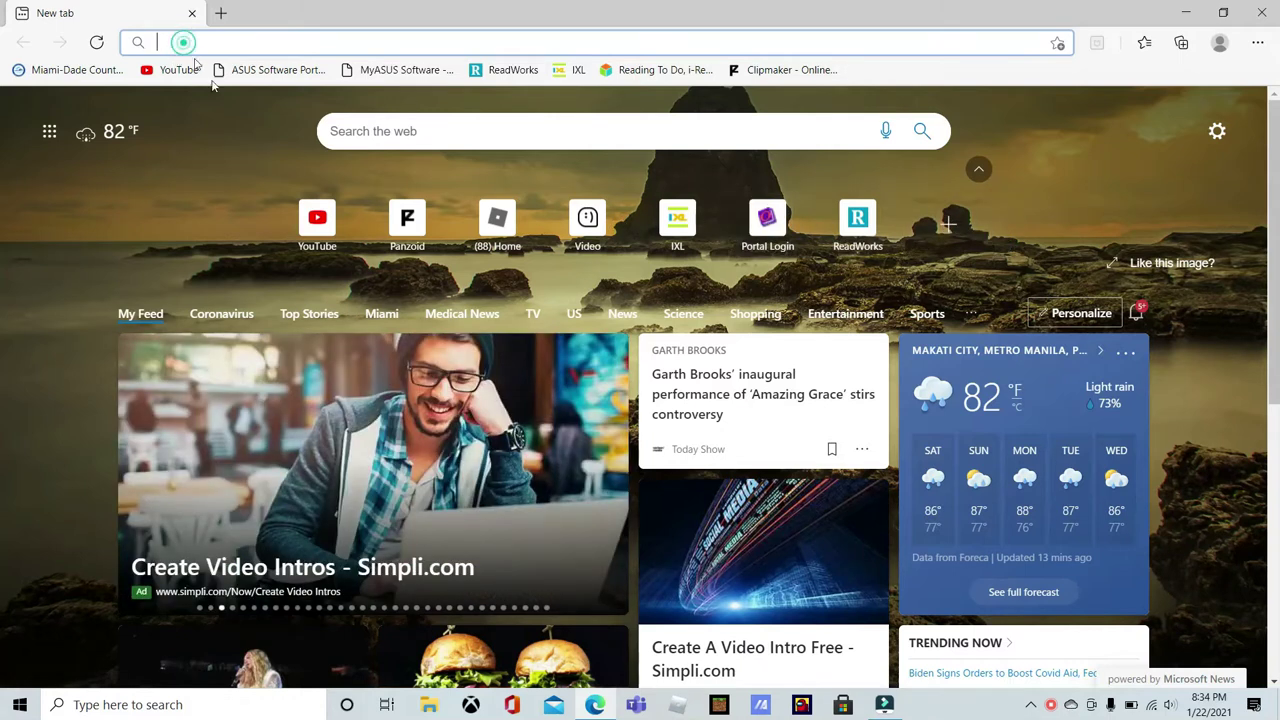
Go to the website panzoid.com.
{"action": "type", "text": "pan"}
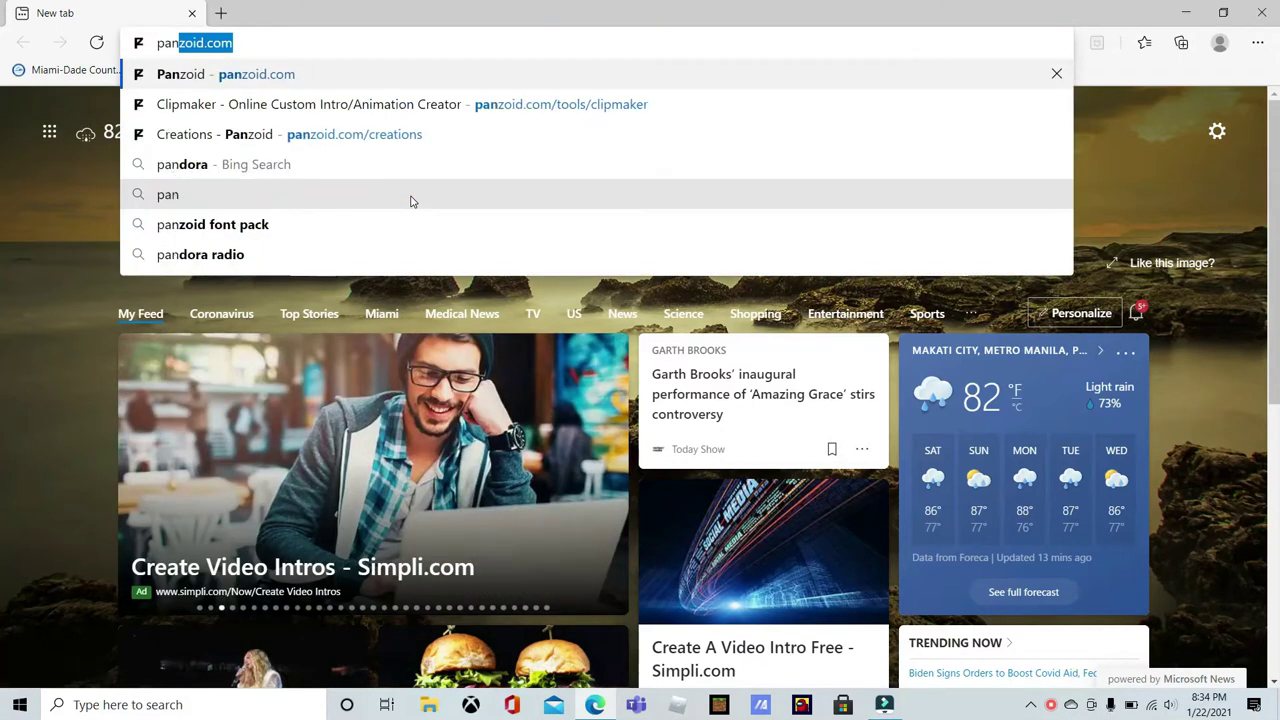
{"action": "type", "text": "zoid.com"}
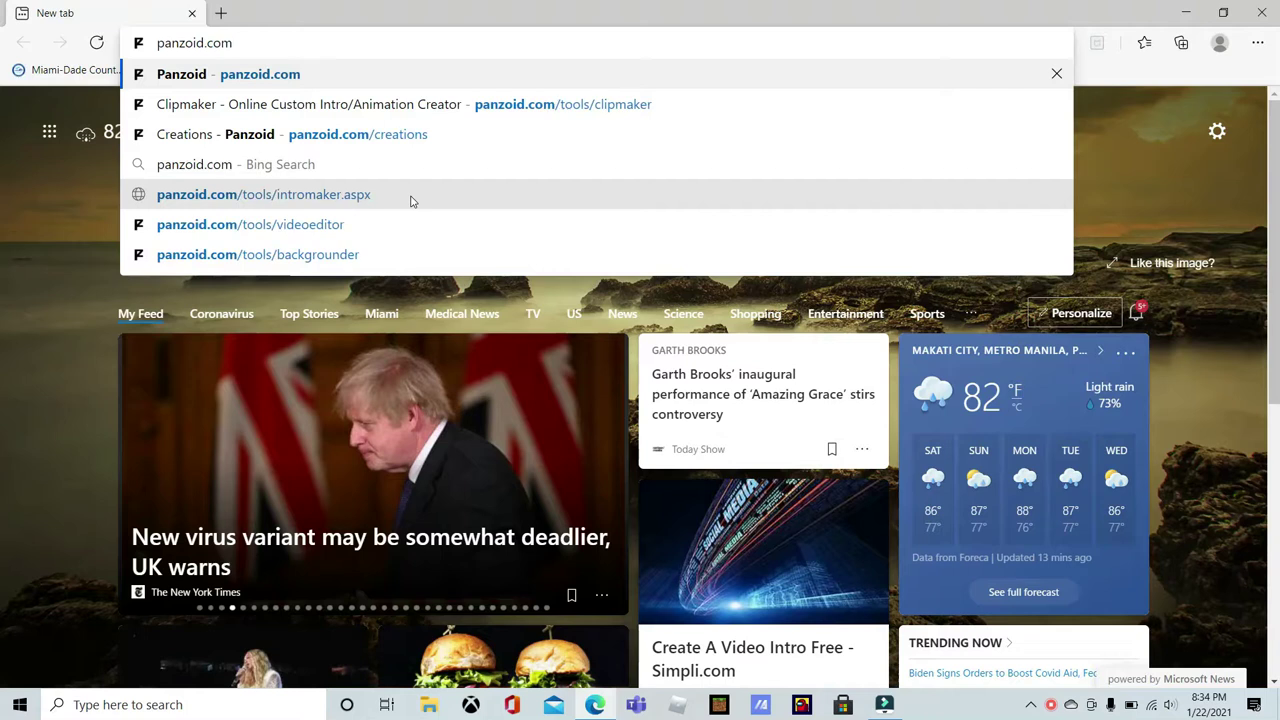
{"action": "key", "text": "Return"}
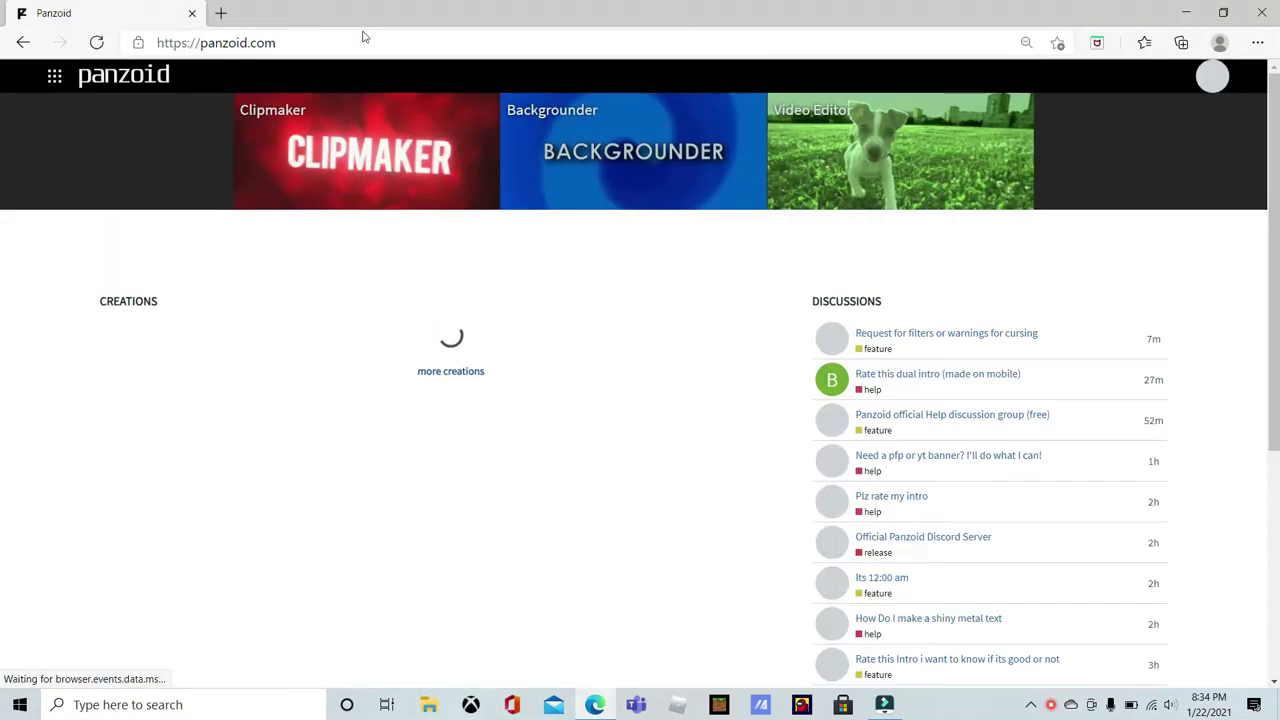
Open the Purple/White Intro Template (First Intro Remastered) creation in Clipmaker.
{"action": "scroll", "coordinate": [350, 432], "scroll_direction": "down", "scroll_amount": 1}
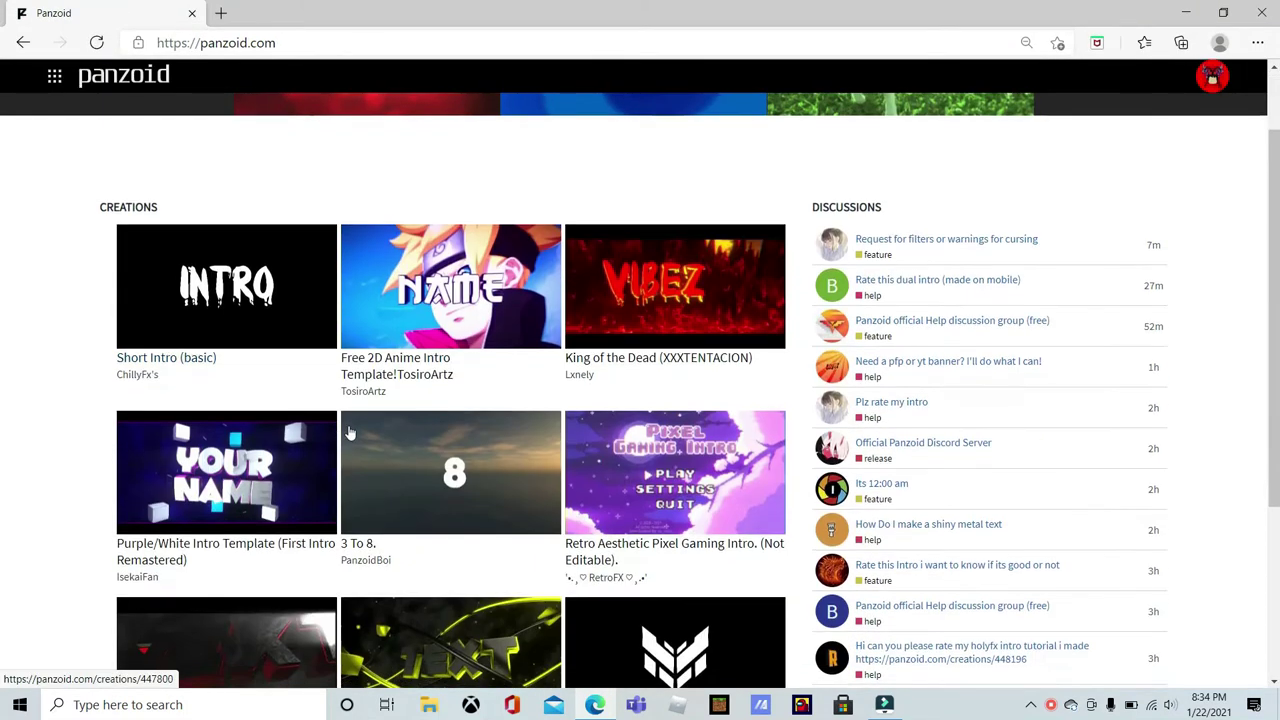
{"action": "left_click", "coordinate": [181, 466]}
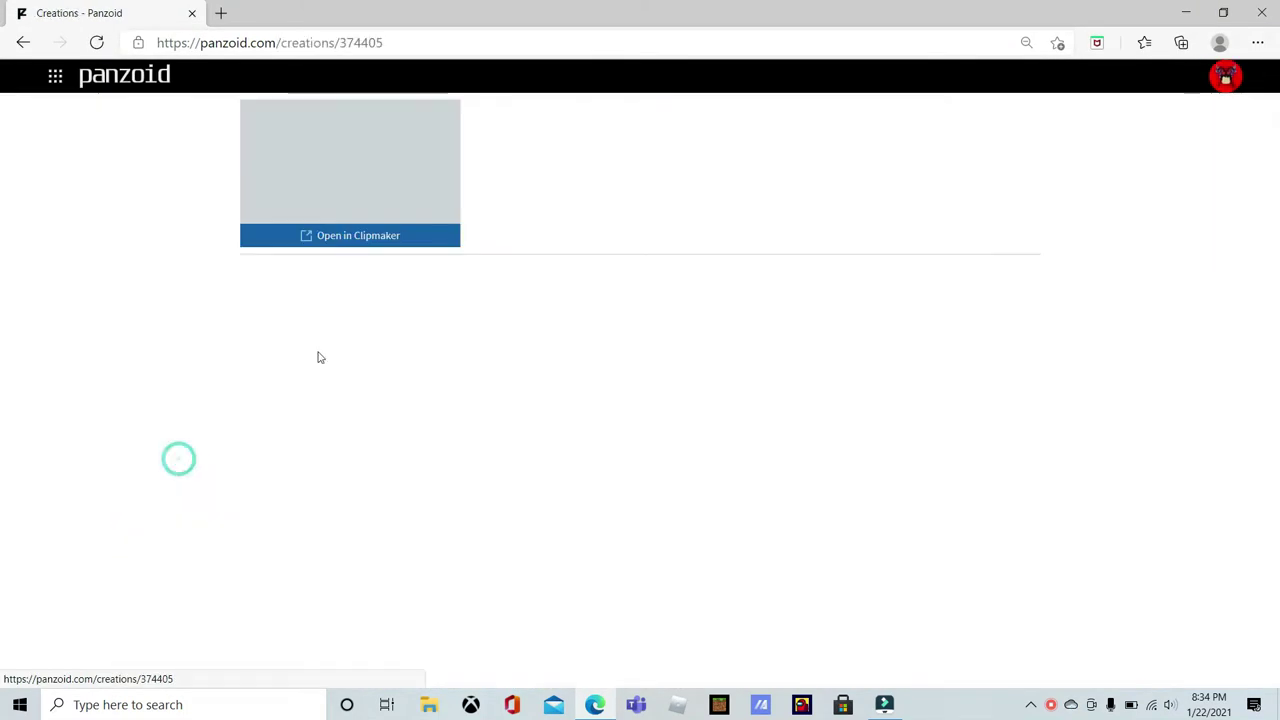
{"action": "left_click", "coordinate": [433, 240]}
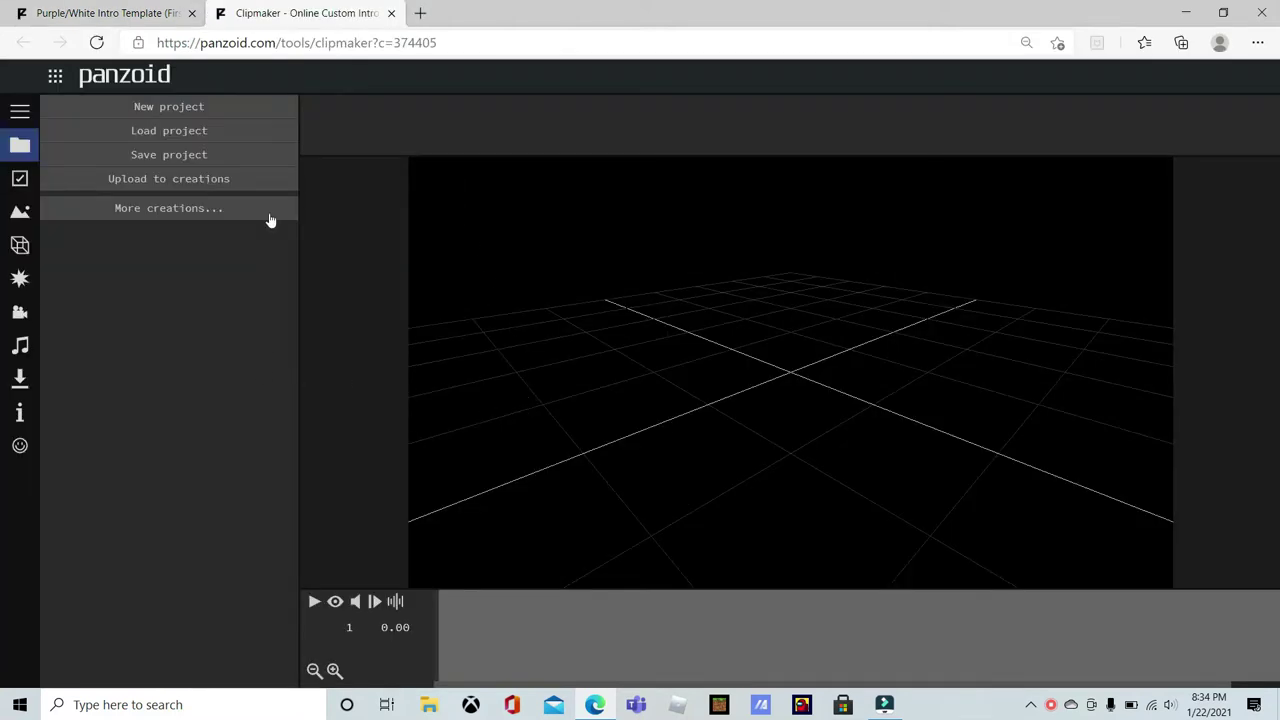
Load the red ROBLOX intro template from the additional creations and play its preview.
{"action": "left_click", "coordinate": [209, 209]}
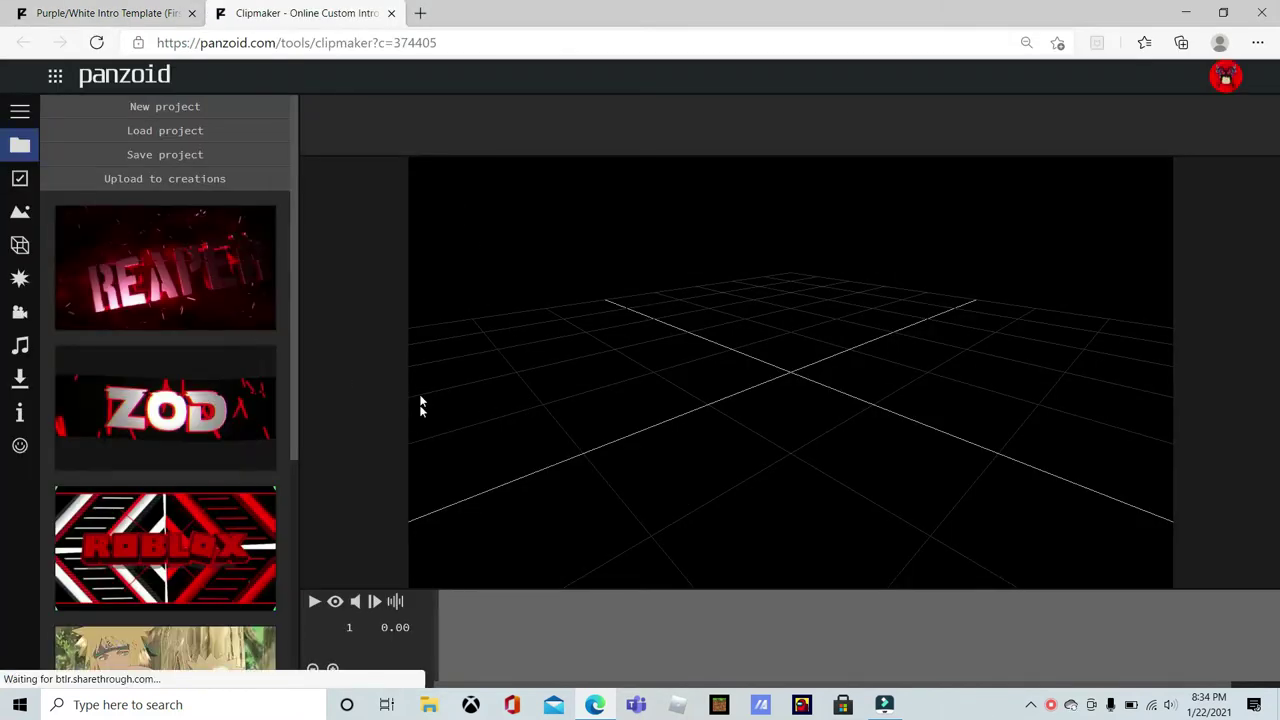
{"action": "scroll", "coordinate": [105, 366], "scroll_direction": "down", "scroll_amount": 1}
{"action": "scroll", "coordinate": [105, 366], "scroll_direction": "down", "scroll_amount": 2}
{"action": "left_click", "coordinate": [168, 282]}
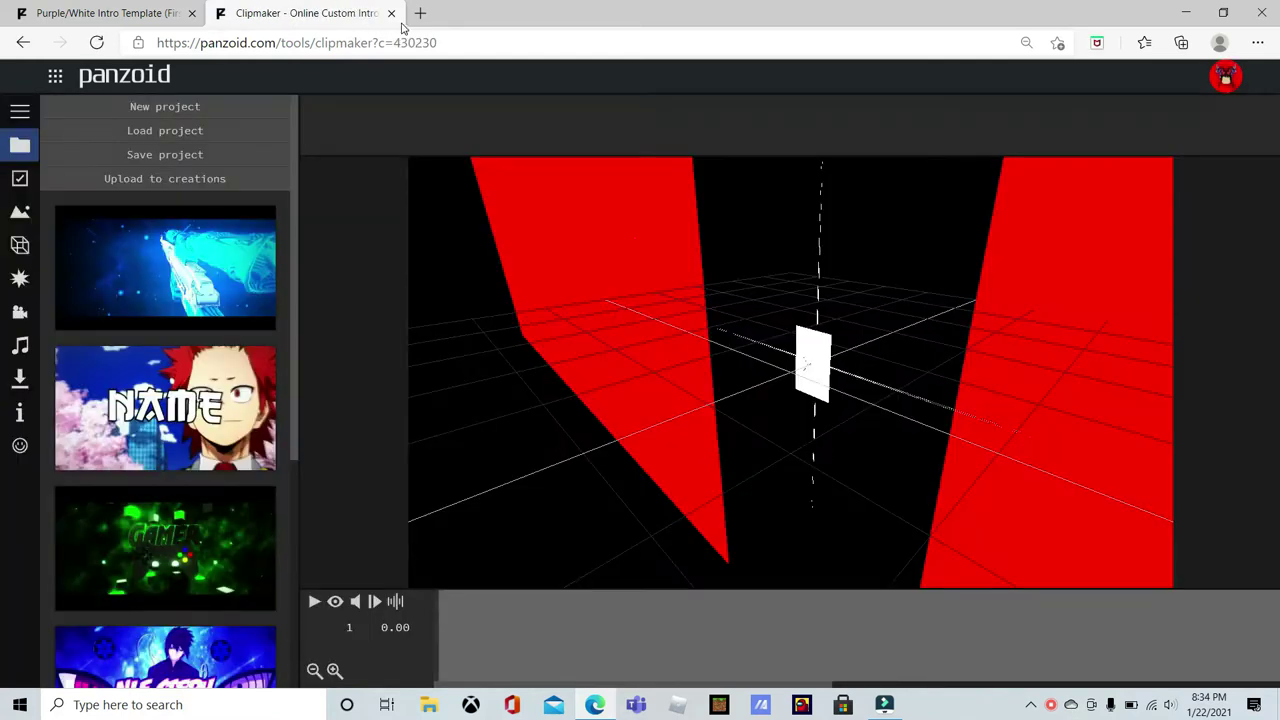
{"action": "left_click_drag", "start_coordinate": [637, 190], "coordinate": [744, 240]}
{"action": "scroll", "coordinate": [740, 270], "scroll_direction": "down", "scroll_amount": 8}
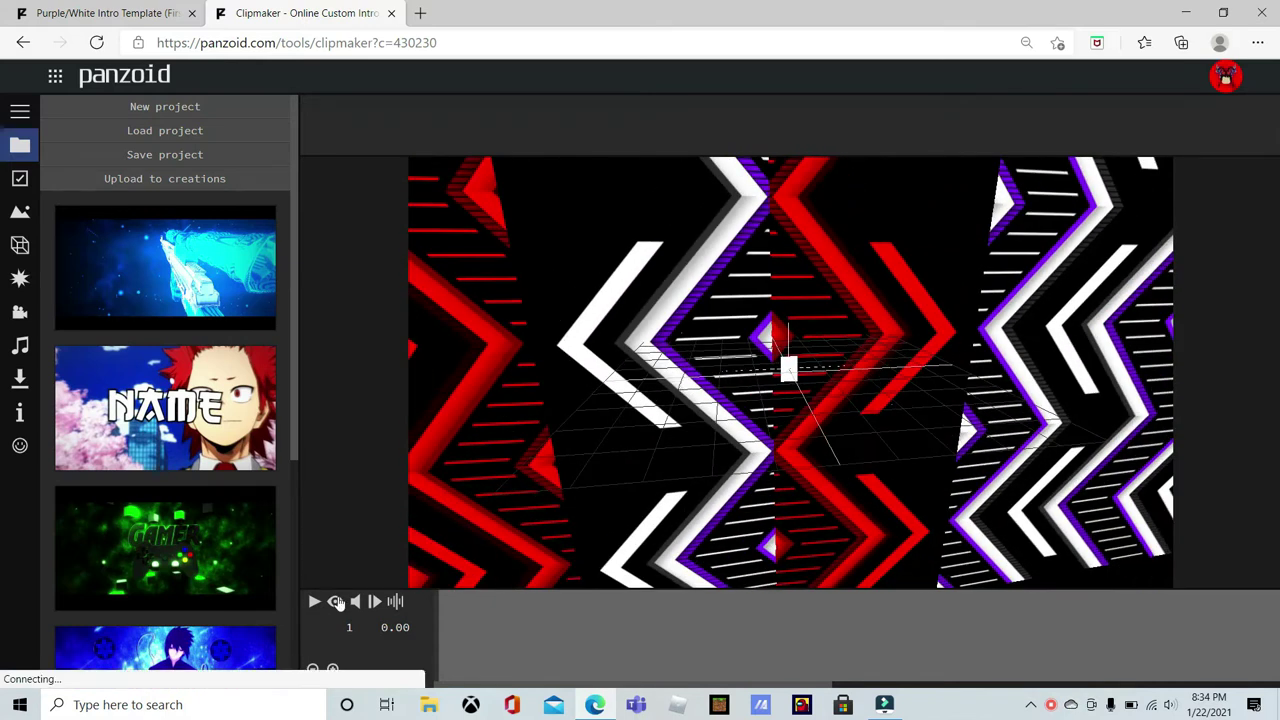
{"action": "left_click", "coordinate": [313, 602]}
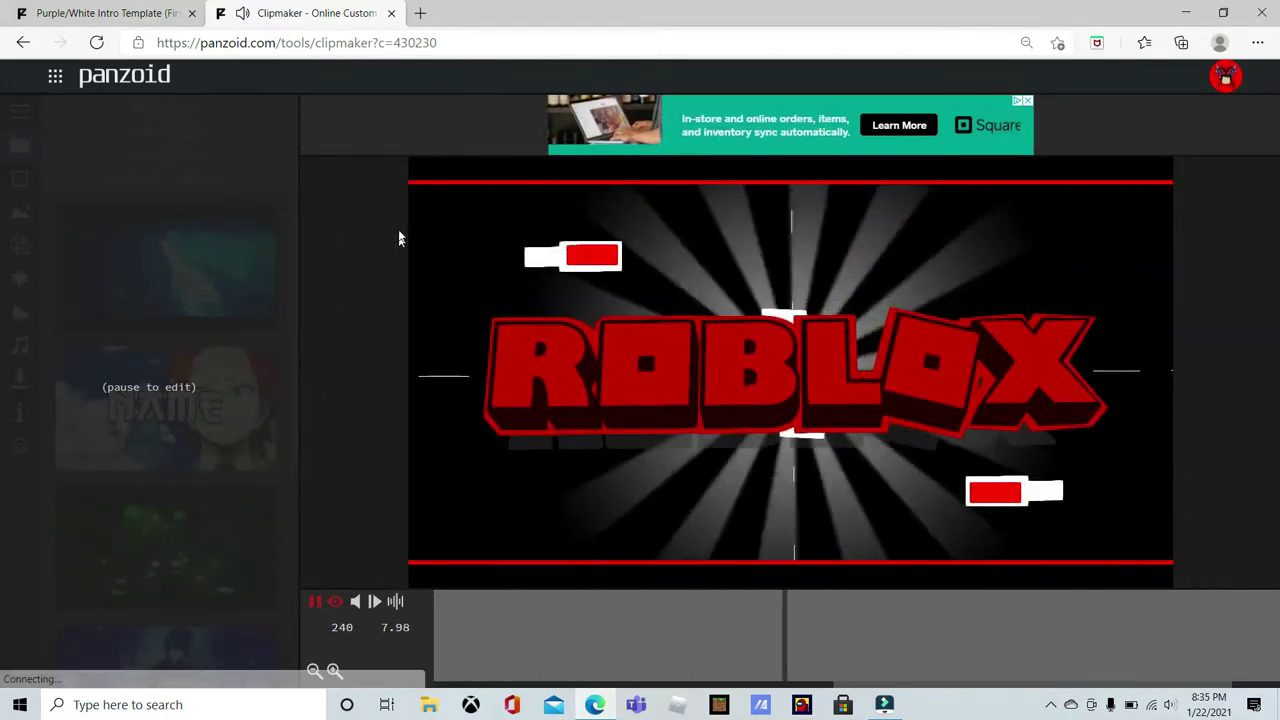
Close the previewed template and open an empty Clipmaker from the Panzoid home page.
{"action": "left_click", "coordinate": [391, 13]}
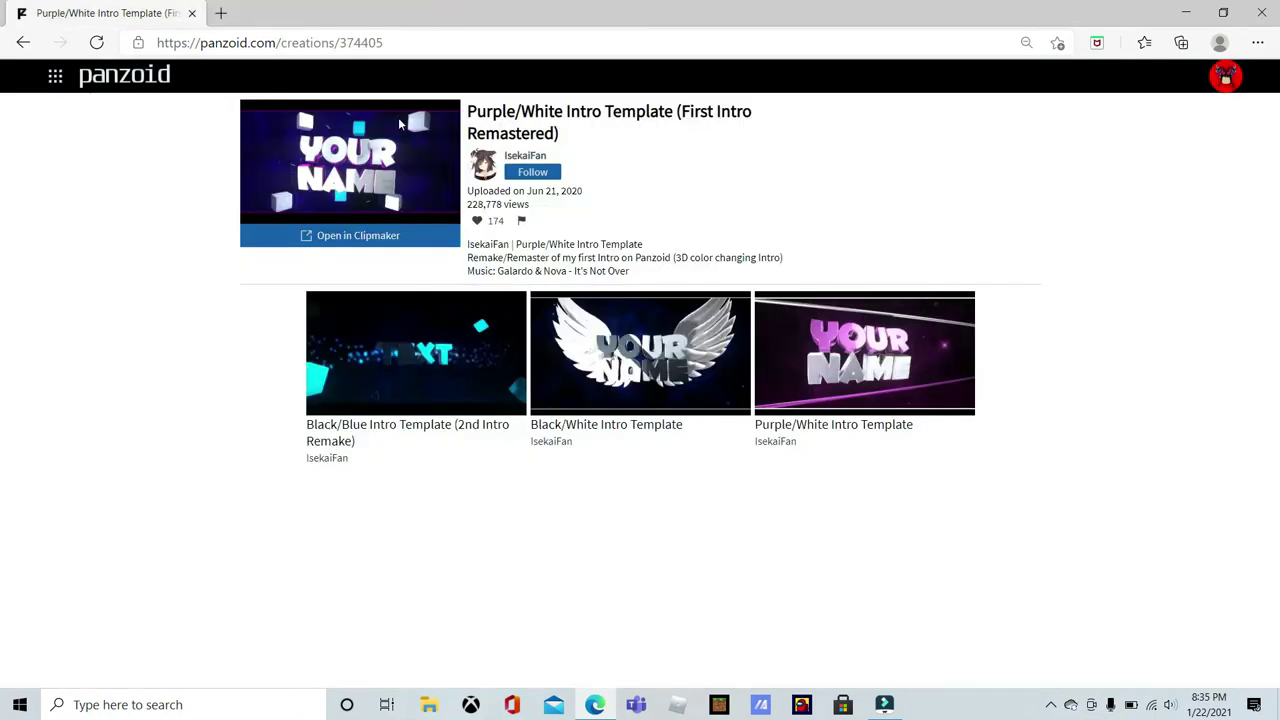
{"action": "left_click", "coordinate": [55, 76]}
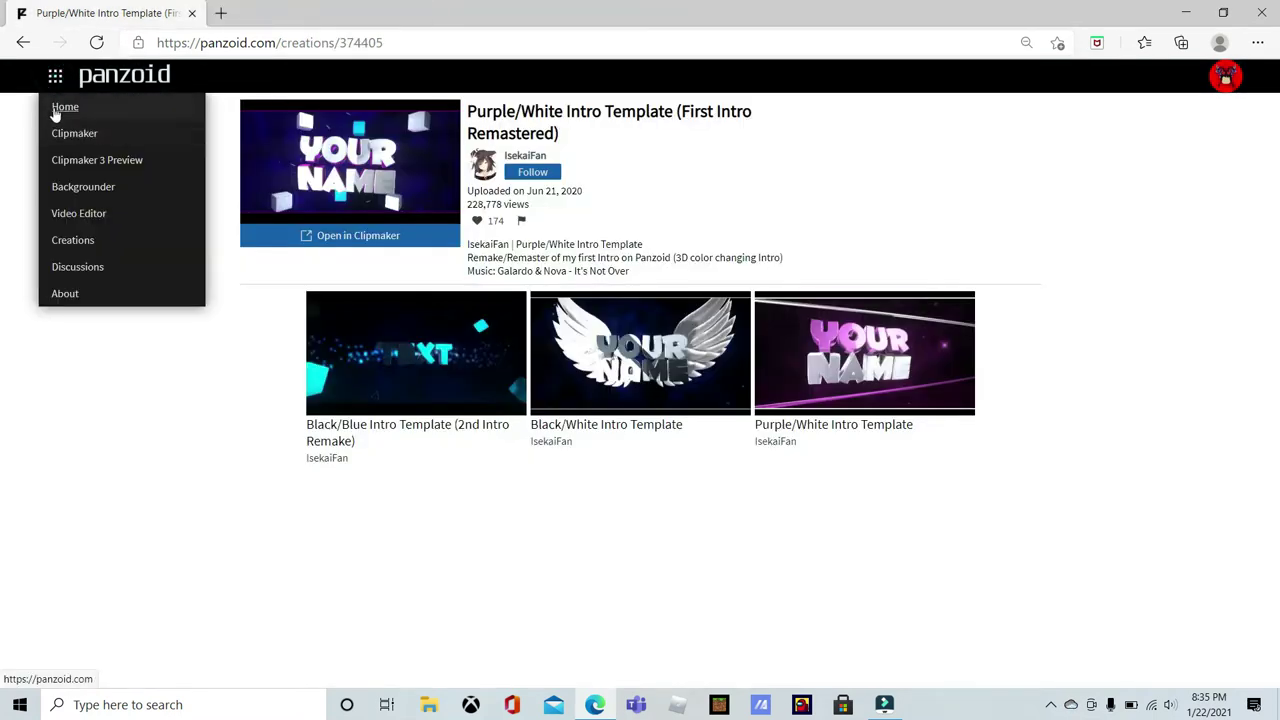
{"action": "left_click", "coordinate": [58, 108]}
{"action": "left_click", "coordinate": [296, 188]}
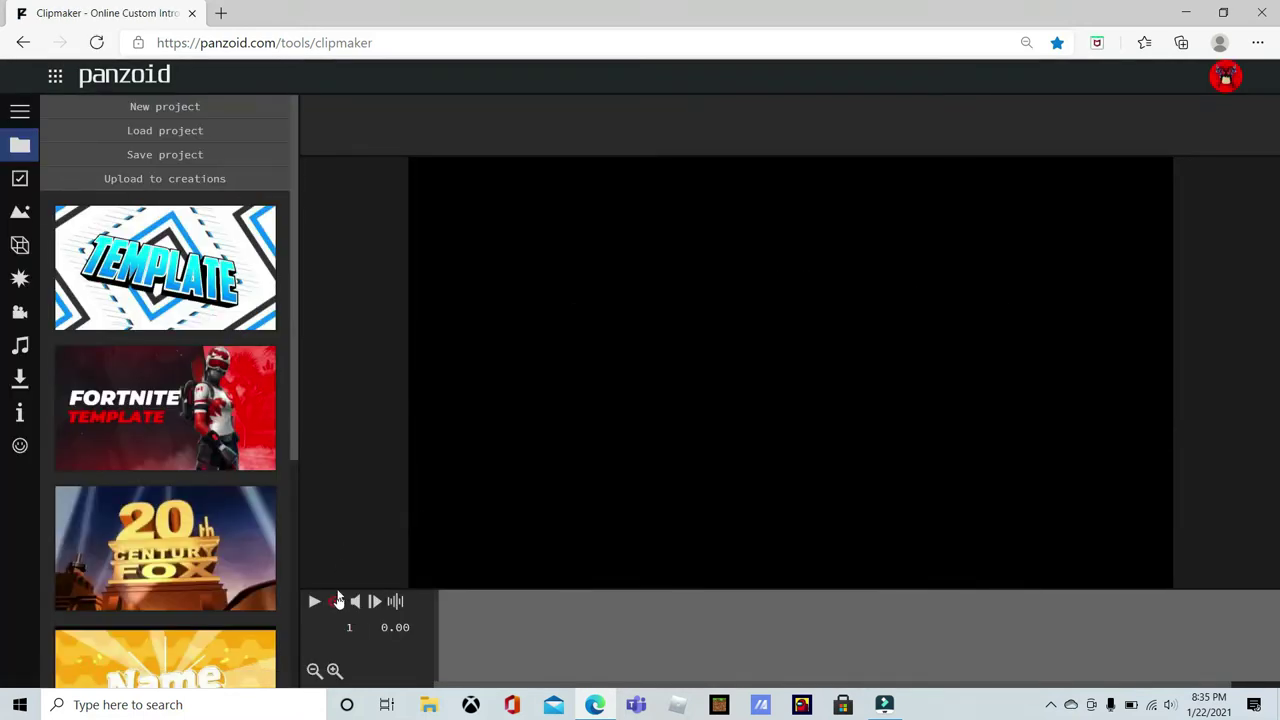
{"action": "left_click", "coordinate": [55, 75]}
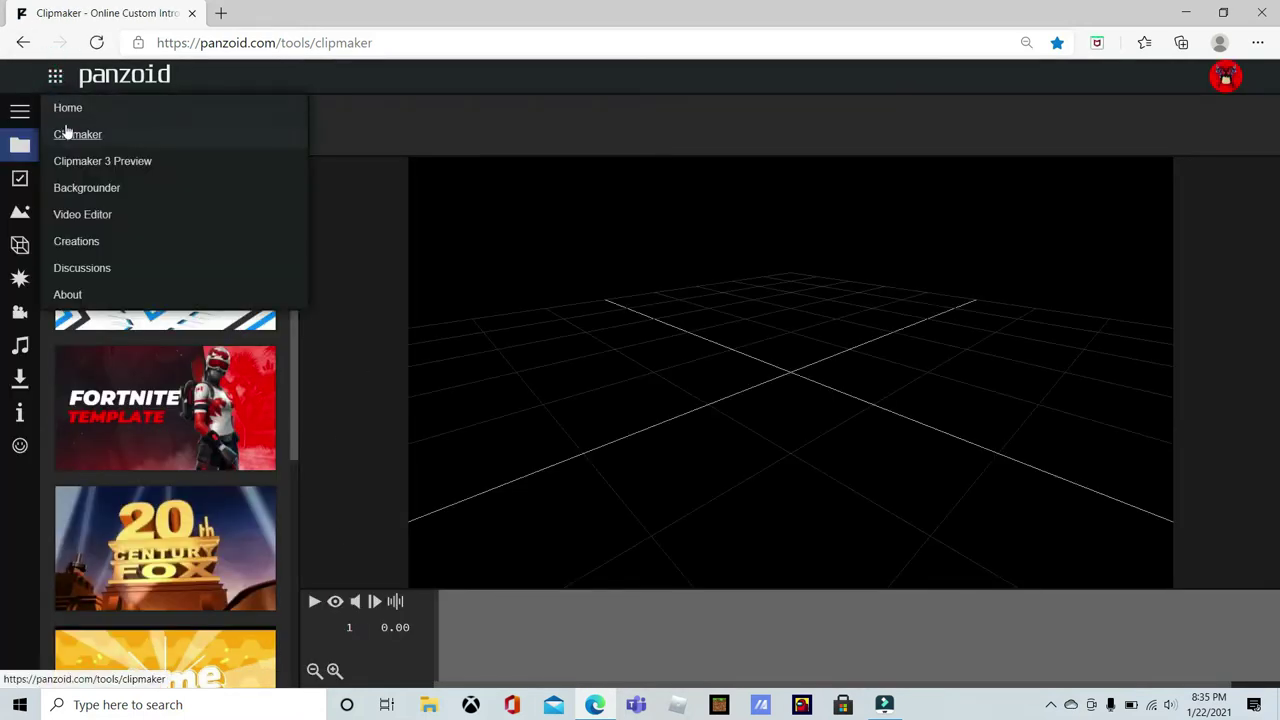
{"action": "left_click", "coordinate": [57, 106]}
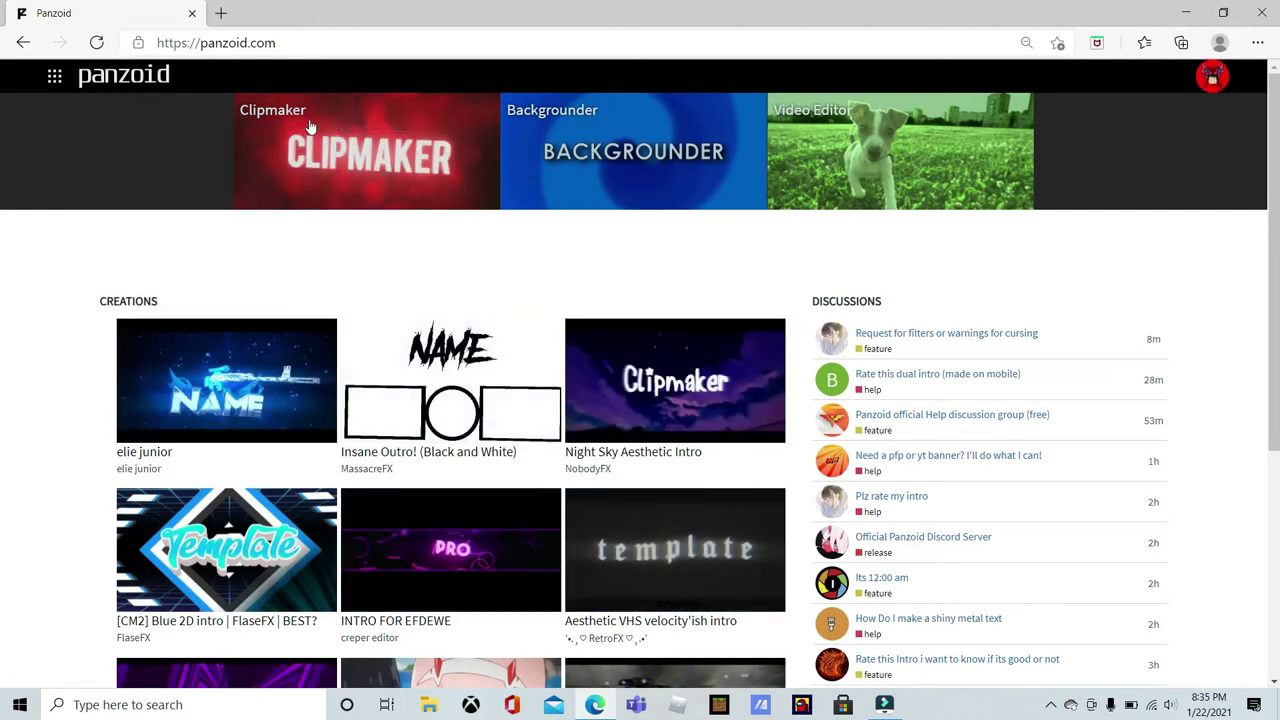
{"action": "left_click", "coordinate": [380, 147]}
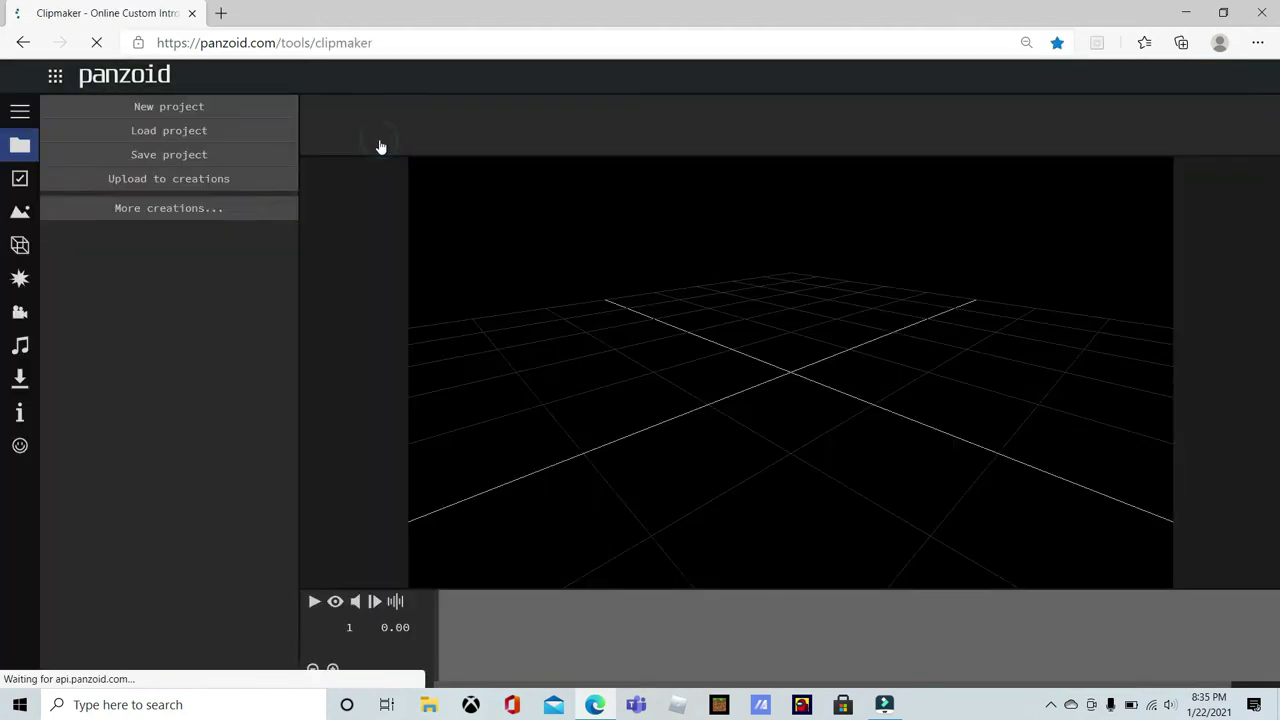
Start a new Clipmaker project.
{"action": "mouse_move", "coordinate": [571, 417]}
{"action": "left_mouse_down"}
{"action": "mouse_move", "coordinate": [694, 406]}
{"action": "mouse_move", "coordinate": [686, 420]}
{"action": "mouse_move", "coordinate": [492, 300]}
{"action": "left_mouse_up"}
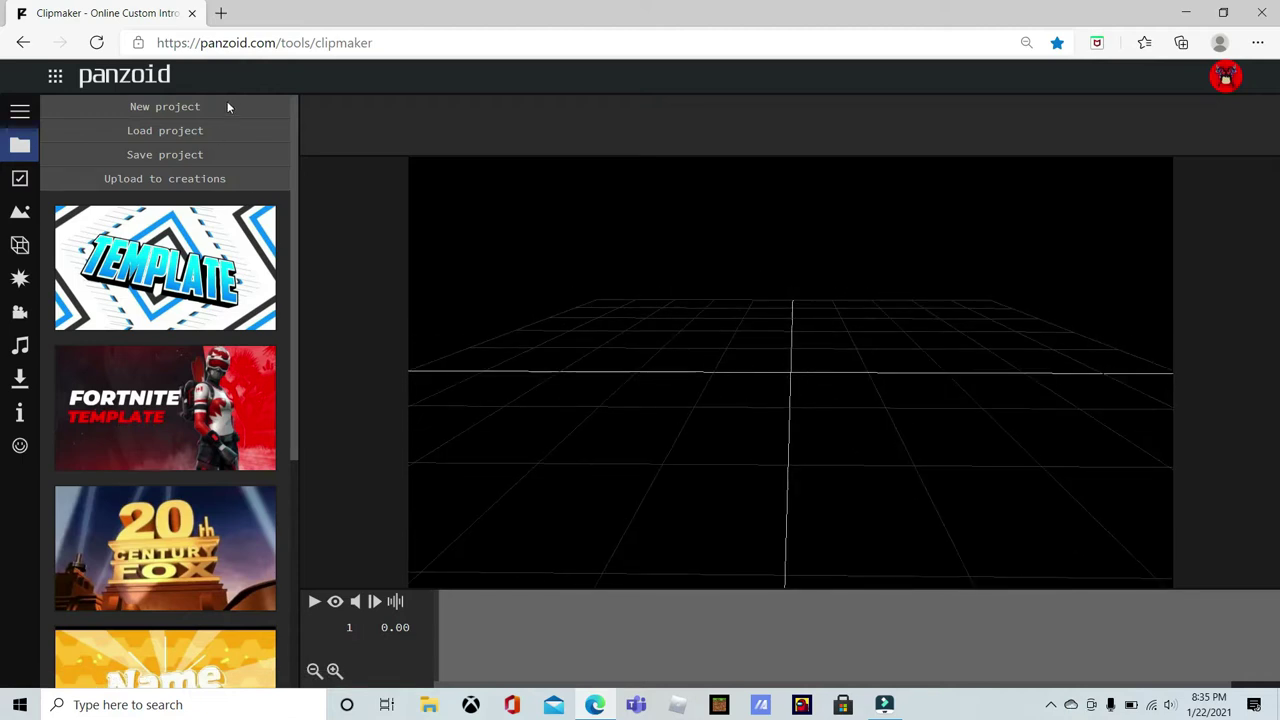
{"action": "left_click", "coordinate": [158, 106]}
{"action": "left_click_drag", "start_coordinate": [773, 479], "coordinate": [895, 390]}
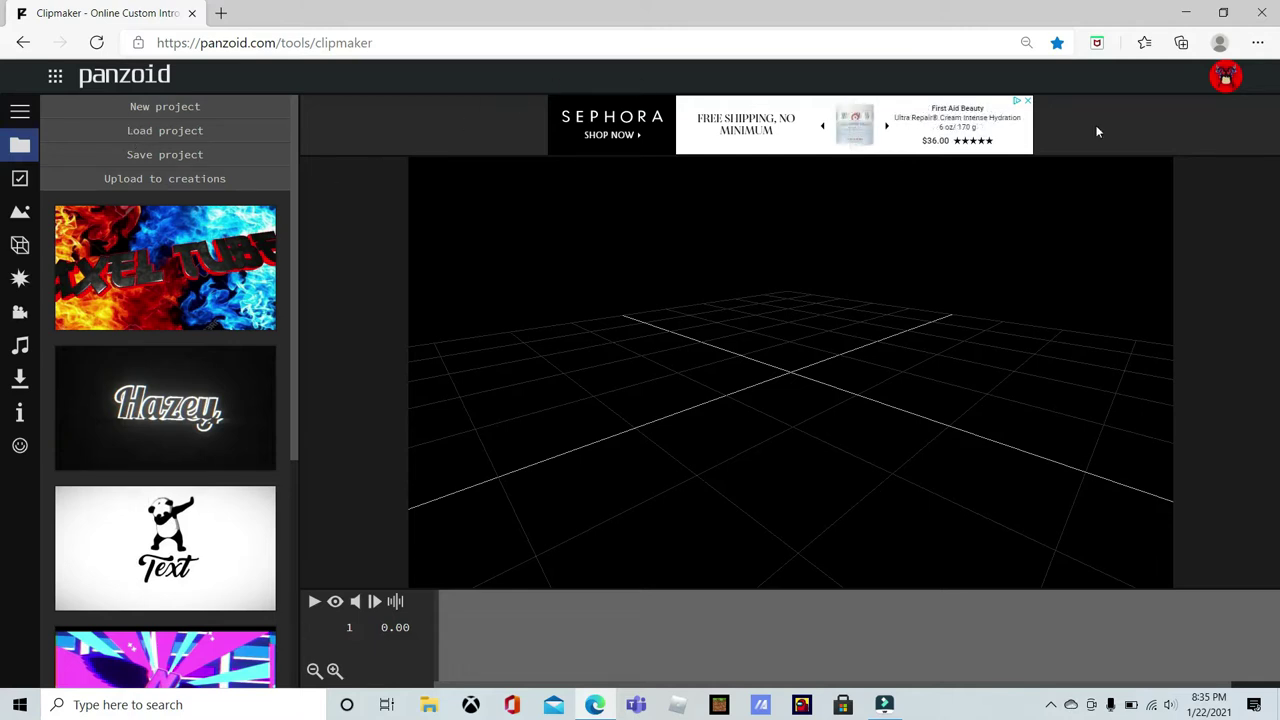
{"action": "left_click", "coordinate": [1226, 76]}
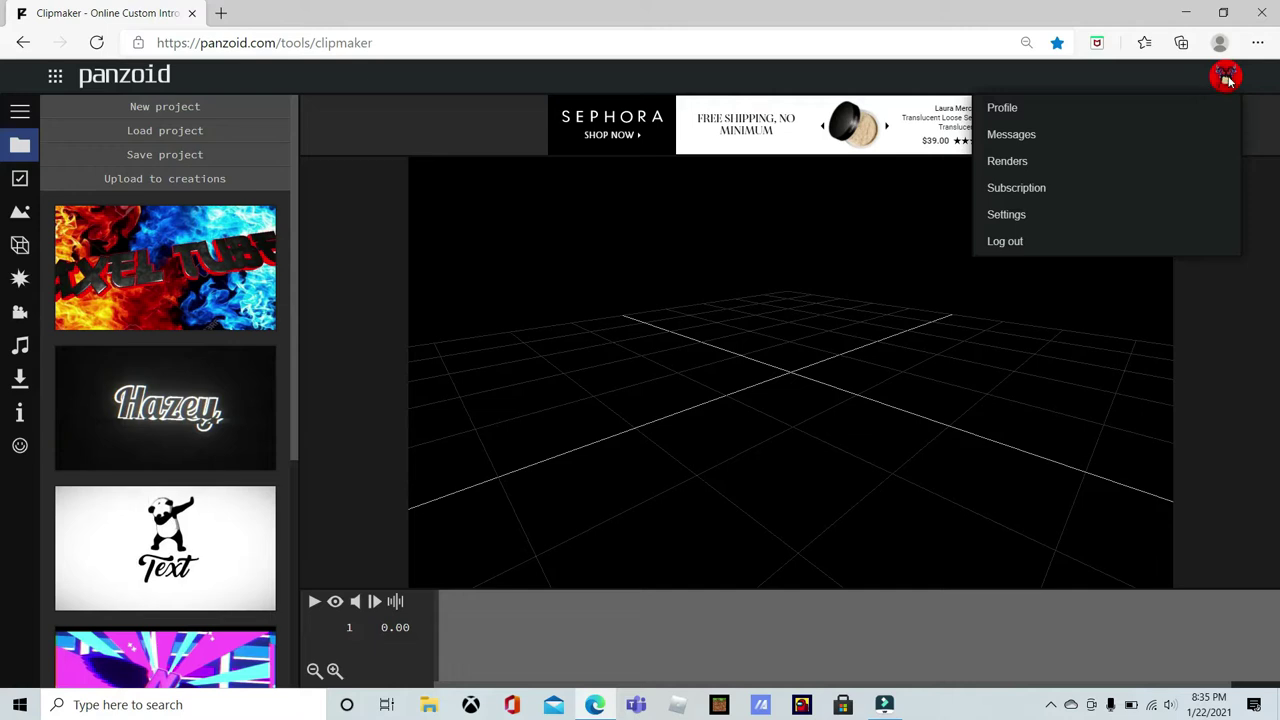
{"action": "left_click", "coordinate": [998, 140]}
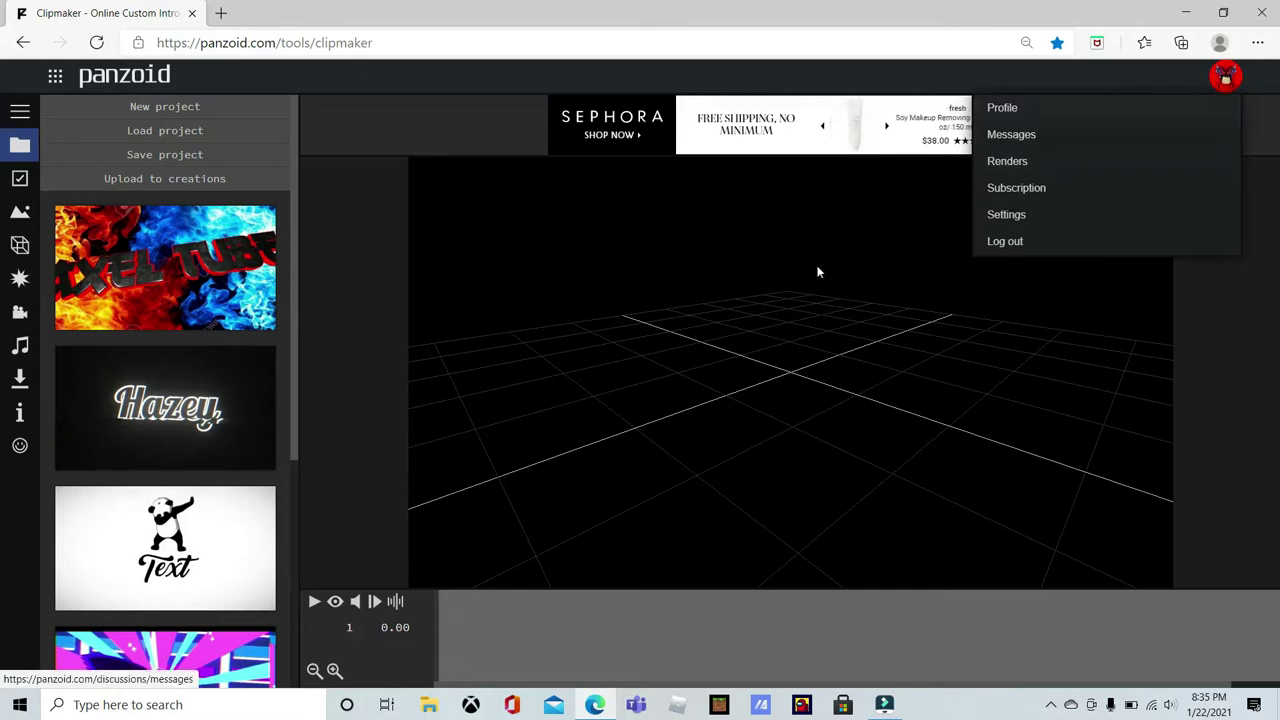
{"action": "left_click", "coordinate": [209, 178]}
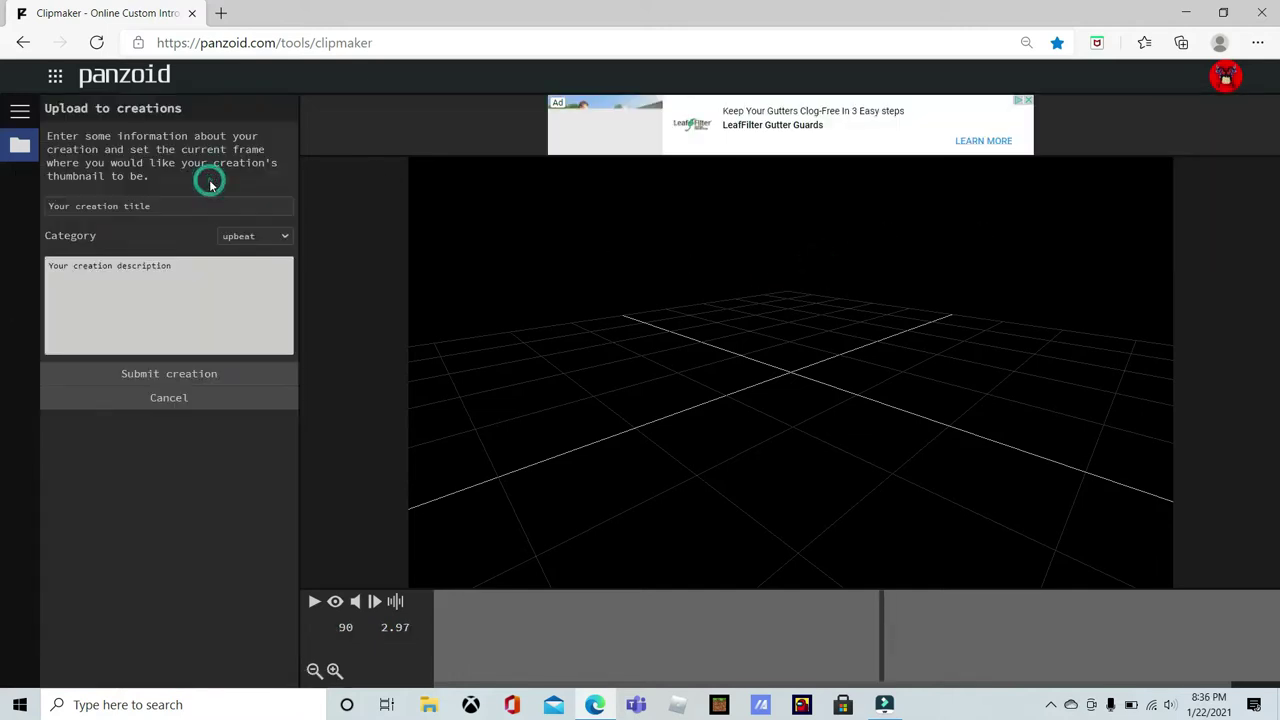
{"action": "left_click", "coordinate": [227, 400]}
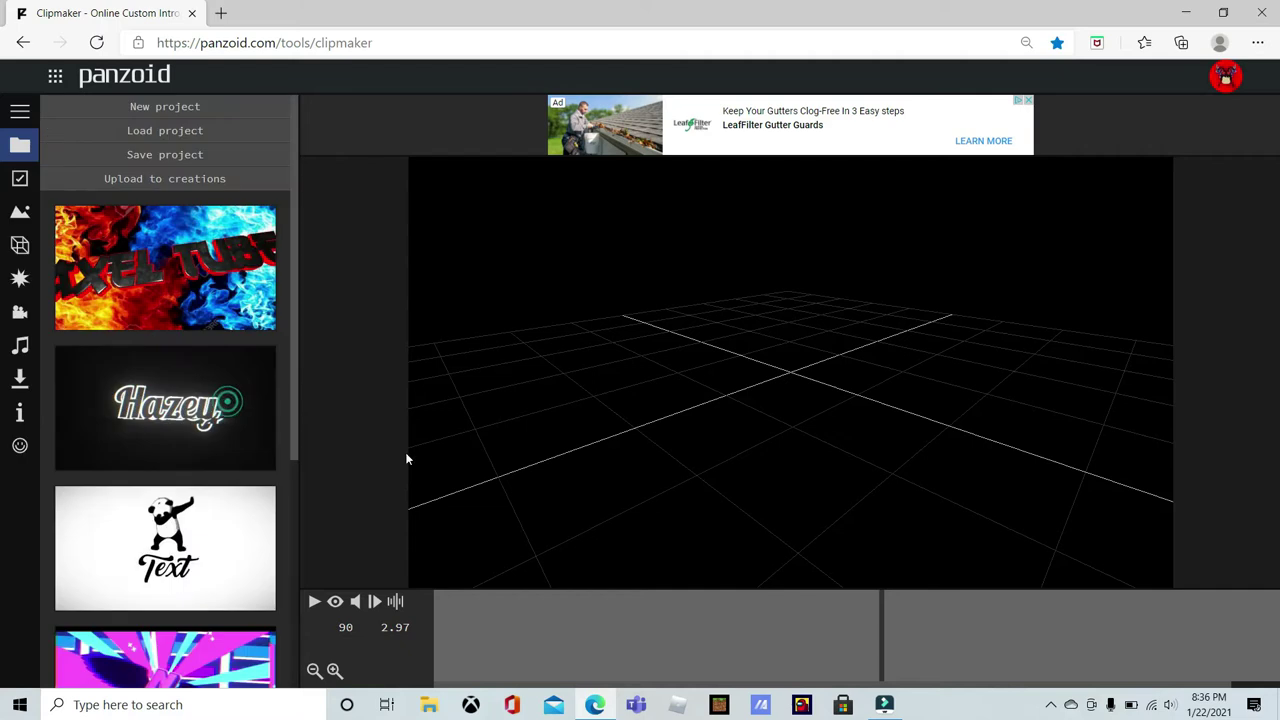
{"action": "scroll", "coordinate": [241, 404], "scroll_direction": "down", "scroll_amount": 4}
{"action": "scroll", "coordinate": [232, 392], "scroll_direction": "up", "scroll_amount": 4}
Turn on the camera view and add a custom 3D Text object to the scene.
{"action": "left_click", "coordinate": [337, 603]}
{"action": "left_click", "coordinate": [20, 245]}
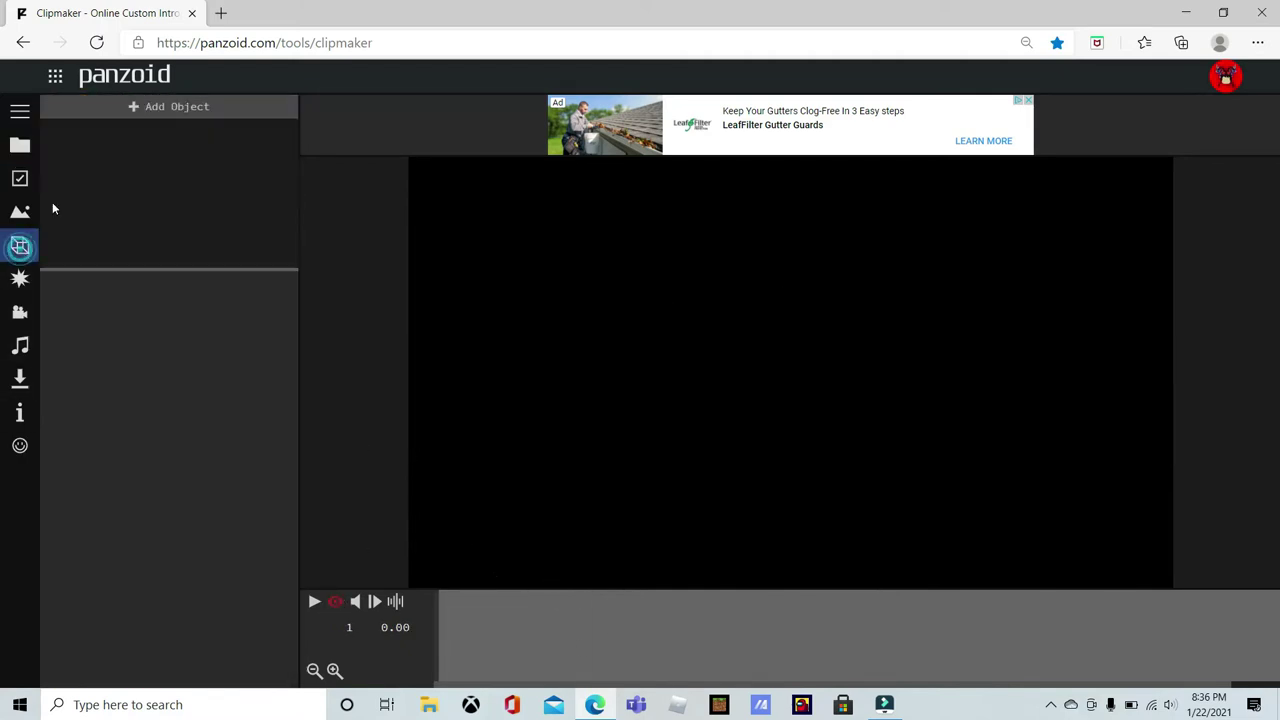
{"action": "left_click", "coordinate": [135, 107]}
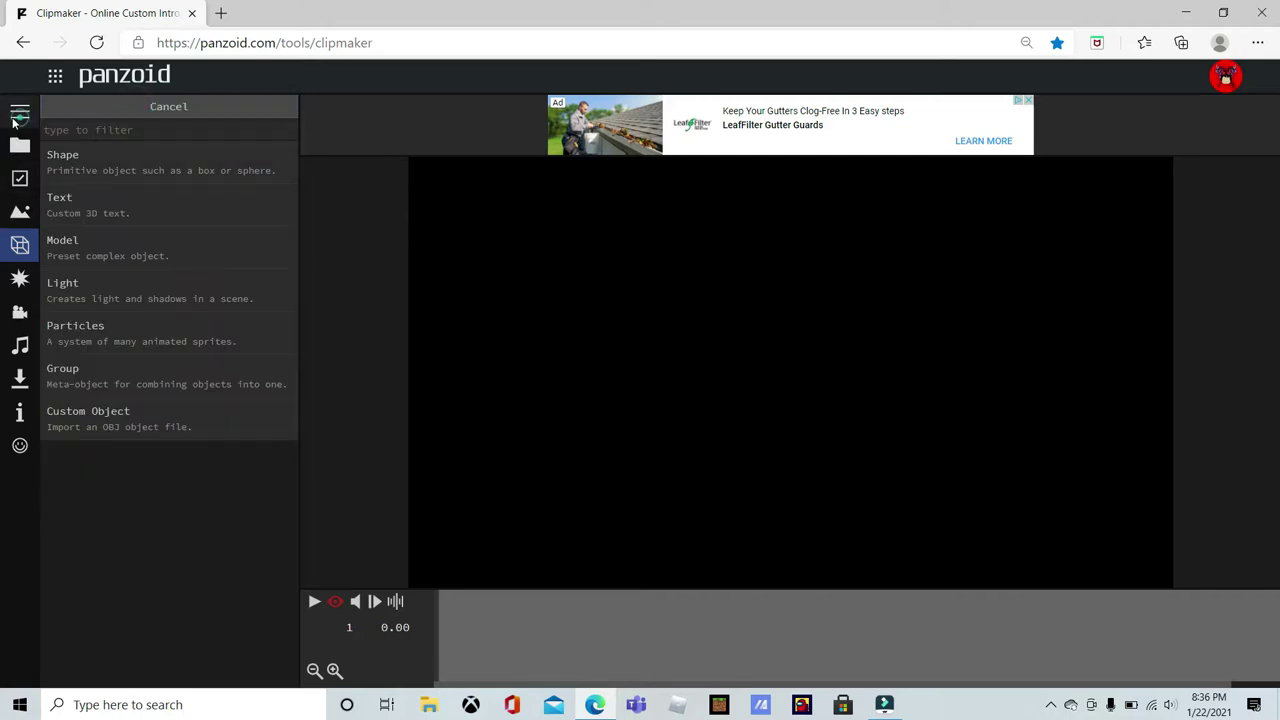
{"action": "mouse_move", "coordinate": [62, 283]}
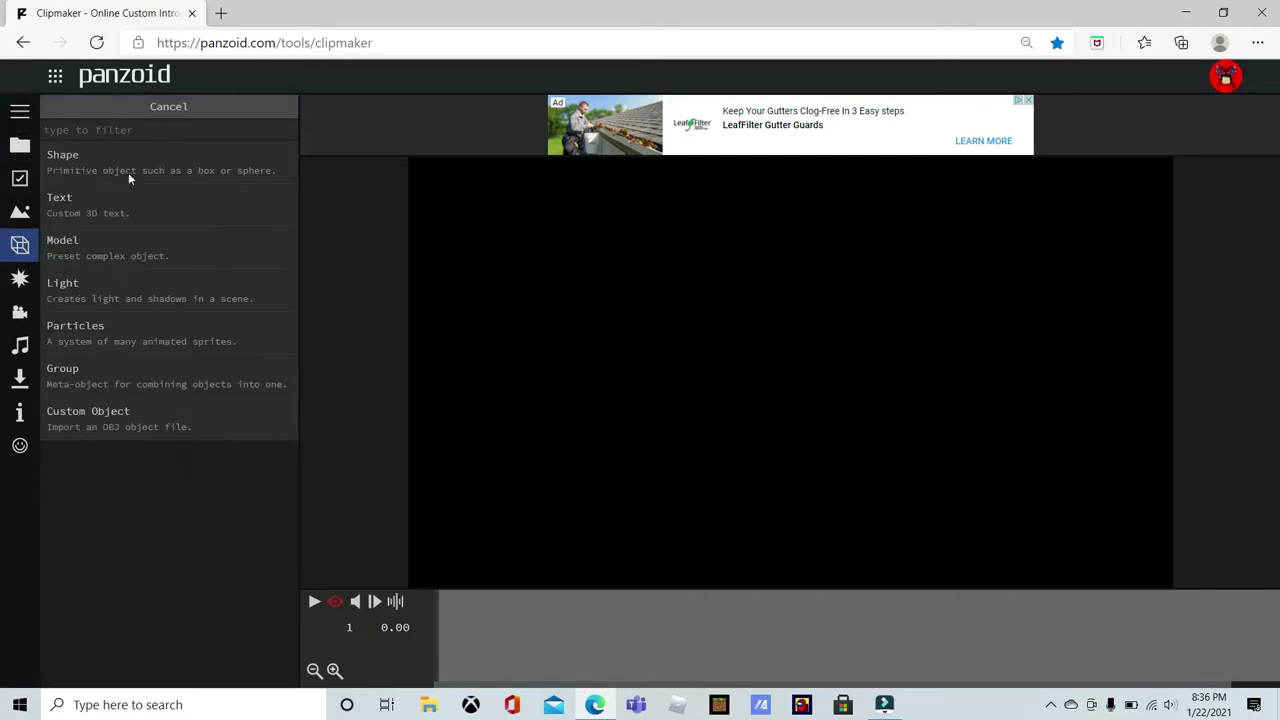
{"action": "left_click", "coordinate": [151, 108]}
{"action": "left_click", "coordinate": [150, 107]}
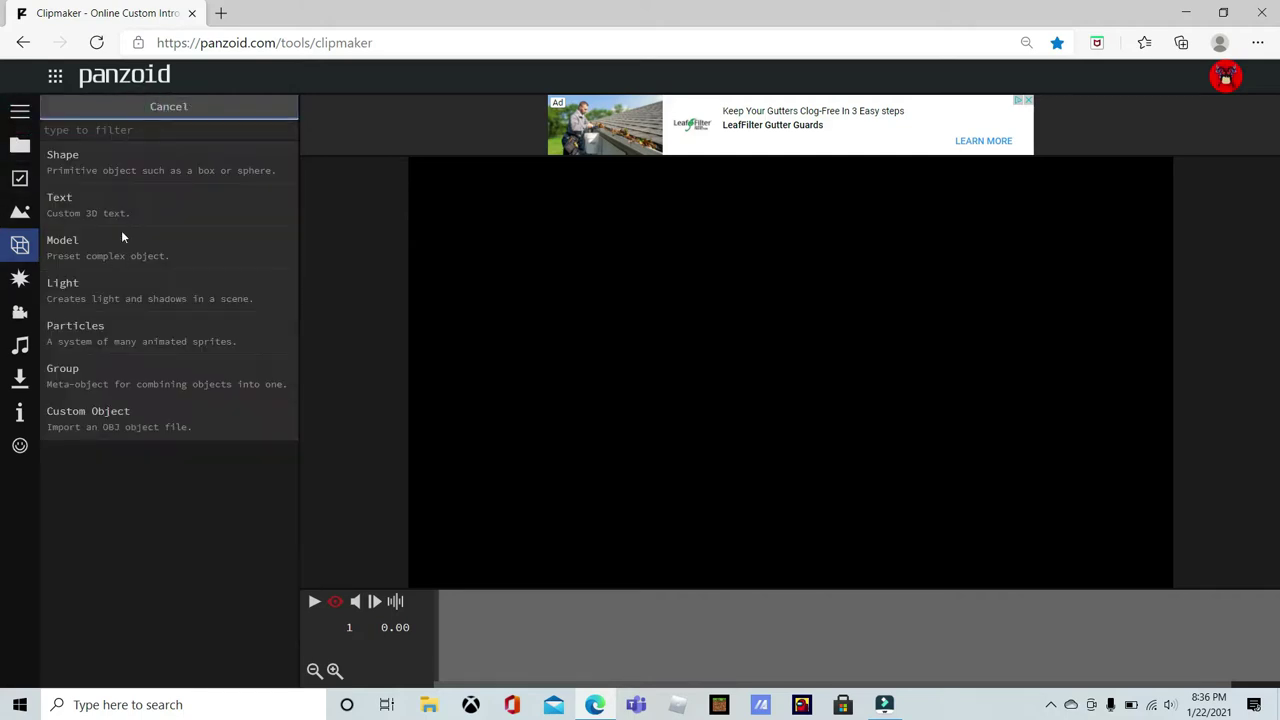
{"action": "left_click", "coordinate": [115, 197]}
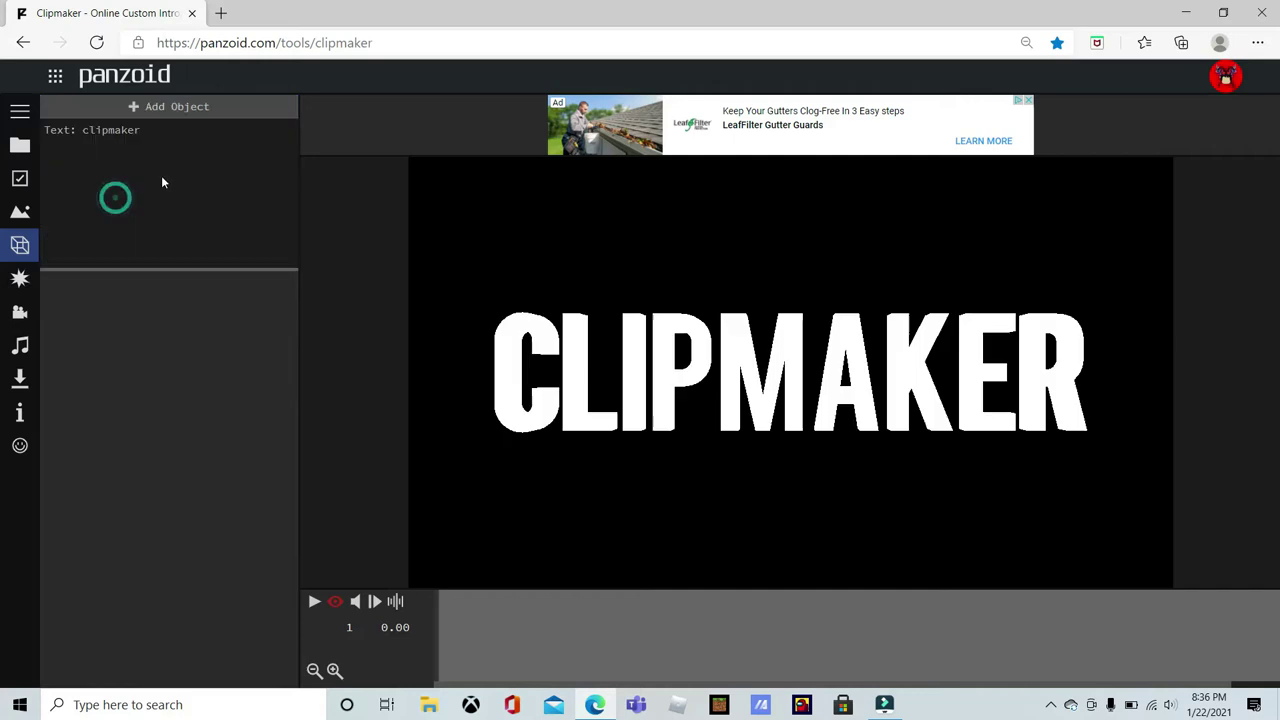
Set the font of the clipmaker text object to custom.
{"action": "left_click", "coordinate": [207, 136]}
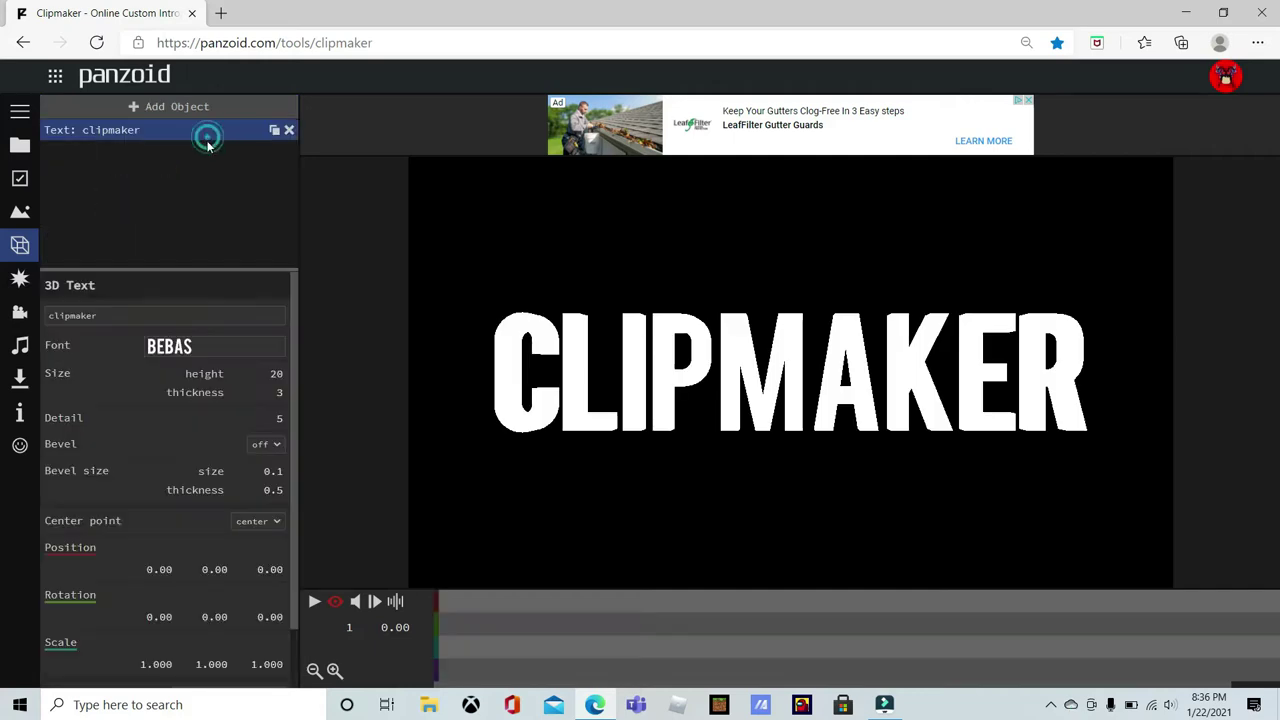
{"action": "left_click", "coordinate": [184, 346]}
{"action": "scroll", "coordinate": [166, 512], "scroll_direction": "down", "scroll_amount": 10}
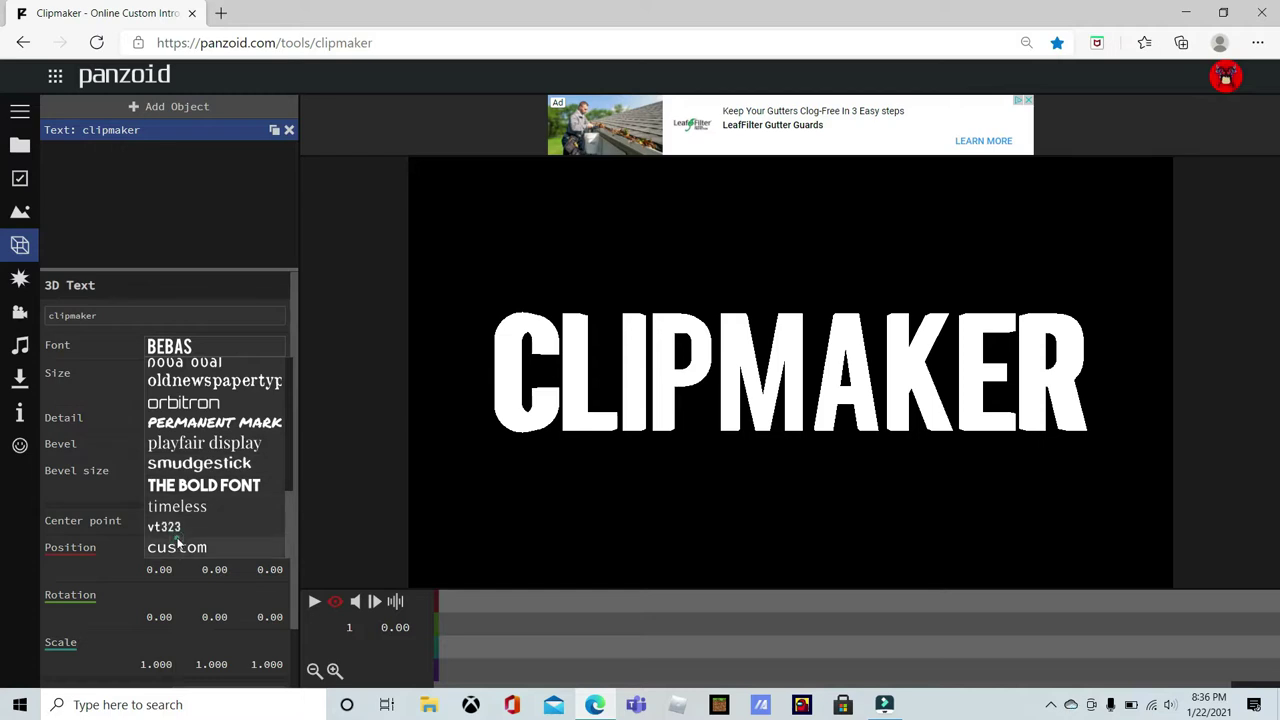
{"action": "left_click", "coordinate": [180, 546]}
Replace the 3D text's wording with JSYT.
{"action": "left_click_drag", "start_coordinate": [190, 316], "coordinate": [3, 413]}
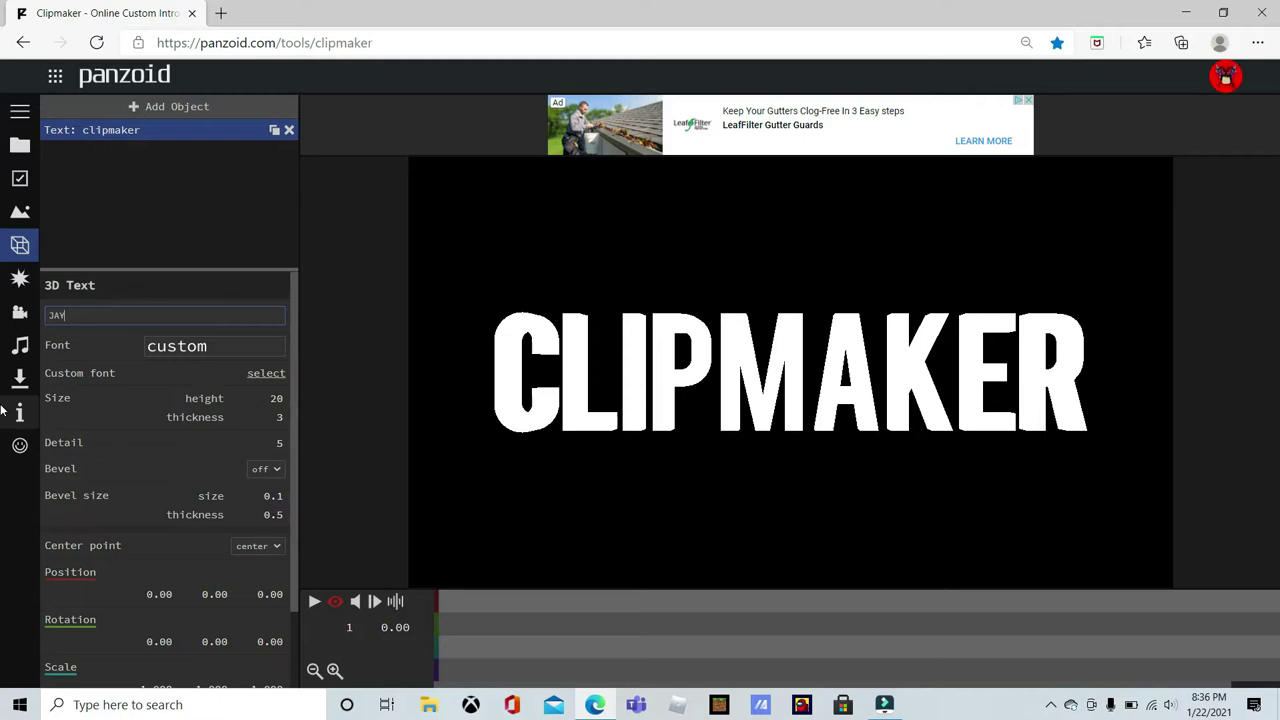
{"action": "key", "text": "BackSpace"}
{"action": "key", "text": "BackSpace"}
{"action": "key", "text": "BackSpace"}
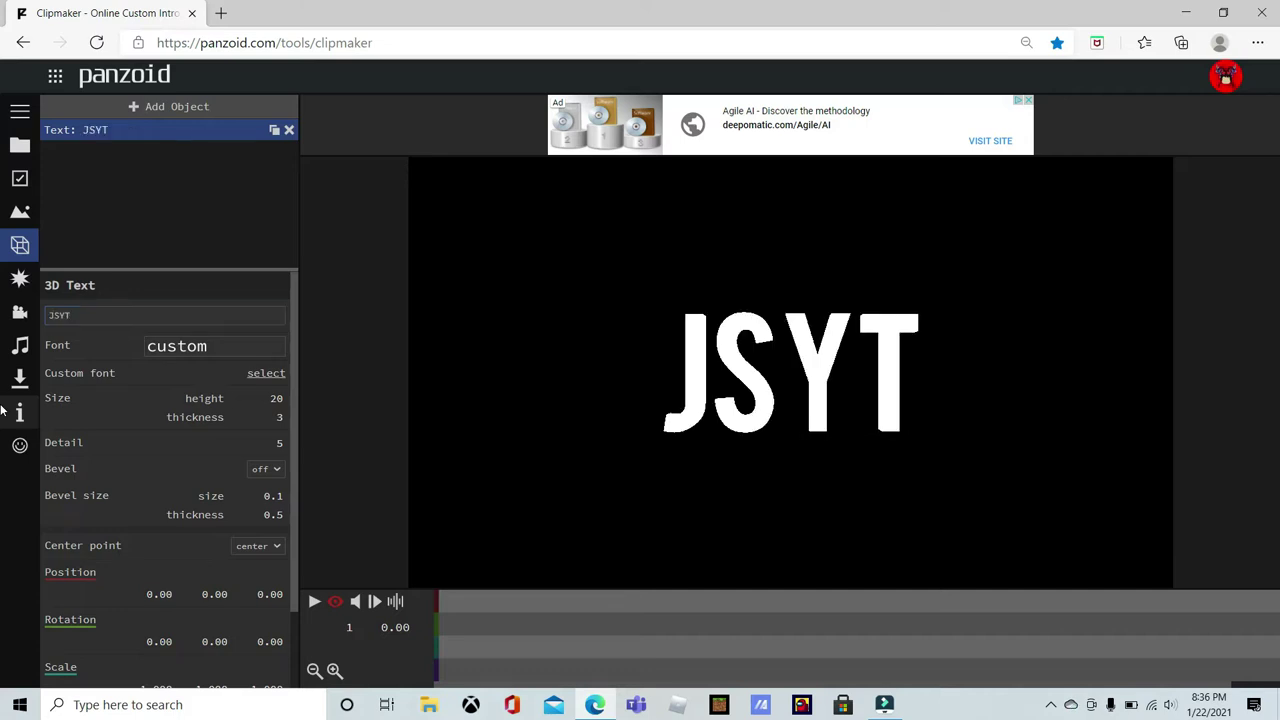
Start choosing a custom font file and browse Downloads to the Regular Fonts folder of the SkooArtz 900 Special Font Pack.
{"action": "left_click", "coordinate": [265, 372]}
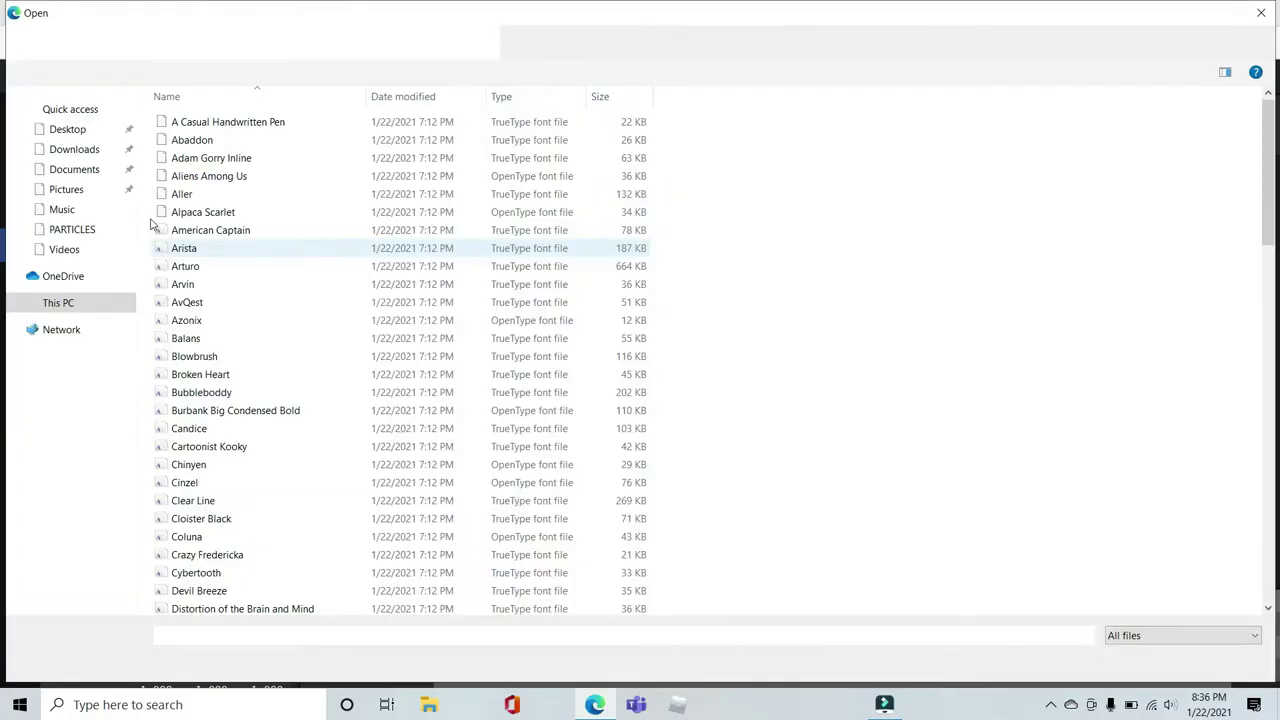
{"action": "left_click", "coordinate": [78, 169]}
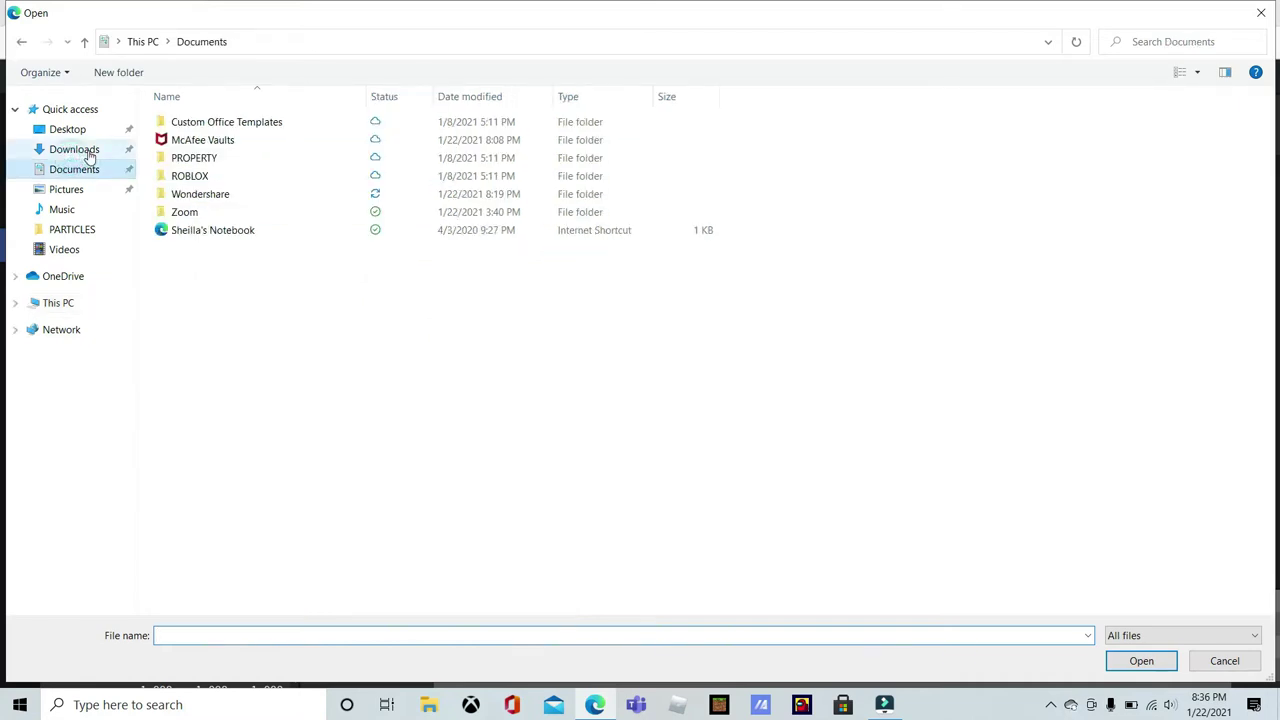
{"action": "left_click", "coordinate": [70, 150]}
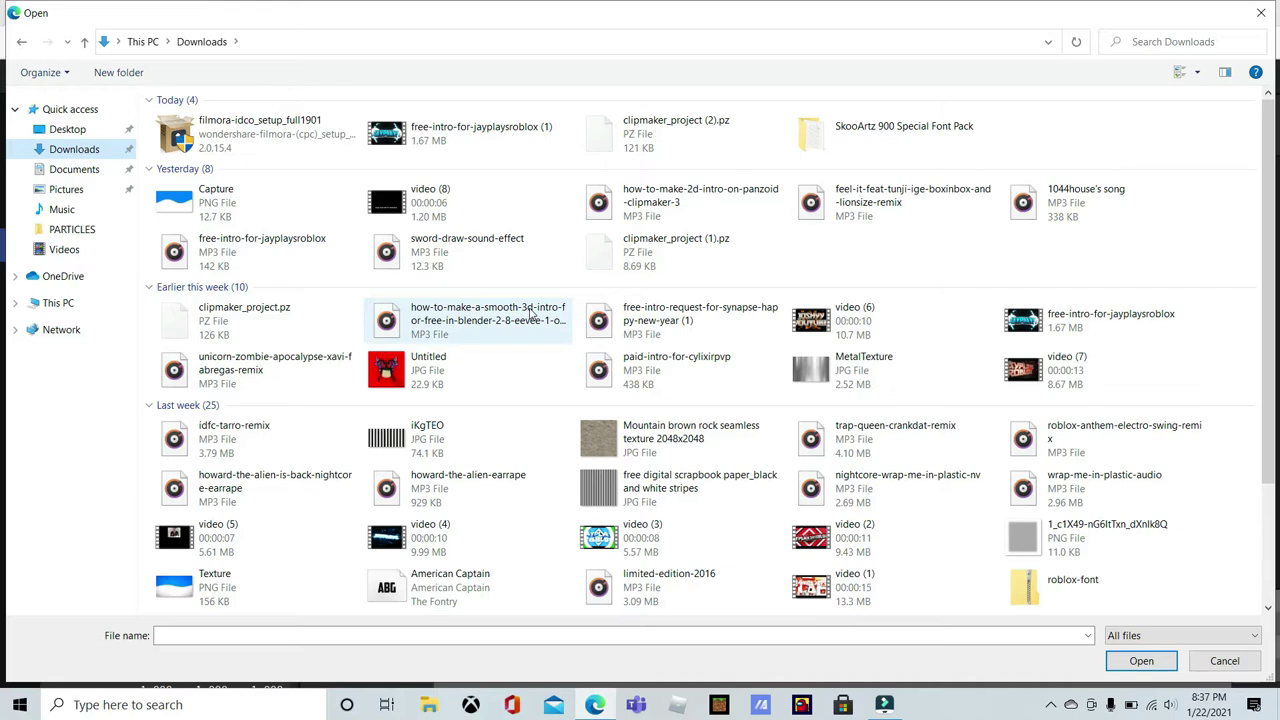
{"action": "scroll", "coordinate": [530, 314], "scroll_direction": "down", "scroll_amount": 5}
{"action": "scroll", "coordinate": [857, 458], "scroll_direction": "up", "scroll_amount": 5}
{"action": "scroll", "coordinate": [857, 458], "scroll_direction": "down", "scroll_amount": 3}
{"action": "scroll", "coordinate": [680, 475], "scroll_direction": "up", "scroll_amount": 3}
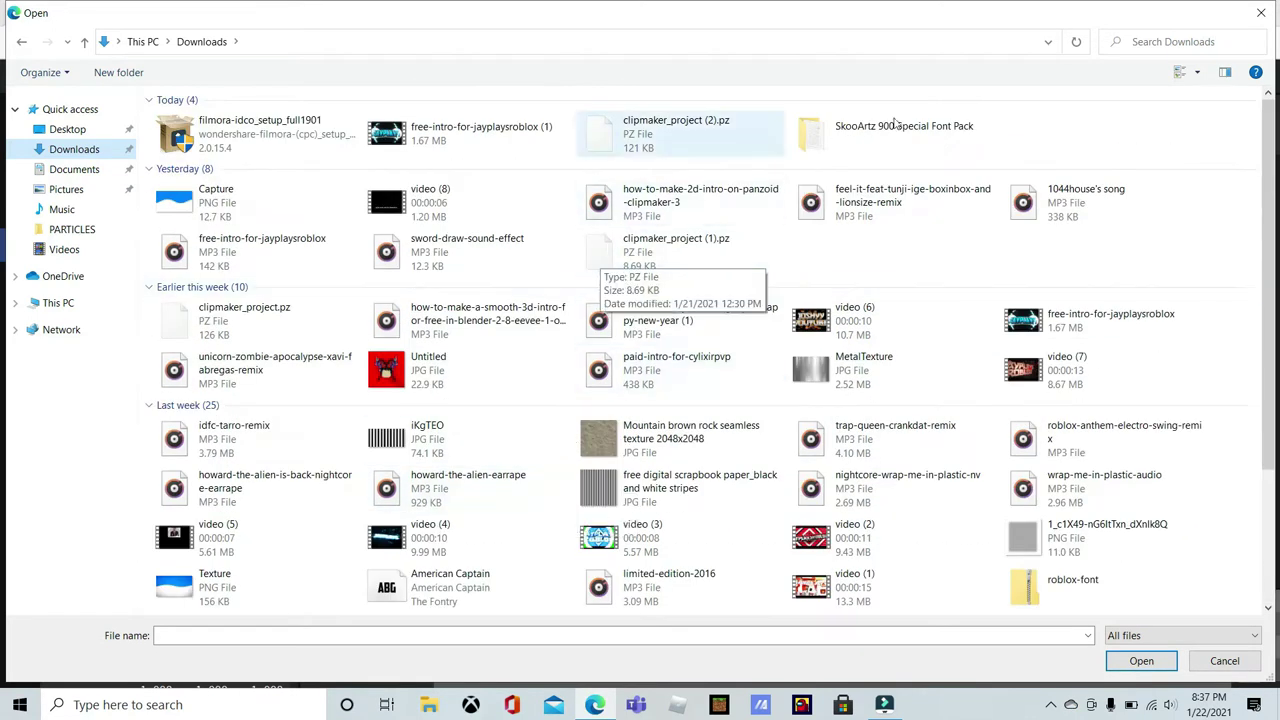
{"action": "double_click", "coordinate": [862, 134]}
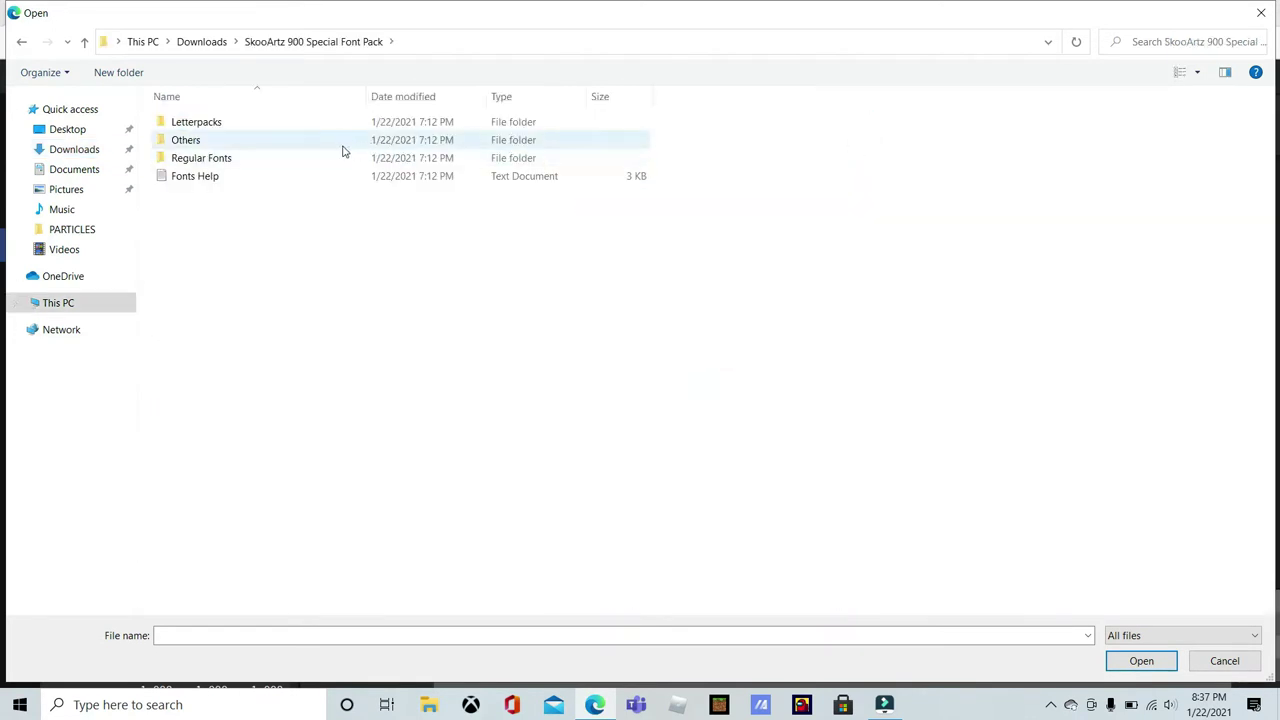
{"action": "double_click", "coordinate": [268, 160]}
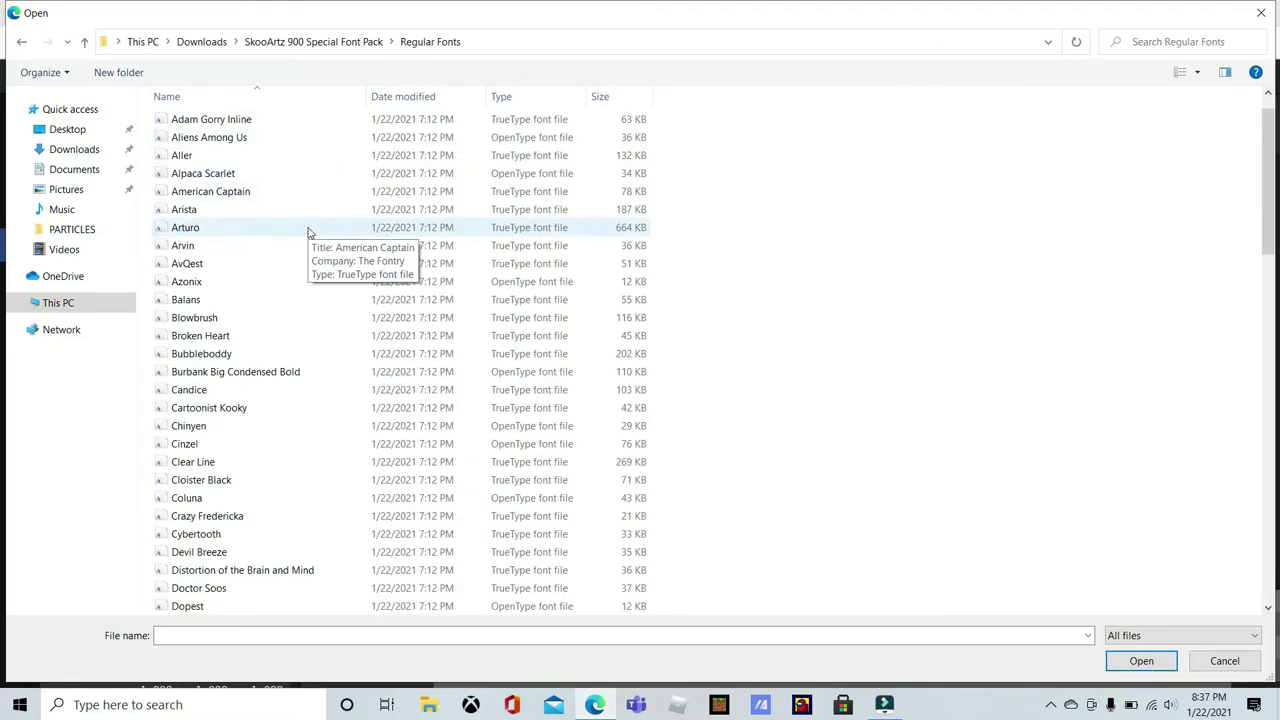
Load Huggable.TTF from the Regular Fonts folder as the JSYT text's custom font.
{"action": "left_click", "coordinate": [487, 636]}
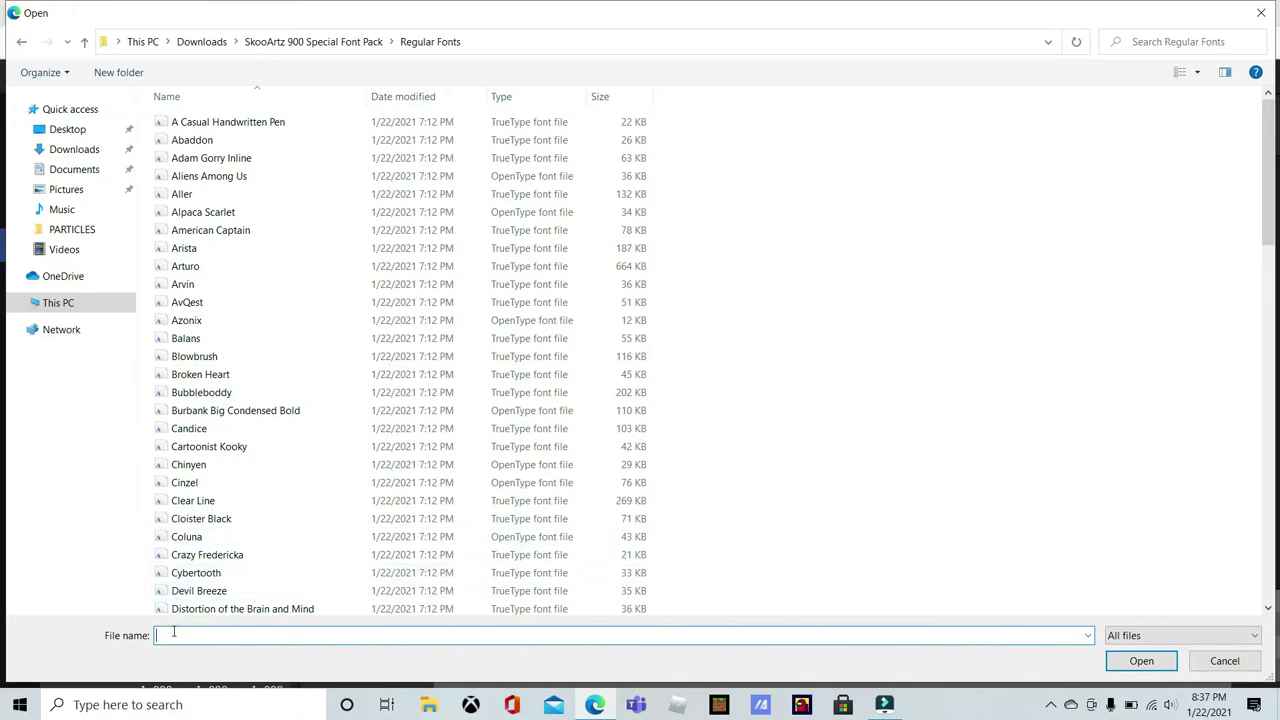
{"action": "scroll", "coordinate": [428, 529], "scroll_direction": "down", "scroll_amount": 6}
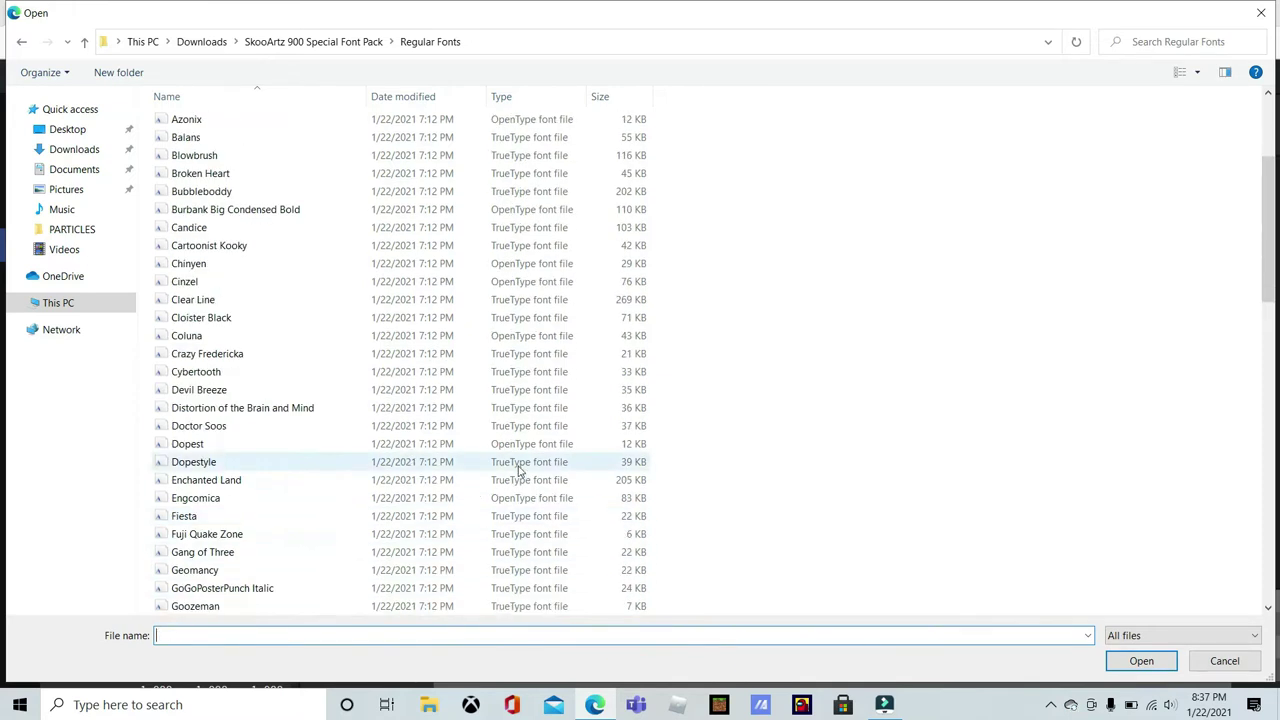
{"action": "scroll", "coordinate": [549, 410], "scroll_direction": "up", "scroll_amount": 5}
{"action": "scroll", "coordinate": [547, 424], "scroll_direction": "up", "scroll_amount": 1}
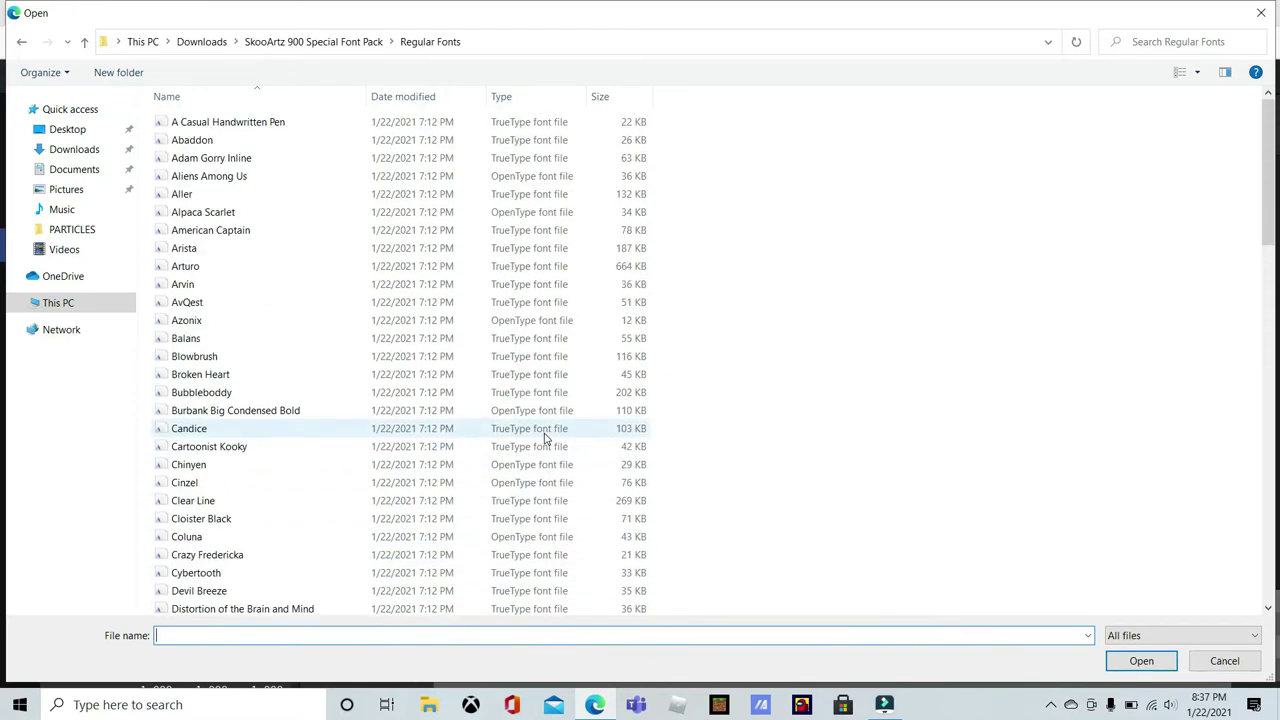
{"action": "type", "text": "hugga"}
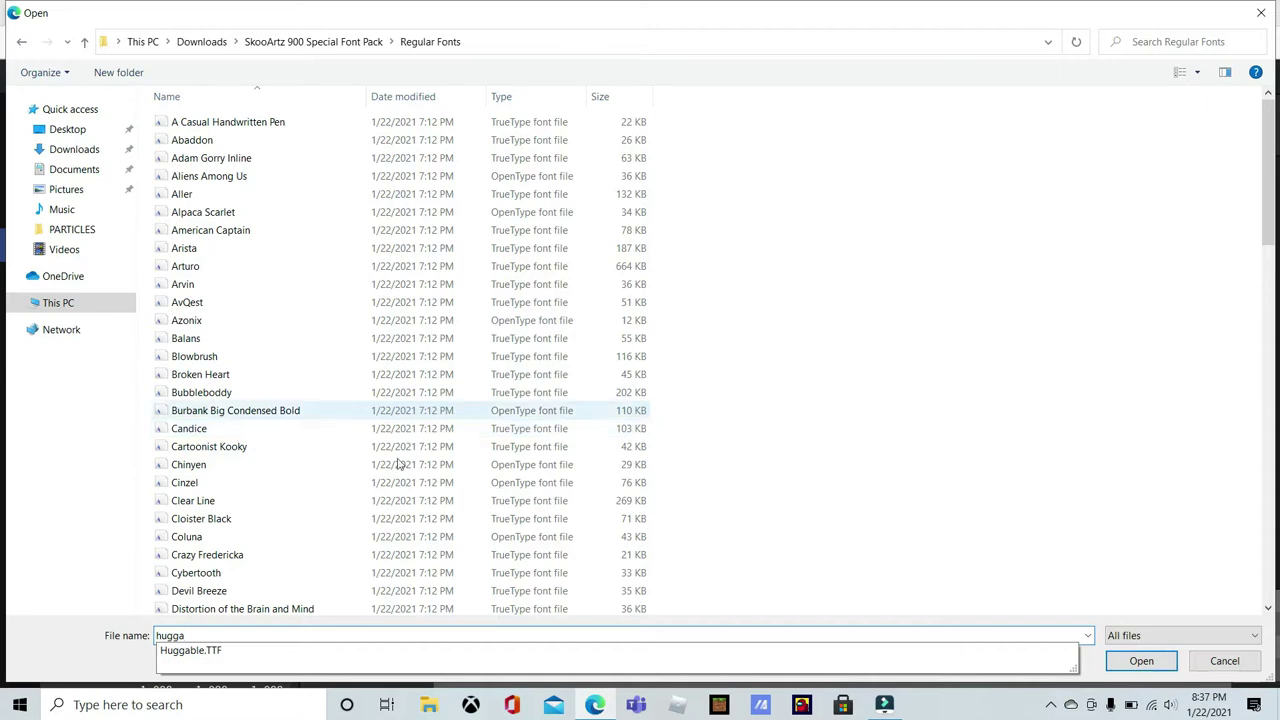
{"action": "left_click", "coordinate": [270, 651]}
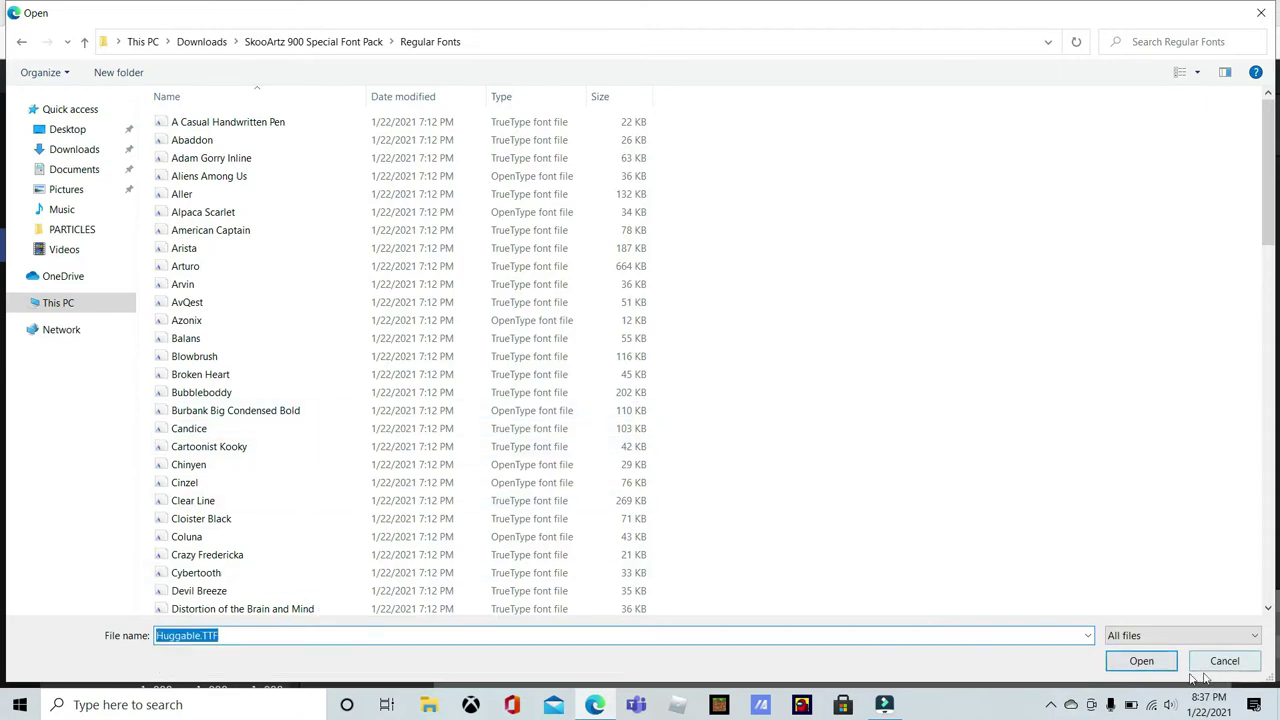
{"action": "left_click", "coordinate": [1141, 661]}
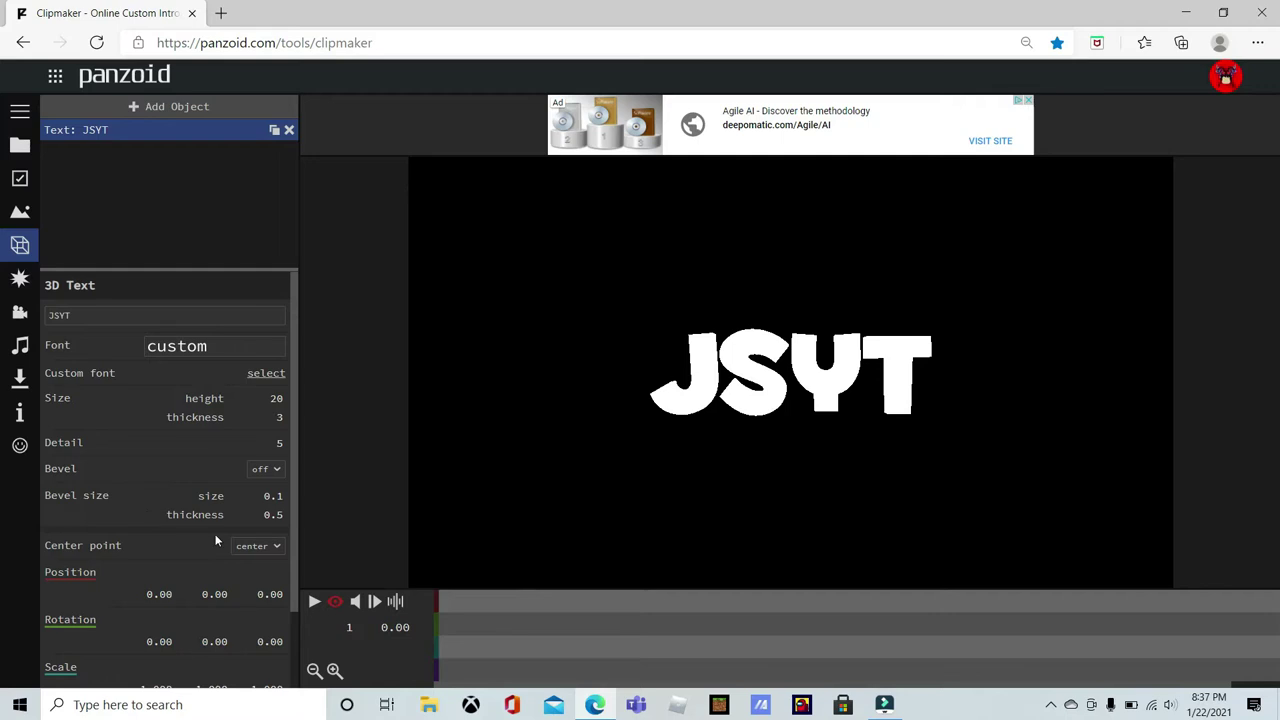
Set the JSYT text's thickness to 14, with the camera view on.
{"action": "left_click_drag", "start_coordinate": [670, 417], "coordinate": [730, 480]}
{"action": "scroll", "coordinate": [711, 460], "scroll_direction": "down", "scroll_amount": 3}
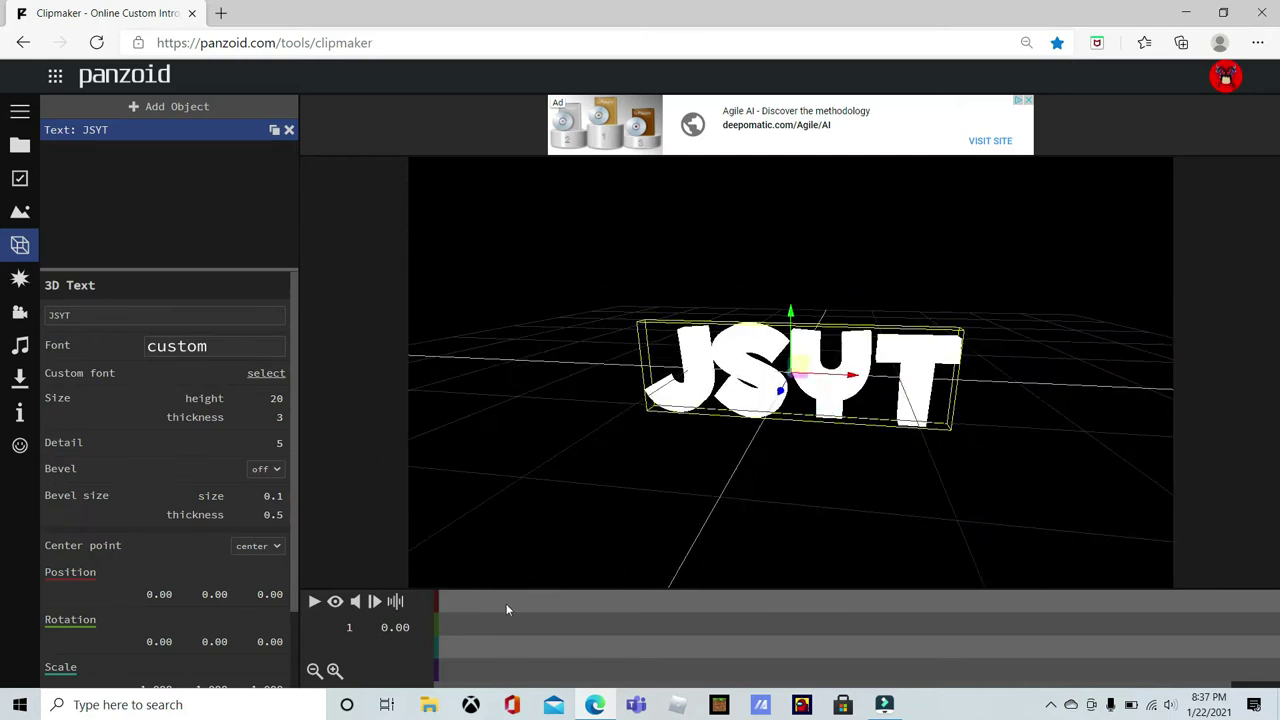
{"action": "left_click", "coordinate": [337, 601]}
{"action": "left_click", "coordinate": [276, 417]}
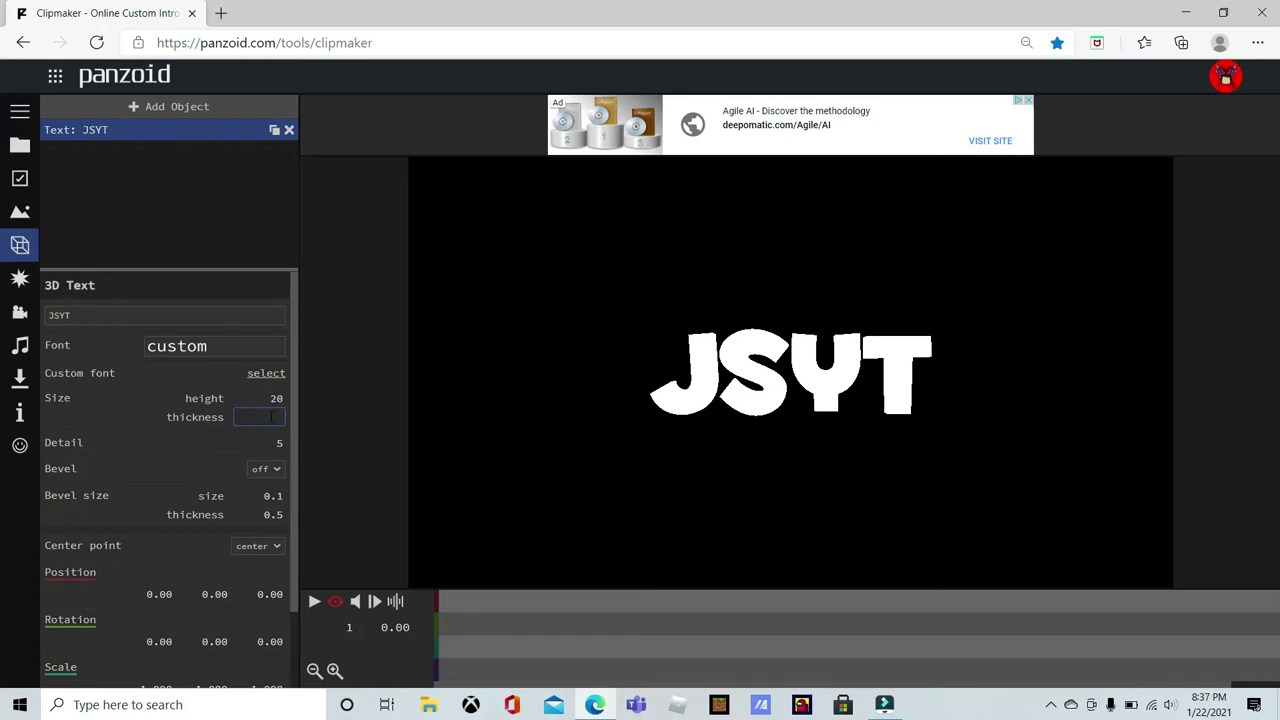
{"action": "key", "text": "Return"}
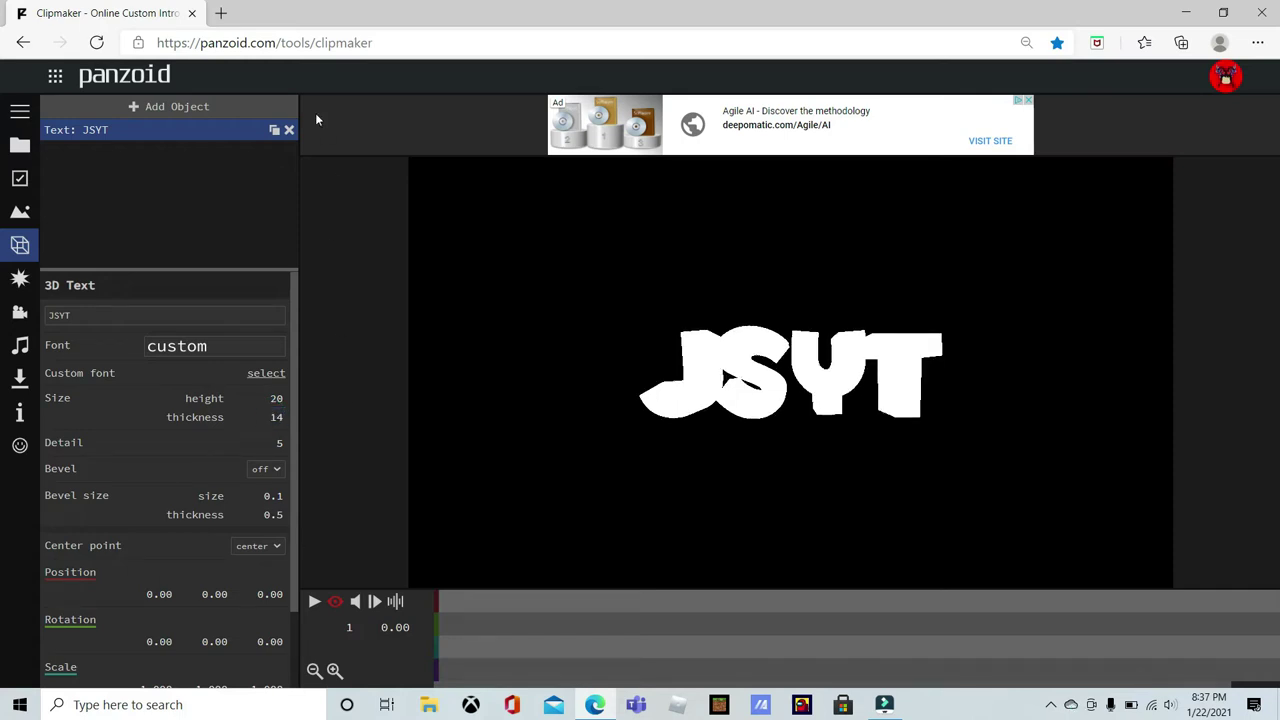
Duplicate the JSYT text with the camera view off and set the copy's thickness to 13.
{"action": "left_click", "coordinate": [333, 604]}
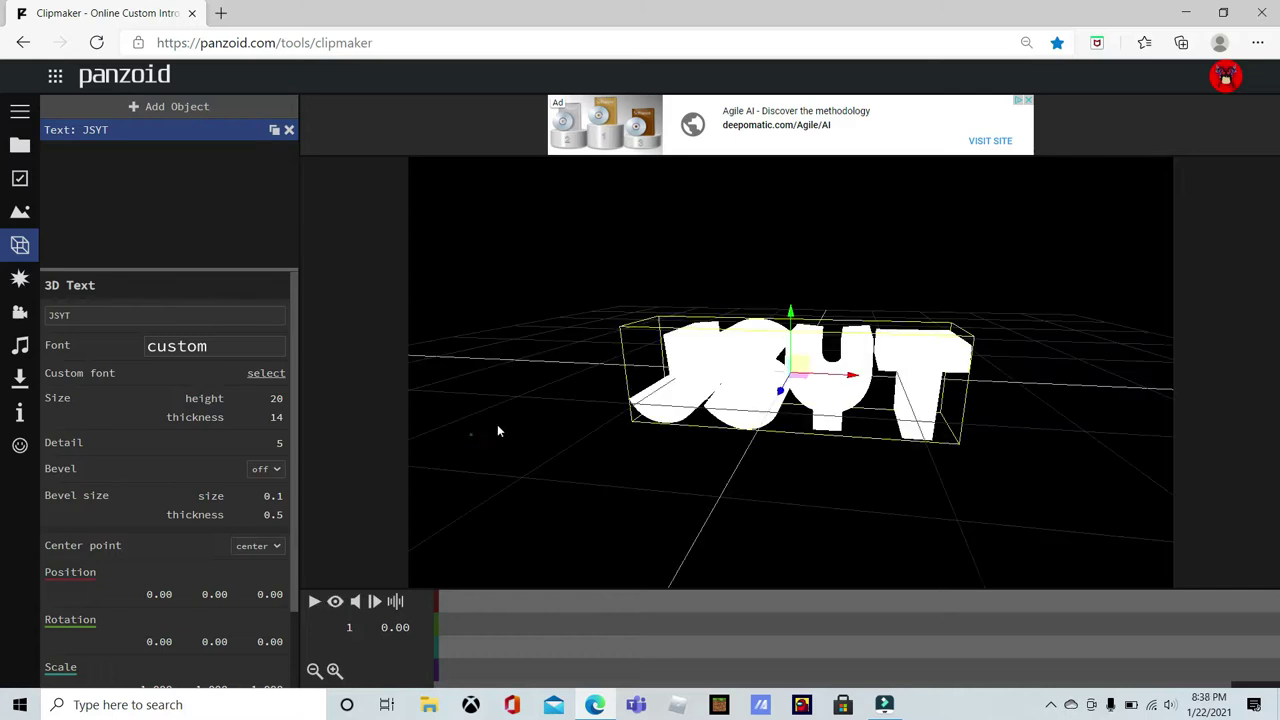
{"action": "left_click", "coordinate": [275, 133]}
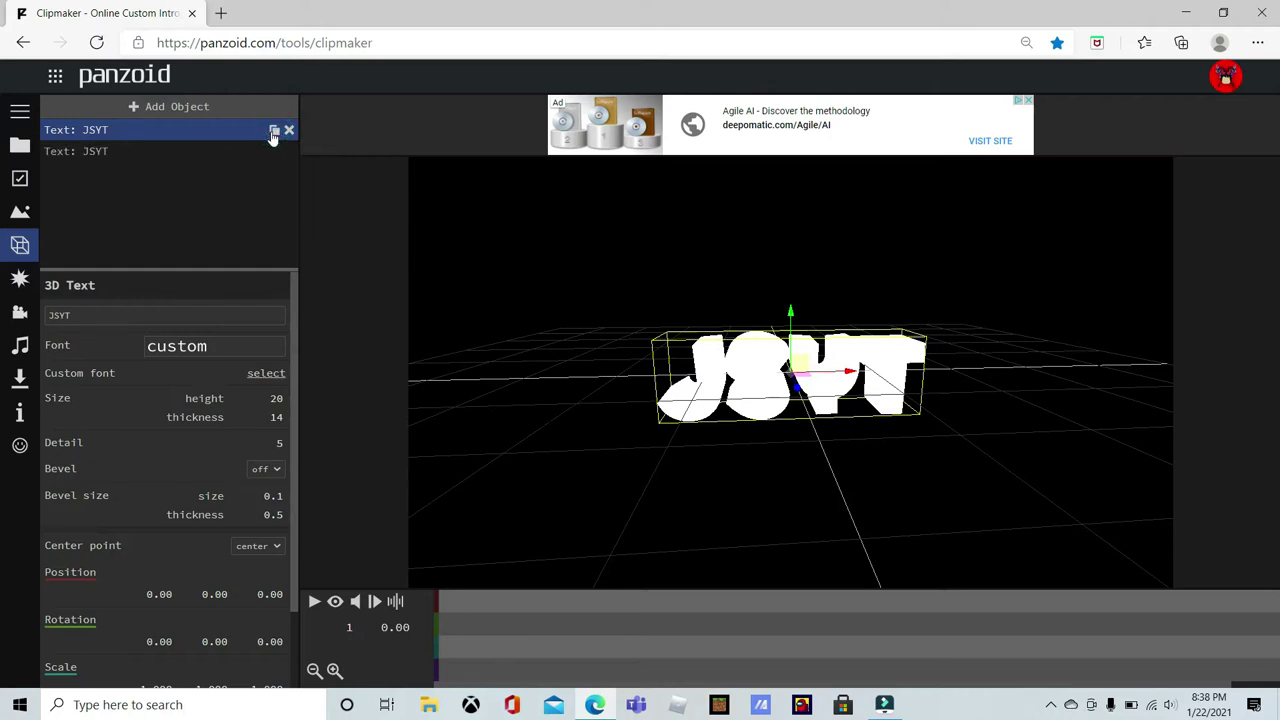
{"action": "left_click", "coordinate": [223, 155]}
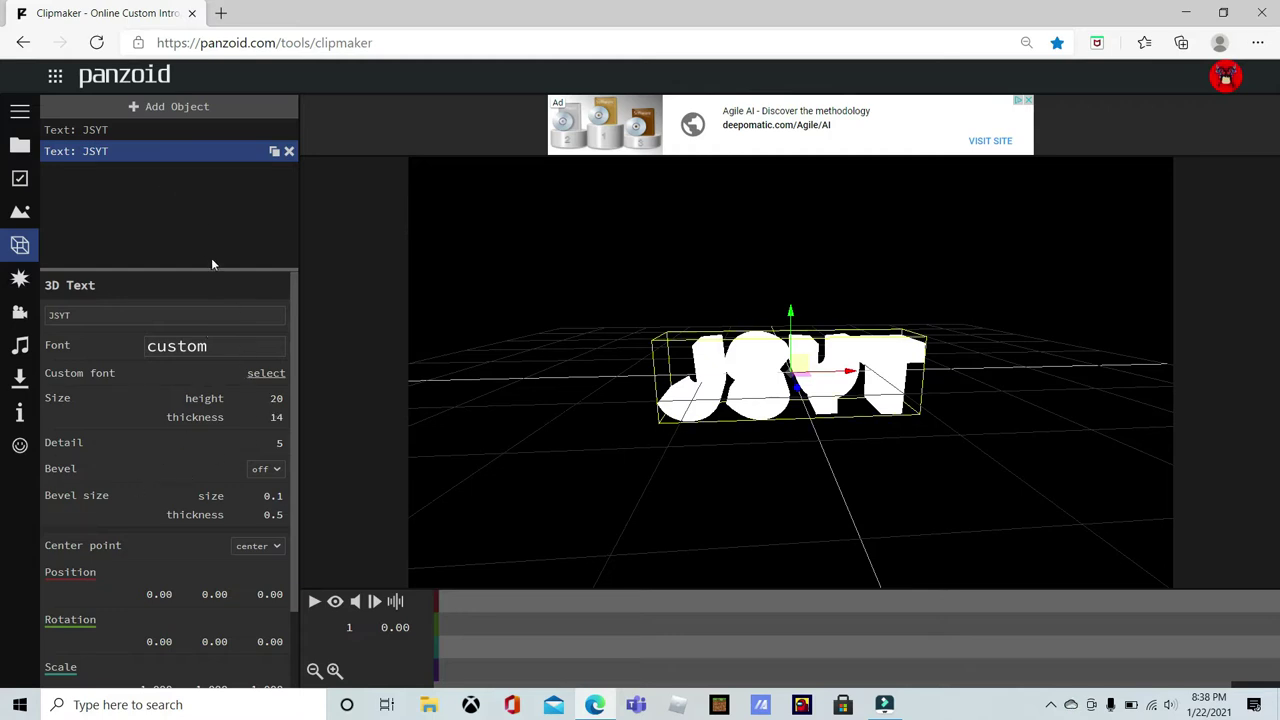
{"action": "left_click", "coordinate": [276, 416]}
{"action": "type", "text": "13"}
{"action": "key", "text": "Return"}
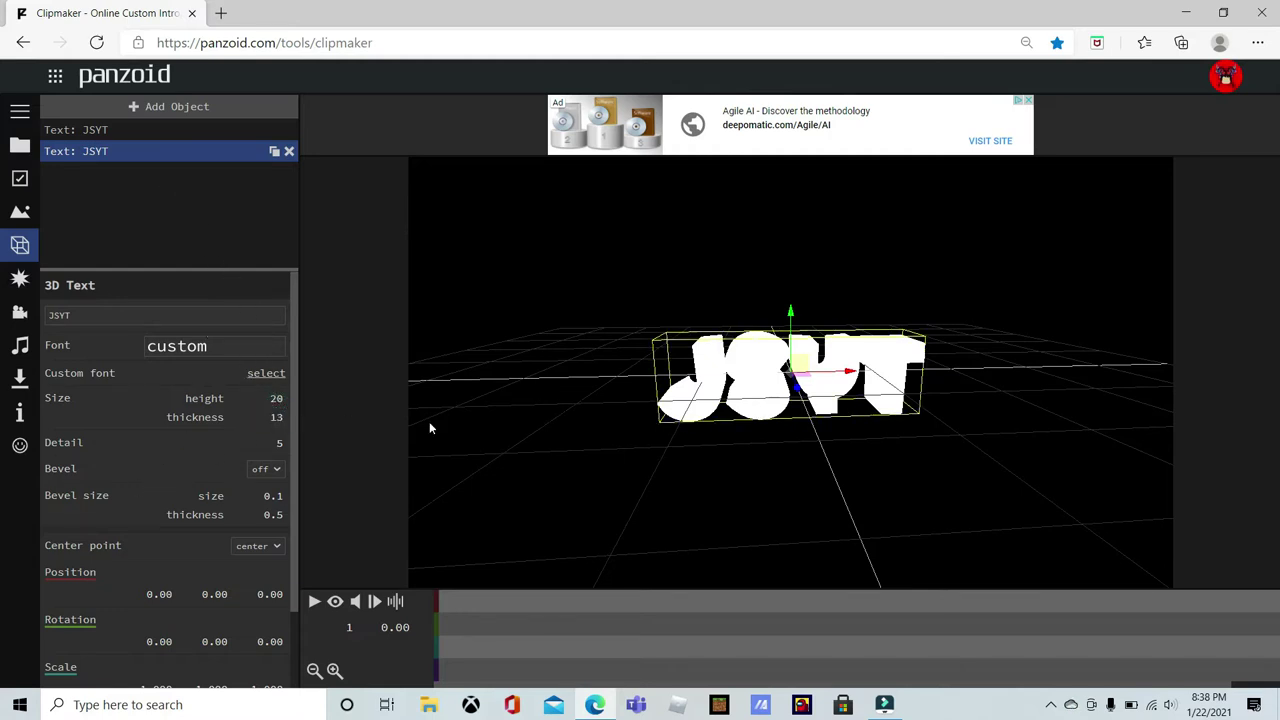
Turn on the bevel for the second JSYT text object.
{"action": "left_click_drag", "start_coordinate": [400, 497], "coordinate": [463, 410]}
{"action": "left_click", "coordinate": [267, 469]}
{"action": "left_click", "coordinate": [258, 504]}
Change the second JSYT text's single color to the blue #0065c5.
{"action": "scroll", "coordinate": [250, 560], "scroll_direction": "down", "scroll_amount": 2}
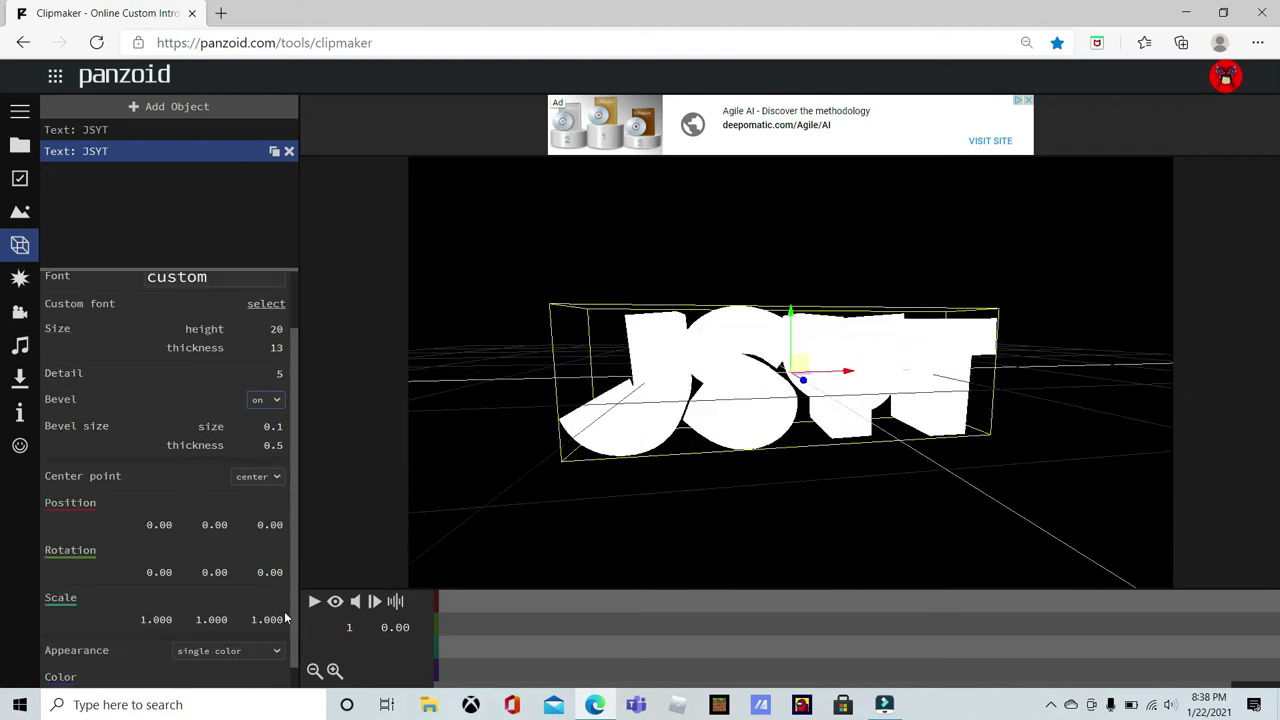
{"action": "right_click", "coordinate": [278, 676]}
{"action": "left_click", "coordinate": [276, 676]}
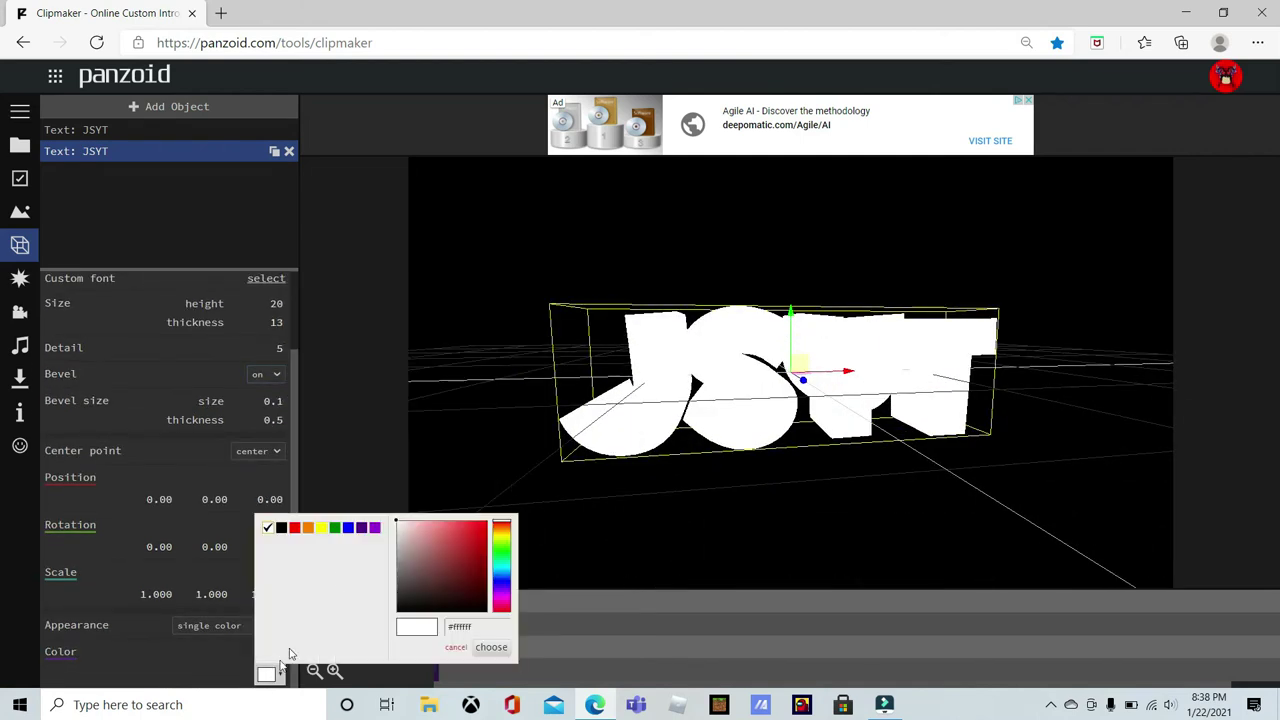
{"action": "left_click", "coordinate": [350, 527]}
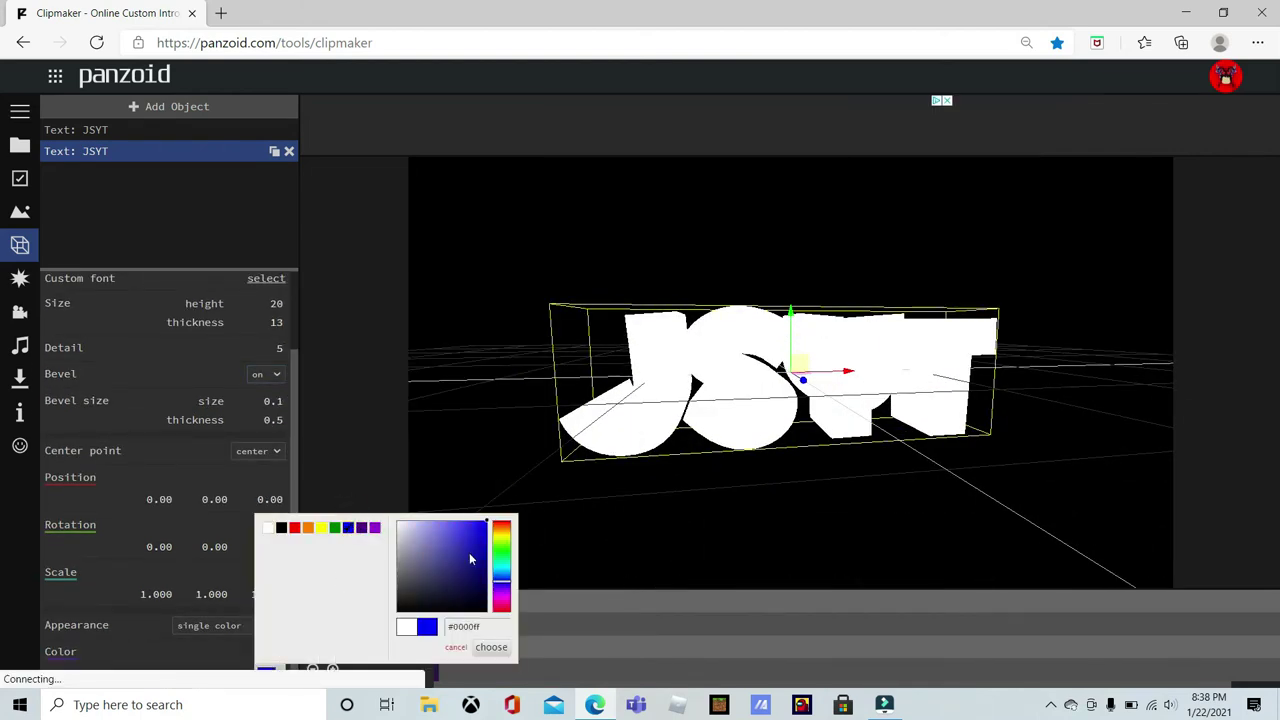
{"action": "left_click", "coordinate": [473, 627]}
{"action": "key", "text": "BackSpace"}
{"action": "key", "text": "BackSpace"}
{"action": "type", "text": "83"}
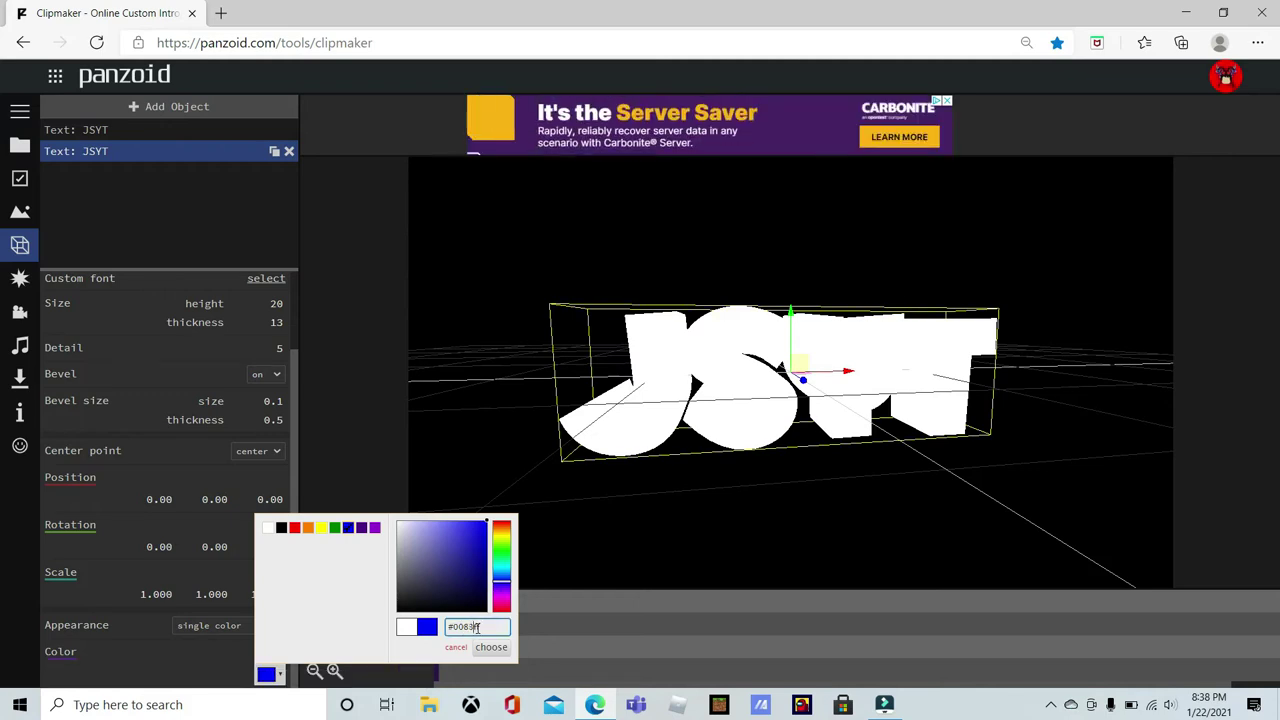
{"action": "left_click", "coordinate": [403, 646]}
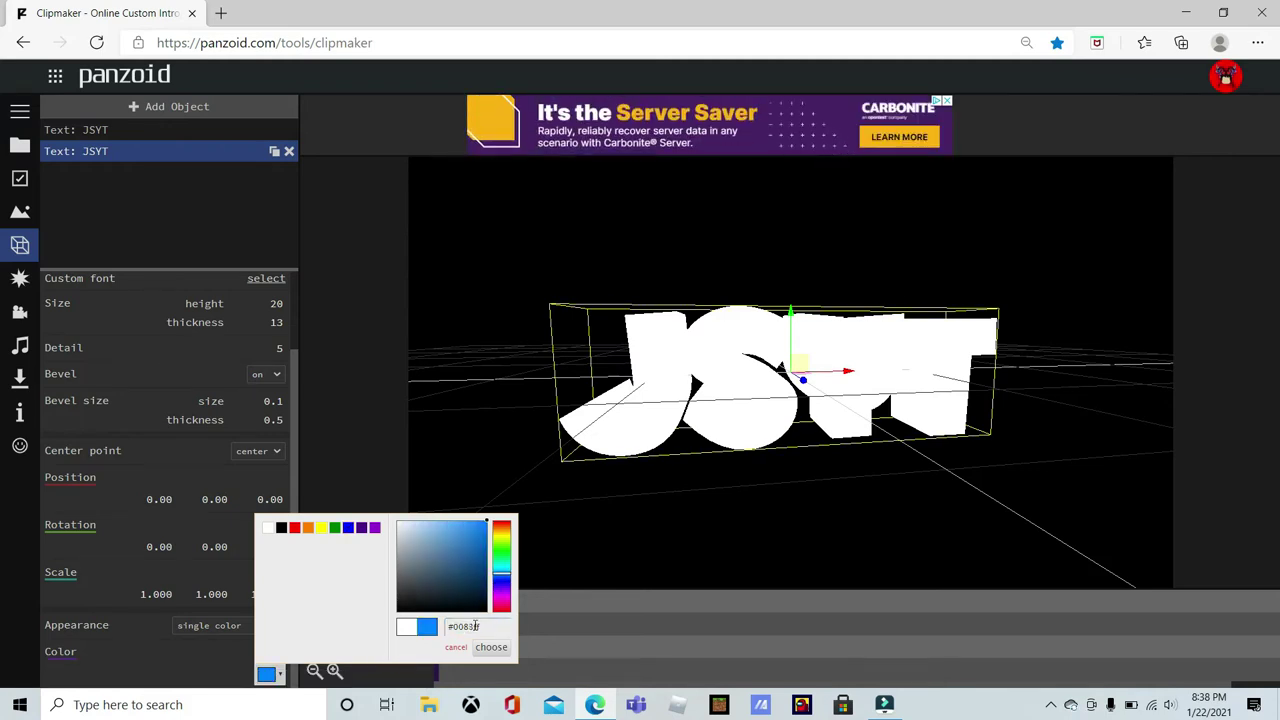
{"action": "left_click", "coordinate": [487, 525]}
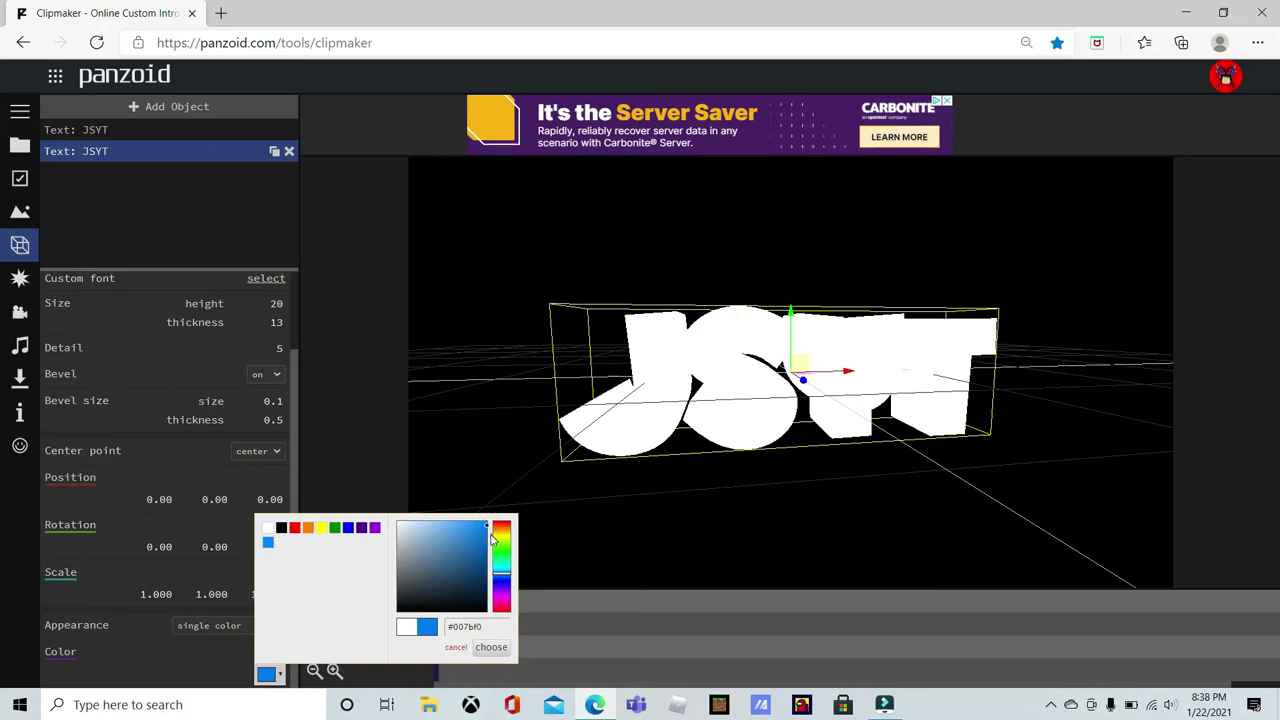
{"action": "left_click", "coordinate": [491, 538]}
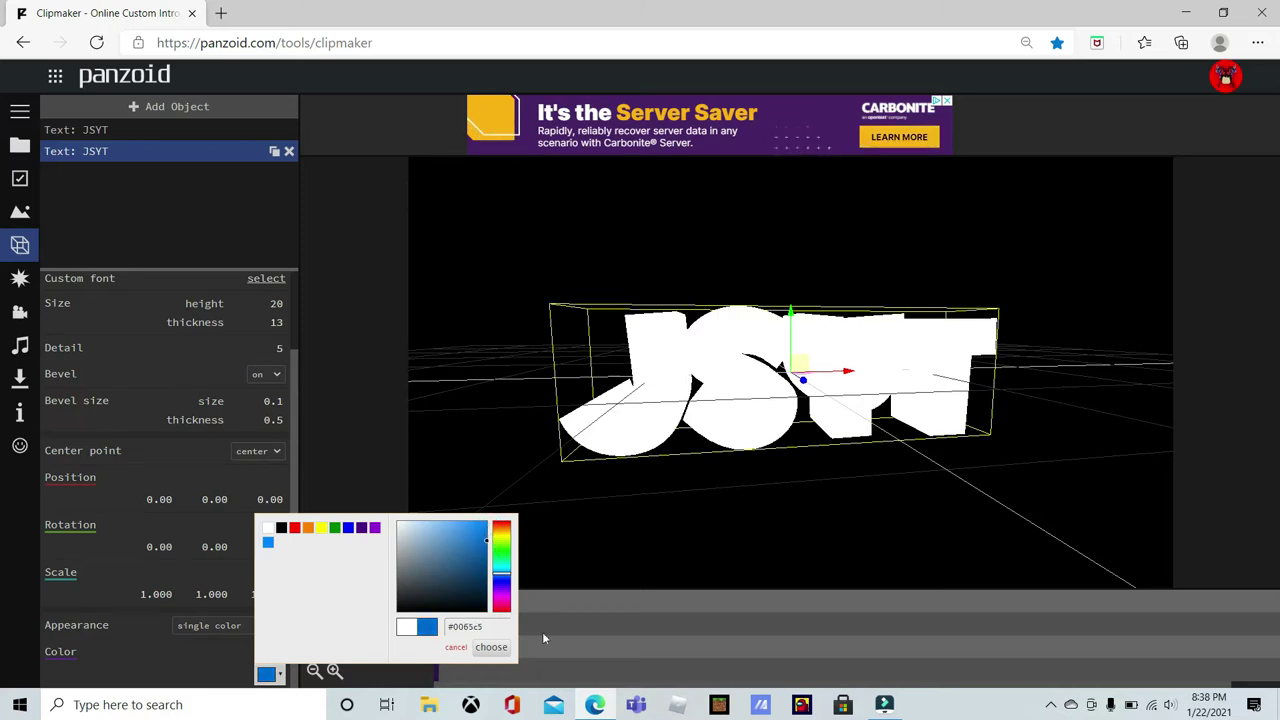
{"action": "left_click", "coordinate": [497, 649]}
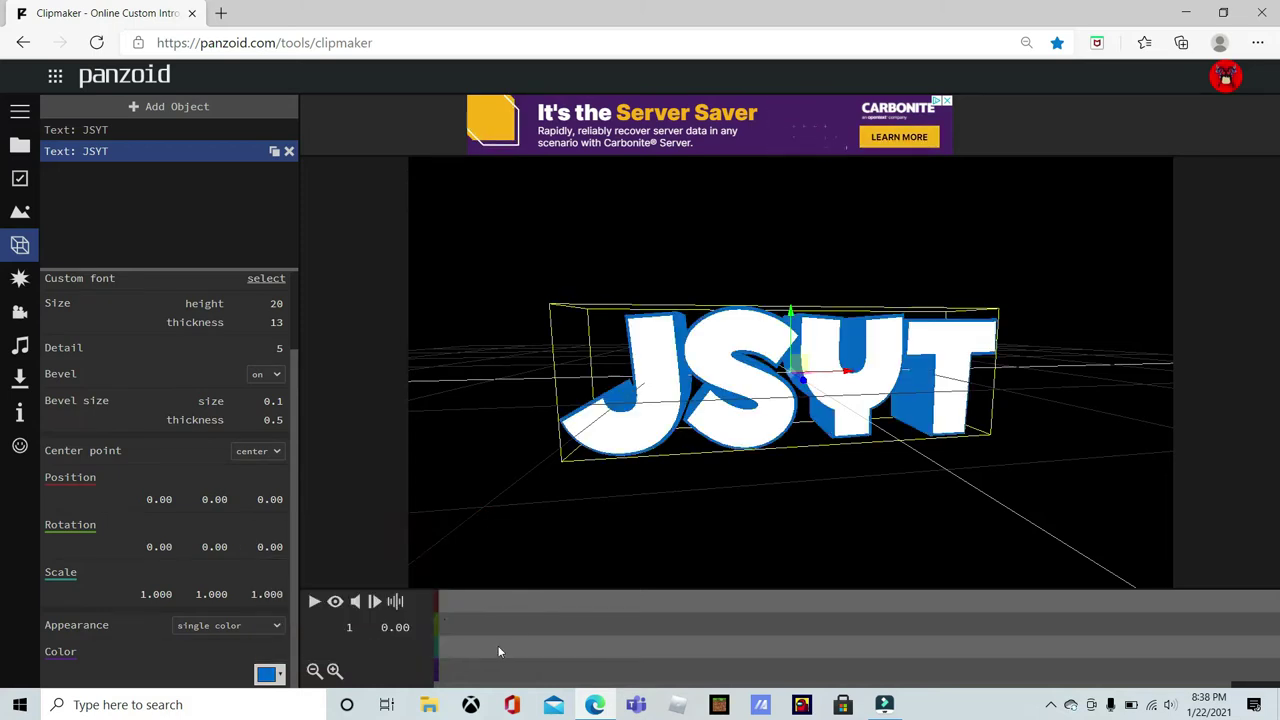
Set the second JSYT text's bevel thickness to 0.7 in the camera view, then return to the free view.
{"action": "left_click", "coordinate": [336, 601]}
{"action": "left_click_drag", "start_coordinate": [282, 427], "coordinate": [300, 426]}
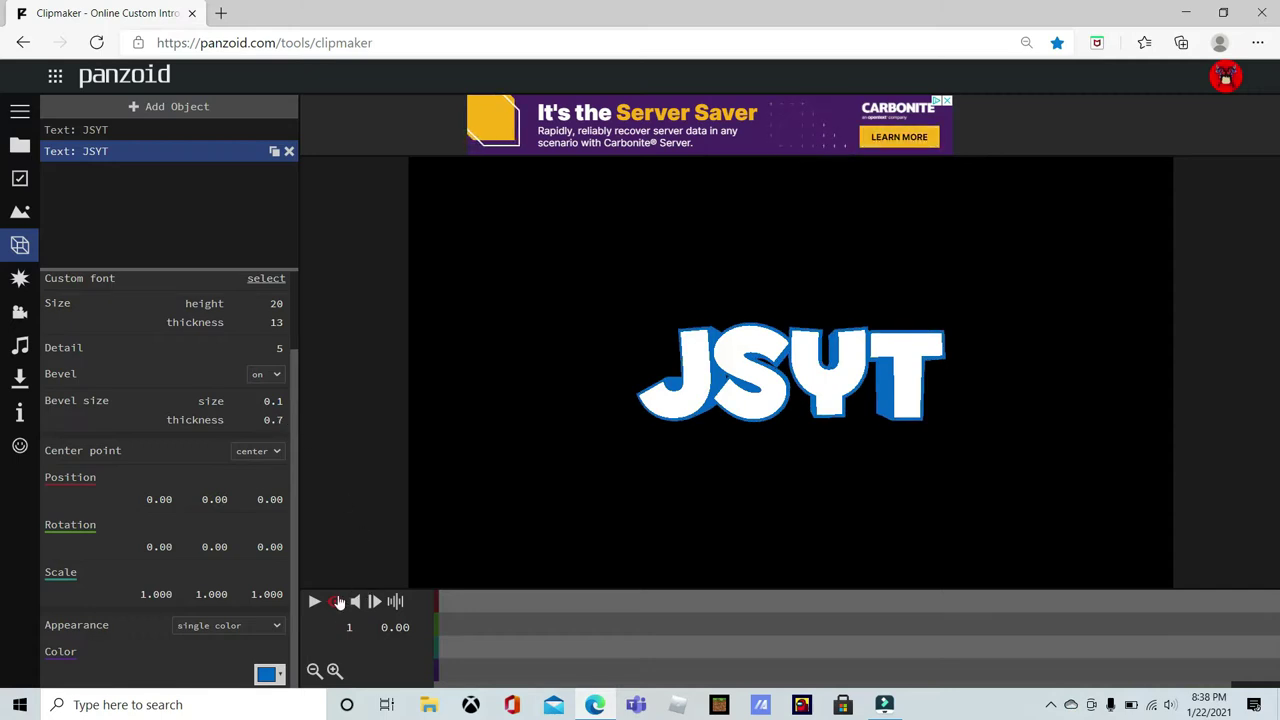
{"action": "left_click", "coordinate": [336, 601]}
{"action": "left_click_drag", "start_coordinate": [468, 514], "coordinate": [620, 450]}
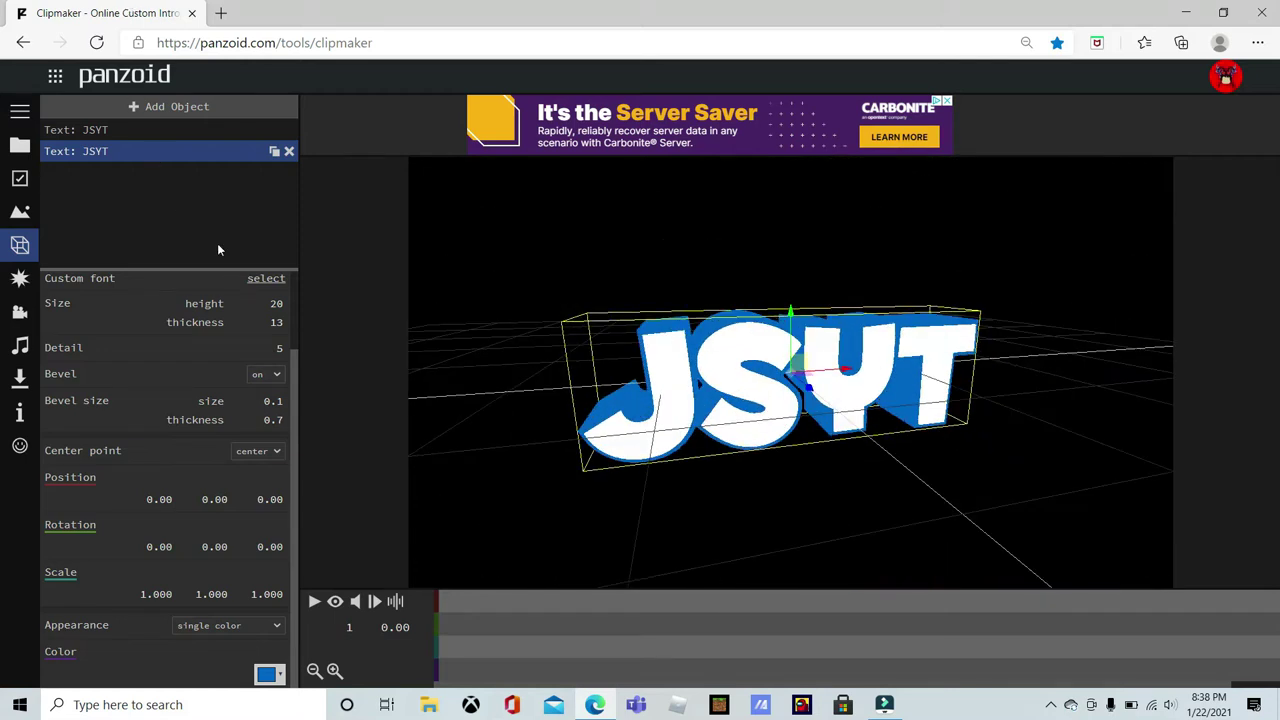
Duplicate the blue JSYT text and set the new copy's thickness to 12.
{"action": "left_click", "coordinate": [275, 152]}
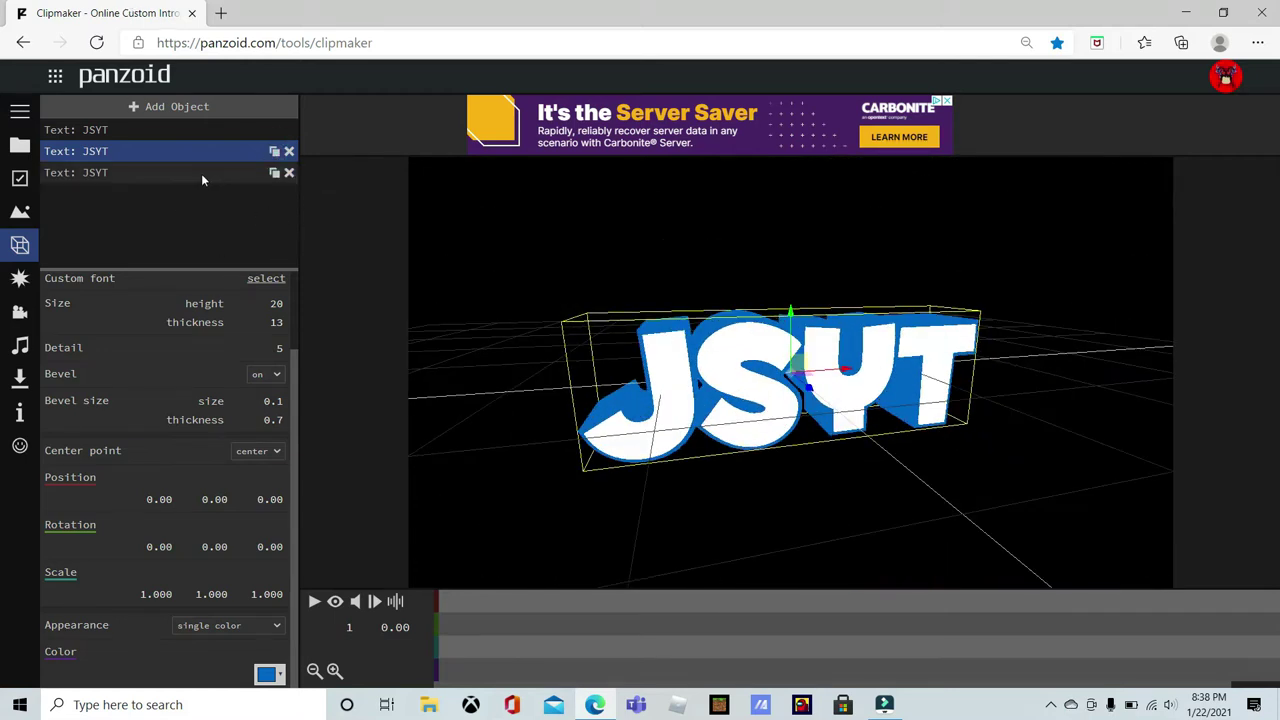
{"action": "left_click", "coordinate": [201, 173]}
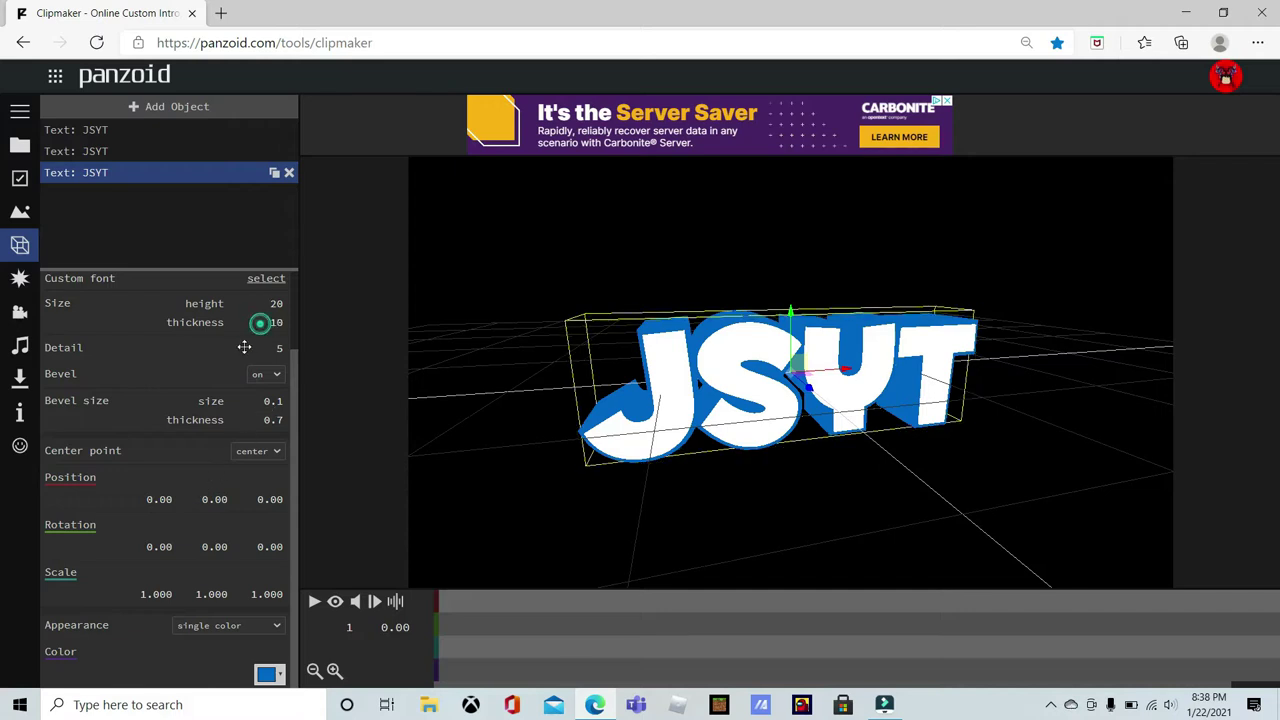
{"action": "left_click", "coordinate": [272, 323]}
{"action": "type", "text": "15"}
{"action": "key", "text": "Return"}
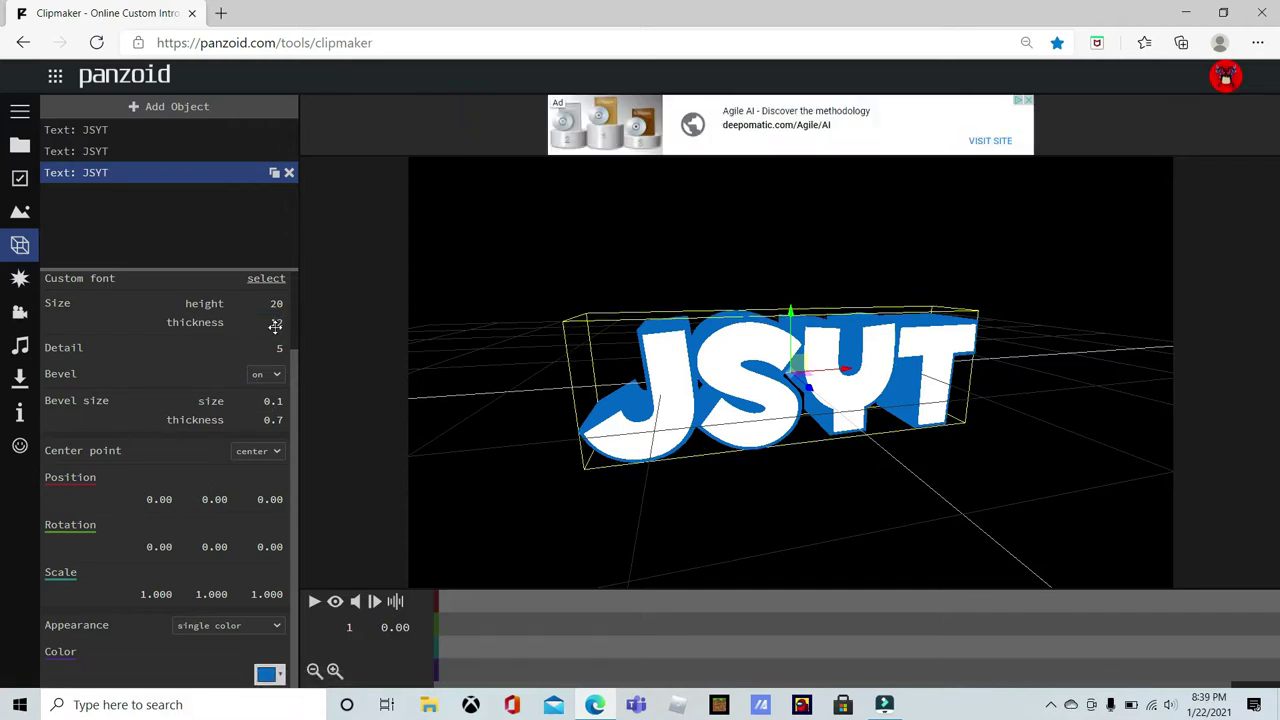
Set the third JSYT text's bevel thickness to 0.8.
{"action": "left_click", "coordinate": [277, 422]}
{"action": "key", "text": "BackSpace"}
{"action": "type", "text": "0.3"}
{"action": "key", "text": "Return"}
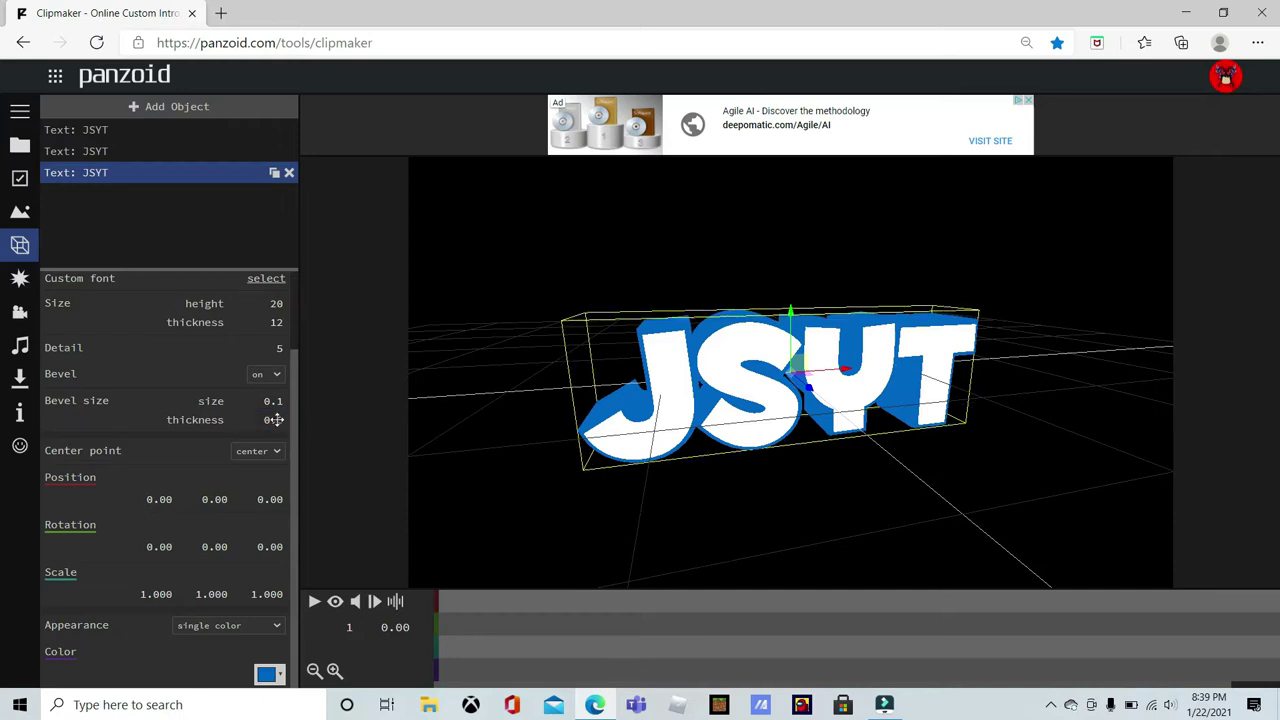
Change the third JSYT text's color to a darker shade of blue.
{"action": "left_click", "coordinate": [268, 676]}
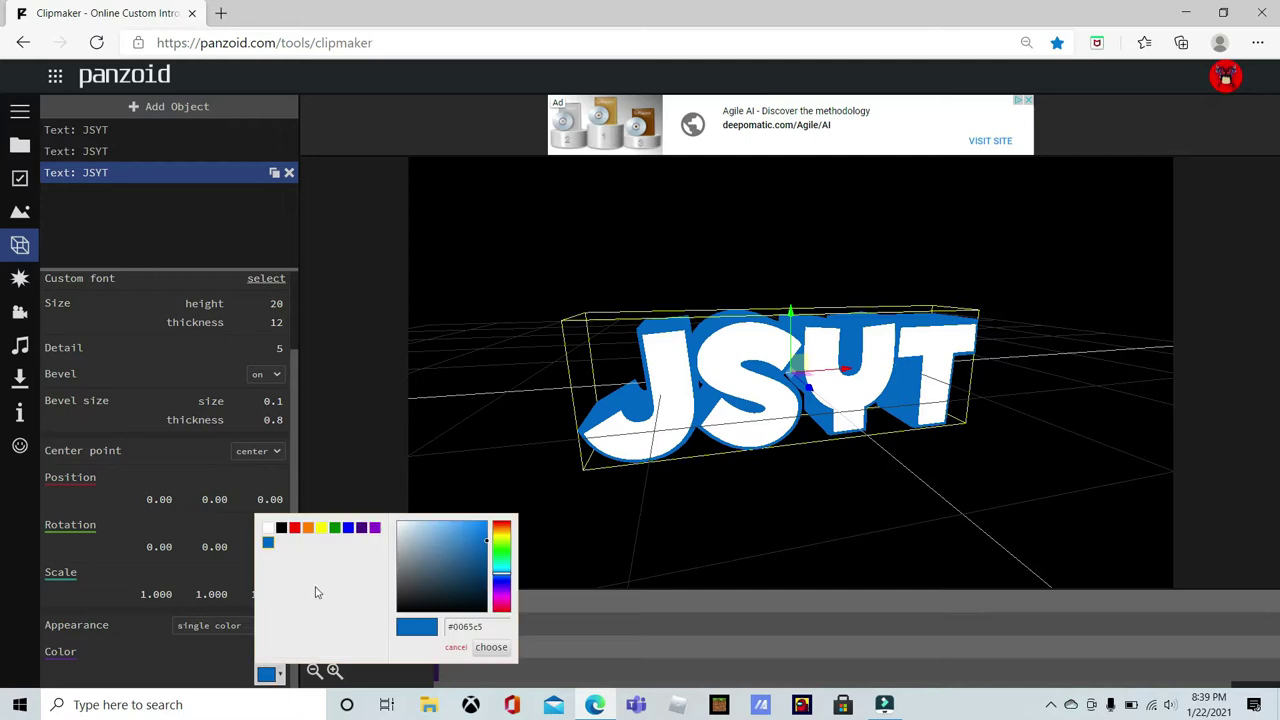
{"action": "left_click_drag", "start_coordinate": [484, 548], "coordinate": [507, 567]}
{"action": "left_click", "coordinate": [491, 647]}
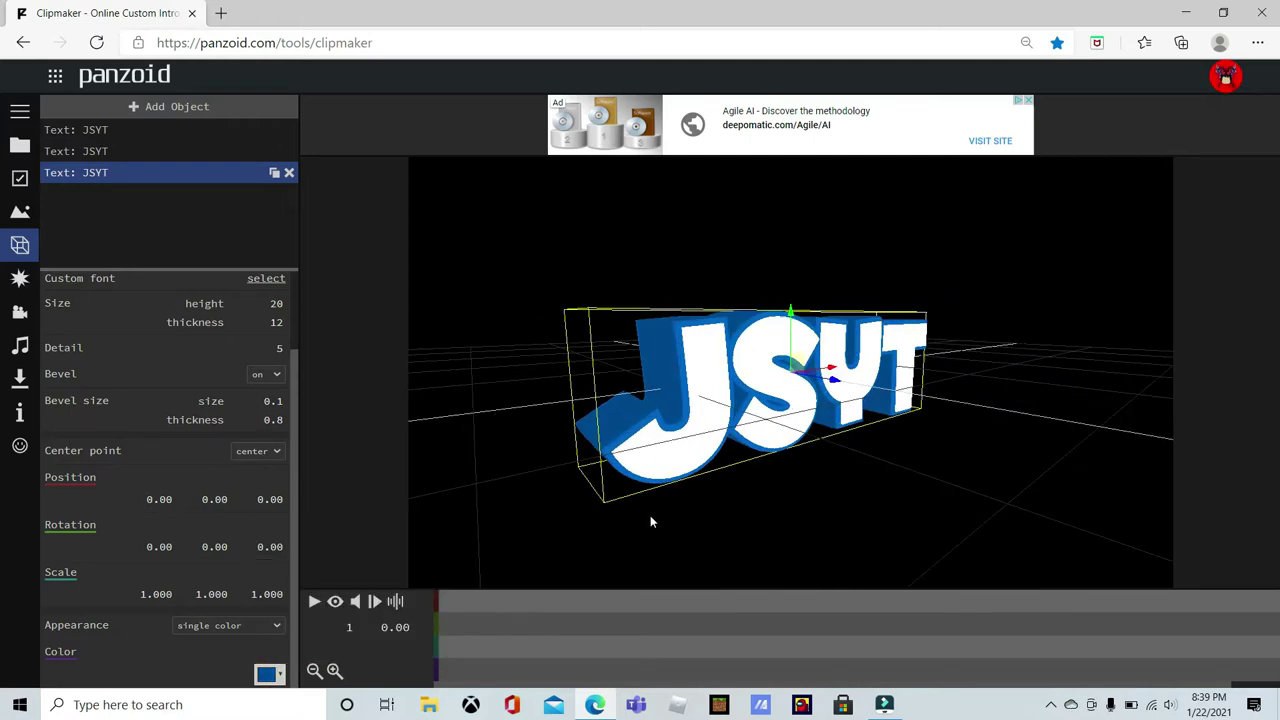
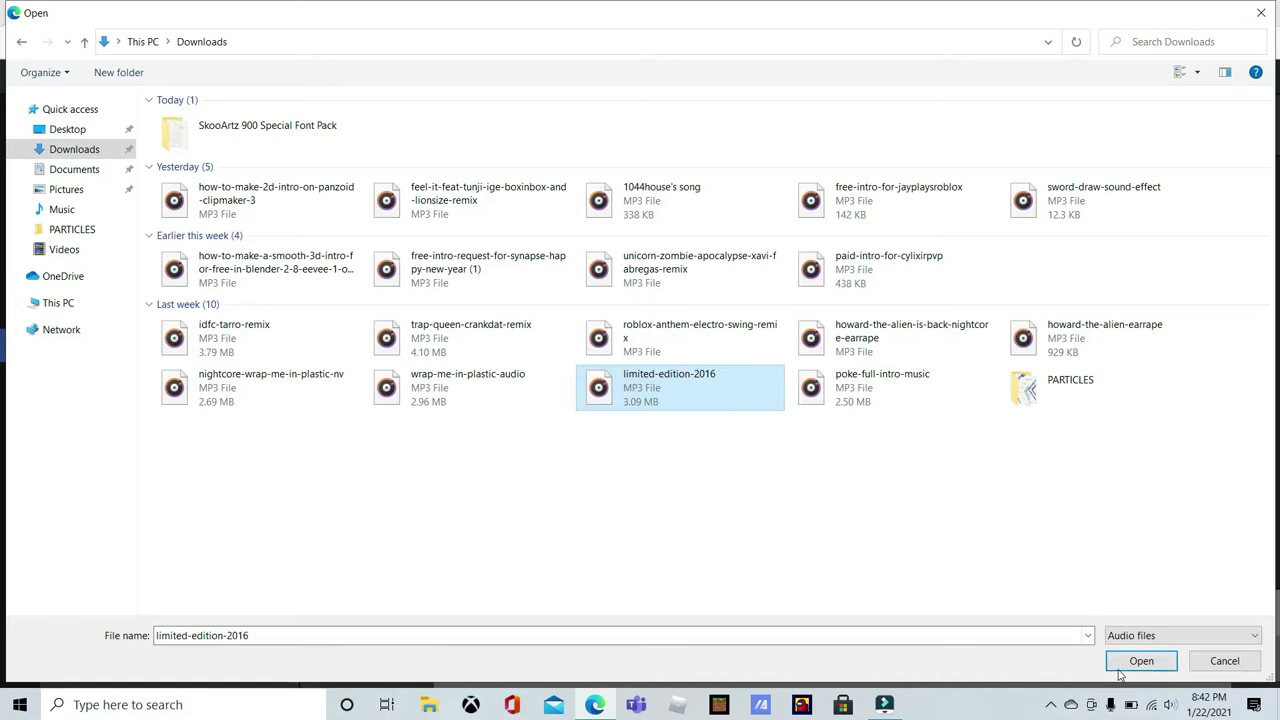
Set the audio track's start offset to 40.66 seconds and preview the playback against the displayed timeline waveform.
{"action": "left_click", "coordinate": [273, 166]}
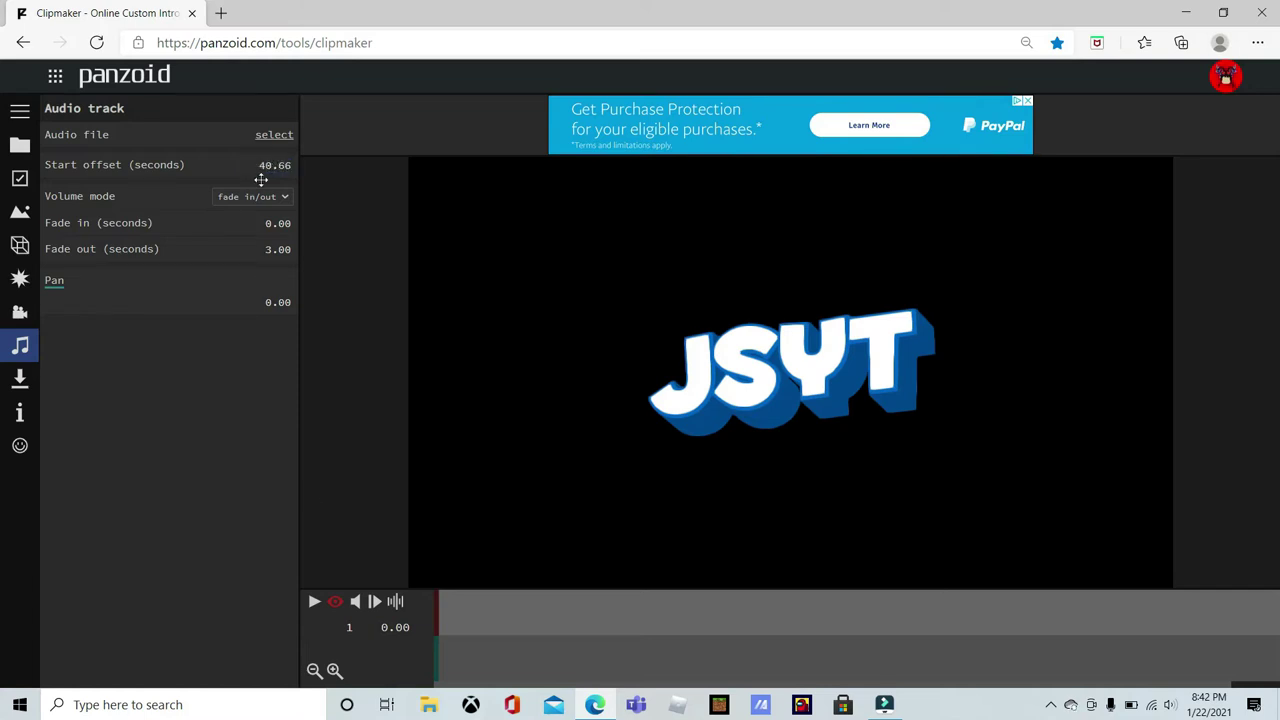
{"action": "left_click", "coordinate": [393, 606]}
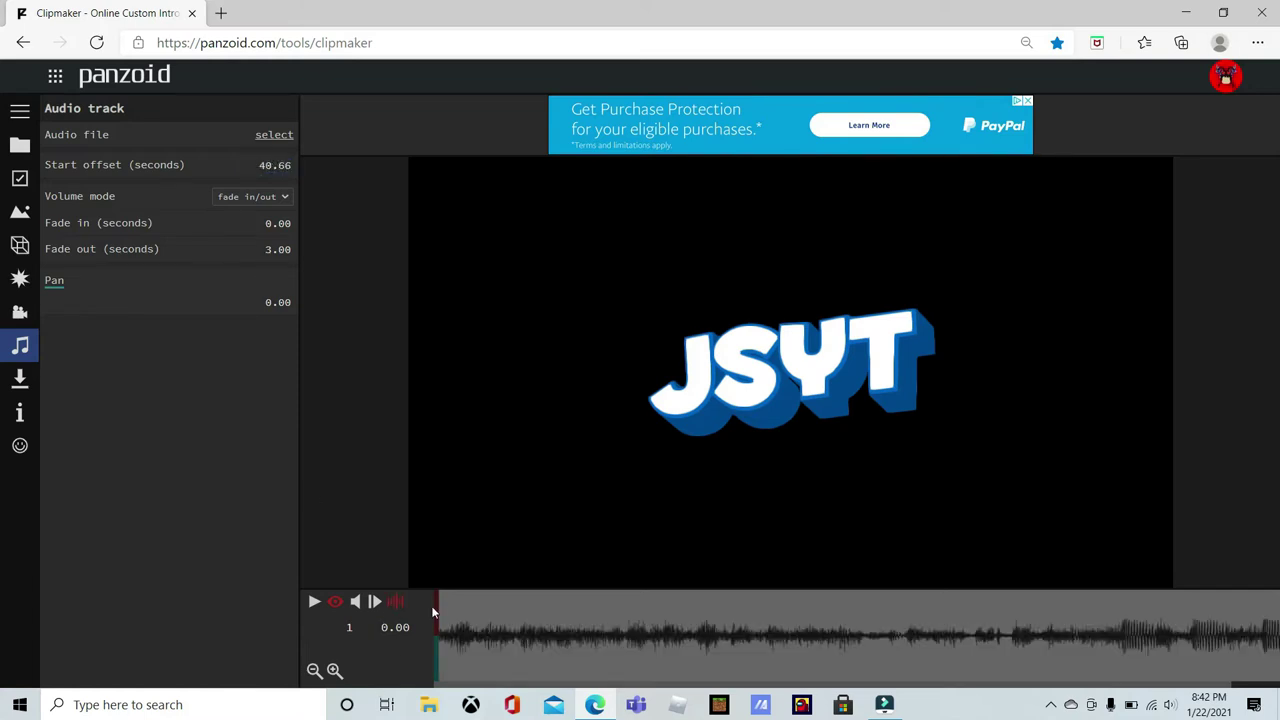
{"action": "key", "text": "space"}
{"action": "key", "text": "space"}
{"action": "key", "text": "space"}
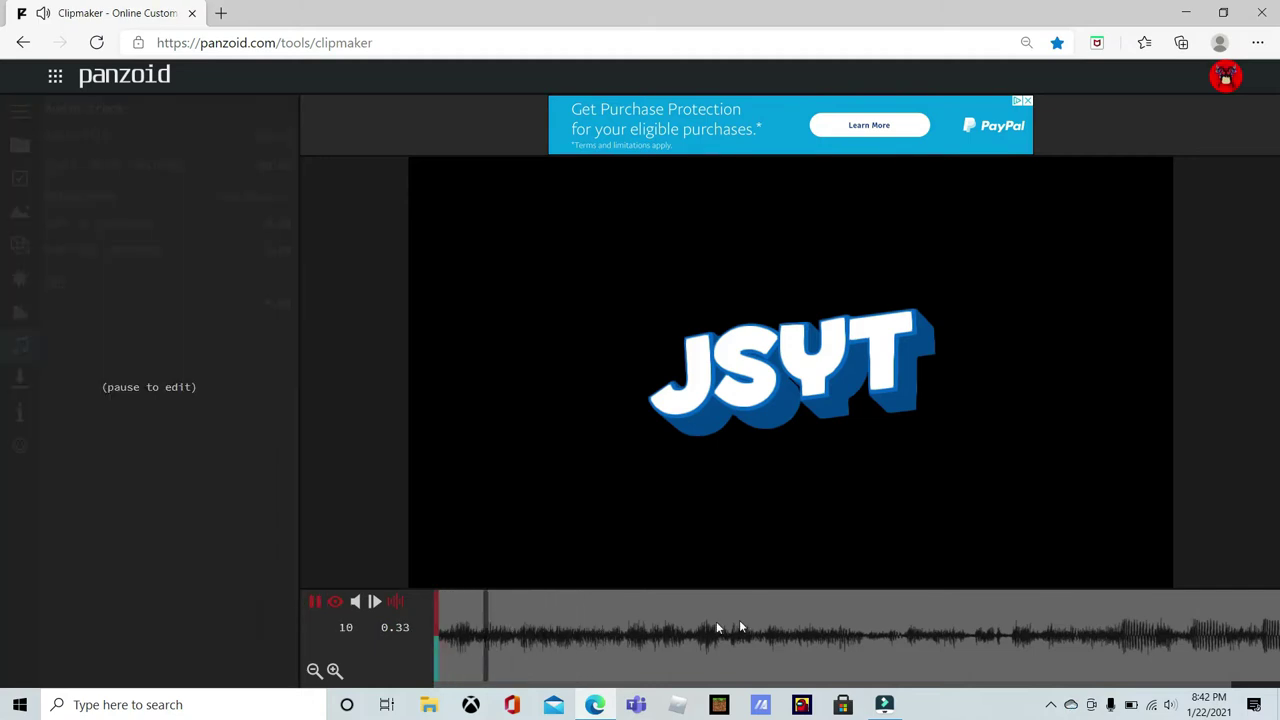
{"action": "key", "text": "space"}
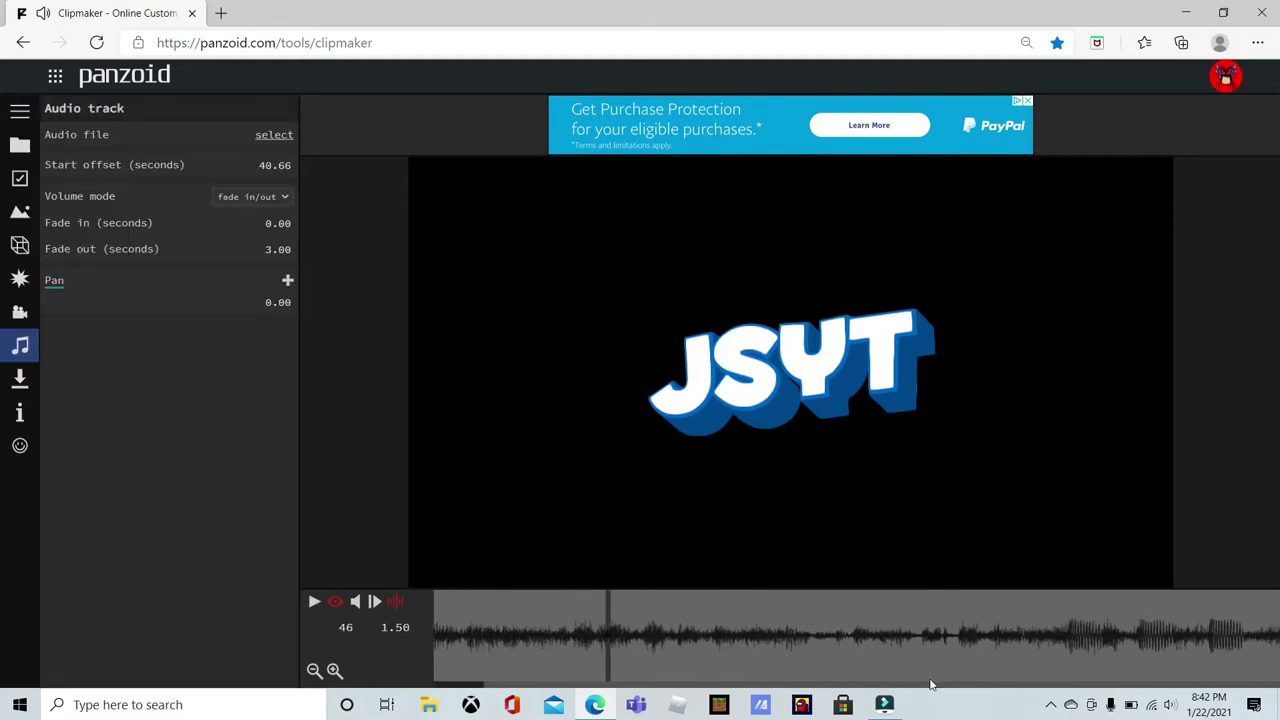
Open youtube.com in a new browser tab.
{"action": "left_click", "coordinate": [221, 13]}
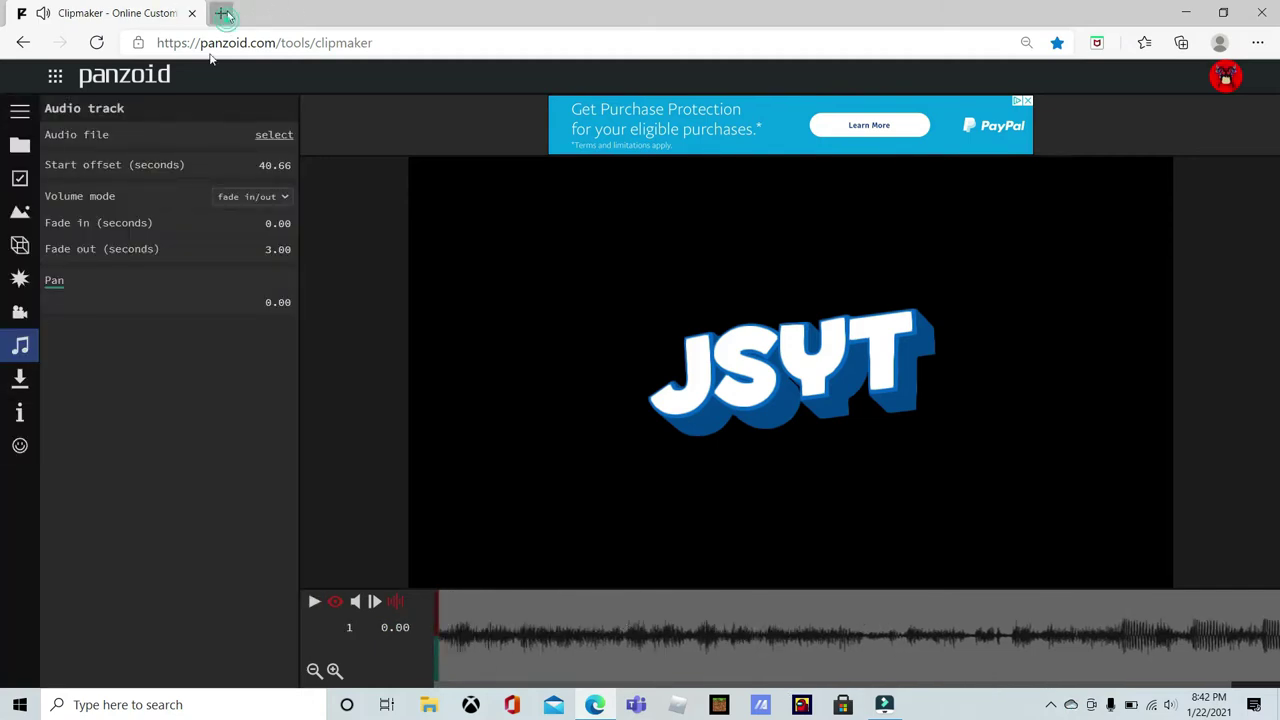
{"action": "left_click", "coordinate": [107, 15]}
{"action": "left_click", "coordinate": [20, 178]}
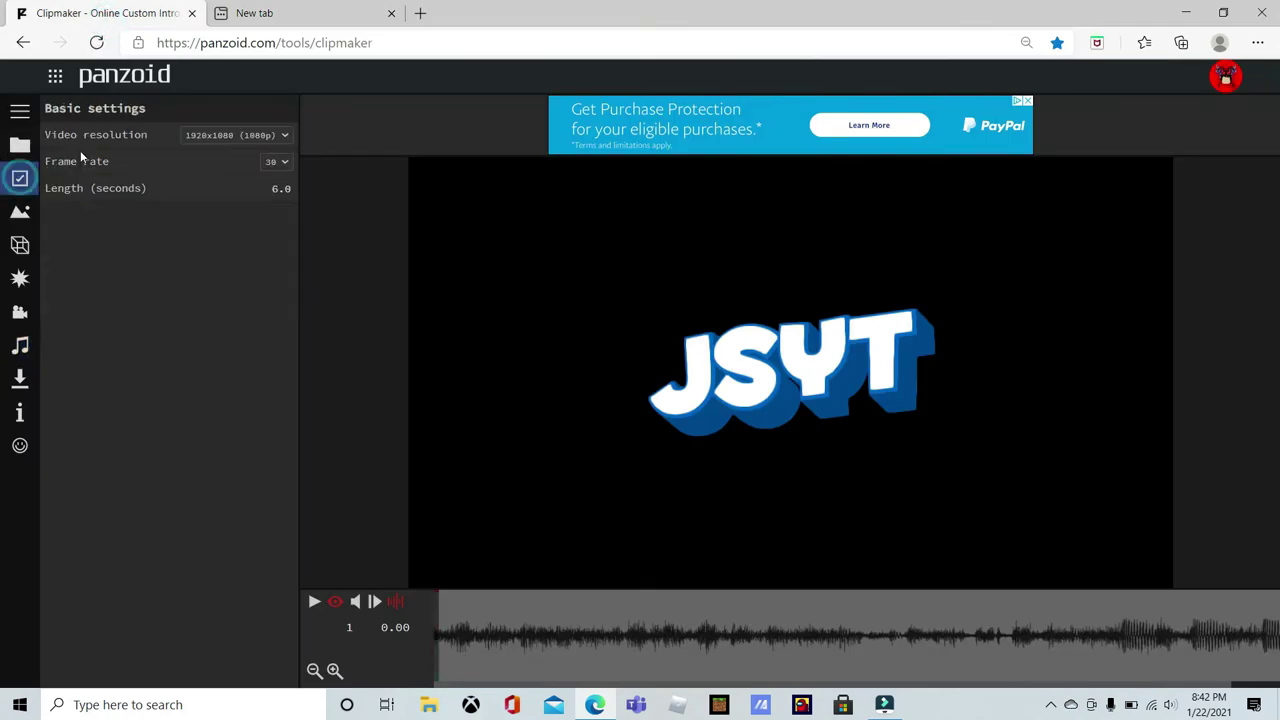
{"action": "left_click", "coordinate": [288, 8]}
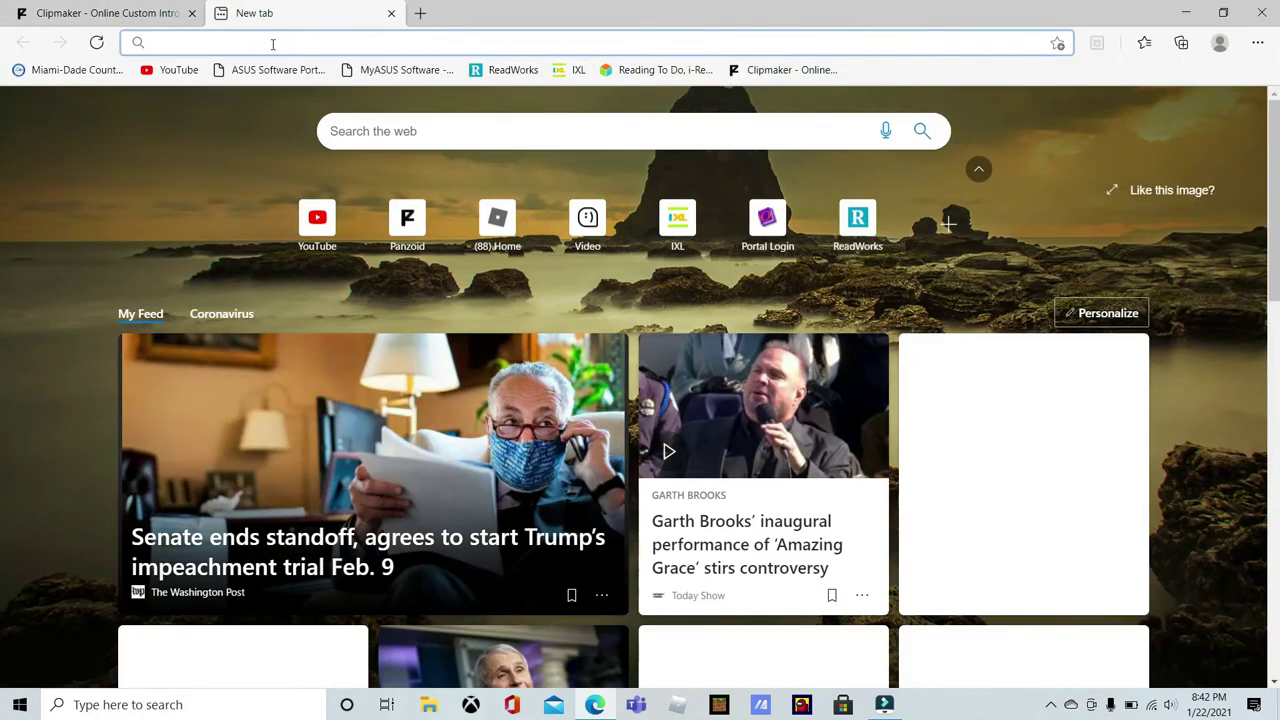
{"action": "type", "text": "youtube.com"}
{"action": "key", "text": "Return"}
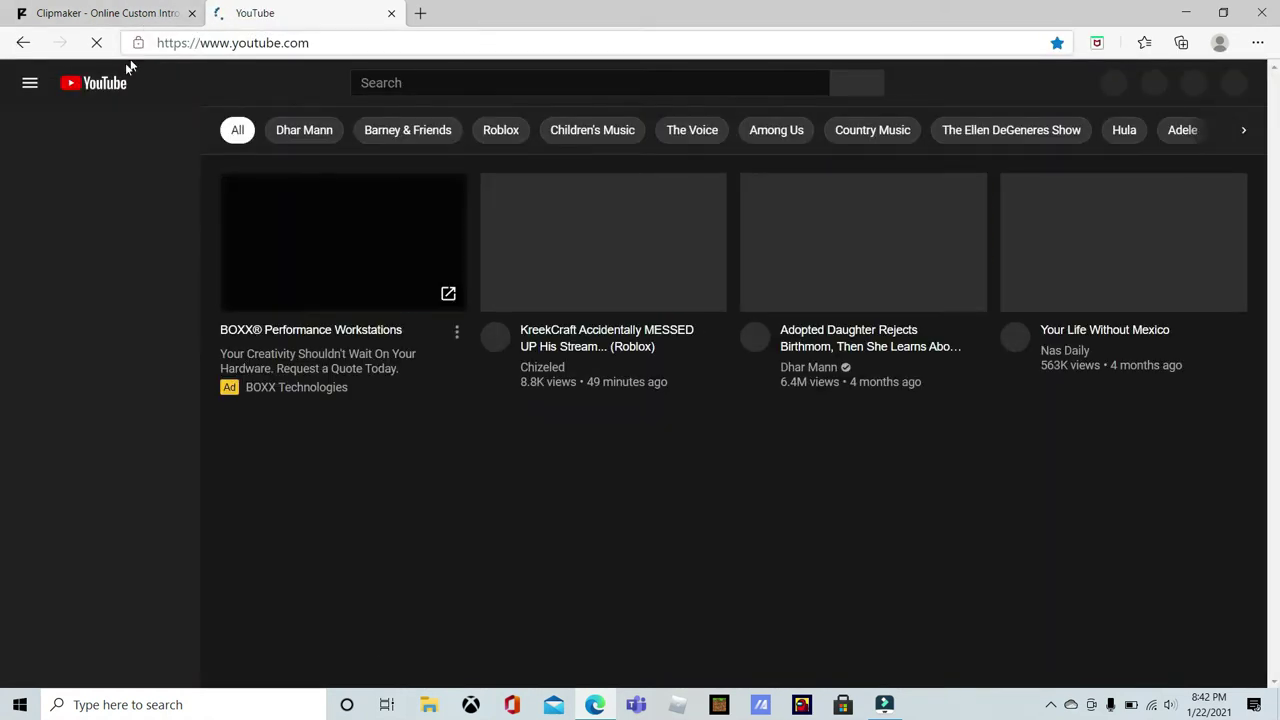
{"action": "left_click", "coordinate": [40, 13]}
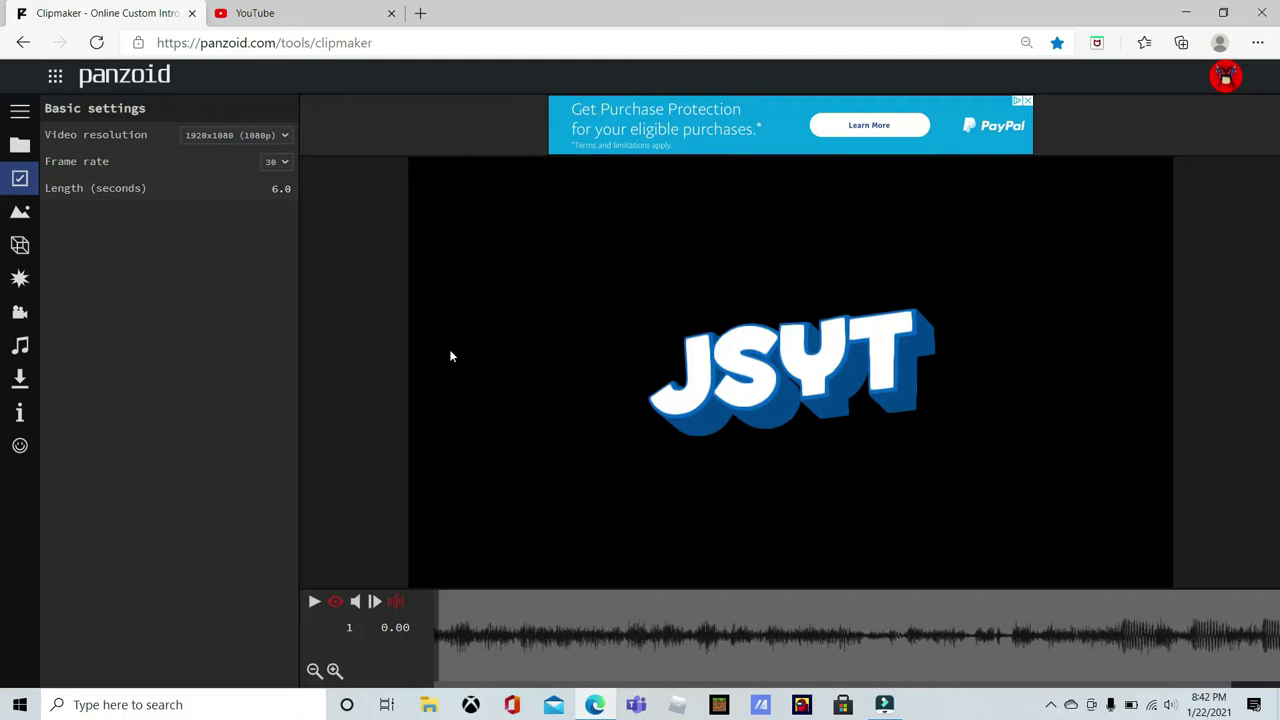
{"action": "left_click", "coordinate": [332, 14]}
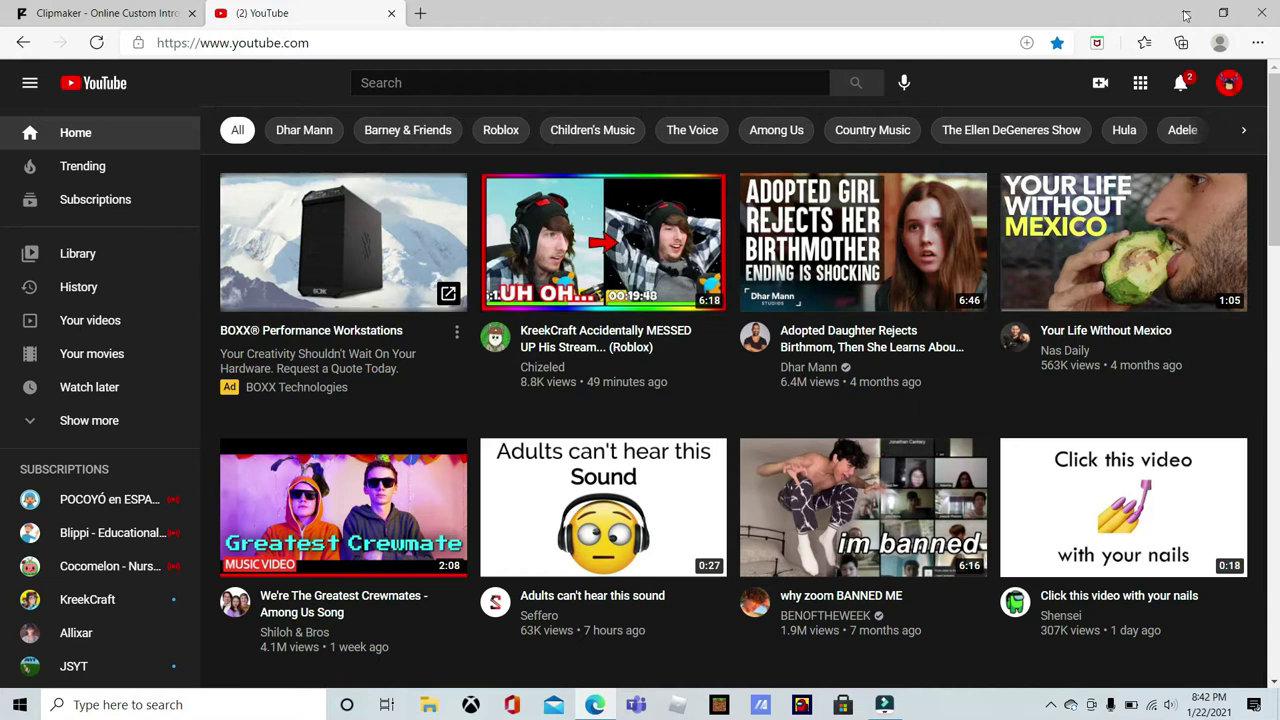
{"action": "left_click", "coordinate": [1182, 86]}
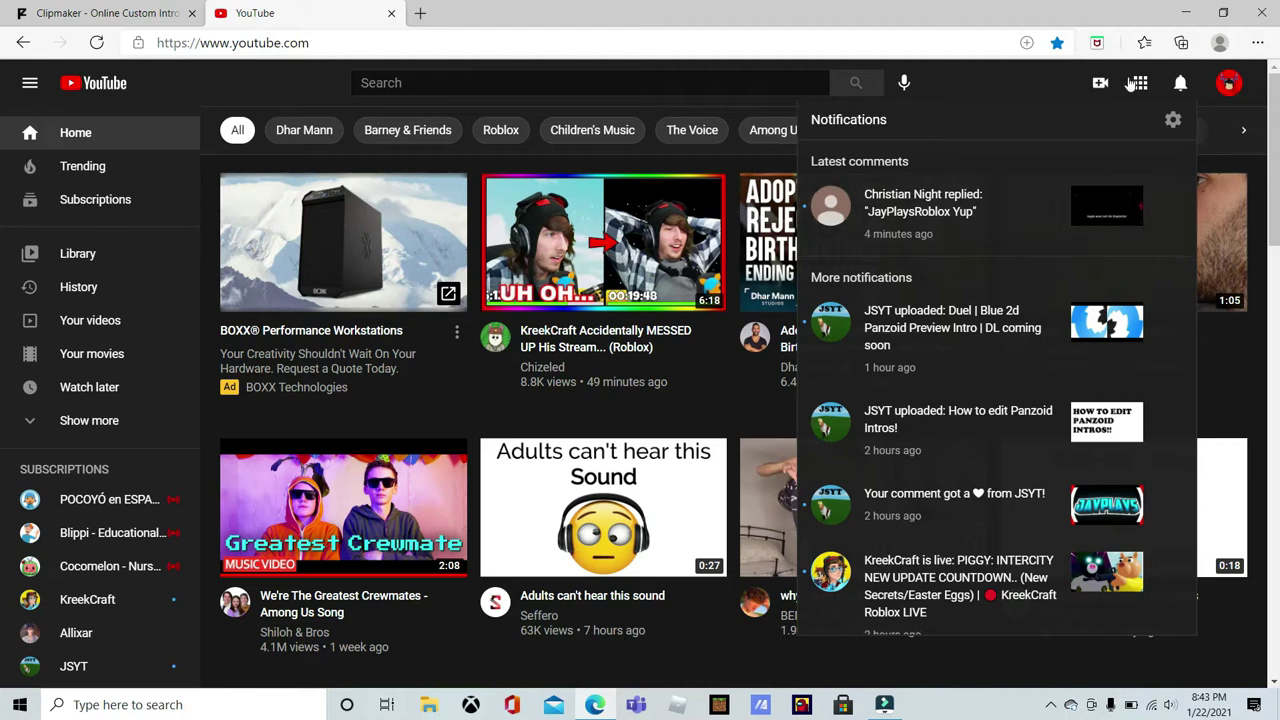
{"action": "left_click", "coordinate": [1180, 84]}
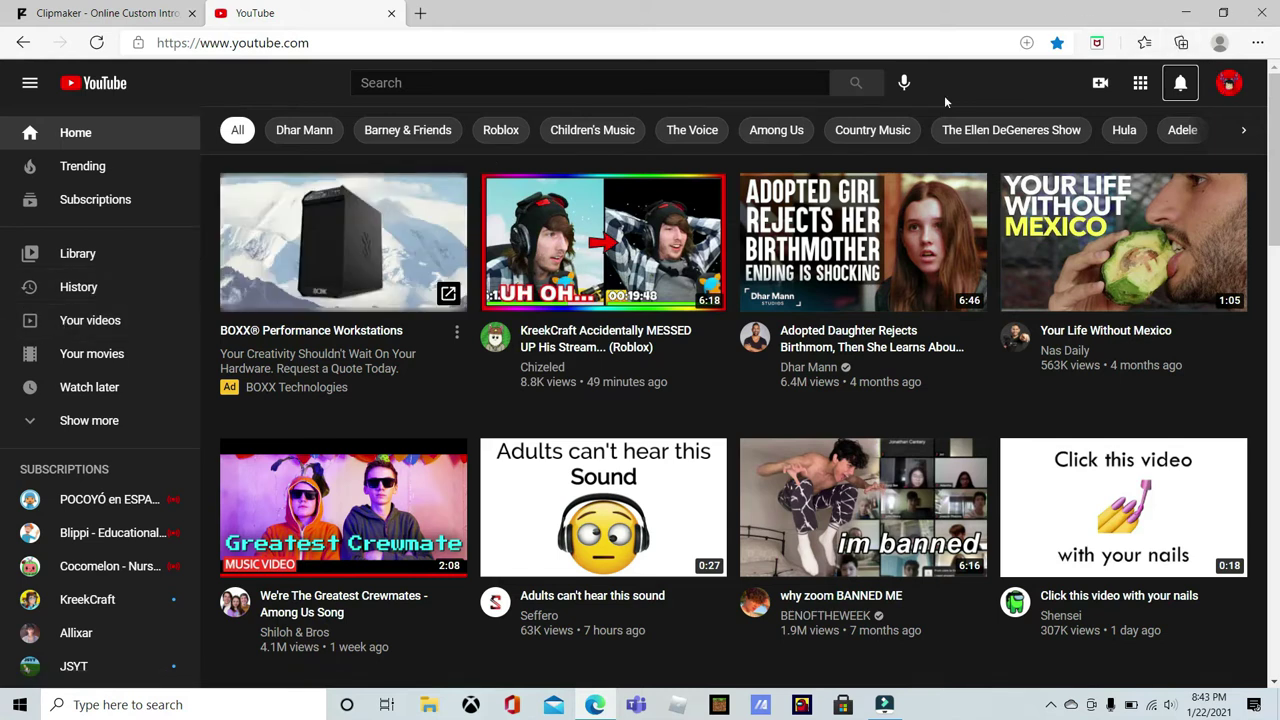
Search YouTube for "limited edition 2016 lyrics".
{"action": "left_click", "coordinate": [525, 83]}
{"action": "type", "text": "l"}
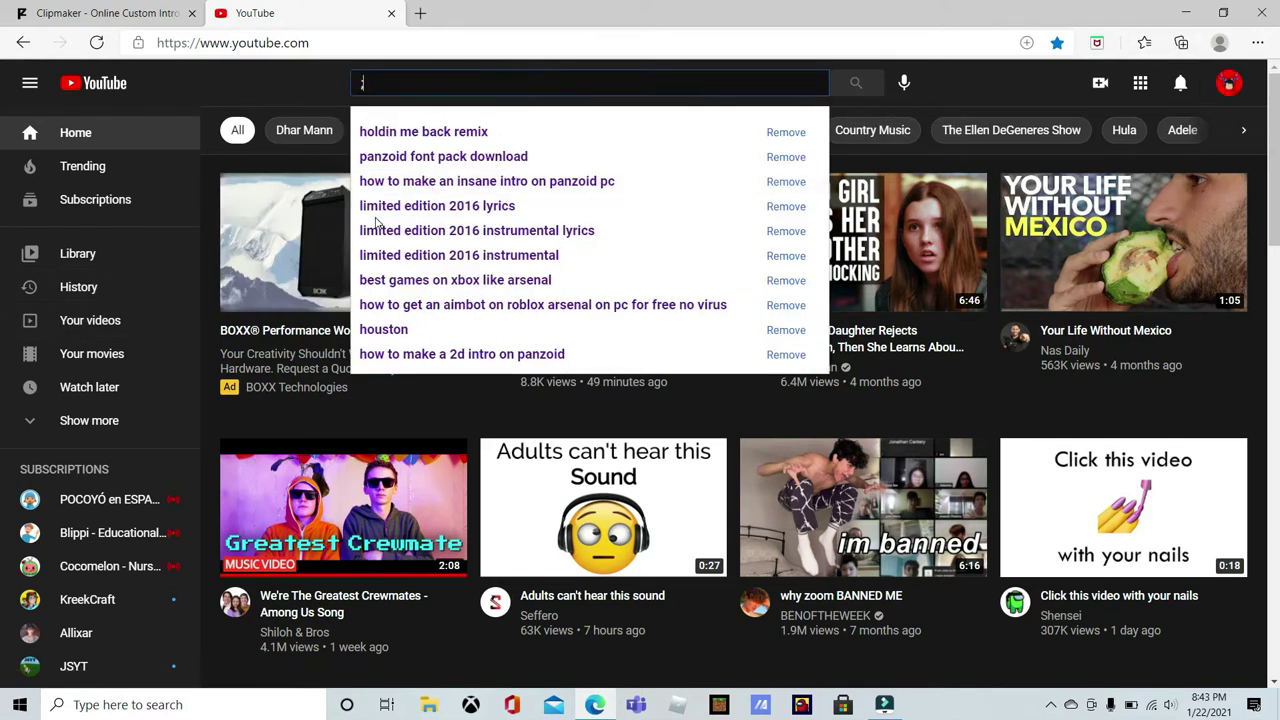
{"action": "type", "text": "imit"}
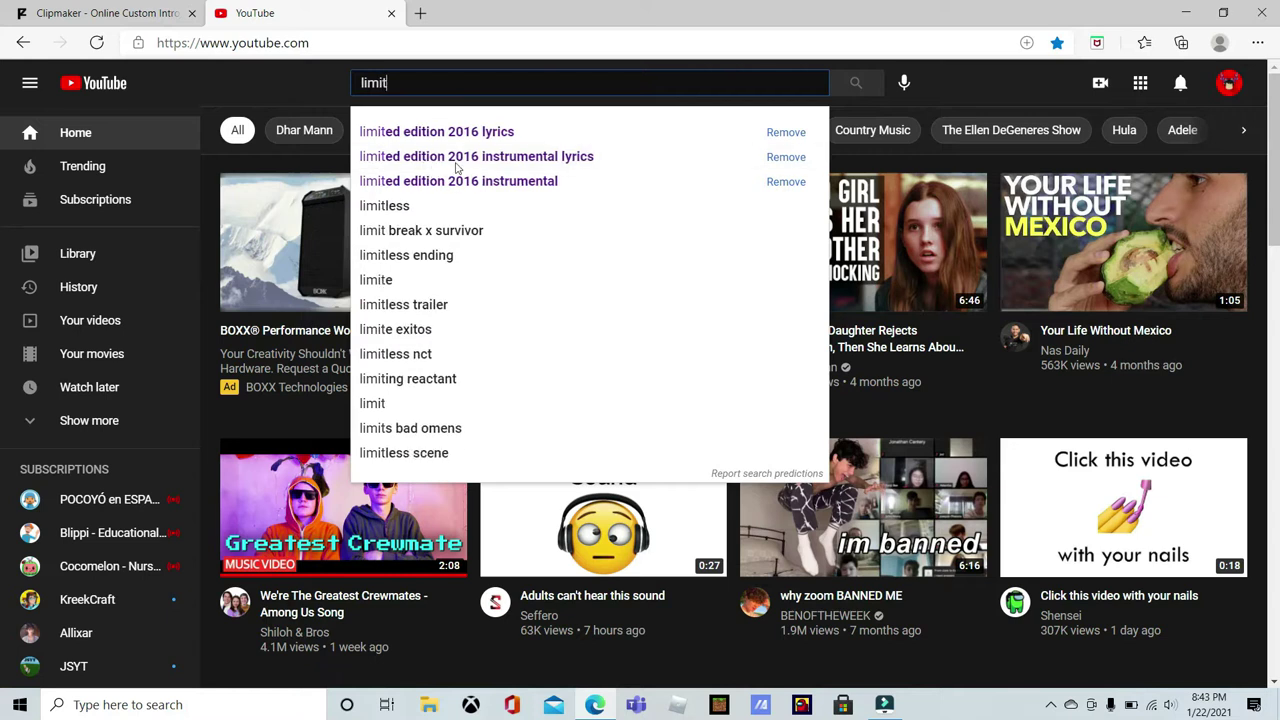
{"action": "left_click", "coordinate": [412, 138]}
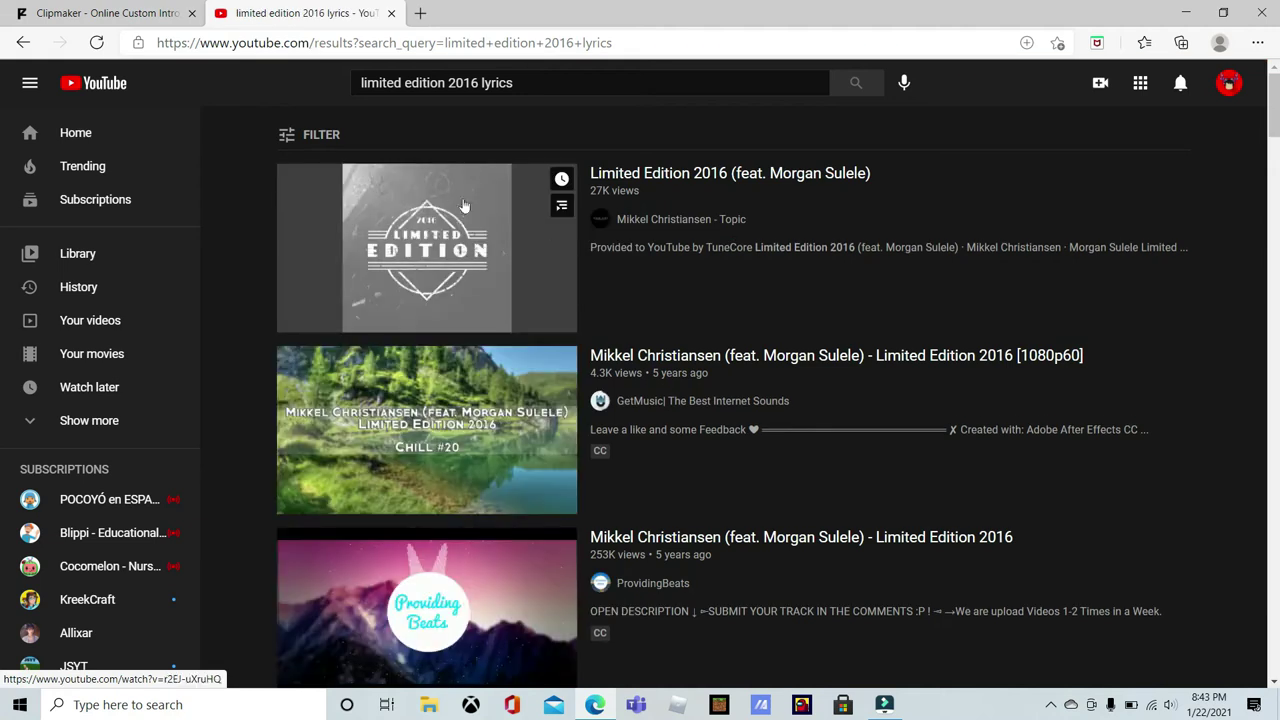
Open the first Limited Edition 2016 video and skip through the song, pausing at 2:48 as the intro's start point.
{"action": "left_click", "coordinate": [464, 205]}
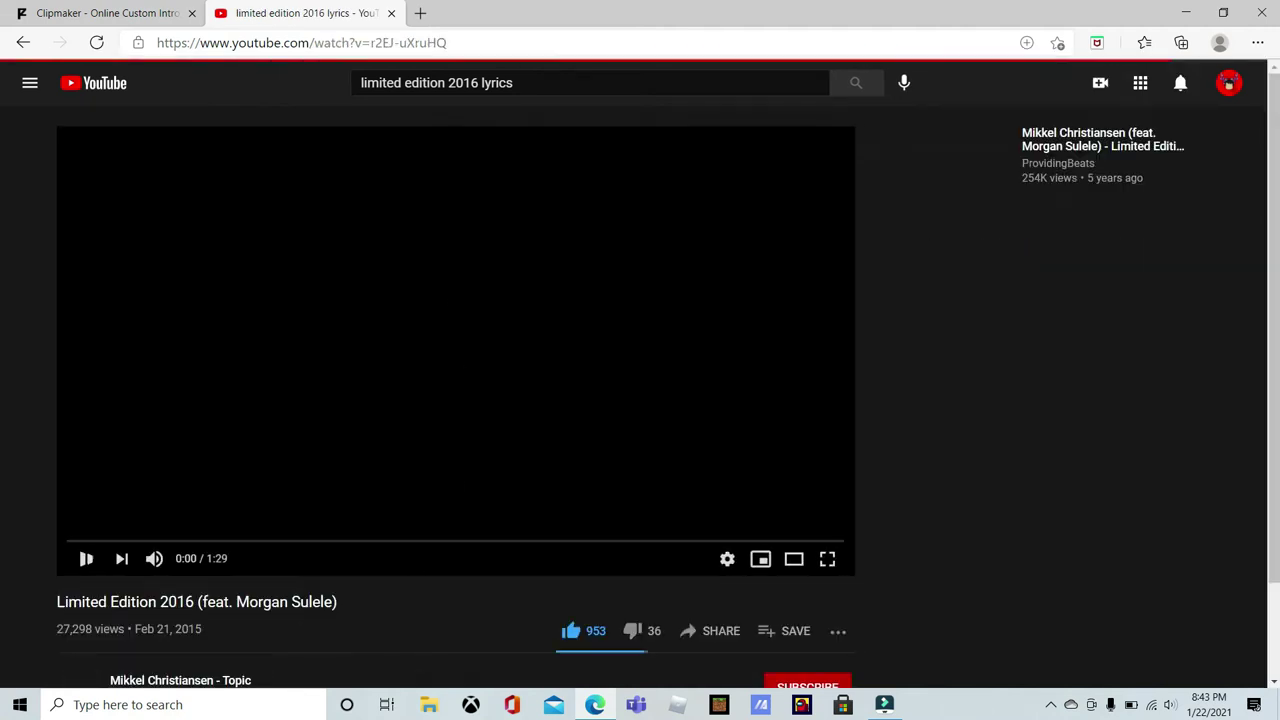
{"action": "left_click", "coordinate": [83, 555]}
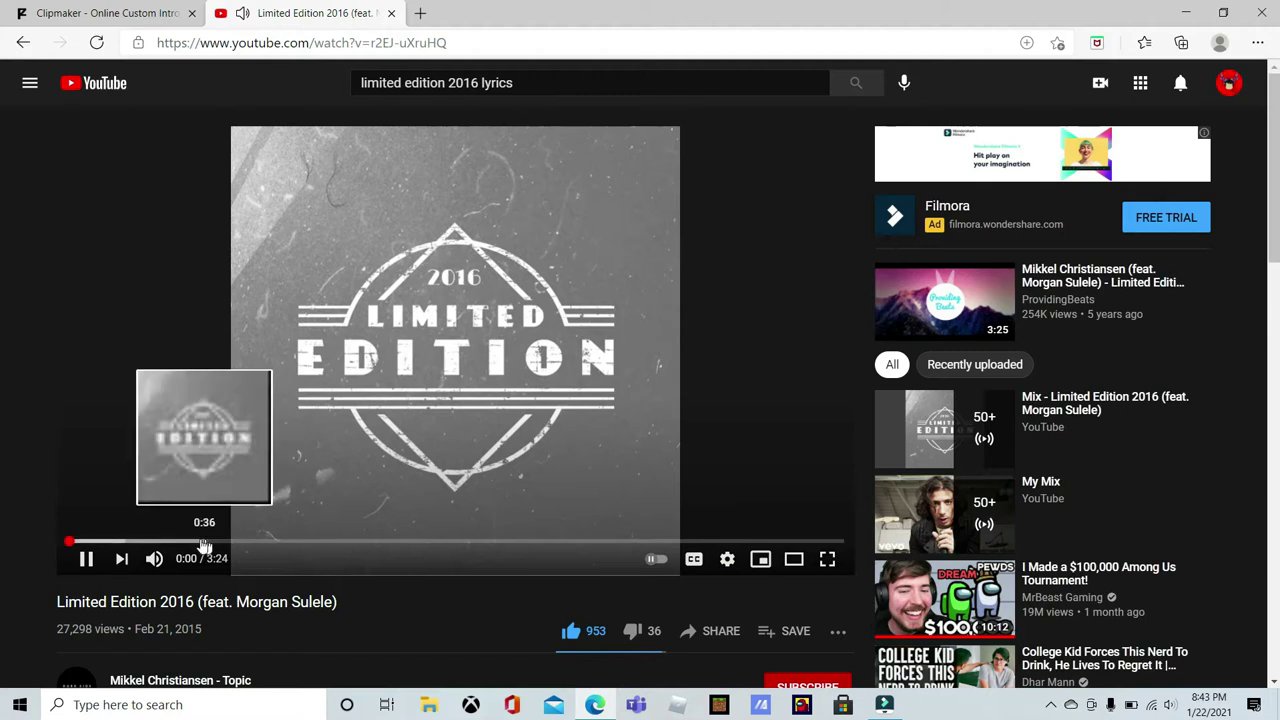
{"action": "left_click_drag", "start_coordinate": [203, 541], "coordinate": [306, 533]}
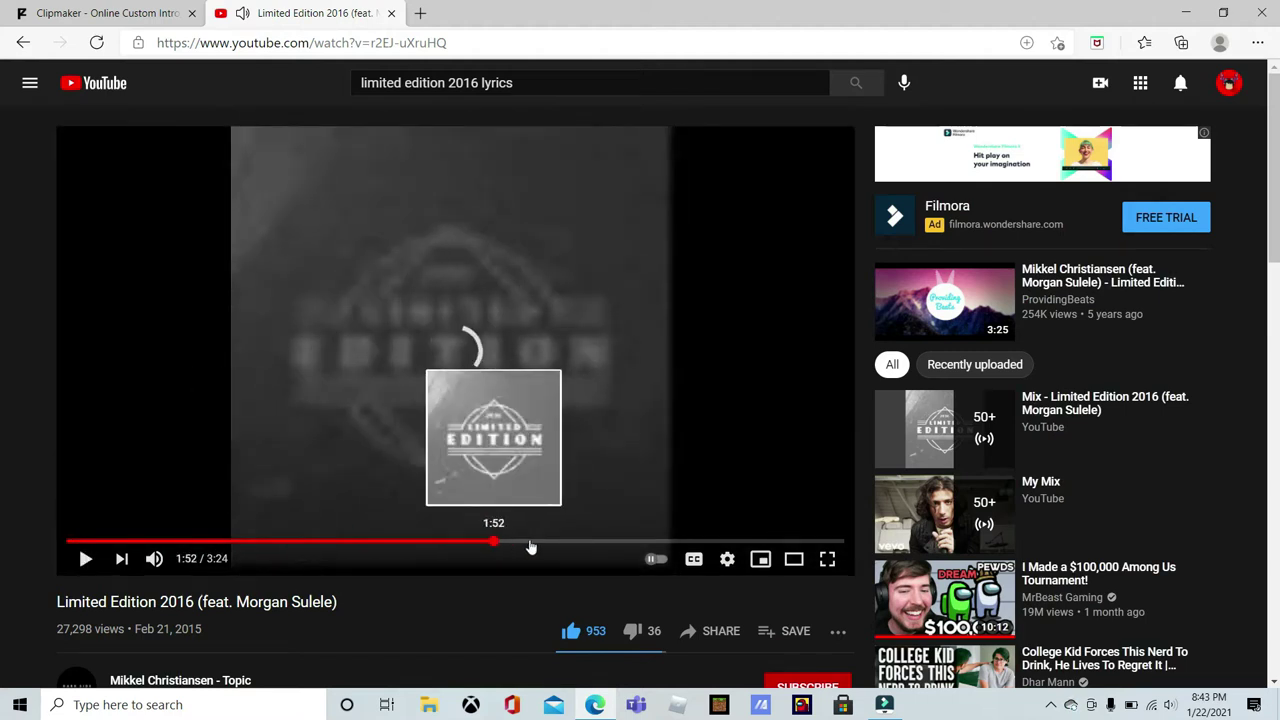
{"action": "left_click", "coordinate": [538, 543]}
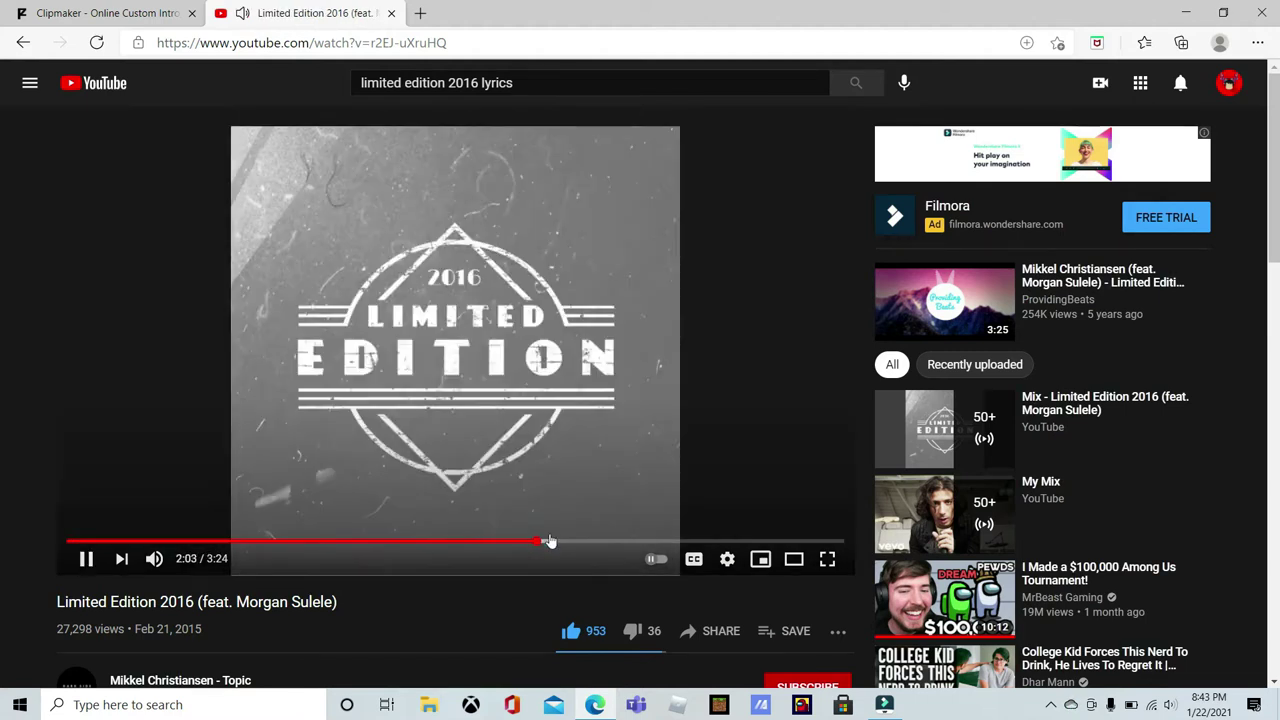
{"action": "left_click_drag", "start_coordinate": [549, 541], "coordinate": [694, 526]}
{"action": "left_click", "coordinate": [241, 346]}
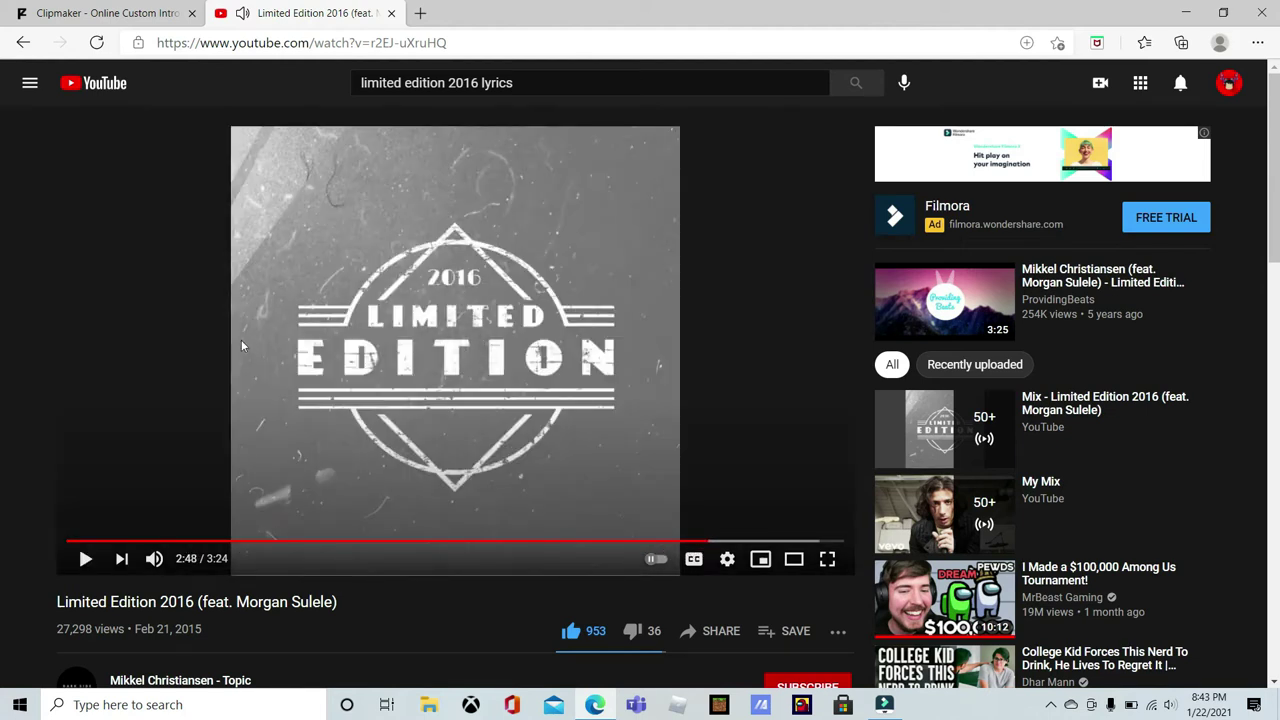
{"action": "left_click", "coordinate": [92, 14]}
{"action": "left_click", "coordinate": [323, 12]}
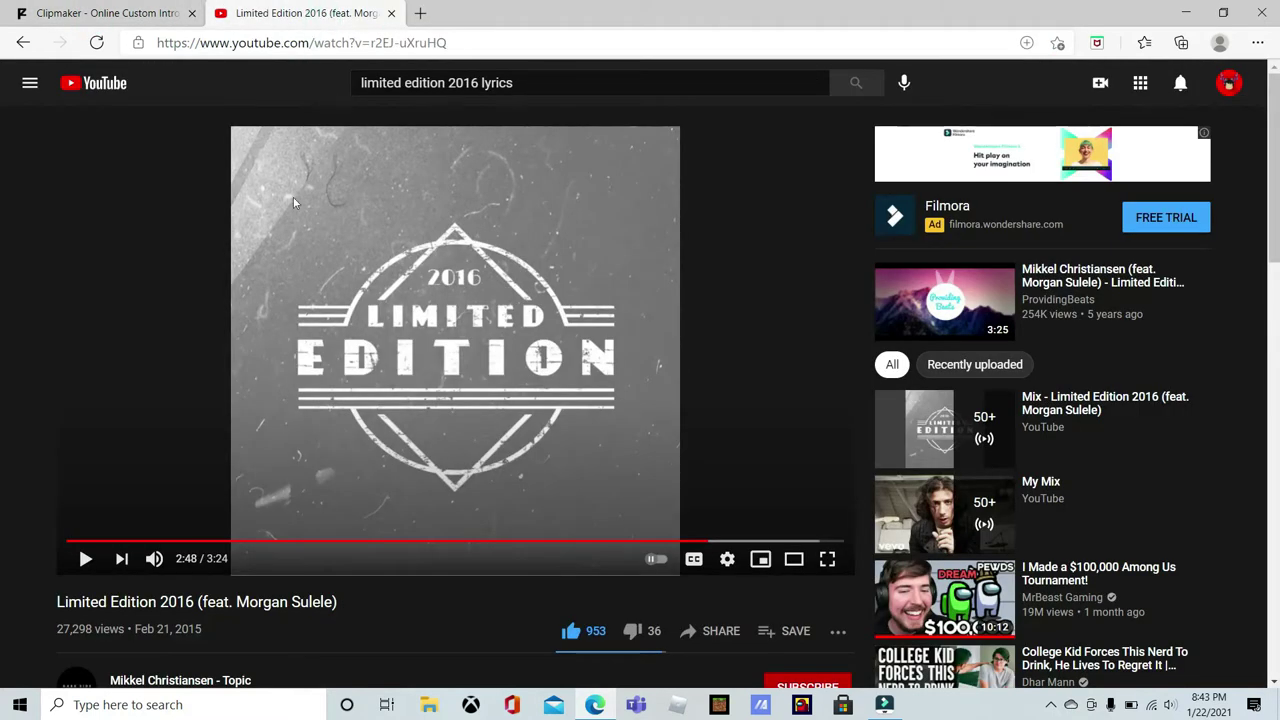
{"action": "mouse_move", "coordinate": [205, 572]}
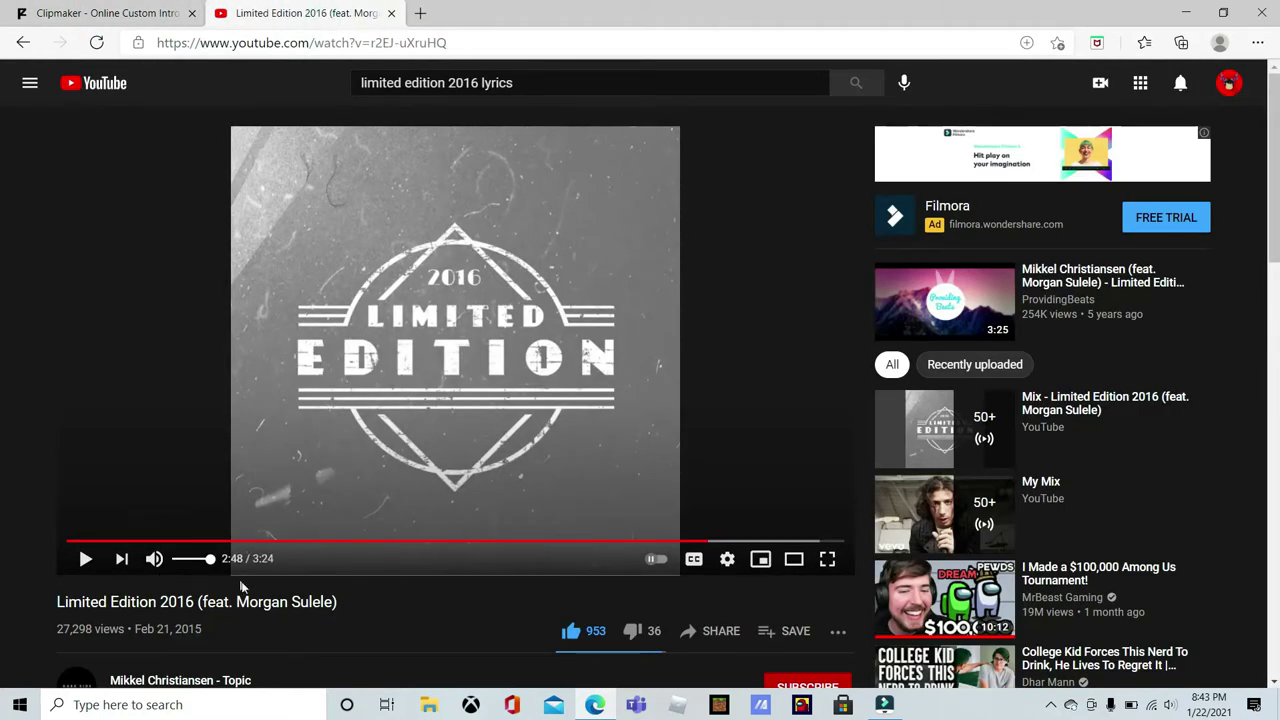
{"action": "scroll", "coordinate": [370, 610], "scroll_direction": "down", "scroll_amount": 2}
{"action": "scroll", "coordinate": [428, 284], "scroll_direction": "up", "scroll_amount": 2}
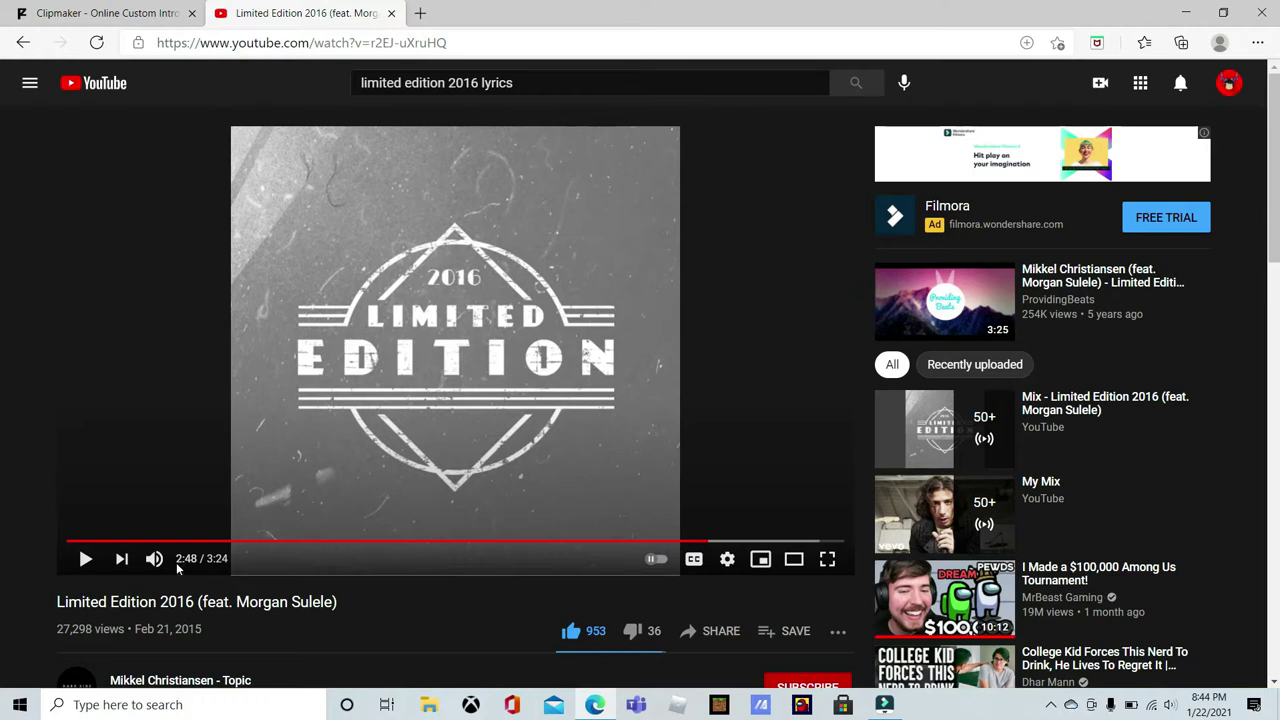
Calculate 60 + 60 in a new browser tab to convert the start point's minutes to seconds, then close that tab.
{"action": "left_click", "coordinate": [421, 13]}
{"action": "type", "text": "60 + "}
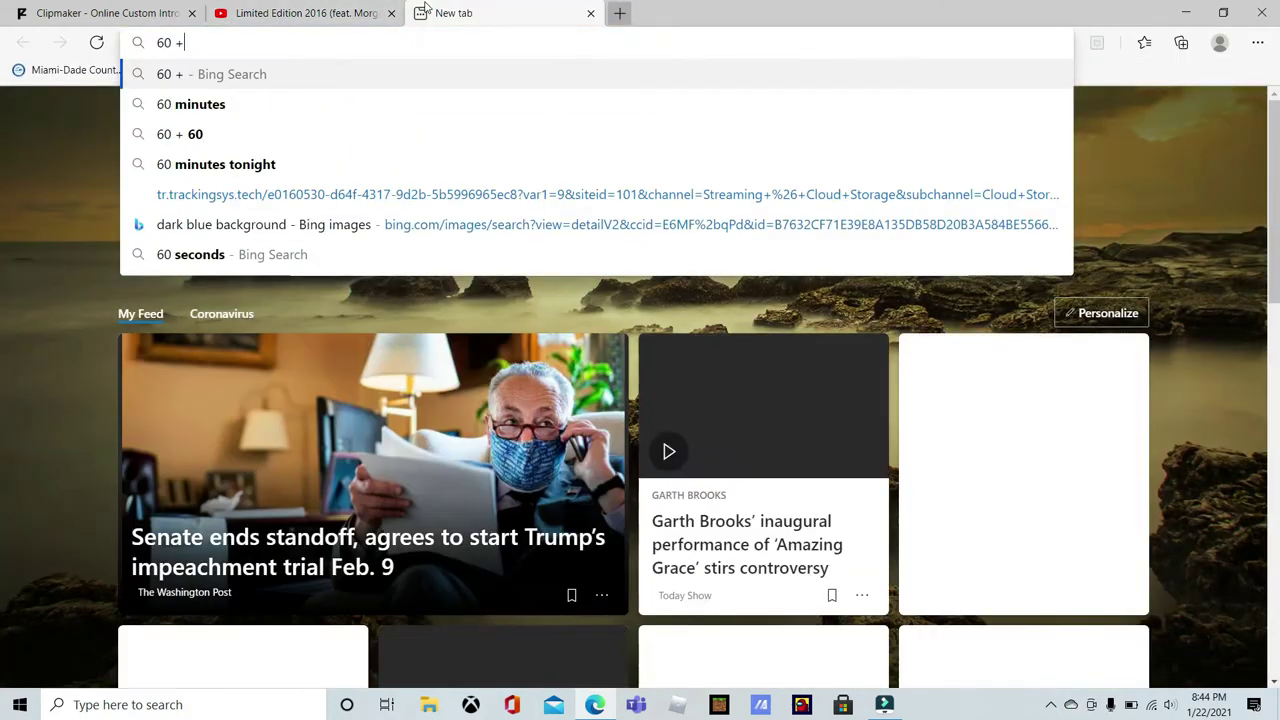
{"action": "type", "text": "60"}
{"action": "key", "text": "Return"}
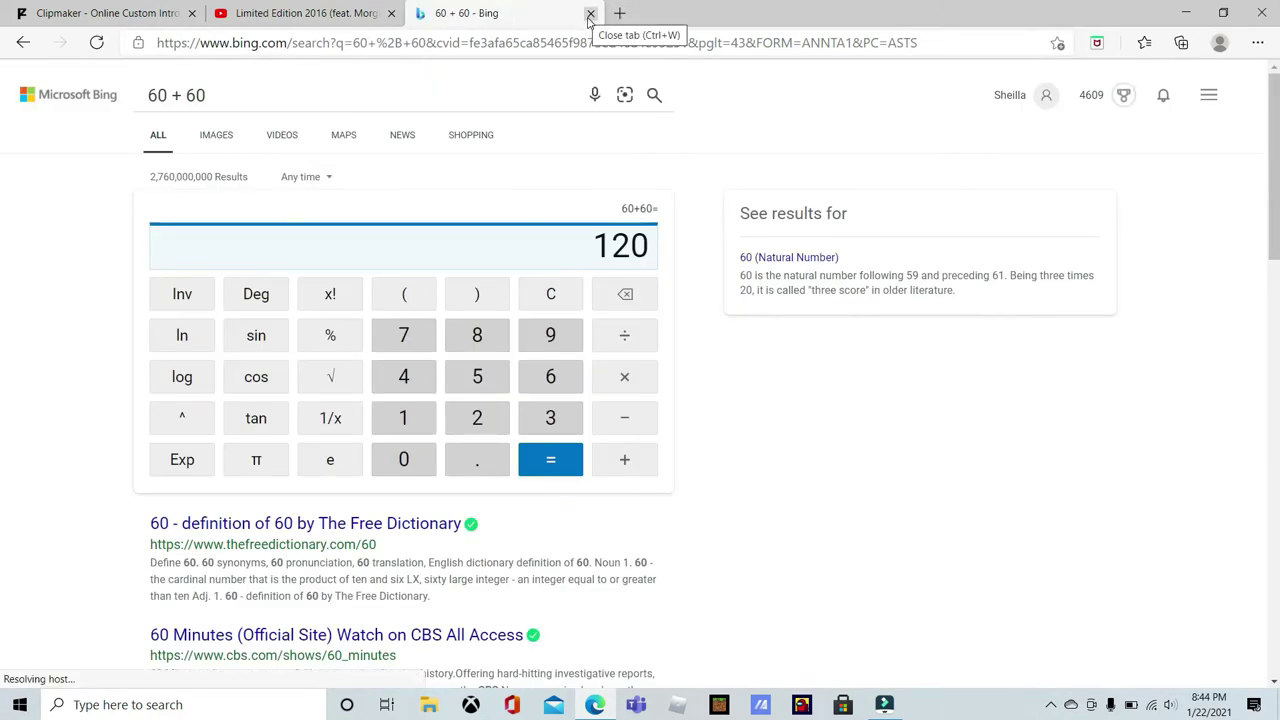
{"action": "left_click", "coordinate": [590, 14]}
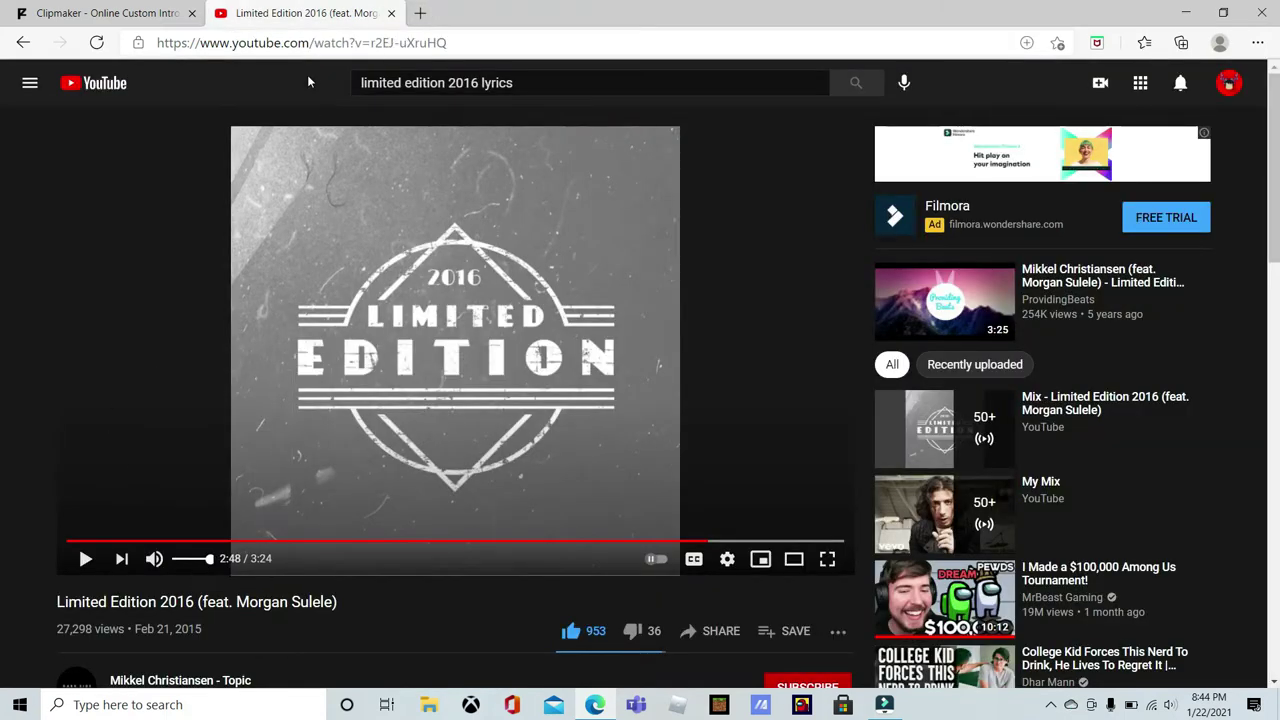
Calculate 120 + 47 in a new browser tab and copy the result.
{"action": "left_click", "coordinate": [420, 13]}
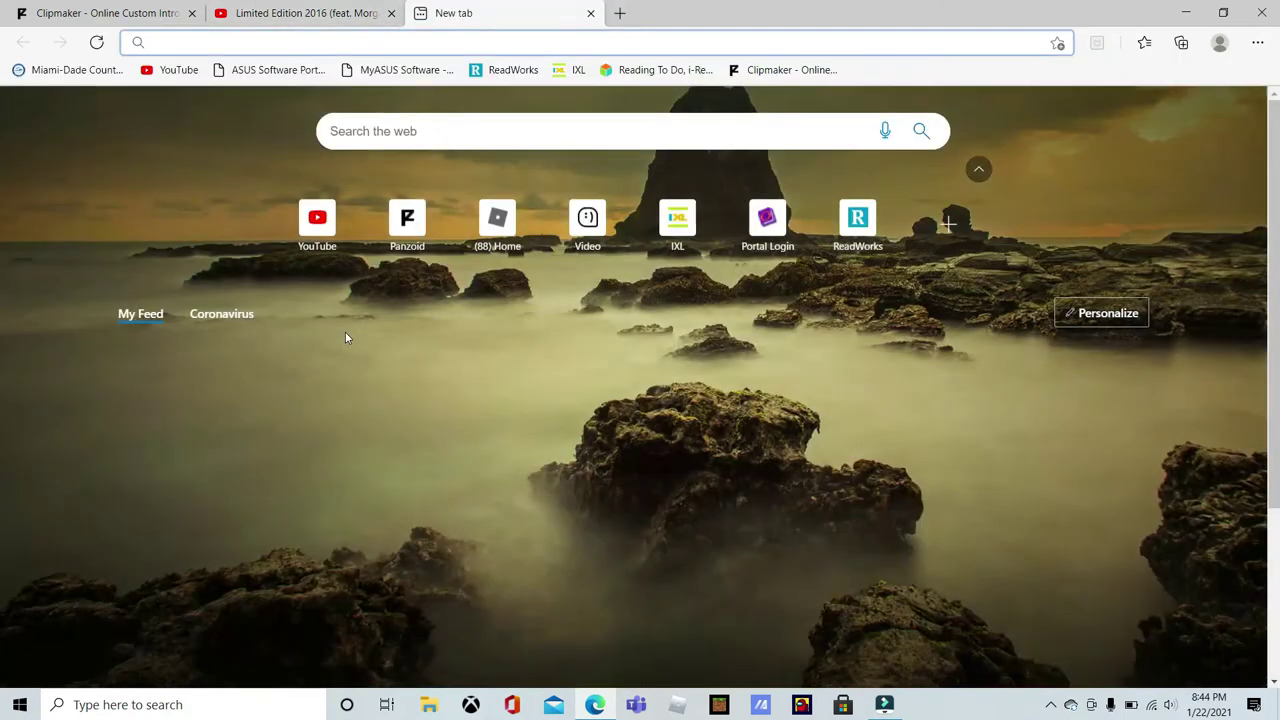
{"action": "type", "text": "120 "}
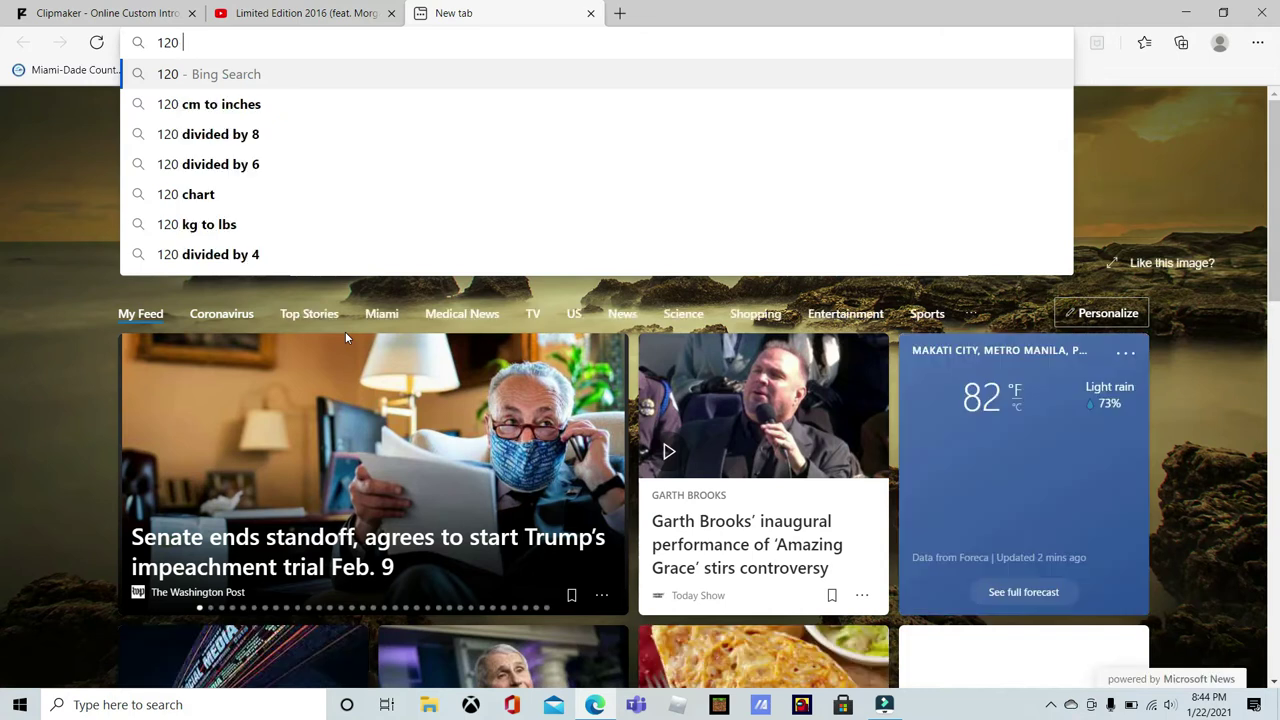
{"action": "type", "text": "+ 47"}
{"action": "key", "text": "Return"}
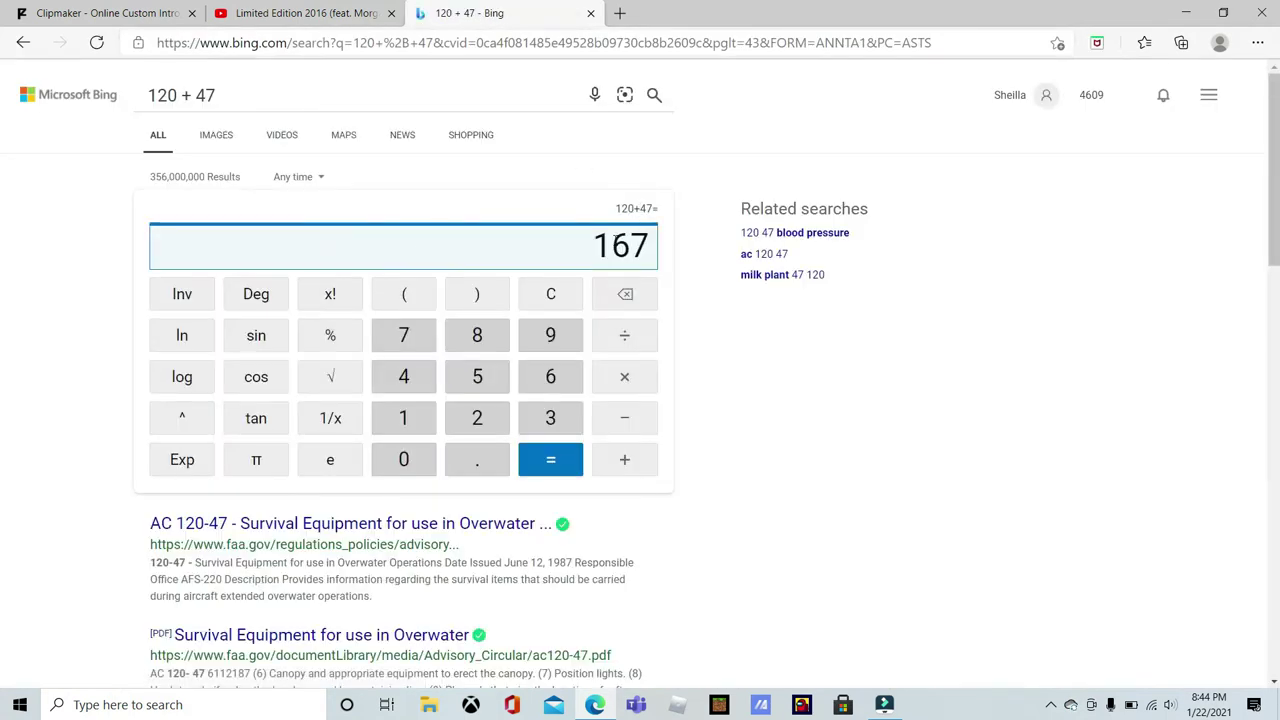
{"action": "double_click", "coordinate": [620, 247]}
{"action": "right_click", "coordinate": [620, 248]}
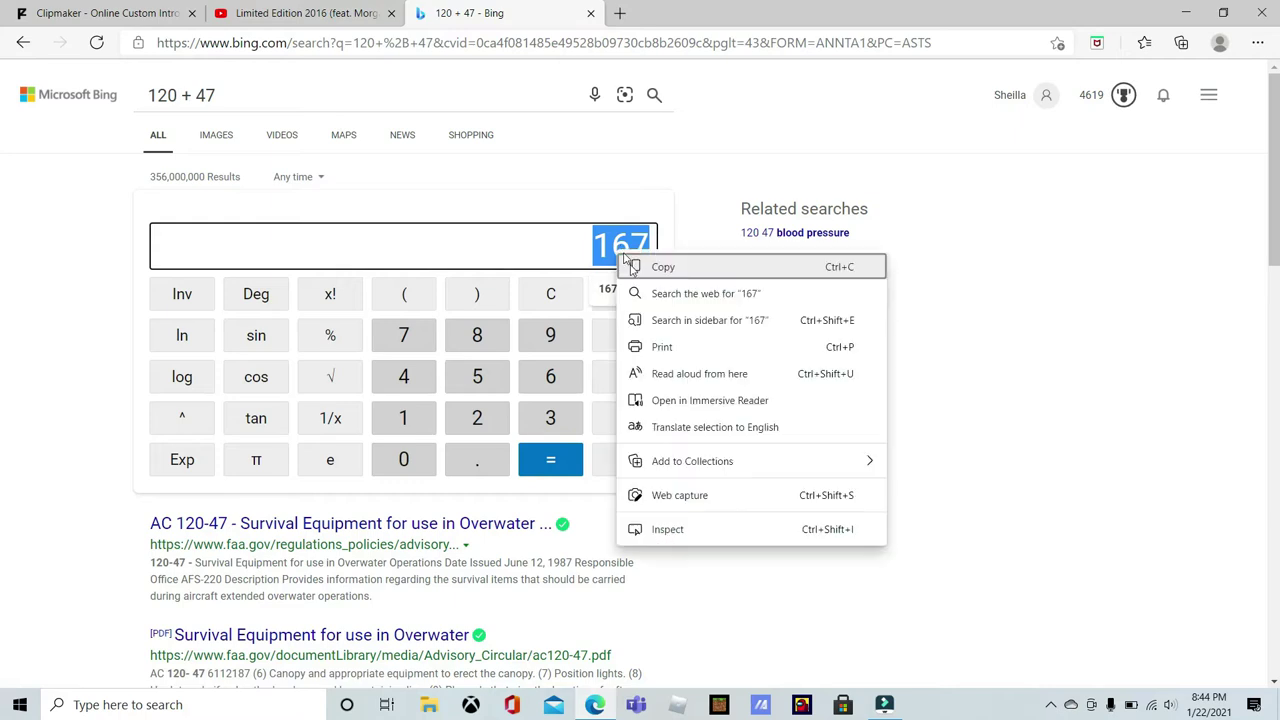
{"action": "left_click", "coordinate": [650, 266]}
Return to Clipmaker and set the audio track's start offset to the copied value of 167 seconds.
{"action": "left_click", "coordinate": [52, 8]}
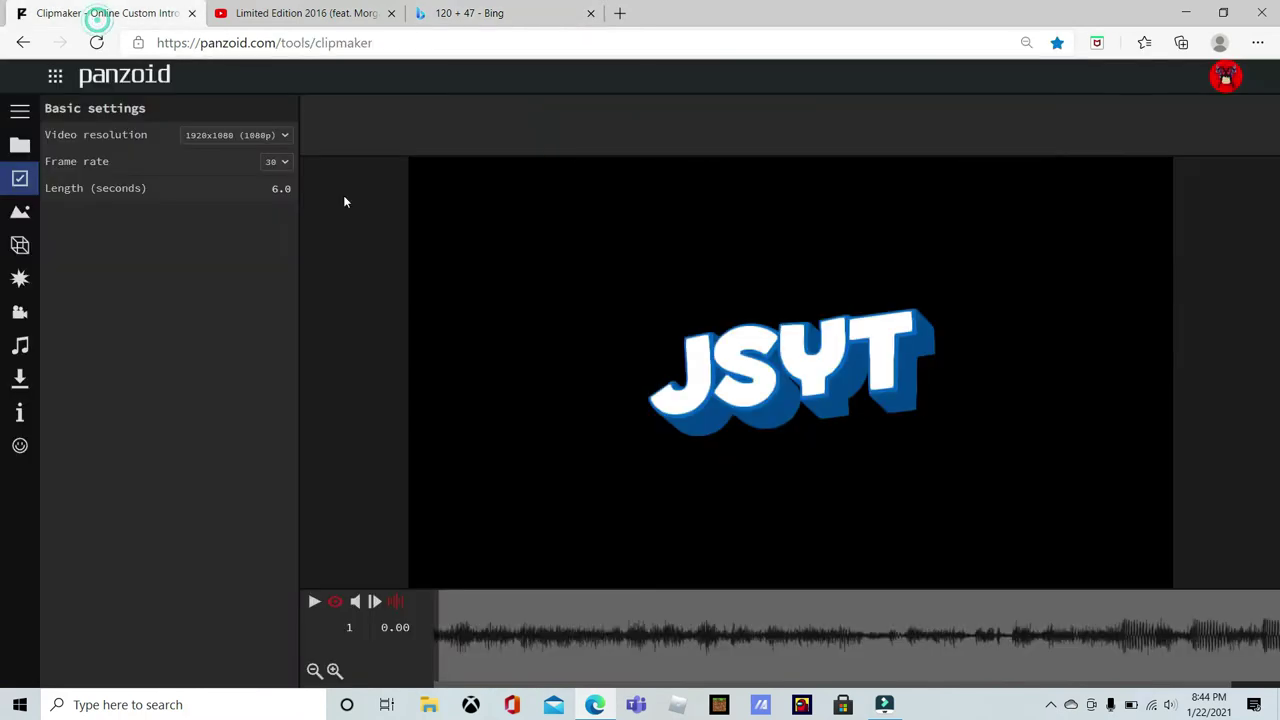
{"action": "left_click", "coordinate": [18, 312]}
{"action": "left_click", "coordinate": [20, 344]}
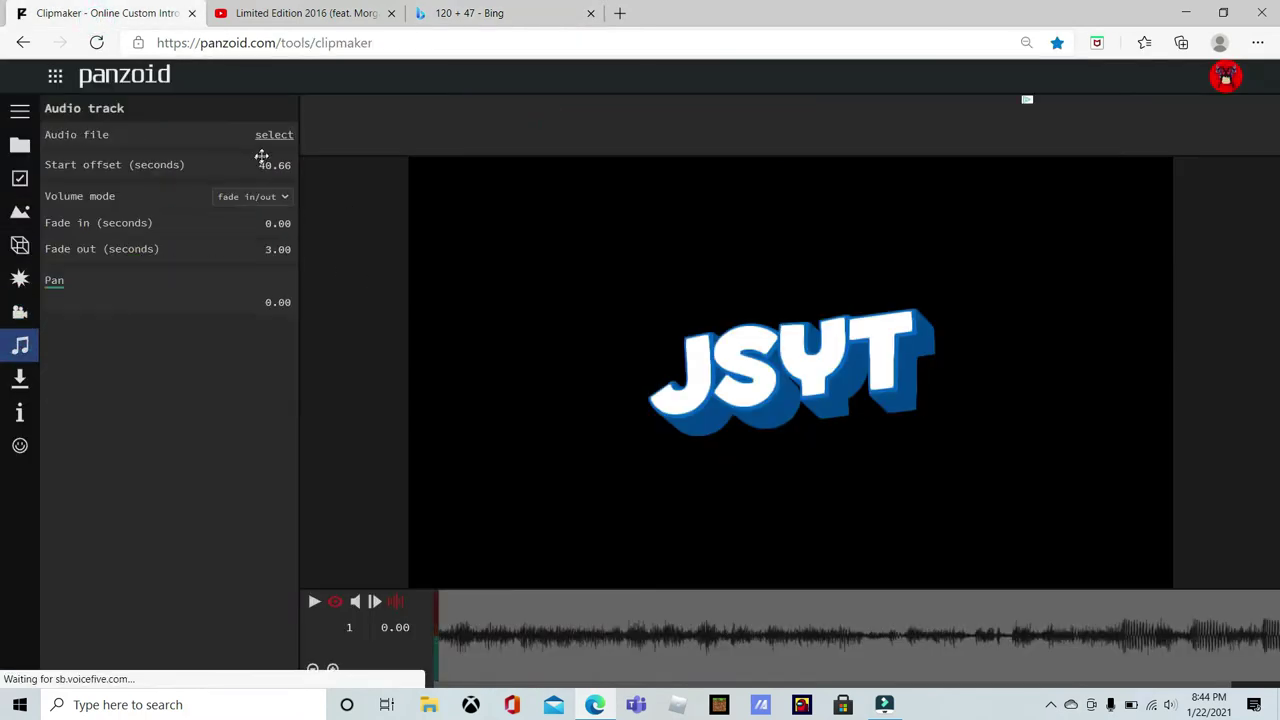
{"action": "left_click", "coordinate": [262, 162]}
{"action": "key", "text": "ctrl+v"}
Preview the audio from the new start point and fine-tune the start offset to 166.22 seconds.
{"action": "key", "text": "space"}
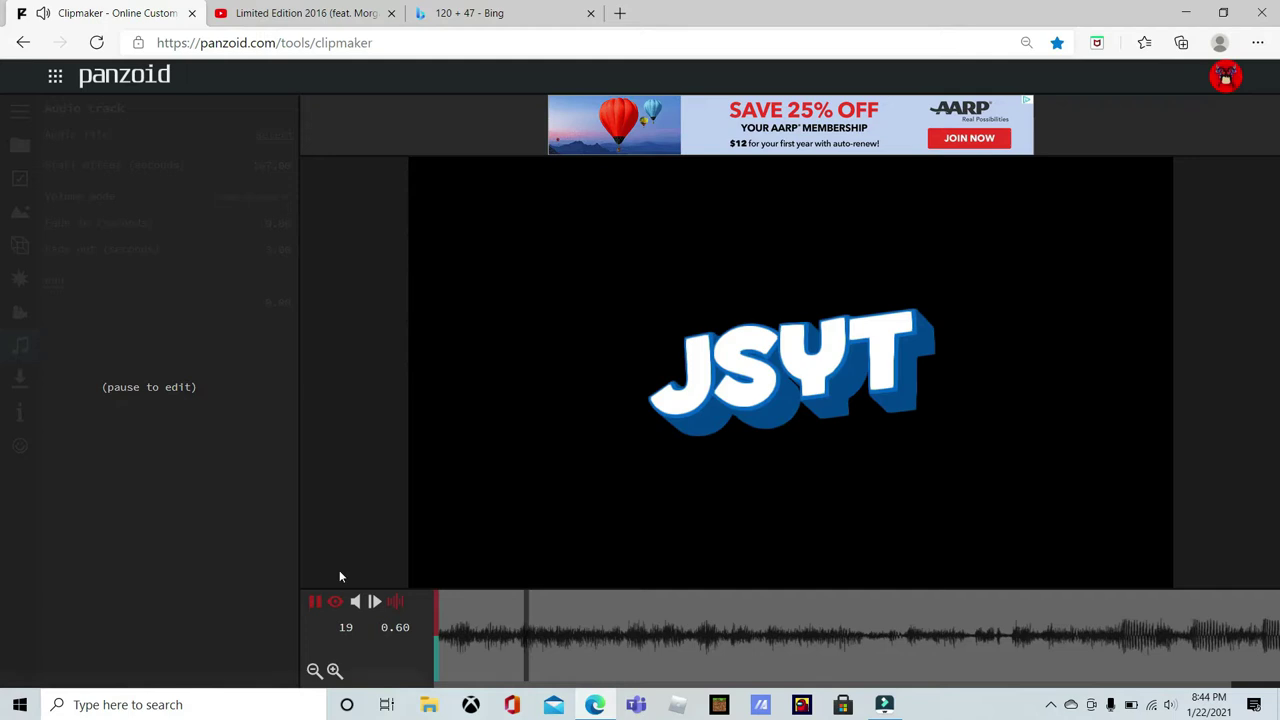
{"action": "left_click", "coordinate": [314, 601]}
{"action": "left_click_drag", "start_coordinate": [289, 170], "coordinate": [270, 201]}
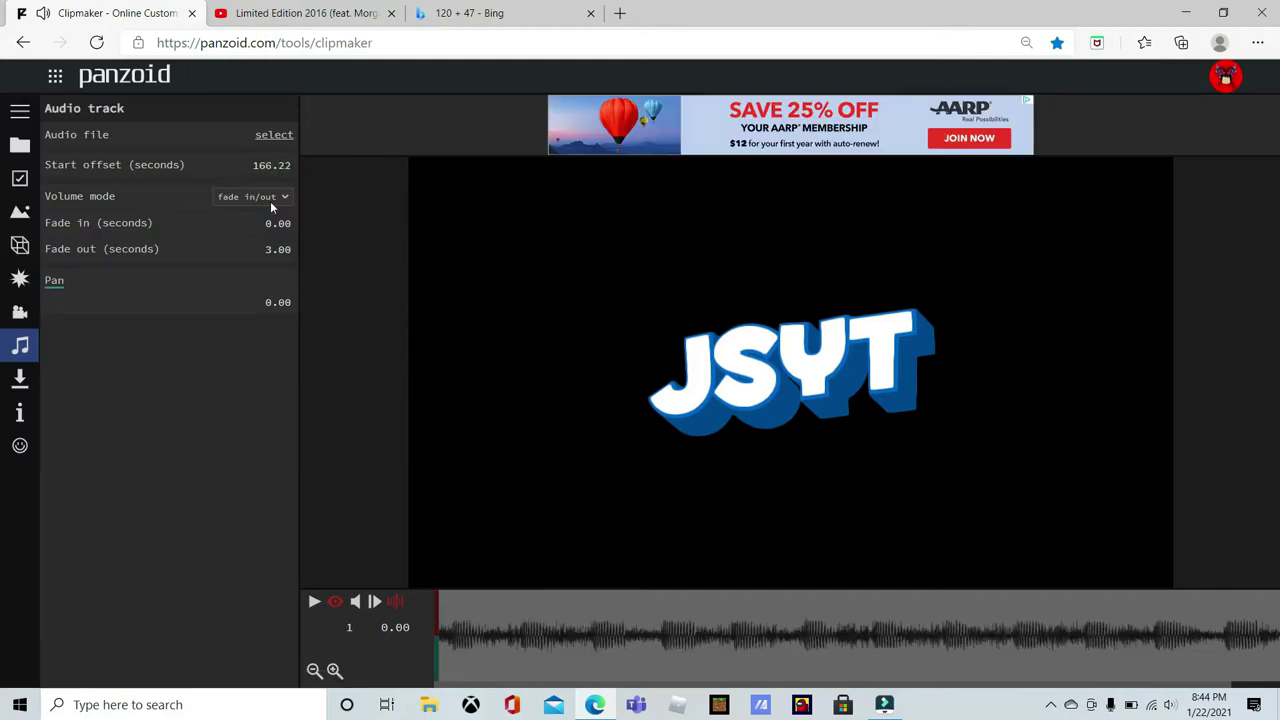
Preview the audio and move its start offset earlier, to 164 seconds.
{"action": "key", "text": "space"}
{"action": "key", "text": "space"}
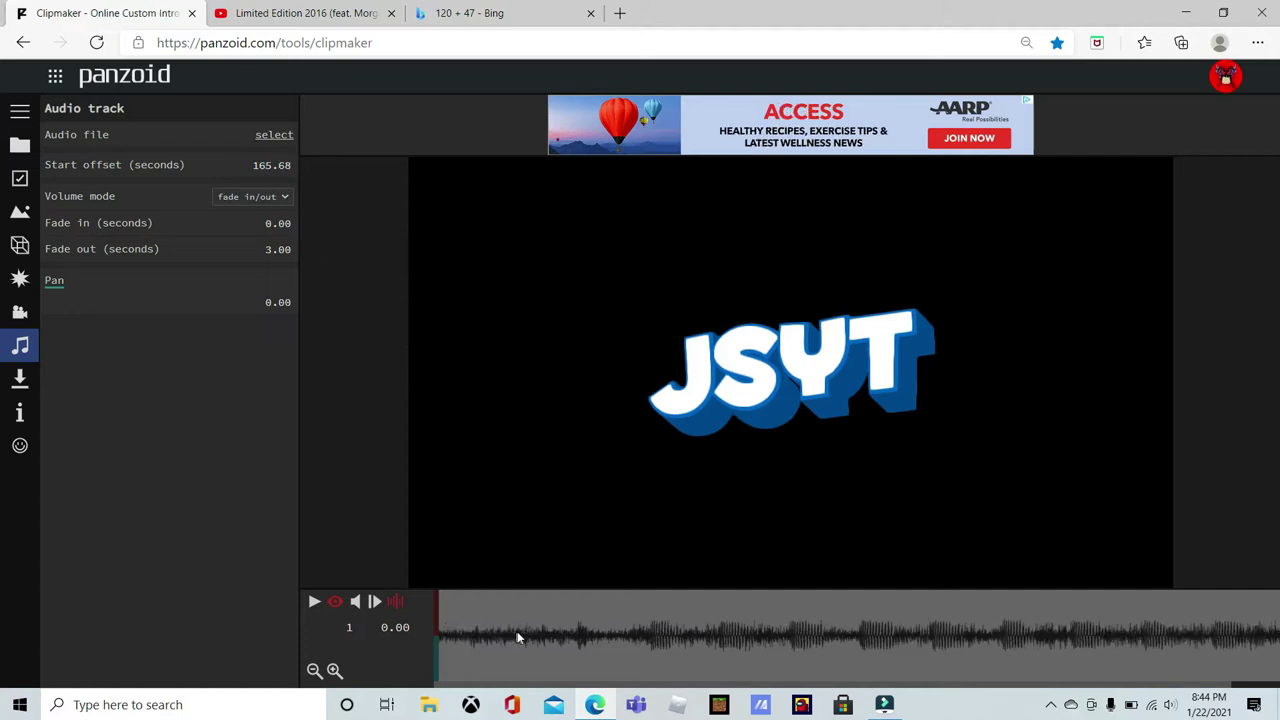
{"action": "key", "text": "space"}
{"action": "key", "text": "space"}
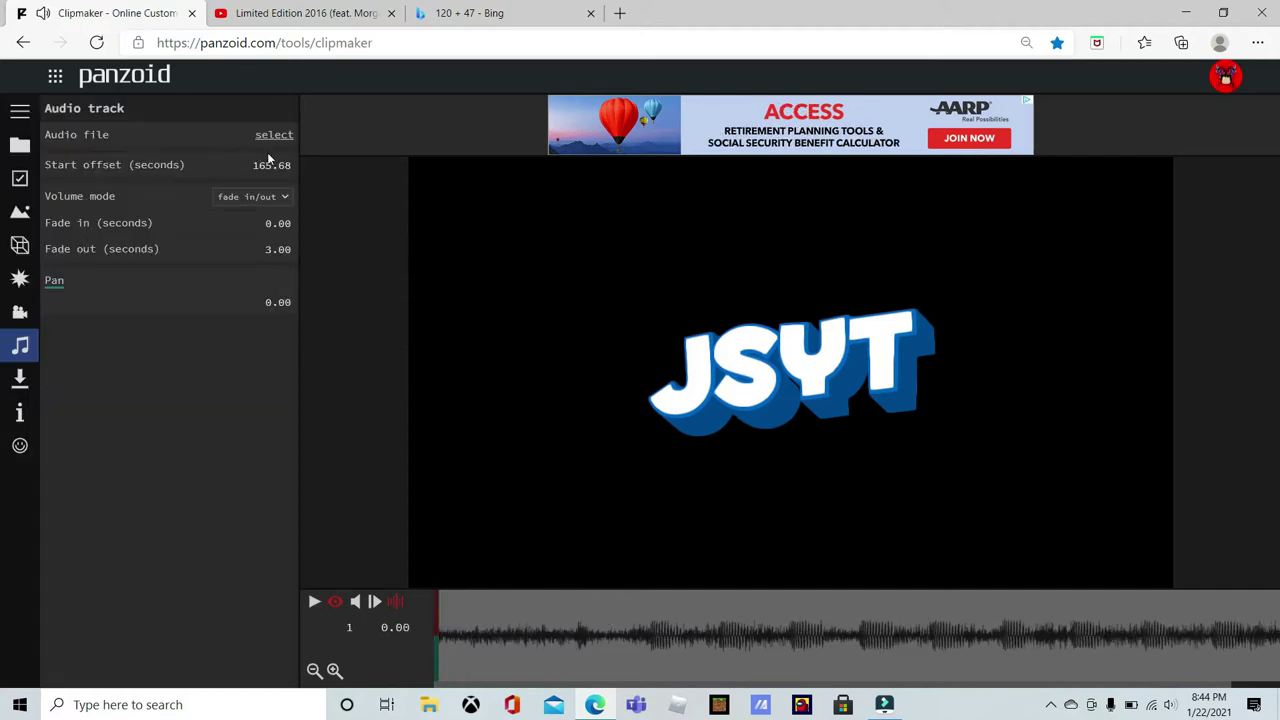
{"action": "left_click", "coordinate": [267, 160]}
{"action": "key", "text": "BackSpace"}
{"action": "type", "text": "164"}
{"action": "key", "text": "Return"}
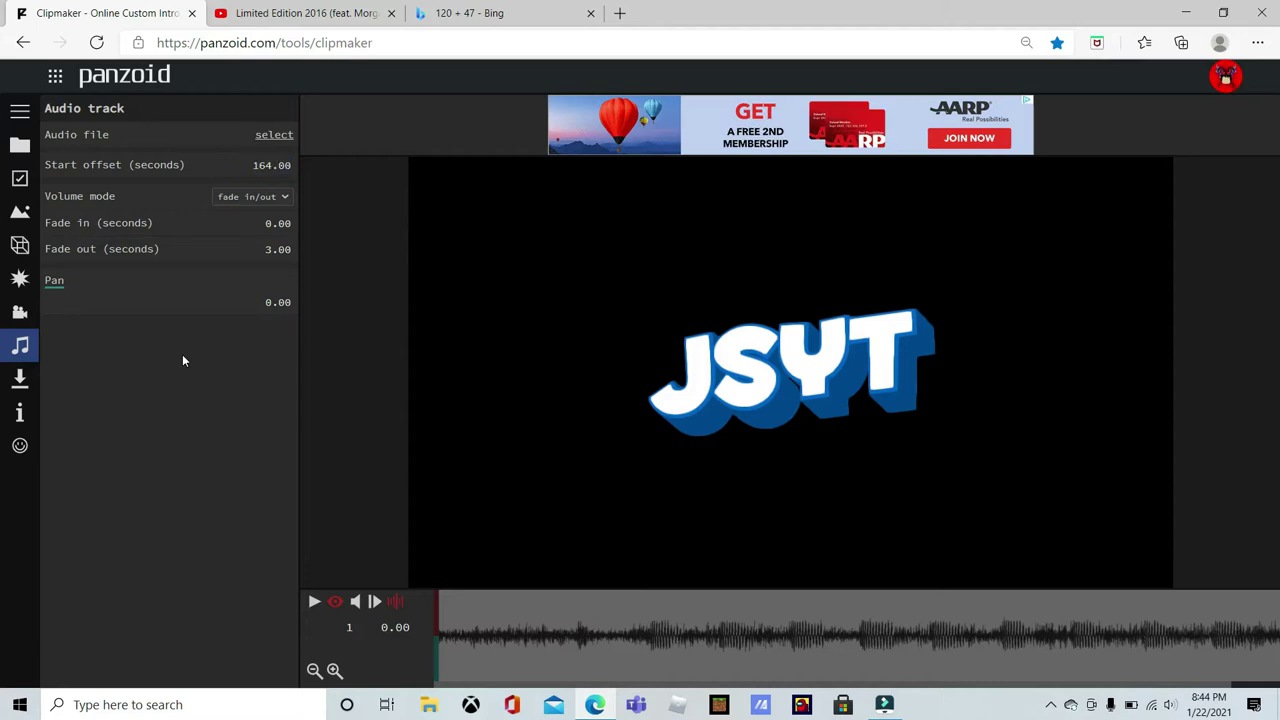
Preview the track from its start and fine-tune the audio start offset to 165.26 seconds.
{"action": "key", "text": "space"}
{"action": "mouse_move", "coordinate": [633, 634]}
{"action": "left_mouse_down"}
{"action": "mouse_move", "coordinate": [618, 634]}
{"action": "mouse_move", "coordinate": [630, 634]}
{"action": "left_mouse_up"}
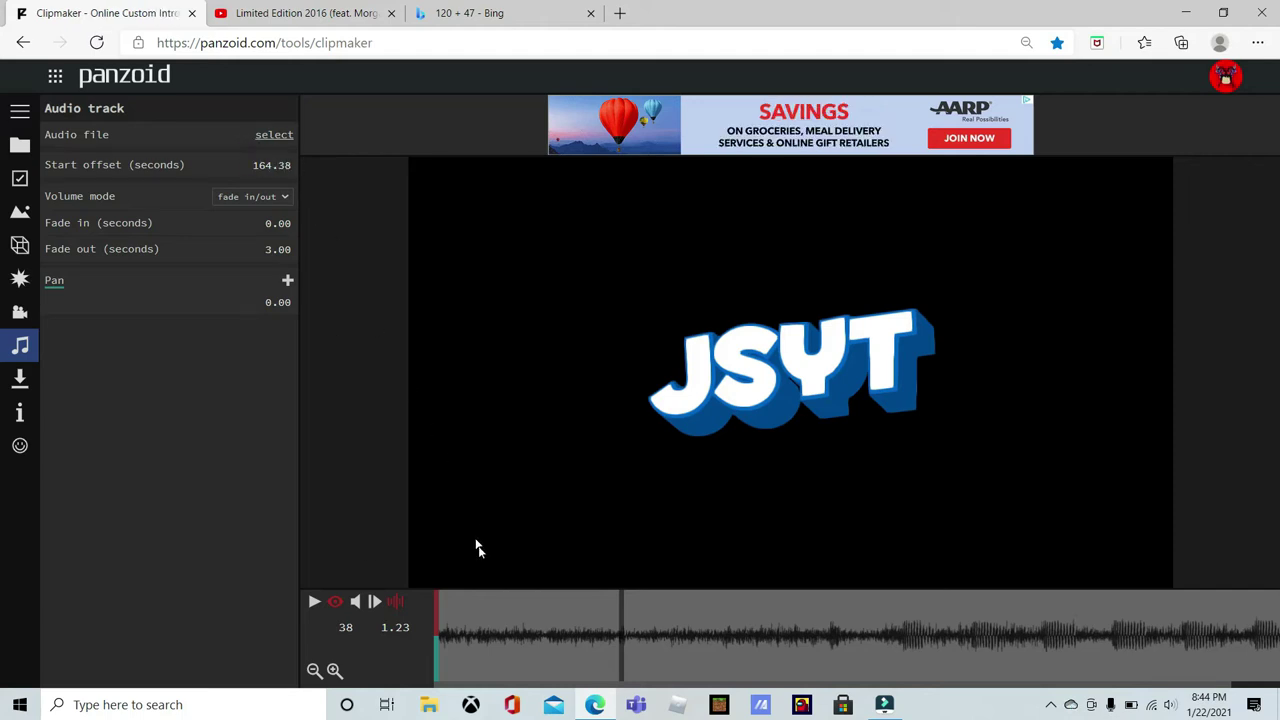
{"action": "key", "text": "space"}
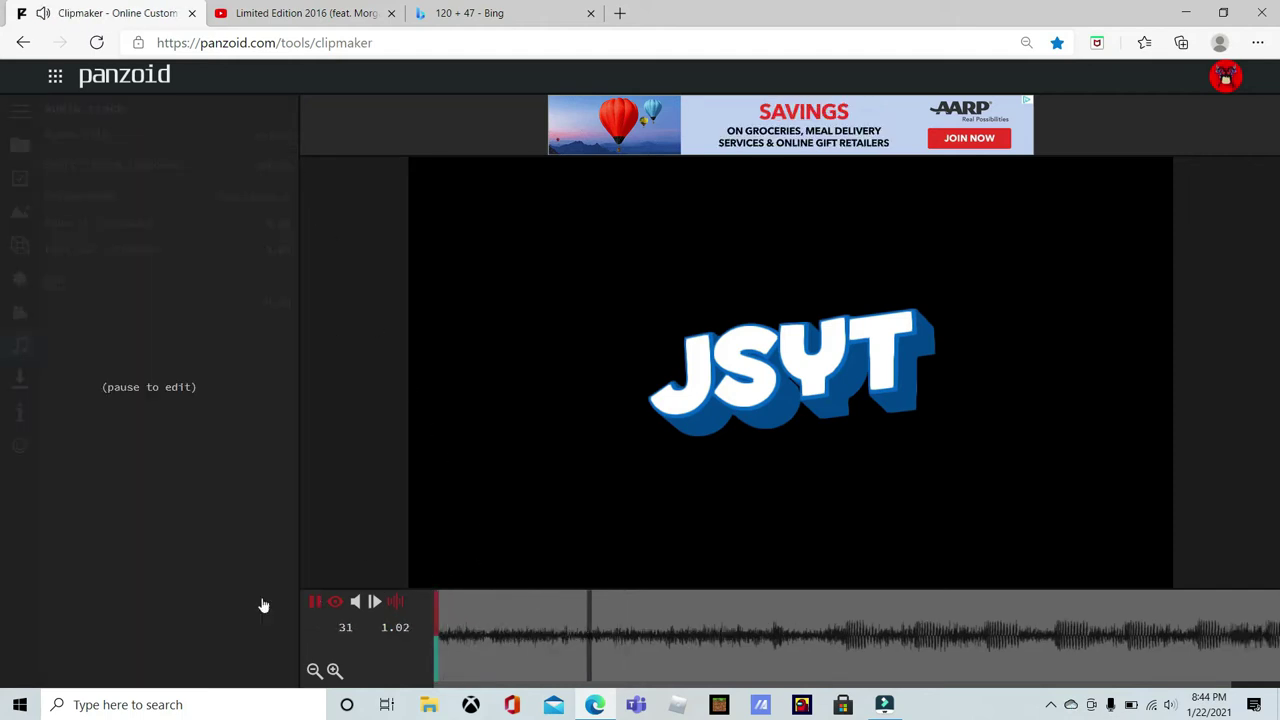
{"action": "key", "text": "space"}
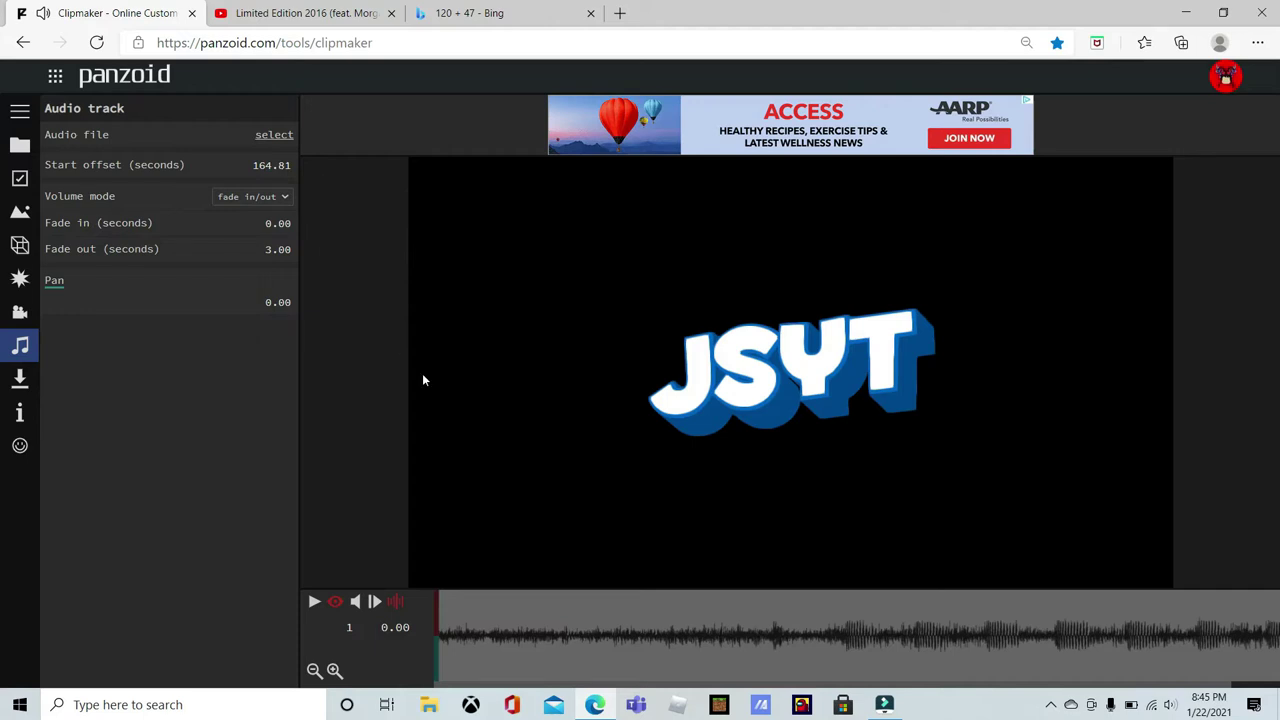
{"action": "left_click_drag", "start_coordinate": [262, 165], "coordinate": [286, 166]}
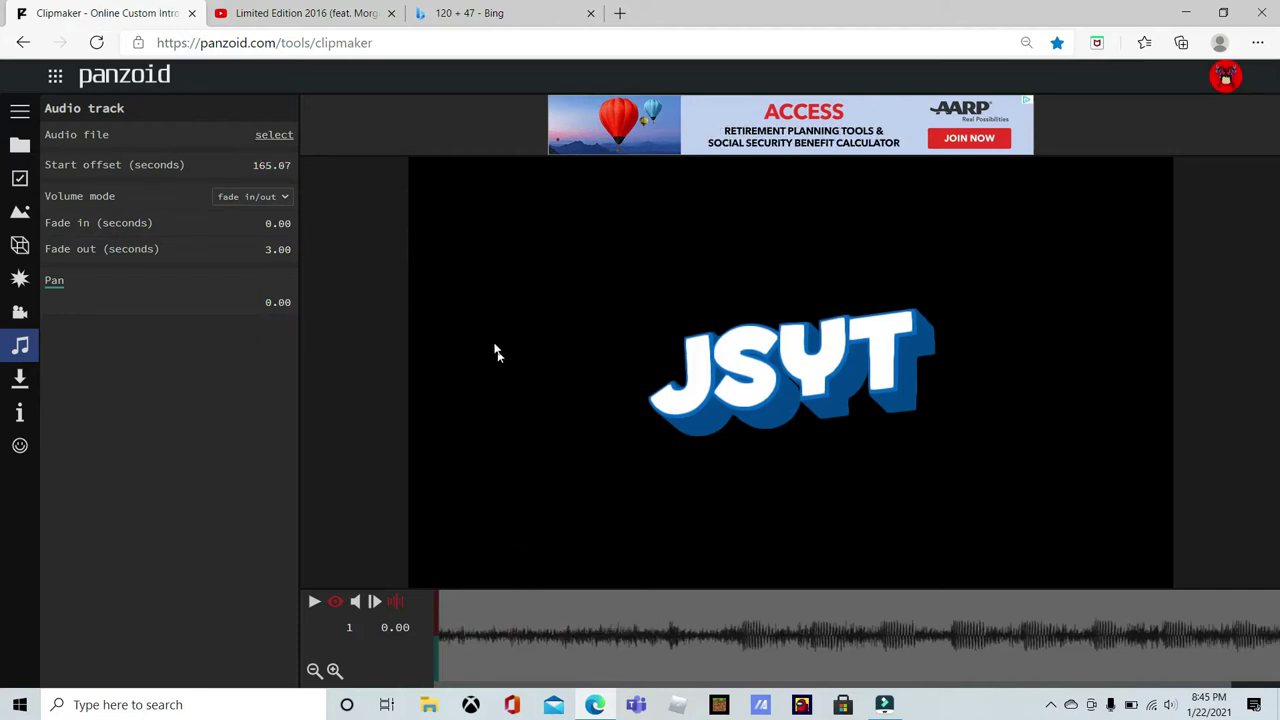
{"action": "left_click_drag", "start_coordinate": [288, 168], "coordinate": [301, 170]}
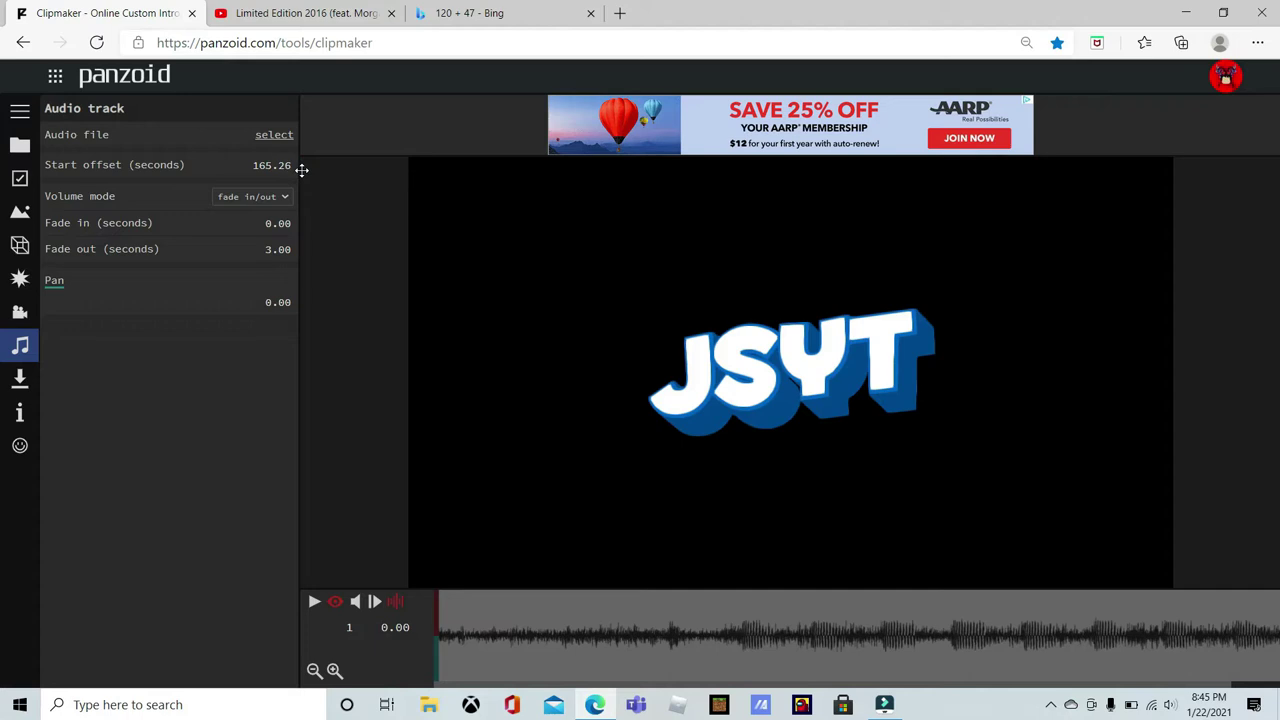
{"action": "key", "text": "space"}
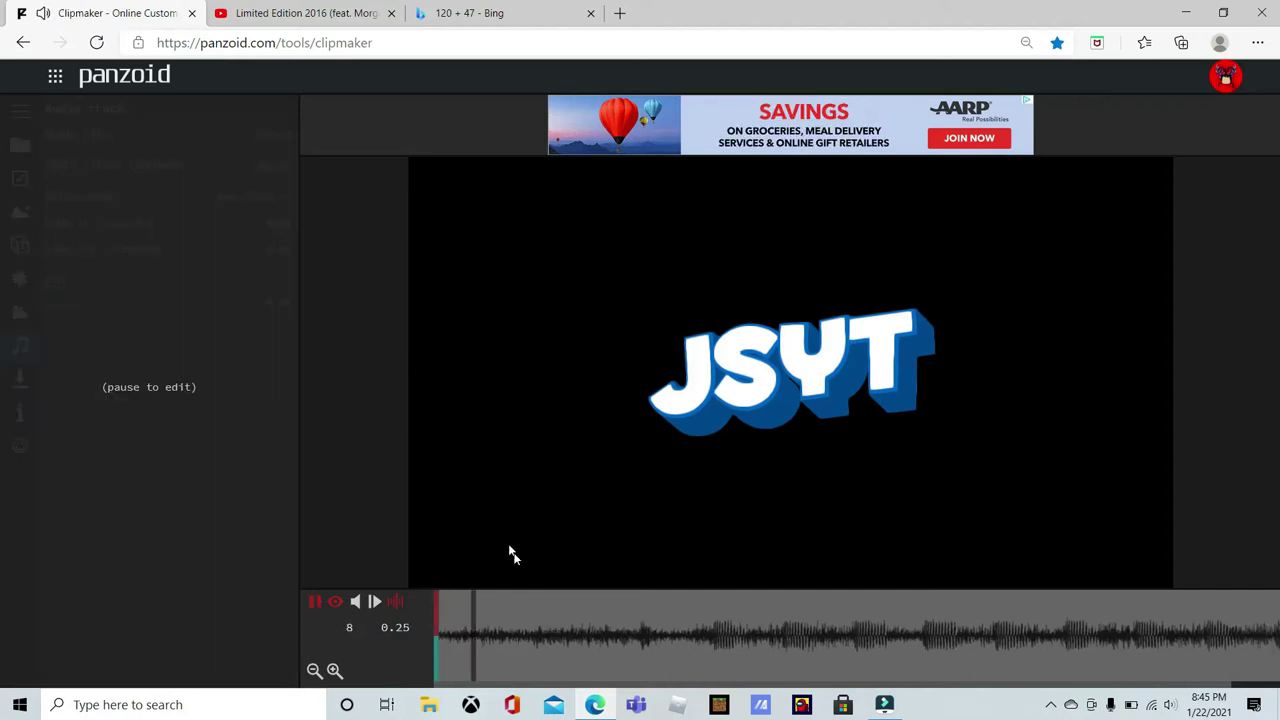
{"action": "key", "text": "space"}
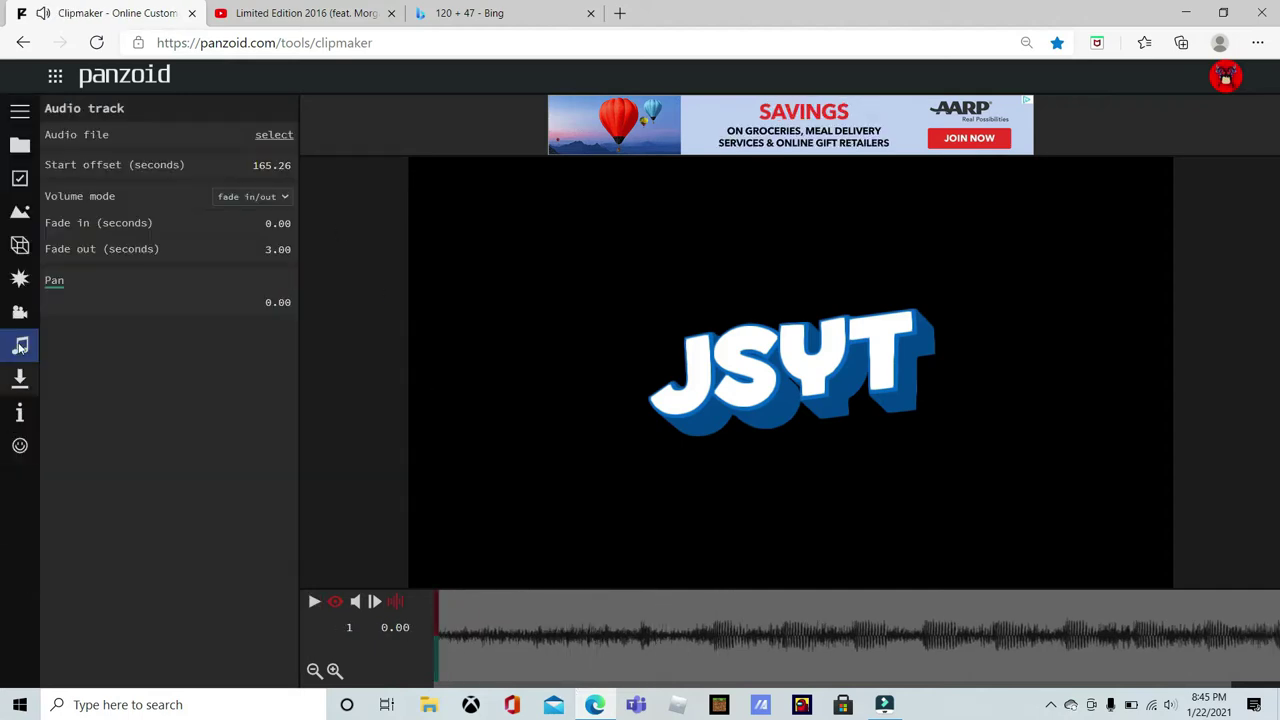
Set the project length to 10.1 seconds and preview the extended audio section.
{"action": "left_click", "coordinate": [20, 181]}
{"action": "left_click", "coordinate": [245, 191]}
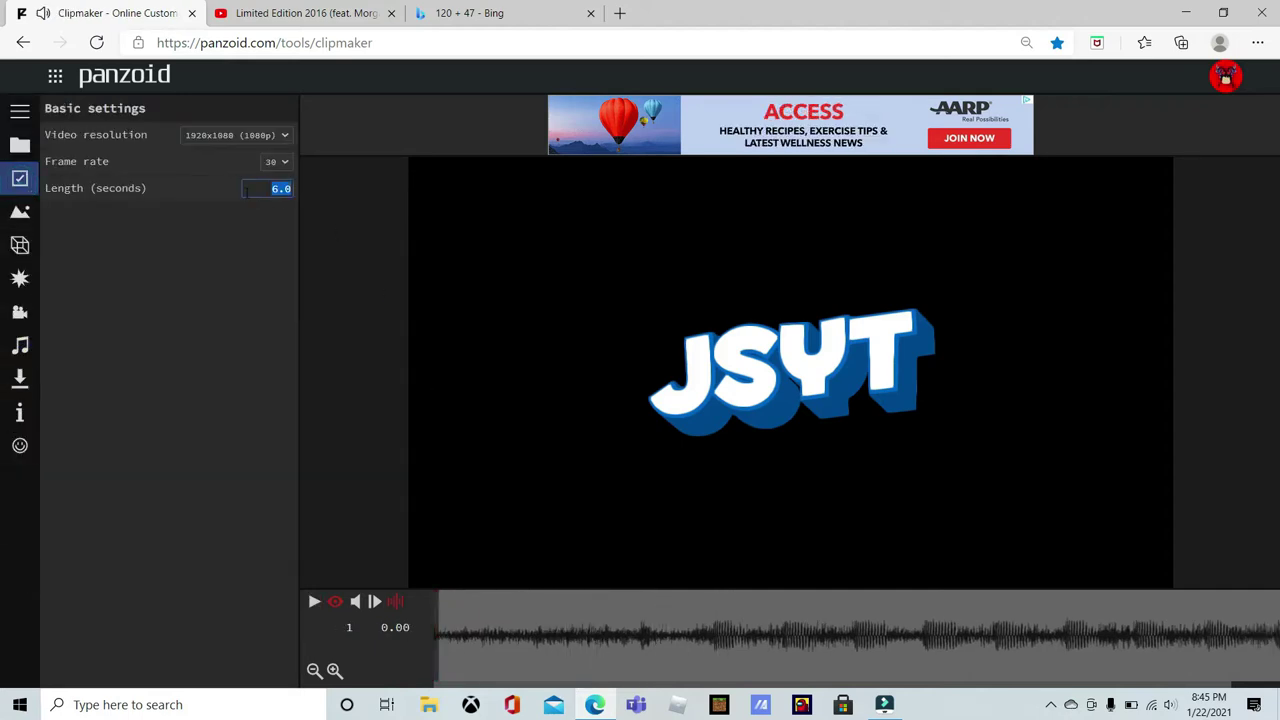
{"action": "type", "text": "10.1"}
{"action": "left_click", "coordinate": [252, 225]}
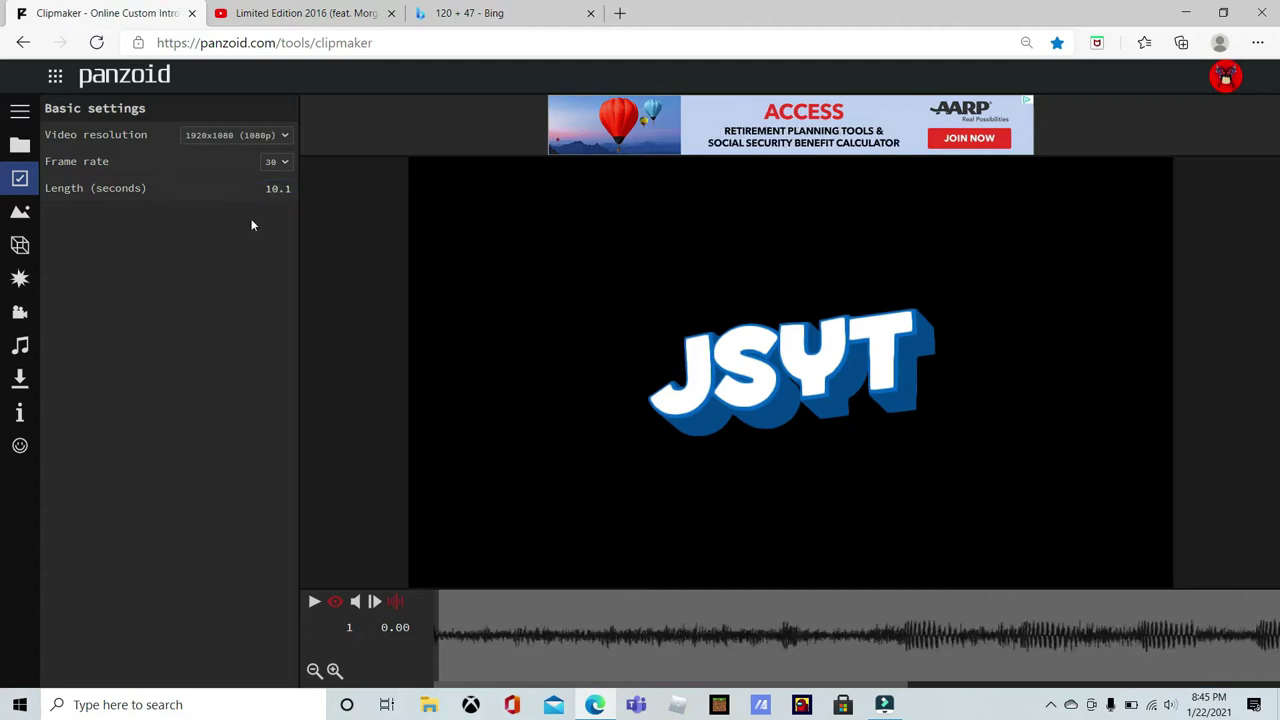
{"action": "key", "text": "space"}
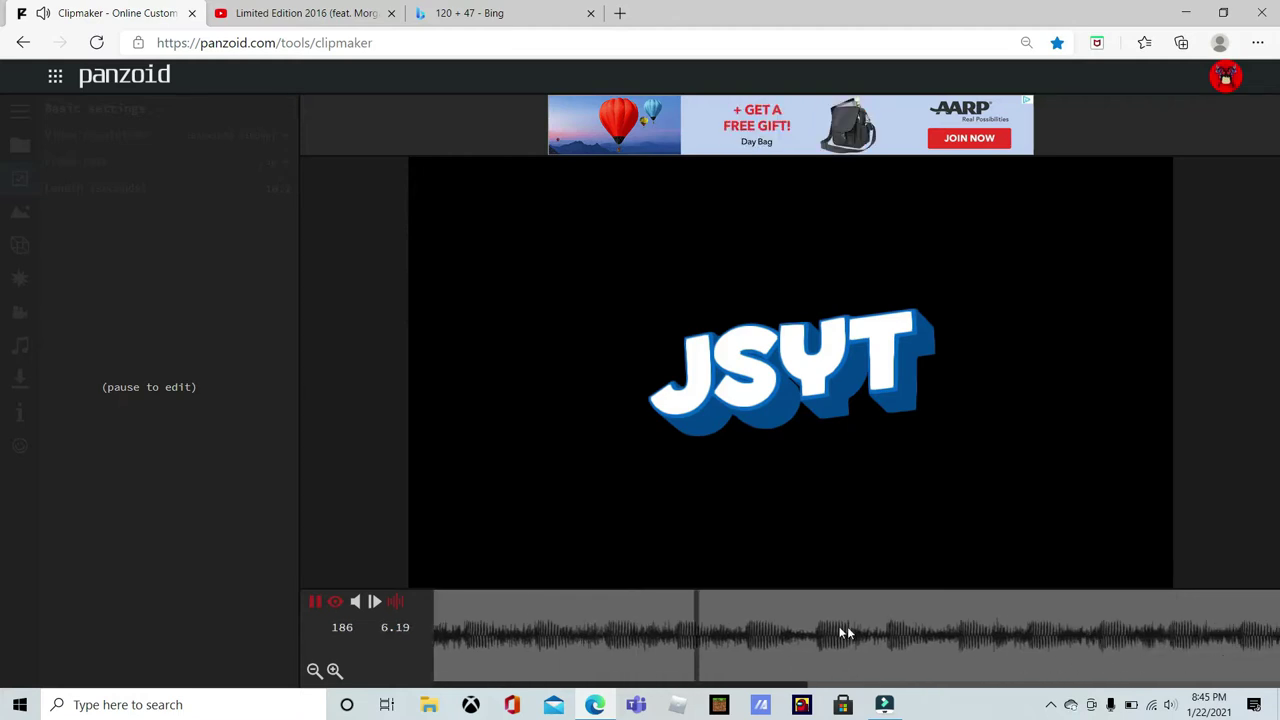
{"action": "key", "text": "space"}
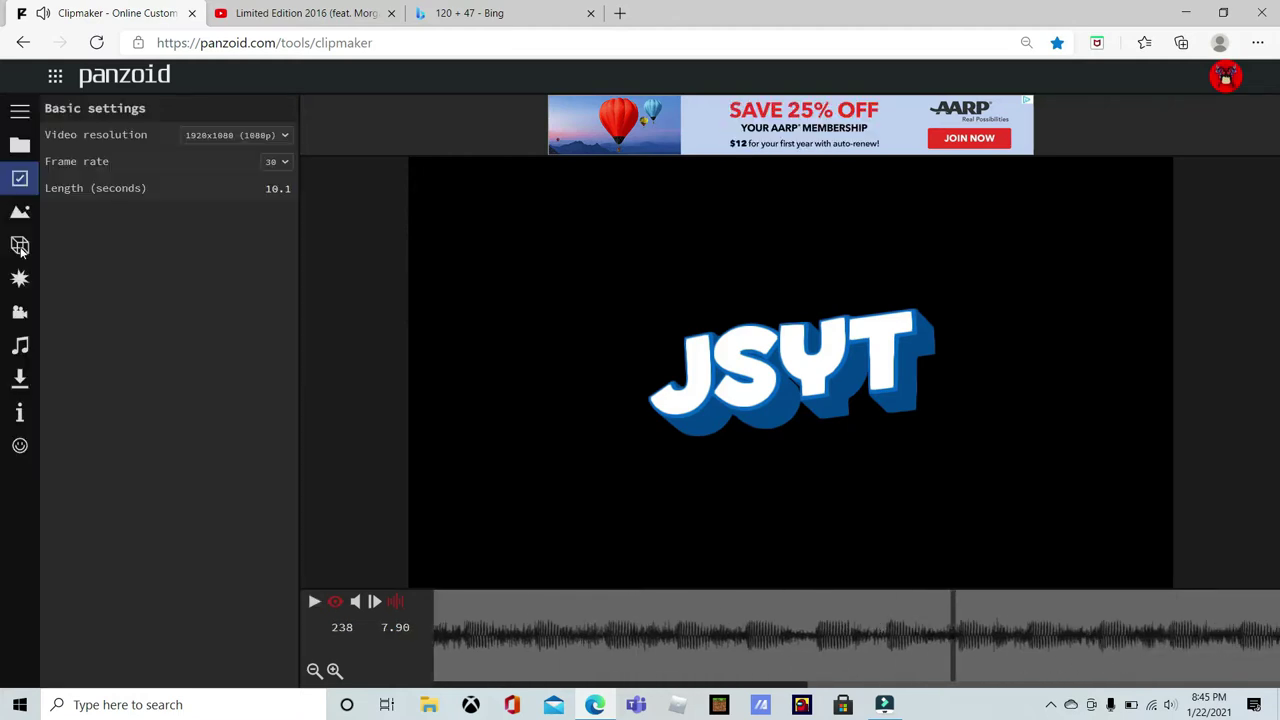
Set the project length to 8 seconds in the basic settings.
{"action": "left_click", "coordinate": [242, 192]}
{"action": "type", "text": "8"}
{"action": "key", "text": "Return"}
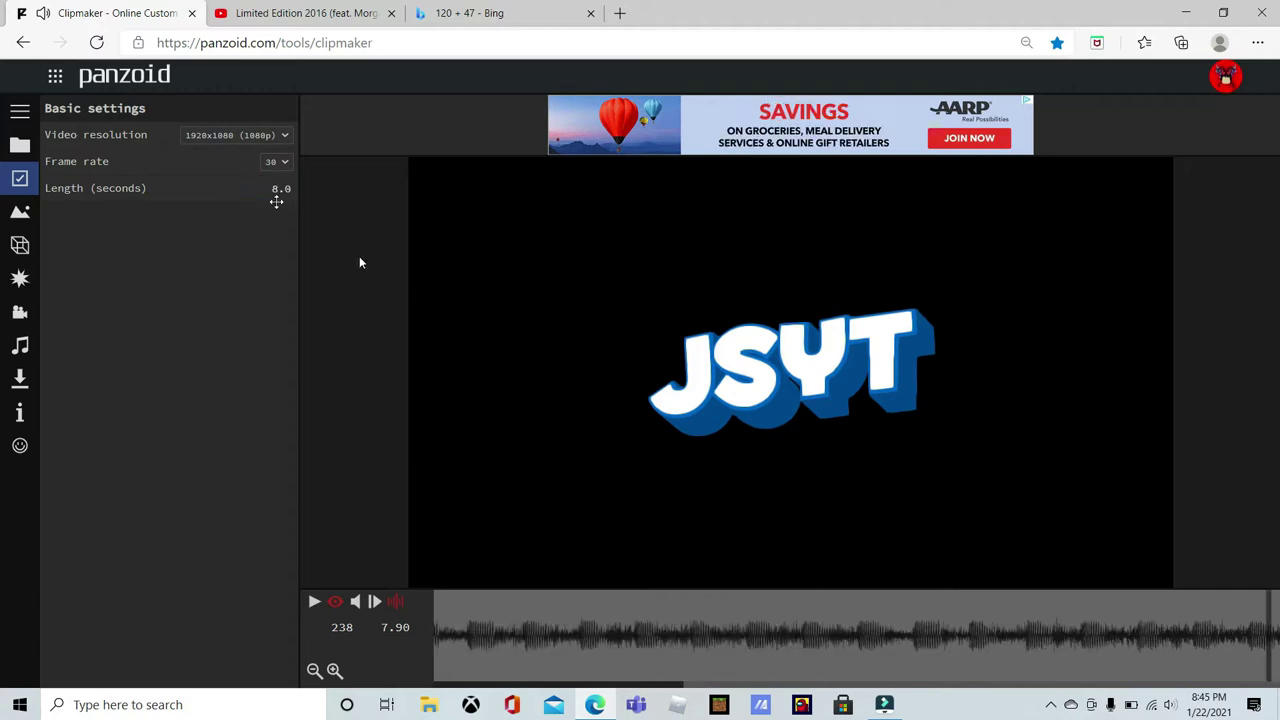
Set the audio track's fade-out to 0 seconds and switch its volume mode to custom.
{"action": "left_click", "coordinate": [19, 312]}
{"action": "left_click", "coordinate": [19, 378]}
{"action": "left_click", "coordinate": [19, 345]}
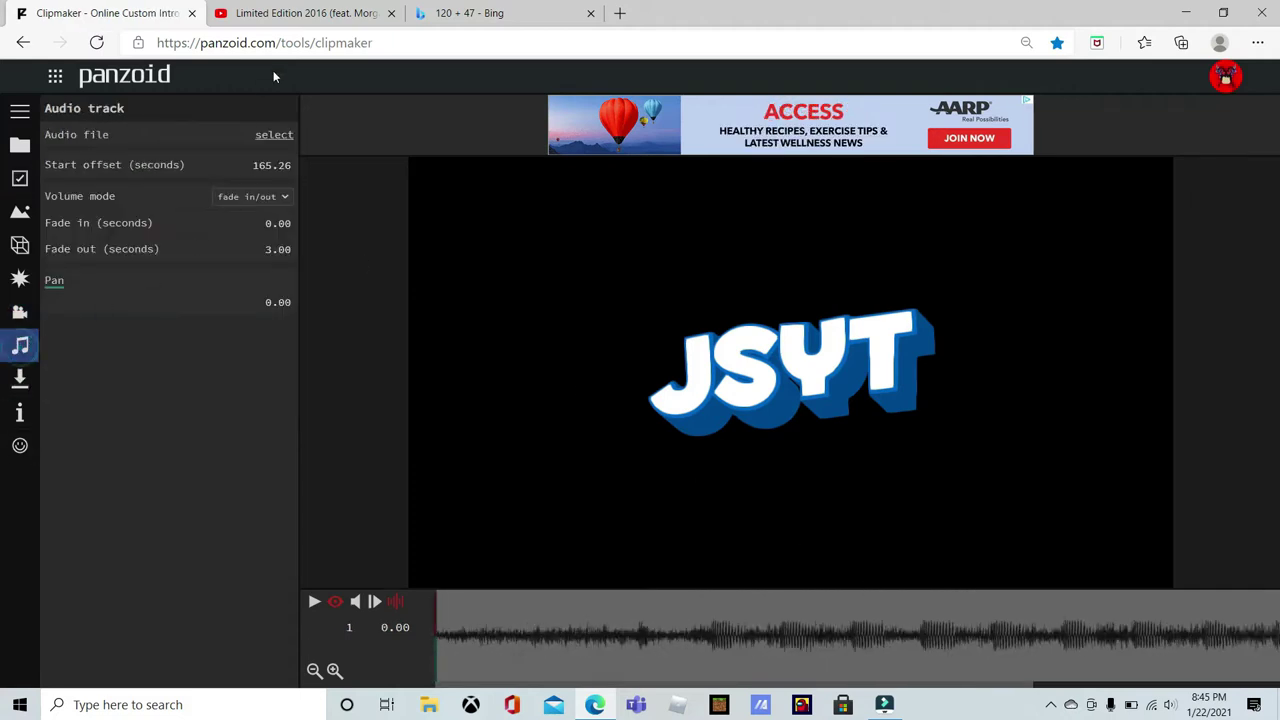
{"action": "left_click", "coordinate": [265, 250]}
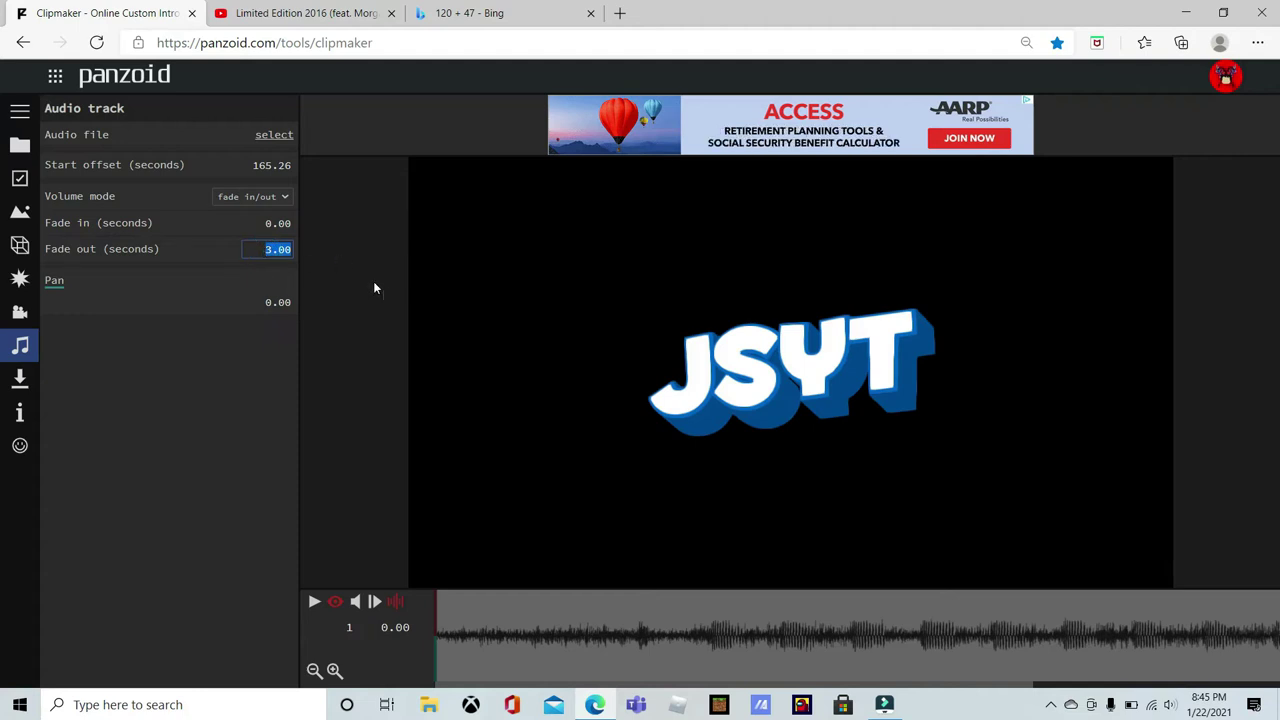
{"action": "type", "text": "0"}
{"action": "key", "text": "Return"}
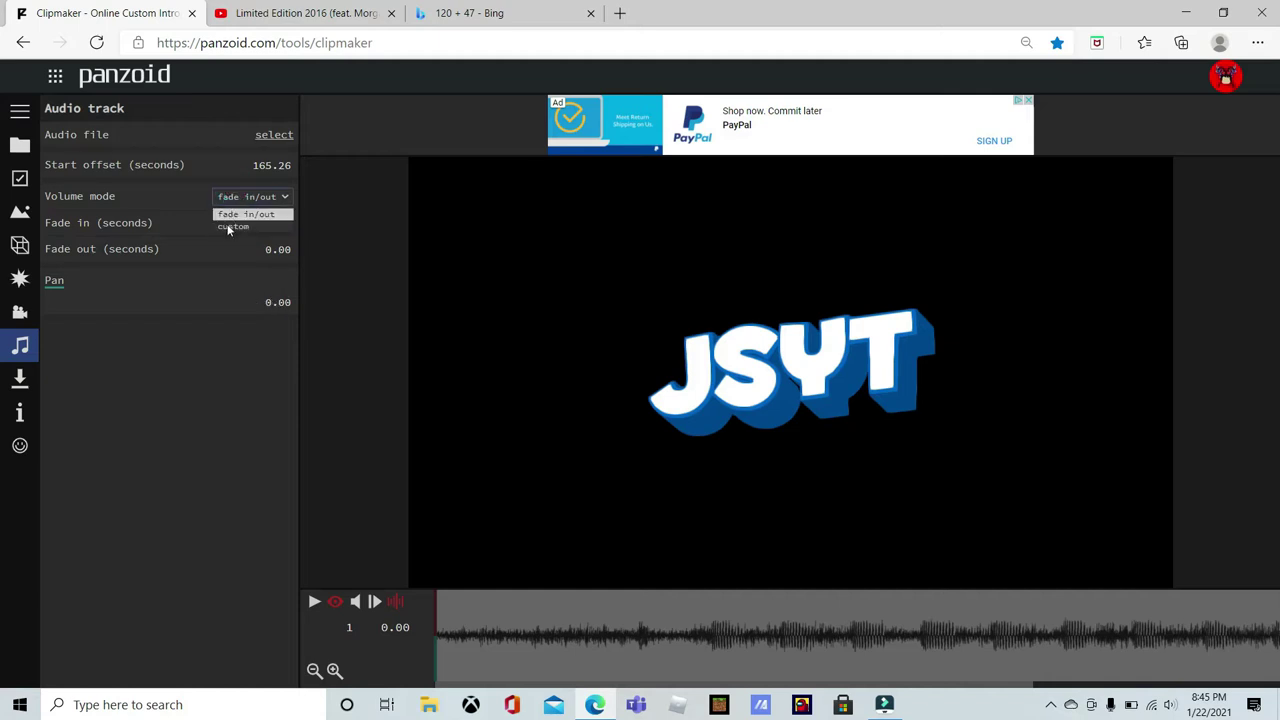
{"action": "left_click", "coordinate": [340, 205]}
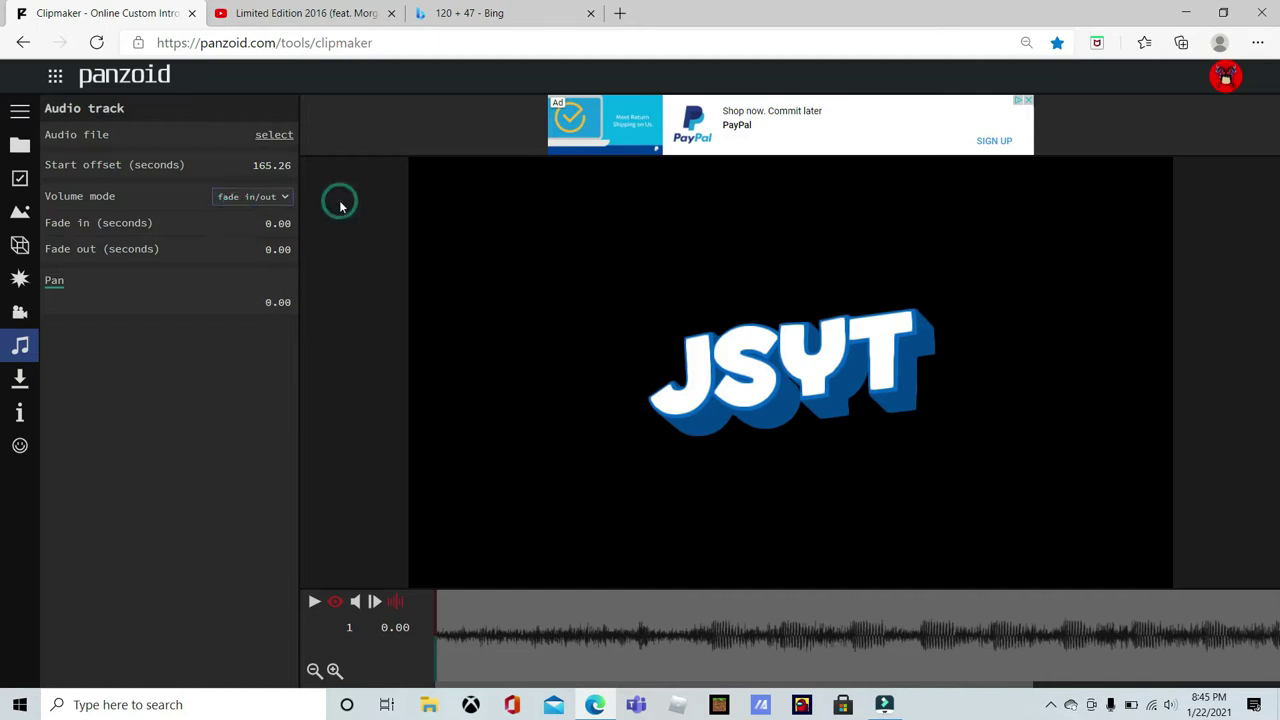
{"action": "left_click", "coordinate": [228, 200]}
{"action": "left_click", "coordinate": [231, 227]}
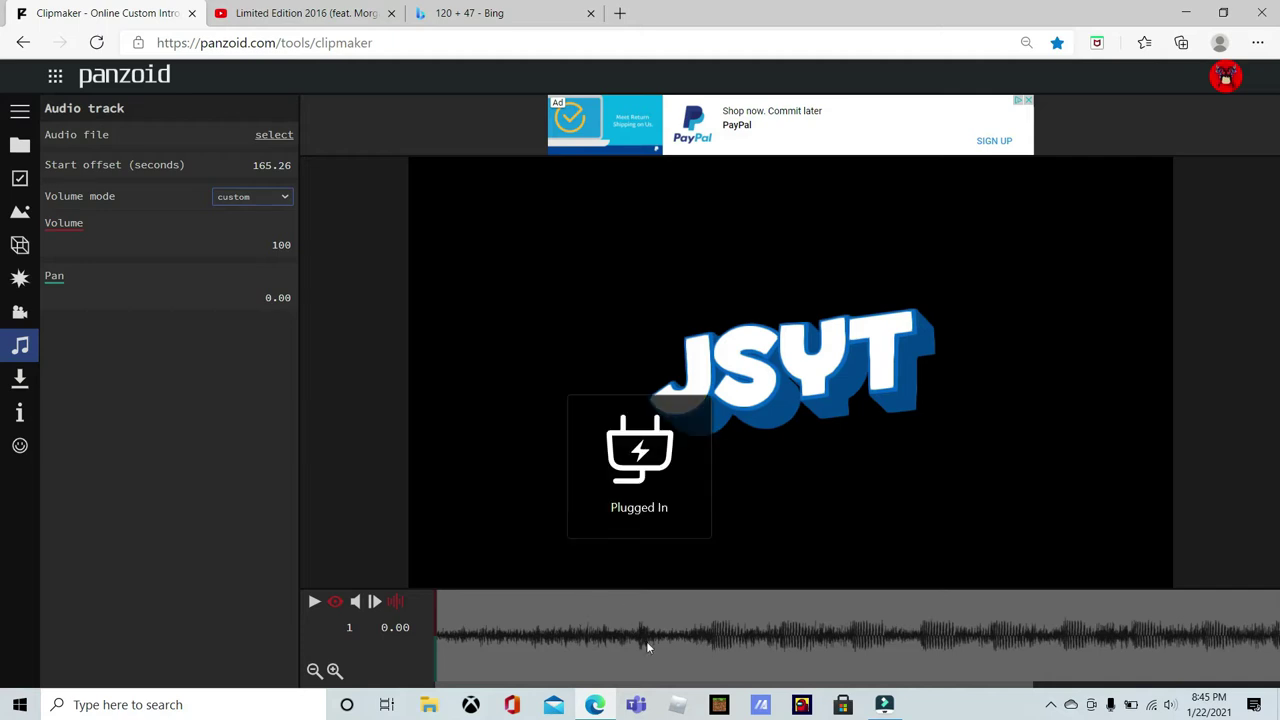
Play the audio to locate the beat drop and add a volume keyframe there, at 1.87 seconds.
{"action": "left_click", "coordinate": [315, 603]}
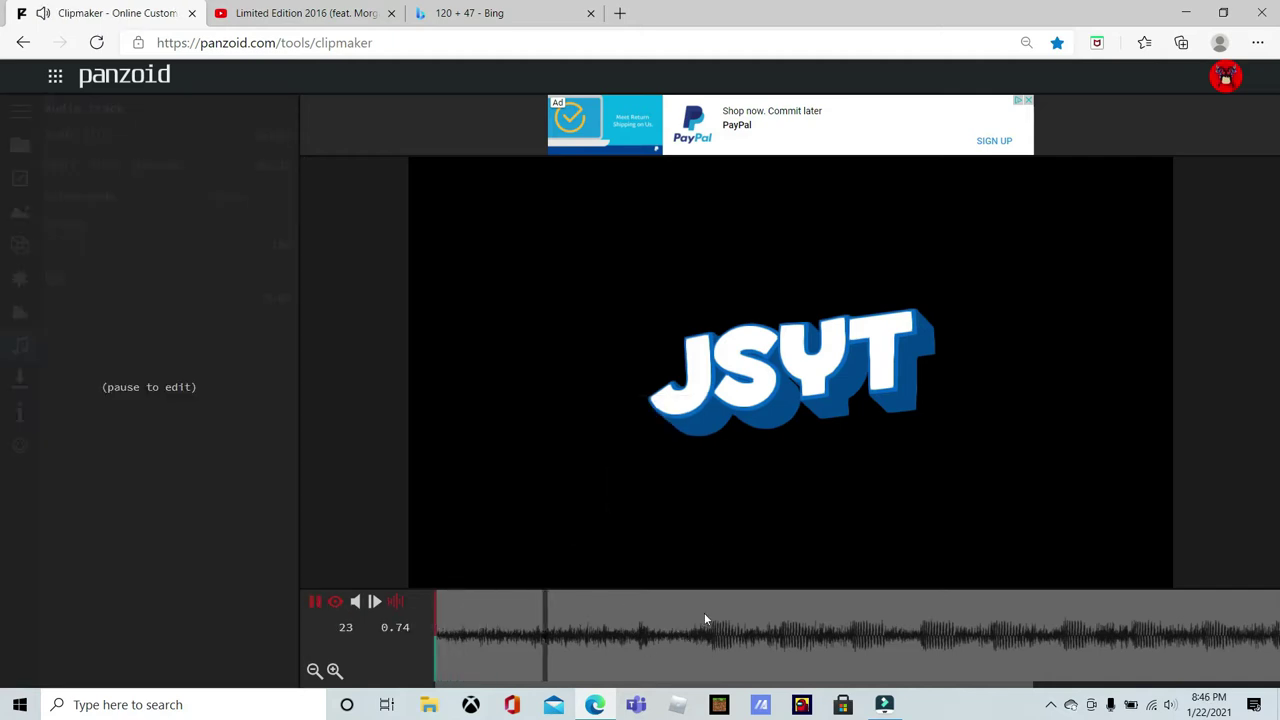
{"action": "left_click", "coordinate": [715, 622]}
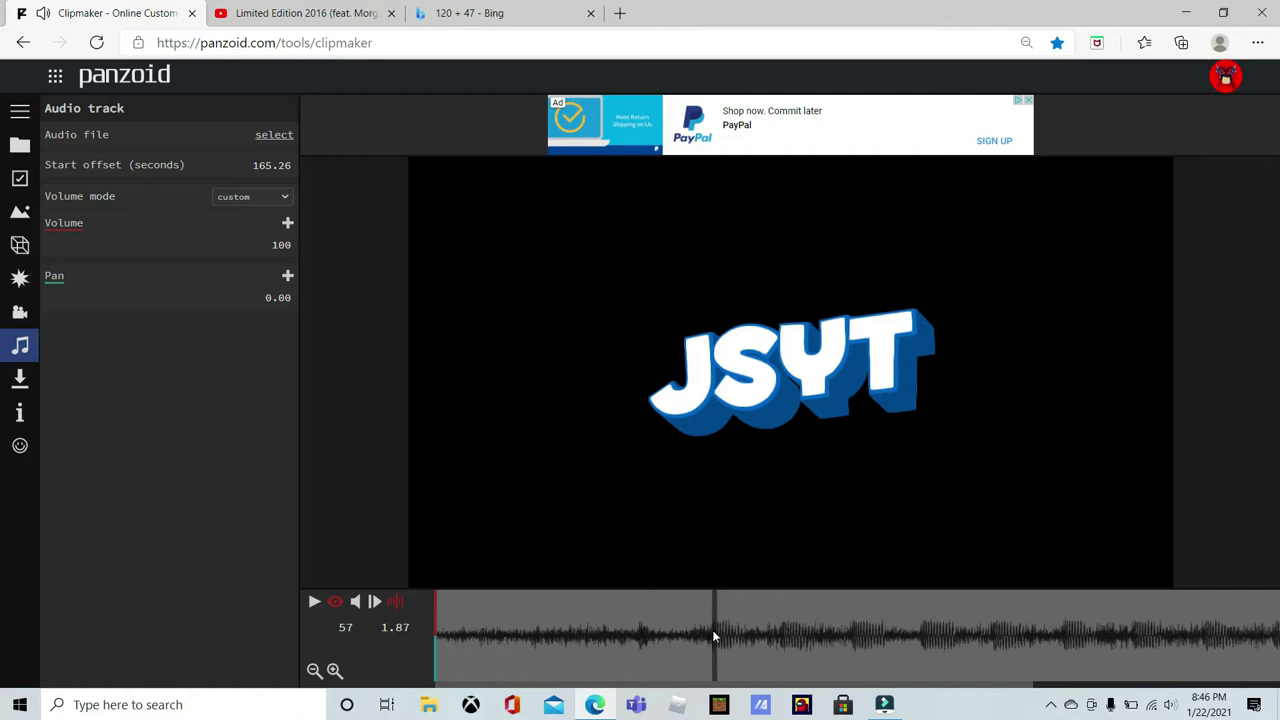
{"action": "left_click", "coordinate": [286, 224]}
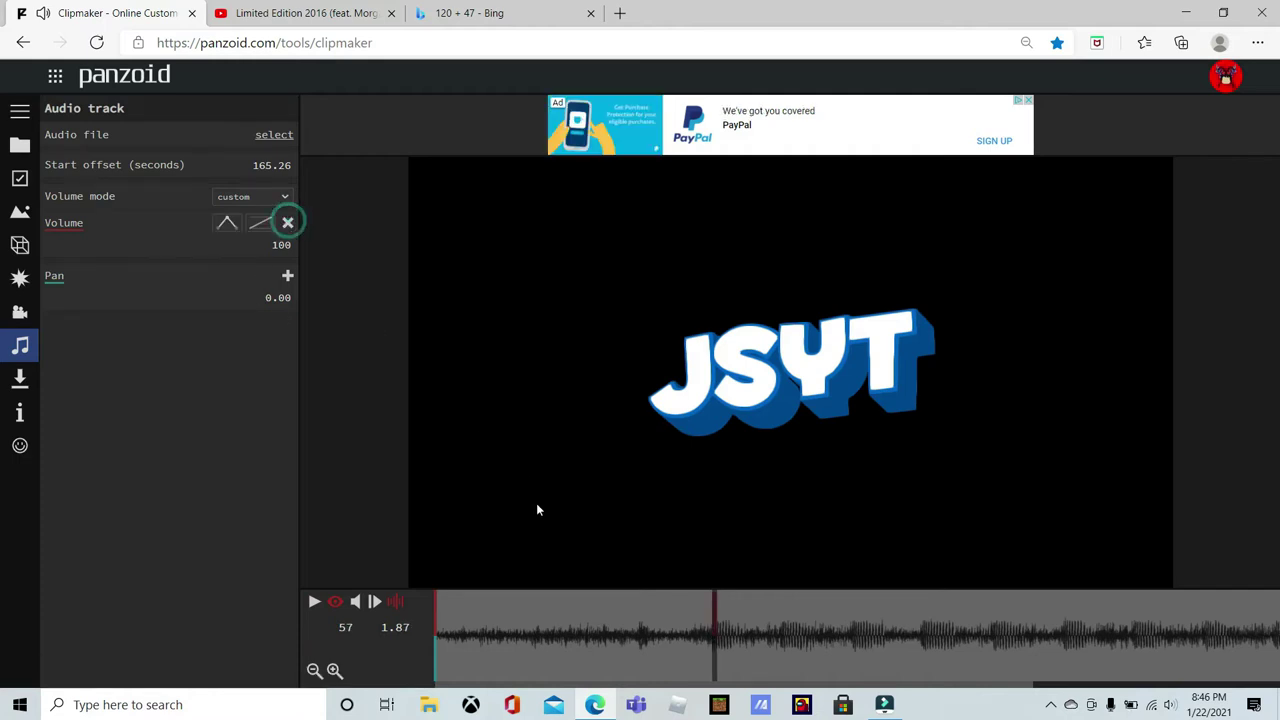
Set the volume keyframe at the start of the timeline to 0 so the audio fades in.
{"action": "left_click_drag", "start_coordinate": [678, 621], "coordinate": [214, 629]}
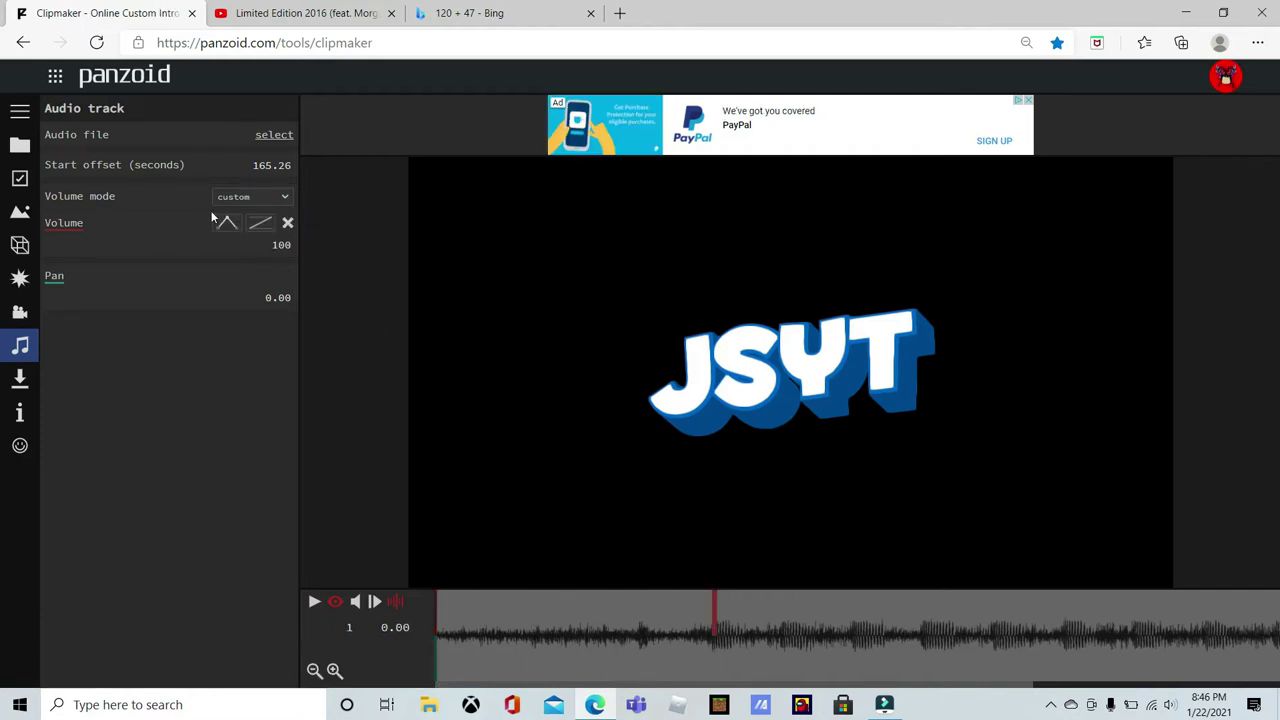
{"action": "left_click", "coordinate": [276, 249]}
{"action": "left_click_drag", "start_coordinate": [678, 607], "coordinate": [146, 653]}
{"action": "left_click_drag", "start_coordinate": [493, 667], "coordinate": [409, 320]}
{"action": "left_click", "coordinate": [273, 246]}
Preview the fade-in and add a volume keyframe at 5.63 seconds.
{"action": "key", "text": "space"}
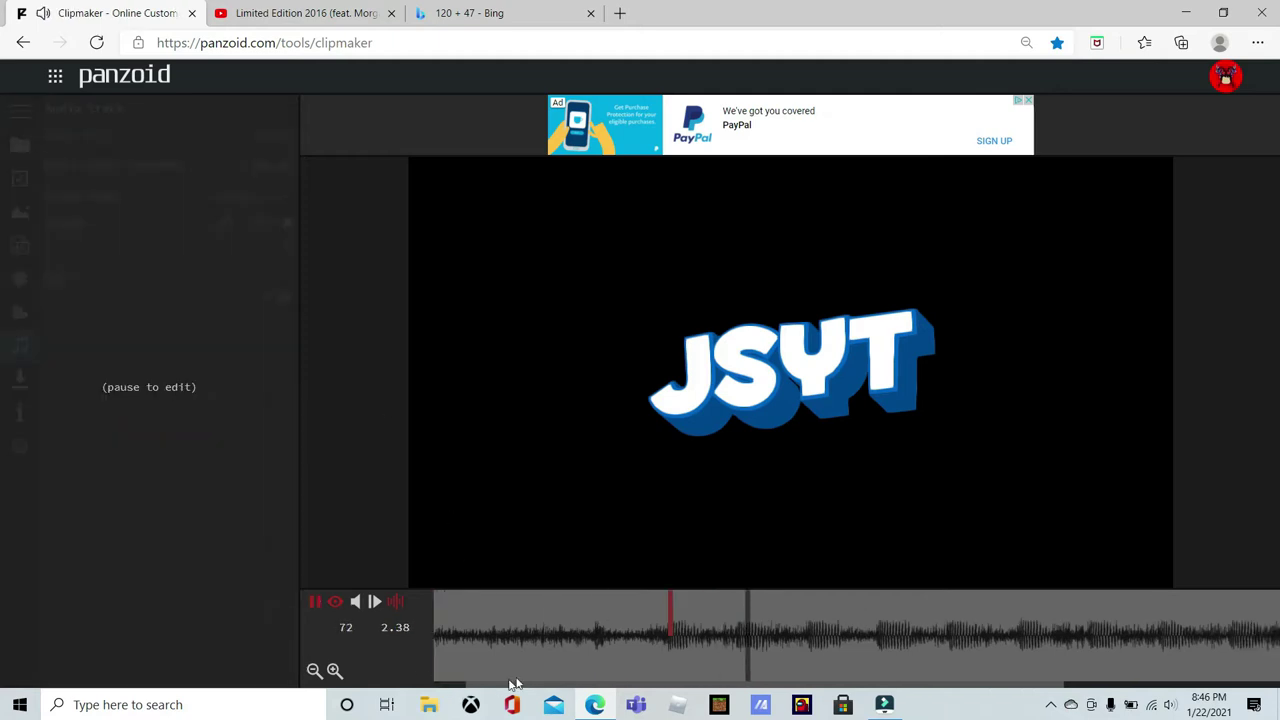
{"action": "key", "text": "space"}
{"action": "key", "text": "space"}
{"action": "key", "text": "space"}
{"action": "left_click", "coordinate": [925, 620]}
{"action": "left_click_drag", "start_coordinate": [926, 620], "coordinate": [929, 608]}
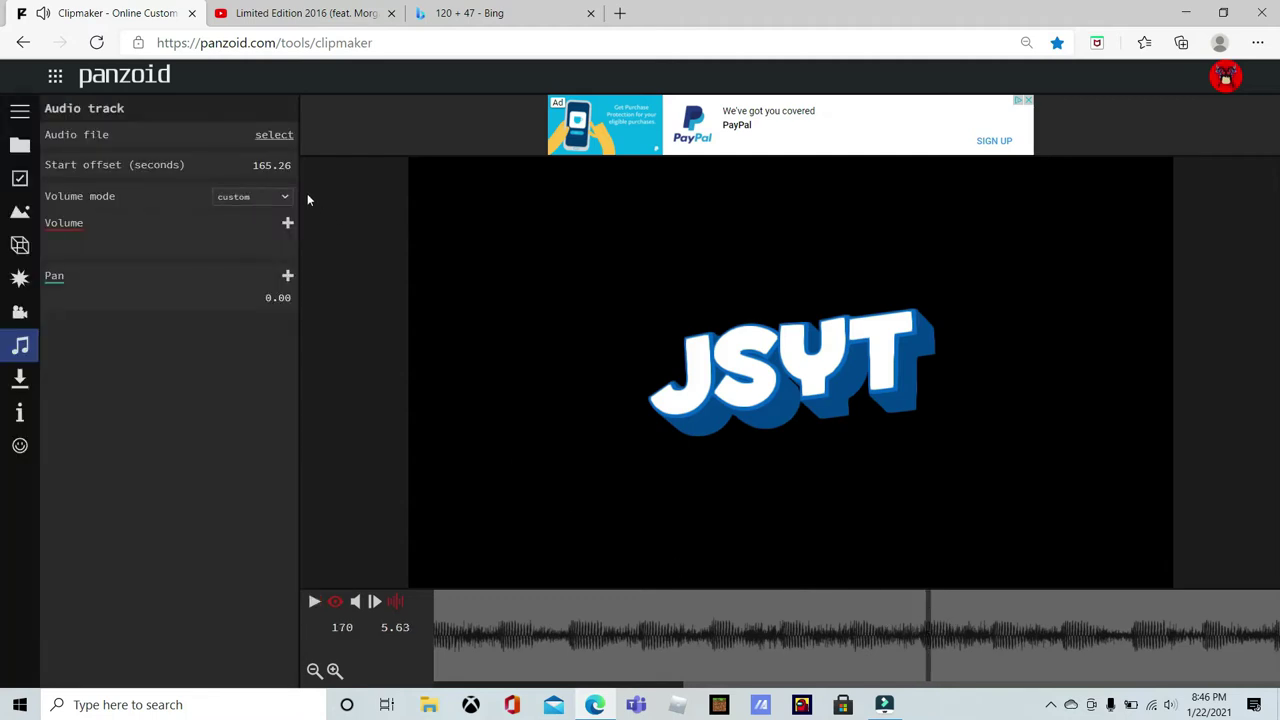
{"action": "left_click", "coordinate": [288, 224]}
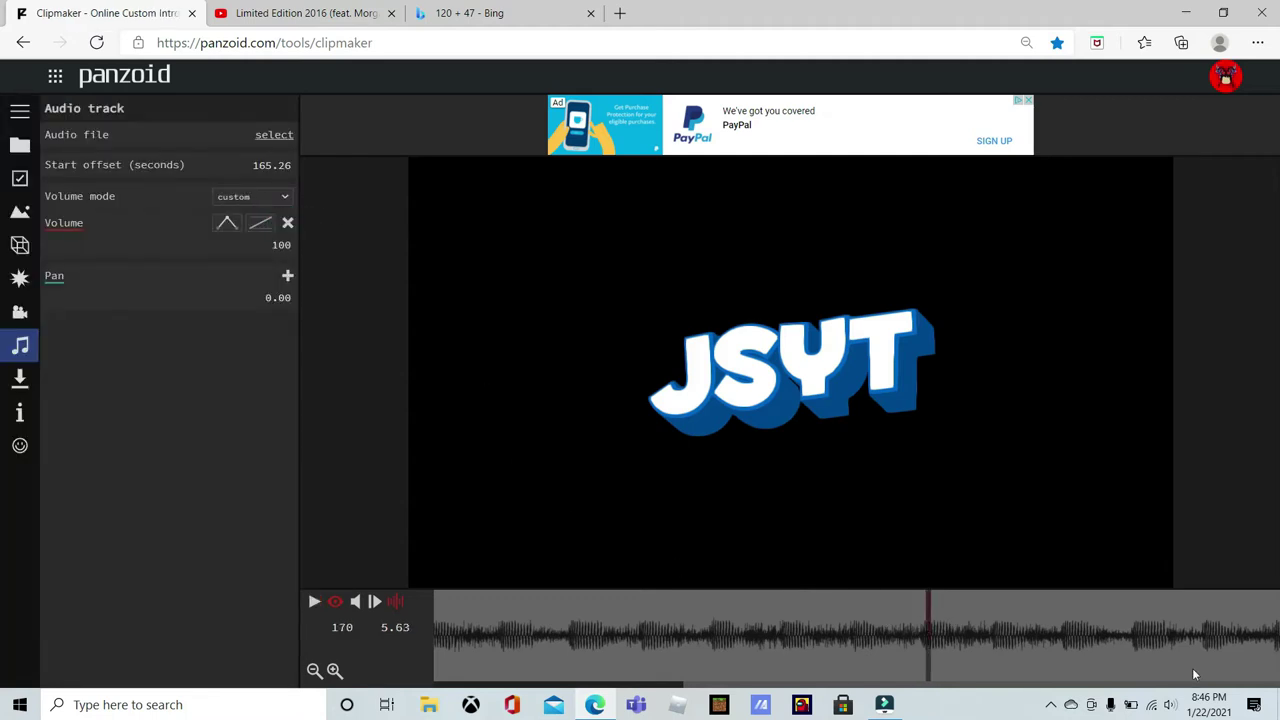
Add a volume keyframe at the end of the clip, at 7.97 seconds, with a volume of 0.
{"action": "left_click", "coordinate": [1021, 620]}
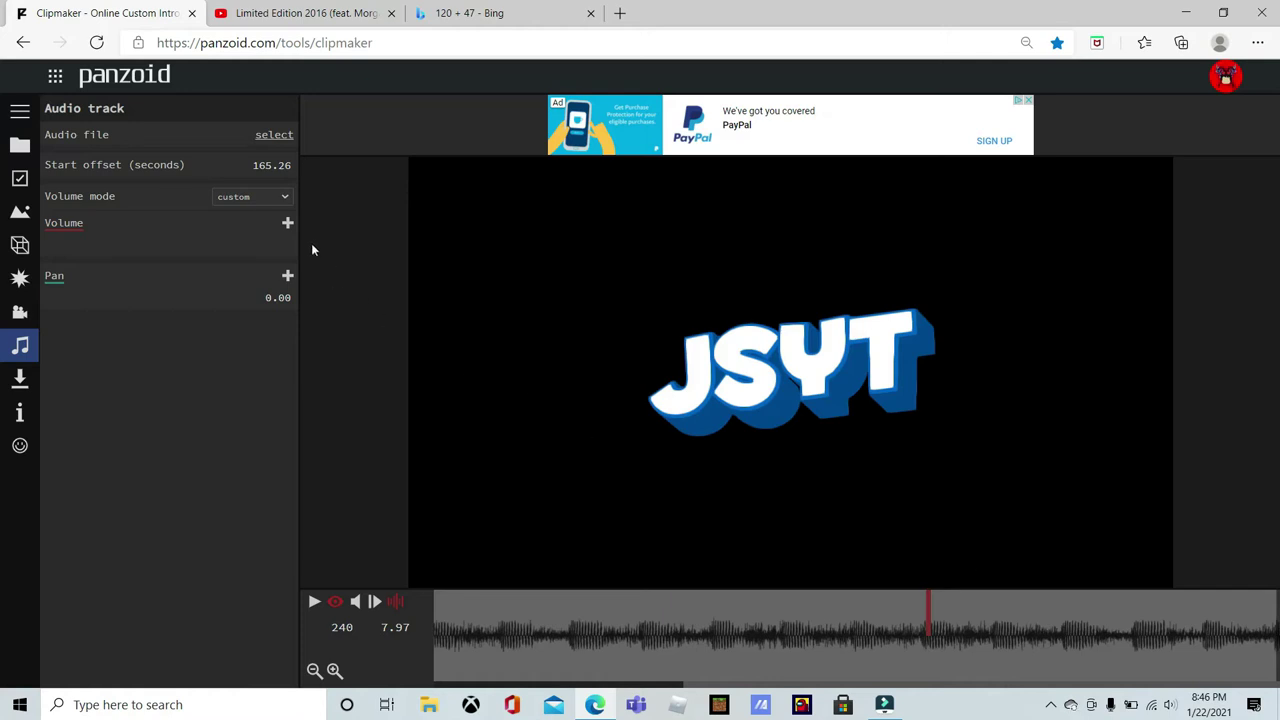
{"action": "left_click", "coordinate": [287, 222]}
{"action": "left_click", "coordinate": [273, 244]}
{"action": "type", "text": "0"}
Preview the audio's fade-in and fade-out from the start, and close the YouTube and Bing browser tabs.
{"action": "left_click_drag", "start_coordinate": [740, 608], "coordinate": [3, 514]}
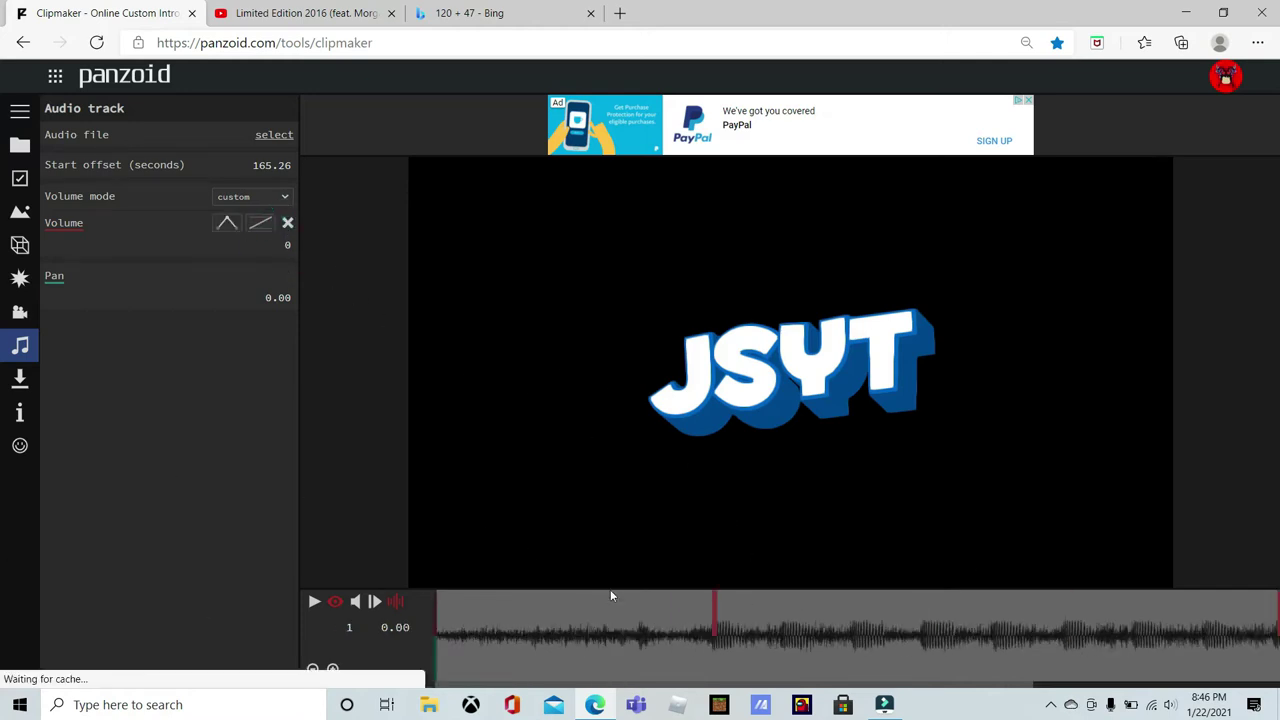
{"action": "key", "text": "space"}
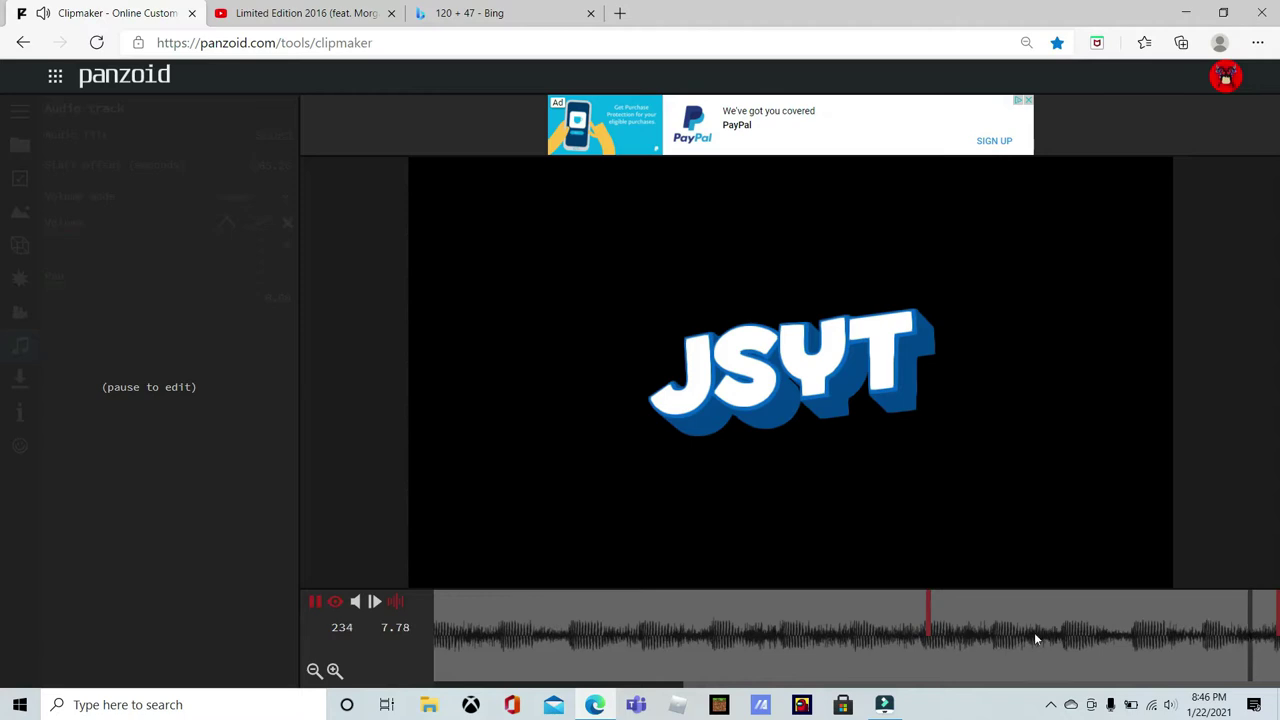
{"action": "left_click_drag", "start_coordinate": [638, 650], "coordinate": [2, 400]}
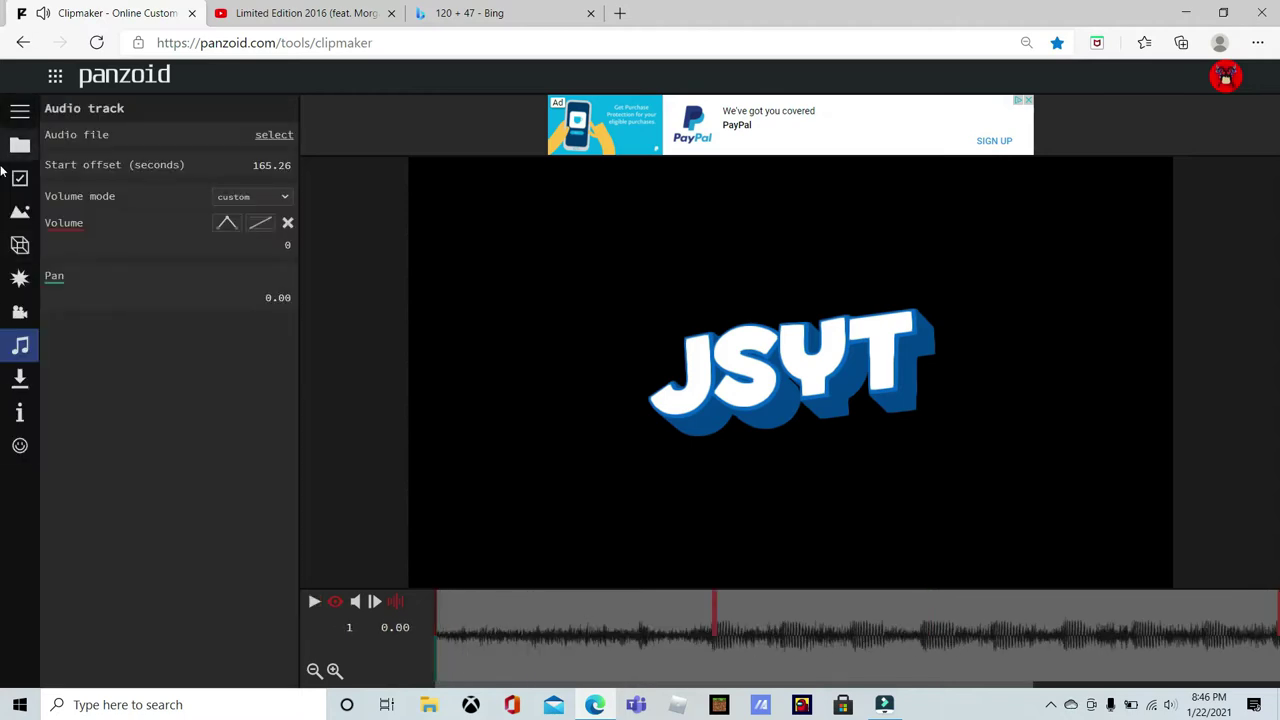
{"action": "left_click", "coordinate": [391, 14]}
{"action": "left_click", "coordinate": [391, 14]}
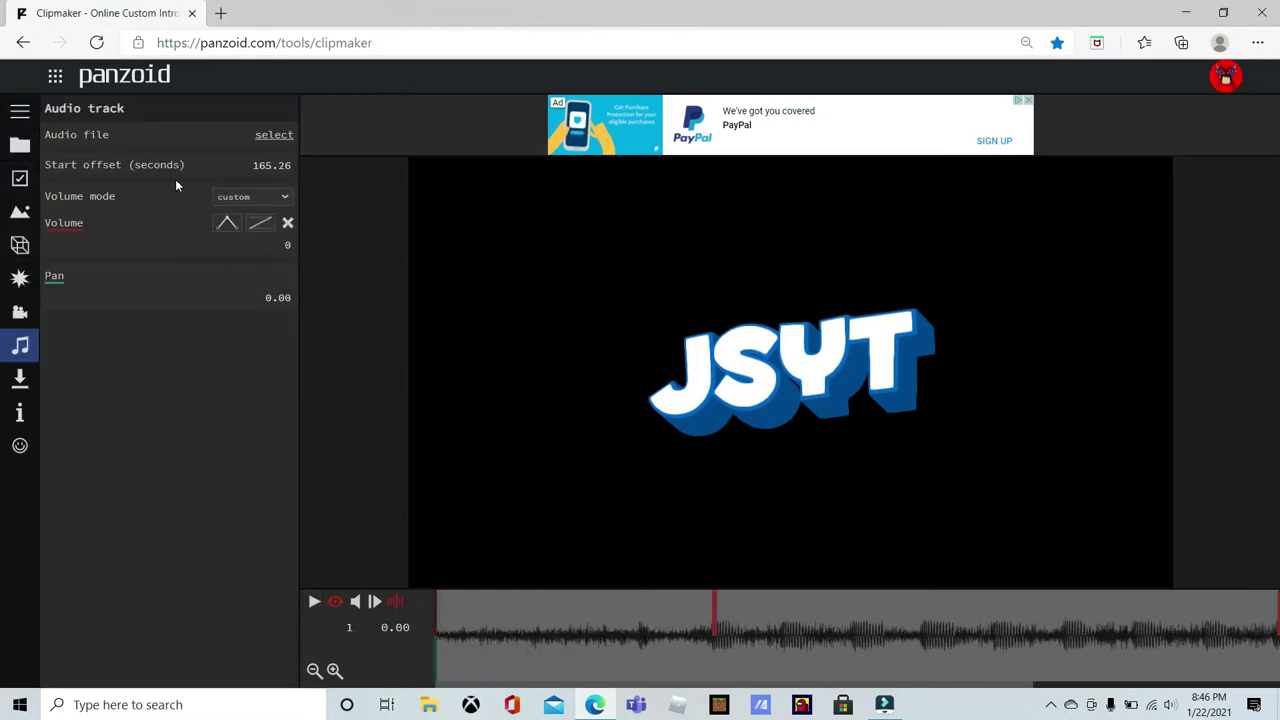
Add a rectangle shape to the scene's objects.
{"action": "left_click", "coordinate": [8, 186]}
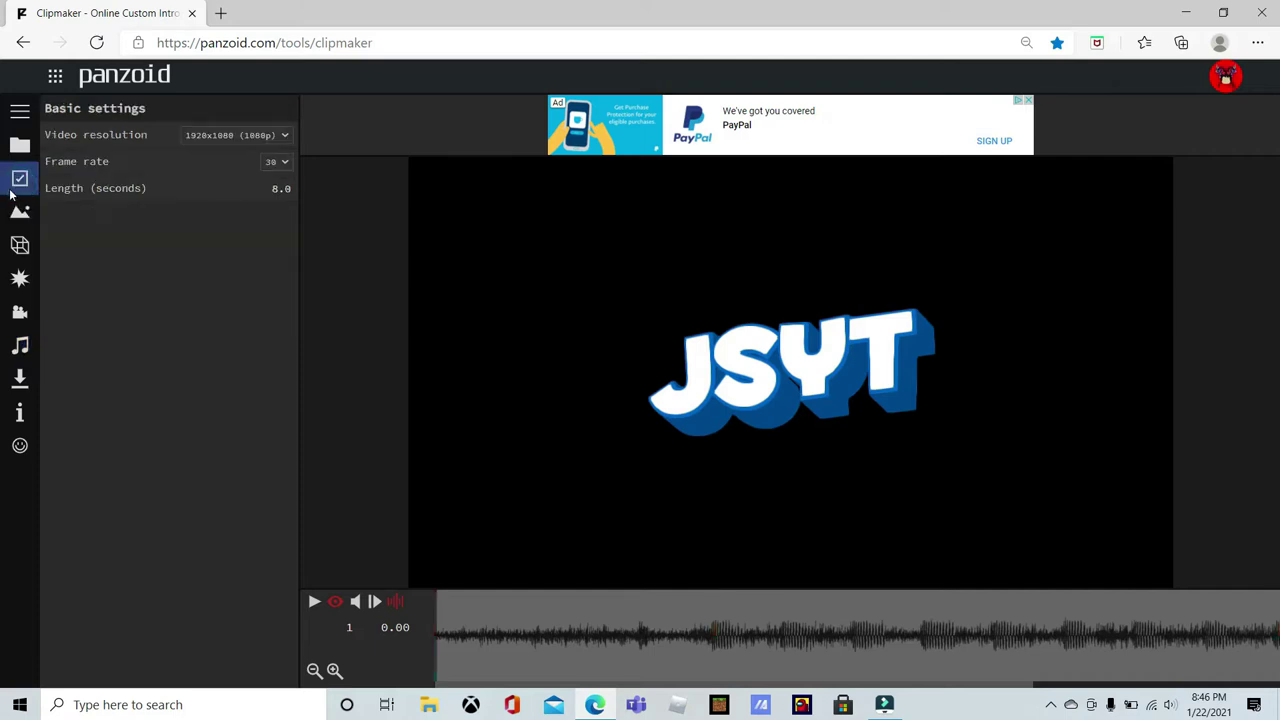
{"action": "left_click", "coordinate": [14, 244]}
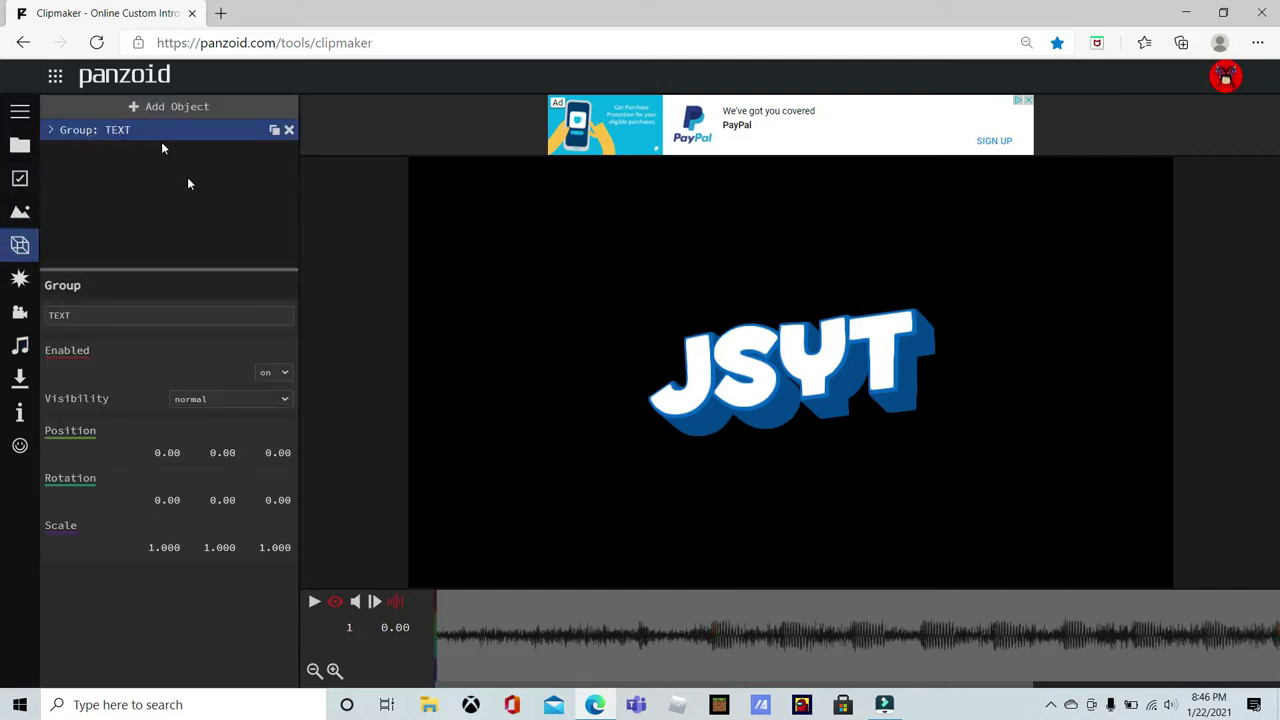
{"action": "left_click_drag", "start_coordinate": [449, 500], "coordinate": [590, 496]}
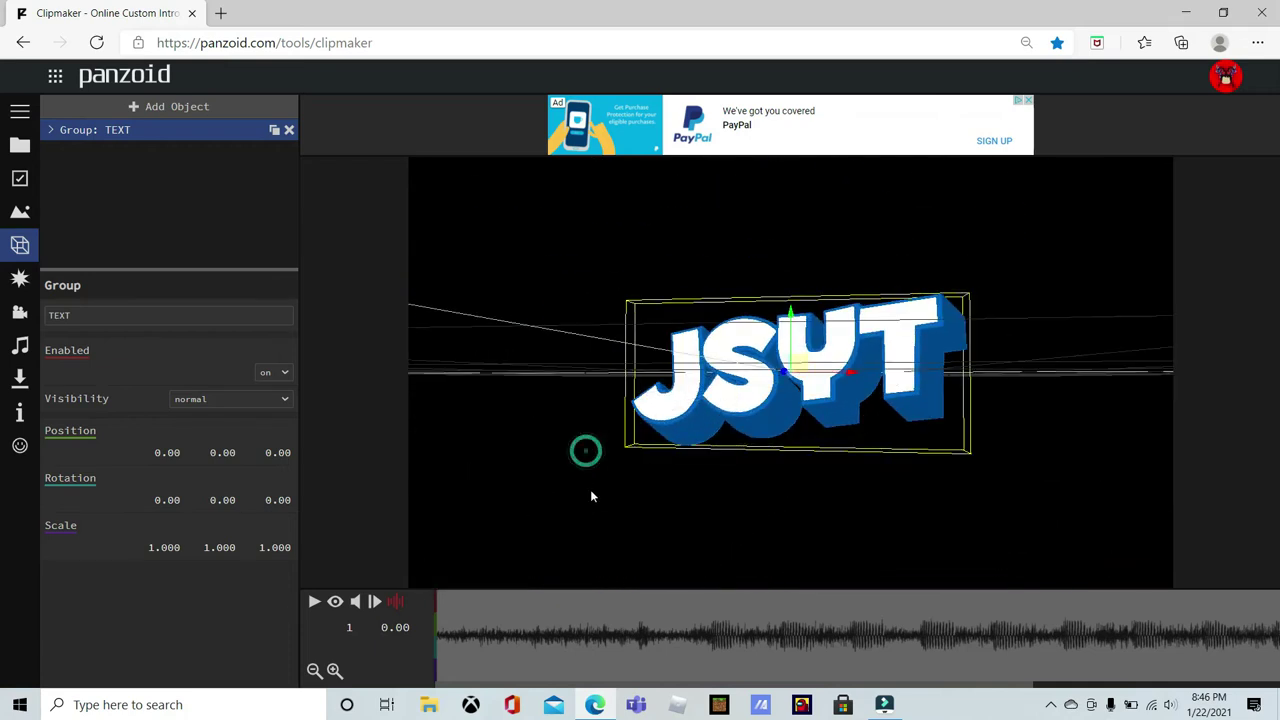
{"action": "left_click", "coordinate": [334, 601]}
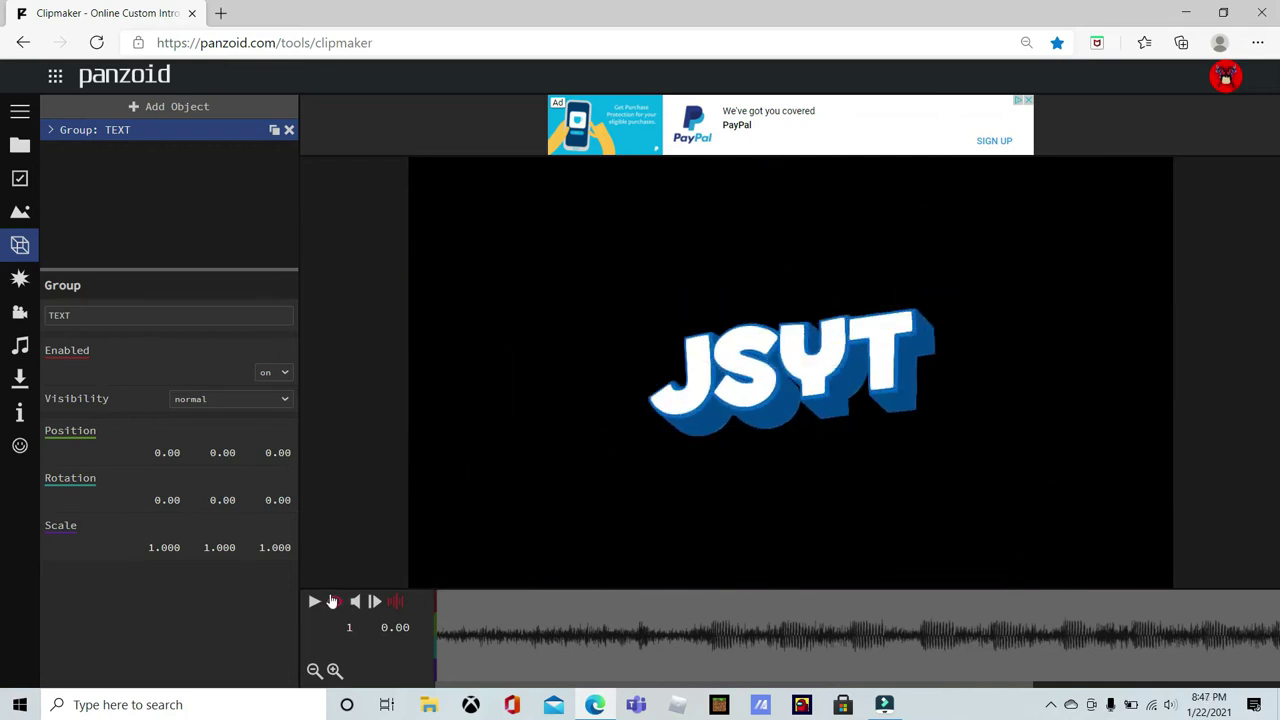
{"action": "left_click", "coordinate": [113, 105]}
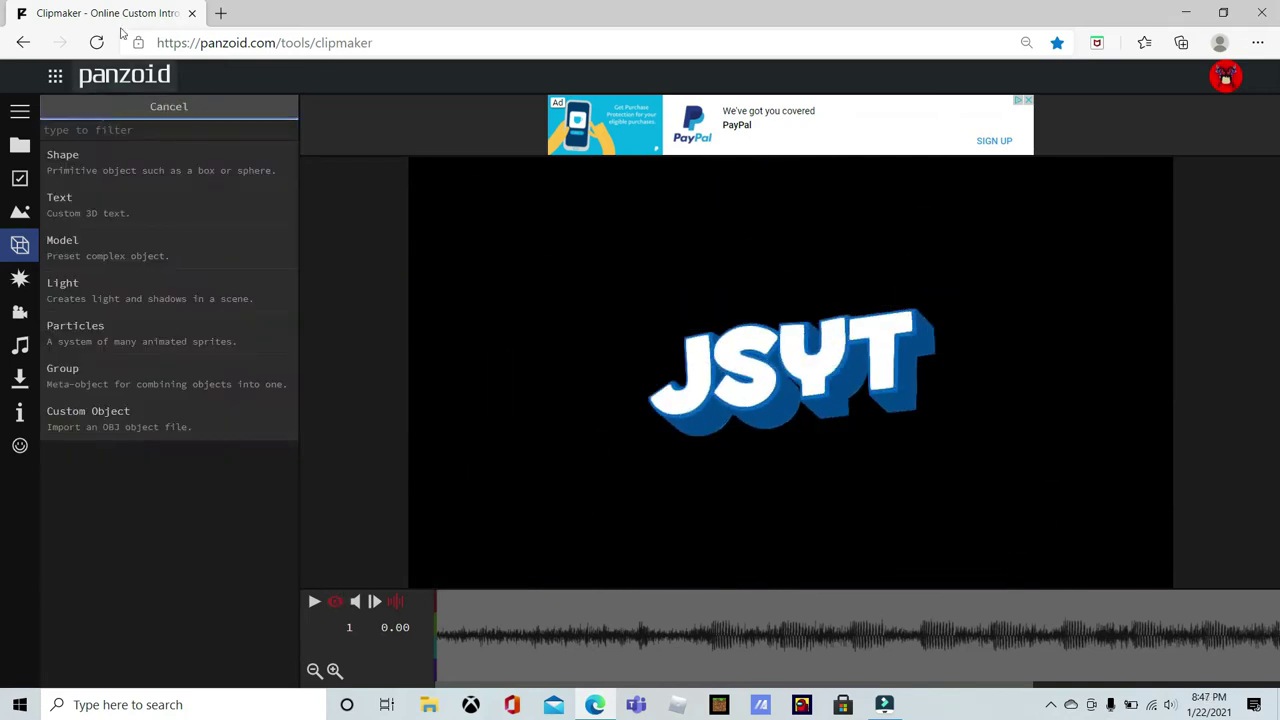
{"action": "left_click", "coordinate": [155, 167]}
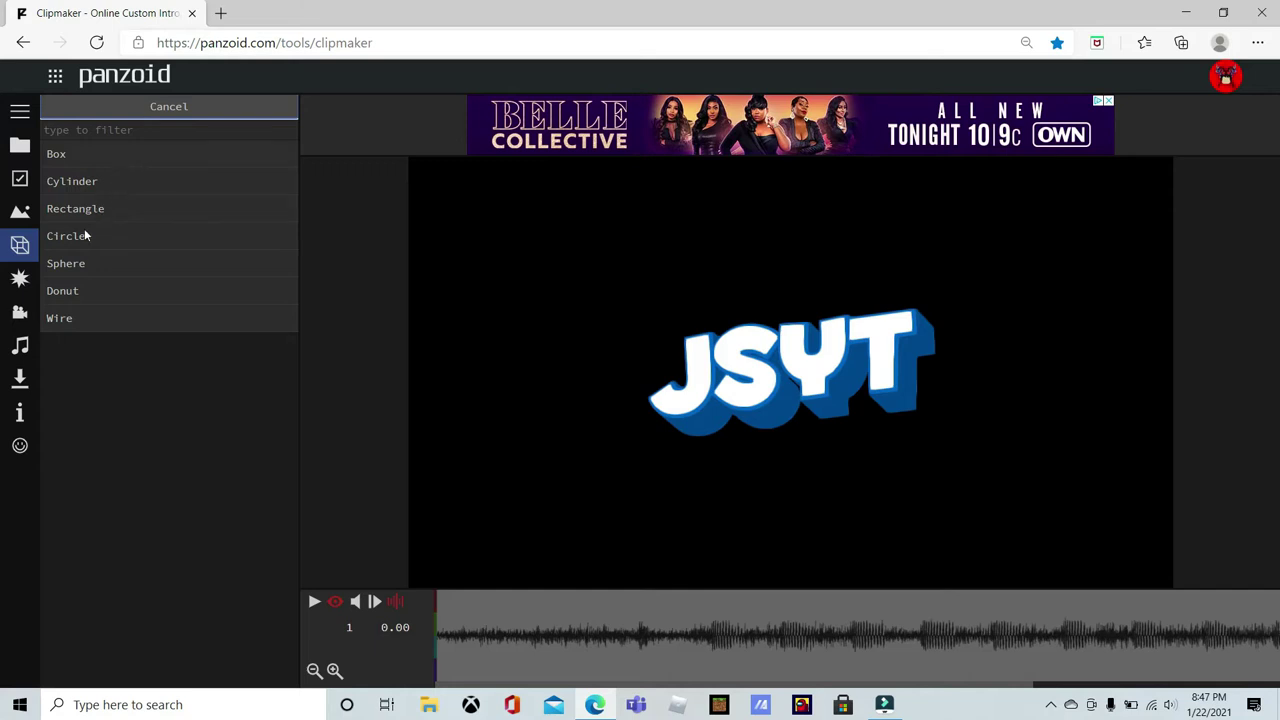
{"action": "left_click", "coordinate": [97, 209]}
Set the rectangle's Z position to -100 and check its placement behind the JSYT text.
{"action": "left_click", "coordinate": [120, 151]}
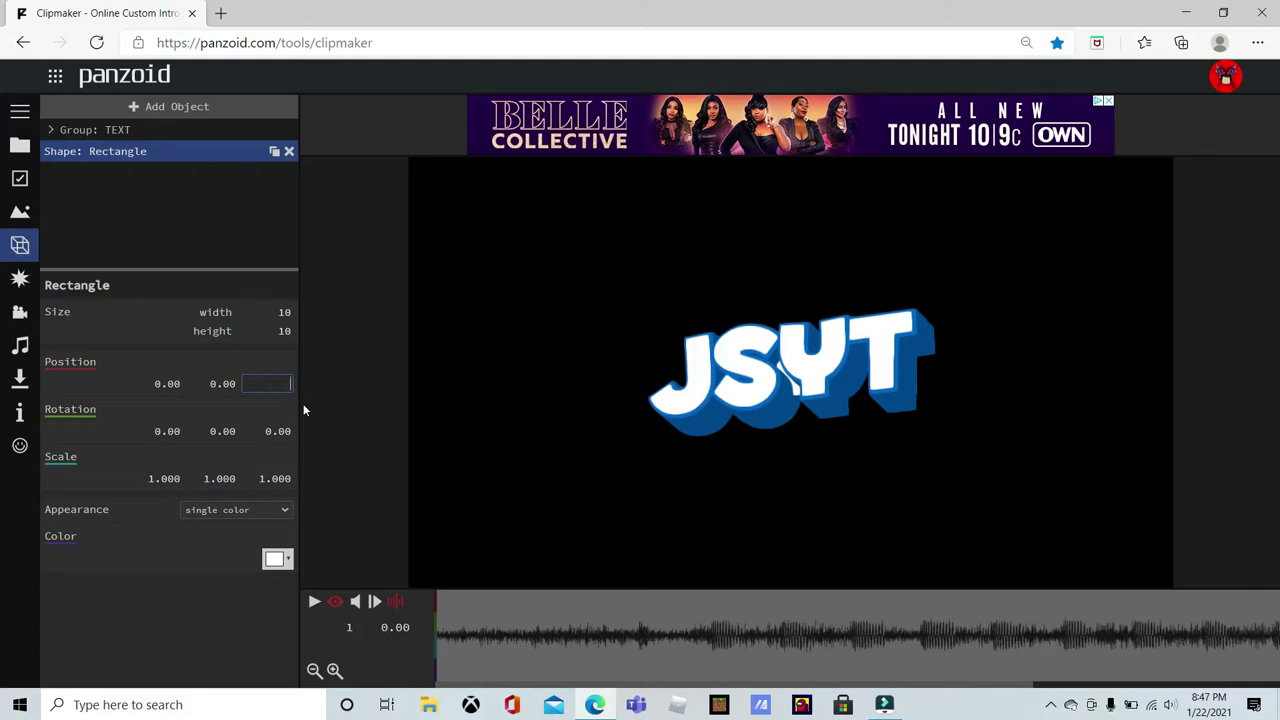
{"action": "type", "text": "00"}
{"action": "key", "text": "Return"}
{"action": "left_click", "coordinate": [335, 601]}
{"action": "left_click_drag", "start_coordinate": [594, 375], "coordinate": [762, 483]}
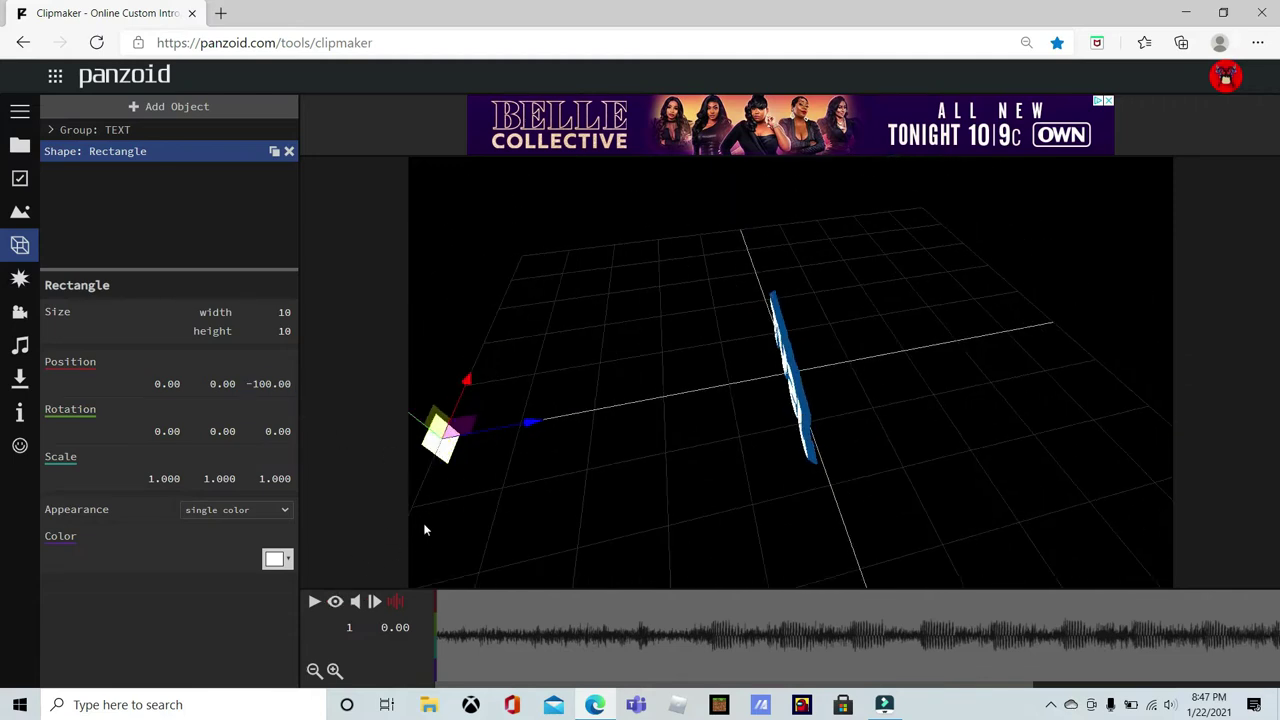
{"action": "left_click", "coordinate": [336, 602]}
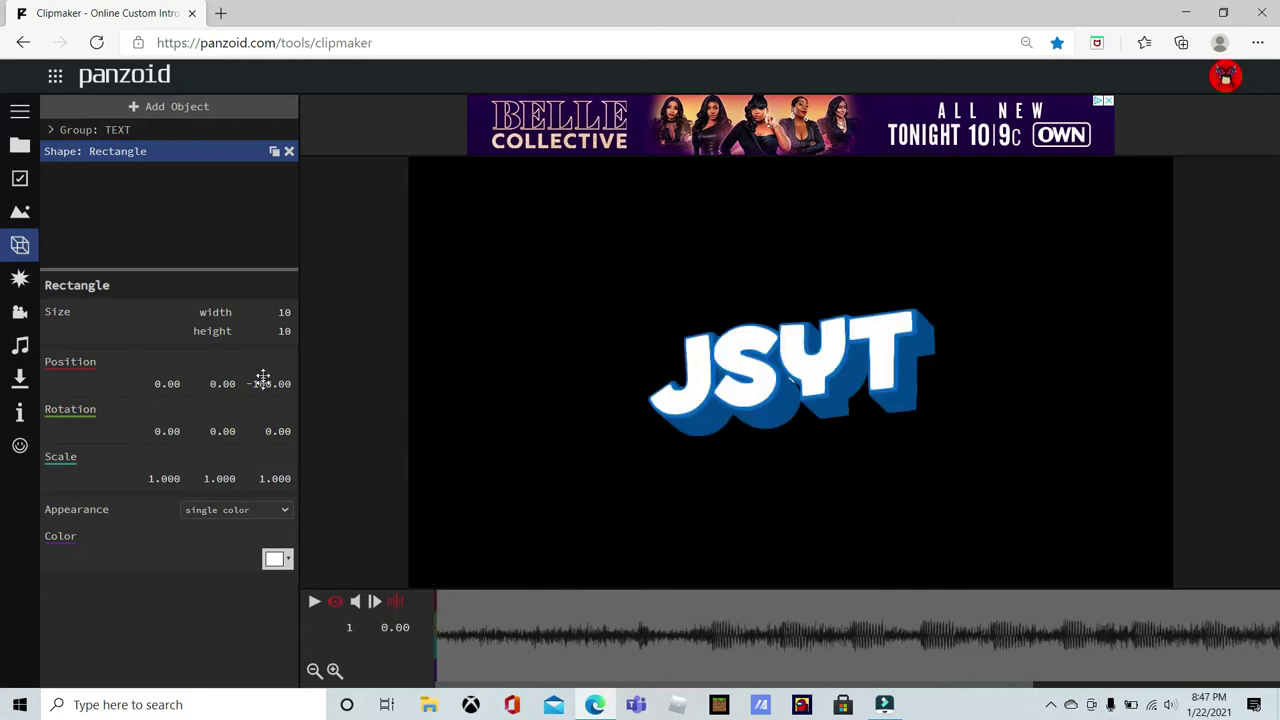
Set the rectangle's width and height to 1000 each so it fills the background.
{"action": "left_click", "coordinate": [282, 312]}
{"action": "type", "text": "1000"}
{"action": "left_click", "coordinate": [272, 324]}
{"action": "type", "text": "1000"}
{"action": "left_click", "coordinate": [131, 288]}
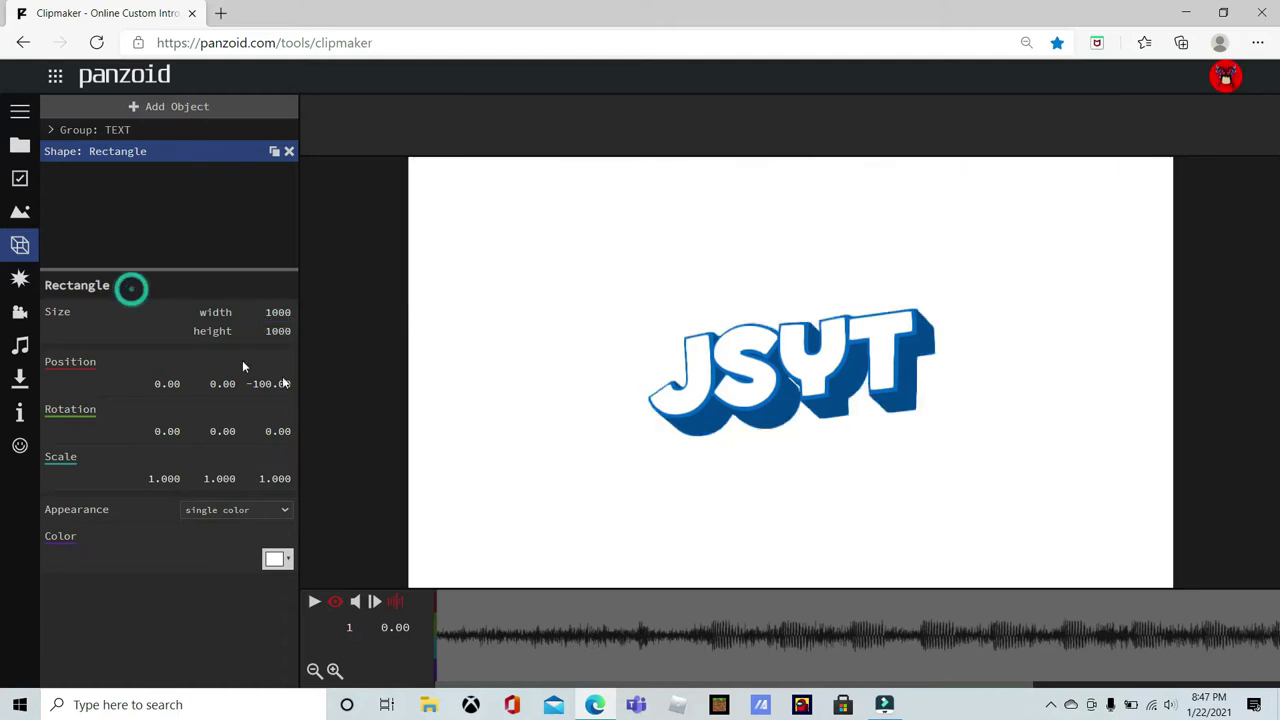
Change the background rectangle's color to blue #0083ff.
{"action": "left_click", "coordinate": [280, 560]}
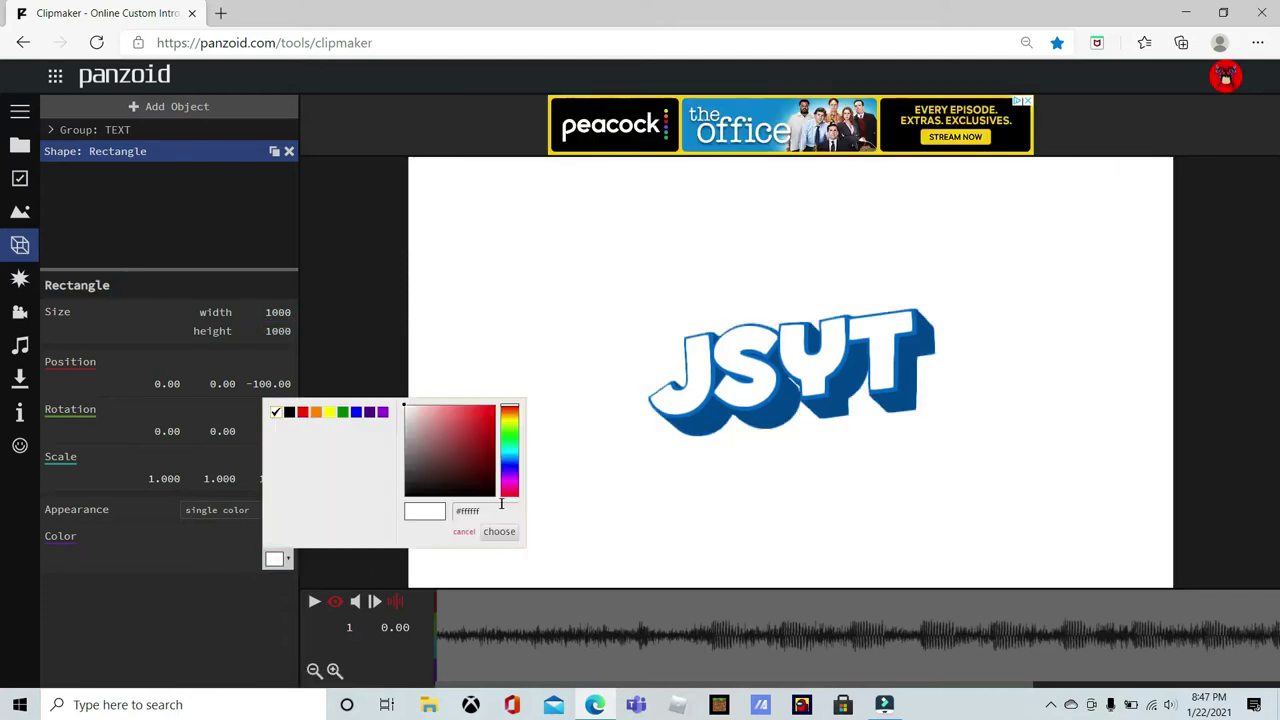
{"action": "left_click", "coordinate": [356, 411]}
{"action": "left_click", "coordinate": [483, 511]}
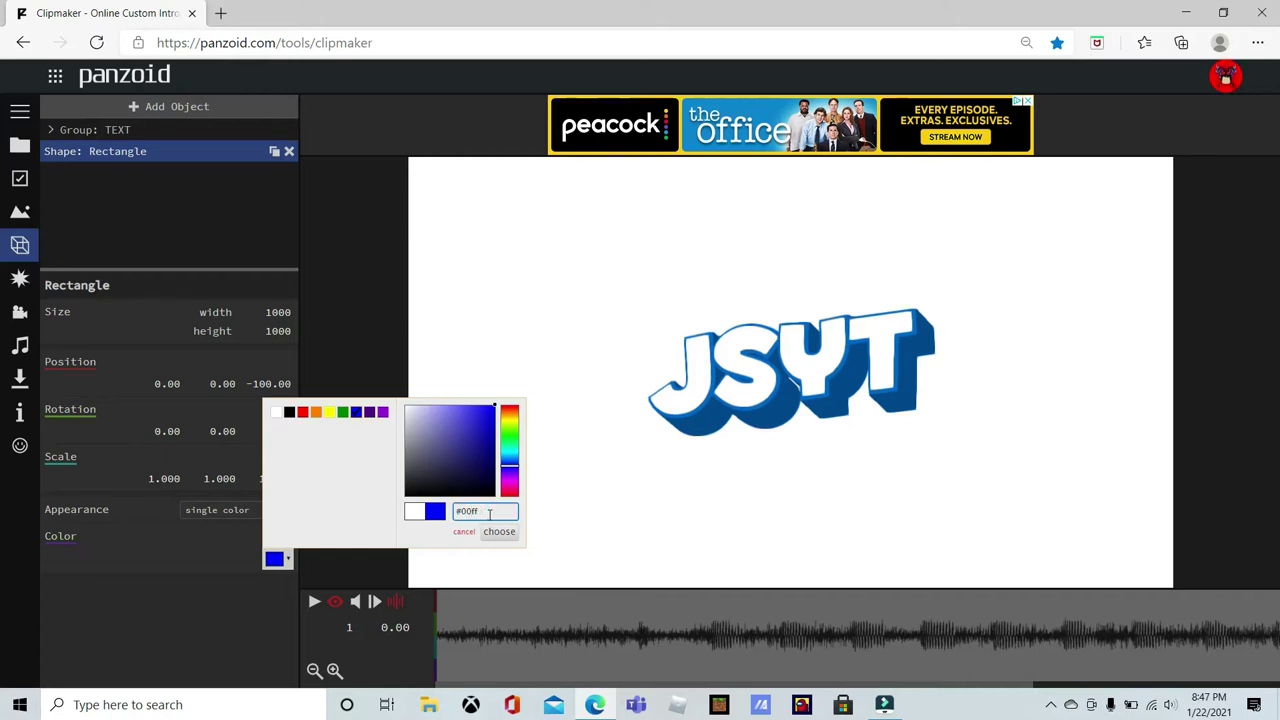
{"action": "type", "text": "88"}
{"action": "left_click", "coordinate": [423, 527]}
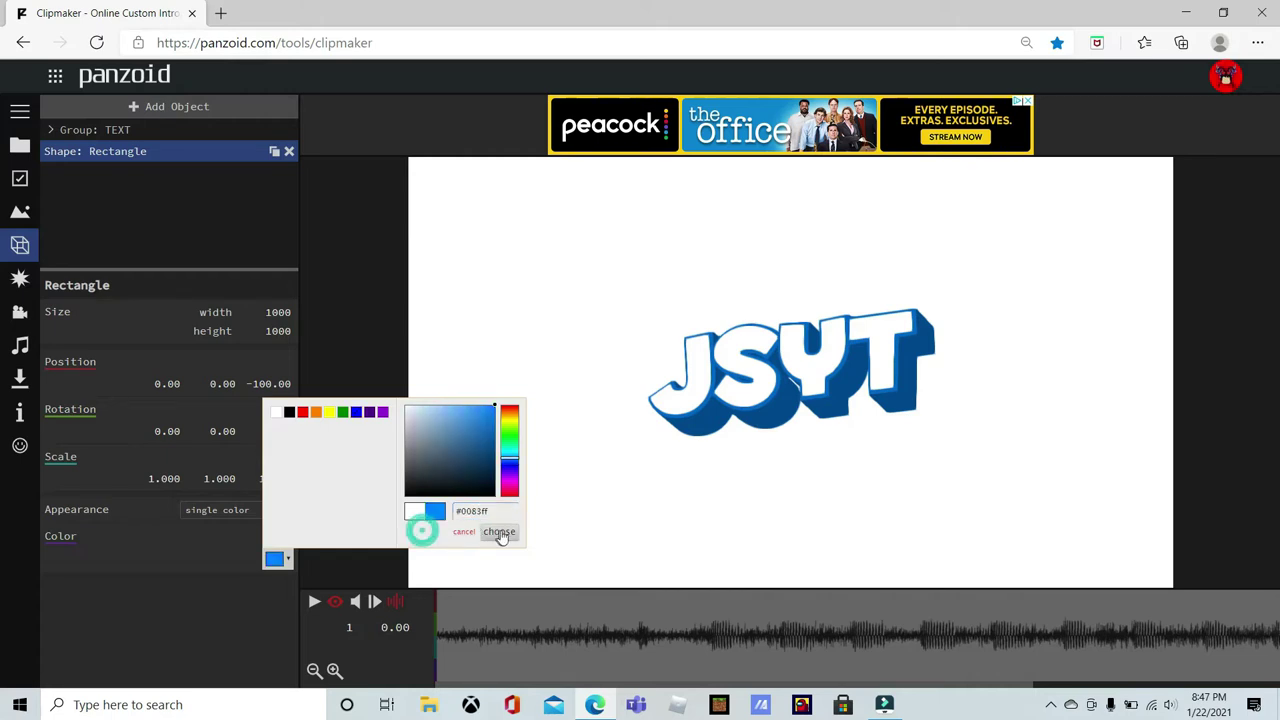
{"action": "left_click", "coordinate": [499, 531]}
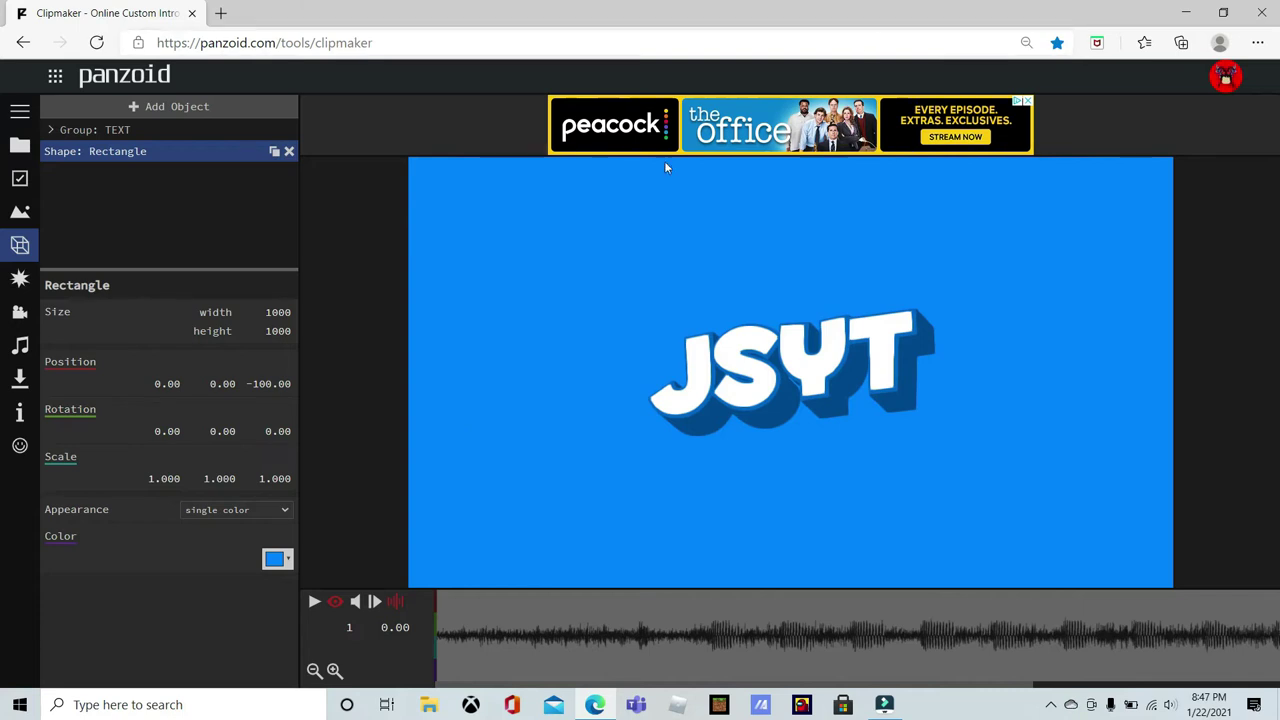
Add a Shutter effect to the clip.
{"action": "left_click", "coordinate": [19, 278]}
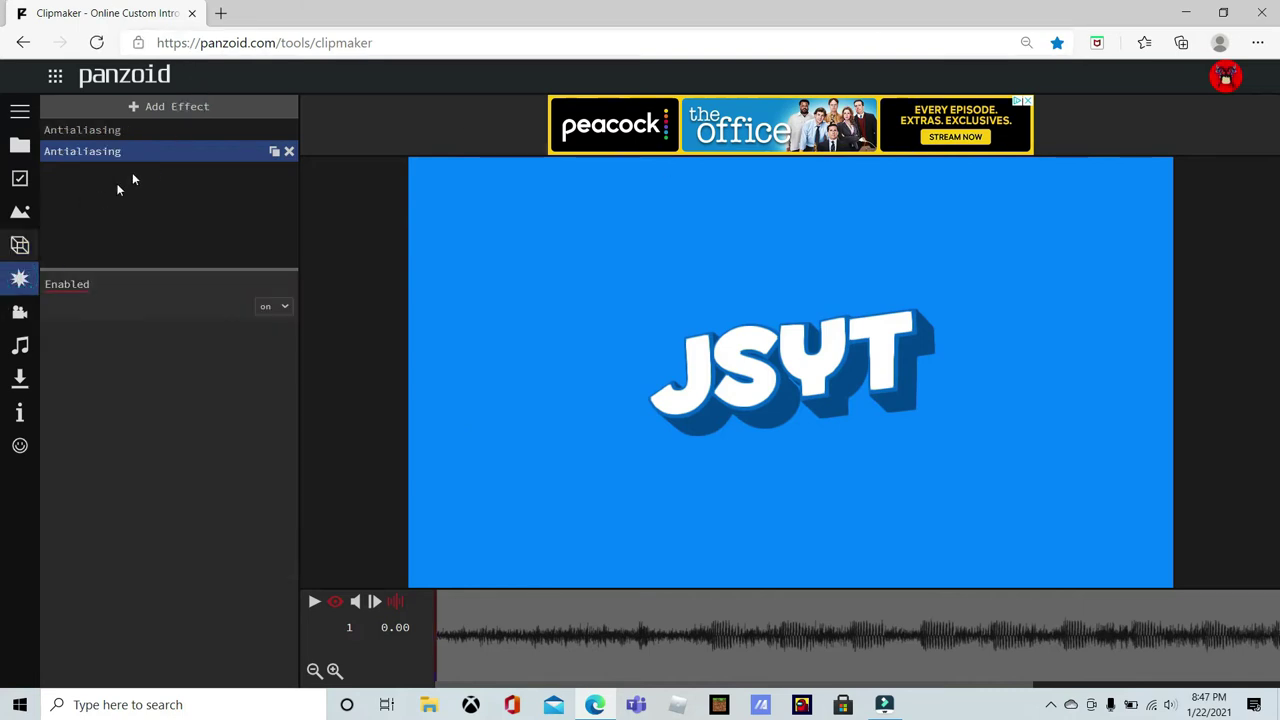
{"action": "left_click", "coordinate": [196, 107]}
{"action": "scroll", "coordinate": [171, 348], "scroll_direction": "down", "scroll_amount": 5}
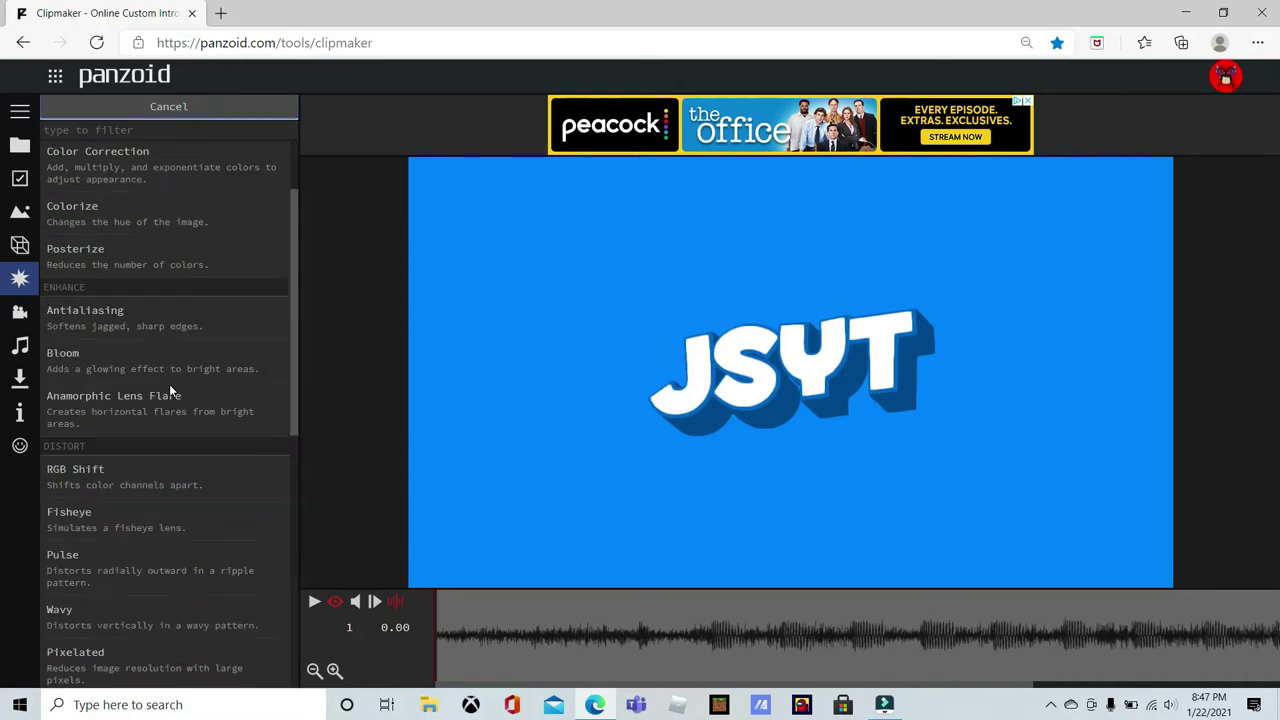
{"action": "scroll", "coordinate": [165, 374], "scroll_direction": "down", "scroll_amount": 3}
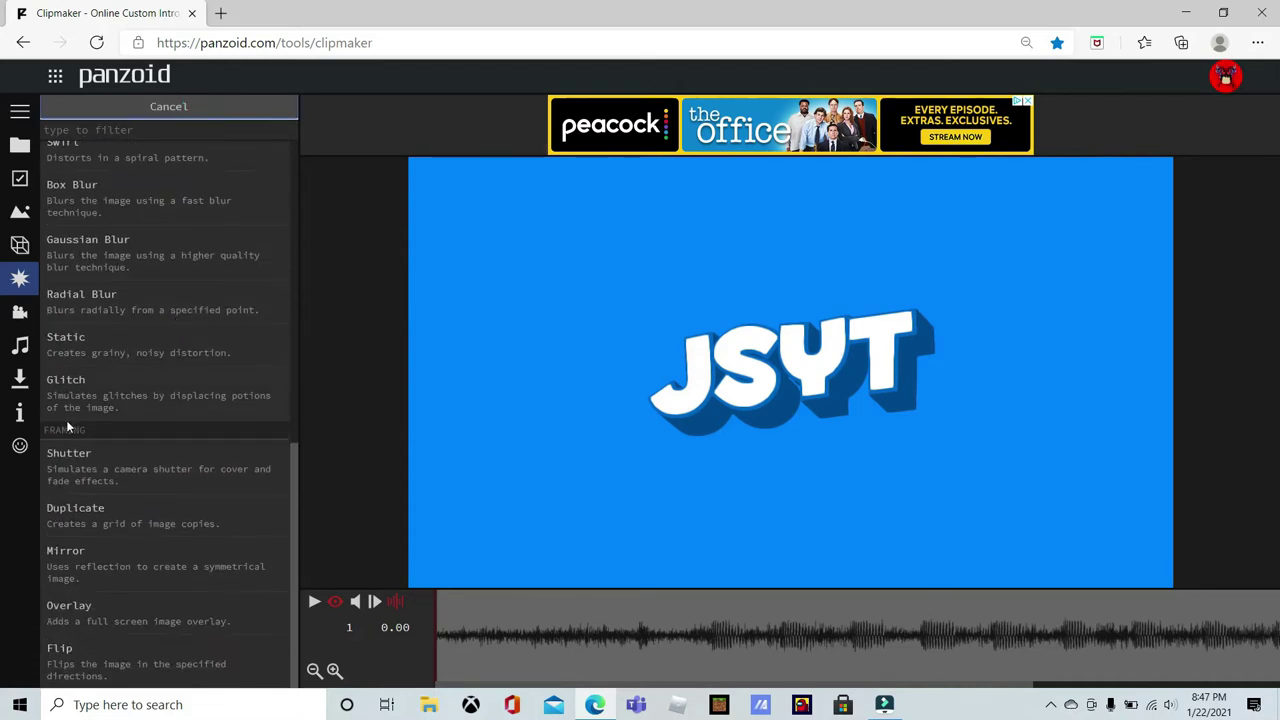
{"action": "double_click", "coordinate": [53, 426]}
{"action": "left_click", "coordinate": [128, 434]}
{"action": "left_click", "coordinate": [68, 453]}
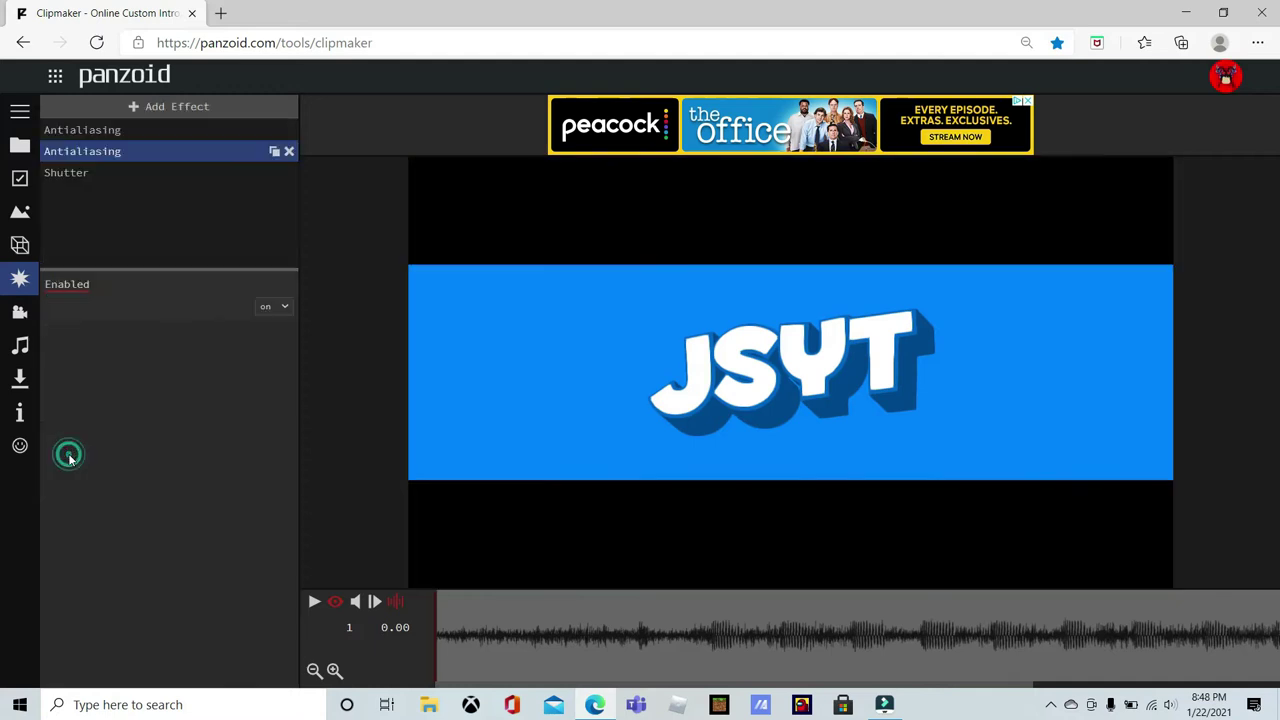
Set the Shutter effect's cover to 0.09 for thin black bars above and below the picture.
{"action": "left_click", "coordinate": [183, 174]}
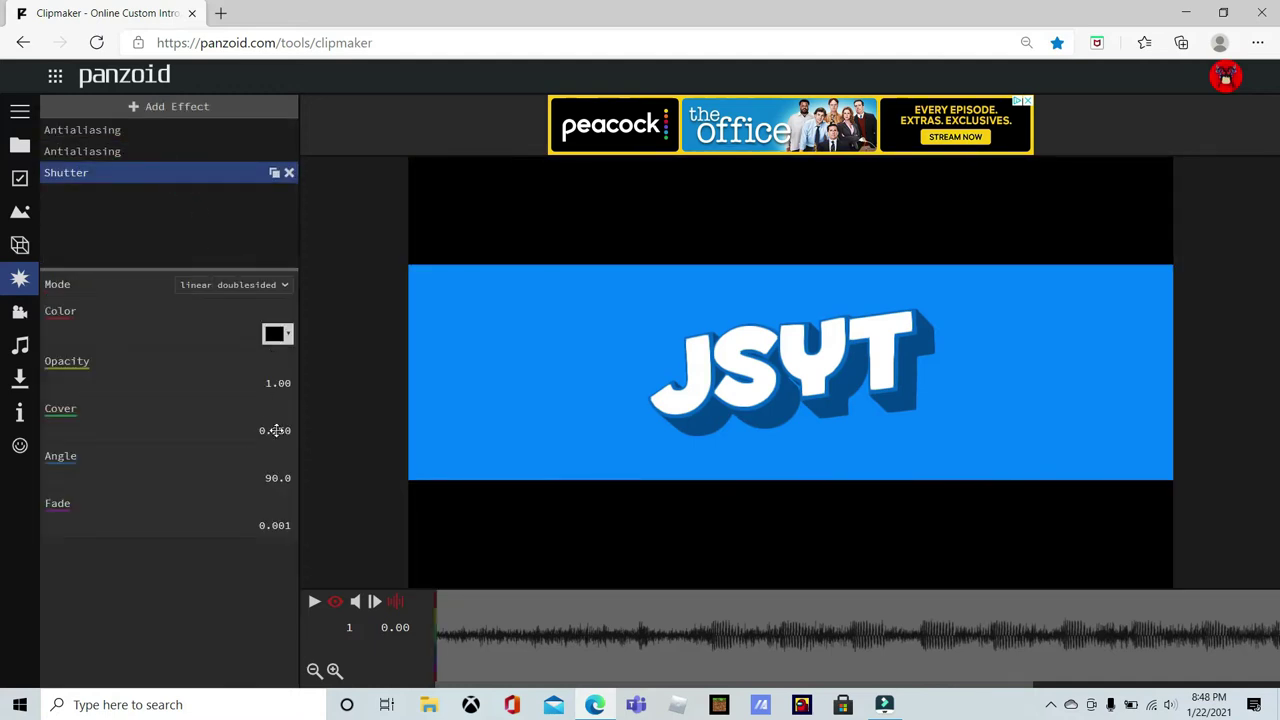
{"action": "left_click_drag", "start_coordinate": [270, 425], "coordinate": [263, 418]}
{"action": "double_click", "coordinate": [271, 432]}
{"action": "key", "text": "BackSpace"}
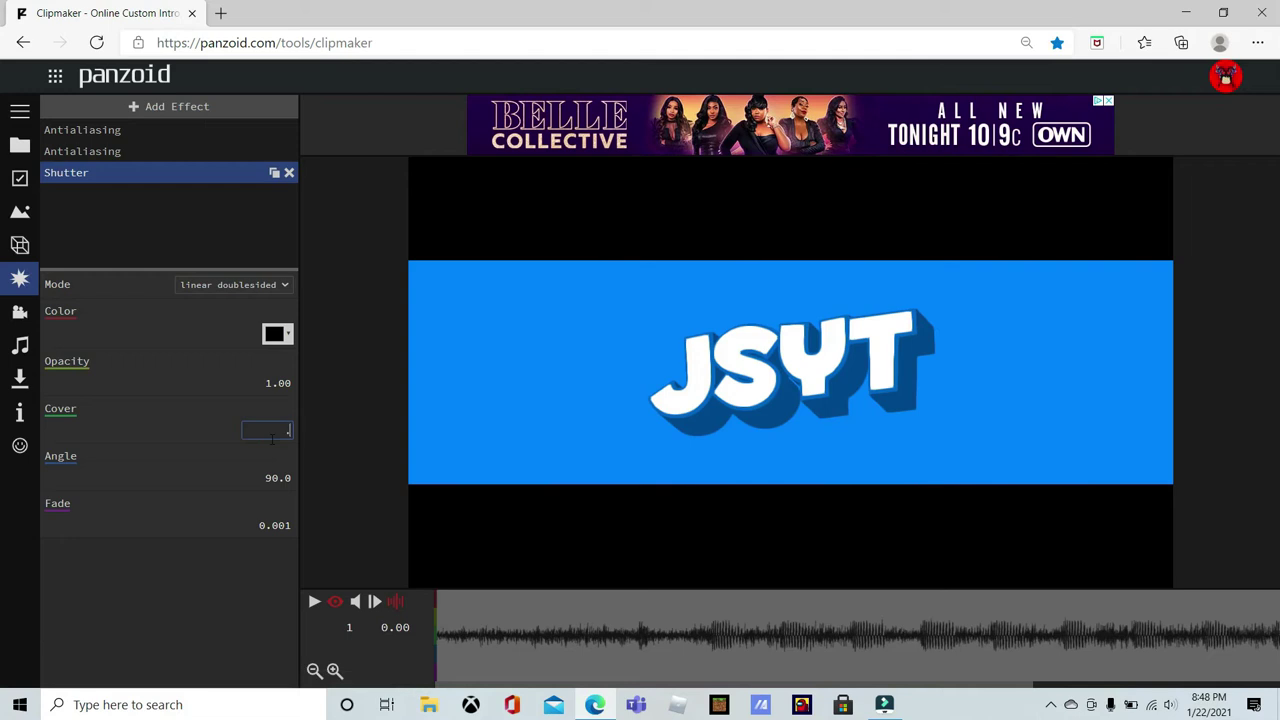
{"action": "type", "text": ".05"}
{"action": "key", "text": "Return"}
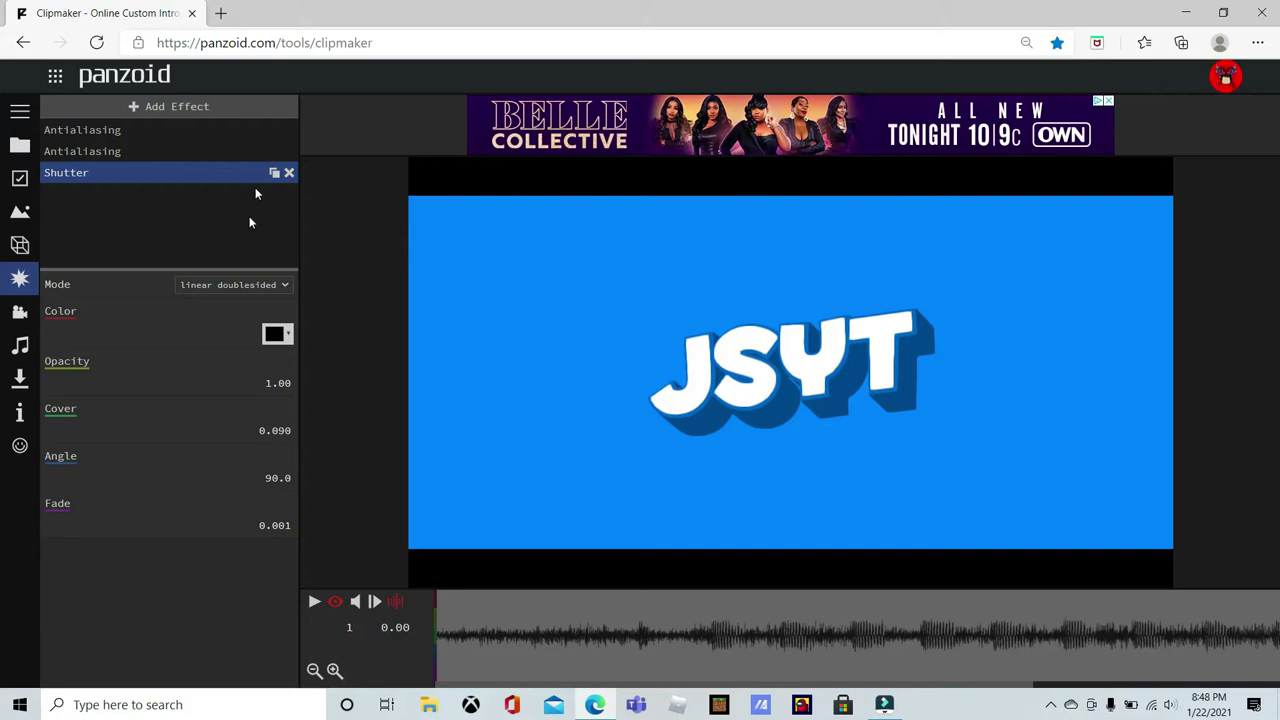
Duplicate the blue background rectangle and view the copy in the 3D scene.
{"action": "left_click", "coordinate": [19, 245]}
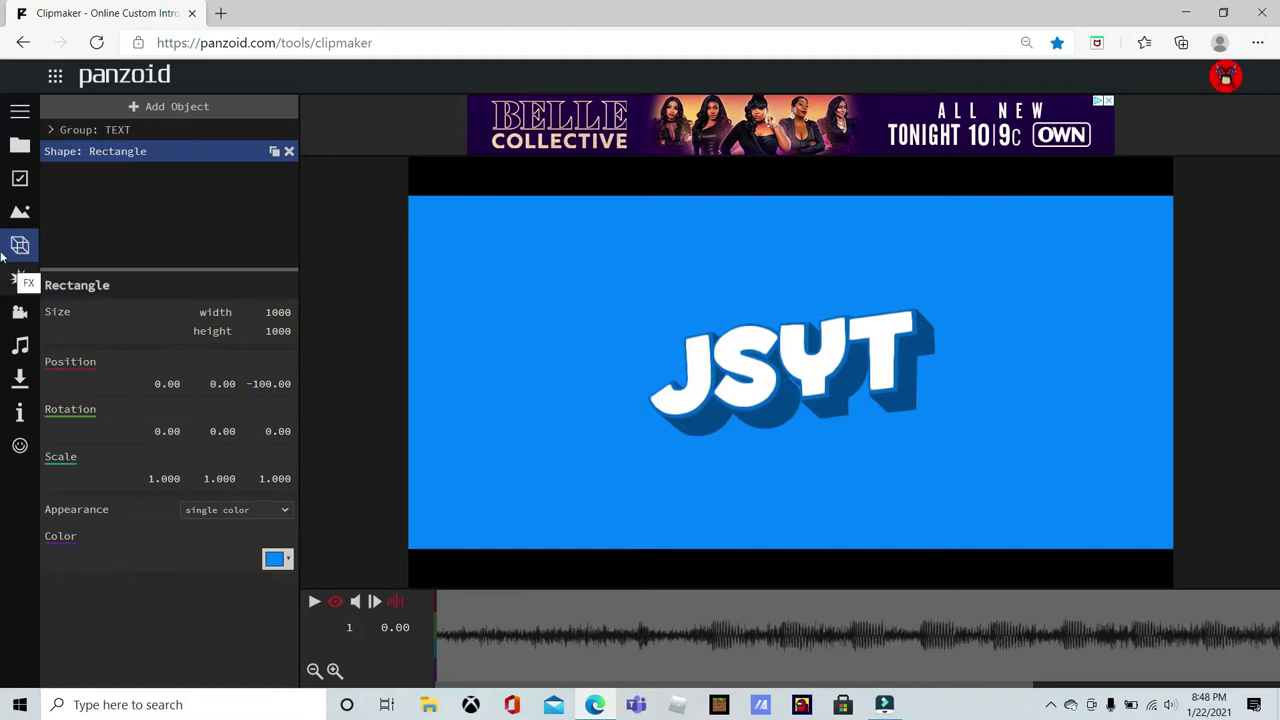
{"action": "left_click", "coordinate": [275, 152]}
{"action": "left_click", "coordinate": [205, 172]}
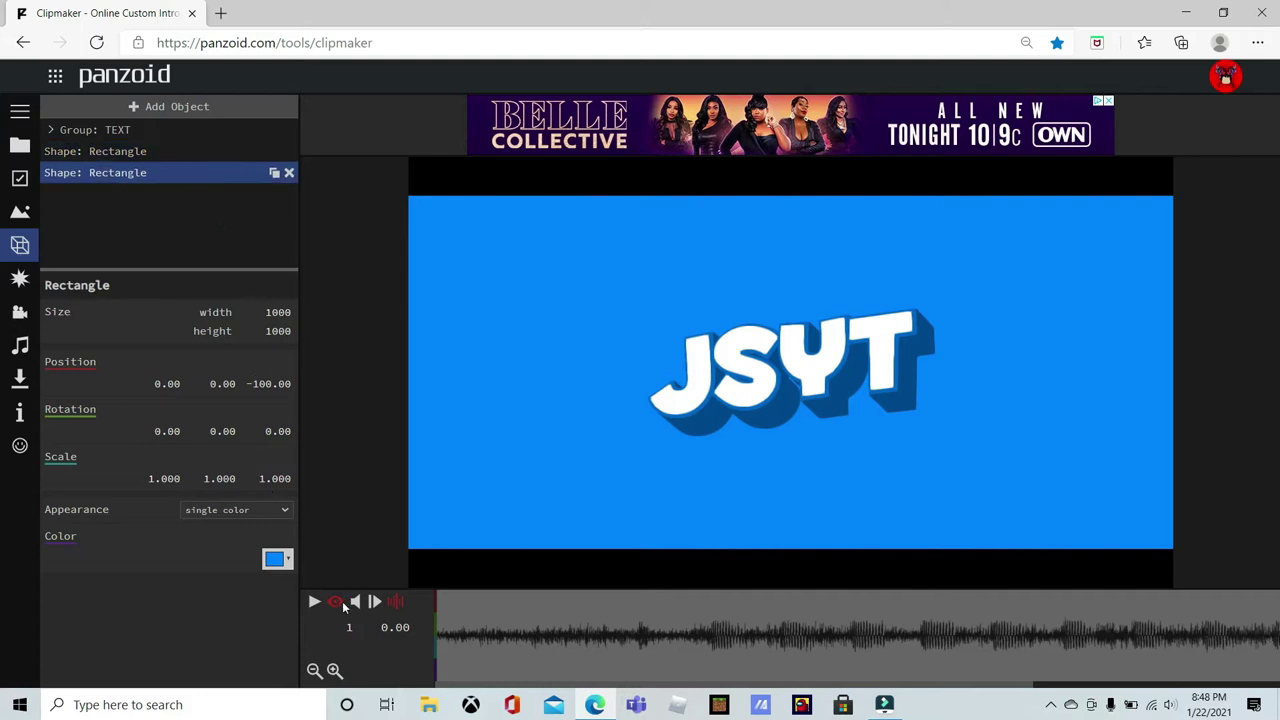
{"action": "left_click", "coordinate": [340, 602]}
{"action": "left_click_drag", "start_coordinate": [585, 391], "coordinate": [457, 369]}
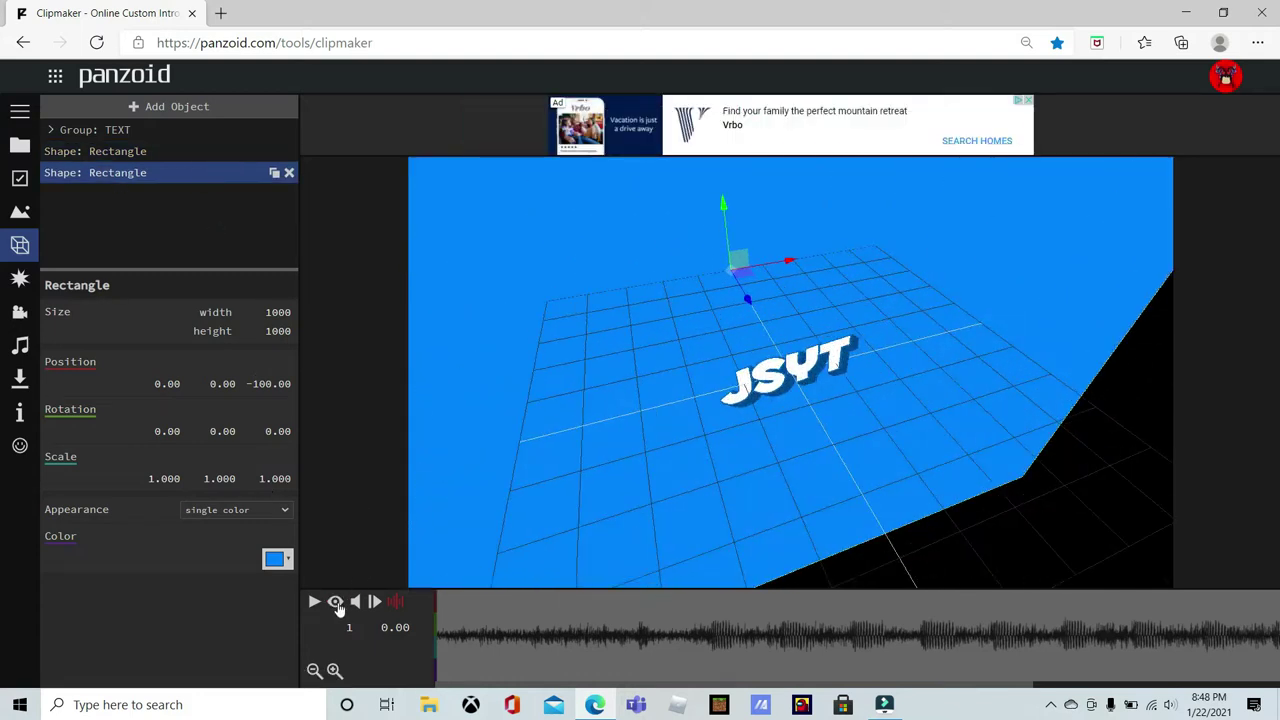
{"action": "left_click", "coordinate": [336, 603]}
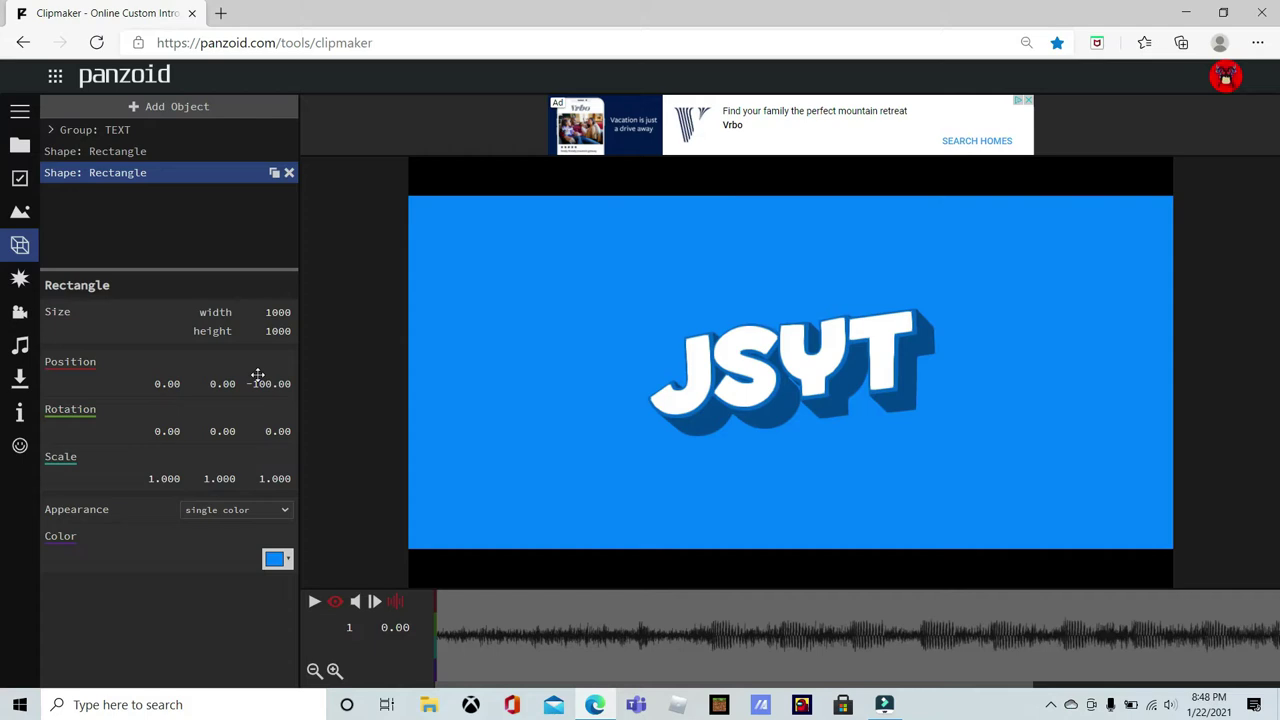
Set the duplicate rectangle's Z position to -99 and check its placement in the 3D scene.
{"action": "left_click", "coordinate": [258, 373]}
{"action": "left_click", "coordinate": [286, 172]}
{"action": "left_click", "coordinate": [193, 182]}
{"action": "left_click", "coordinate": [268, 383]}
{"action": "key", "text": "BackSpace"}
{"action": "type", "text": "-99"}
{"action": "key", "text": "Return"}
{"action": "left_click", "coordinate": [335, 601]}
{"action": "left_click_drag", "start_coordinate": [550, 406], "coordinate": [741, 427]}
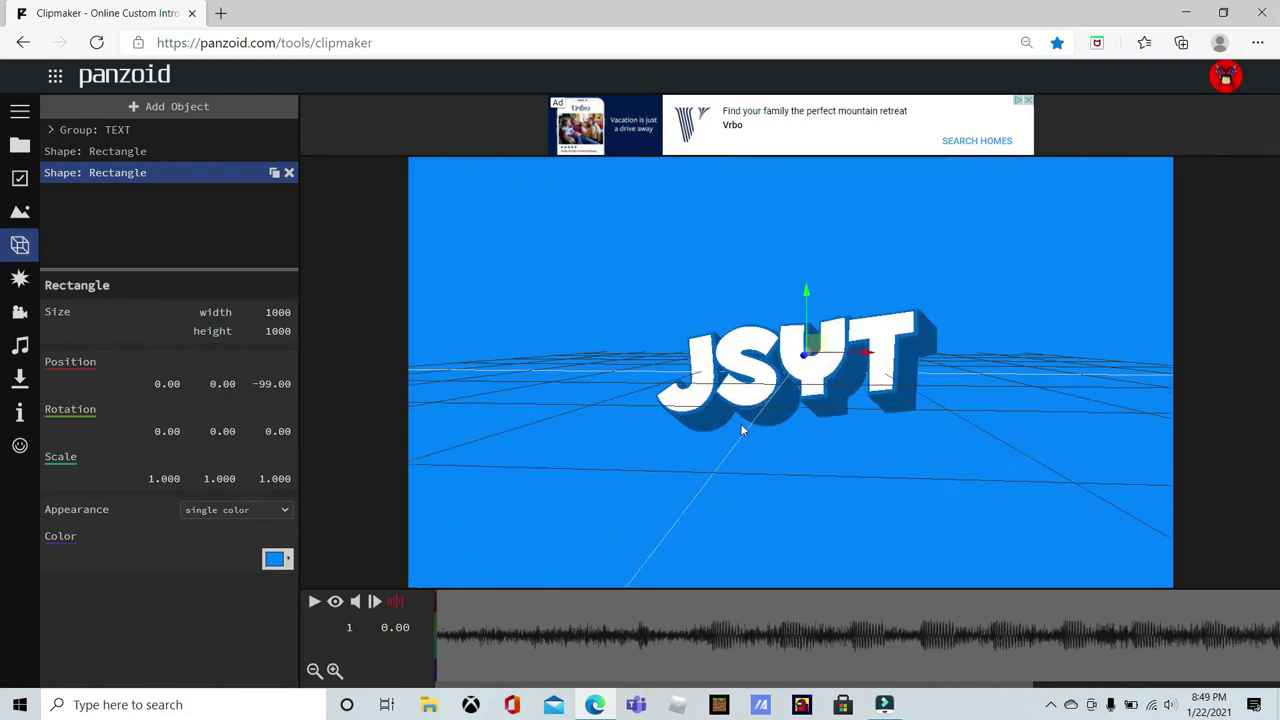
{"action": "left_click", "coordinate": [336, 601]}
Switch the duplicate rectangle's appearance to custom, with roughness and metalness at 0.
{"action": "left_click", "coordinate": [271, 511]}
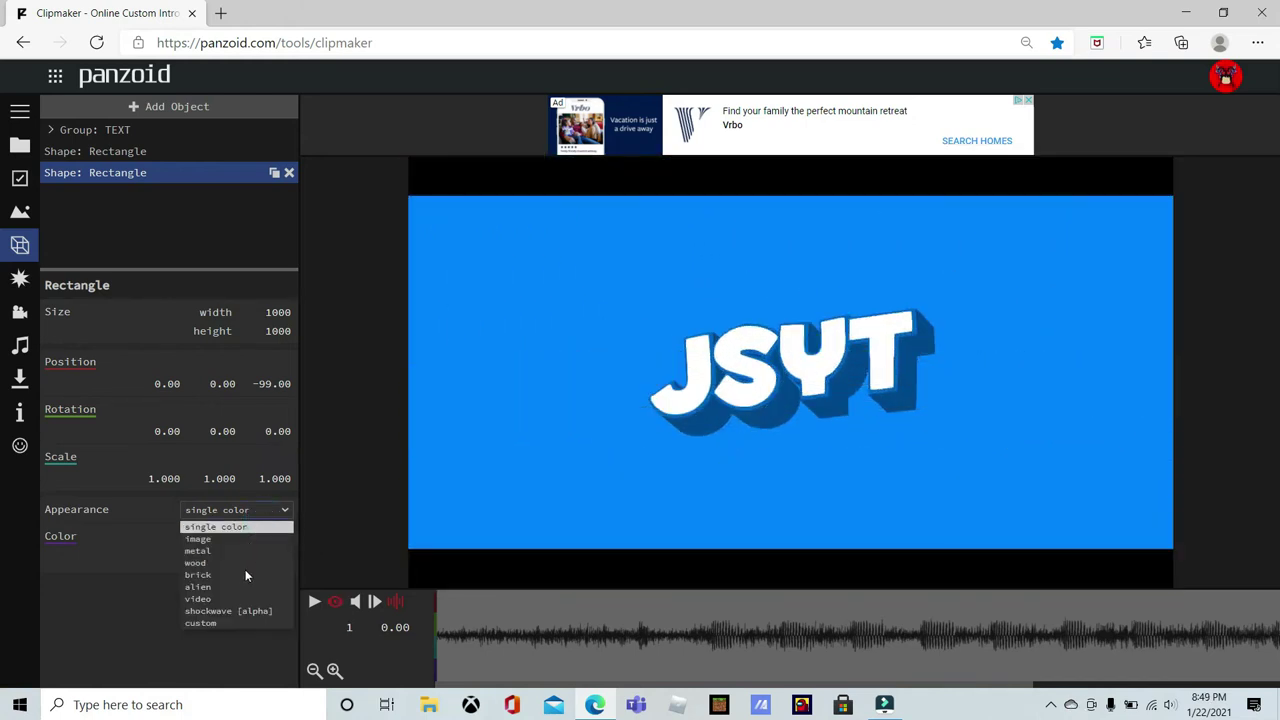
{"action": "left_click", "coordinate": [234, 624]}
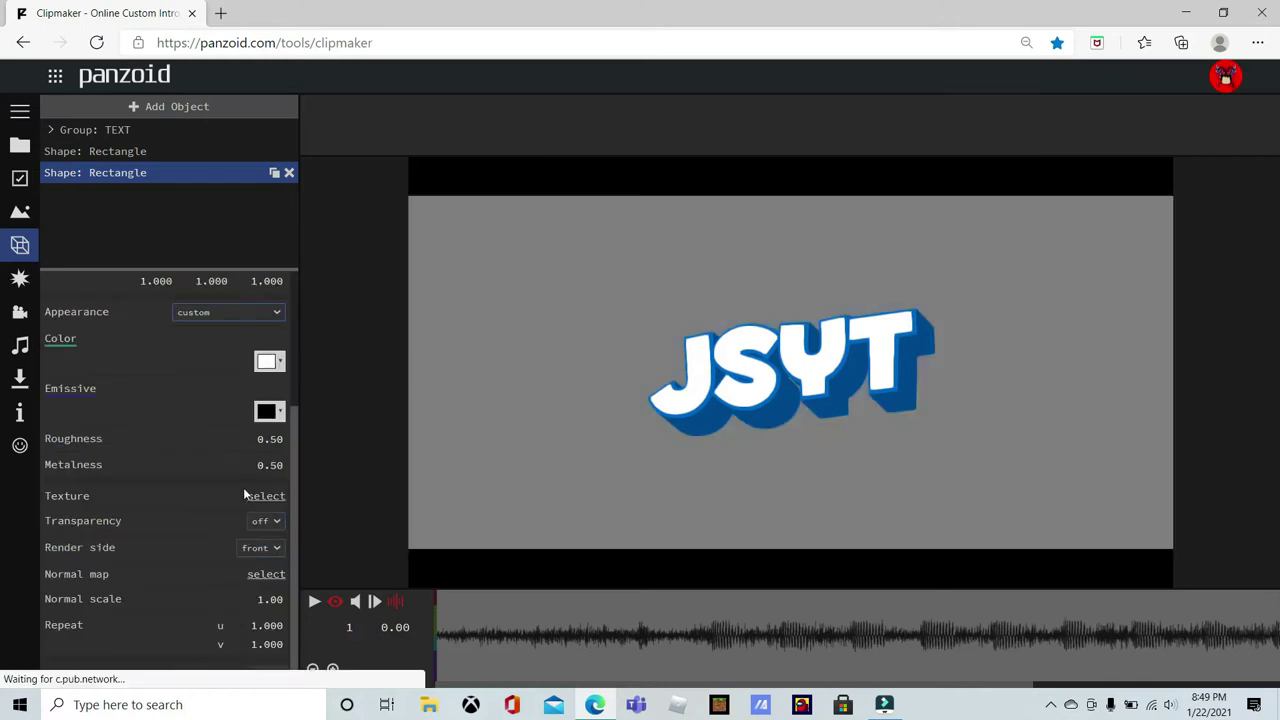
{"action": "mouse_move", "coordinate": [260, 458]}
{"action": "left_mouse_down"}
{"action": "mouse_move", "coordinate": [254, 447]}
{"action": "mouse_move", "coordinate": [244, 465]}
{"action": "left_mouse_up"}
{"action": "left_click", "coordinate": [262, 521]}
{"action": "left_click", "coordinate": [262, 550]}
{"action": "left_click", "coordinate": [274, 521]}
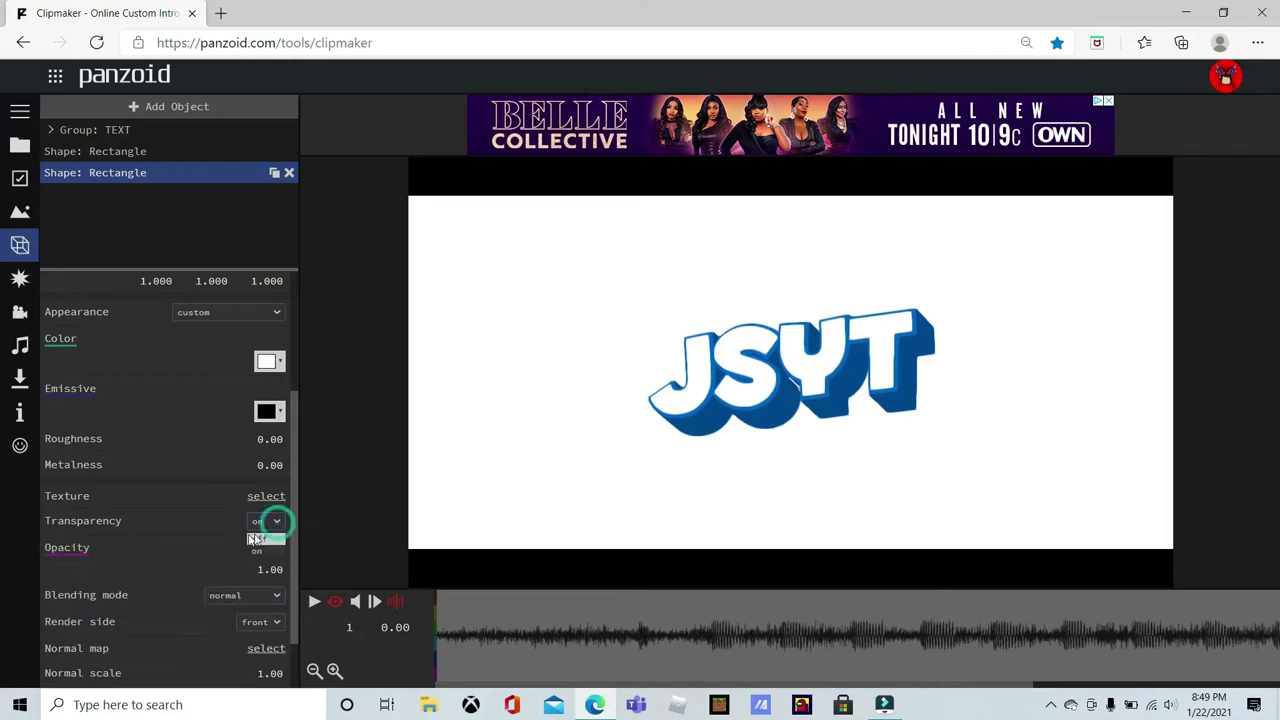
{"action": "left_click", "coordinate": [251, 534]}
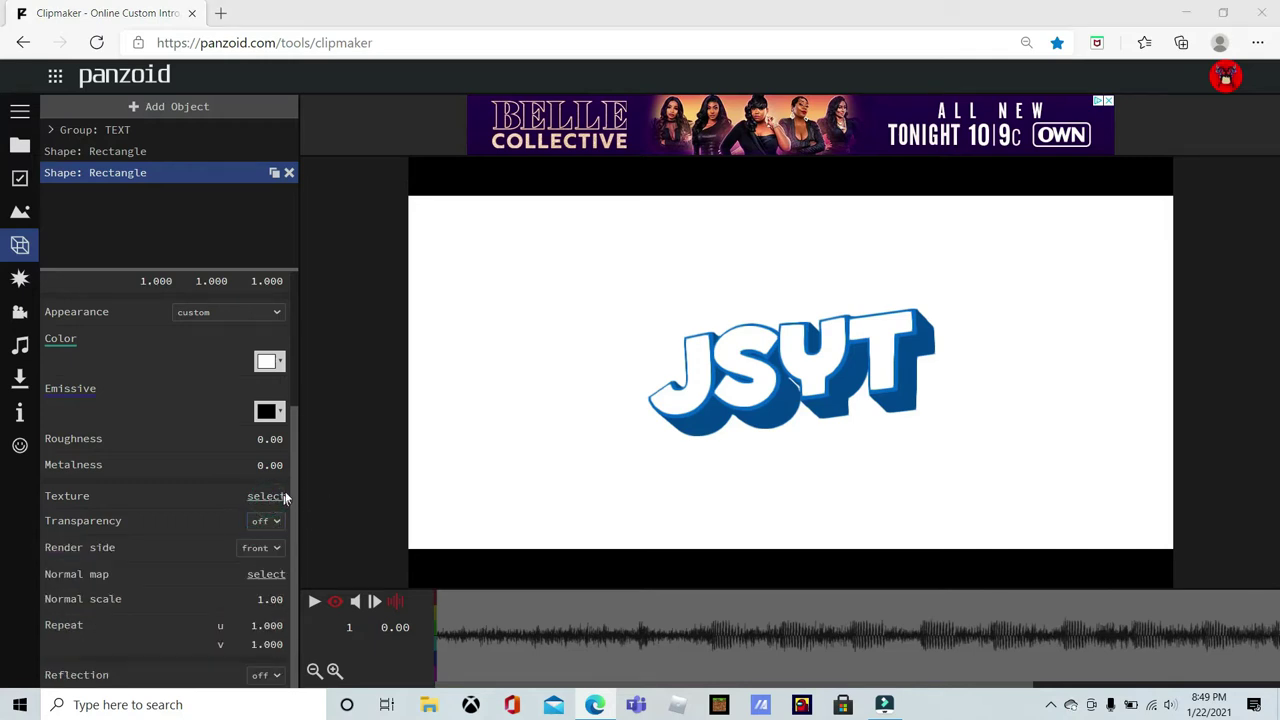
Load the image "cool blue by samhom" from the PARTICLES folder in Downloads as the duplicate rectangle's texture.
{"action": "left_click", "coordinate": [284, 498]}
{"action": "left_click", "coordinate": [80, 150]}
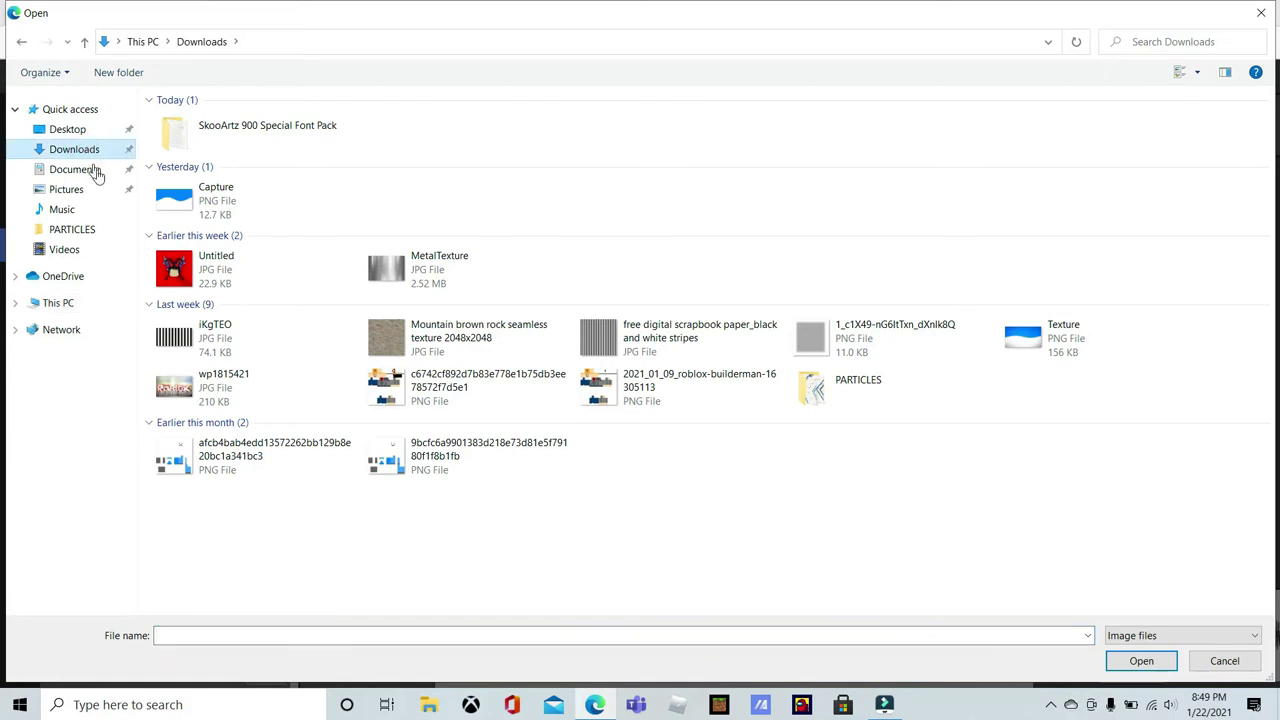
{"action": "left_click", "coordinate": [828, 401]}
{"action": "double_click", "coordinate": [828, 401]}
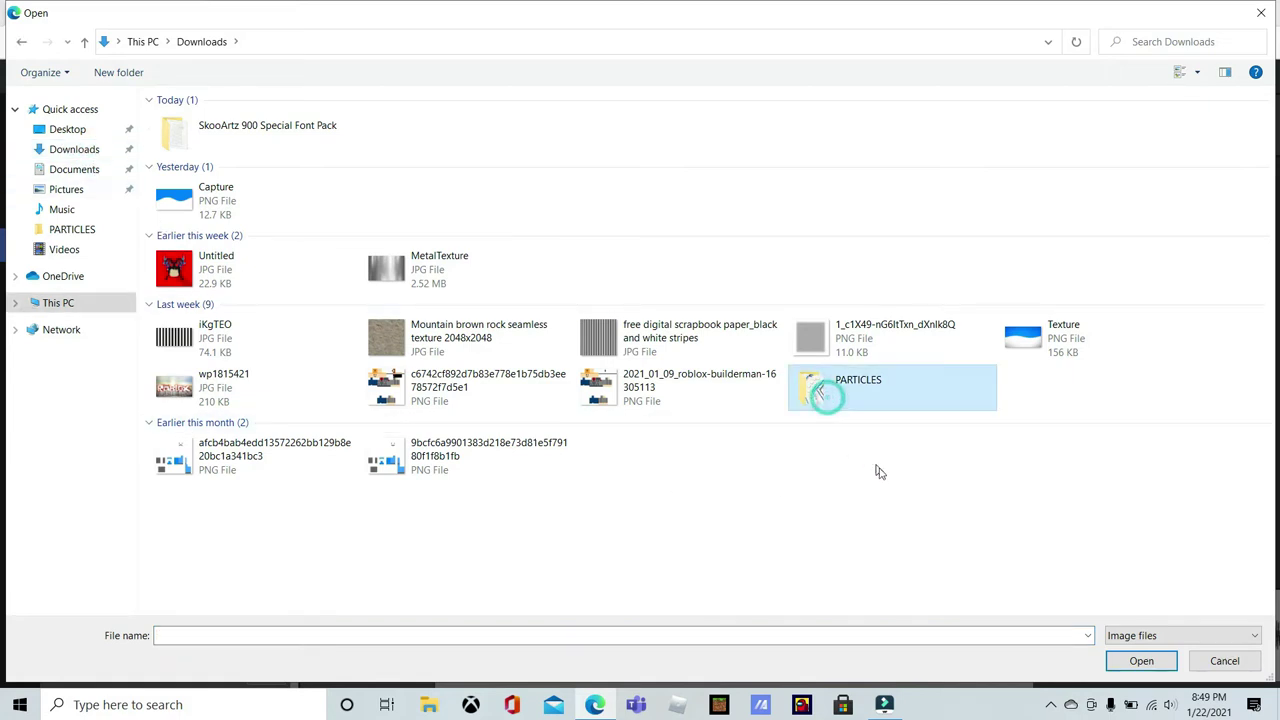
{"action": "mouse_move", "coordinate": [507, 176]}
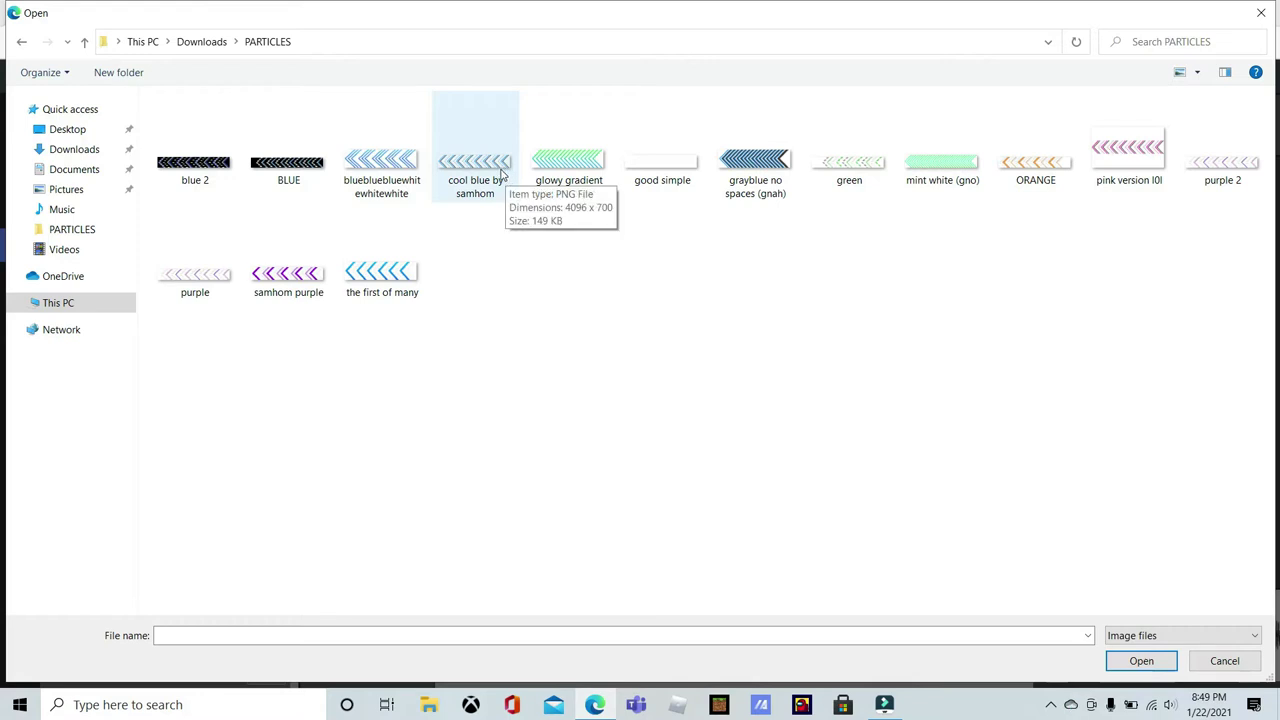
{"action": "left_click", "coordinate": [502, 175]}
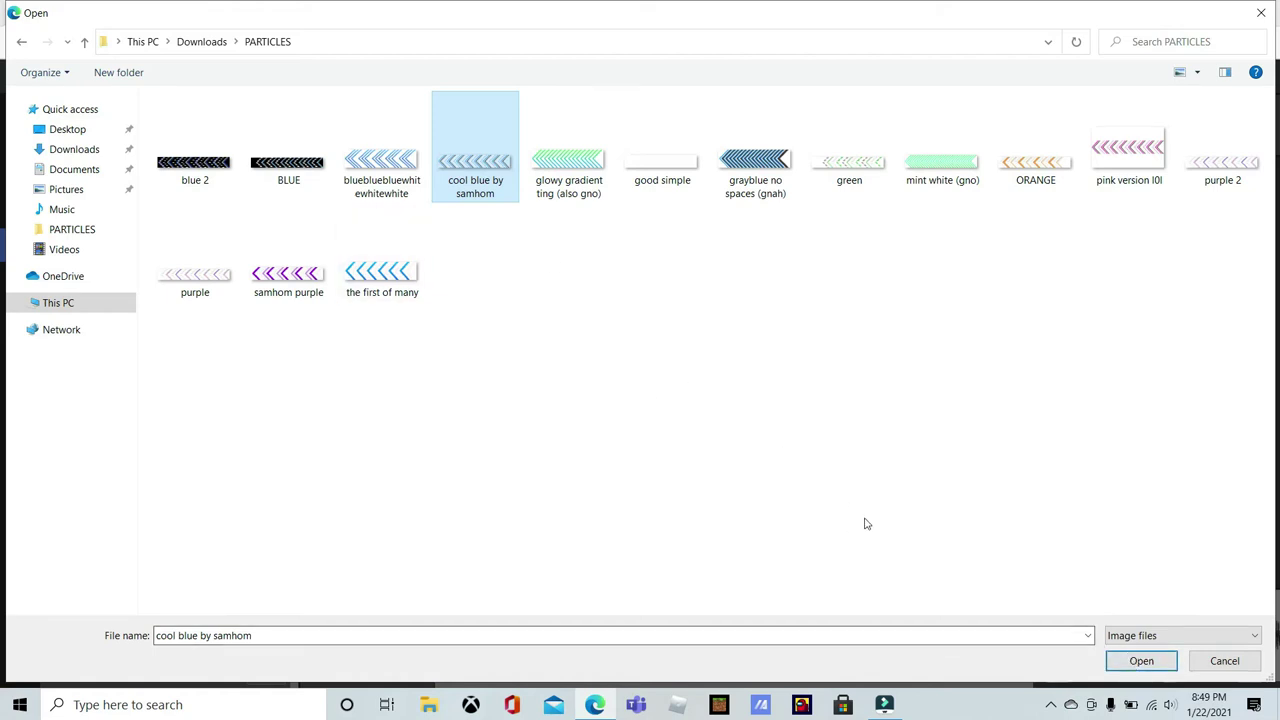
{"action": "left_click", "coordinate": [1145, 665]}
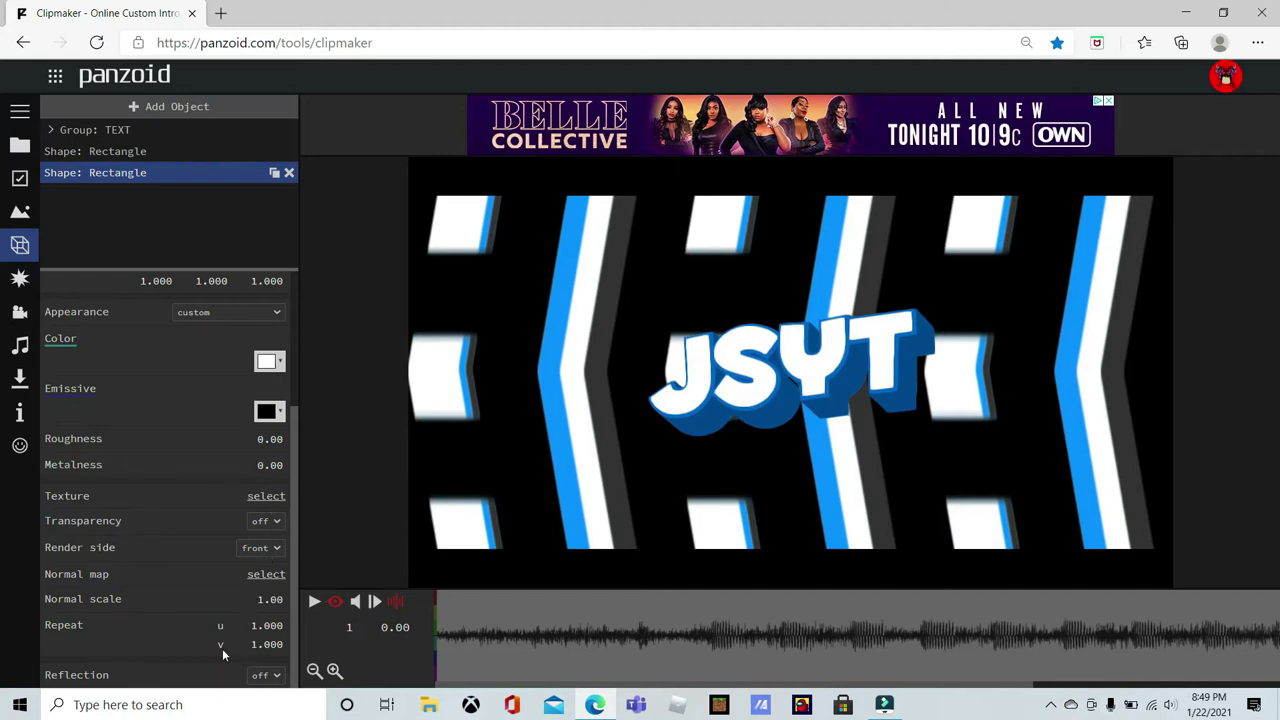
Set the arrow-textured rectangle's texture repeat v to 3 and check the pattern in the 3D scene.
{"action": "left_click", "coordinate": [255, 645]}
{"action": "key", "text": "BackSpace"}
{"action": "key", "text": "Return"}
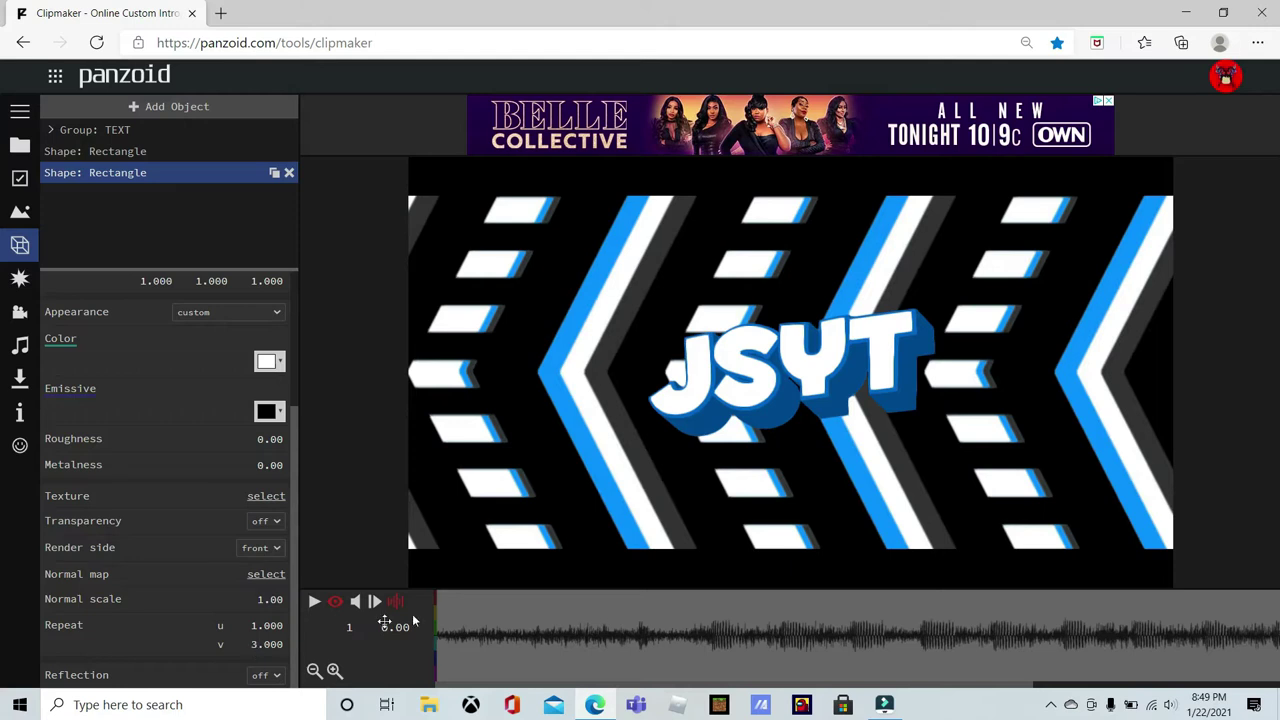
{"action": "left_click", "coordinate": [335, 601]}
{"action": "left_click_drag", "start_coordinate": [600, 470], "coordinate": [767, 489]}
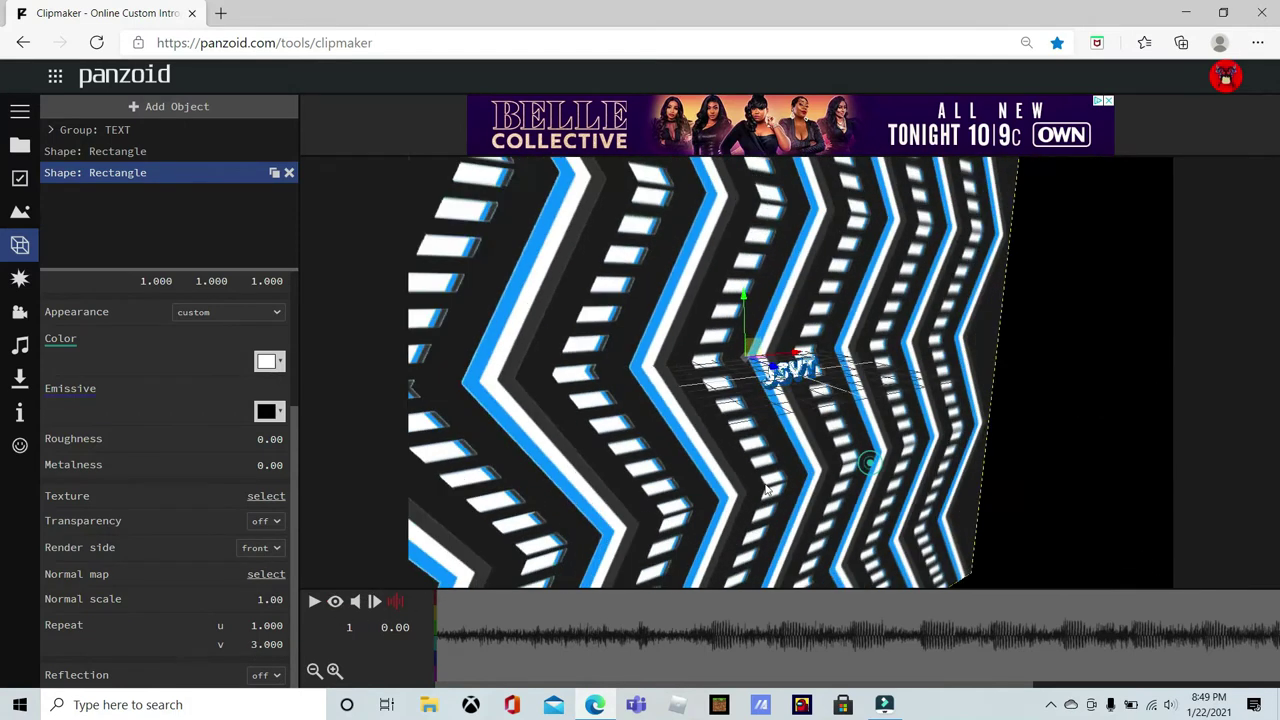
Try a texture repeat v of 1 on the arrow-textured rectangle and set it back to 3.
{"action": "left_click", "coordinate": [253, 645]}
{"action": "type", "text": "1"}
{"action": "key", "text": "Return"}
{"action": "left_click_drag", "start_coordinate": [914, 493], "coordinate": [949, 526]}
{"action": "left_click", "coordinate": [270, 643]}
{"action": "type", "text": "3"}
{"action": "key", "text": "Return"}
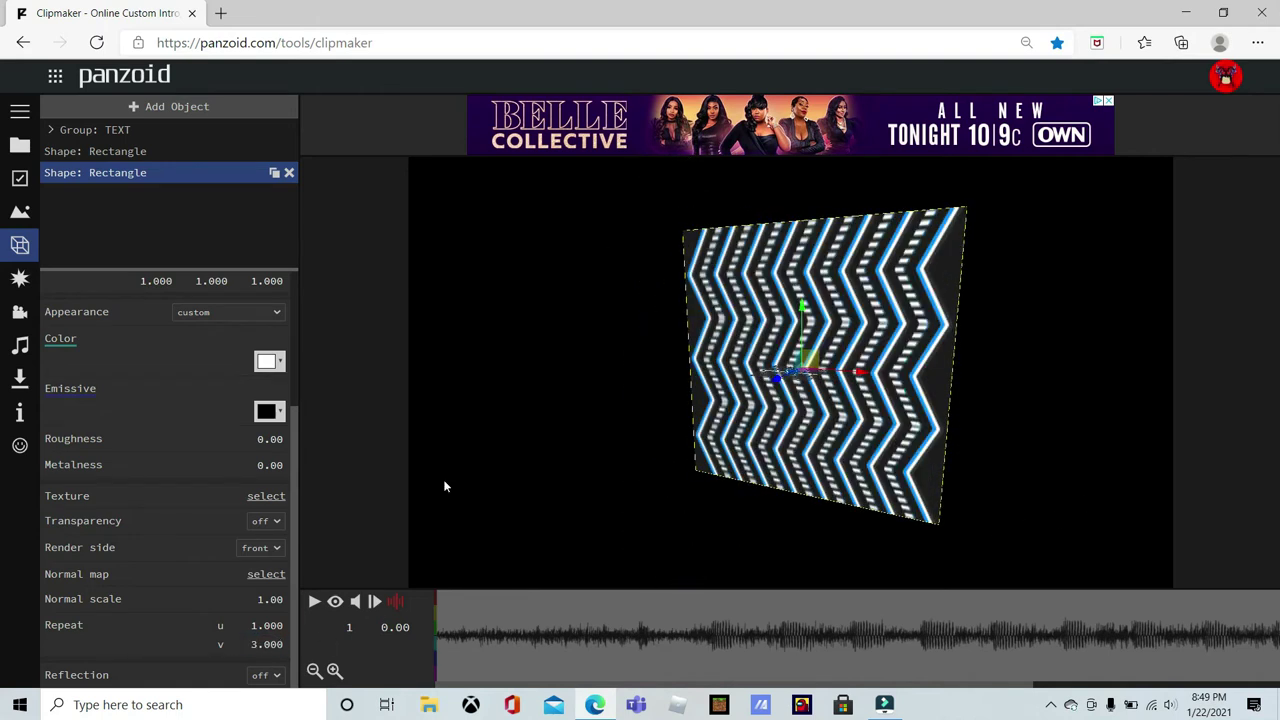
Return to the camera view and set the arrow-textured rectangle's height to 800.
{"action": "left_click", "coordinate": [334, 602]}
{"action": "scroll", "coordinate": [109, 526], "scroll_direction": "up", "scroll_amount": 3}
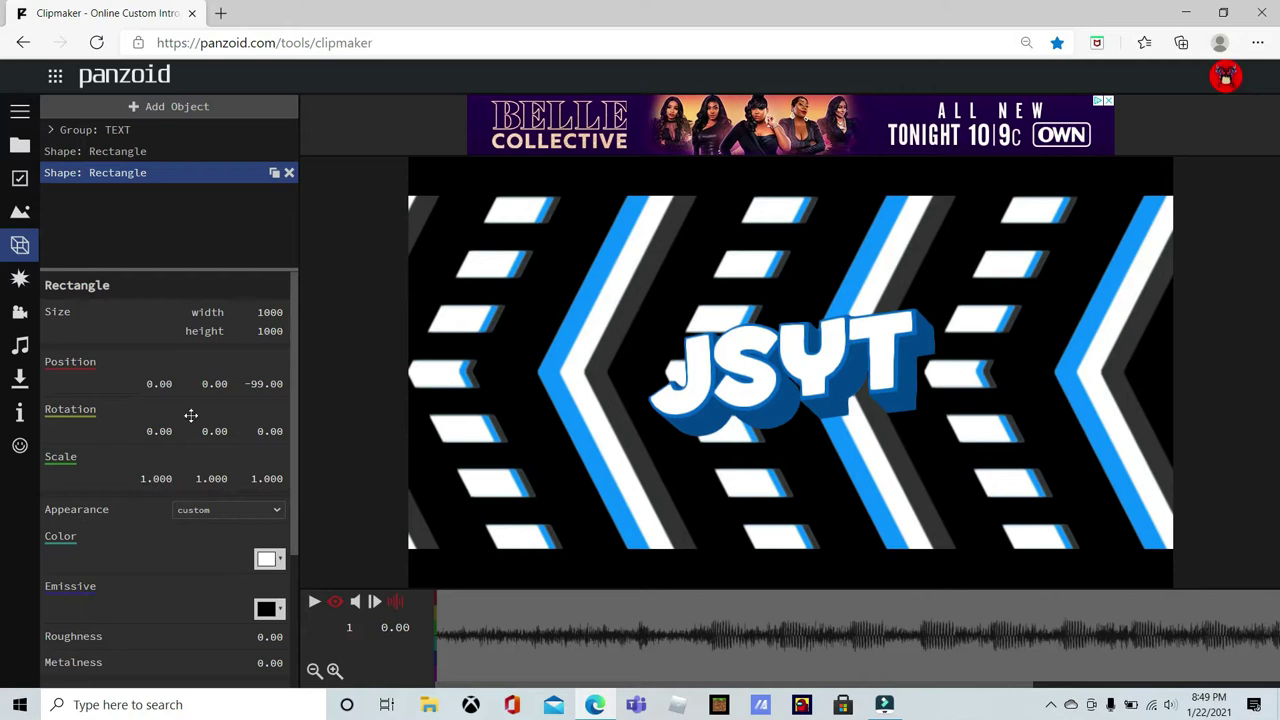
{"action": "left_click", "coordinate": [249, 332]}
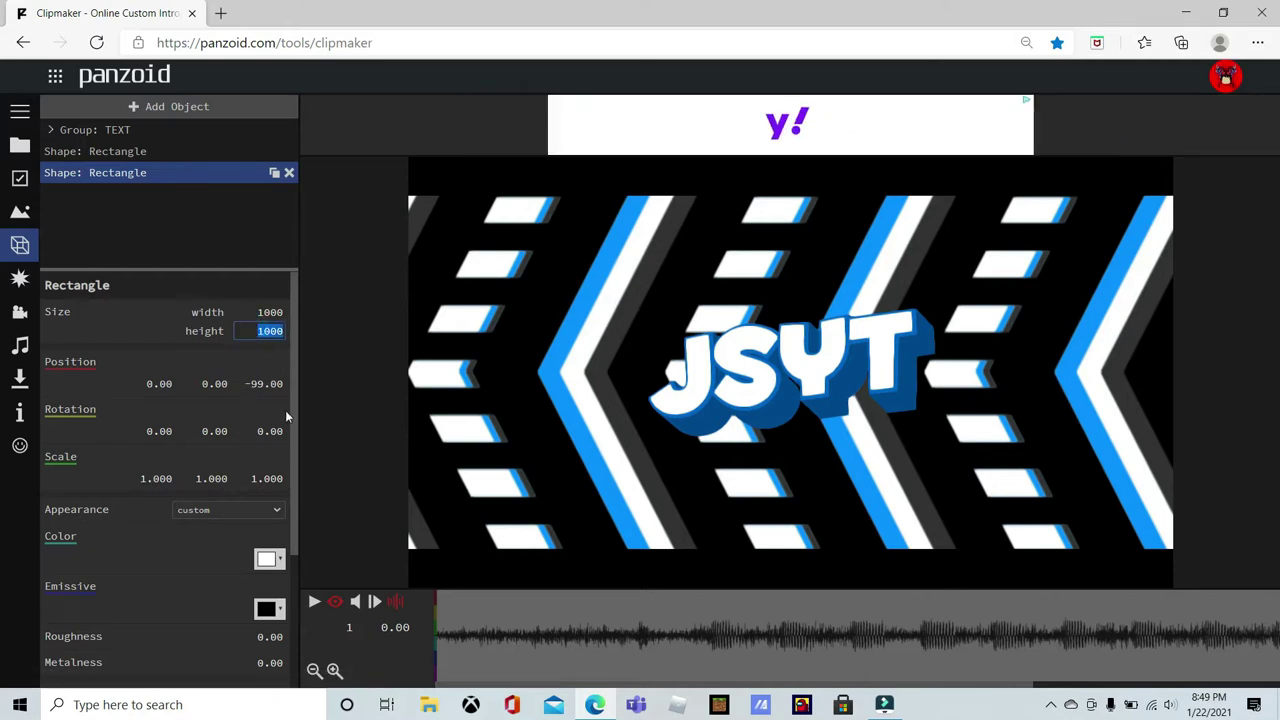
{"action": "key", "text": "BackSpace"}
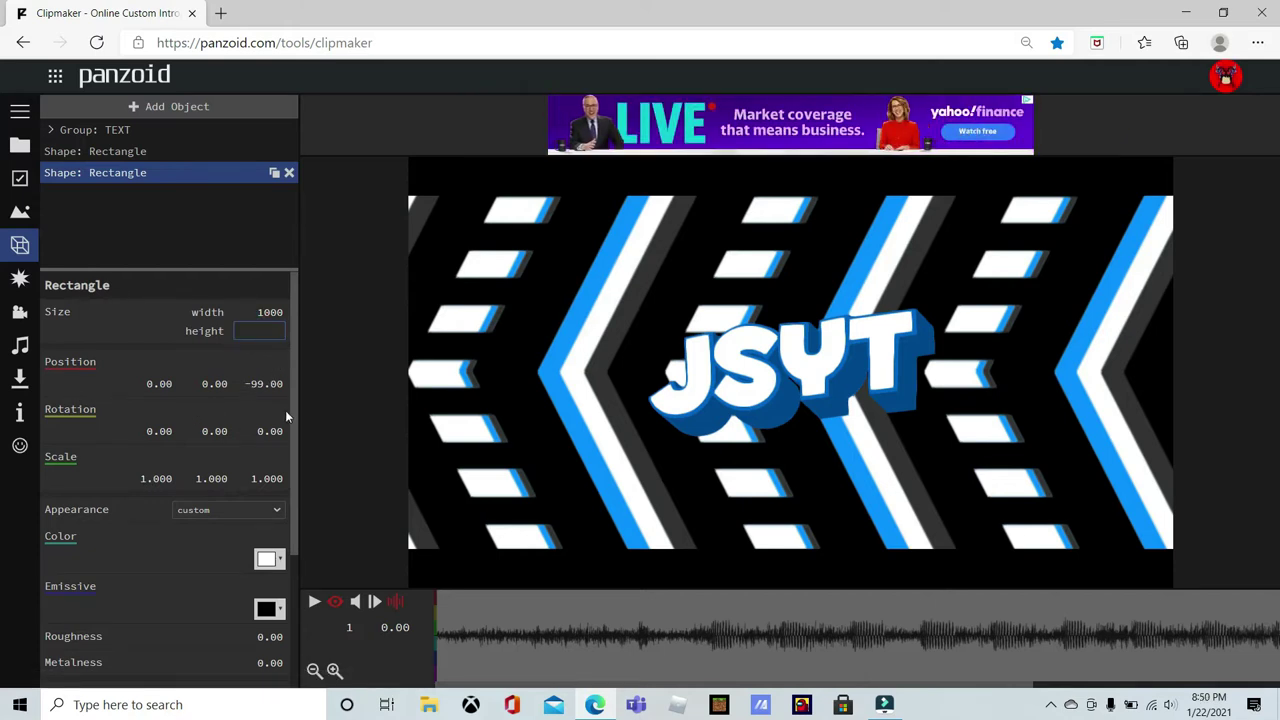
{"action": "type", "text": "800"}
{"action": "key", "text": "Return"}
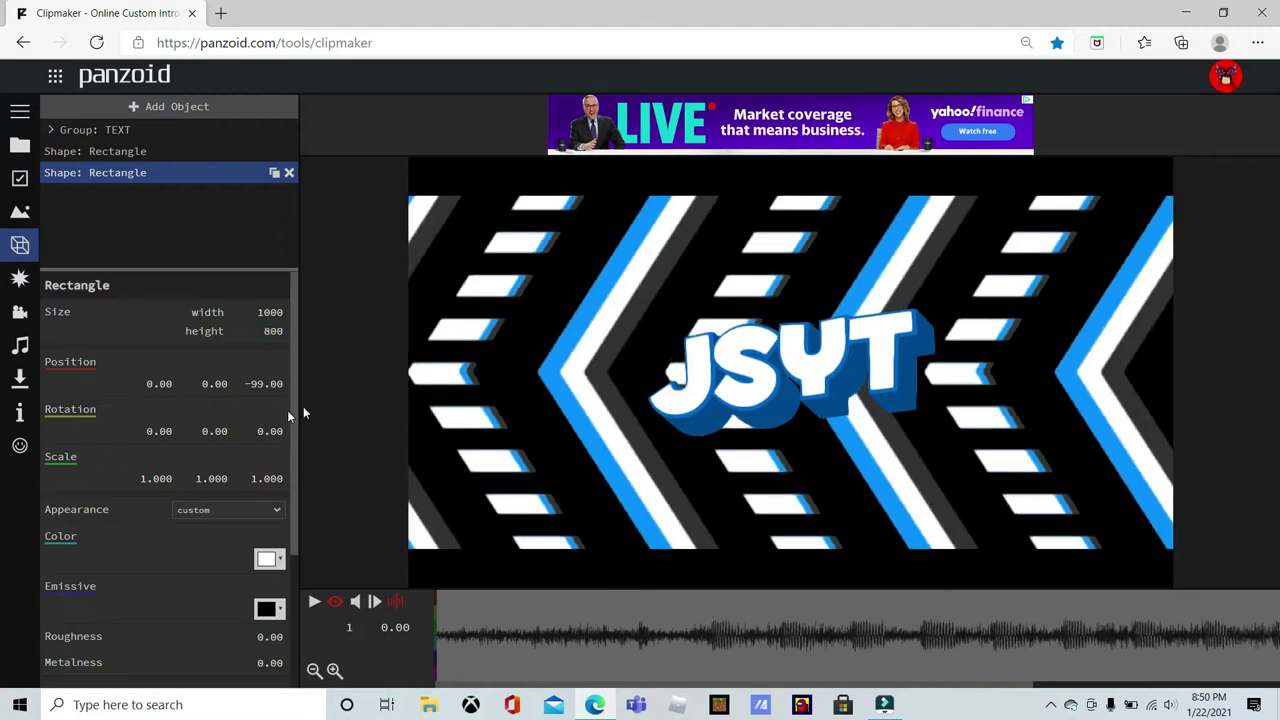
Set the arrow-textured rectangle's width to 1500 and check its coverage in the 3D scene.
{"action": "left_click", "coordinate": [256, 309]}
{"action": "key", "text": "BackSpace"}
{"action": "type", "text": "1500"}
{"action": "key", "text": "Return"}
{"action": "left_click", "coordinate": [336, 603]}
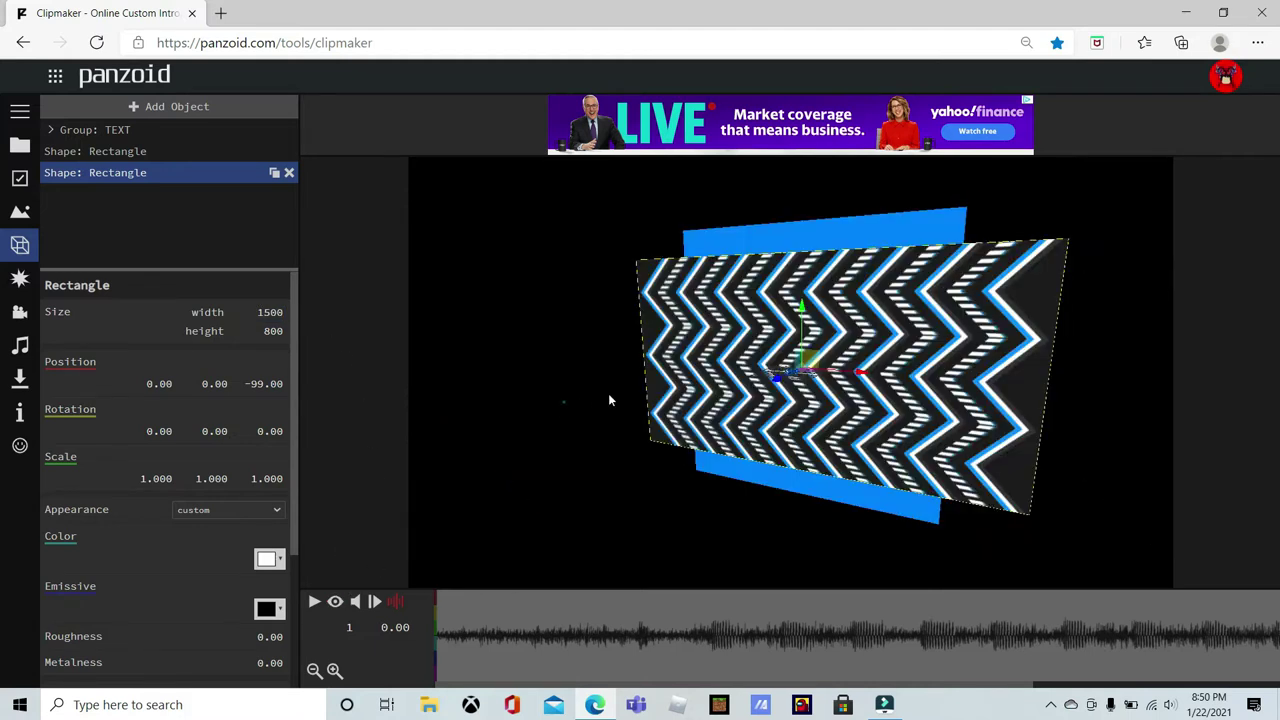
{"action": "scroll", "coordinate": [608, 393], "scroll_direction": "up", "scroll_amount": 5}
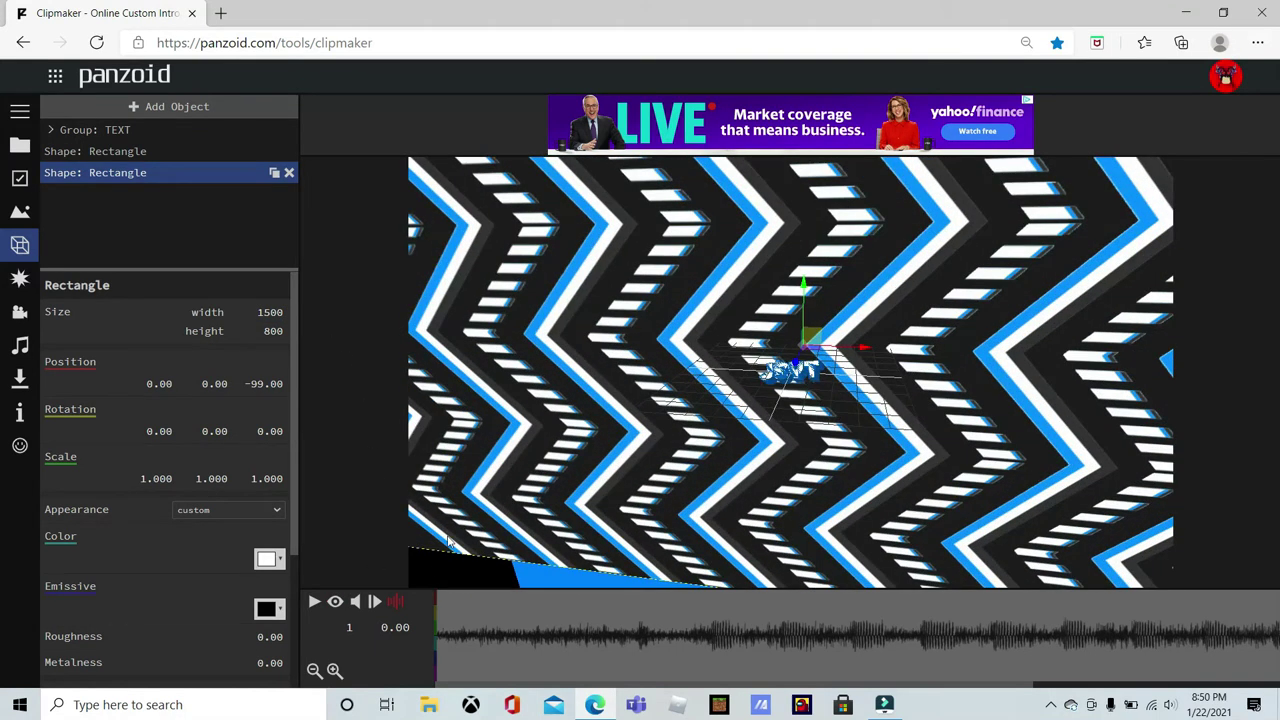
{"action": "left_click", "coordinate": [335, 601]}
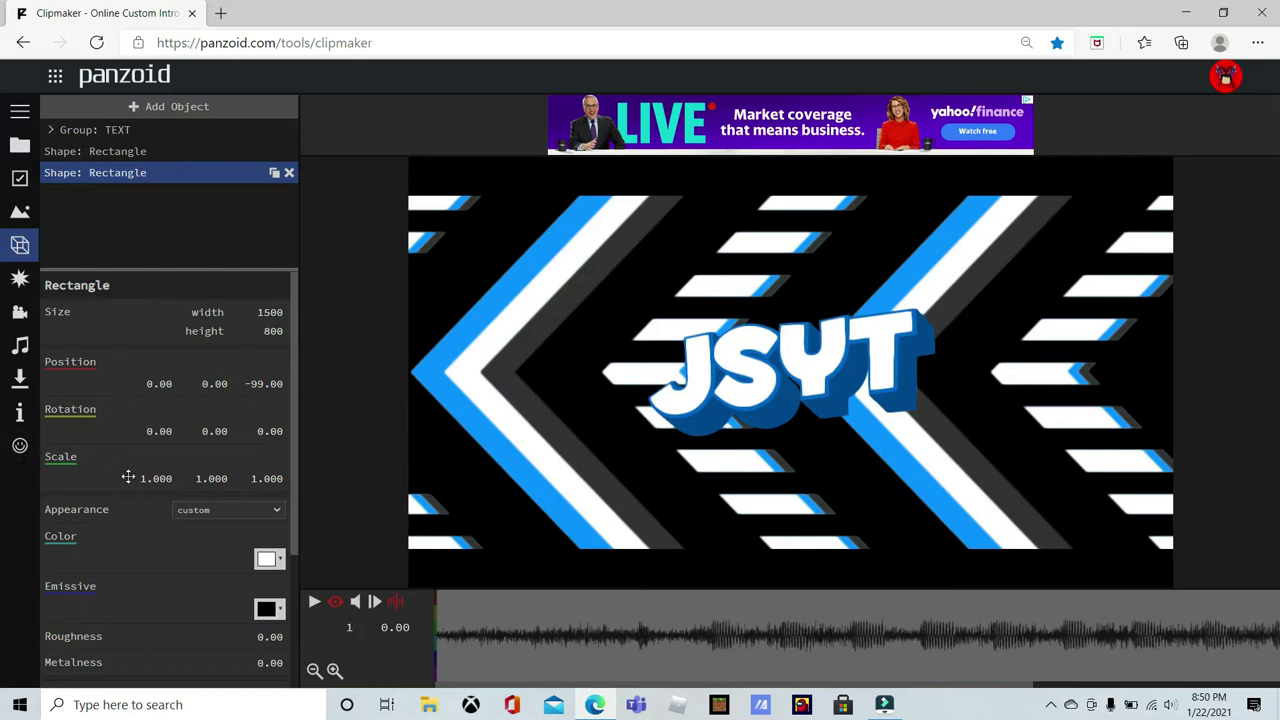
Turn on transparency for the arrow-textured rectangle.
{"action": "scroll", "coordinate": [150, 485], "scroll_direction": "down", "scroll_amount": 2}
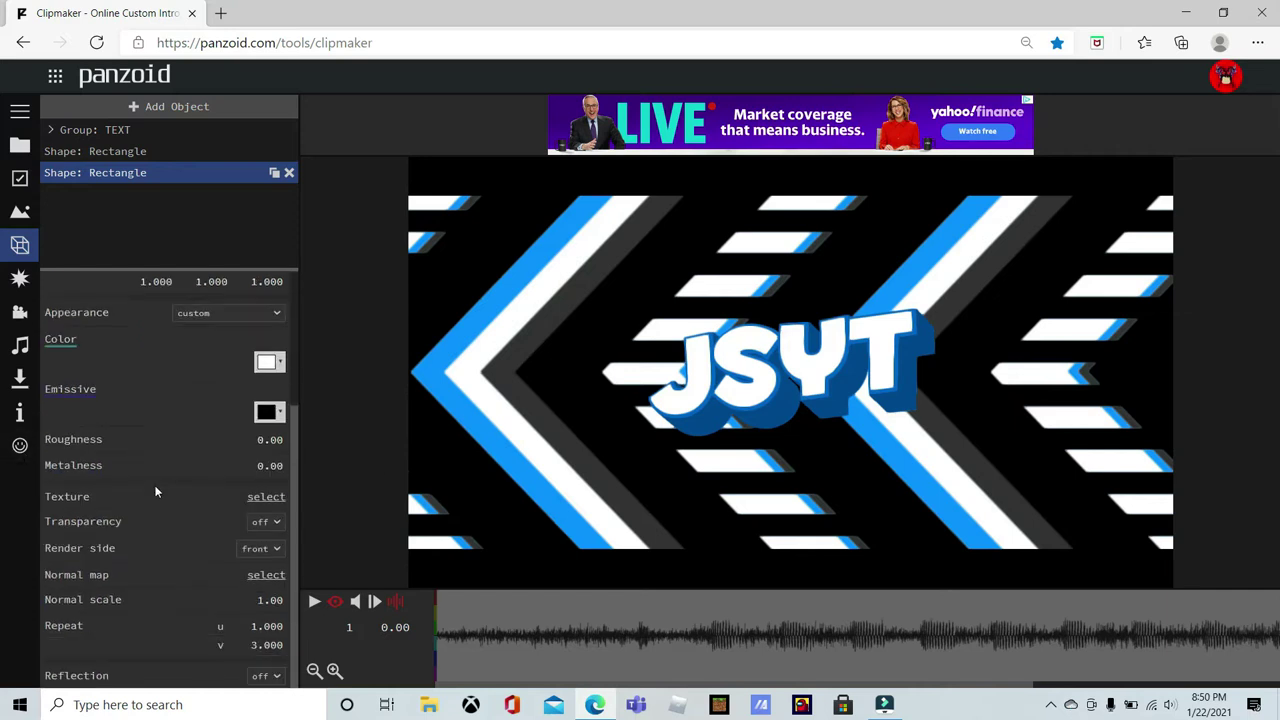
{"action": "left_click", "coordinate": [264, 522]}
{"action": "left_click", "coordinate": [261, 553]}
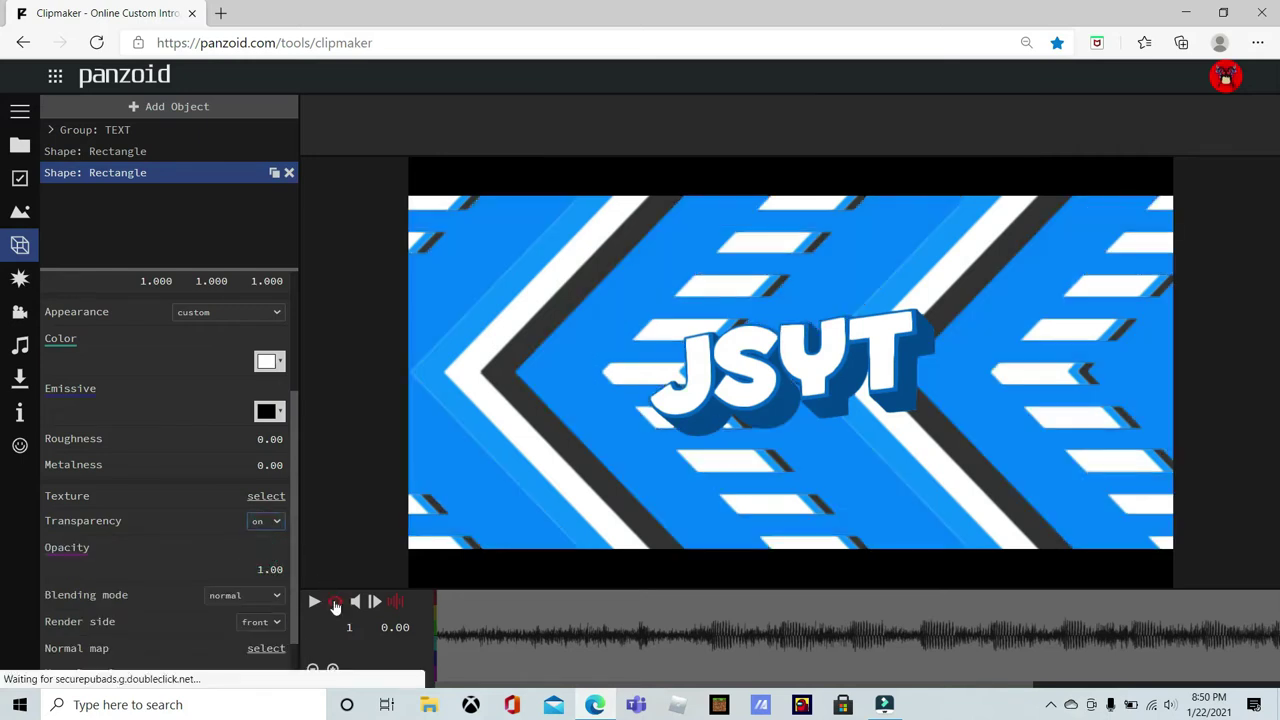
{"action": "scroll", "coordinate": [185, 488], "scroll_direction": "down", "scroll_amount": 1}
{"action": "scroll", "coordinate": [185, 460], "scroll_direction": "up", "scroll_amount": 3}
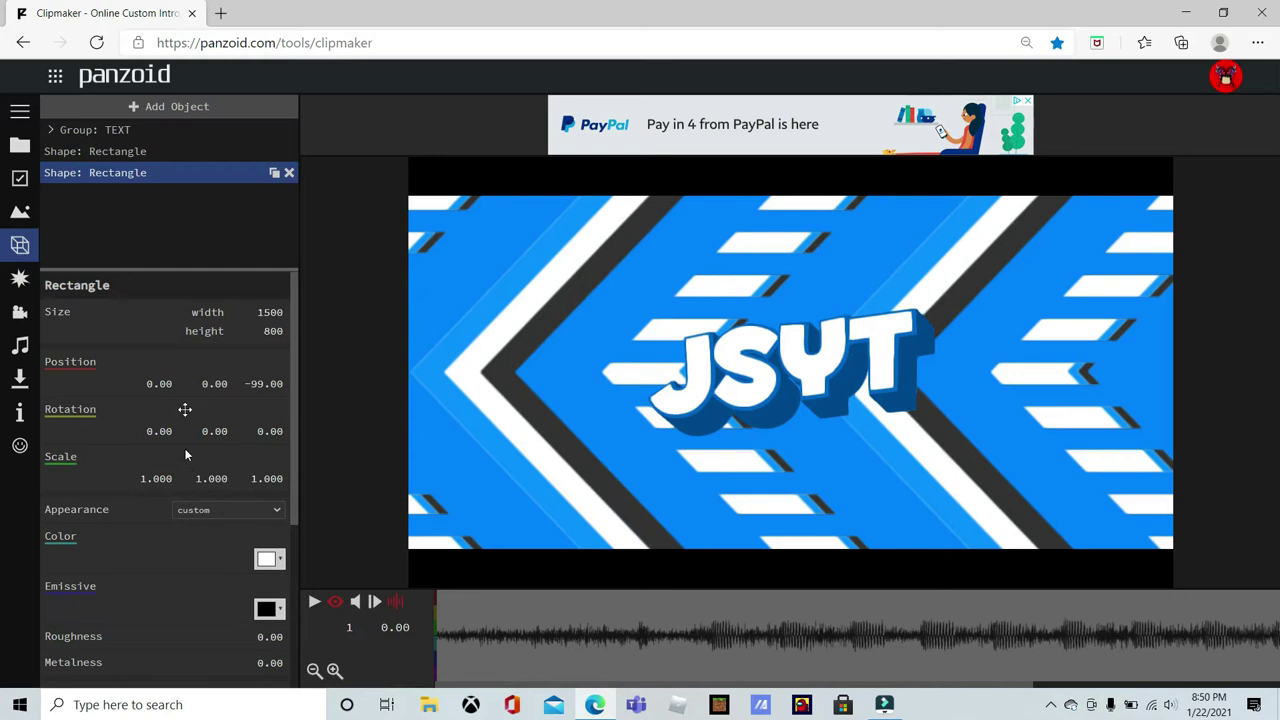
Change the plain background rectangle's color to a lighter blue.
{"action": "left_click", "coordinate": [125, 152]}
{"action": "left_click", "coordinate": [285, 559]}
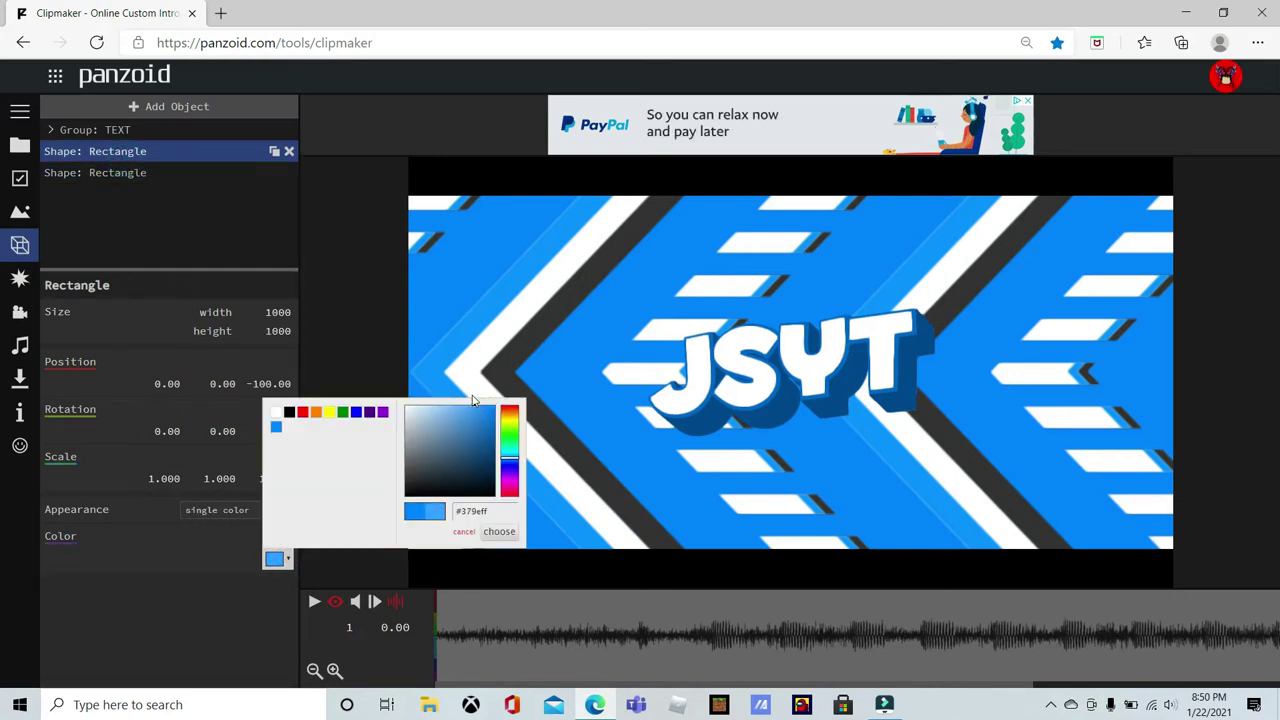
{"action": "left_click", "coordinate": [499, 531]}
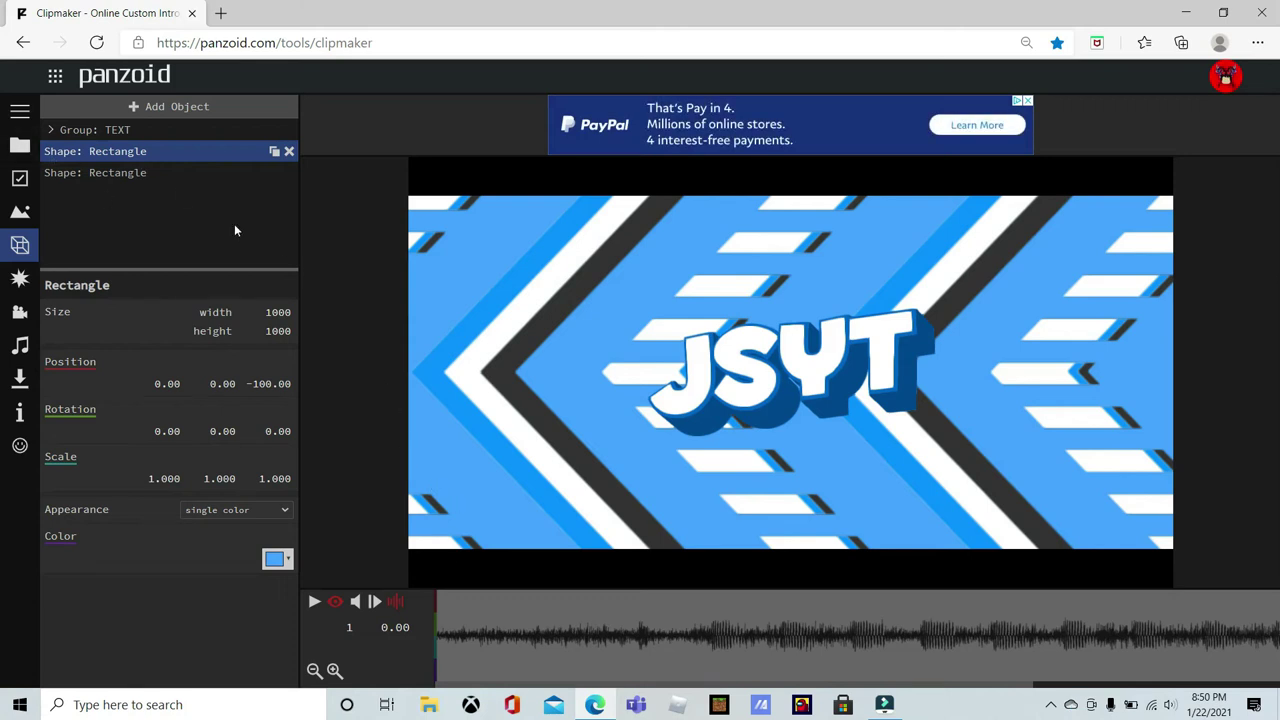
Add a new group and place the arrow-textured rectangle inside it.
{"action": "left_click", "coordinate": [190, 176]}
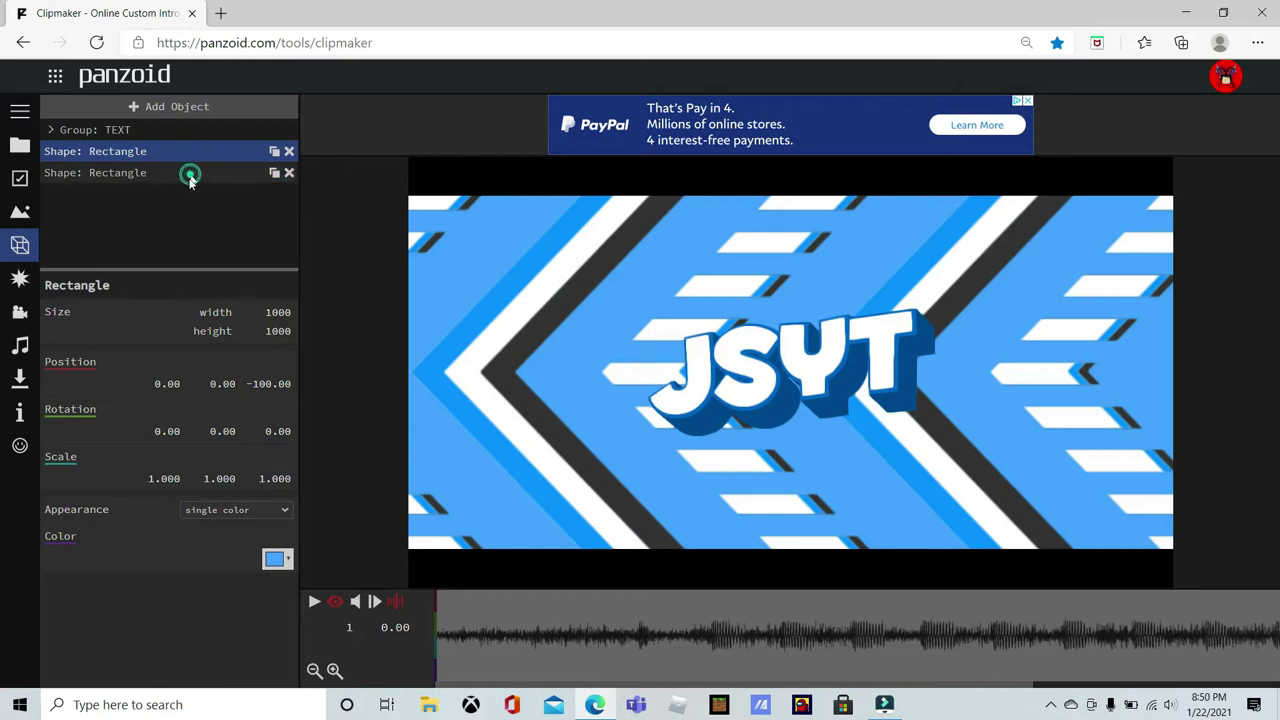
{"action": "left_click", "coordinate": [157, 106]}
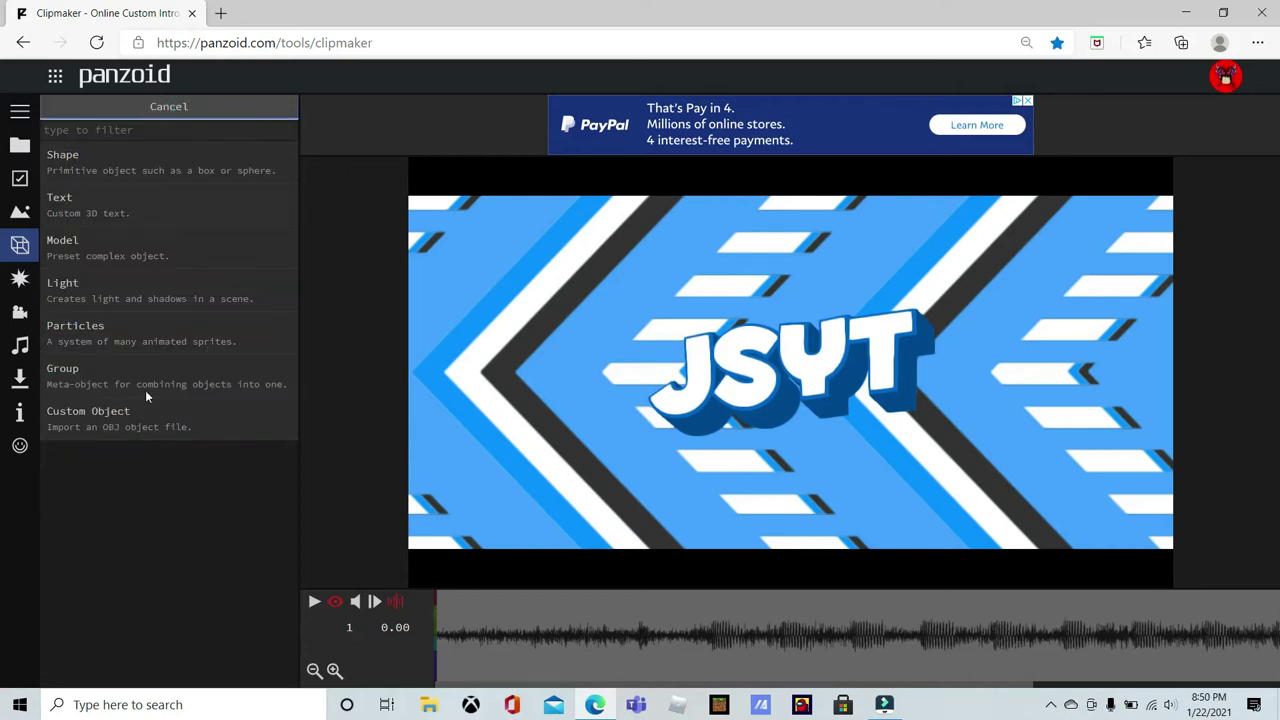
{"action": "left_click", "coordinate": [145, 395]}
{"action": "left_click_drag", "start_coordinate": [86, 152], "coordinate": [113, 195]}
{"action": "left_click", "coordinate": [113, 172]}
Rename the arrow texture's group as CTRL.
{"action": "left_click", "coordinate": [146, 320]}
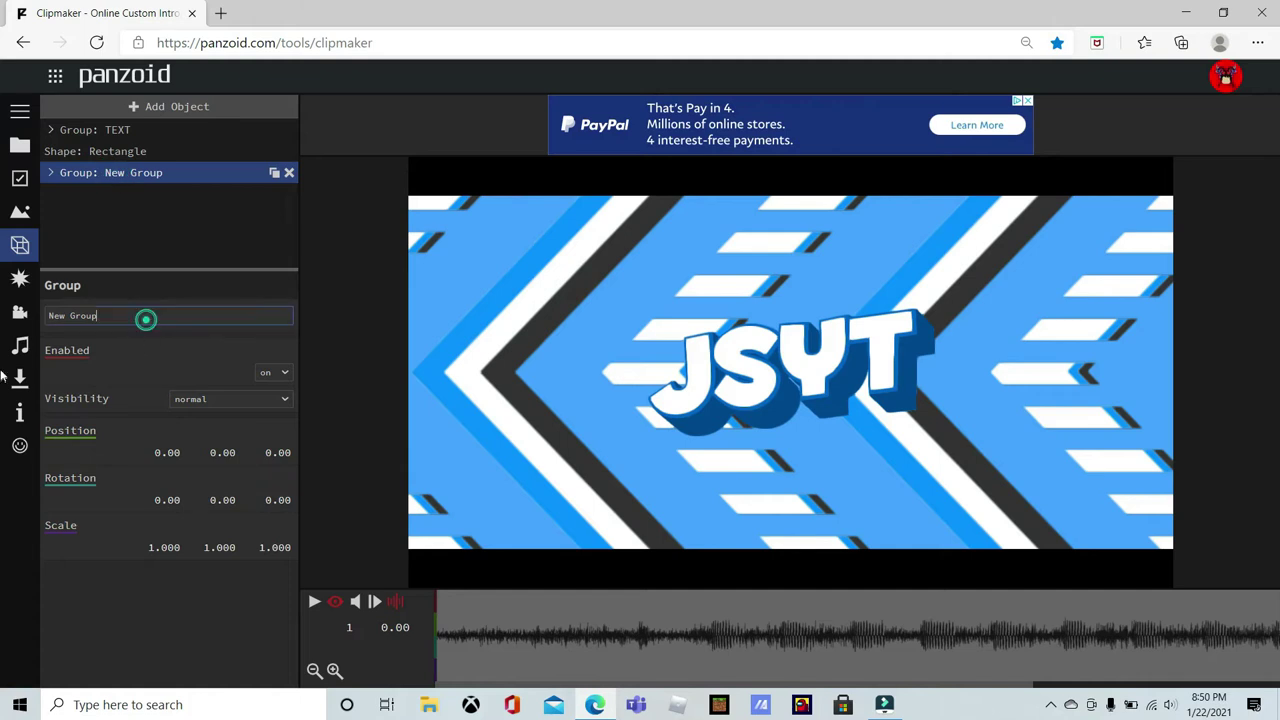
{"action": "key", "text": "ctrl+a"}
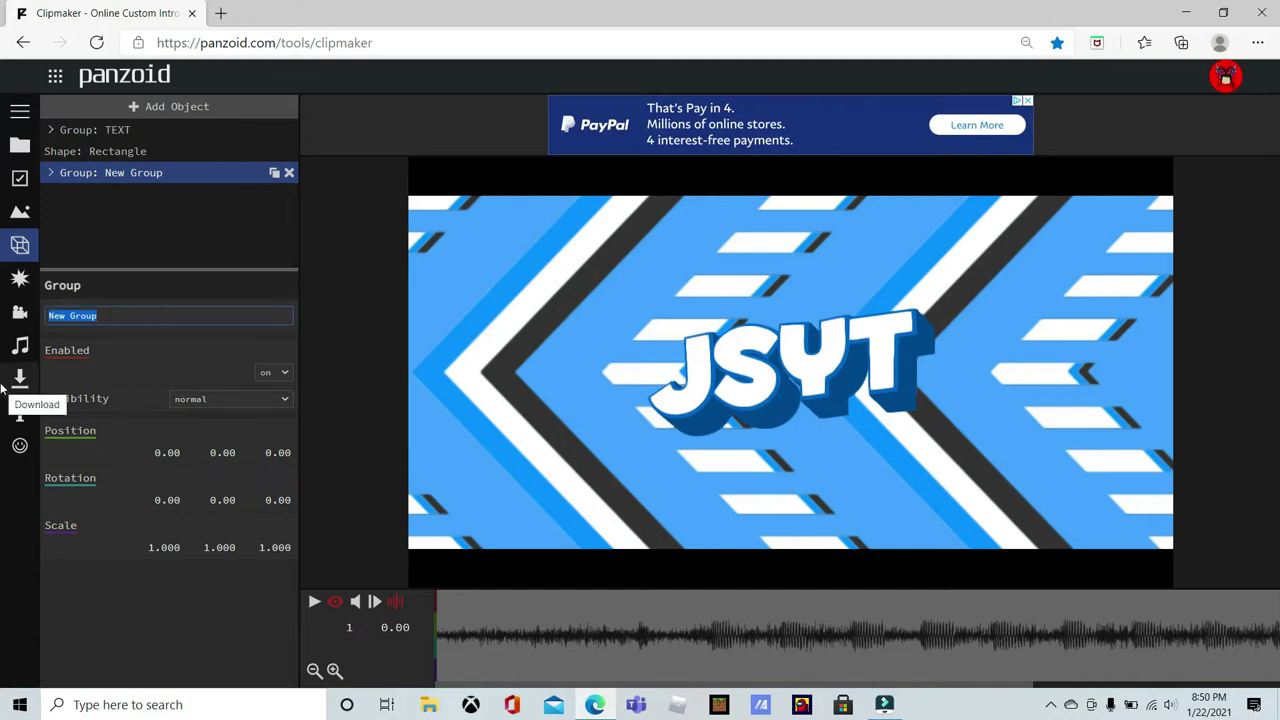
{"action": "key", "text": "BackSpace"}
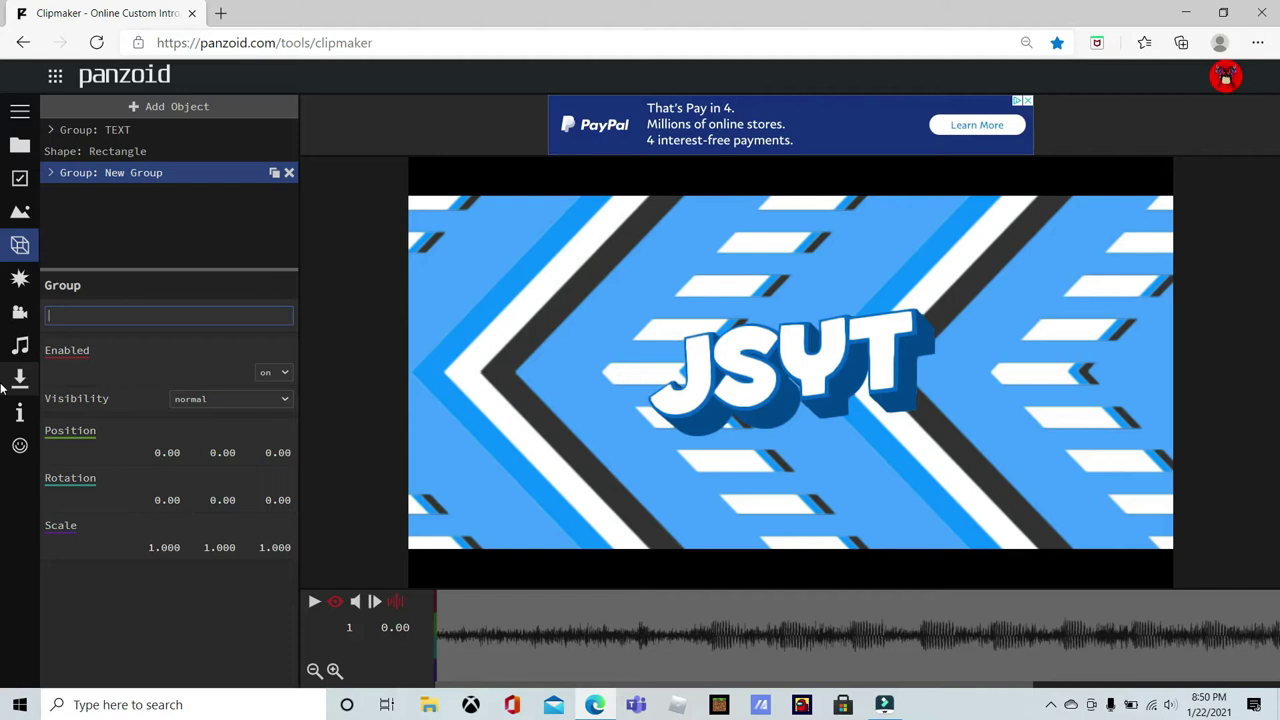
{"action": "key", "text": "Return"}
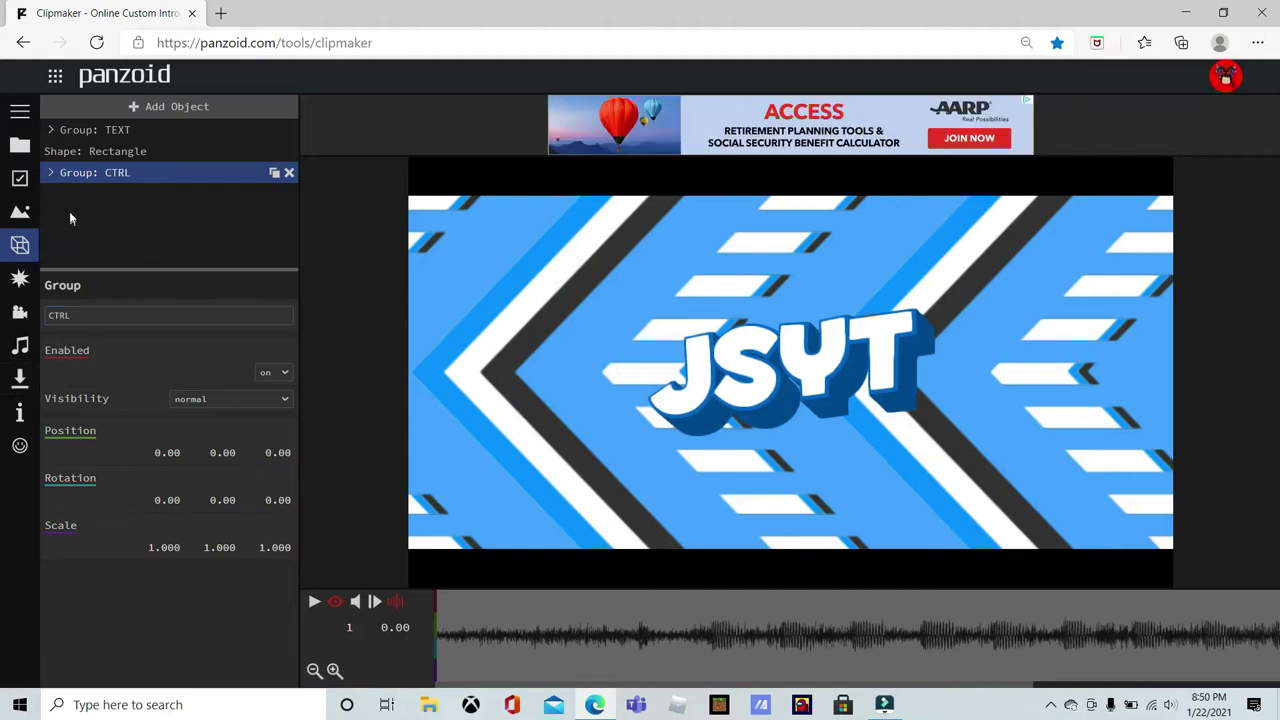
Inspect the background in the 3D scene, add another group and nest the CTRL group inside it.
{"action": "left_click", "coordinate": [335, 601]}
{"action": "scroll", "coordinate": [656, 404], "scroll_direction": "down", "scroll_amount": 3}
{"action": "left_click_drag", "start_coordinate": [656, 404], "coordinate": [690, 393]}
{"action": "scroll", "coordinate": [703, 406], "scroll_direction": "up", "scroll_amount": 10}
{"action": "scroll", "coordinate": [702, 400], "scroll_direction": "down", "scroll_amount": 5}
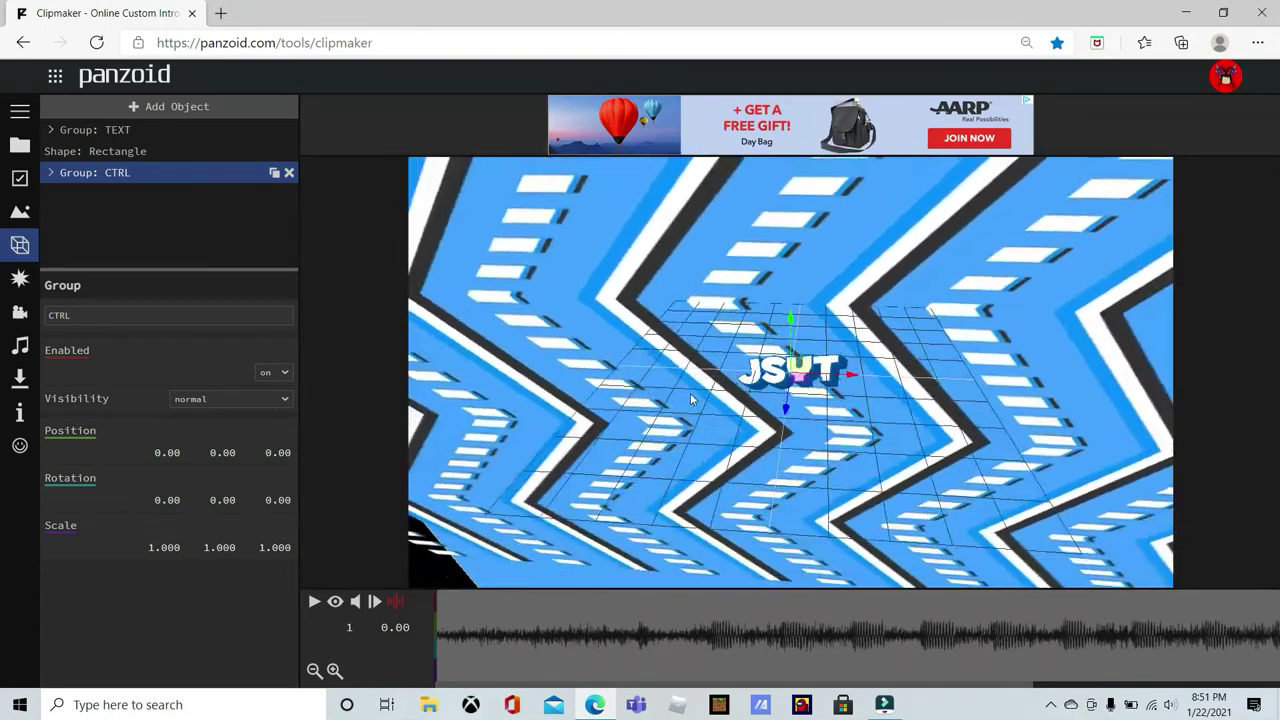
{"action": "scroll", "coordinate": [690, 393], "scroll_direction": "down", "scroll_amount": 6}
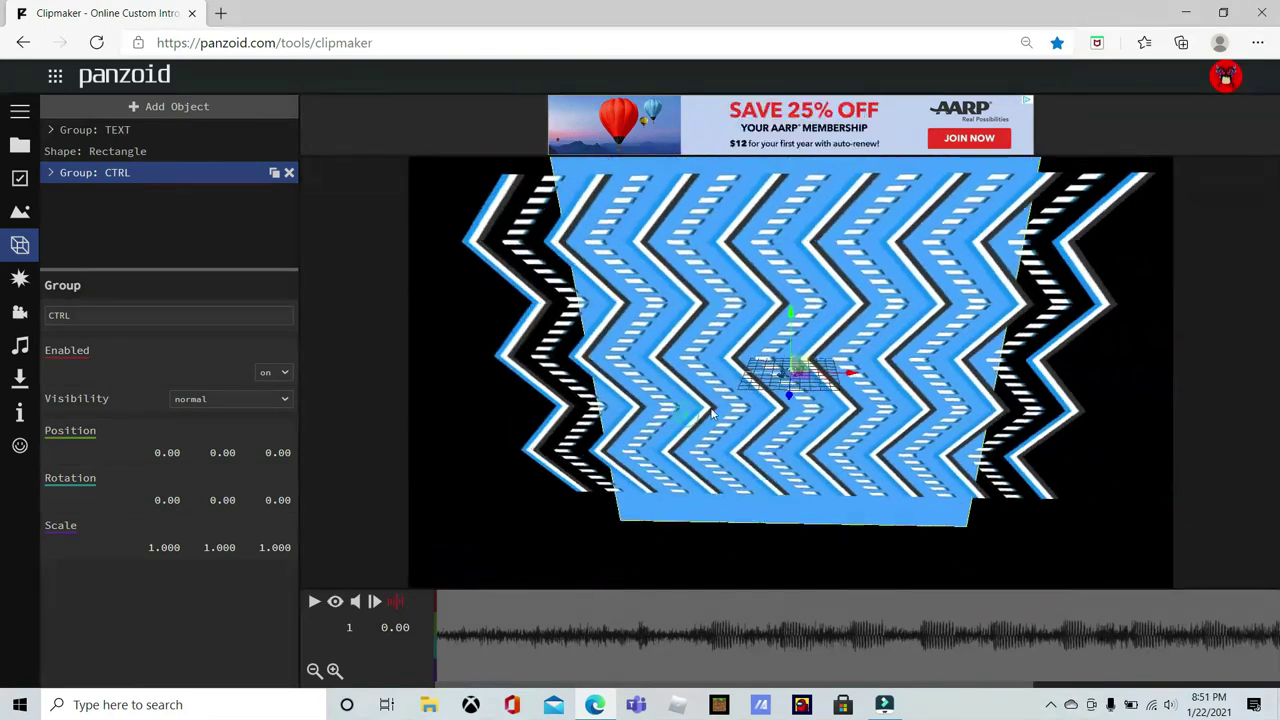
{"action": "left_click_drag", "start_coordinate": [702, 514], "coordinate": [157, 125]}
{"action": "left_click", "coordinate": [200, 104]}
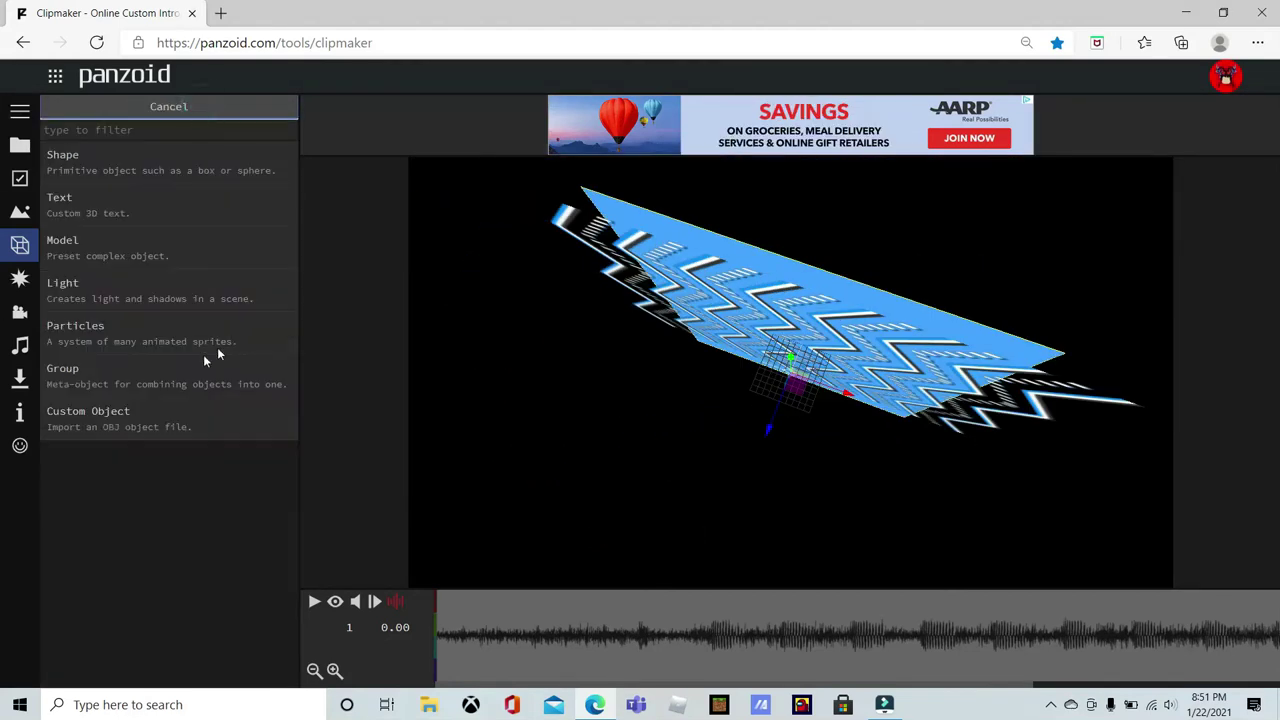
{"action": "left_click", "coordinate": [127, 382]}
{"action": "left_click_drag", "start_coordinate": [154, 171], "coordinate": [90, 192]}
{"action": "left_click", "coordinate": [50, 178]}
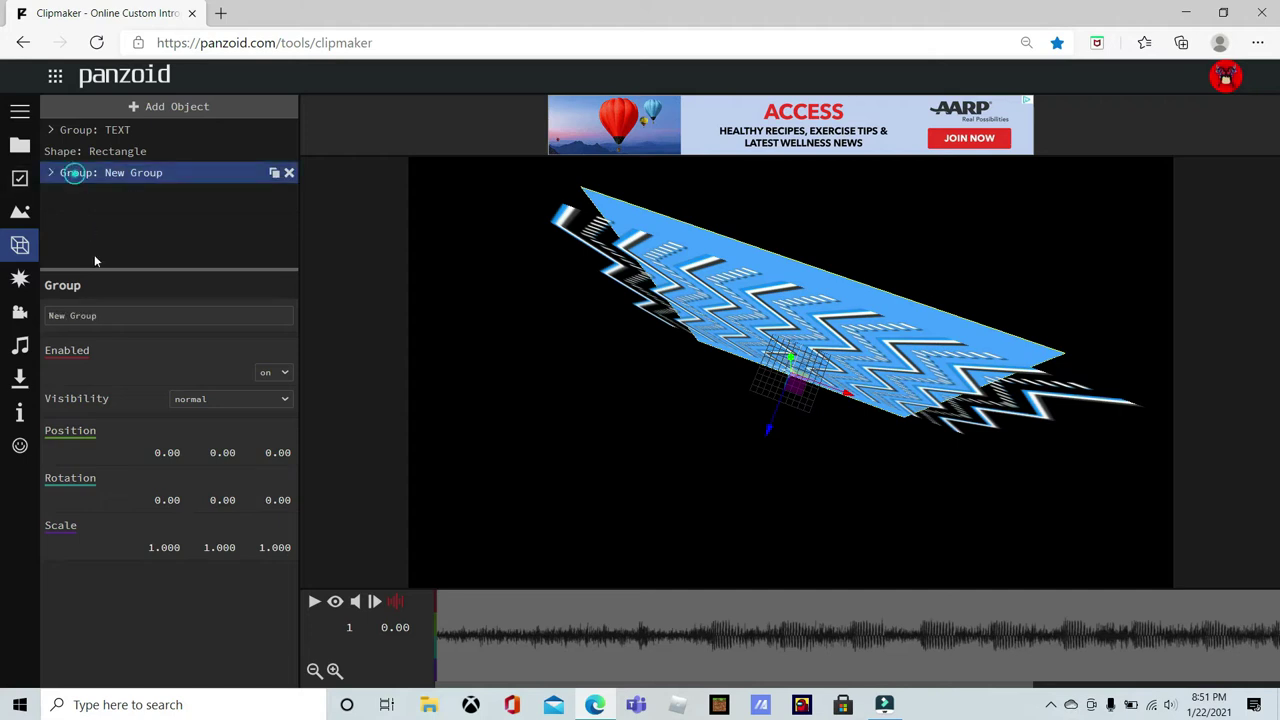
Rename the outer group as R and check the scene in 3D and through the camera.
{"action": "left_click", "coordinate": [120, 314]}
{"action": "key", "text": "BackSpace"}
{"action": "key", "text": "Return"}
{"action": "left_click_drag", "start_coordinate": [741, 321], "coordinate": [769, 188]}
{"action": "scroll", "coordinate": [768, 204], "scroll_direction": "up", "scroll_amount": 5}
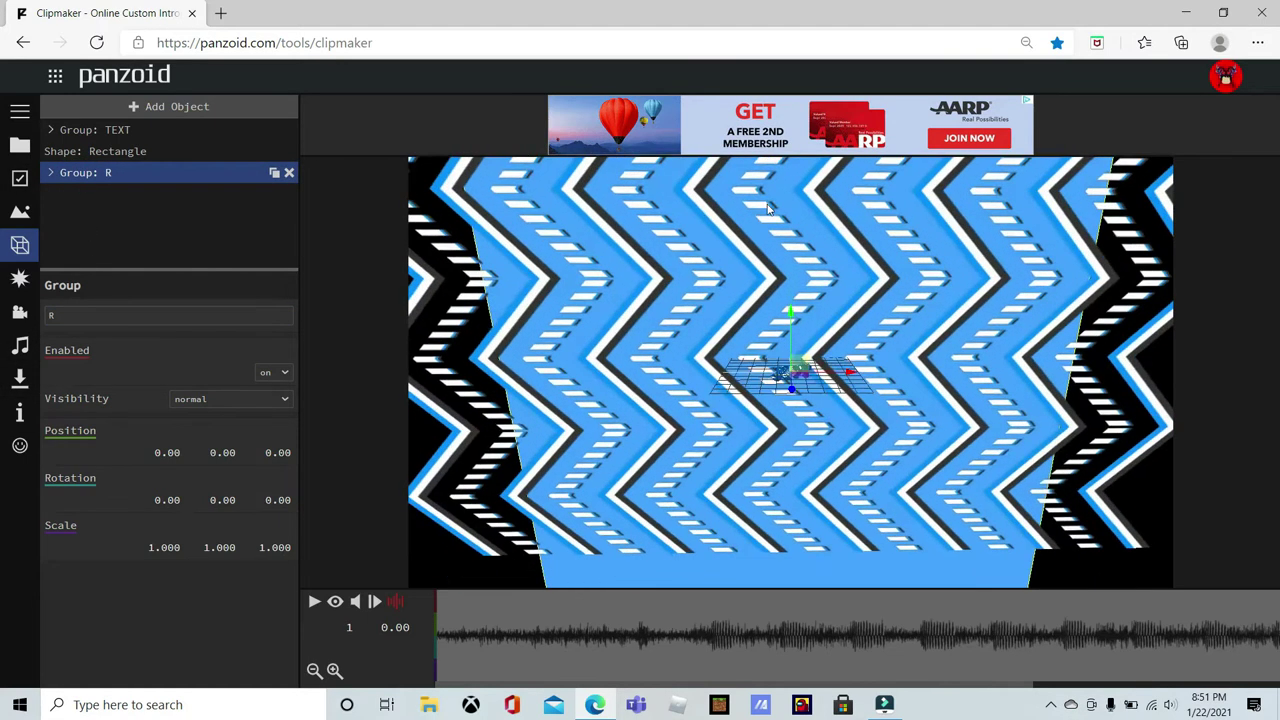
{"action": "scroll", "coordinate": [726, 269], "scroll_direction": "down", "scroll_amount": 3}
{"action": "left_click", "coordinate": [335, 601]}
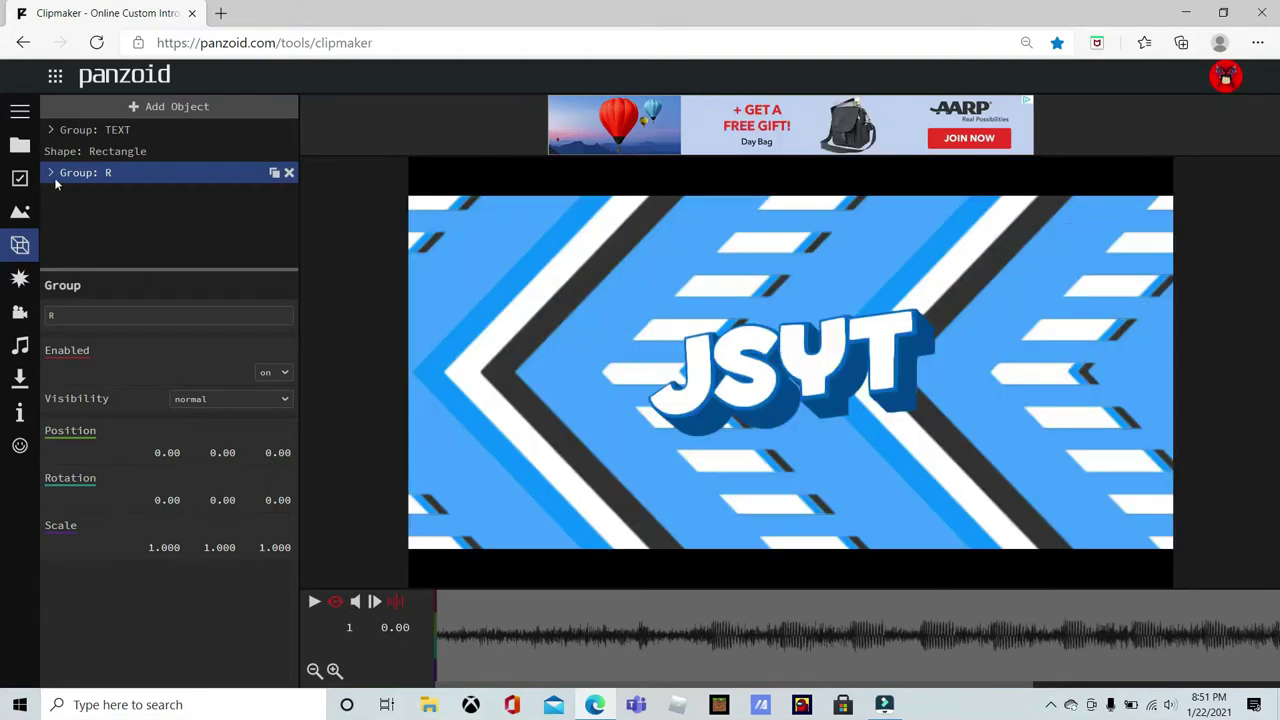
Try a Y rotation of 2 on group R.
{"action": "left_click", "coordinate": [222, 500]}
{"action": "key", "text": "BackSpace"}
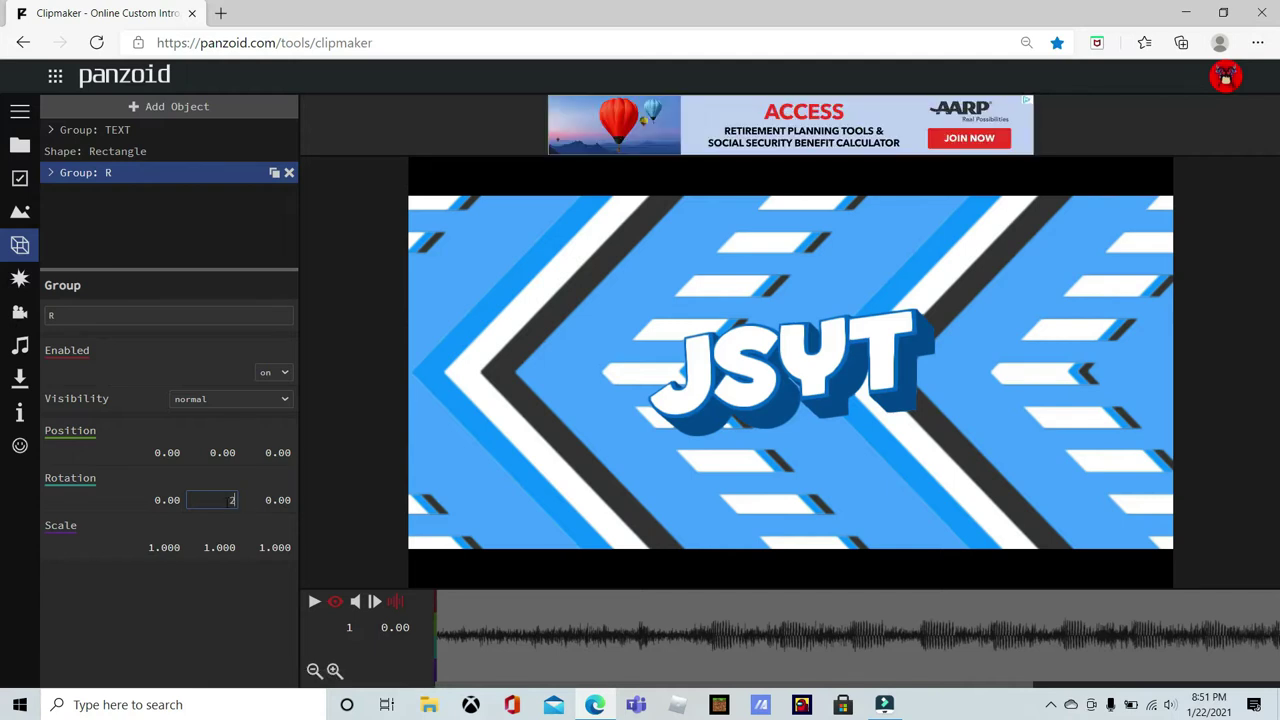
{"action": "type", "text": "2"}
{"action": "key", "text": "Return"}
Set group R's Y rotation to -2.
{"action": "left_click", "coordinate": [230, 500]}
{"action": "key", "text": "BackSpace"}
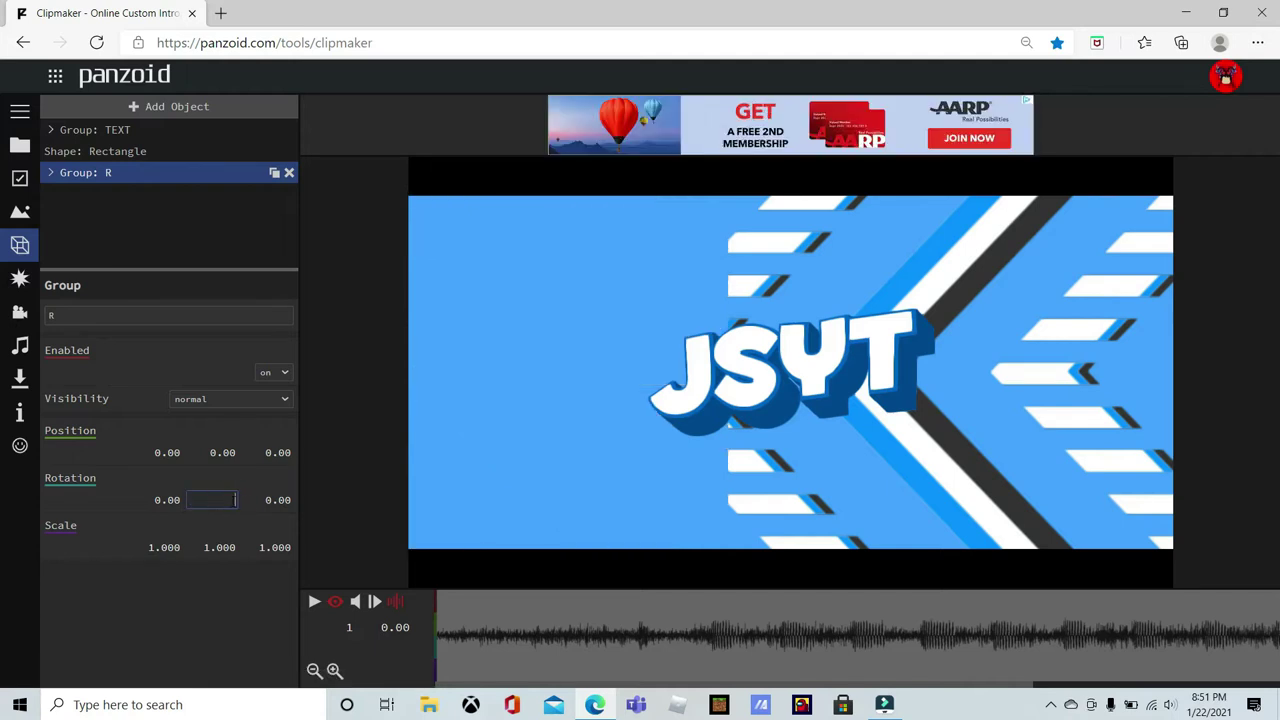
{"action": "type", "text": "-2"}
{"action": "key", "text": "Return"}
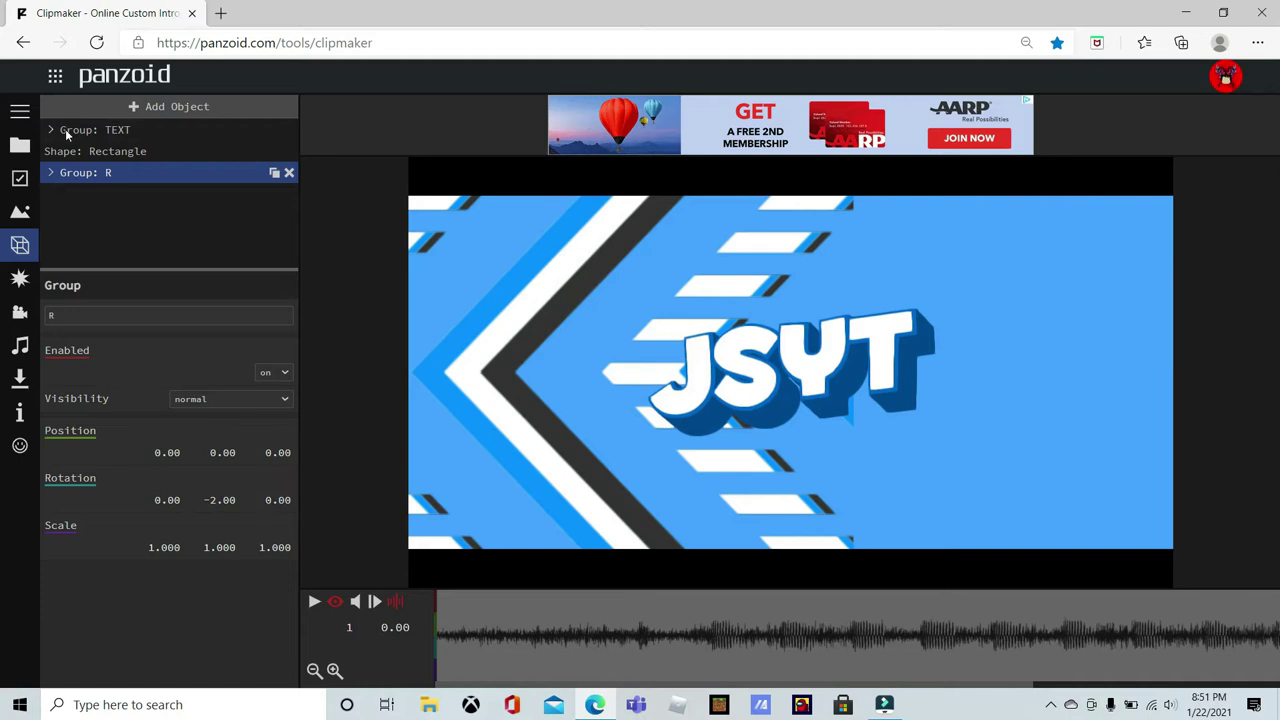
Set group R's X position to 26.93.
{"action": "left_click", "coordinate": [170, 452]}
{"action": "key", "text": "BackSpace"}
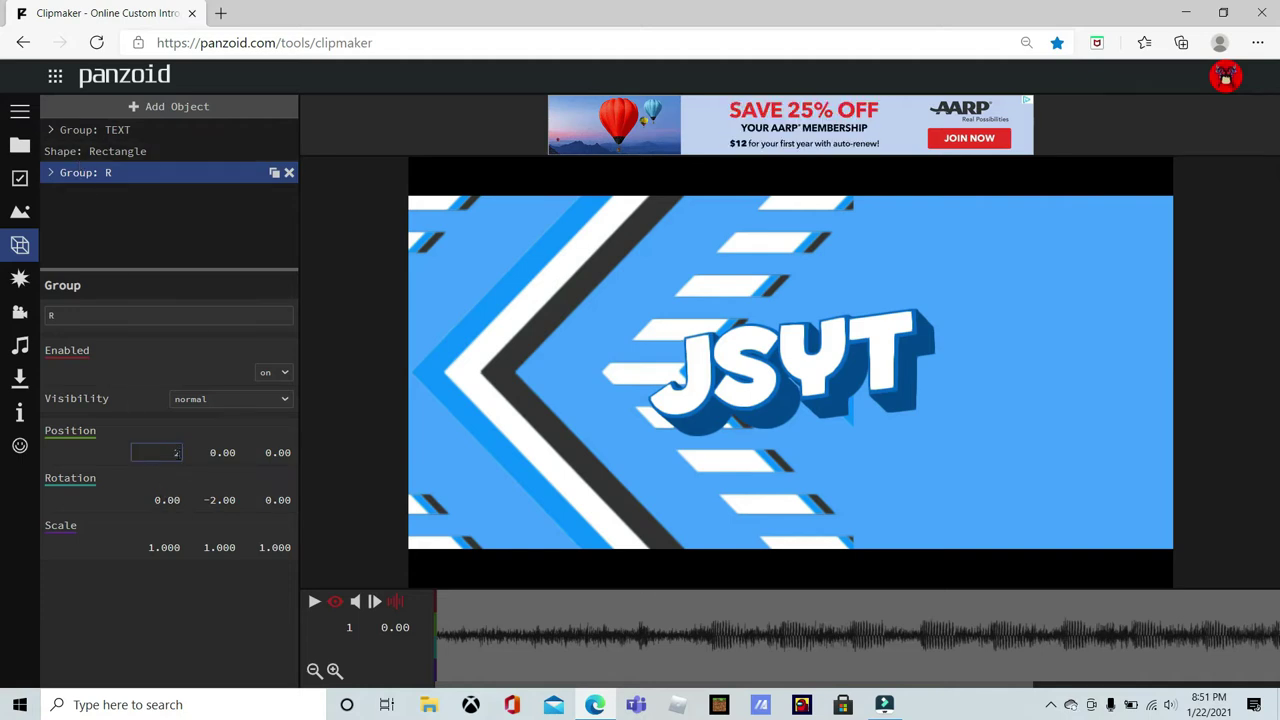
{"action": "type", "text": "26.93"}
{"action": "left_click", "coordinate": [311, 463]}
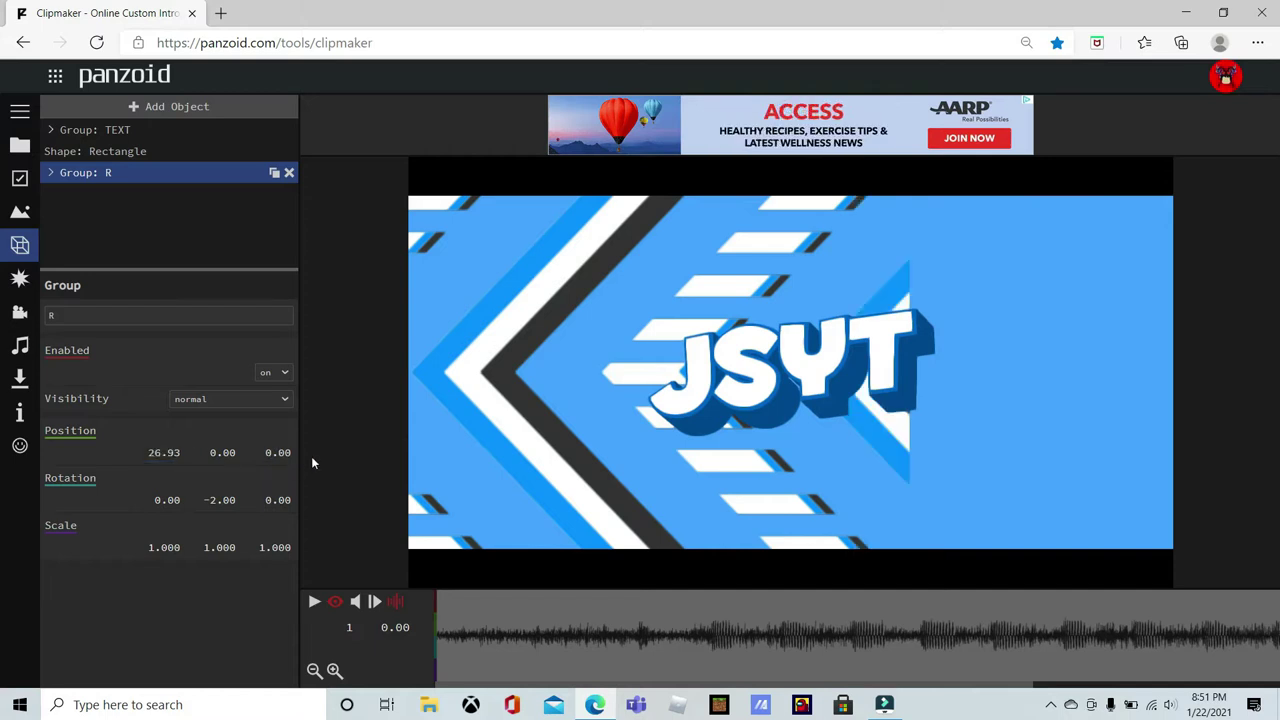
Set group R's X position to -26.93 and check the backdrop in 3D and through the camera.
{"action": "left_click", "coordinate": [335, 601]}
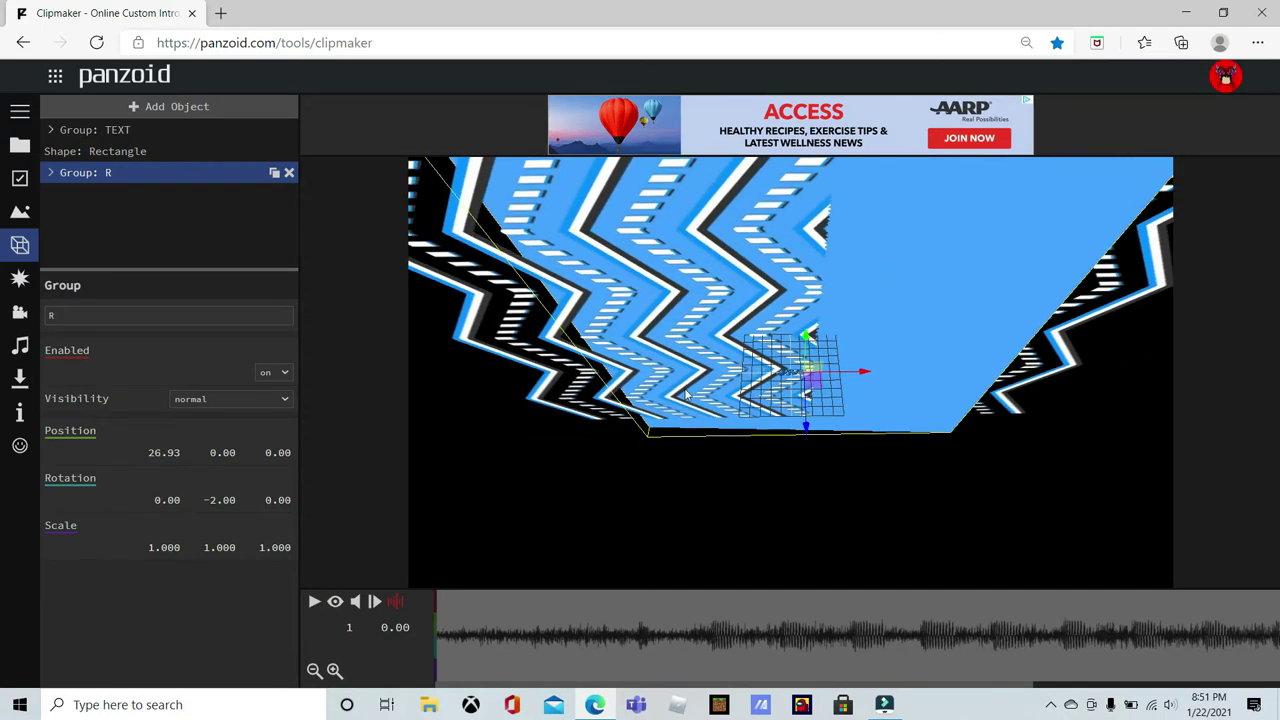
{"action": "left_click_drag", "start_coordinate": [847, 352], "coordinate": [806, 355]}
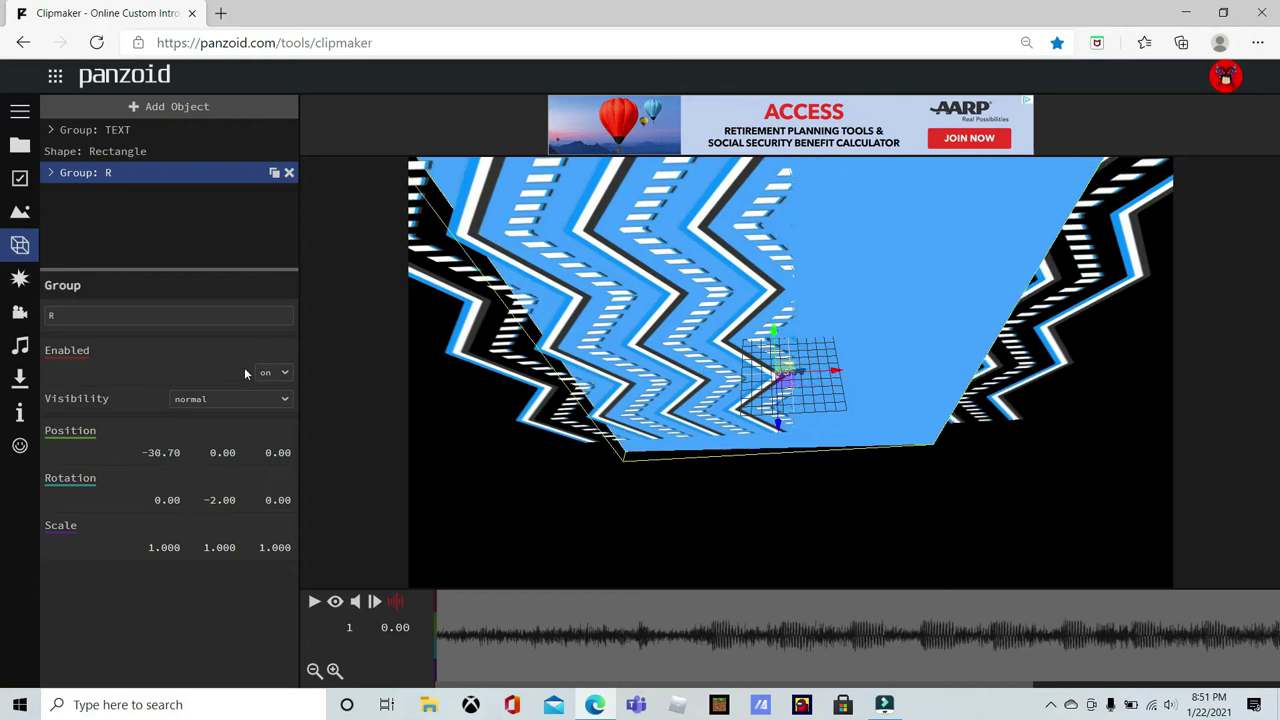
{"action": "left_click", "coordinate": [150, 452]}
{"action": "key", "text": "BackSpace"}
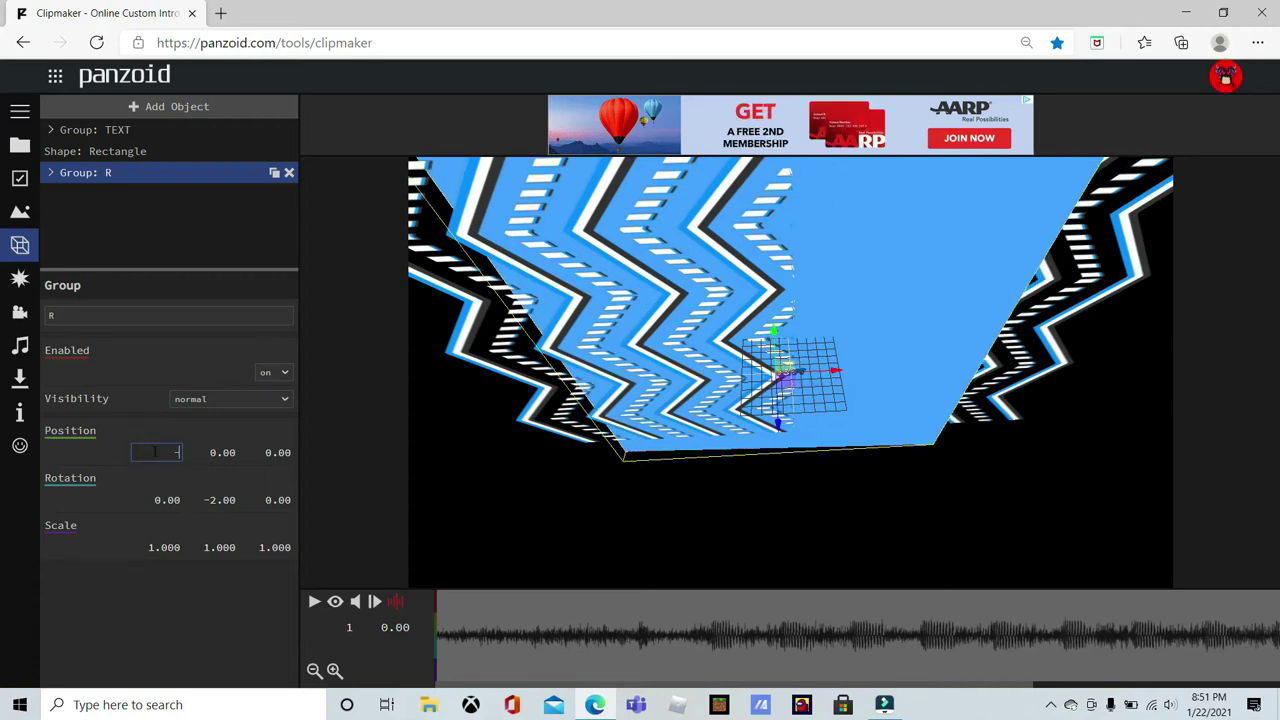
{"action": "type", "text": "-26.93"}
{"action": "key", "text": "Return"}
{"action": "left_click_drag", "start_coordinate": [613, 293], "coordinate": [523, 457]}
{"action": "scroll", "coordinate": [557, 374], "scroll_direction": "down", "scroll_amount": 10}
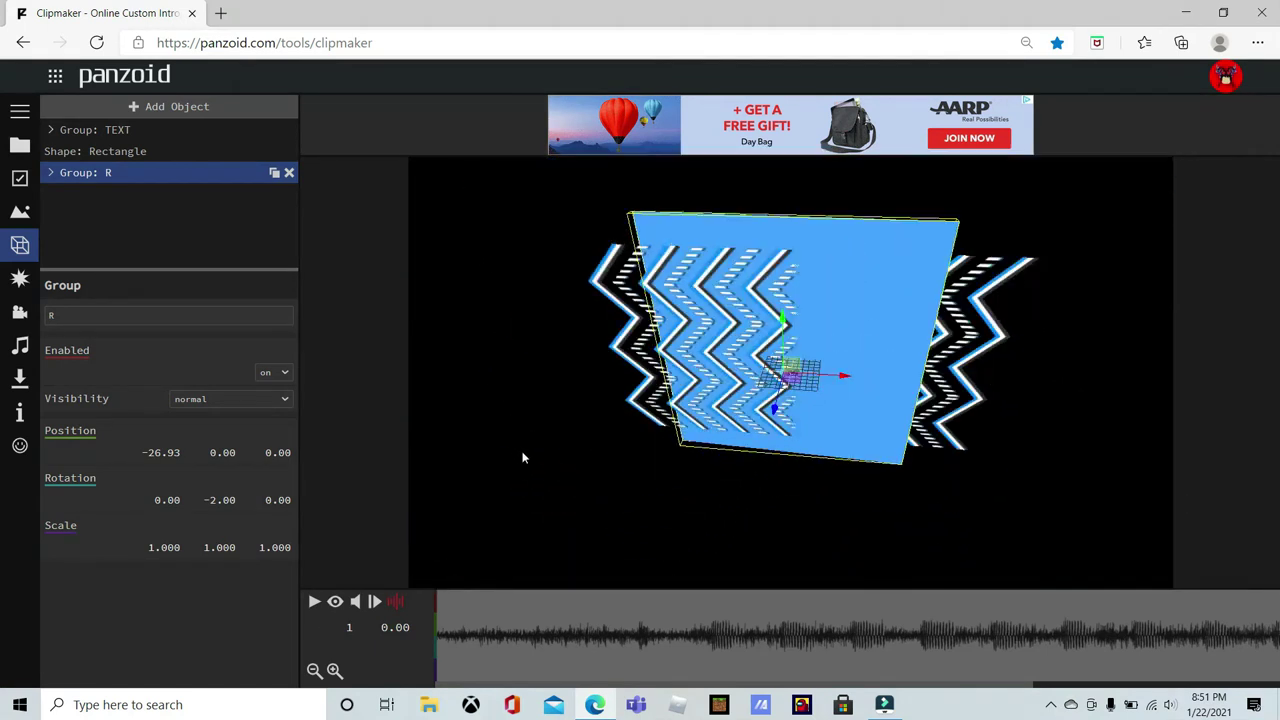
{"action": "left_click", "coordinate": [335, 601]}
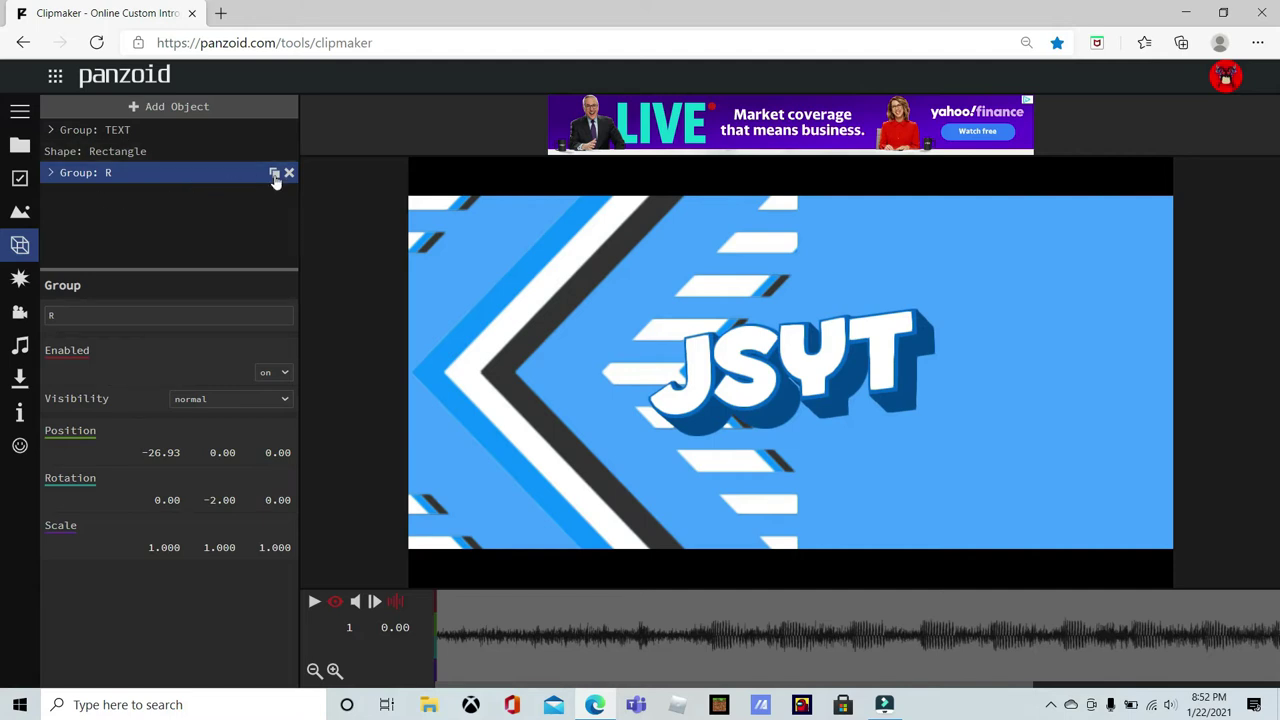
Expand groups R and CTRL and inspect the nested rectangle in the 3D and camera views.
{"action": "left_click", "coordinate": [50, 174]}
{"action": "left_click", "coordinate": [54, 195]}
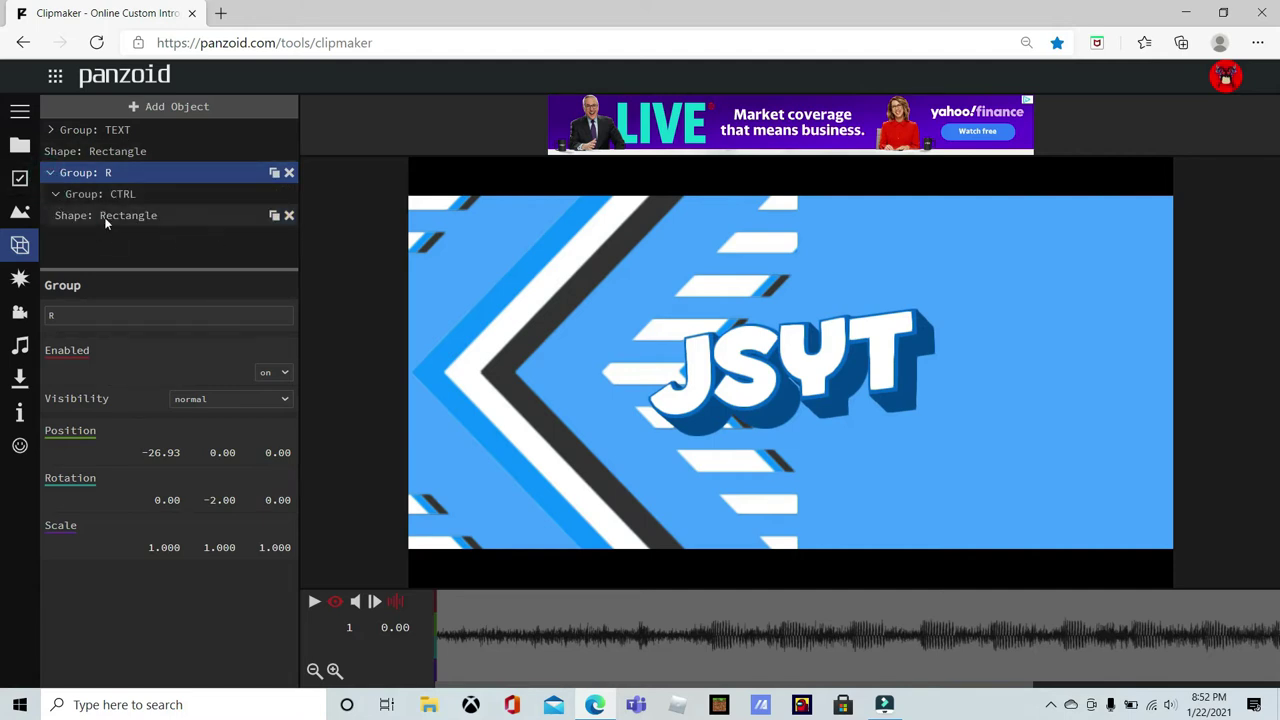
{"action": "left_click", "coordinate": [98, 215]}
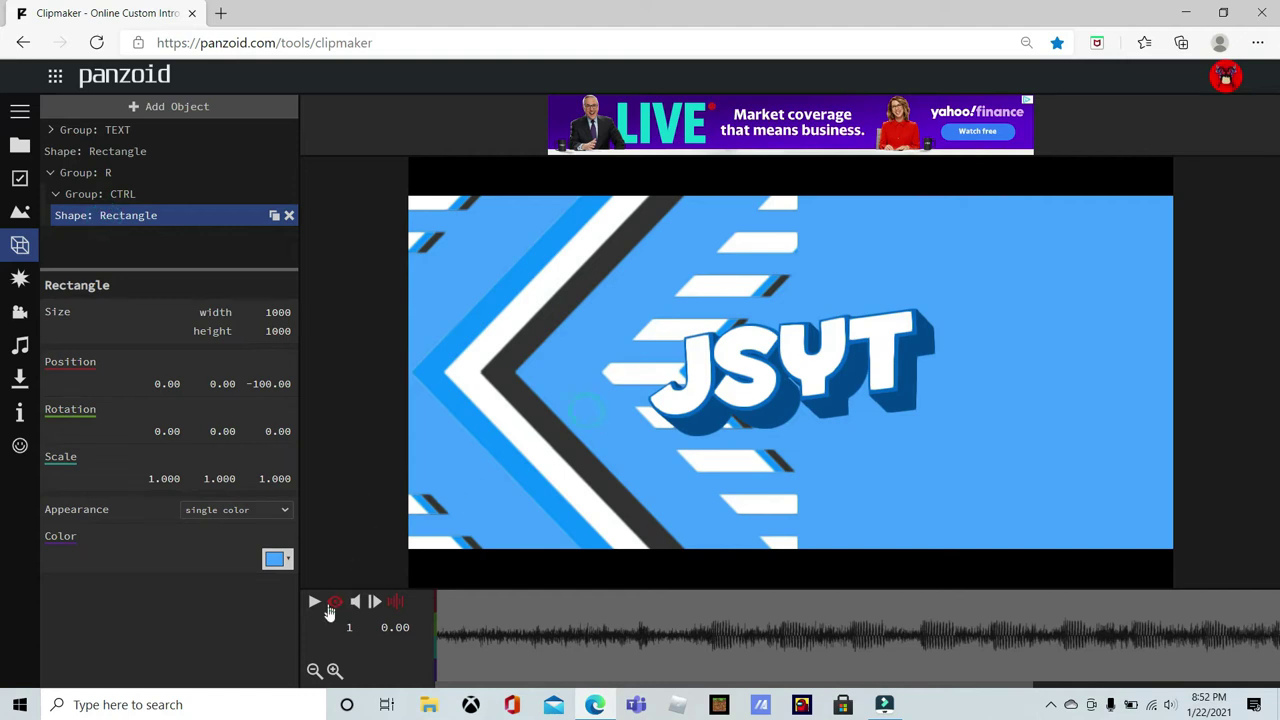
{"action": "left_click", "coordinate": [335, 602]}
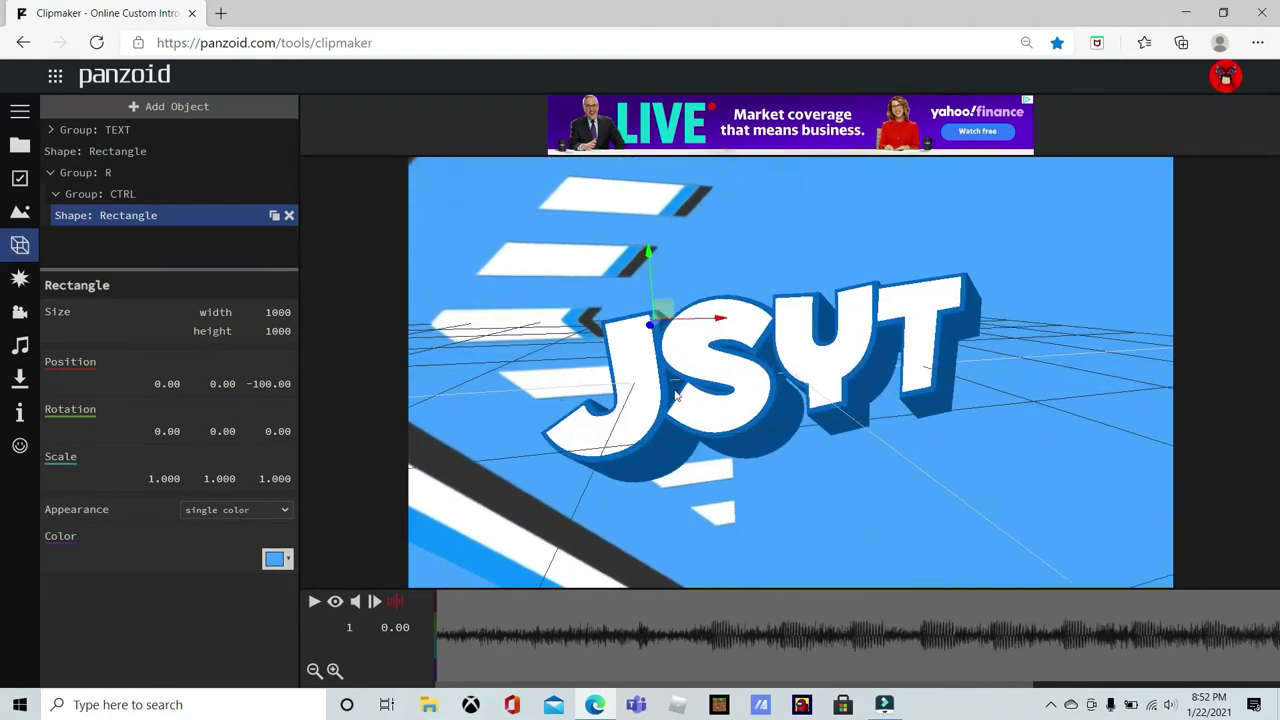
{"action": "left_click", "coordinate": [335, 602]}
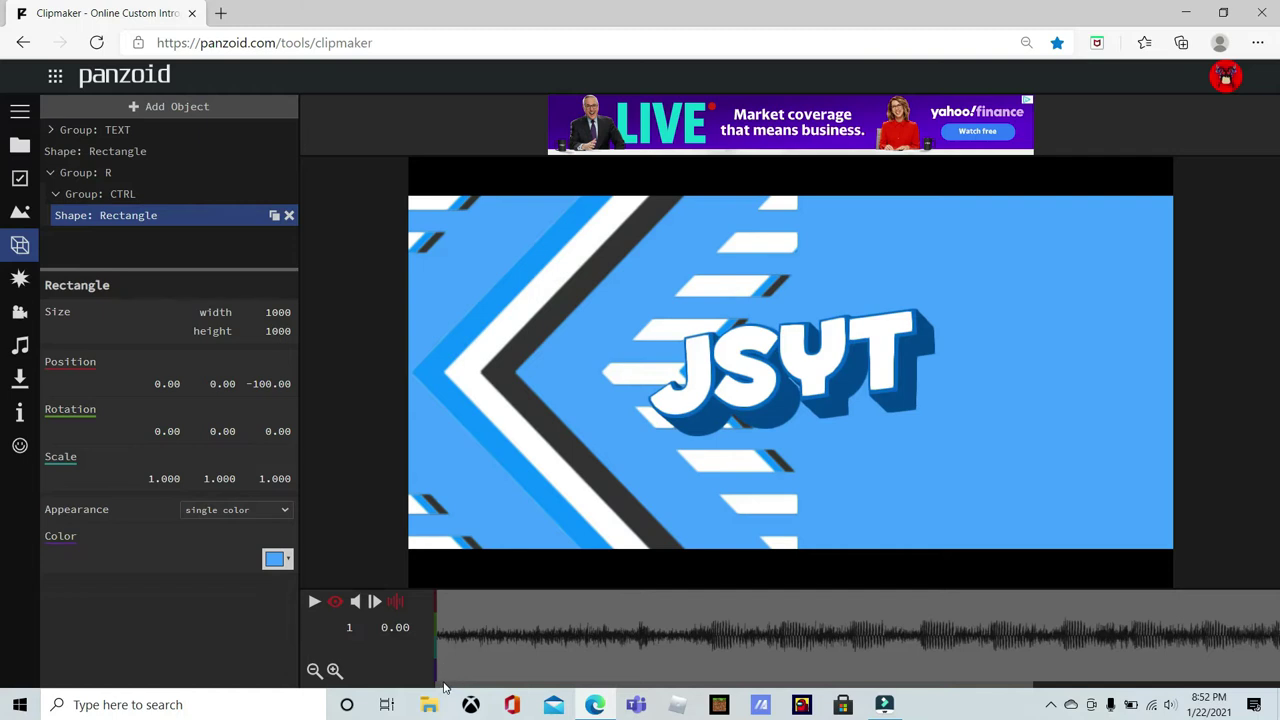
{"action": "left_click_drag", "start_coordinate": [535, 683], "coordinate": [790, 593]}
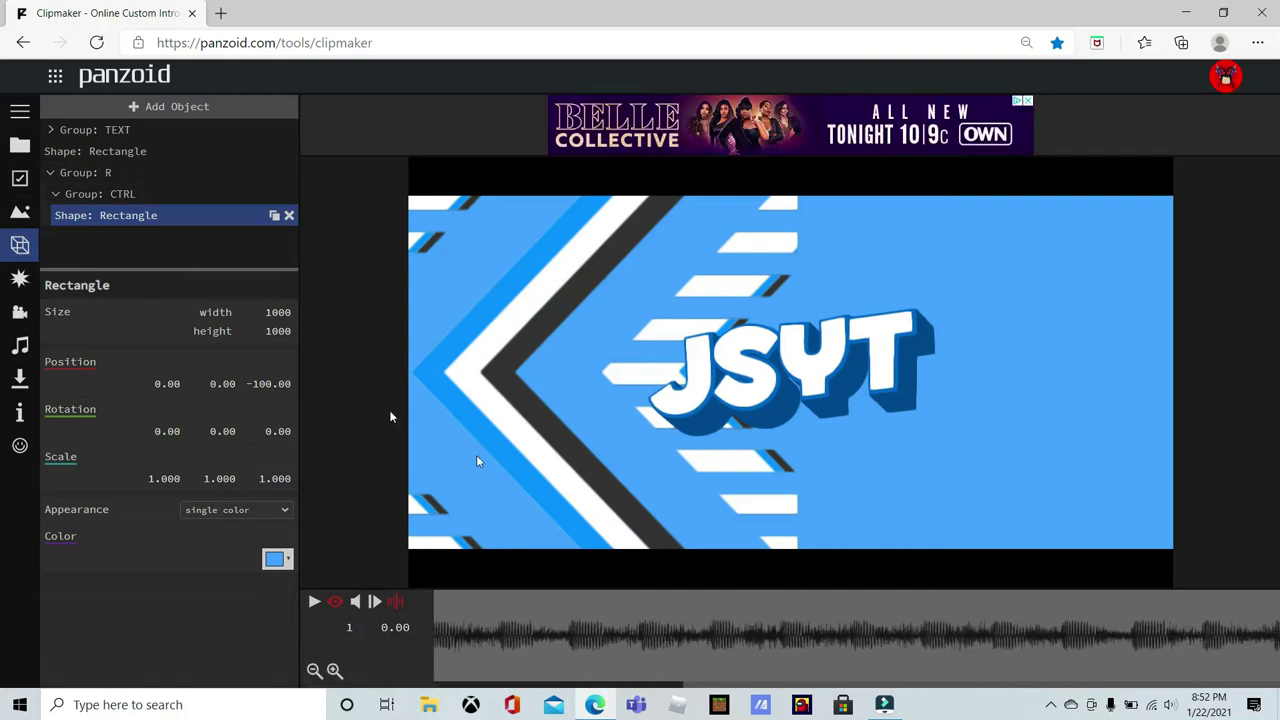
{"action": "left_click_drag", "start_coordinate": [787, 620], "coordinate": [421, 596]}
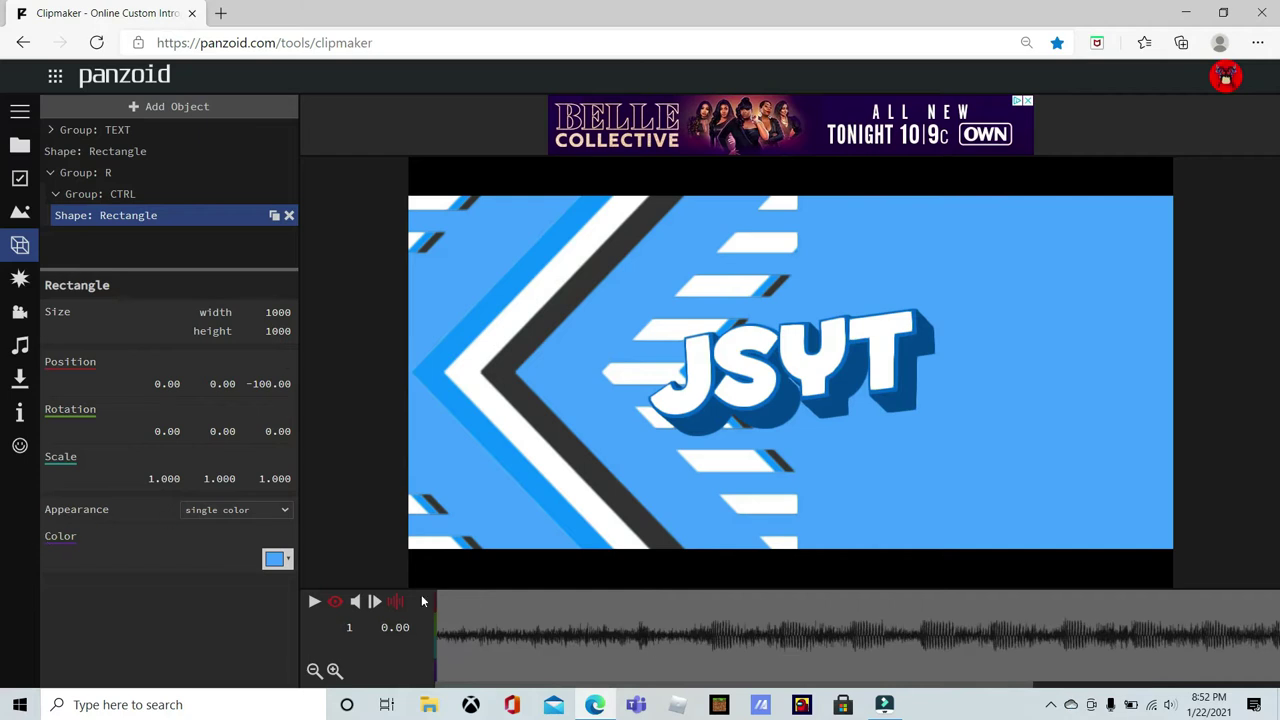
{"action": "left_click_drag", "start_coordinate": [490, 686], "coordinate": [1218, 711]}
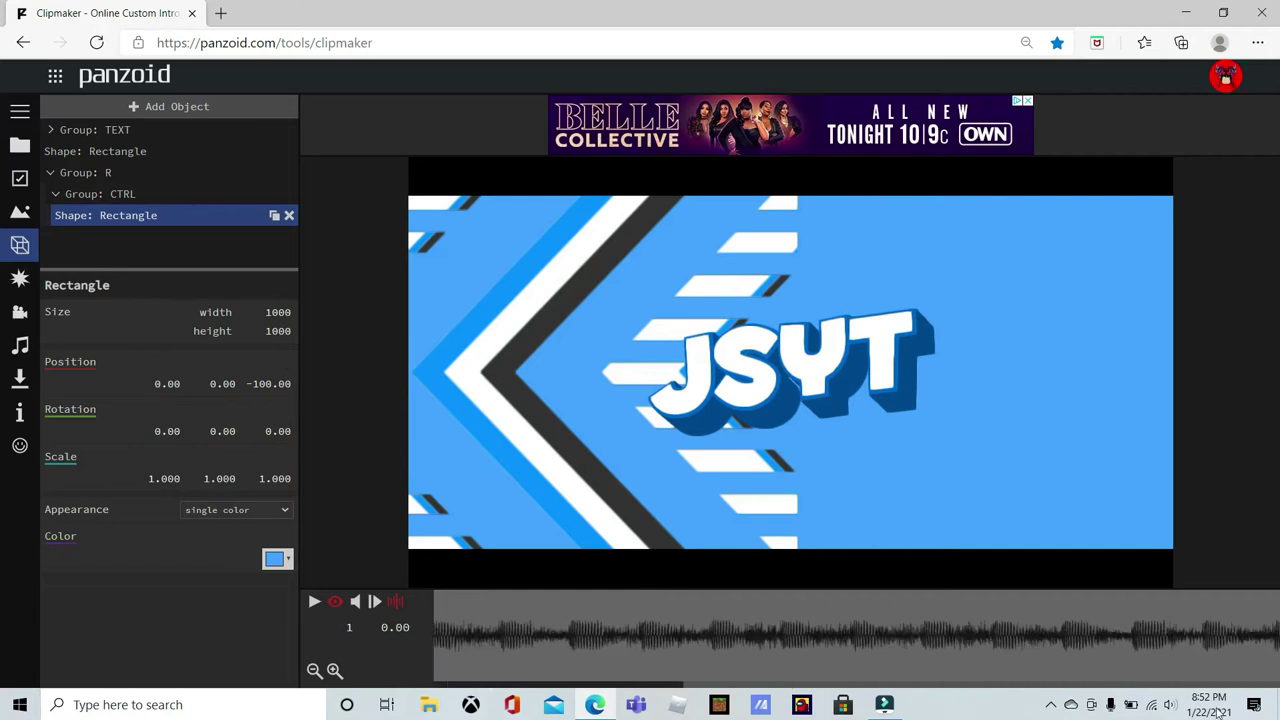
Compare the settings of the plain blue rectangle with those of the textured rectangle nested under group R.
{"action": "left_click", "coordinate": [116, 160]}
{"action": "left_click", "coordinate": [103, 215]}
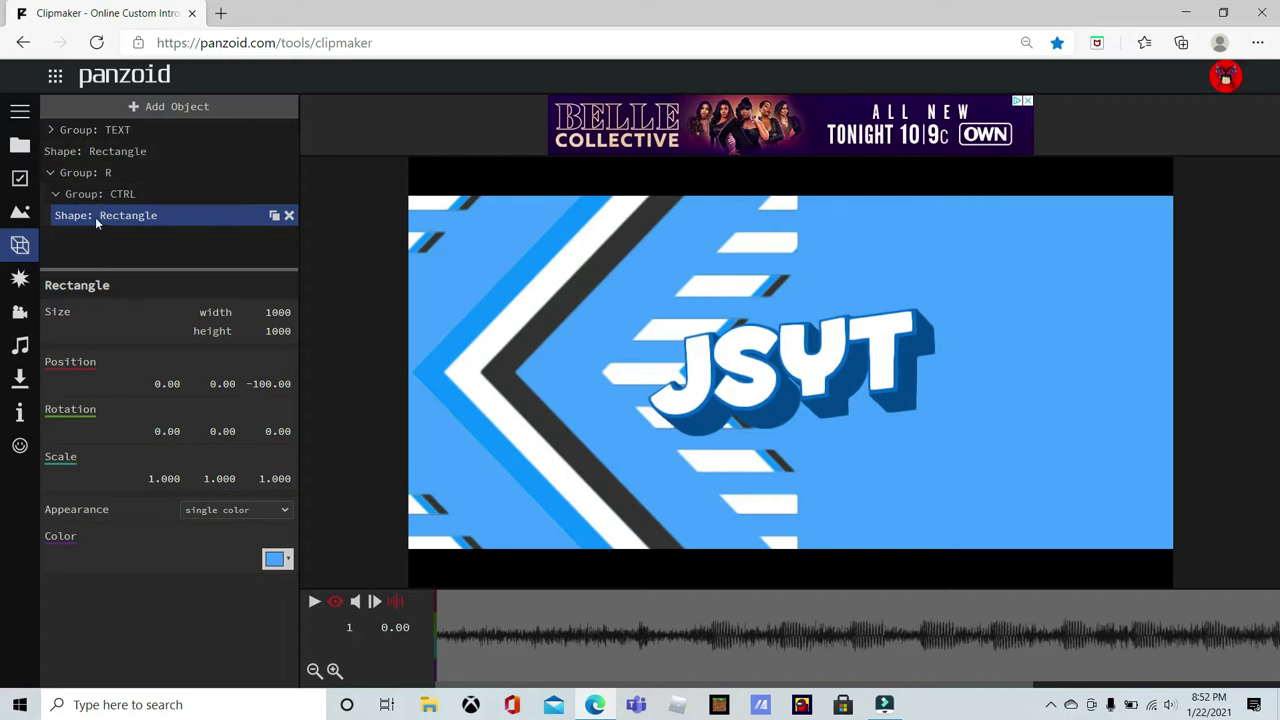
{"action": "left_click_drag", "start_coordinate": [115, 161], "coordinate": [102, 215]}
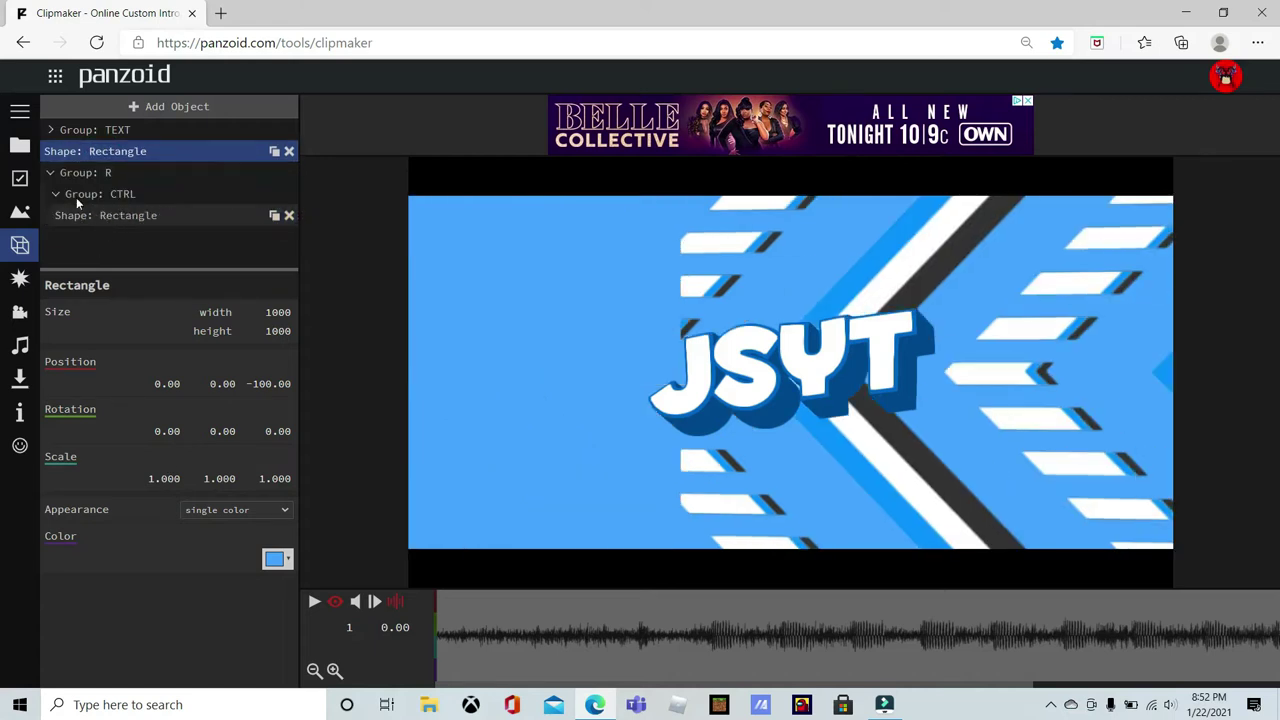
{"action": "left_click", "coordinate": [84, 214]}
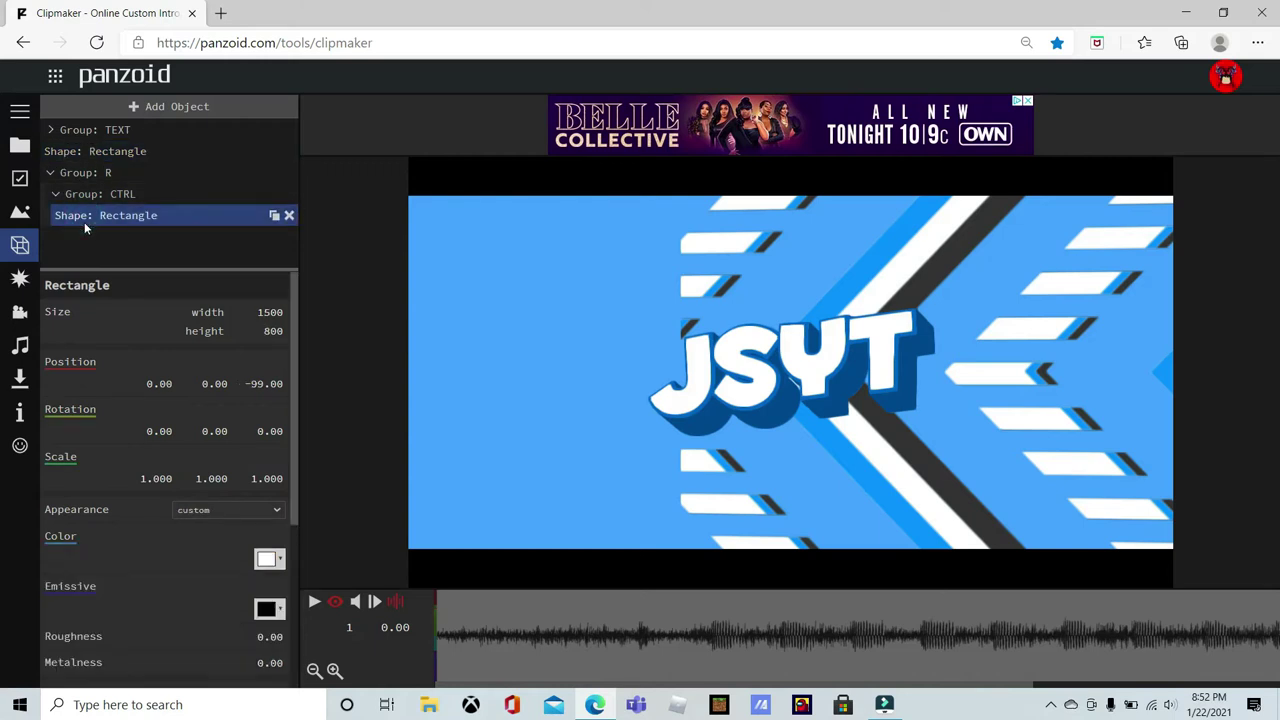
{"action": "scroll", "coordinate": [139, 350], "scroll_direction": "down", "scroll_amount": 3}
{"action": "scroll", "coordinate": [139, 350], "scroll_direction": "up", "scroll_amount": 3}
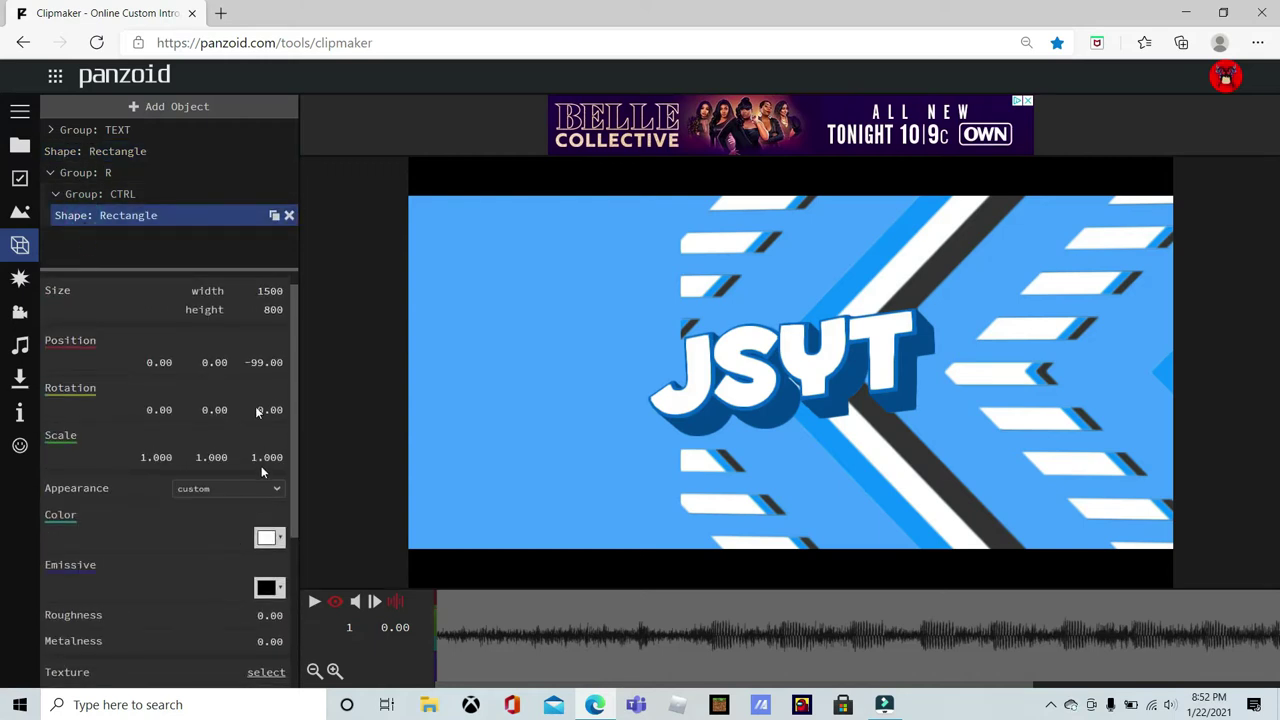
Set group R's Y rotation to 2.
{"action": "left_click", "coordinate": [116, 174]}
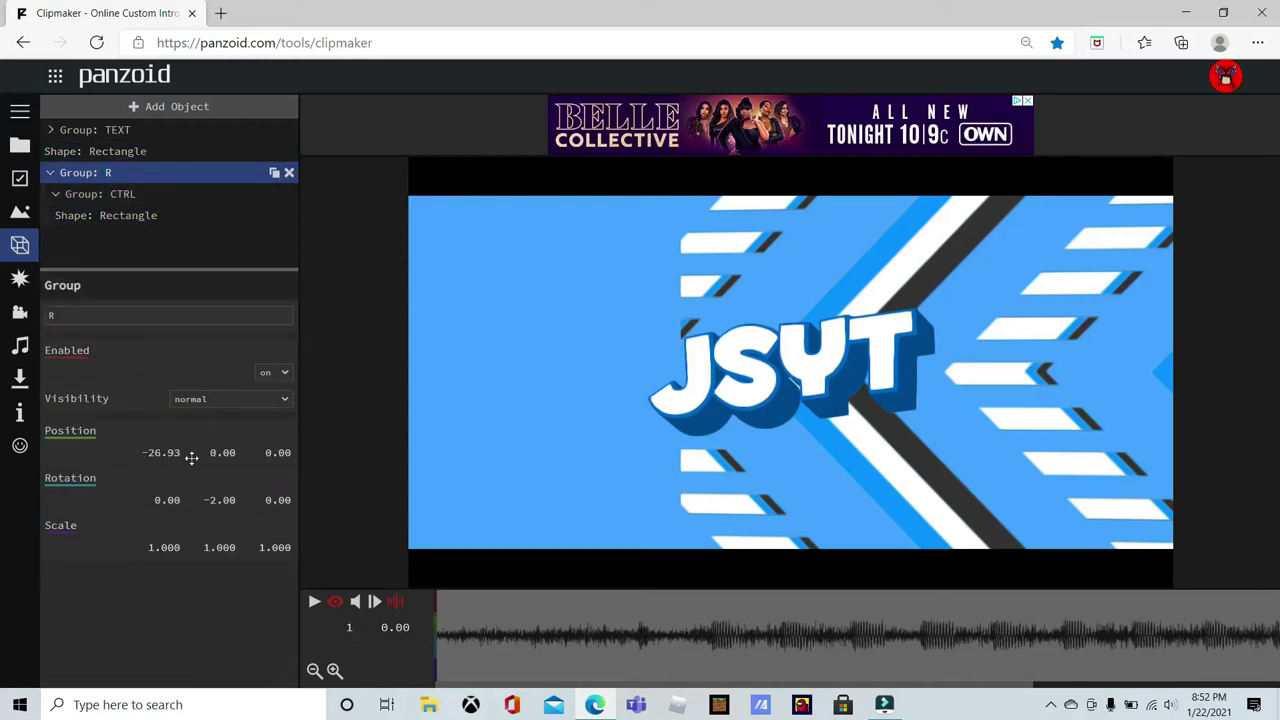
{"action": "left_click", "coordinate": [206, 499]}
{"action": "left_click_drag", "start_coordinate": [211, 499], "coordinate": [214, 490]}
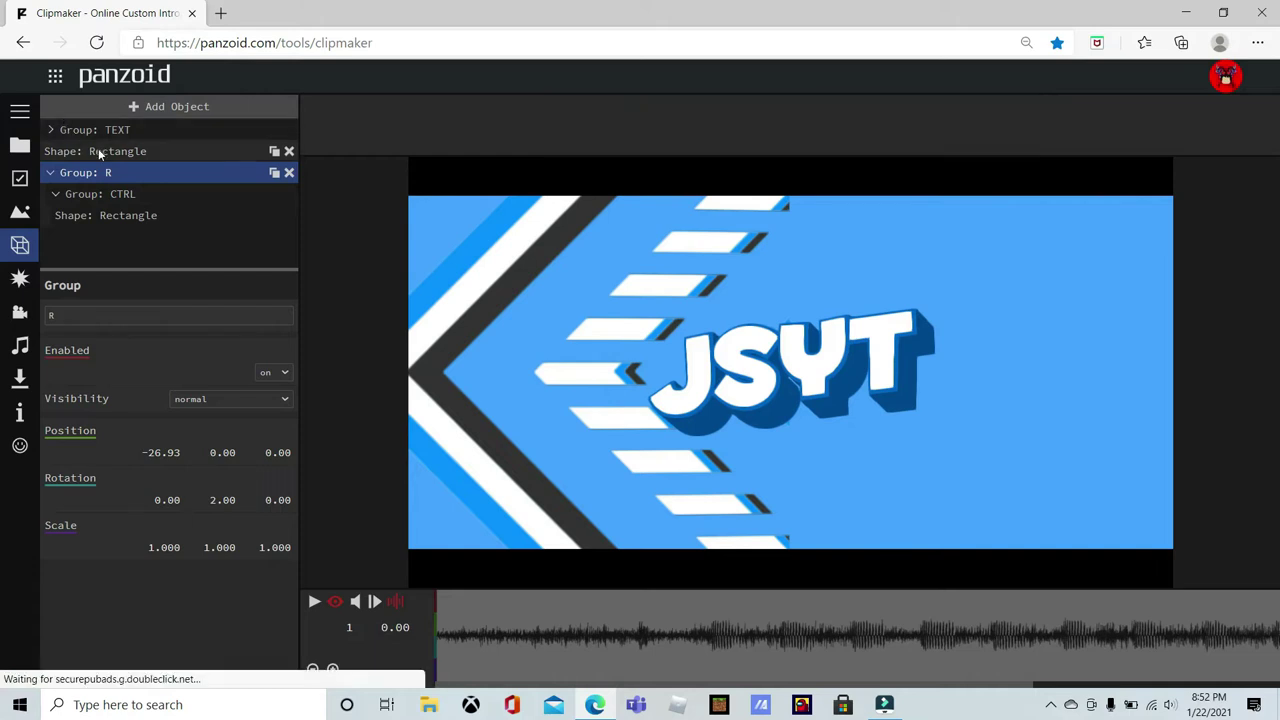
Select the arrow-textured rectangle inside group R.
{"action": "left_click", "coordinate": [52, 173]}
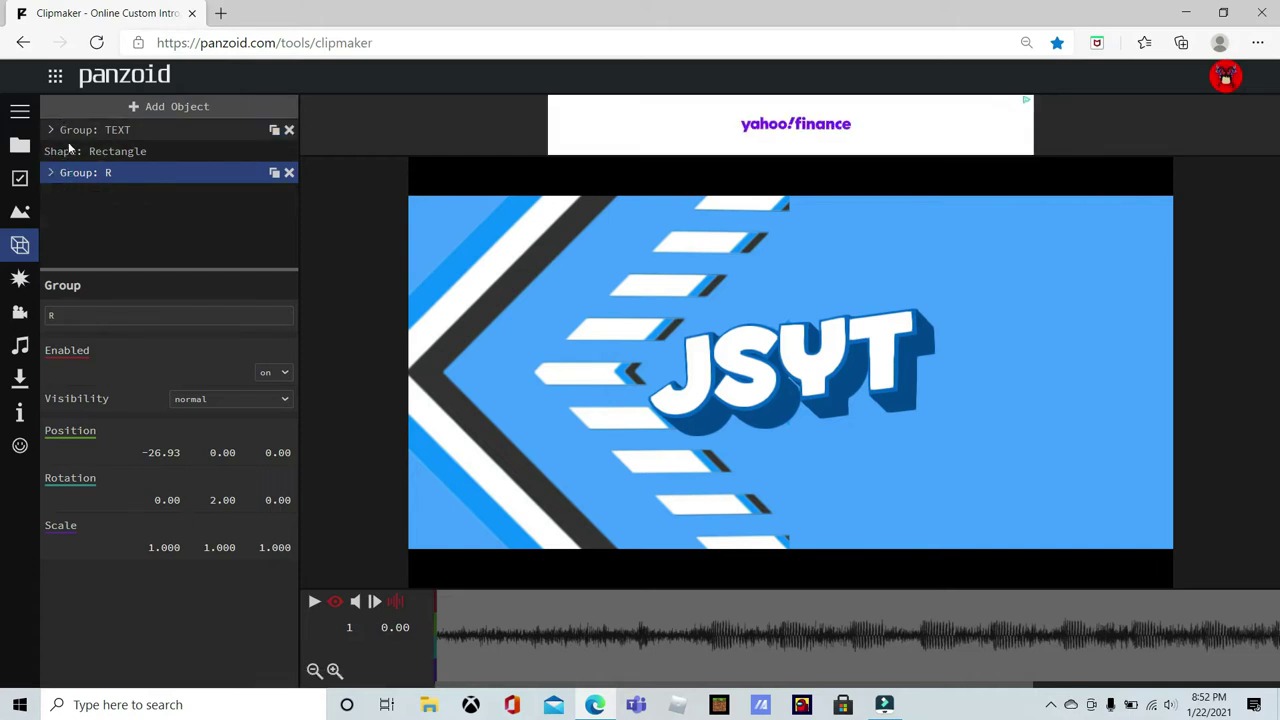
{"action": "left_click", "coordinate": [60, 151]}
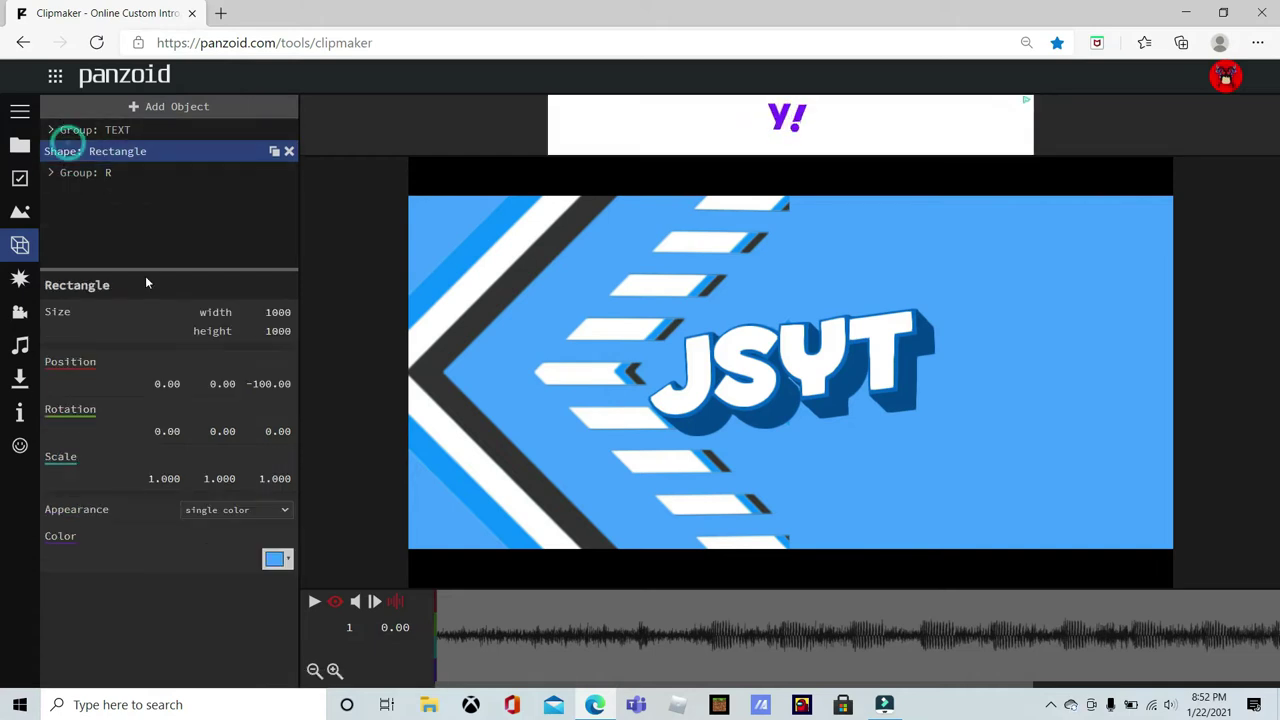
{"action": "left_click", "coordinate": [50, 173]}
{"action": "left_click", "coordinate": [139, 216]}
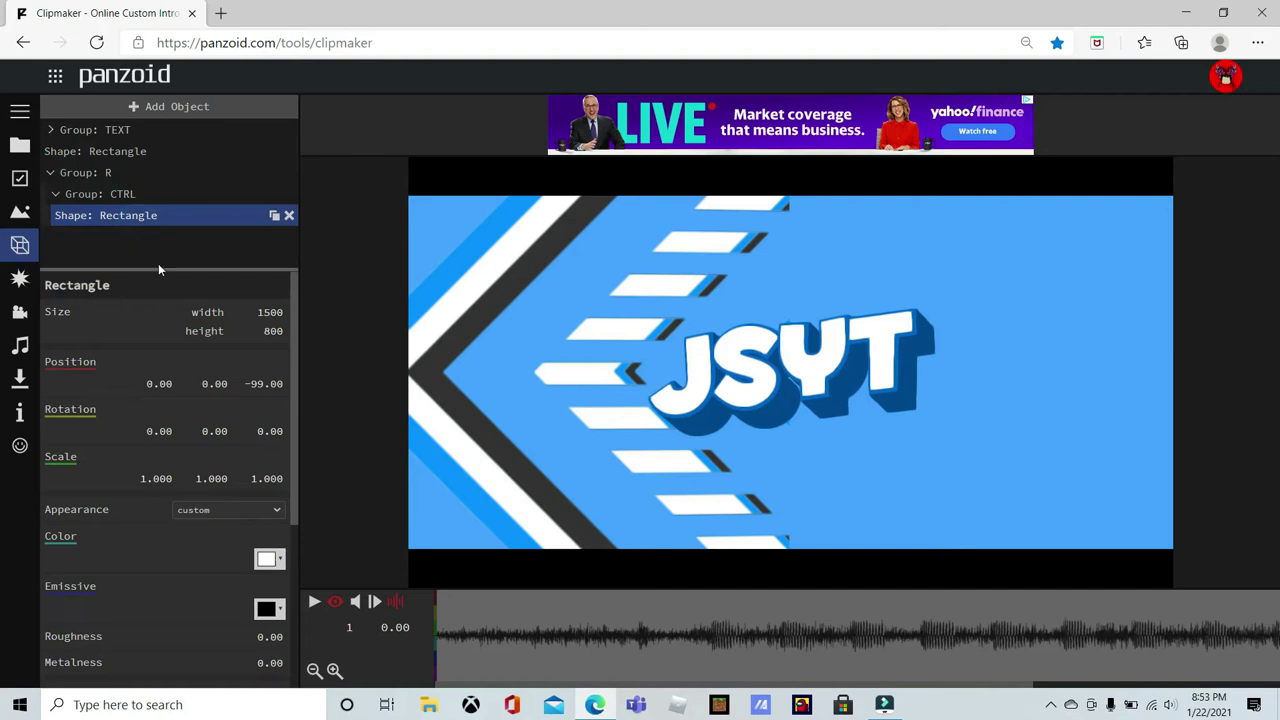
{"action": "key", "text": "space"}
{"action": "key", "text": "space"}
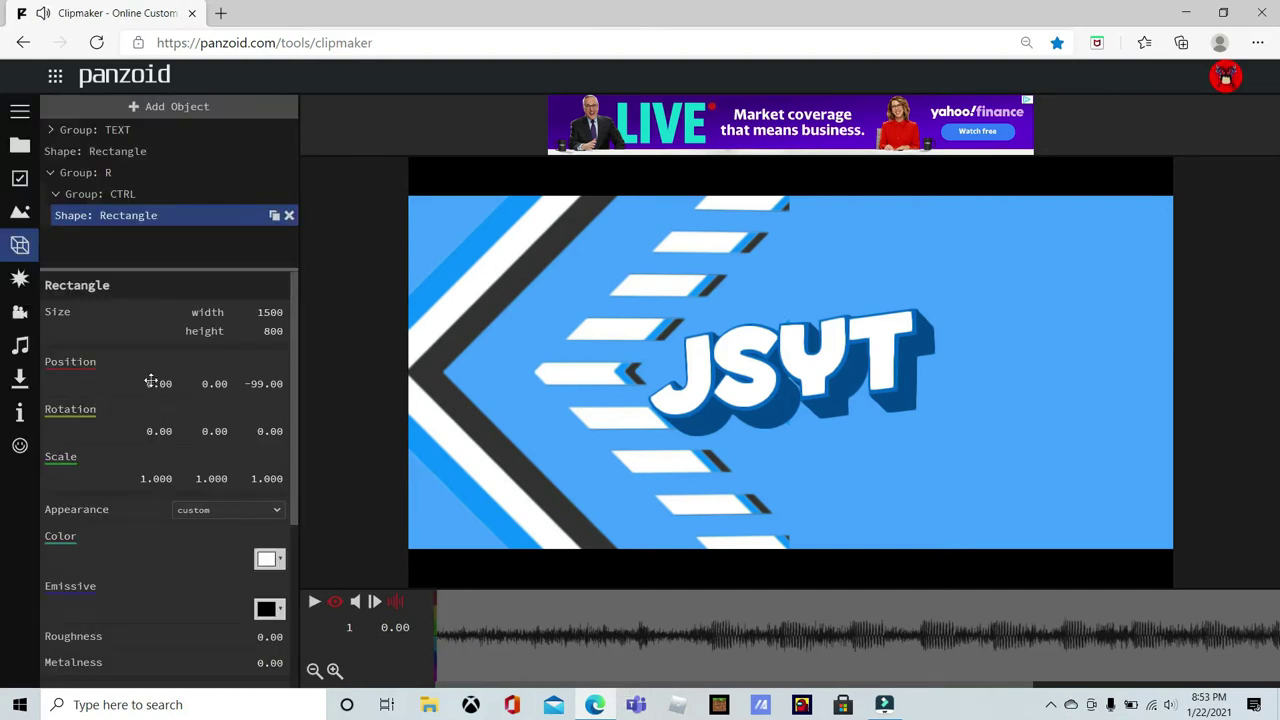
Try X positions of 229.40, 322.10, 600 and 700 on the arrow-textured rectangle.
{"action": "left_click_drag", "start_coordinate": [170, 428], "coordinate": [350, 373]}
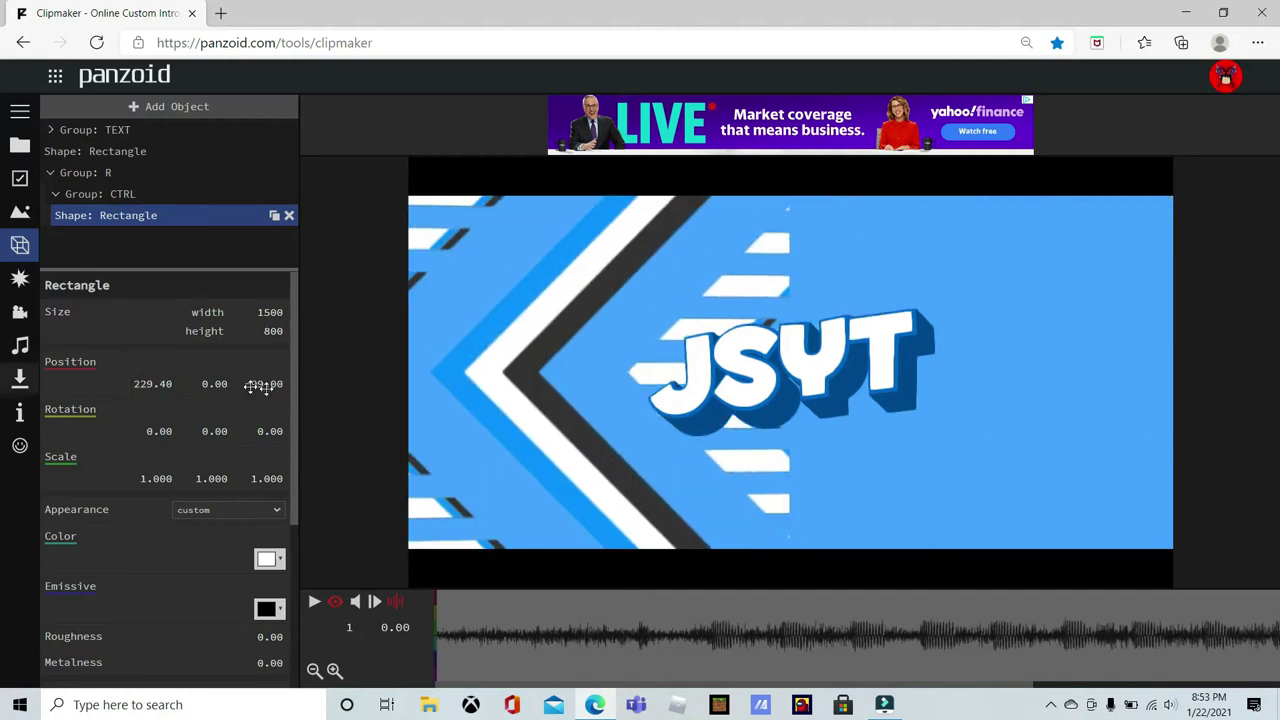
{"action": "left_click_drag", "start_coordinate": [146, 381], "coordinate": [262, 383]}
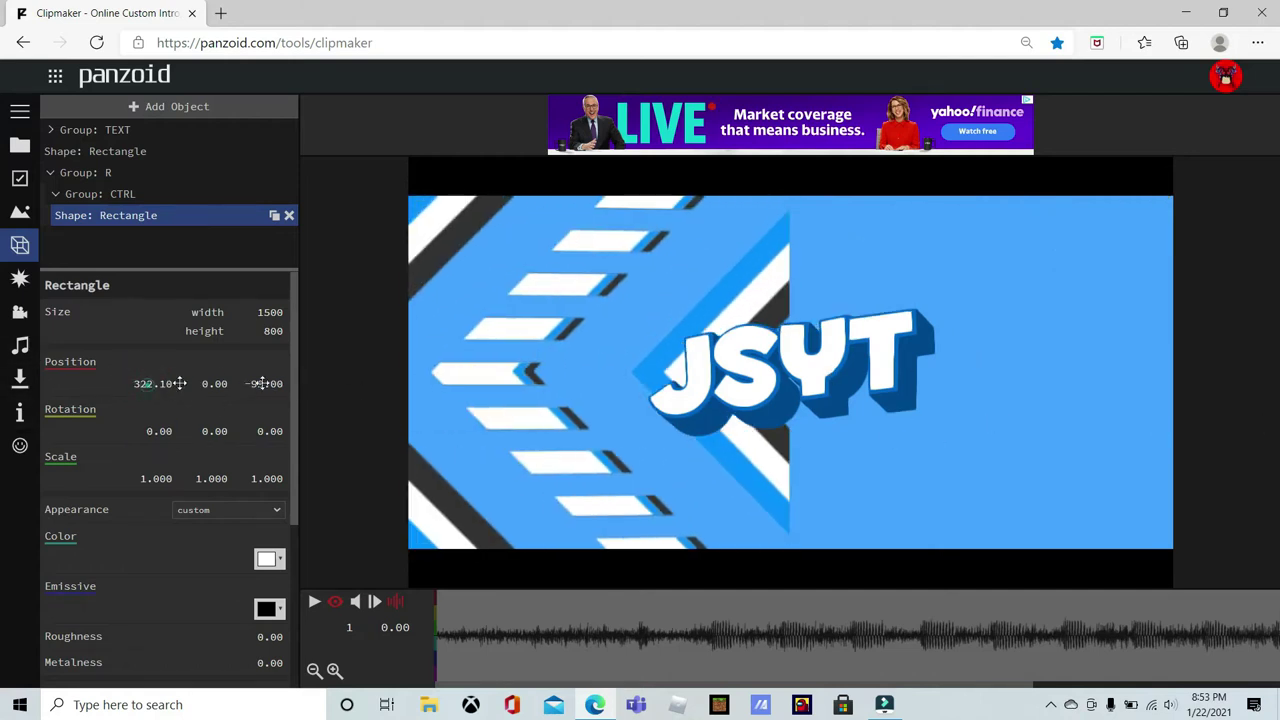
{"action": "left_click_drag", "start_coordinate": [143, 390], "coordinate": [198, 388]}
{"action": "left_click", "coordinate": [152, 388]}
{"action": "type", "text": "600"}
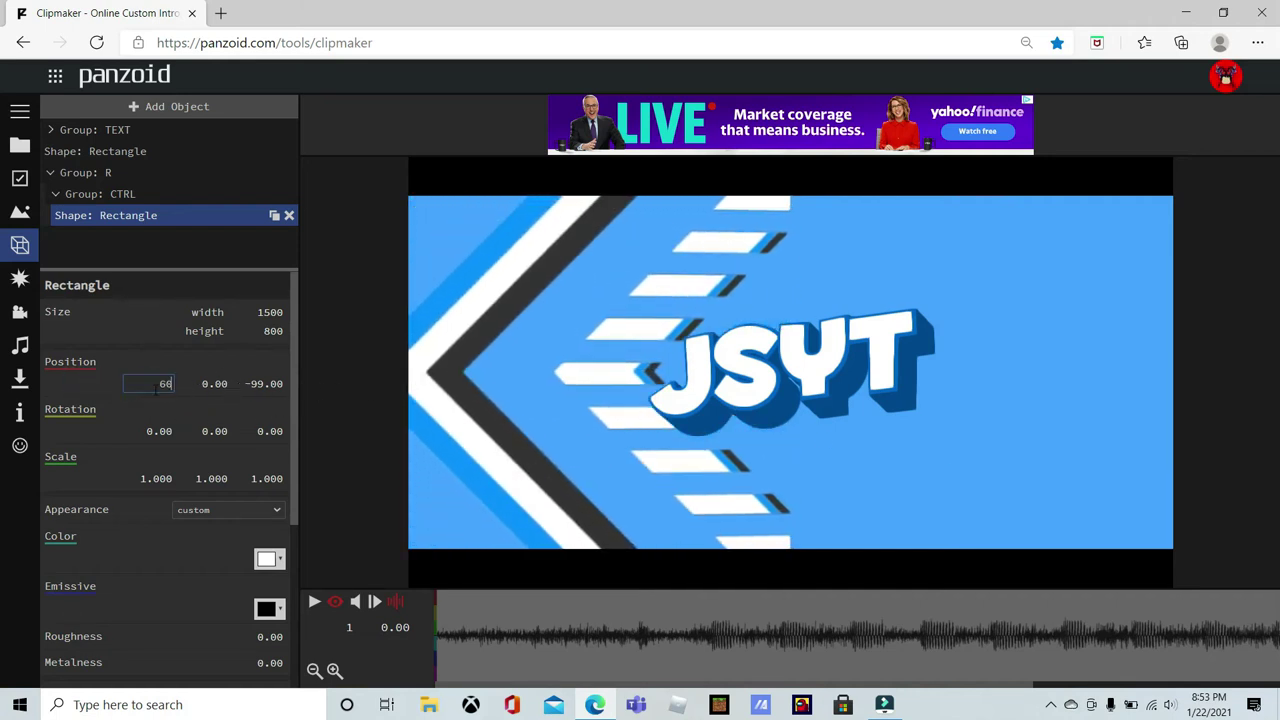
{"action": "key", "text": "Return"}
{"action": "left_click", "coordinate": [153, 388]}
{"action": "type", "text": "700"}
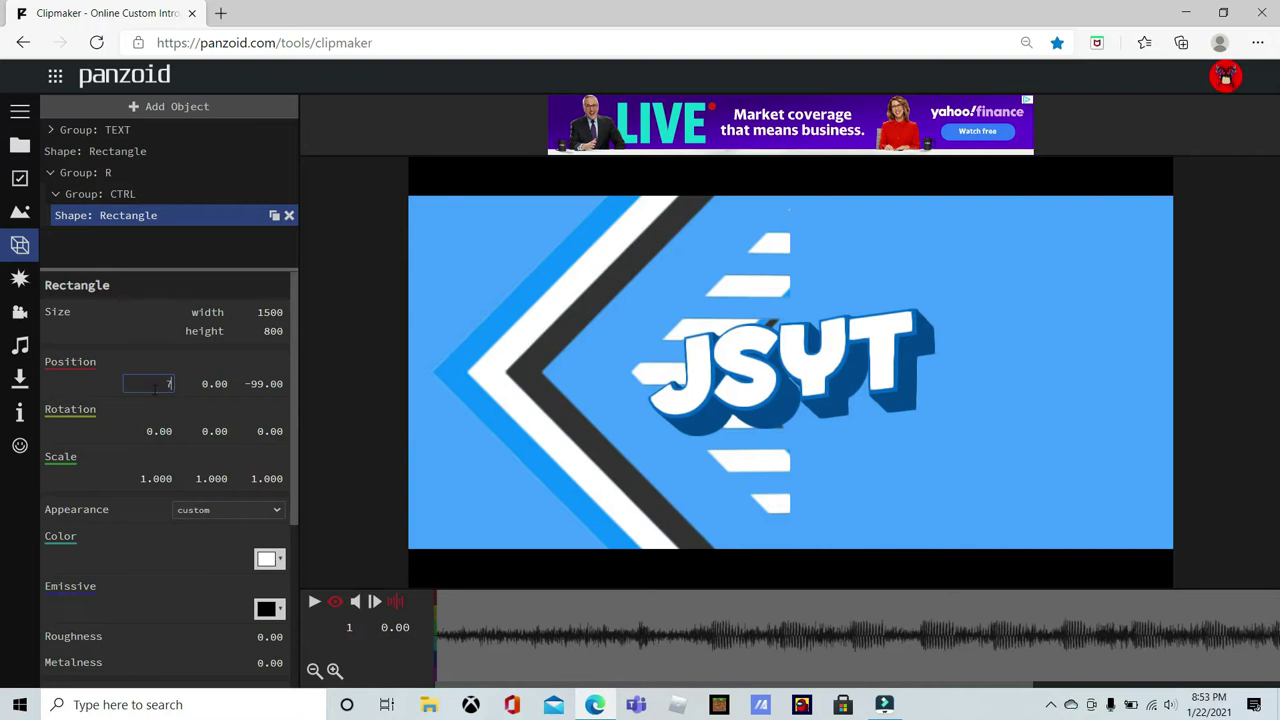
{"action": "key", "text": "Return"}
Set the arrow-textured rectangle's X position to 800 and check the scene in 3D and through the camera.
{"action": "left_click", "coordinate": [153, 388]}
{"action": "type", "text": "800"}
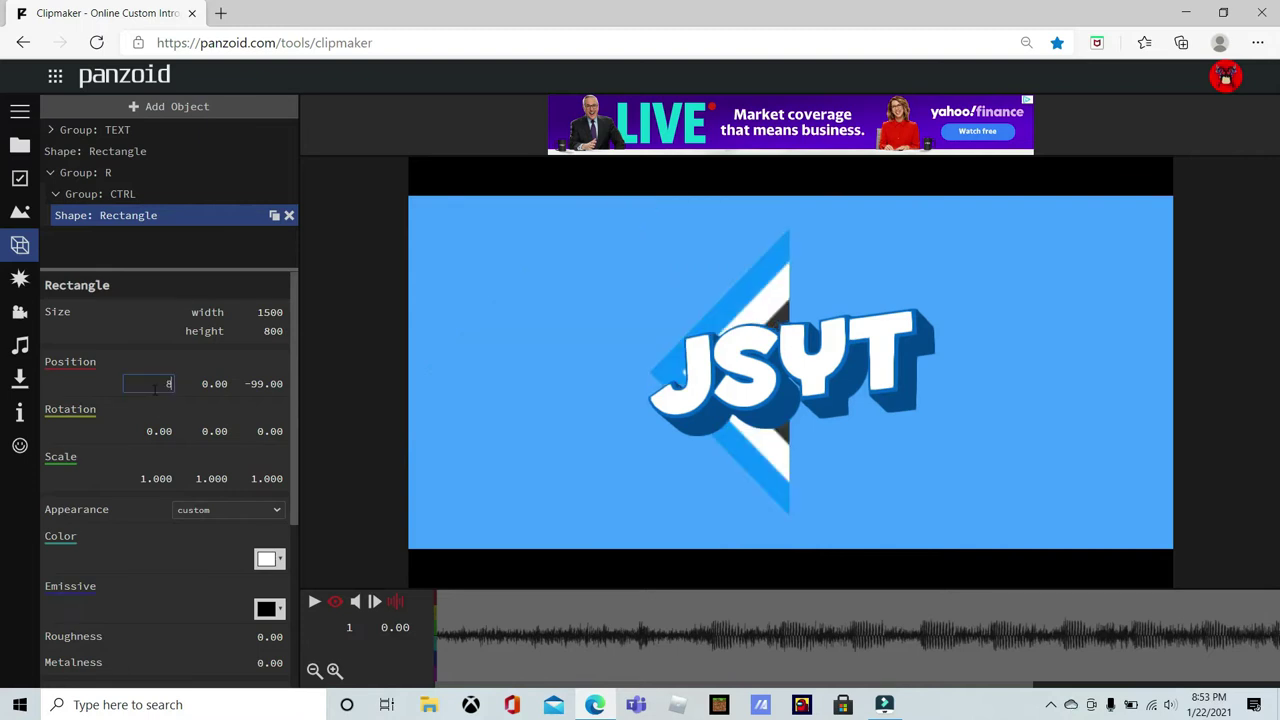
{"action": "key", "text": "Return"}
{"action": "left_click", "coordinate": [335, 601]}
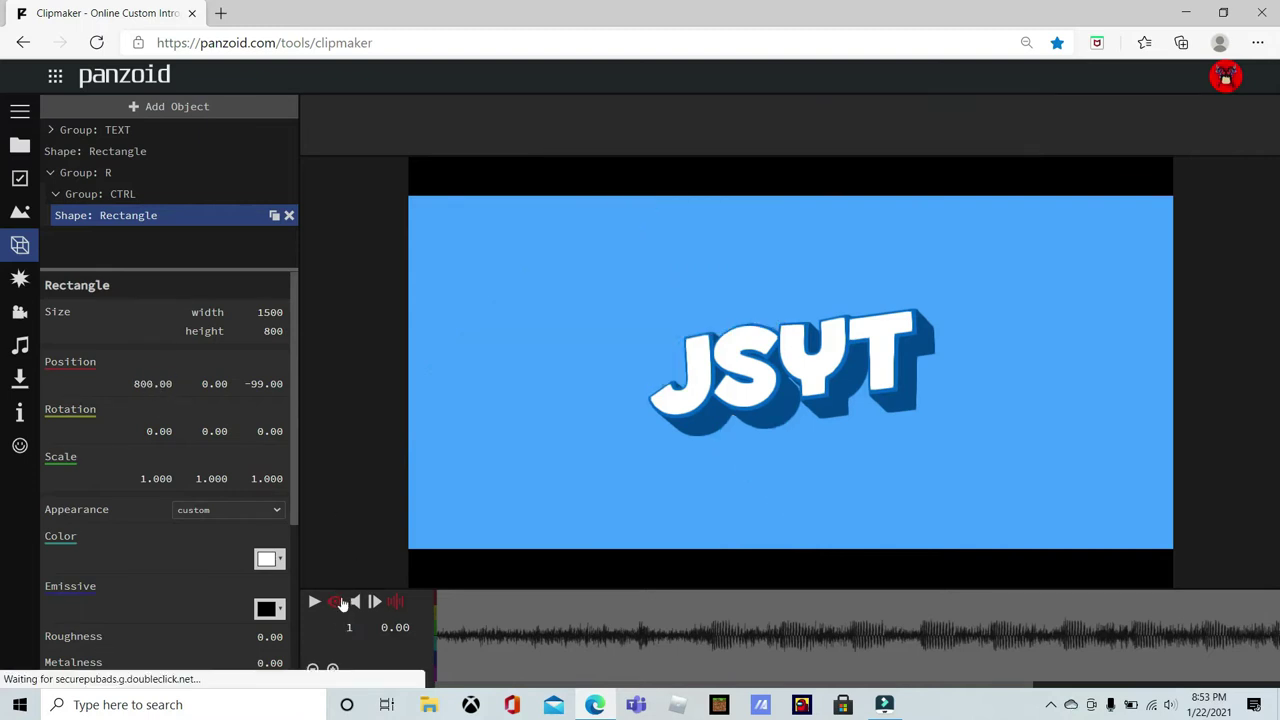
{"action": "scroll", "coordinate": [746, 285], "scroll_direction": "down", "scroll_amount": 3}
{"action": "left_click_drag", "start_coordinate": [748, 309], "coordinate": [476, 378]}
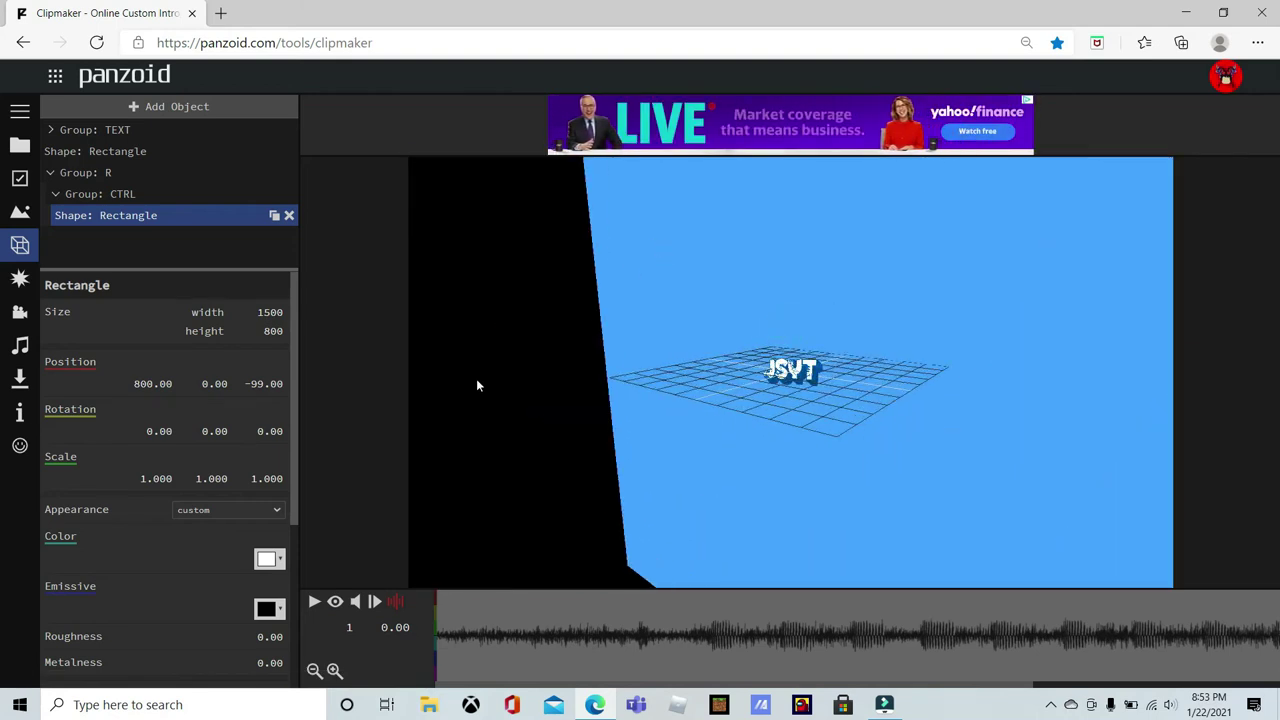
{"action": "left_click", "coordinate": [335, 601]}
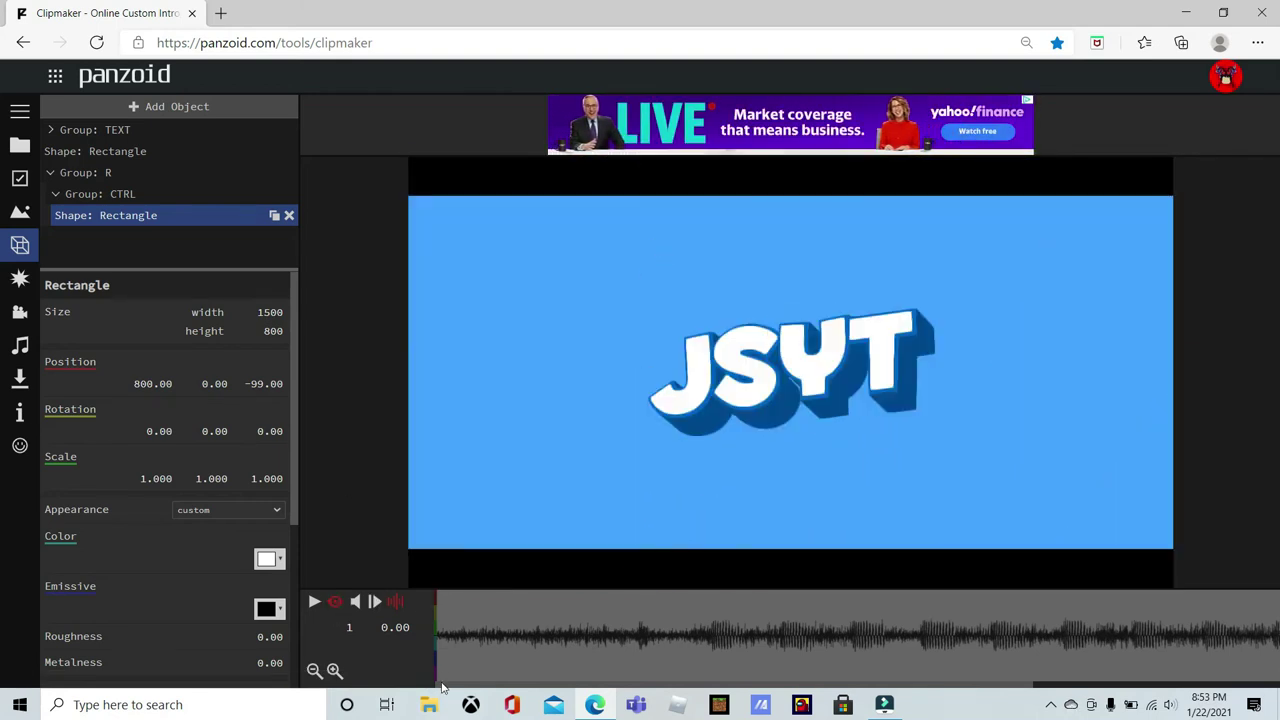
Play the clip to frame 57 and add a position keyframe with a sharp corner to the arrow-textured rectangle.
{"action": "scroll", "coordinate": [529, 686], "scroll_direction": "right", "scroll_amount": 5}
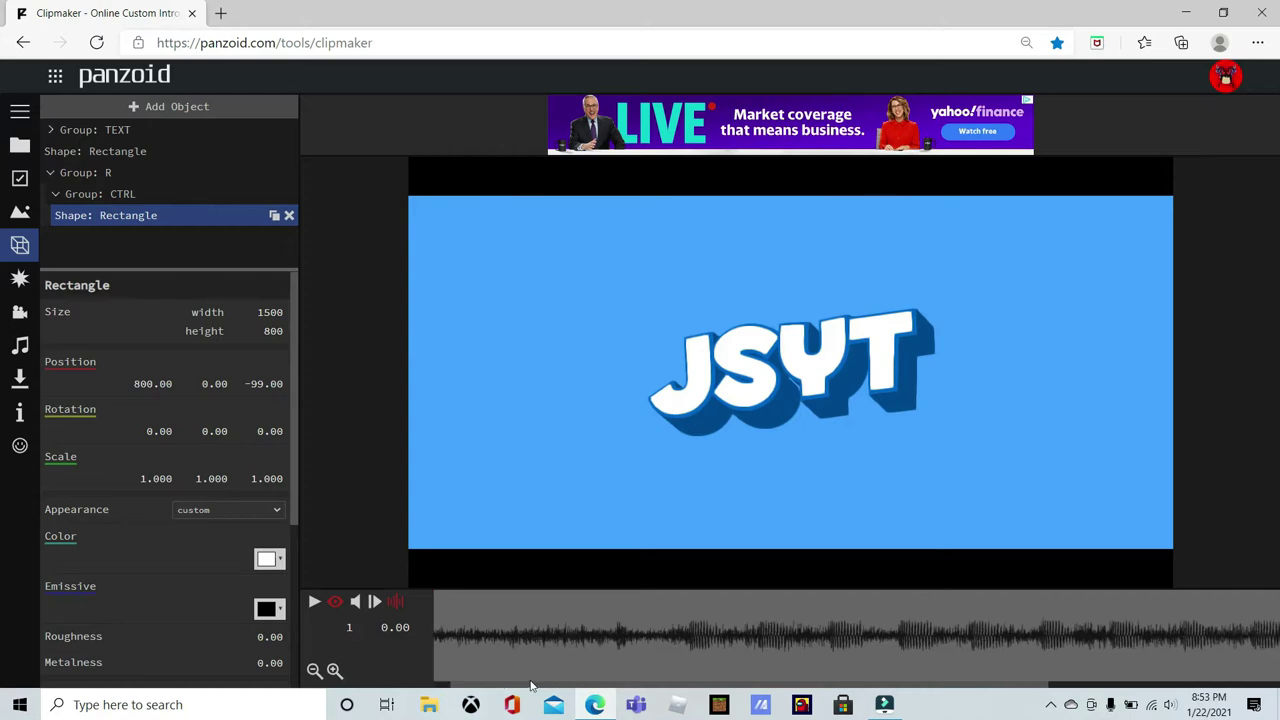
{"action": "left_click_drag", "start_coordinate": [619, 665], "coordinate": [528, 662]}
{"action": "left_click", "coordinate": [315, 601]}
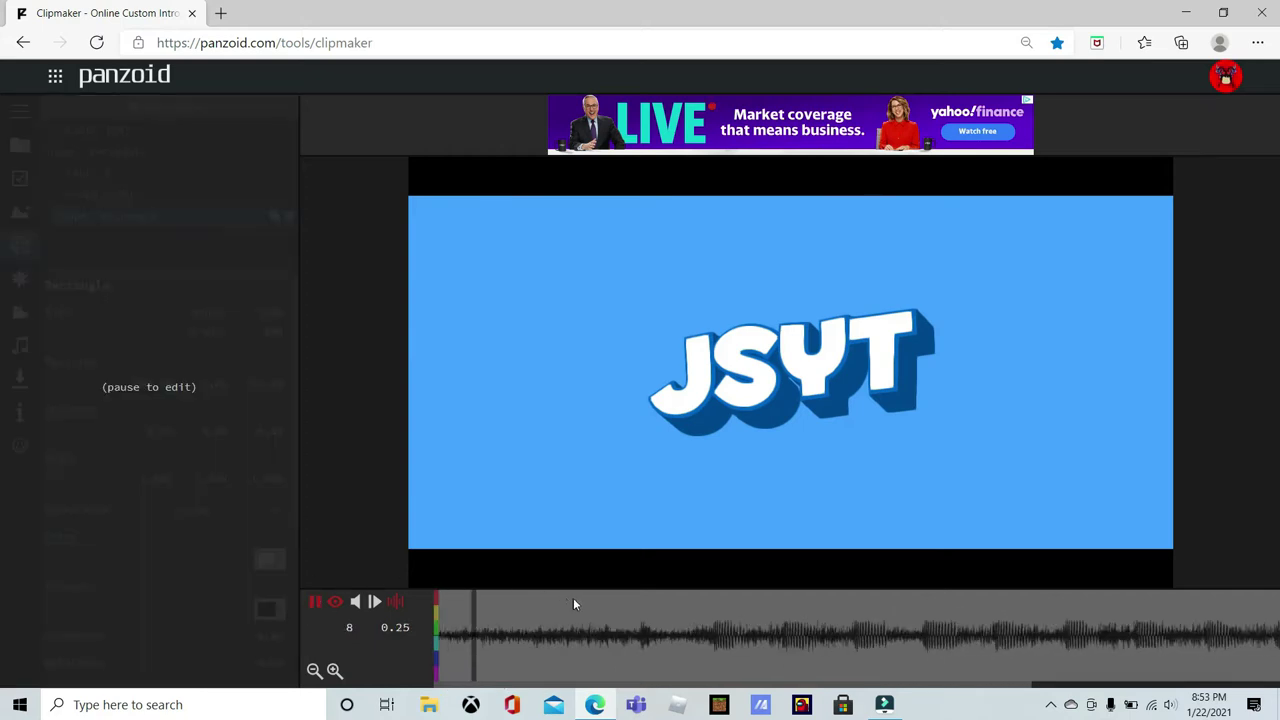
{"action": "key", "text": "space"}
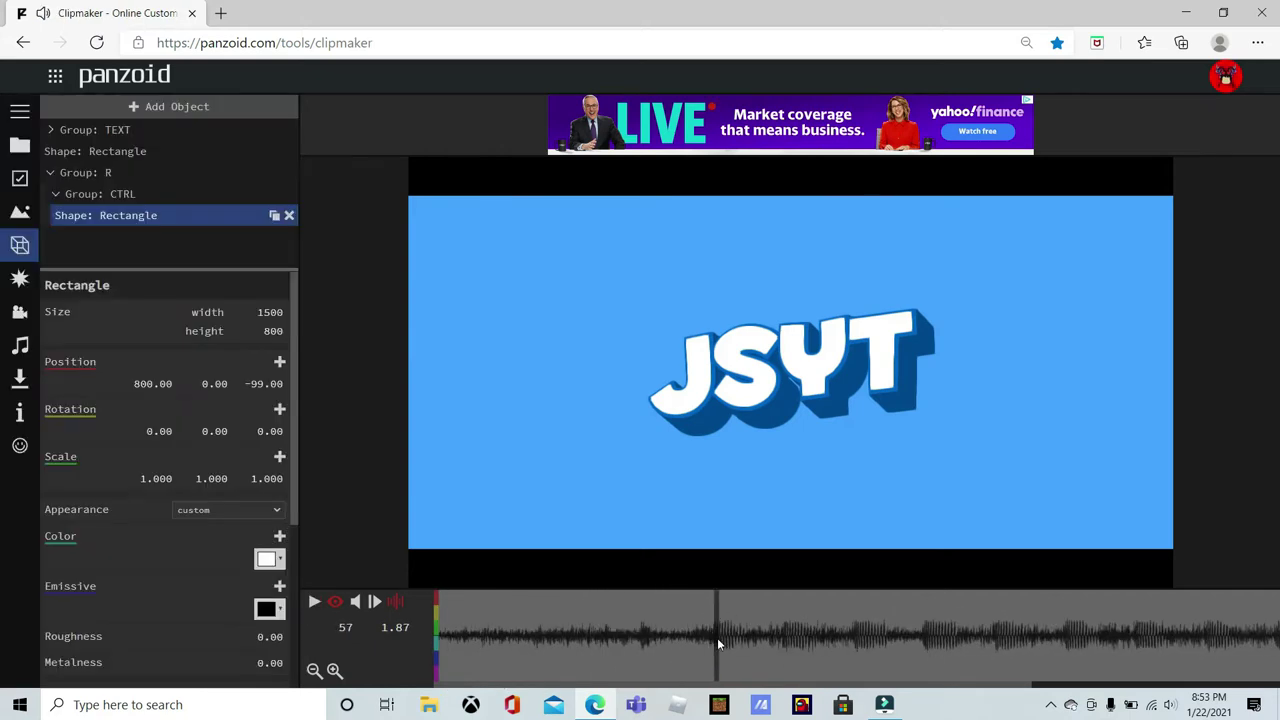
{"action": "left_click", "coordinate": [280, 363]}
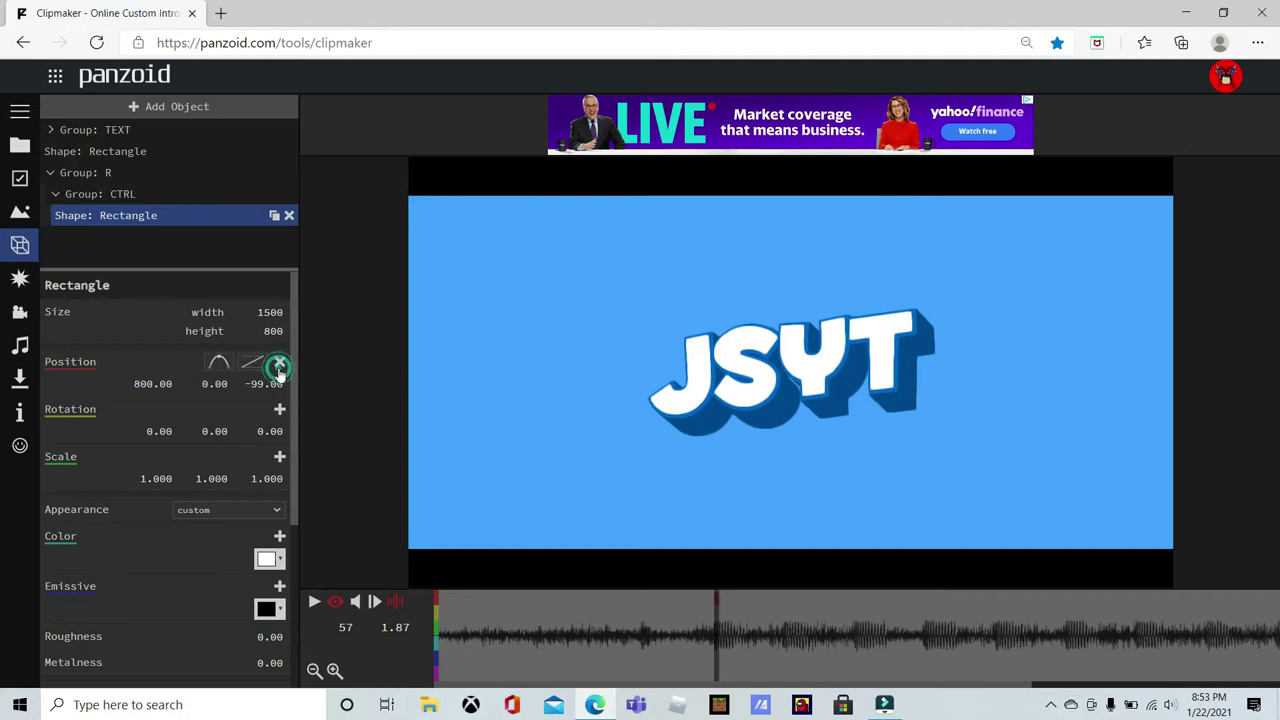
{"action": "left_click", "coordinate": [214, 366]}
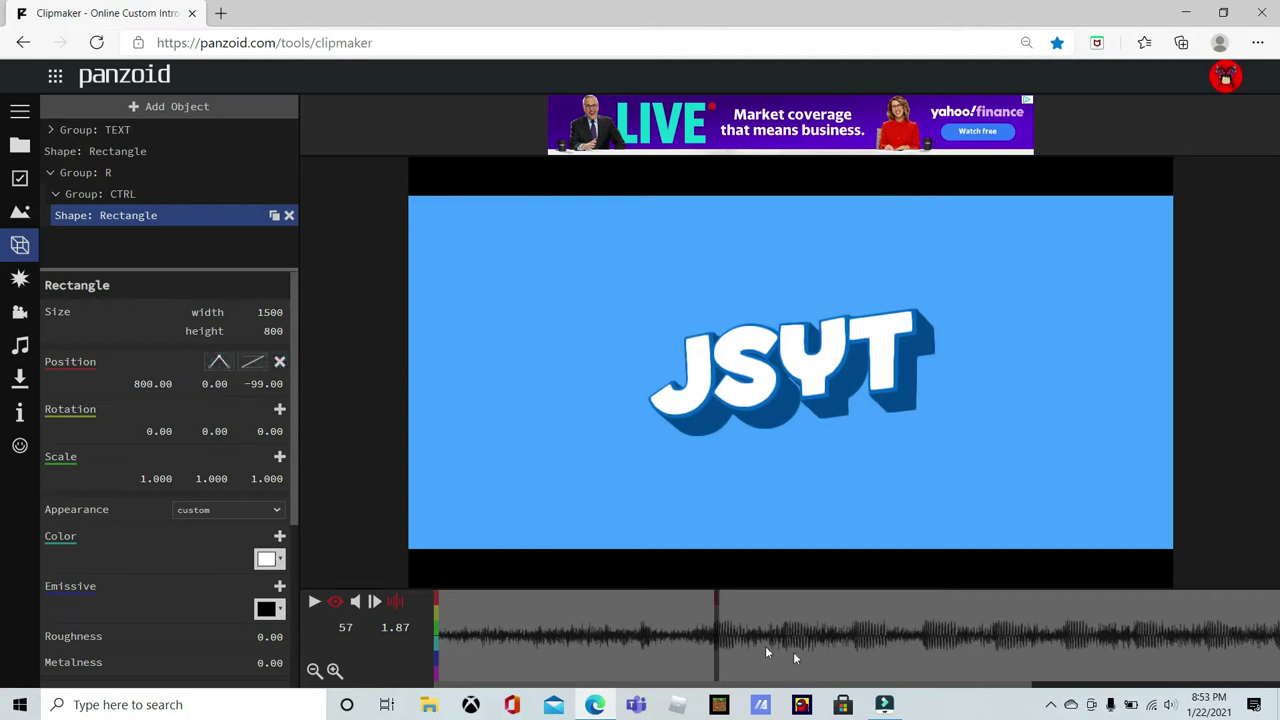
Play to frame 71, add a position keyframe with an ease-out curve to the arrow-textured rectangle, and set its X position to 700.
{"action": "key", "text": "space"}
{"action": "key", "text": "space"}
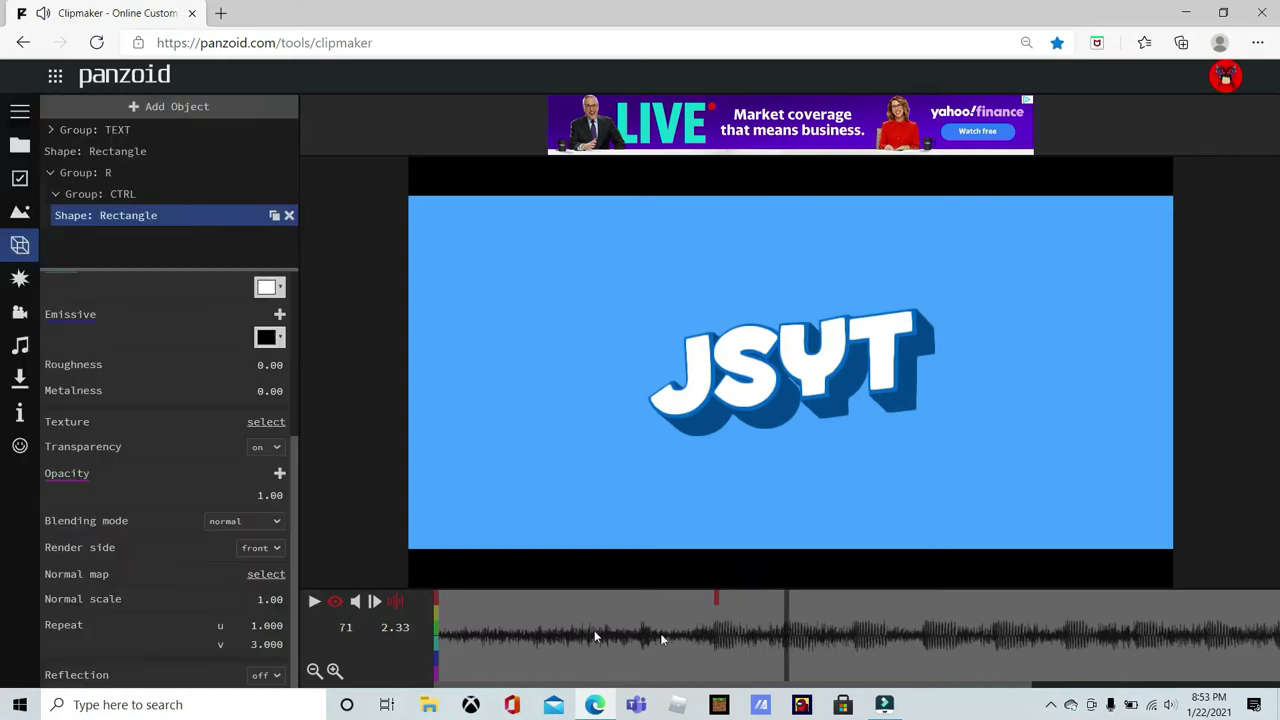
{"action": "scroll", "coordinate": [207, 550], "scroll_direction": "up", "scroll_amount": 3}
{"action": "left_click", "coordinate": [279, 362]}
{"action": "left_click", "coordinate": [252, 362]}
{"action": "scroll", "coordinate": [284, 474], "scroll_direction": "down", "scroll_amount": 2}
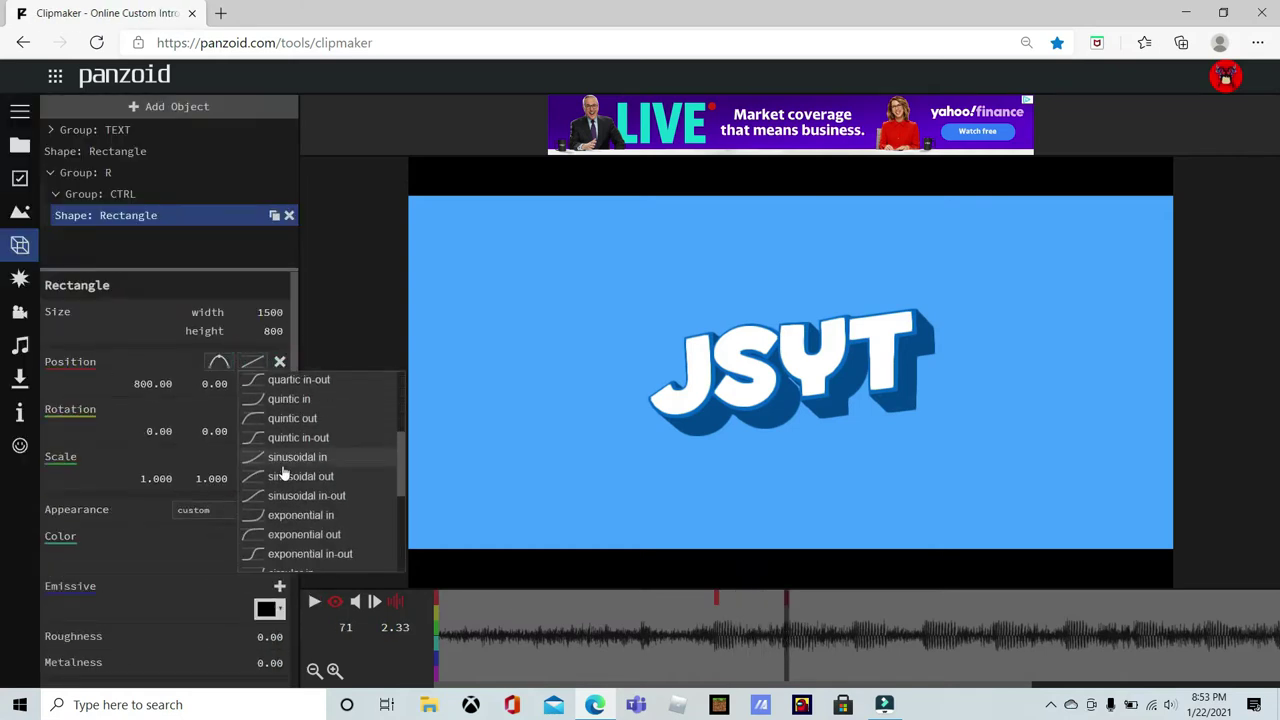
{"action": "scroll", "coordinate": [284, 474], "scroll_direction": "down", "scroll_amount": 3}
{"action": "left_click", "coordinate": [286, 459]}
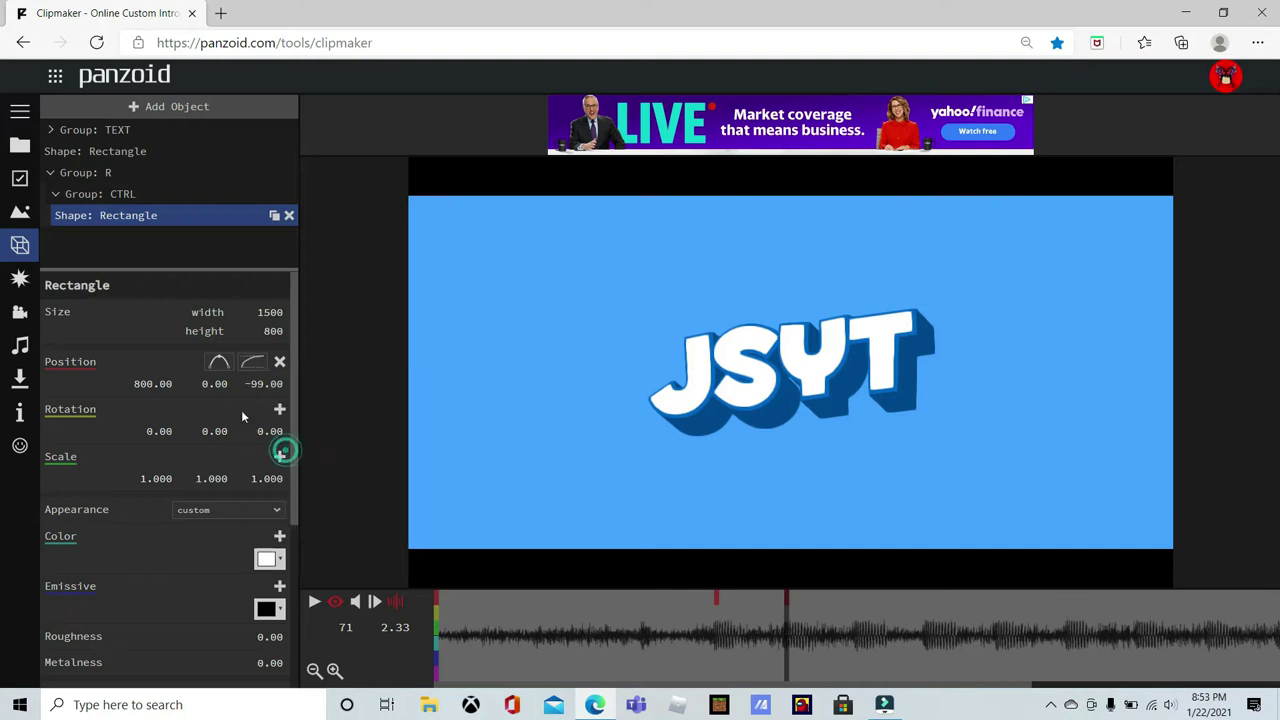
{"action": "left_click", "coordinate": [137, 381]}
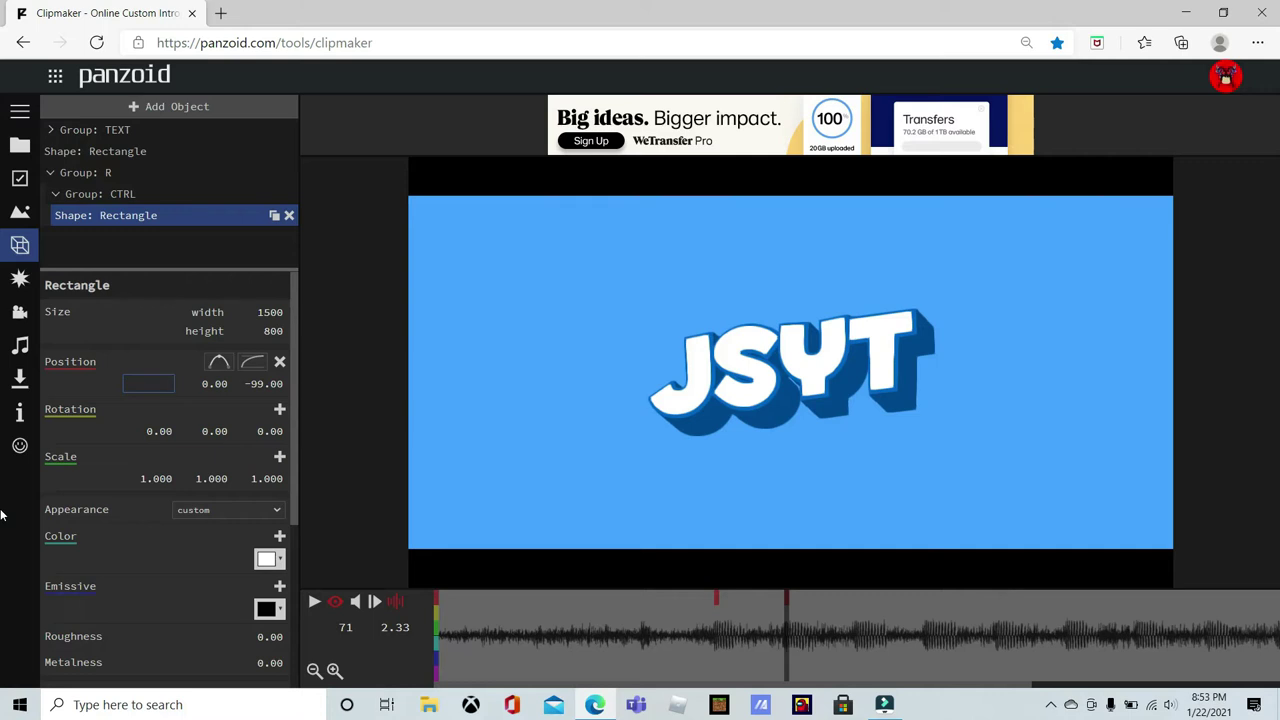
{"action": "key", "text": "Return"}
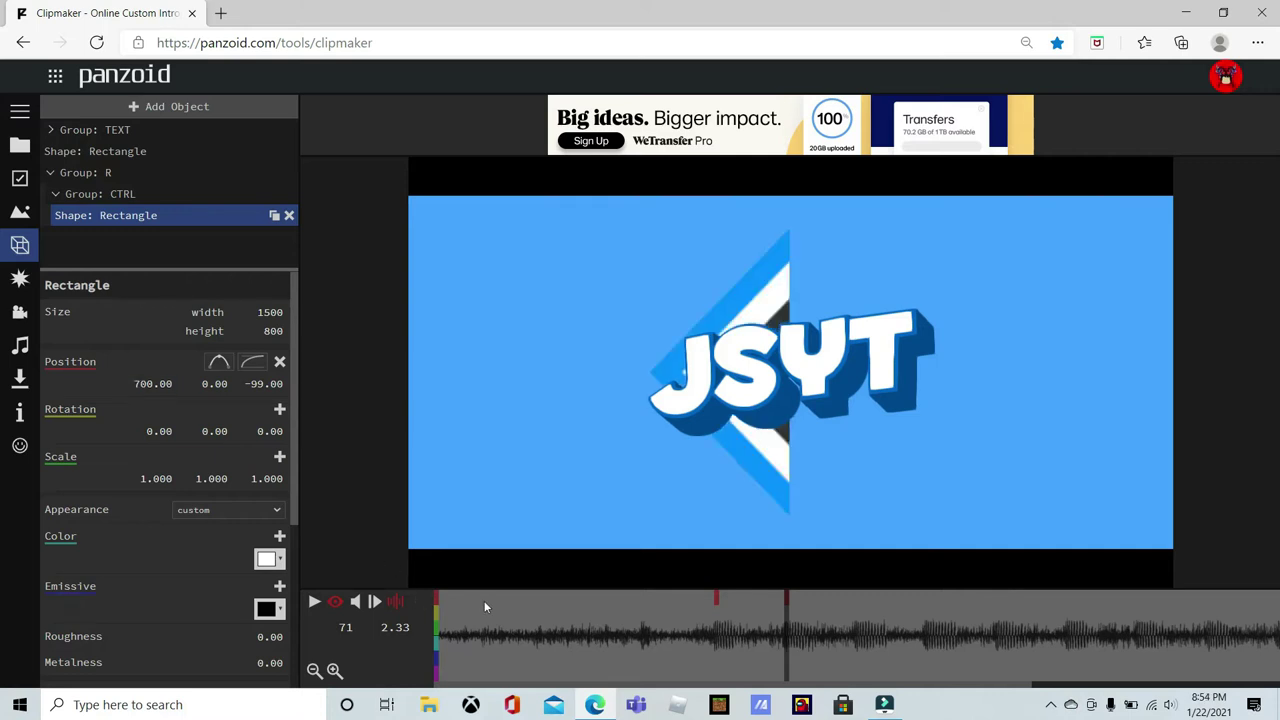
Preview the movement and add a position keyframe to the arrow-textured rectangle at frame 85.
{"action": "key", "text": "space"}
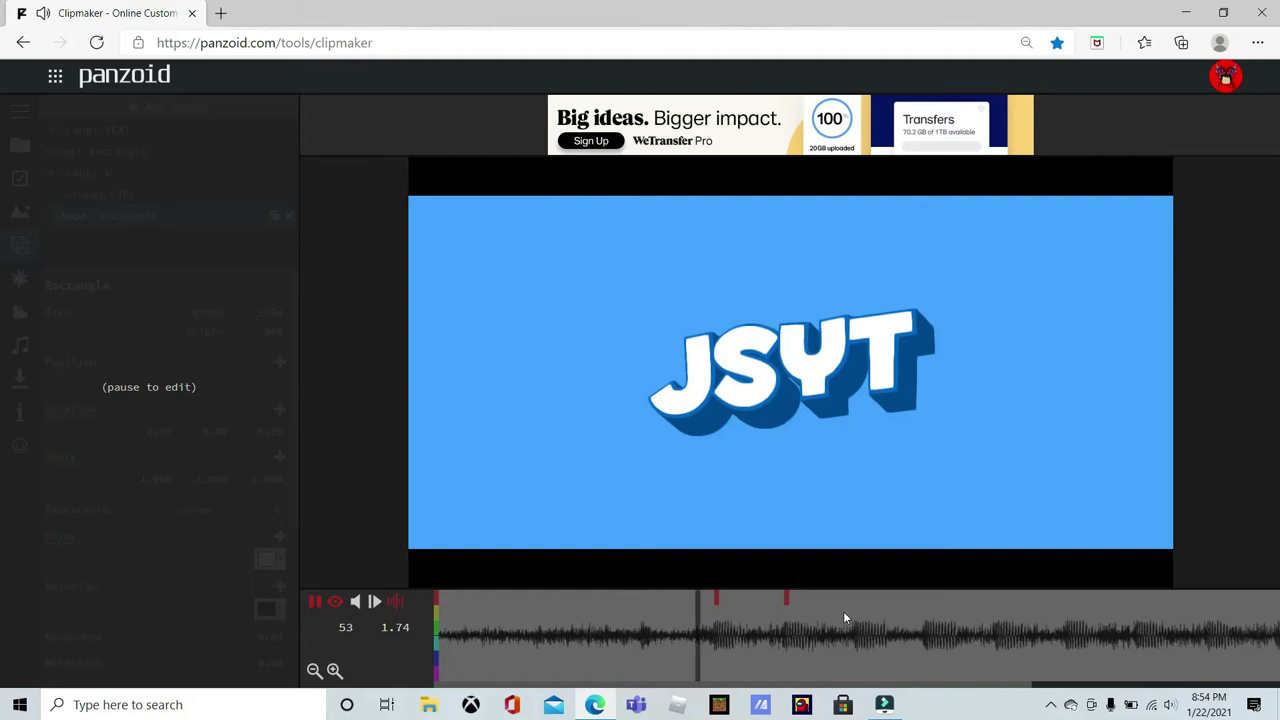
{"action": "left_click_drag", "start_coordinate": [846, 640], "coordinate": [855, 638]}
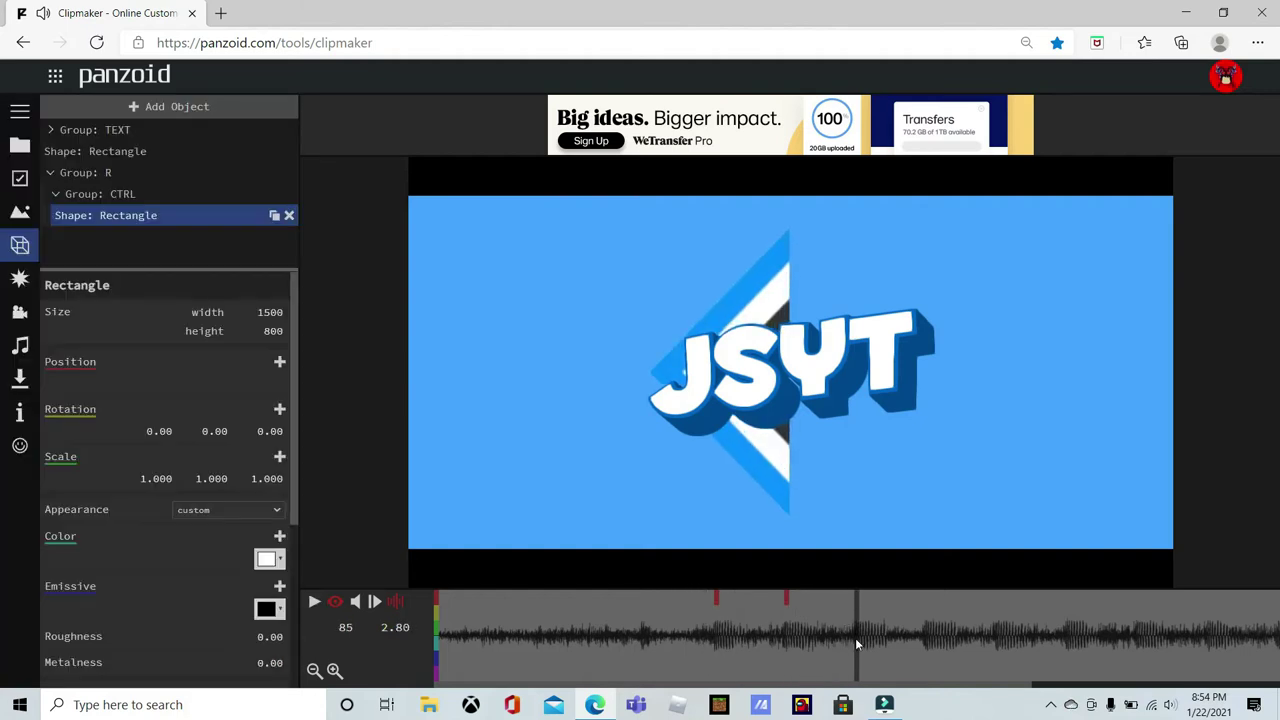
{"action": "left_click", "coordinate": [280, 364]}
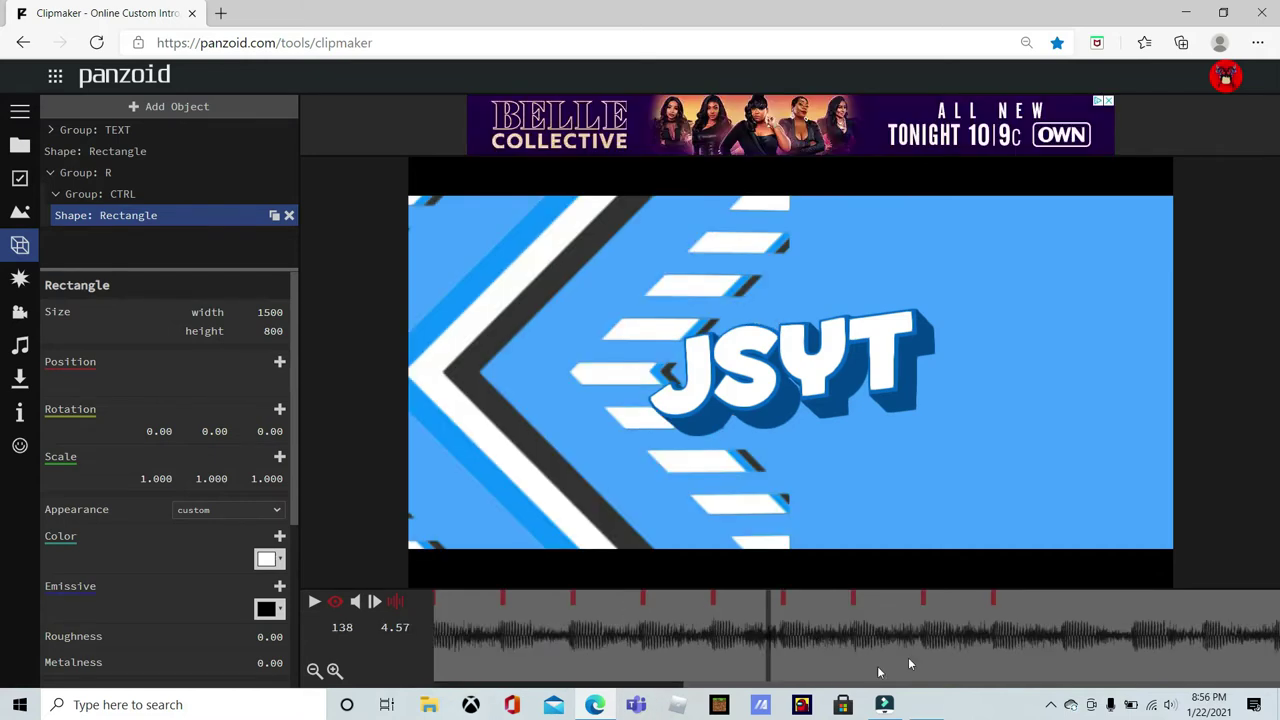
Play back the arrow-textured rectangle's stepped movement and check its position keyframes at frames 169 and 183.
{"action": "key", "text": "space"}
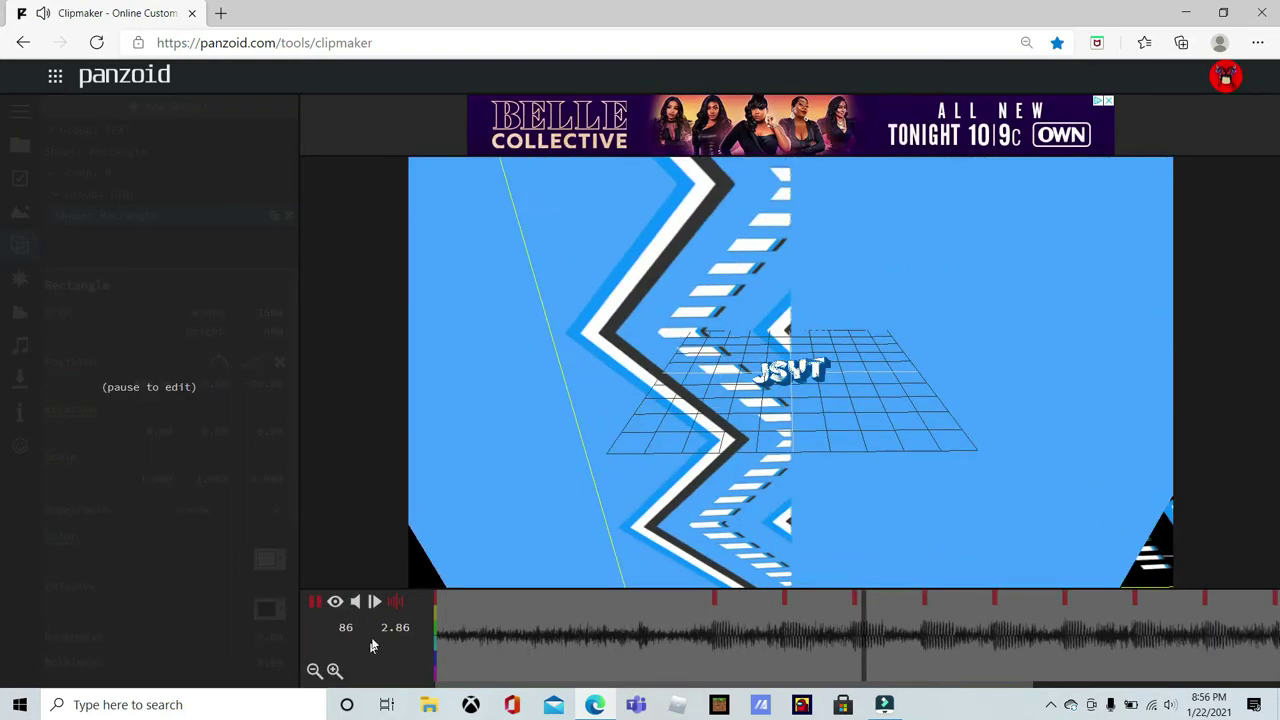
{"action": "key", "text": "space"}
{"action": "key", "text": "space"}
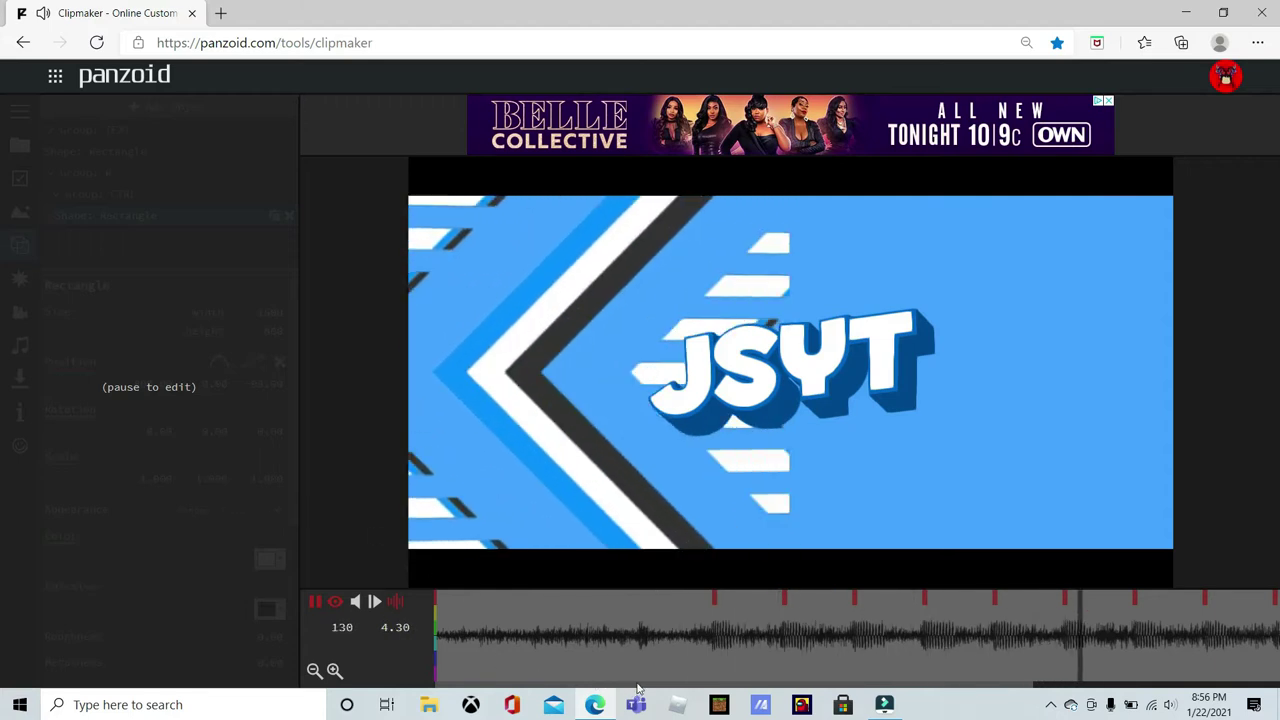
{"action": "left_click", "coordinate": [768, 628]}
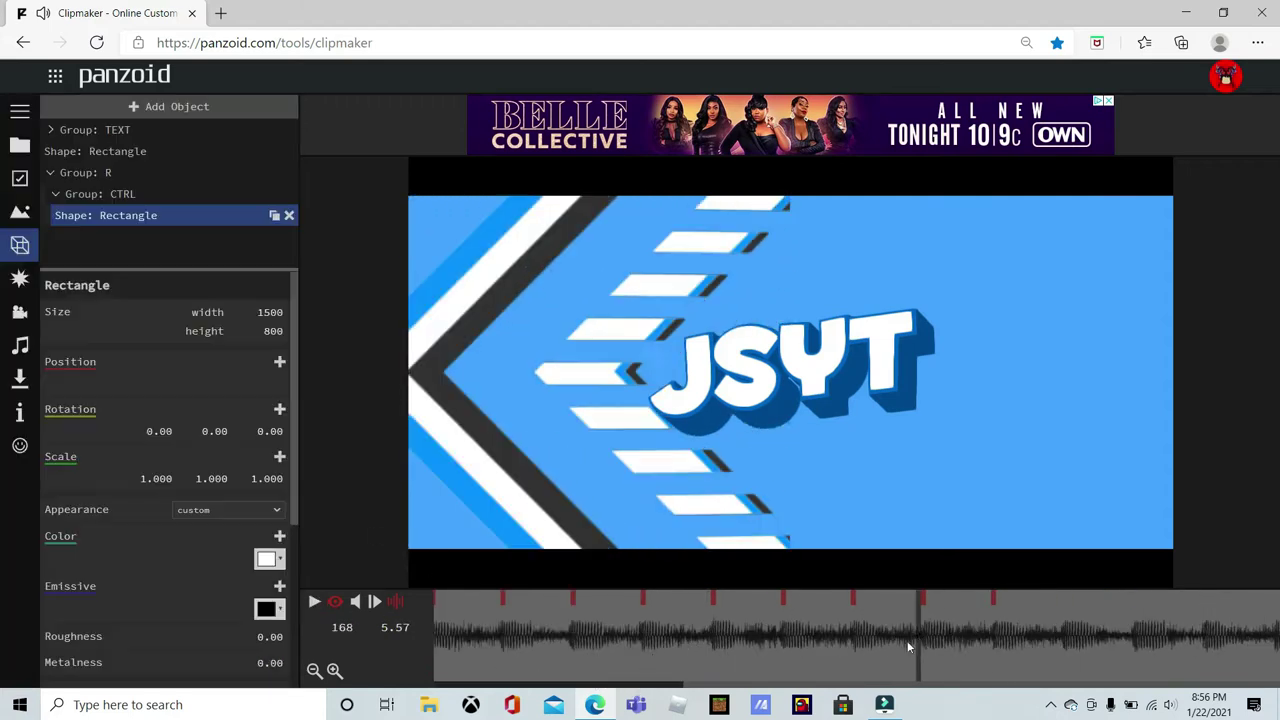
{"action": "key", "text": "space"}
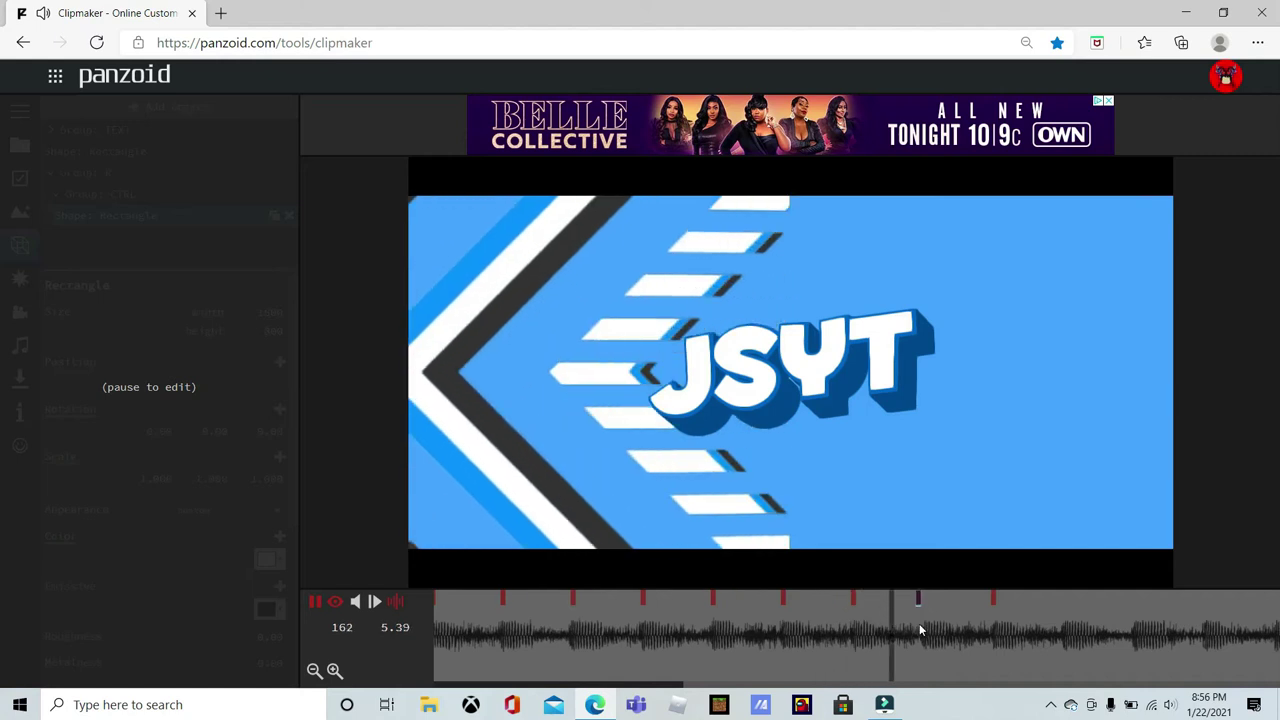
{"action": "left_click", "coordinate": [923, 640]}
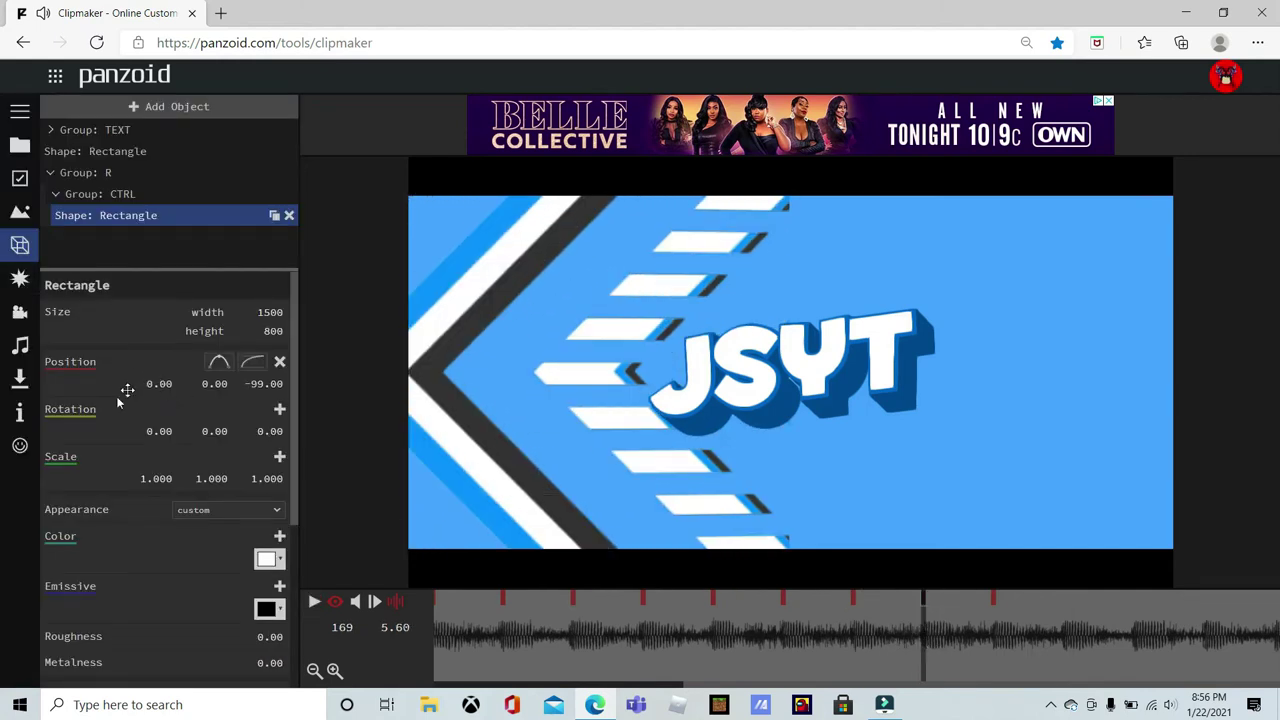
{"action": "left_click_drag", "start_coordinate": [983, 638], "coordinate": [993, 632]}
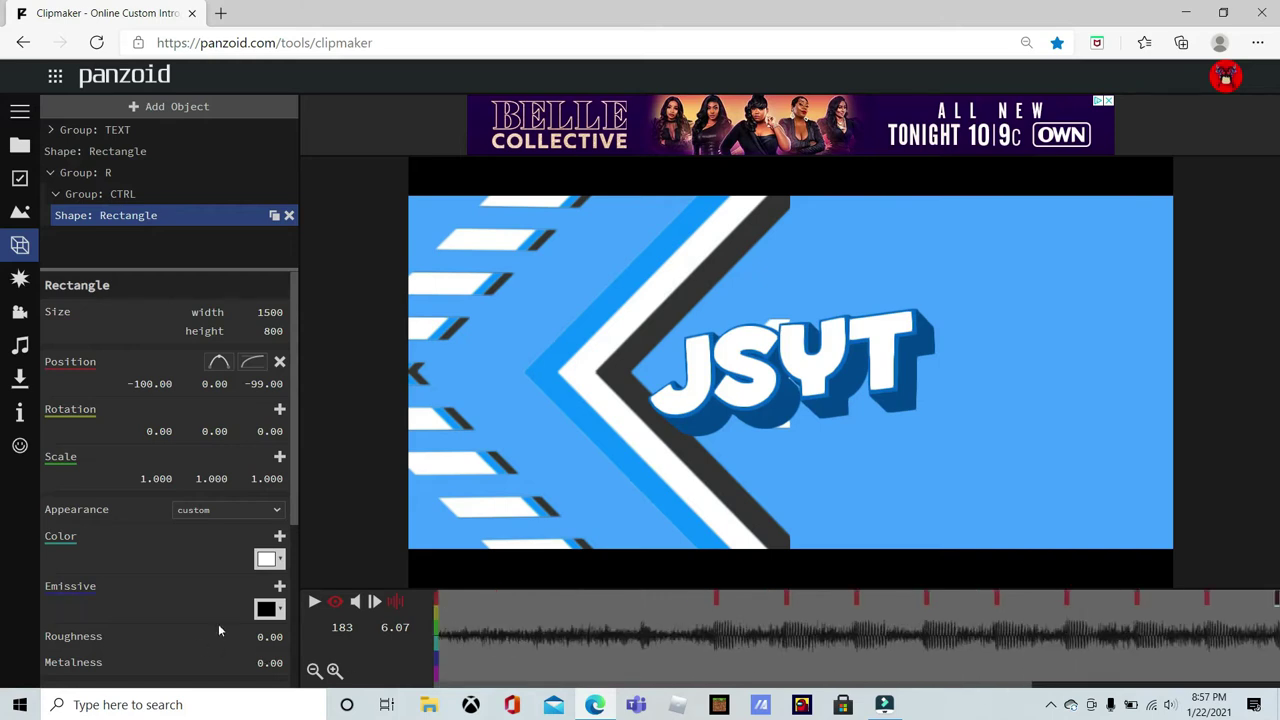
{"action": "key", "text": "space"}
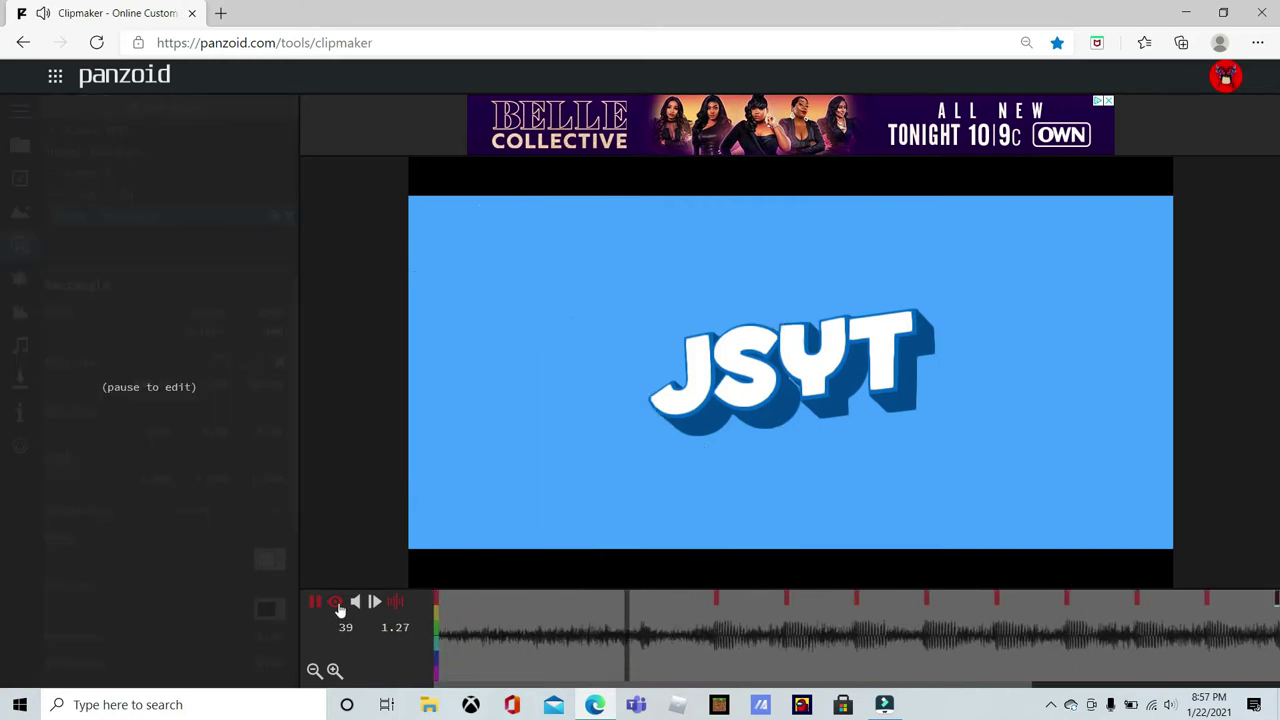
{"action": "key", "text": "space"}
Return to frame 1, collapse and select the CTRL group, and play the clip to around the first beat.
{"action": "left_click_drag", "start_coordinate": [831, 639], "coordinate": [430, 645]}
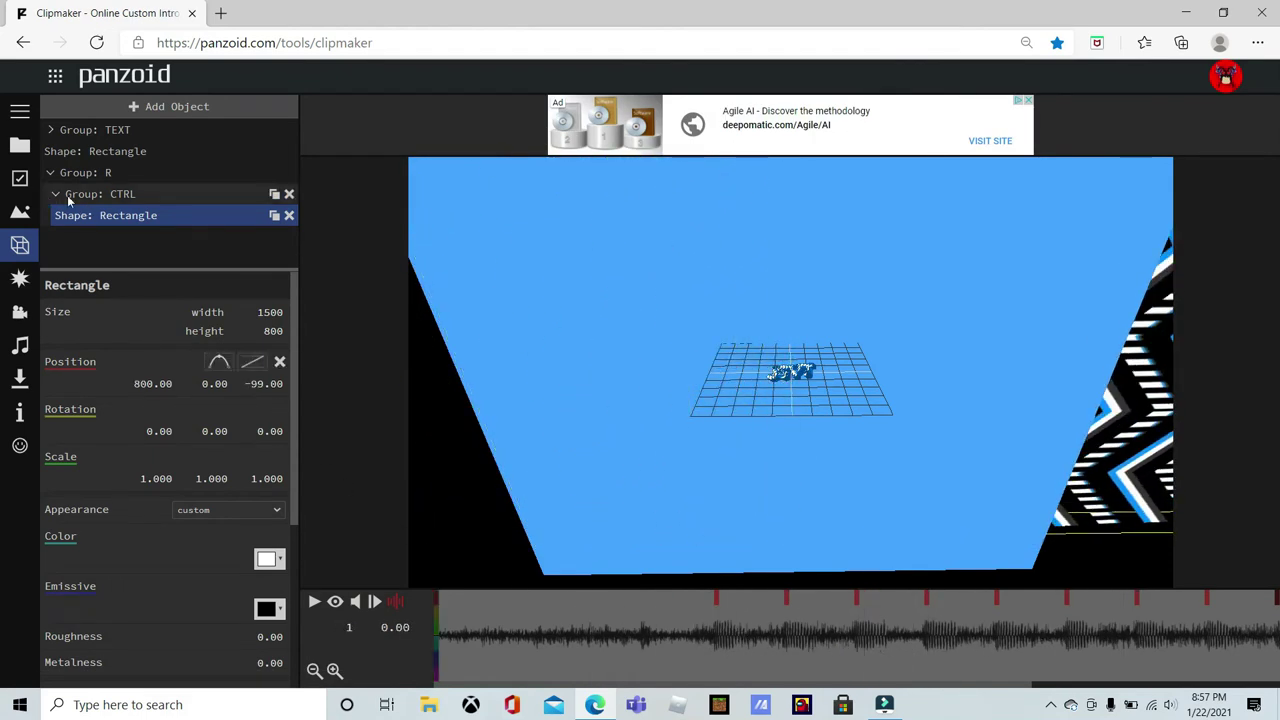
{"action": "left_click", "coordinate": [55, 196]}
{"action": "left_click", "coordinate": [80, 194]}
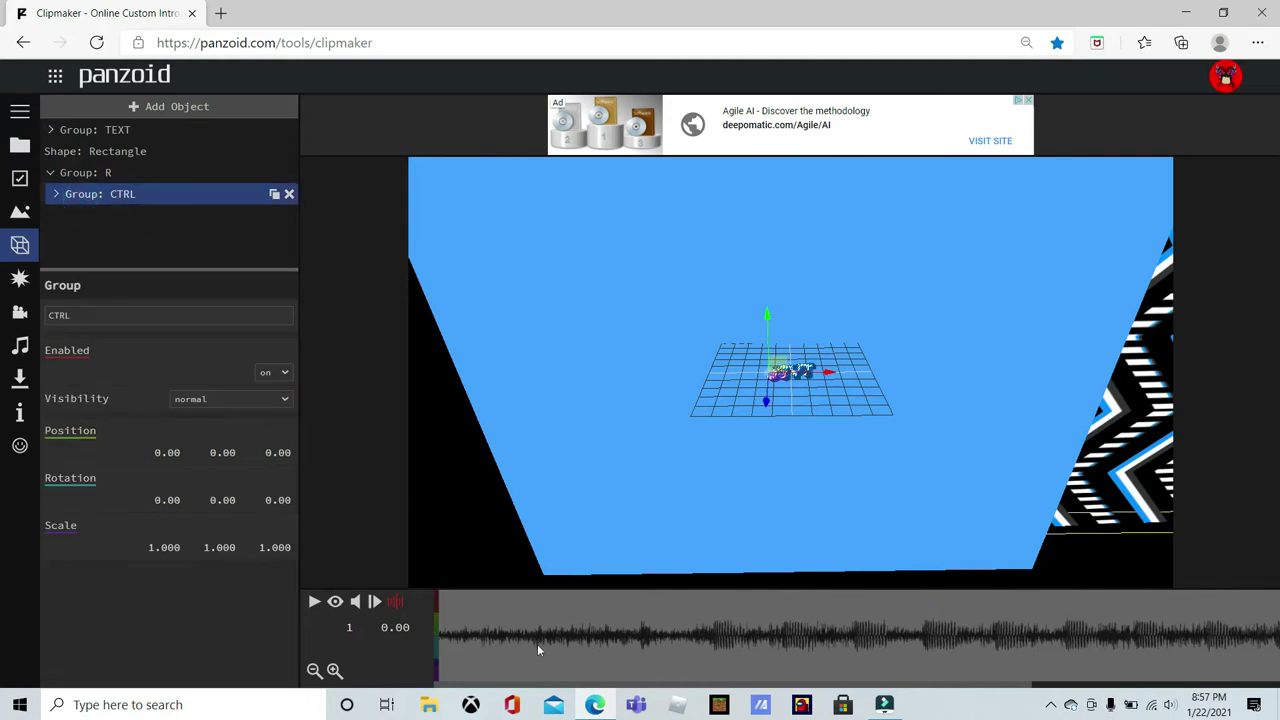
{"action": "key", "text": "space"}
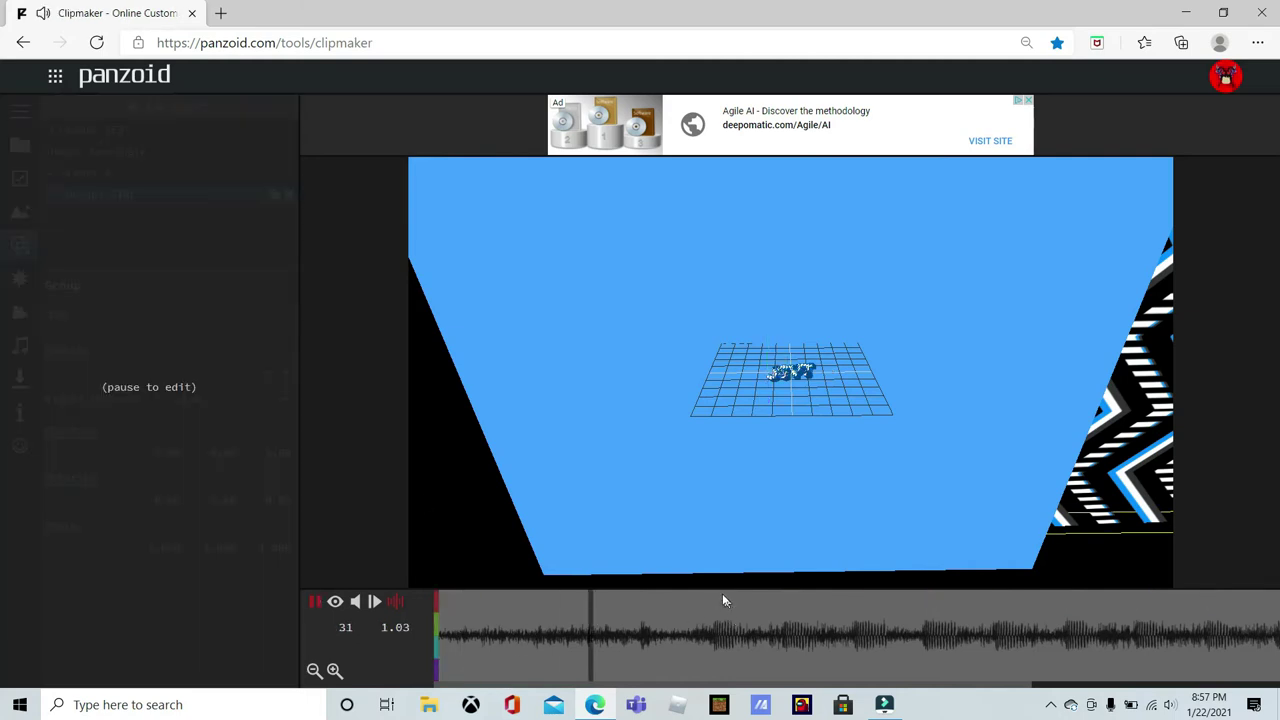
{"action": "left_click", "coordinate": [708, 632]}
{"action": "left_click", "coordinate": [713, 627]}
Select the arrow-textured rectangle inside CTRL and place the playhead on its position keyframe at frame 57.
{"action": "left_click", "coordinate": [60, 200]}
{"action": "left_click", "coordinate": [58, 199]}
{"action": "left_click", "coordinate": [71, 213]}
{"action": "left_click", "coordinate": [717, 637]}
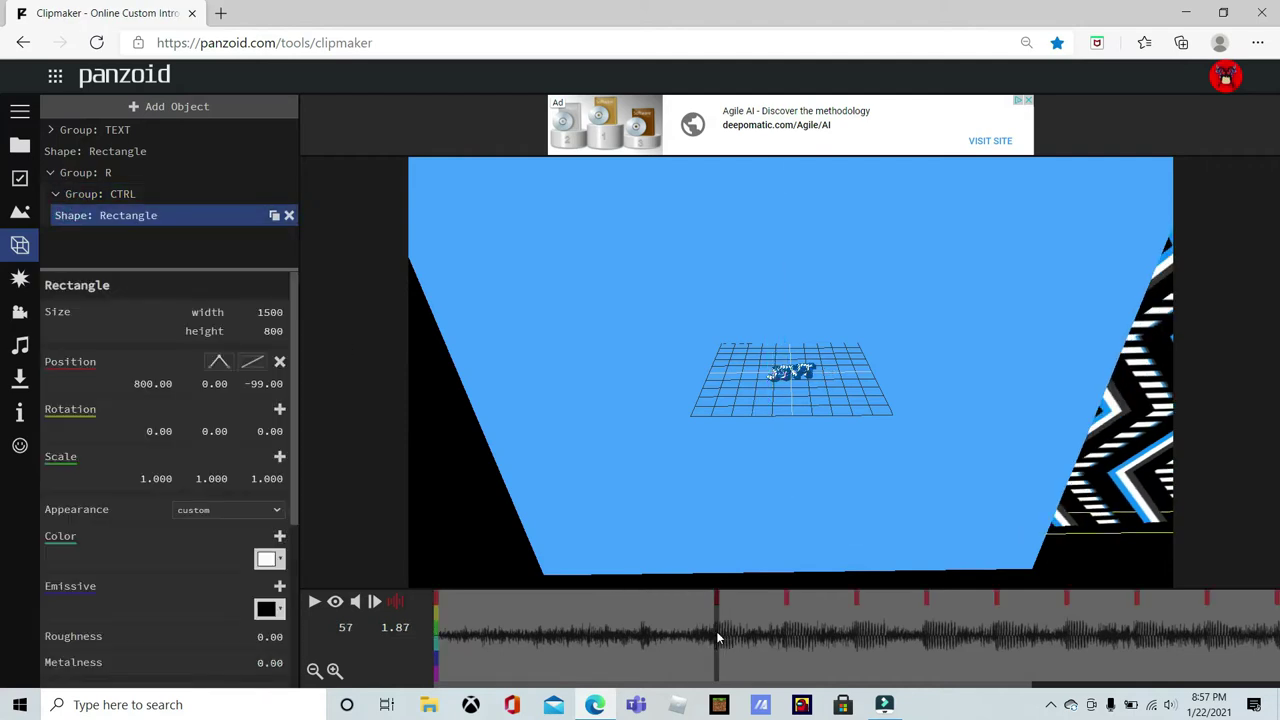
{"action": "left_click", "coordinate": [440, 612]}
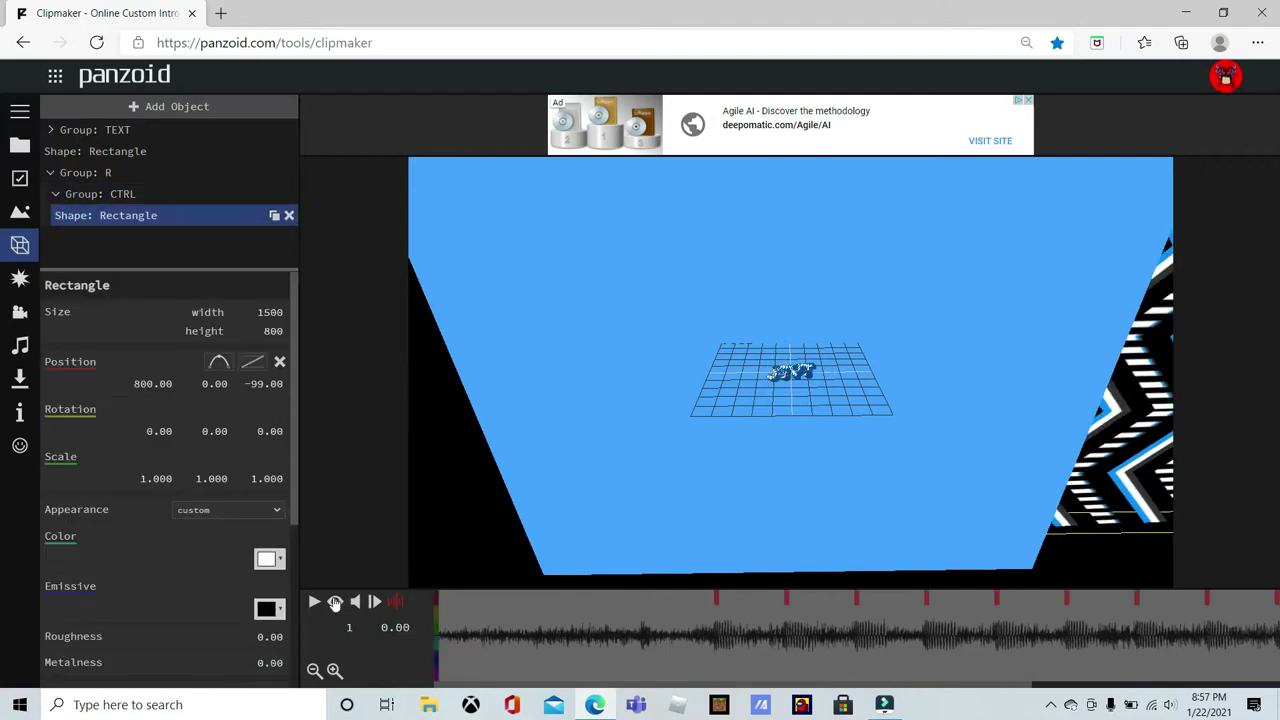
{"action": "left_click", "coordinate": [312, 601]}
{"action": "left_click", "coordinate": [723, 625]}
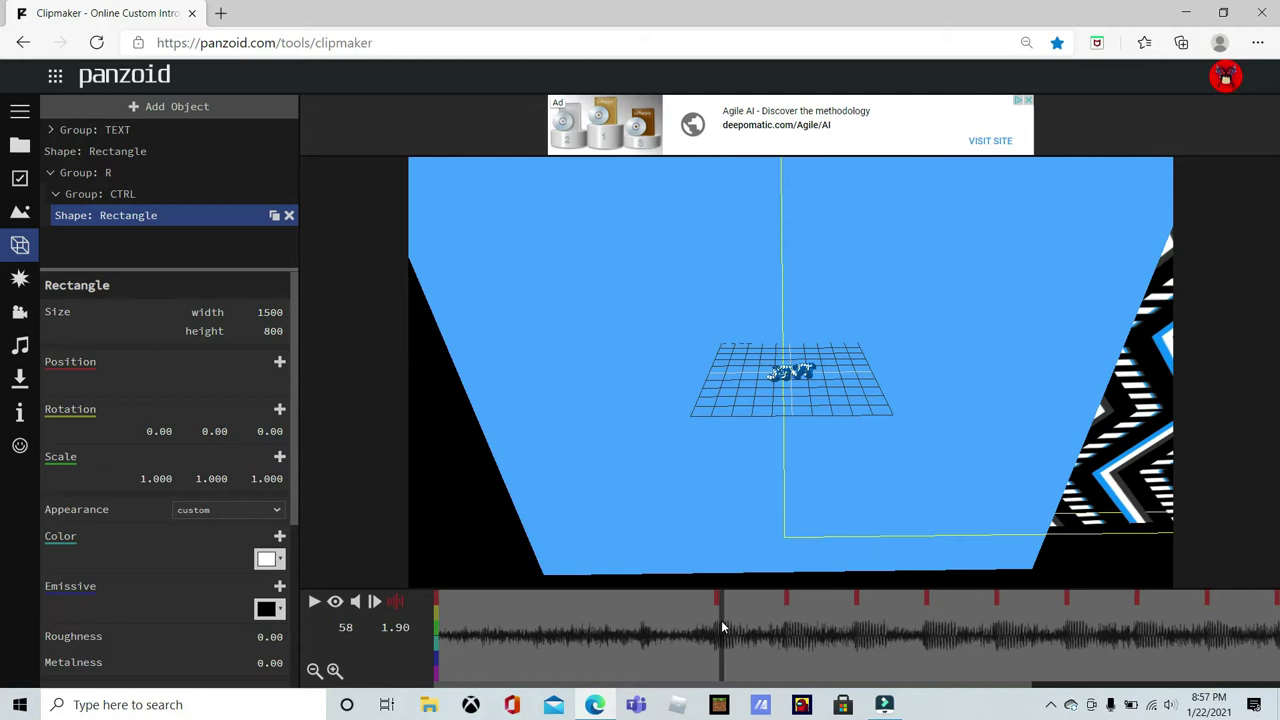
{"action": "left_click", "coordinate": [719, 630]}
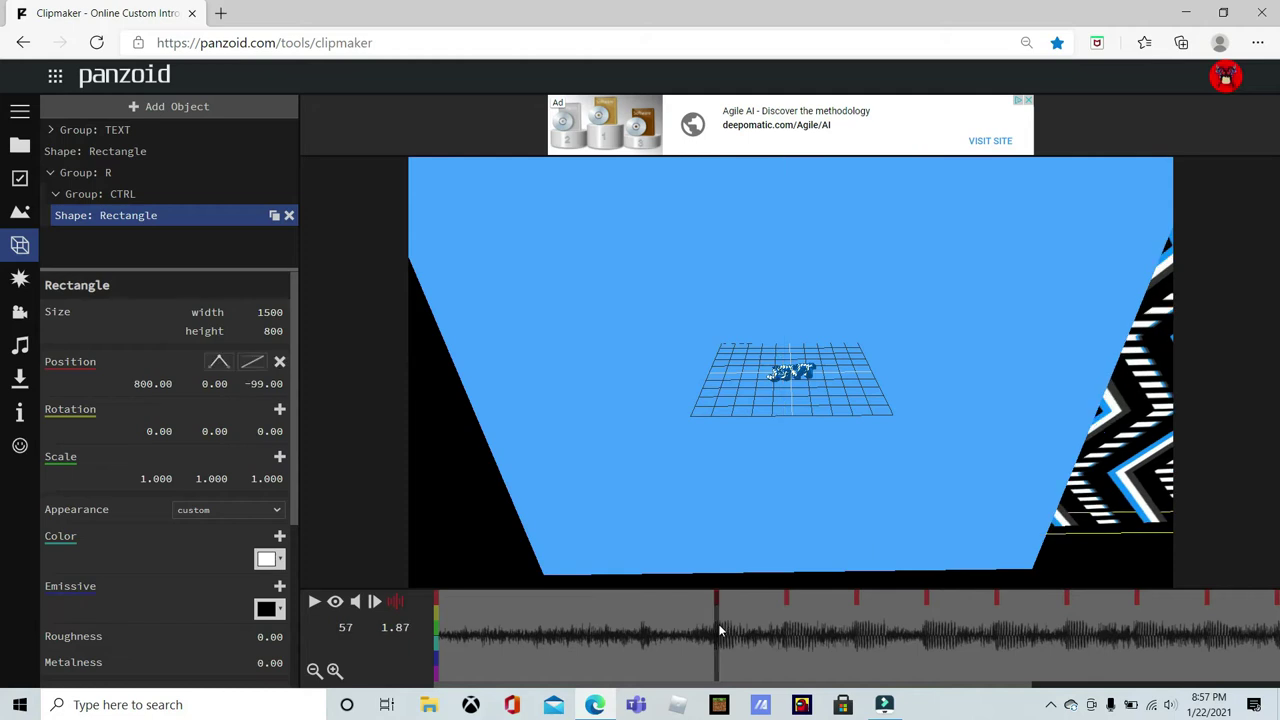
Add a position keyframe to the CTRL group at frame 57.
{"action": "left_click", "coordinate": [134, 195]}
{"action": "left_click_drag", "start_coordinate": [483, 439], "coordinate": [410, 398]}
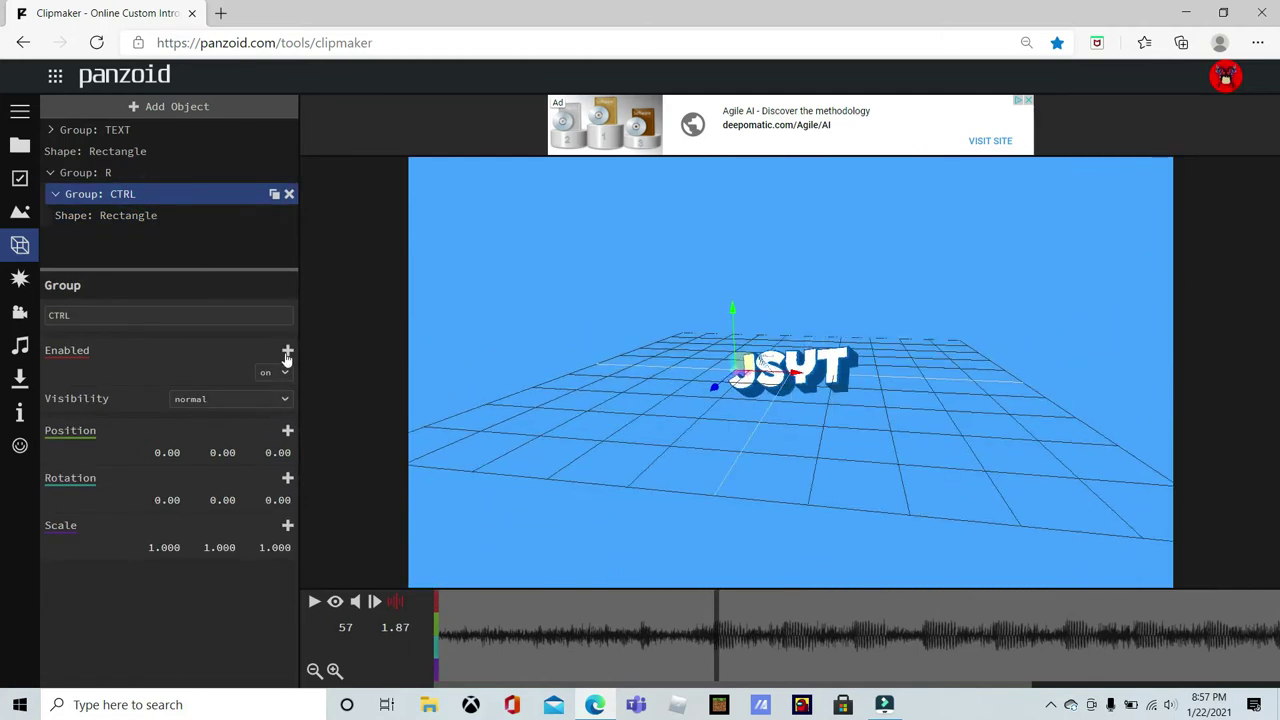
{"action": "left_click", "coordinate": [289, 432]}
Check the end of the clip at frame 240 and give the CTRL group's frame 57 position keyframe a sharp corner.
{"action": "left_click", "coordinate": [995, 653]}
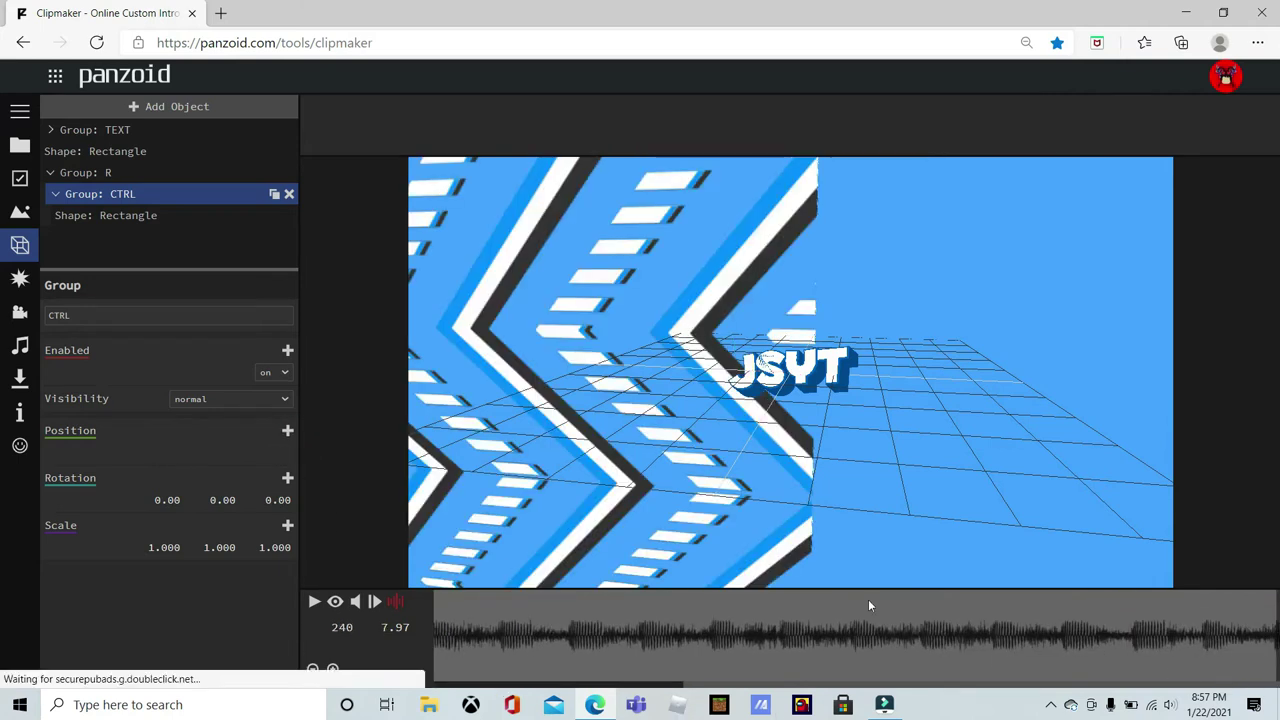
{"action": "scroll", "coordinate": [548, 497], "scroll_direction": "down", "scroll_amount": 10}
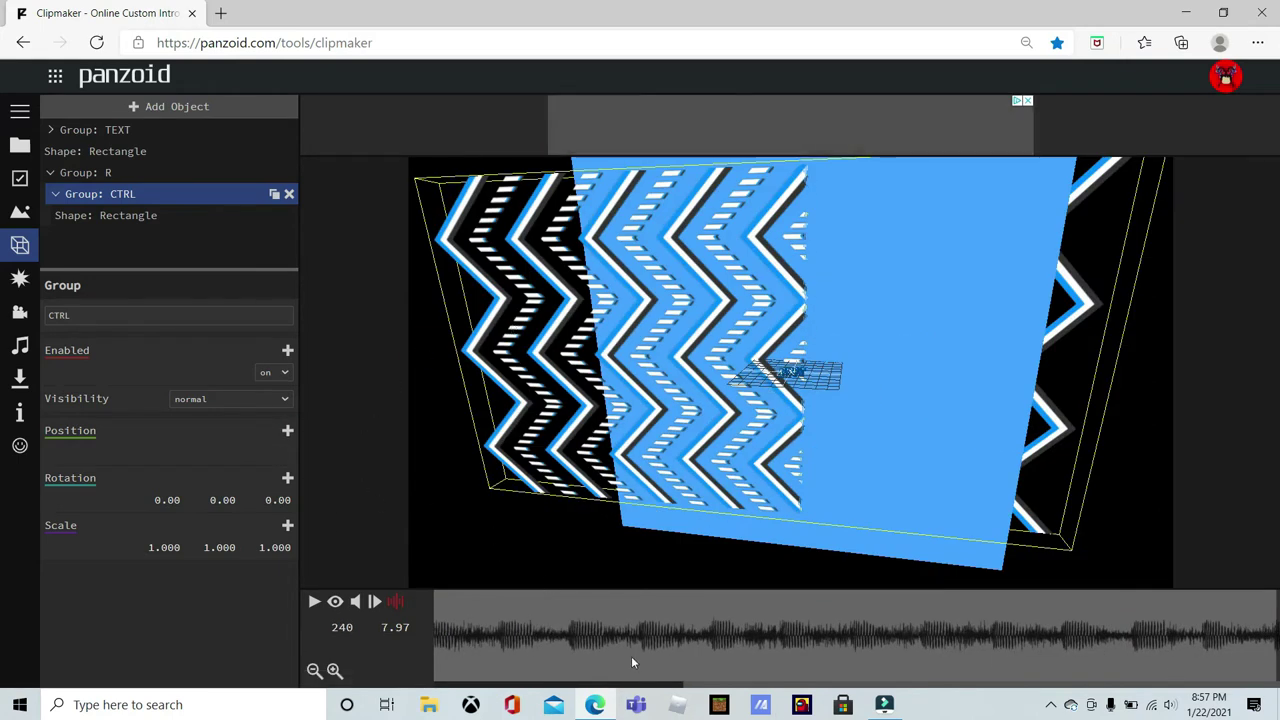
{"action": "key", "text": "Home"}
{"action": "left_click", "coordinate": [714, 630]}
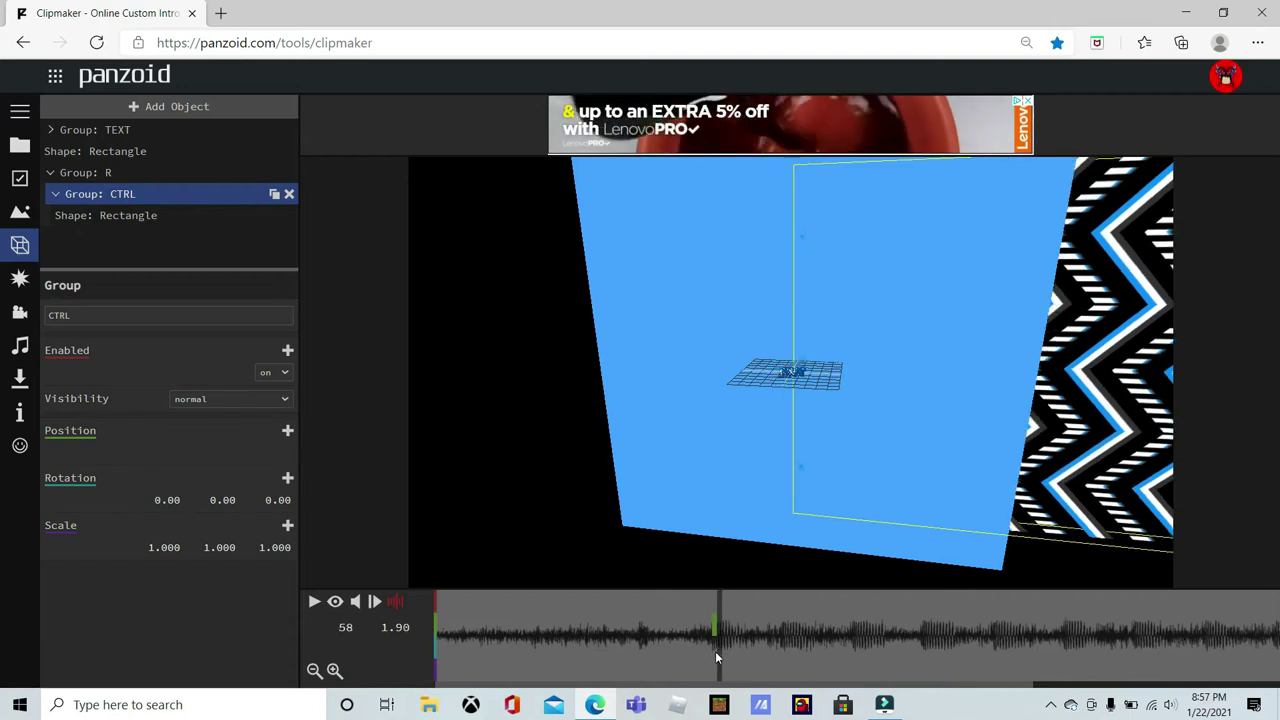
{"action": "left_click", "coordinate": [713, 651]}
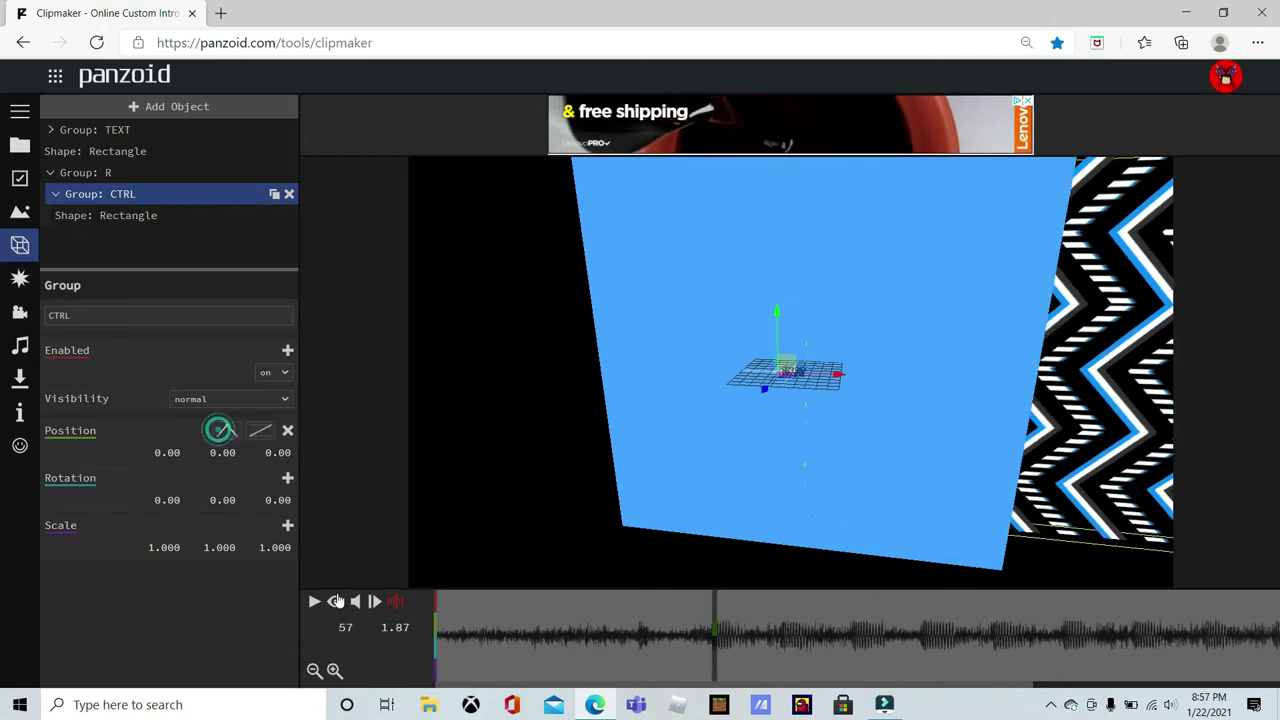
Add a position keyframe to the CTRL group at frame 239, browse its easing options and keep it linear.
{"action": "key", "text": "space"}
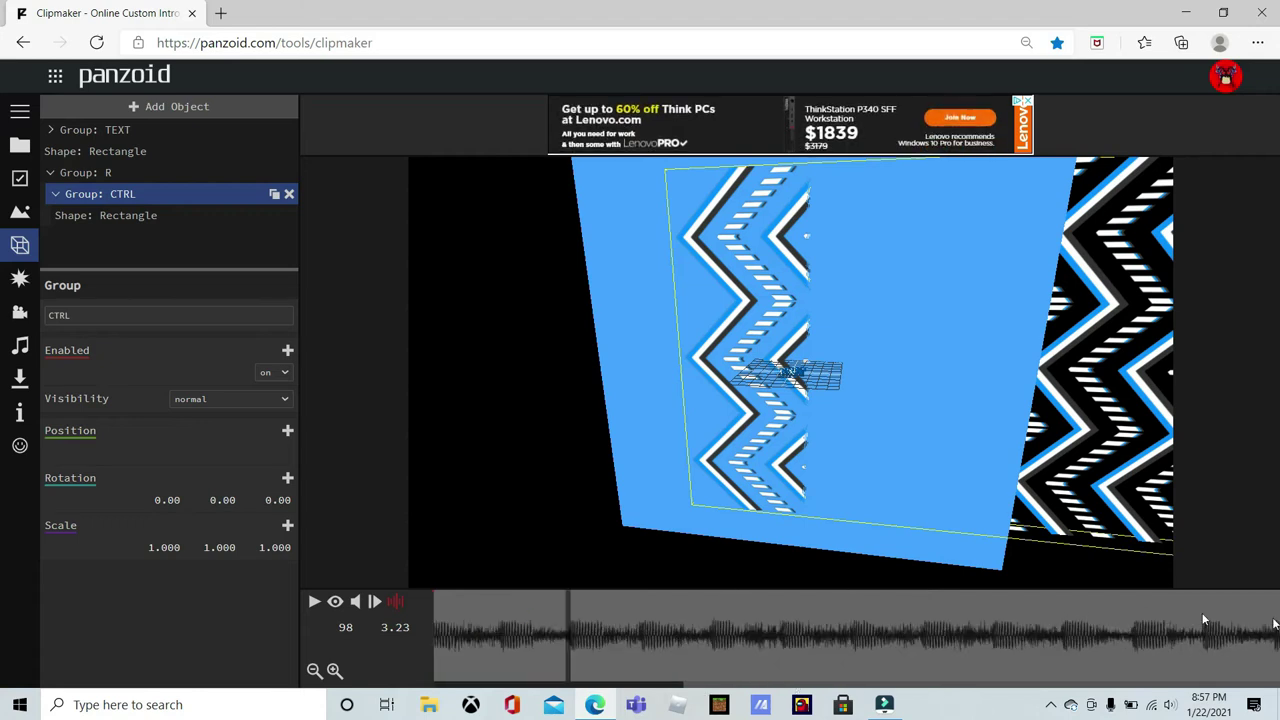
{"action": "left_click", "coordinate": [975, 598]}
{"action": "left_click", "coordinate": [287, 430]}
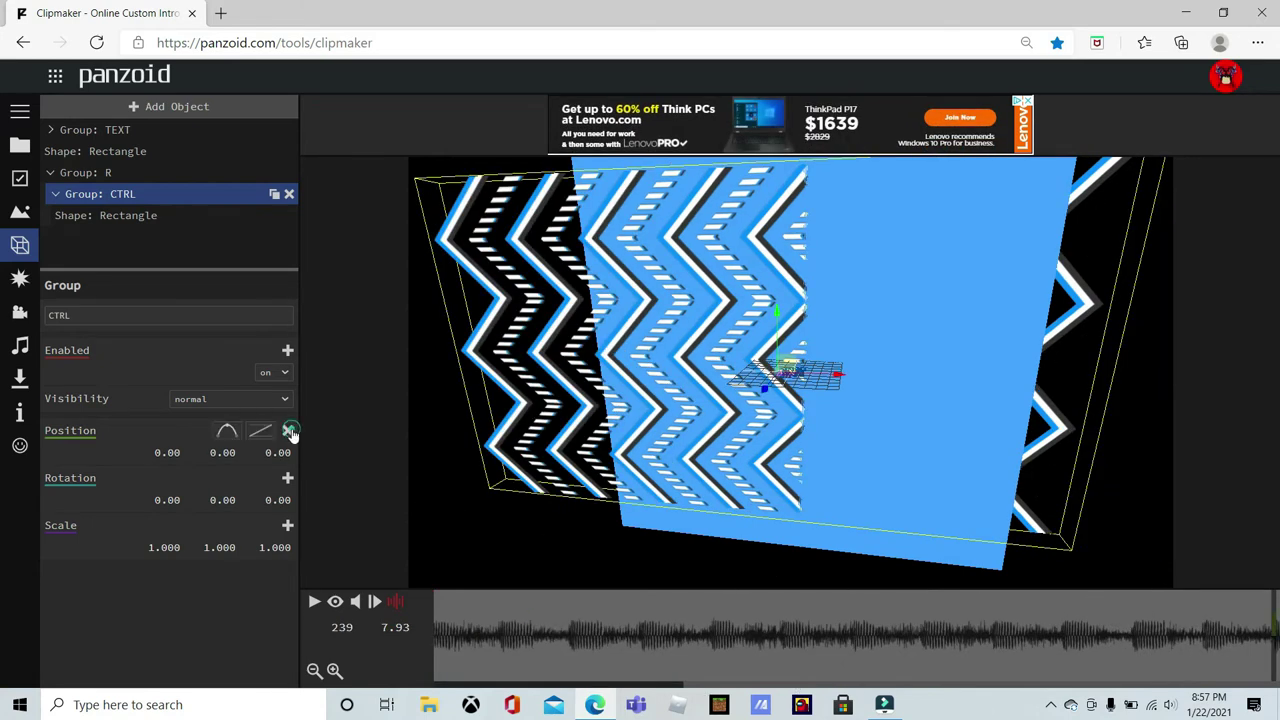
{"action": "left_click", "coordinate": [229, 432]}
{"action": "scroll", "coordinate": [325, 560], "scroll_direction": "down", "scroll_amount": 5}
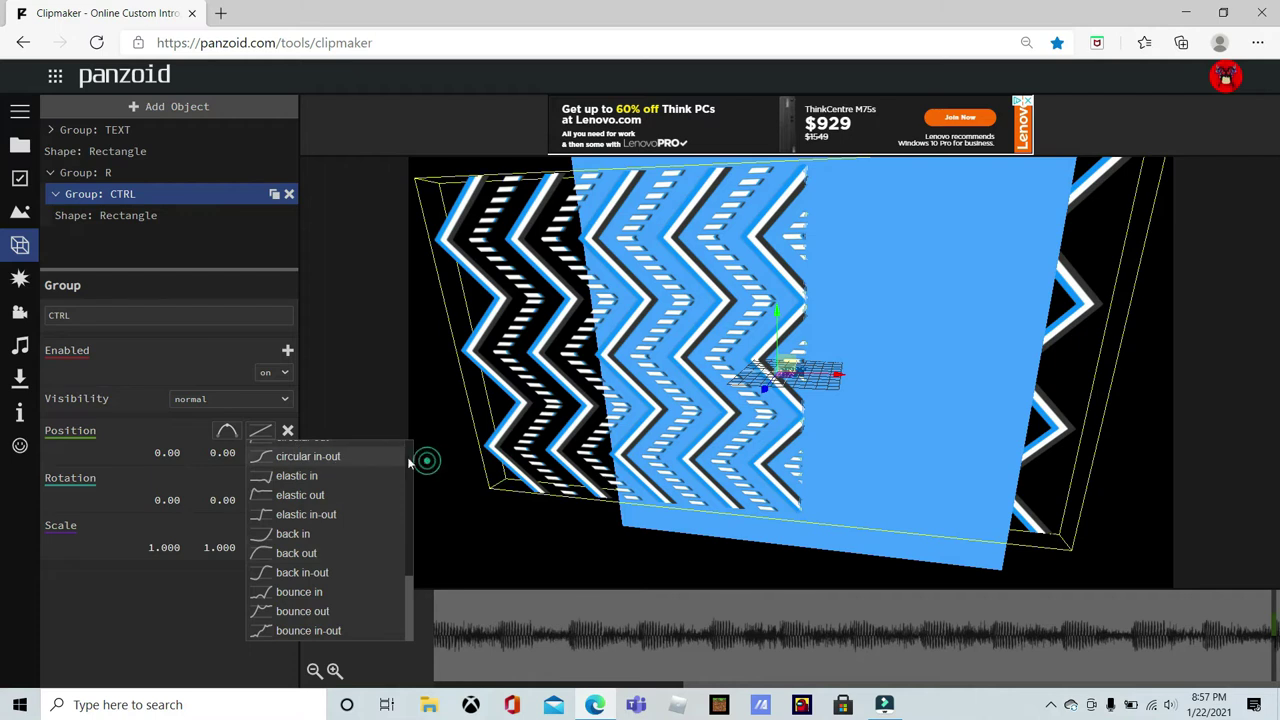
{"action": "scroll", "coordinate": [305, 490], "scroll_direction": "up", "scroll_amount": 3}
{"action": "scroll", "coordinate": [310, 488], "scroll_direction": "up", "scroll_amount": 2}
{"action": "left_click", "coordinate": [316, 472]}
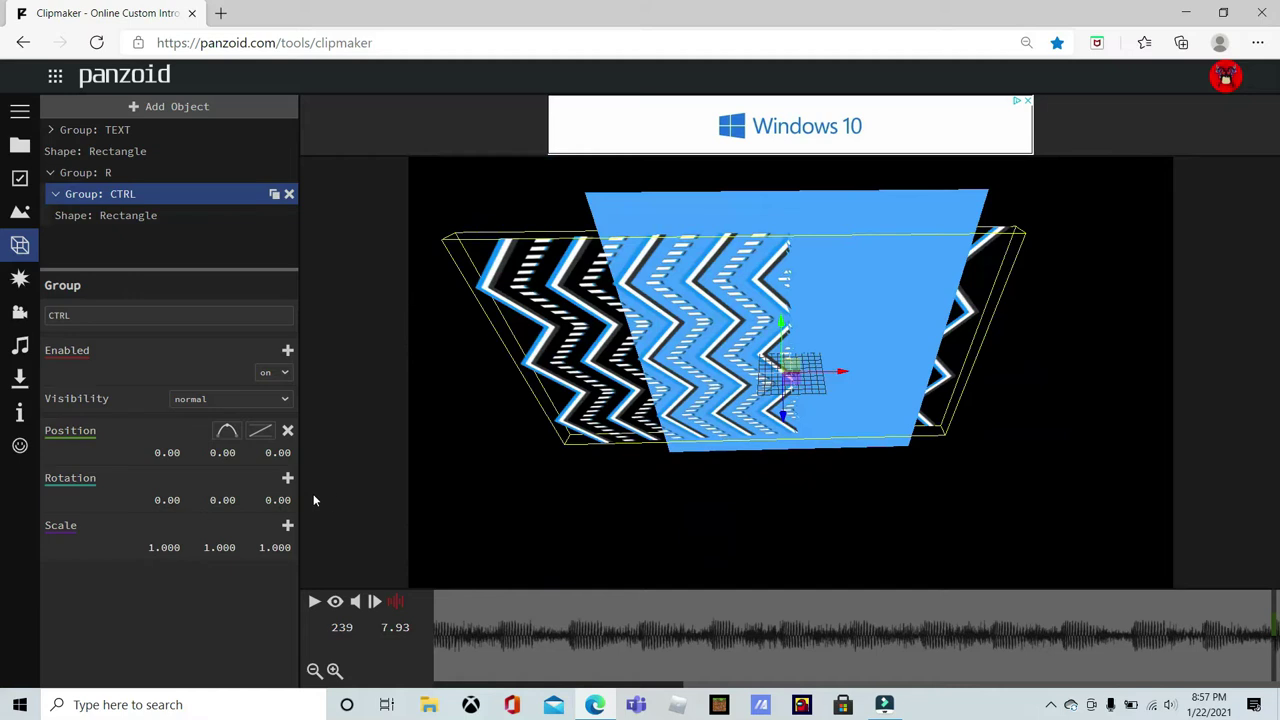
Set the CTRL group's X position to -300 at frame 239 and preview the movement through the camera.
{"action": "left_click_drag", "start_coordinate": [153, 446], "coordinate": [109, 467]}
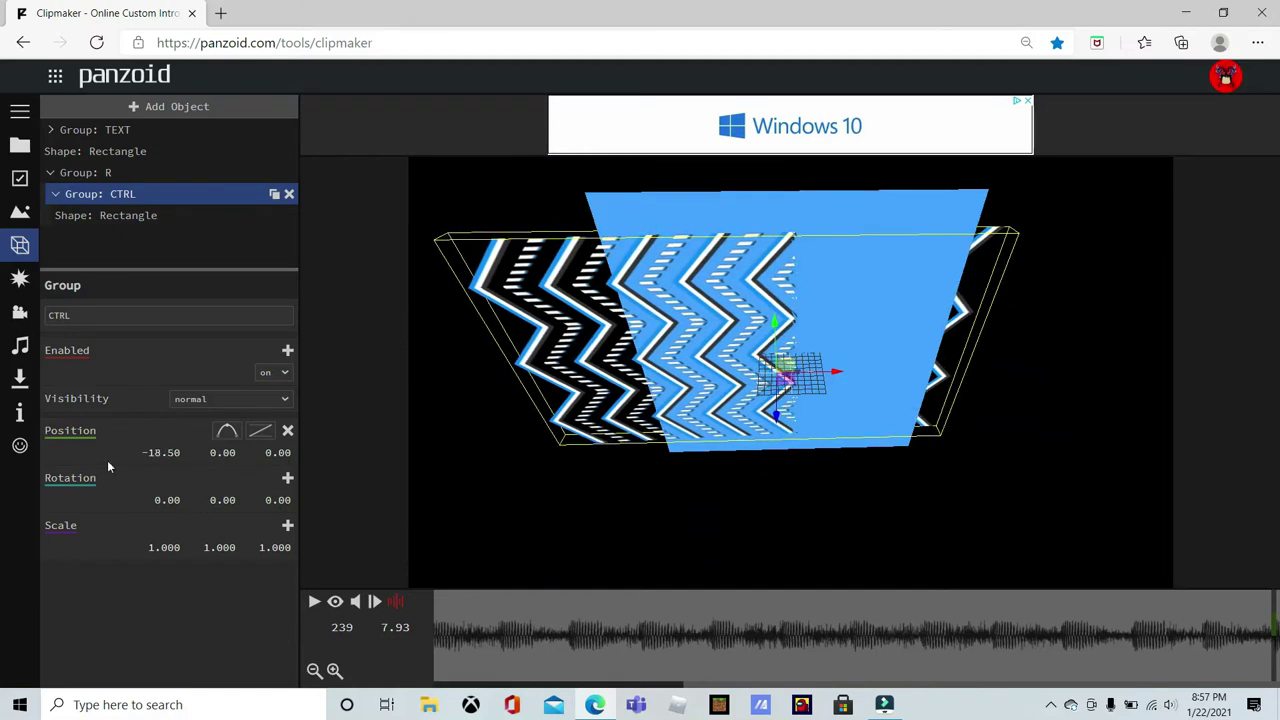
{"action": "left_click", "coordinate": [155, 456]}
{"action": "type", "text": "-300"}
{"action": "key", "text": "Return"}
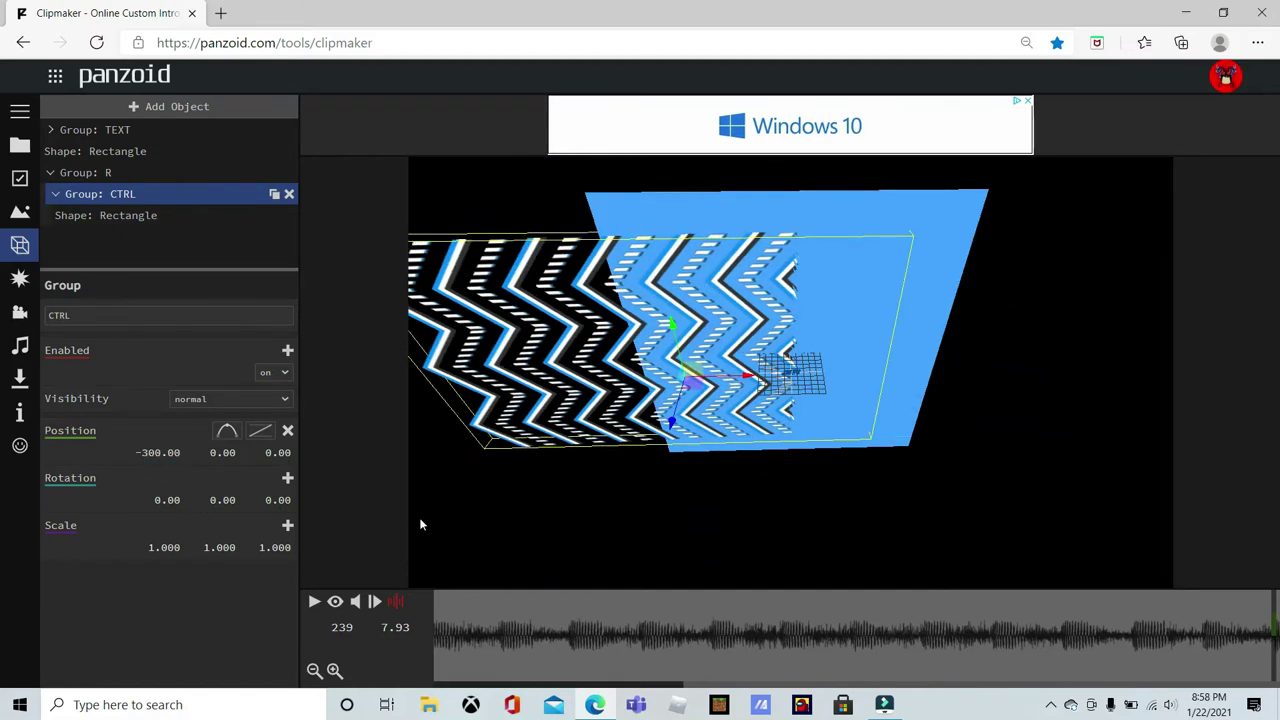
{"action": "key", "text": "space"}
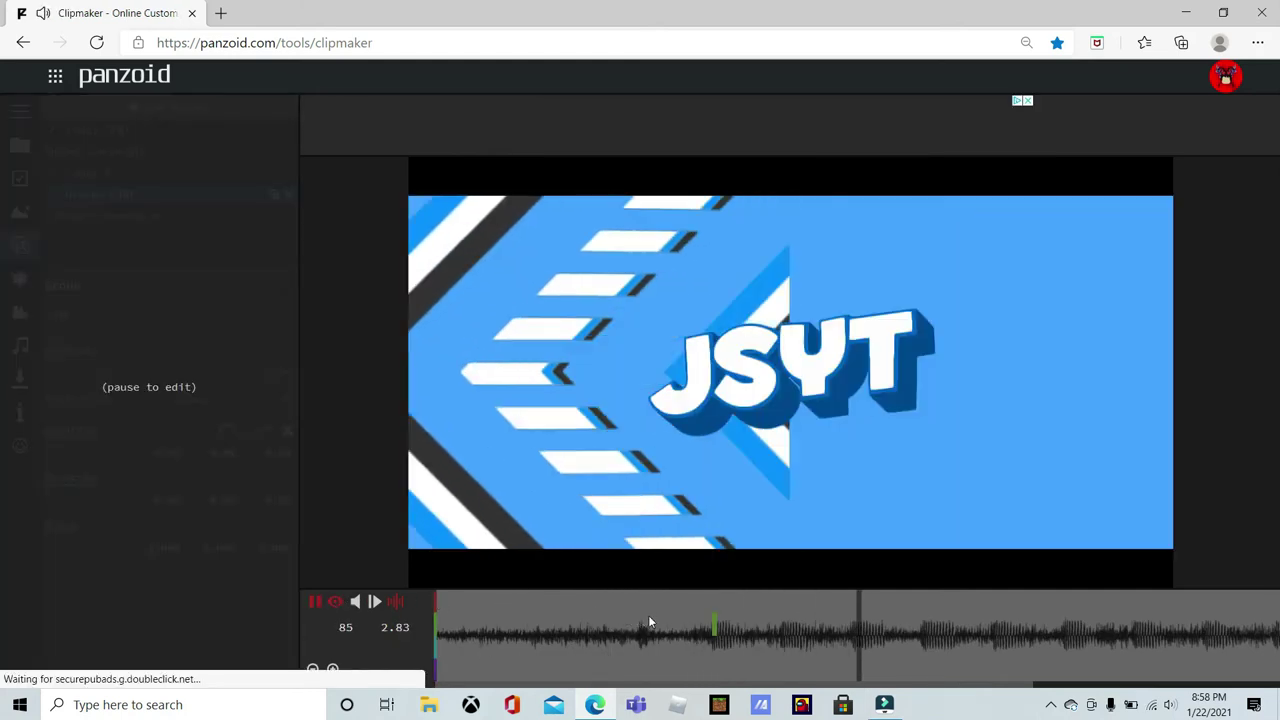
{"action": "key", "text": "space"}
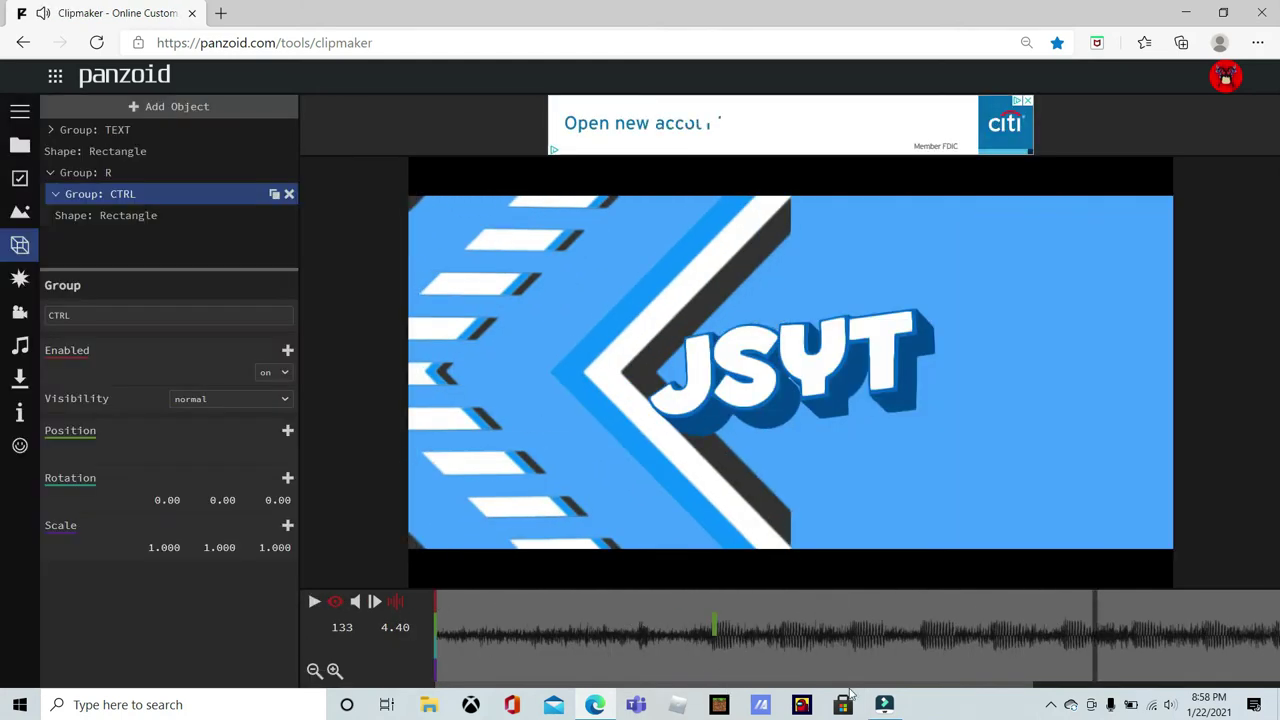
Try a new X position for the CTRL group's keyframe at frame 240.
{"action": "left_click", "coordinate": [1124, 680]}
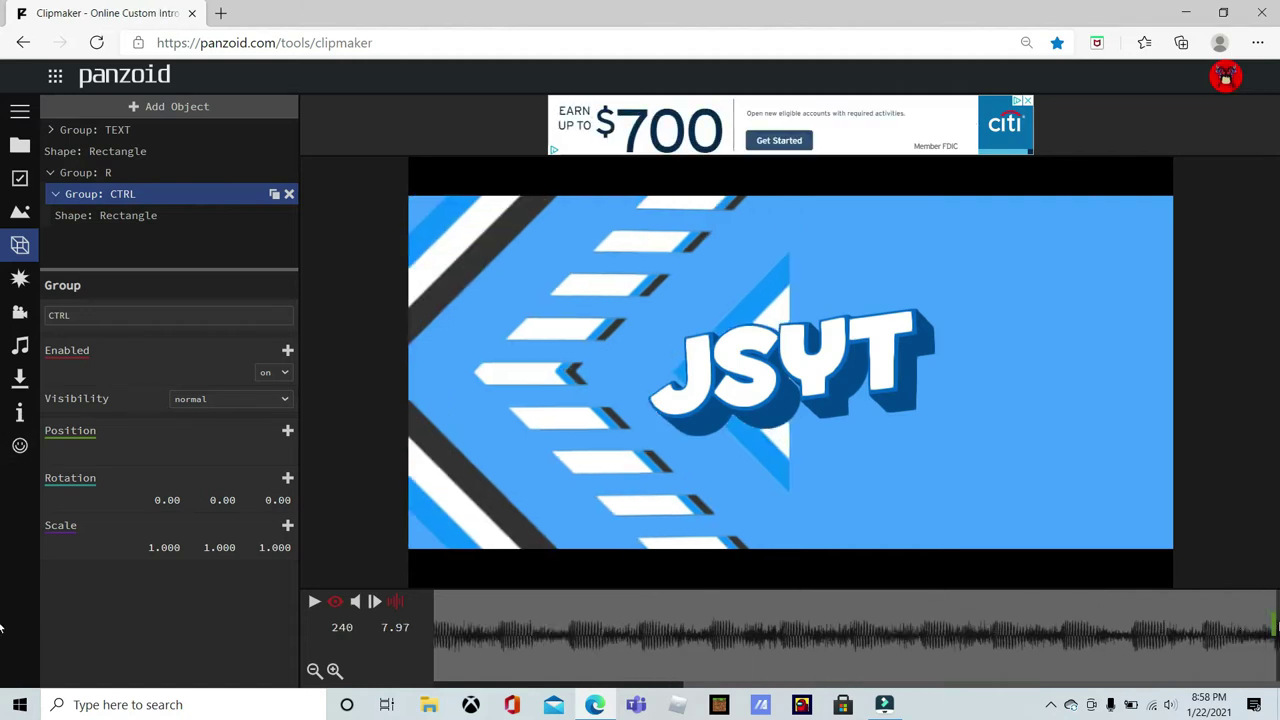
{"action": "key", "text": "Left"}
{"action": "key", "text": "Left"}
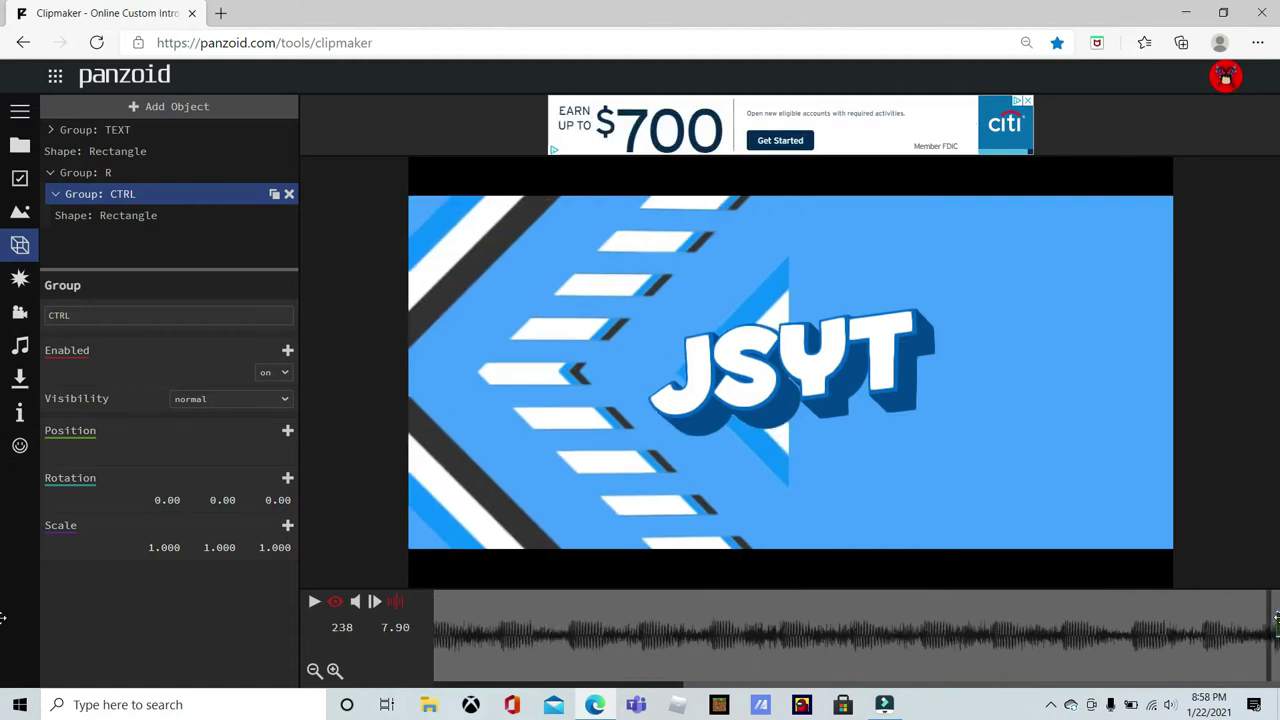
{"action": "key", "text": "Right"}
{"action": "key", "text": "Right"}
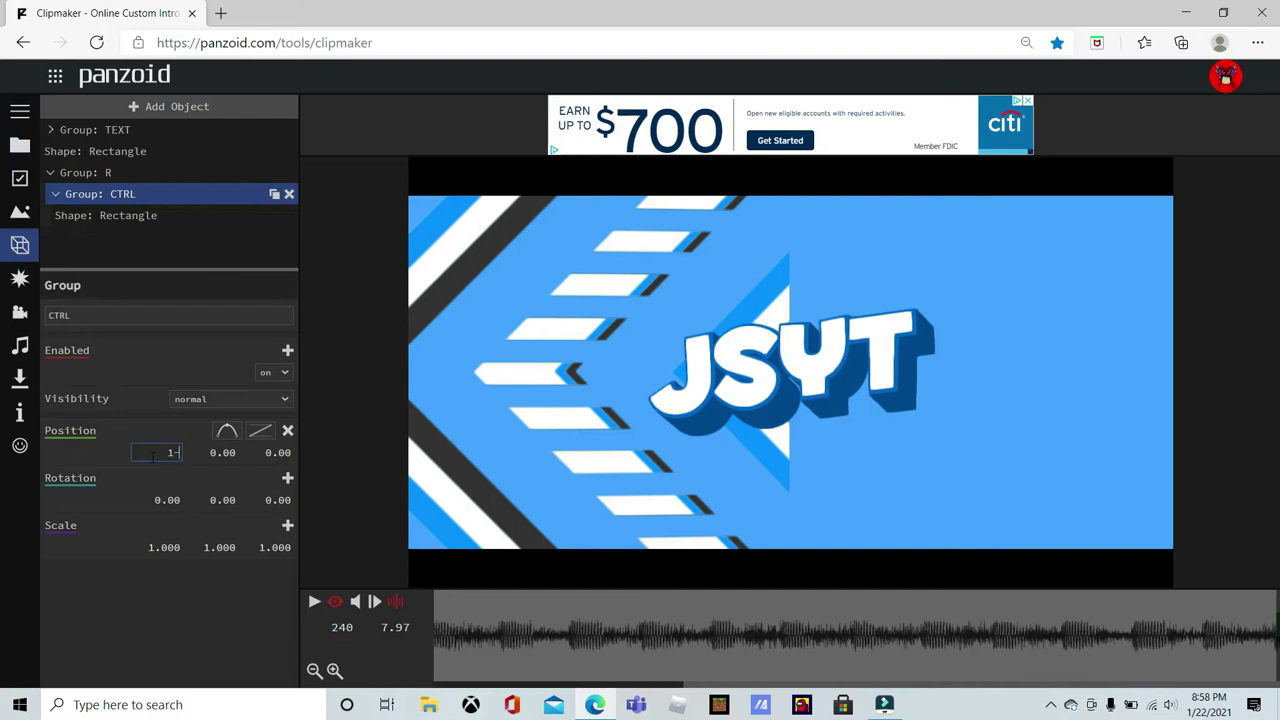
{"action": "key", "text": "Return"}
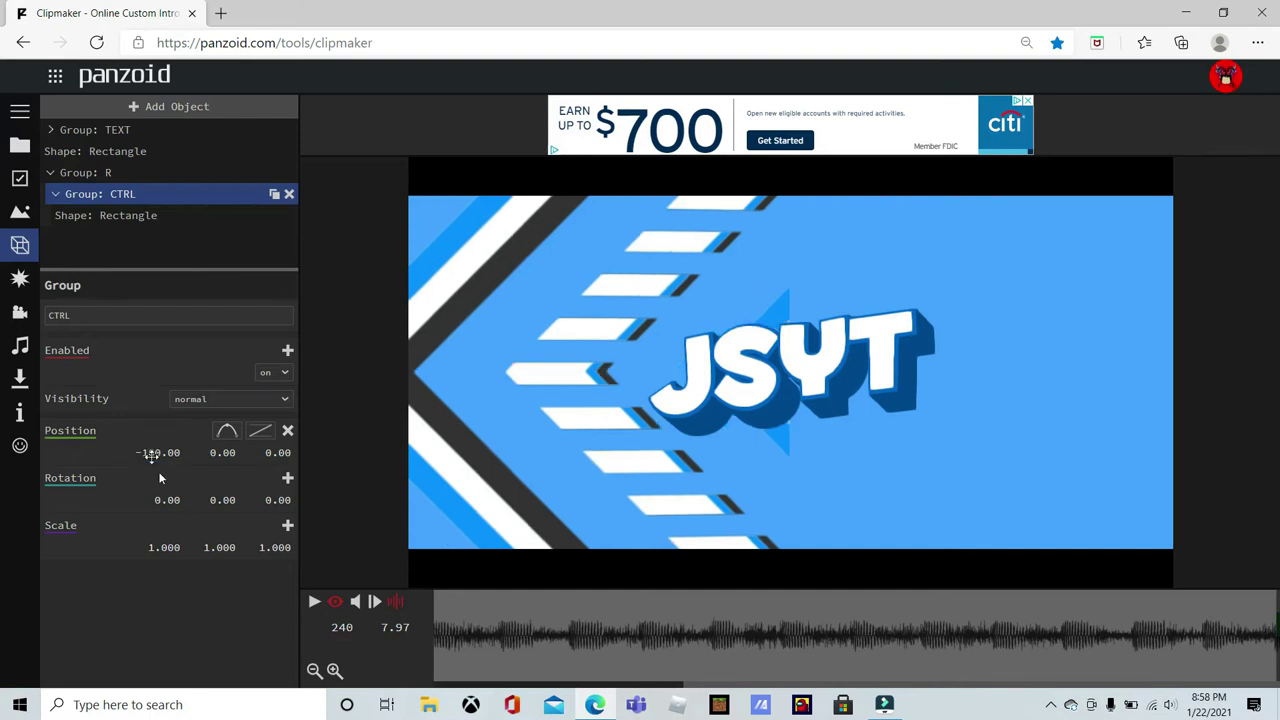
Try an X position of -1000 for the CTRL group at frame 240 and preview the movement through the camera.
{"action": "left_click", "coordinate": [138, 452]}
{"action": "type", "text": "-1000"}
{"action": "key", "text": "Return"}
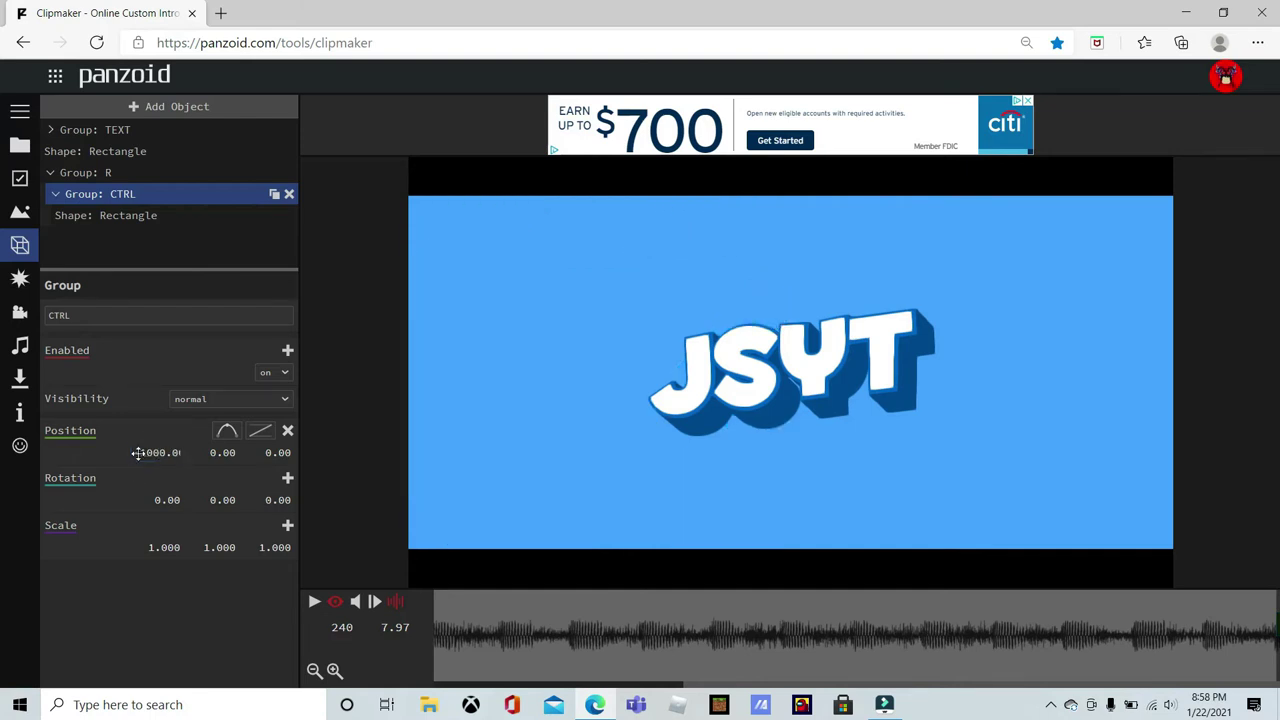
{"action": "left_click", "coordinate": [336, 603]}
{"action": "key", "text": "space"}
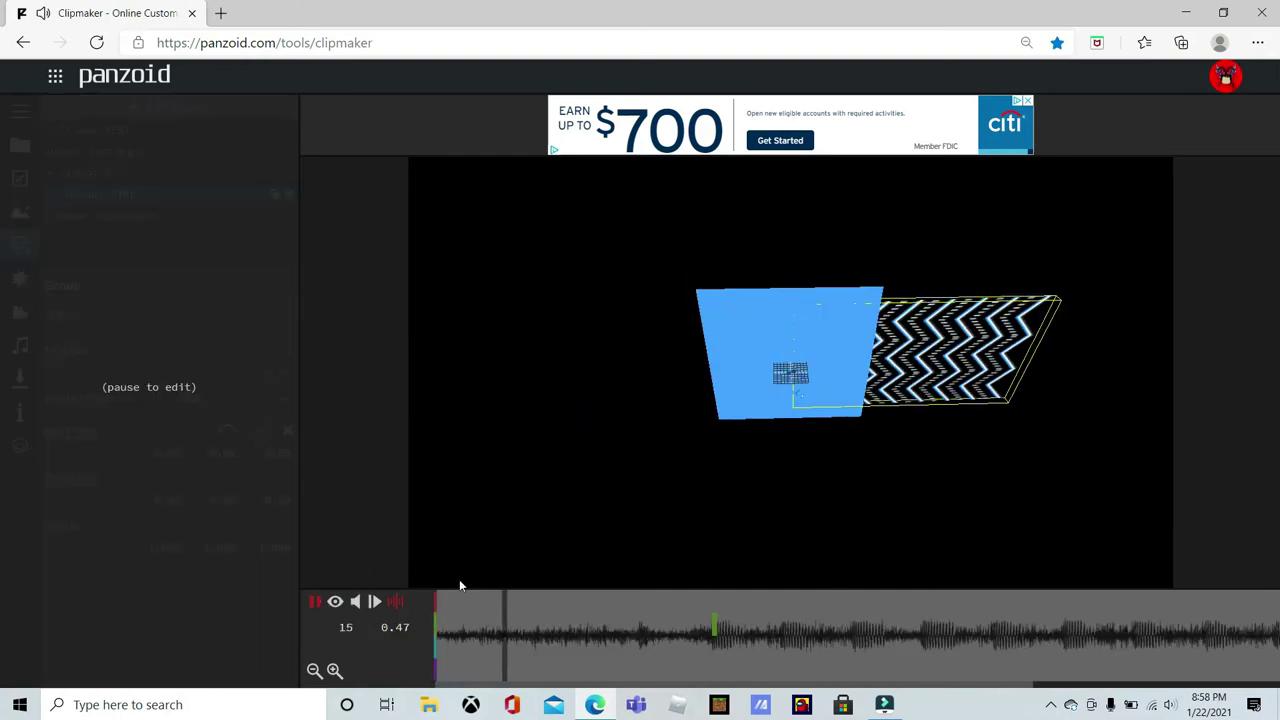
{"action": "left_click", "coordinate": [335, 601]}
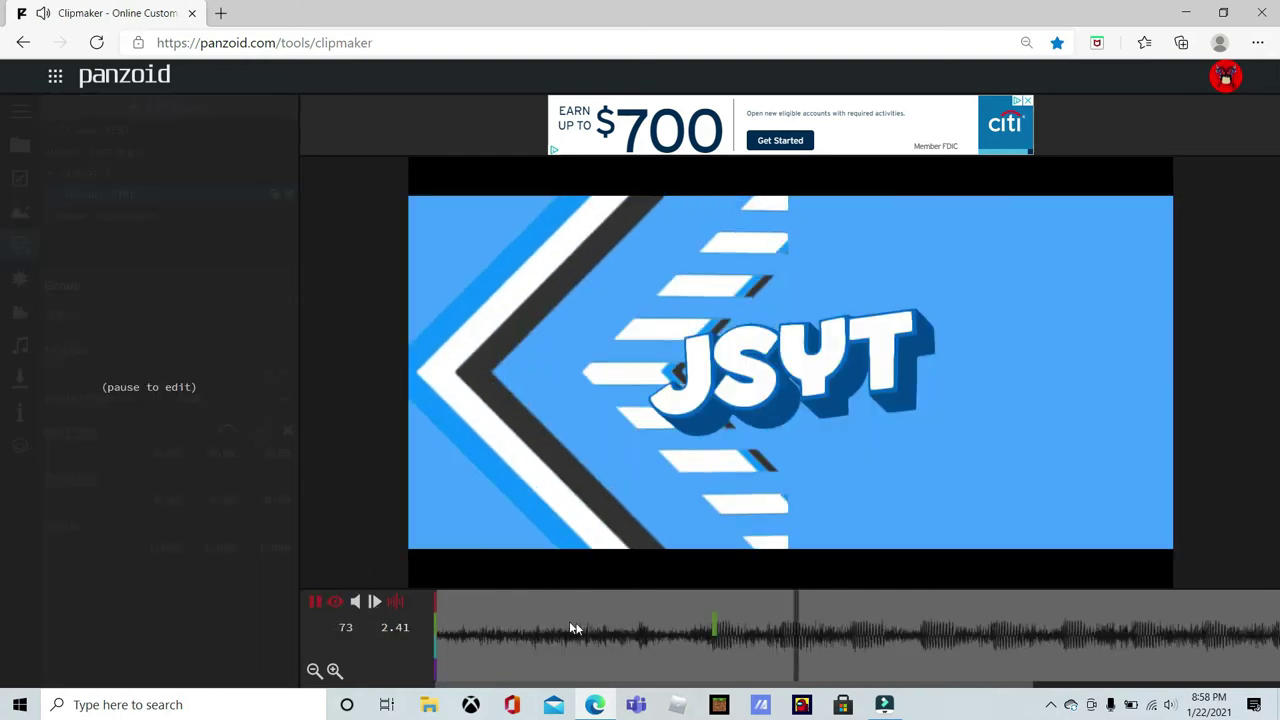
{"action": "key", "text": "space"}
Set the CTRL group's X position to -600 at frame 240 and preview the movement from the start.
{"action": "left_click", "coordinate": [1266, 634]}
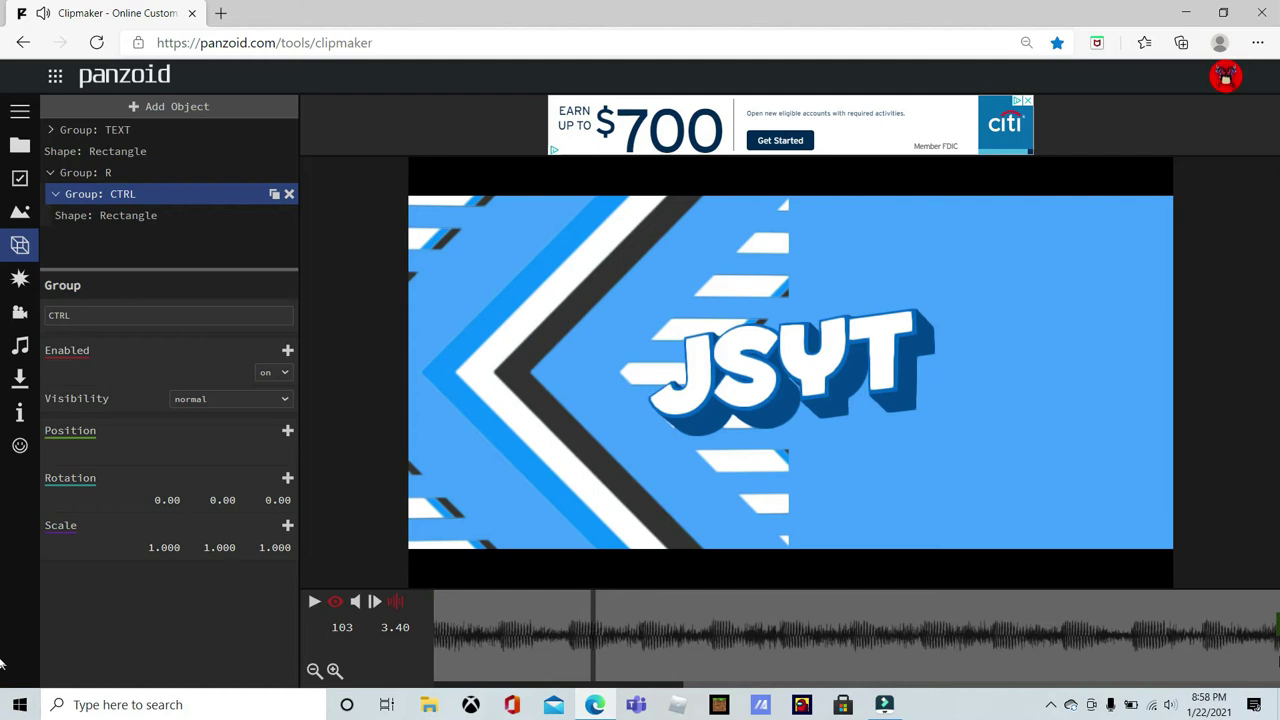
{"action": "left_click", "coordinate": [139, 449]}
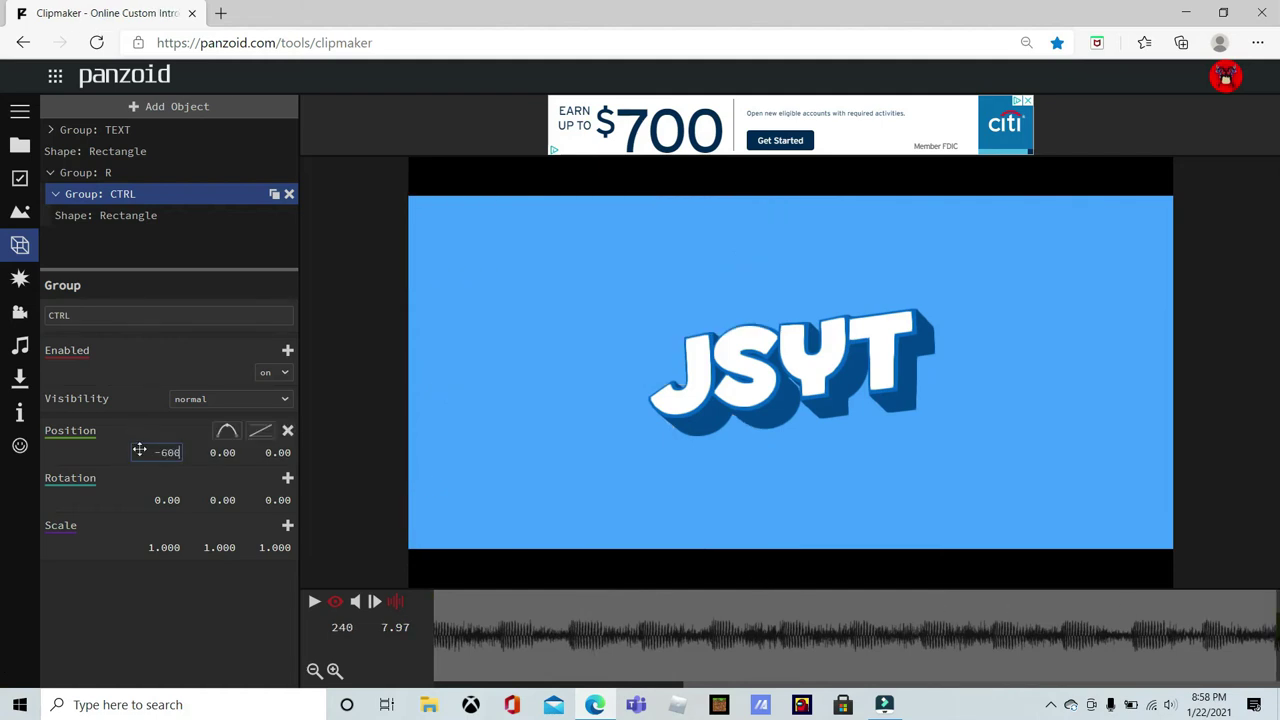
{"action": "type", "text": "-600"}
{"action": "key", "text": "Return"}
{"action": "left_click", "coordinate": [314, 601]}
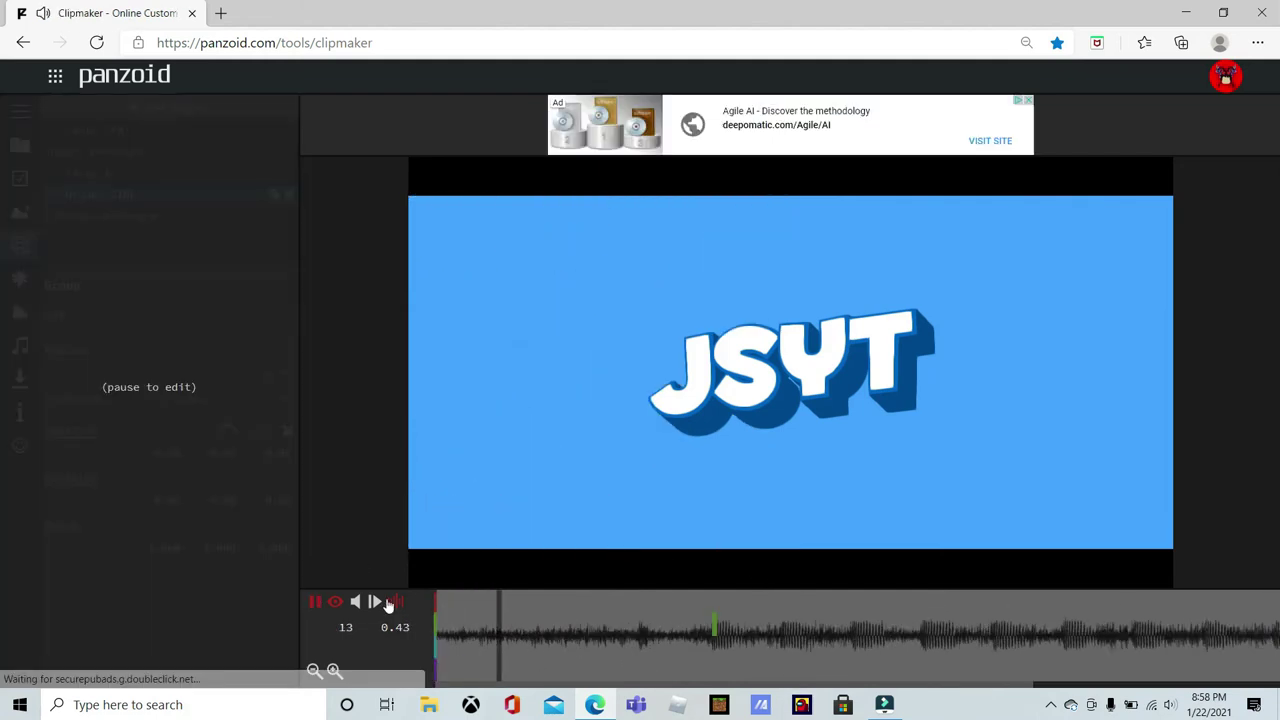
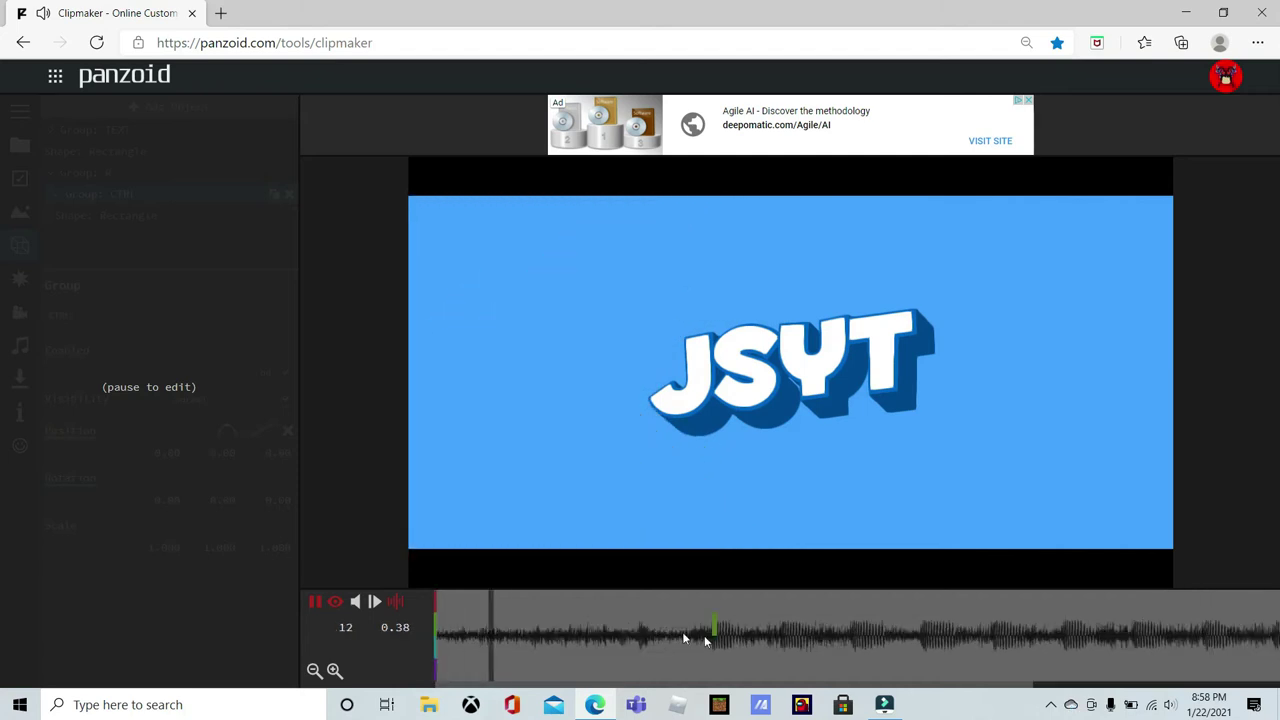
{"action": "key", "text": "space"}
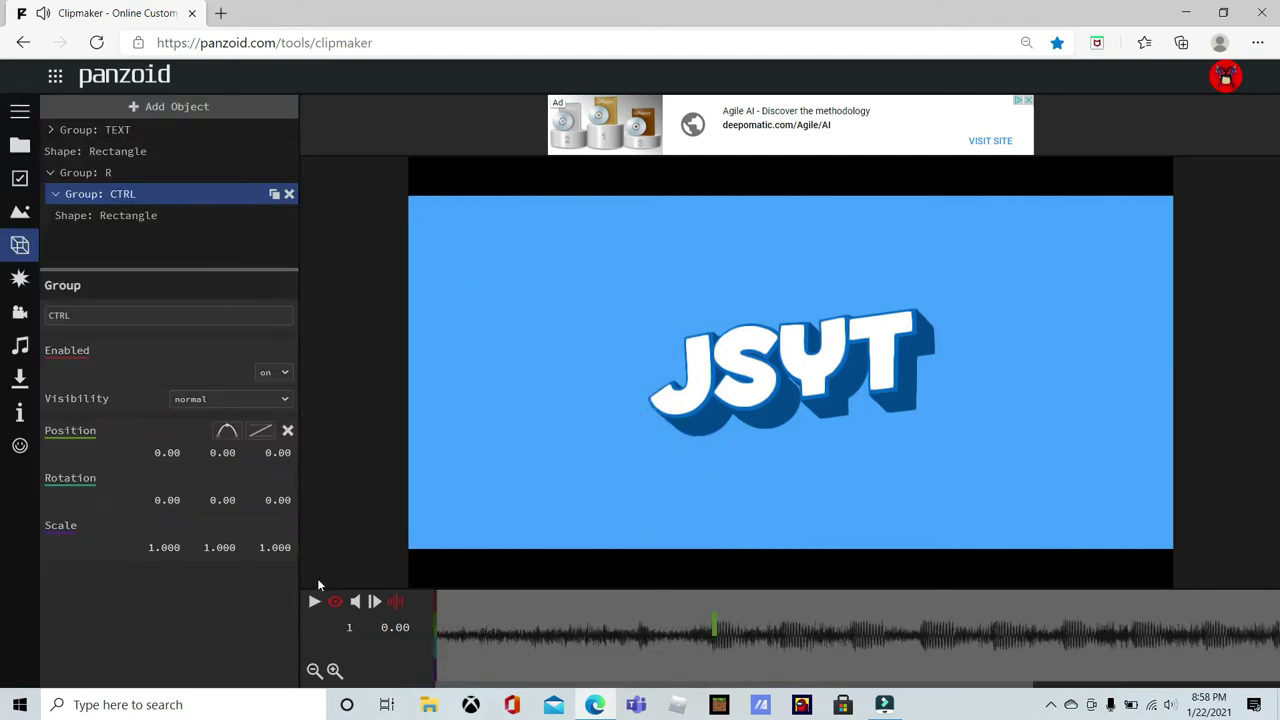
Duplicate the R group together with its nested CTRL group.
{"action": "left_click", "coordinate": [335, 604]}
{"action": "scroll", "coordinate": [623, 380], "scroll_direction": "up", "scroll_amount": 5}
{"action": "left_click_drag", "start_coordinate": [621, 378], "coordinate": [603, 352]}
{"action": "scroll", "coordinate": [603, 352], "scroll_direction": "down", "scroll_amount": 3}
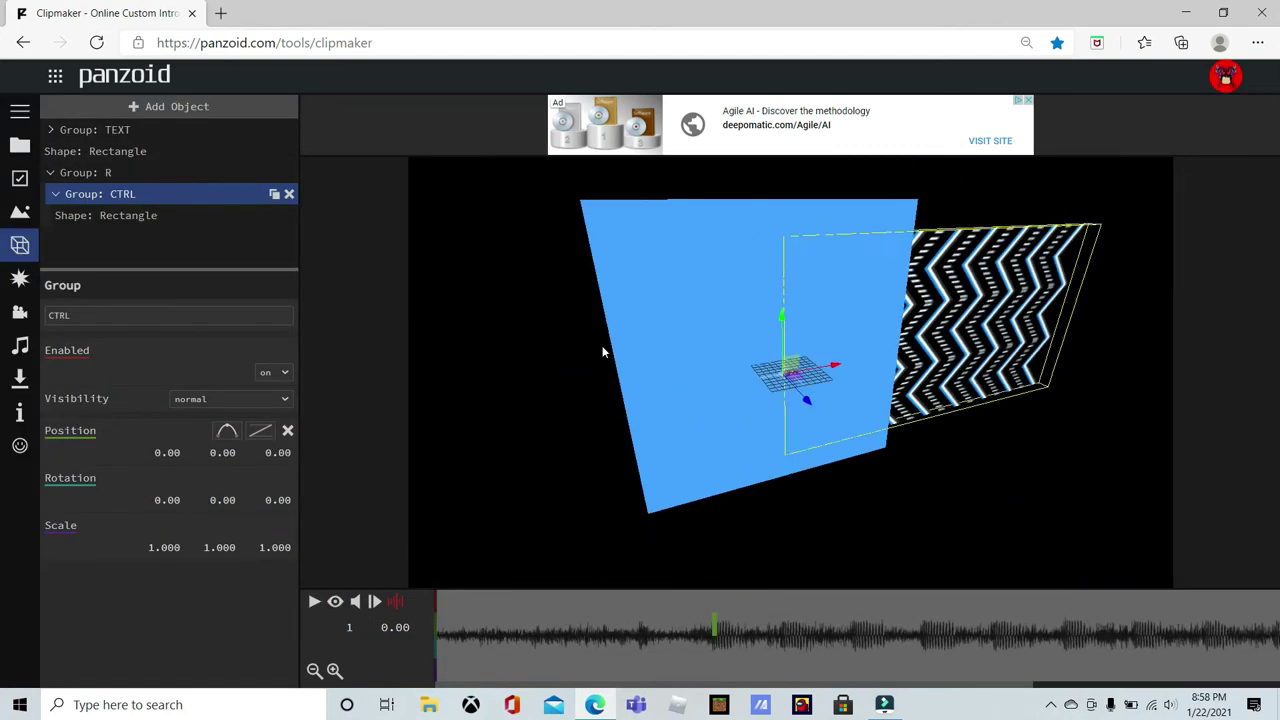
{"action": "left_click", "coordinate": [57, 194]}
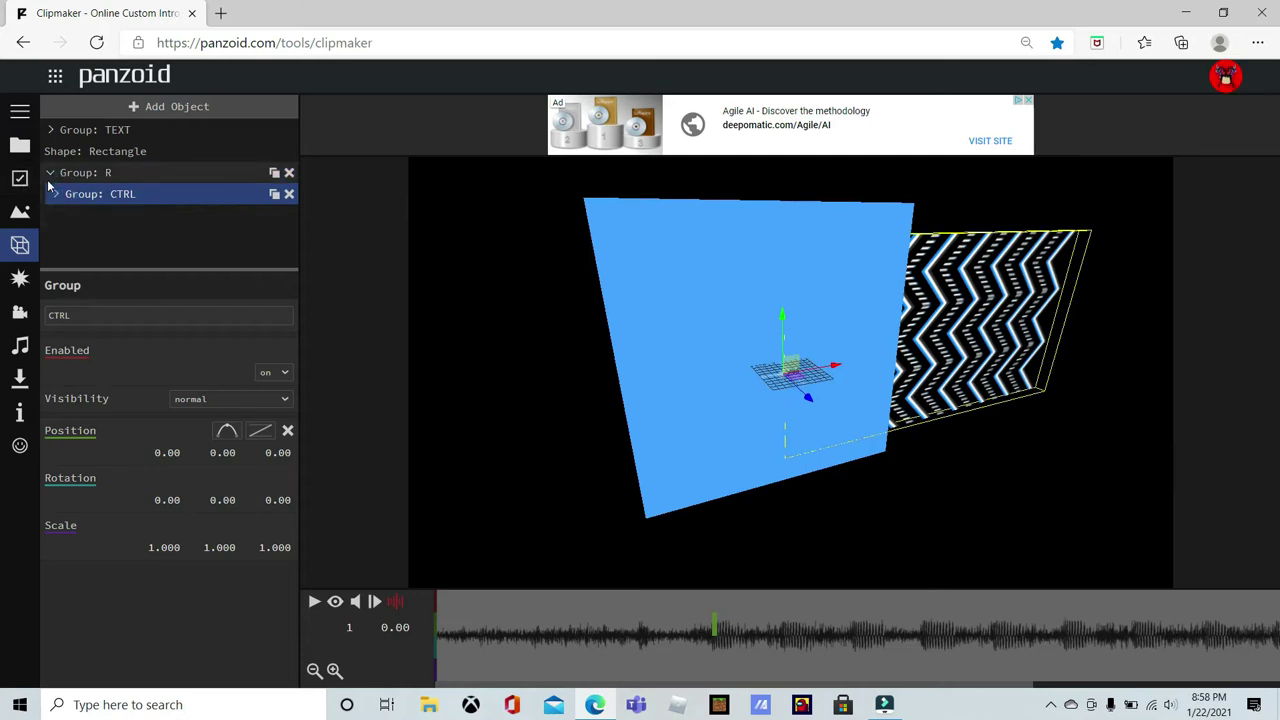
{"action": "left_click", "coordinate": [50, 174]}
{"action": "left_click", "coordinate": [98, 172]}
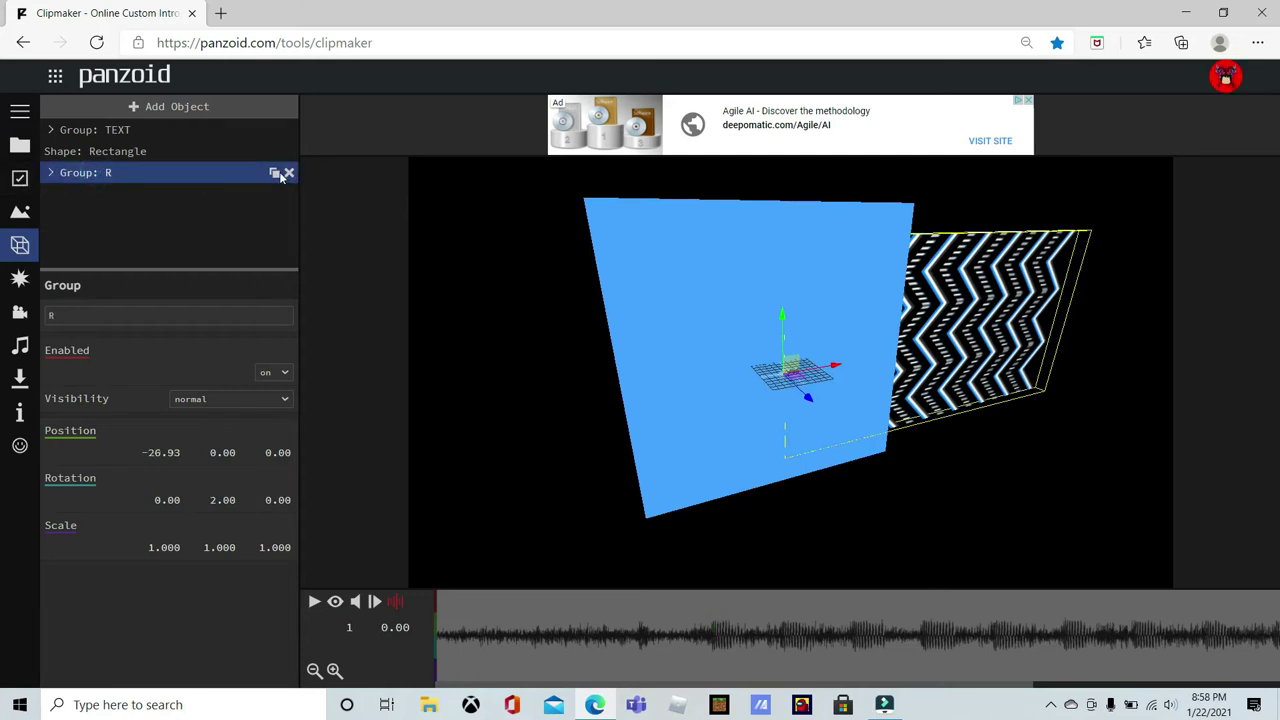
{"action": "left_click", "coordinate": [276, 176]}
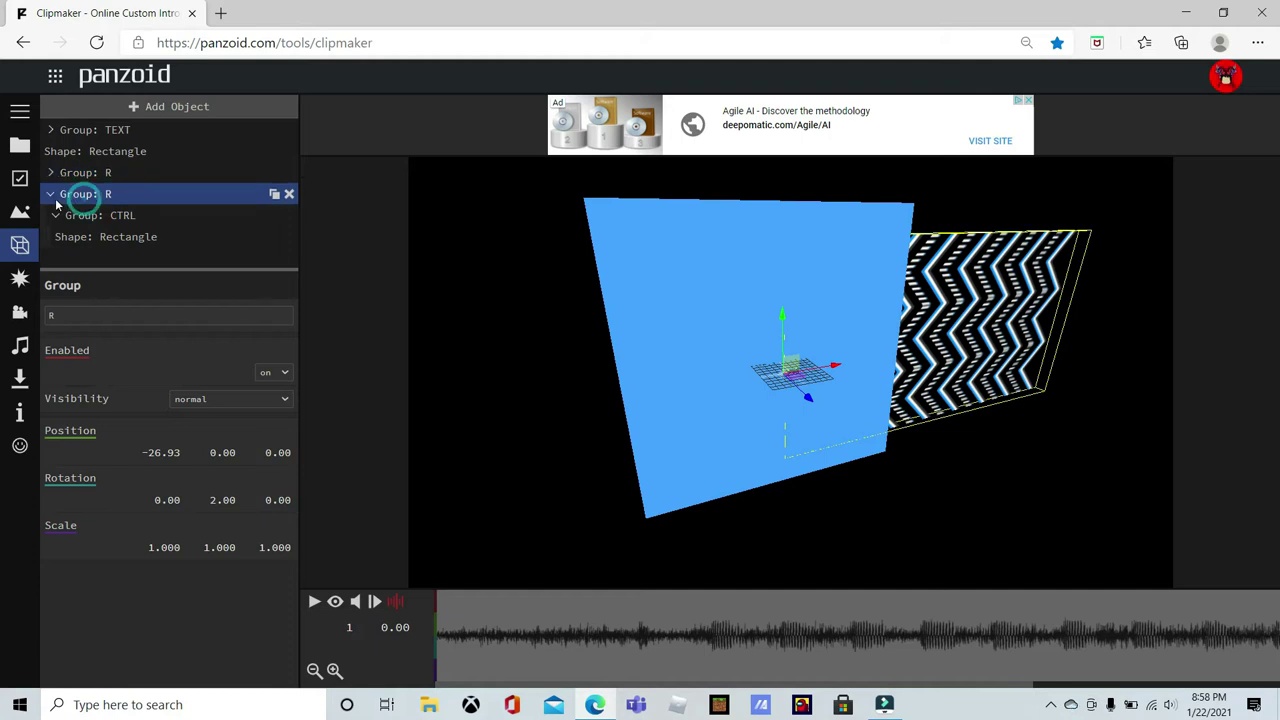
Set the duplicated R group's Y rotation to -2.00 and view it through the camera.
{"action": "left_click", "coordinate": [55, 198]}
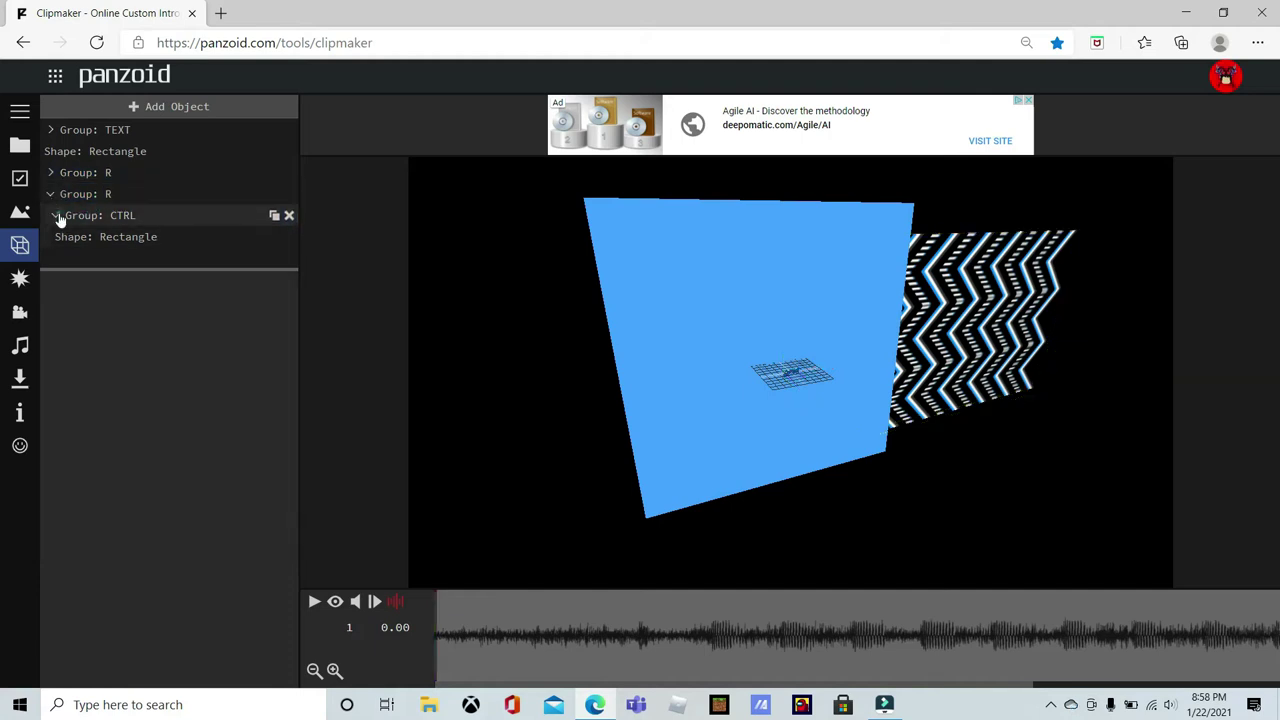
{"action": "left_click", "coordinate": [56, 216]}
{"action": "left_click", "coordinate": [108, 193]}
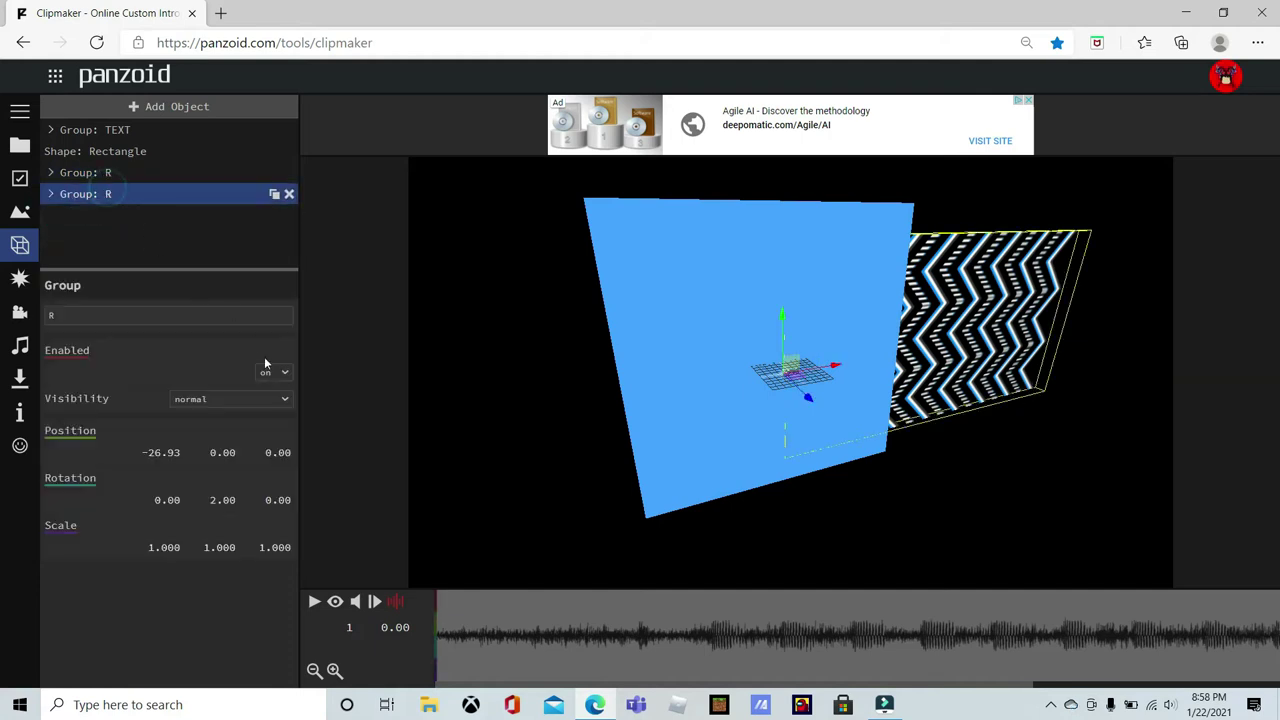
{"action": "left_click", "coordinate": [336, 601]}
{"action": "left_click", "coordinate": [54, 195]}
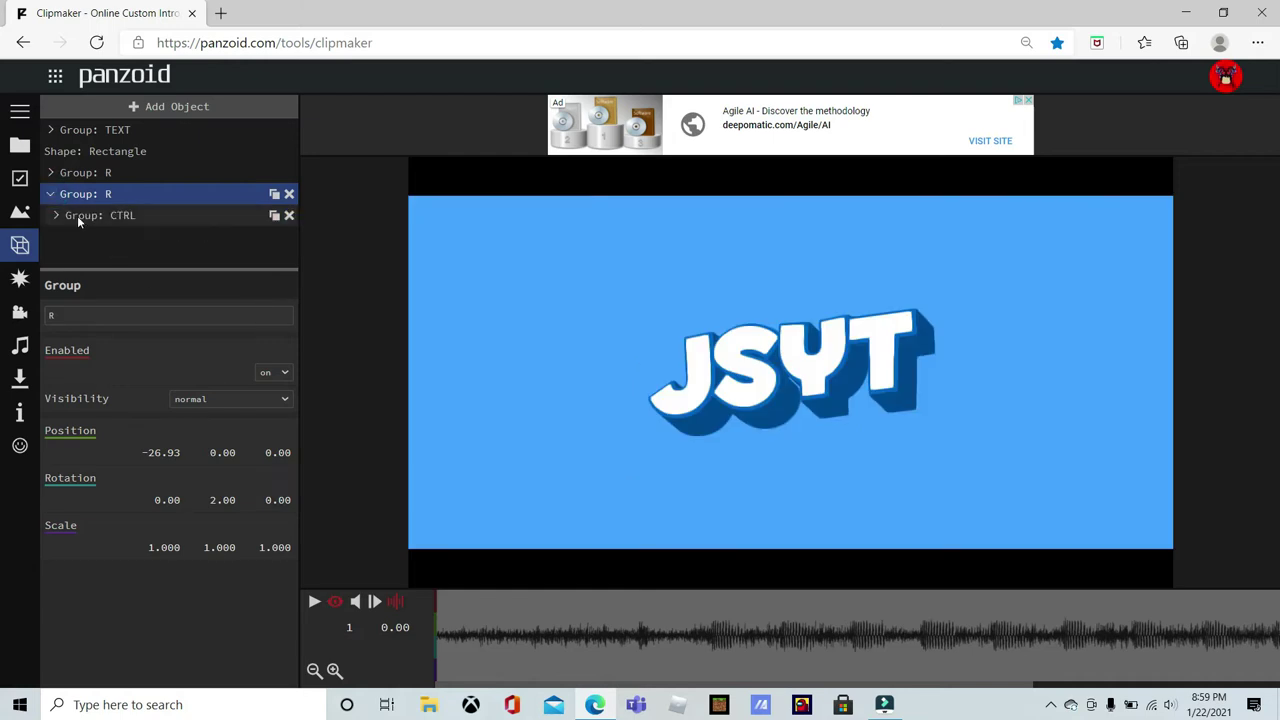
{"action": "left_click", "coordinate": [51, 194]}
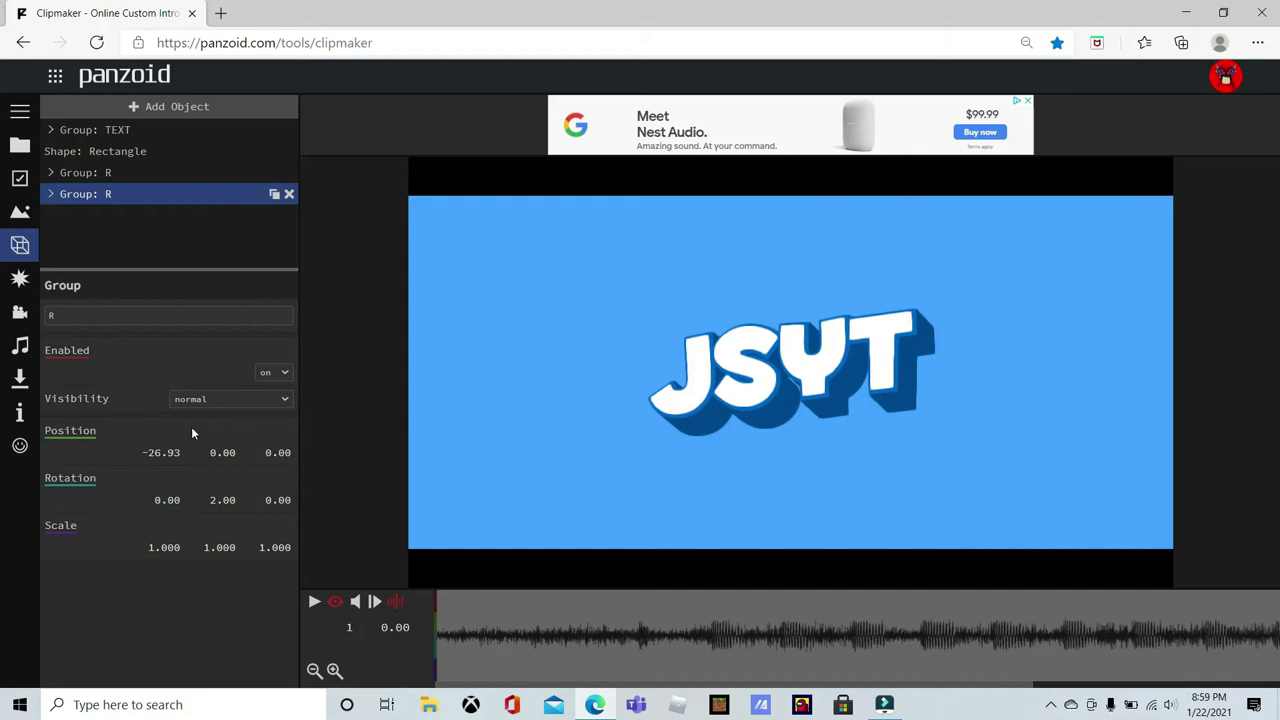
{"action": "left_click", "coordinate": [207, 500]}
{"action": "type", "text": "-"}
{"action": "key", "text": "Return"}
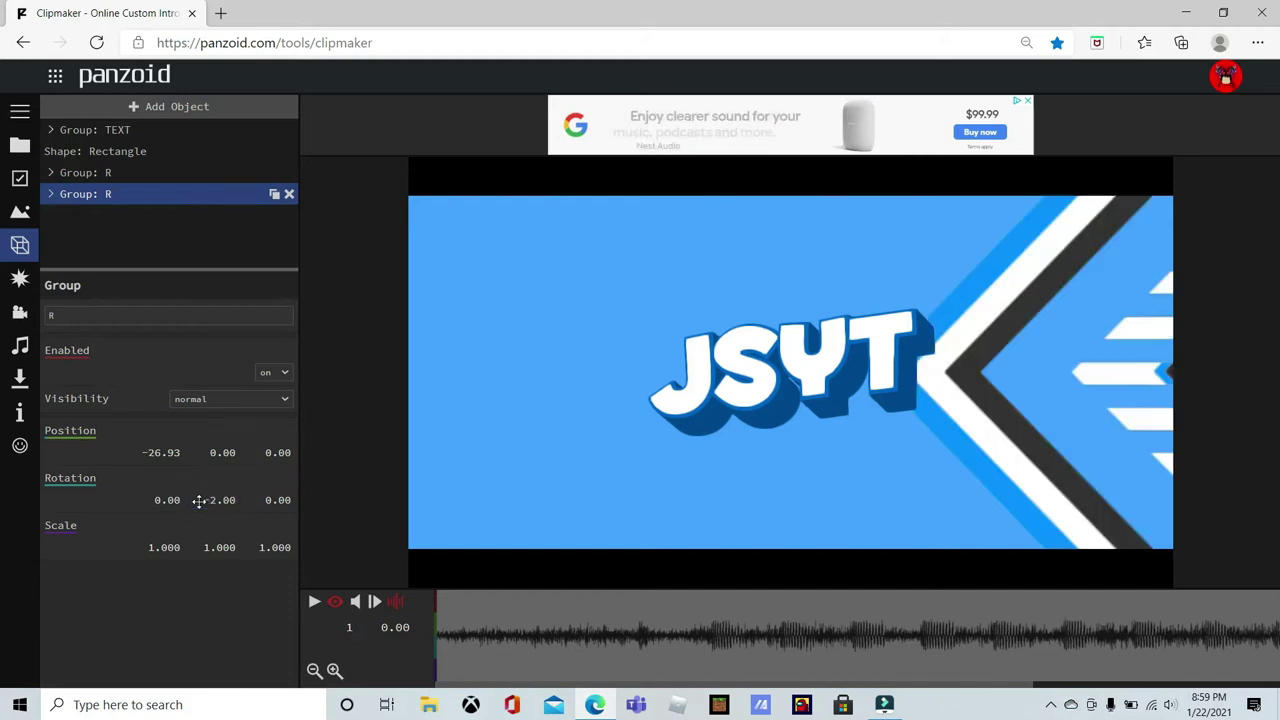
Set the duplicated R group's Z rotation to 180 and preview the two arrow panels together.
{"action": "left_click_drag", "start_coordinate": [890, 640], "coordinate": [1183, 643]}
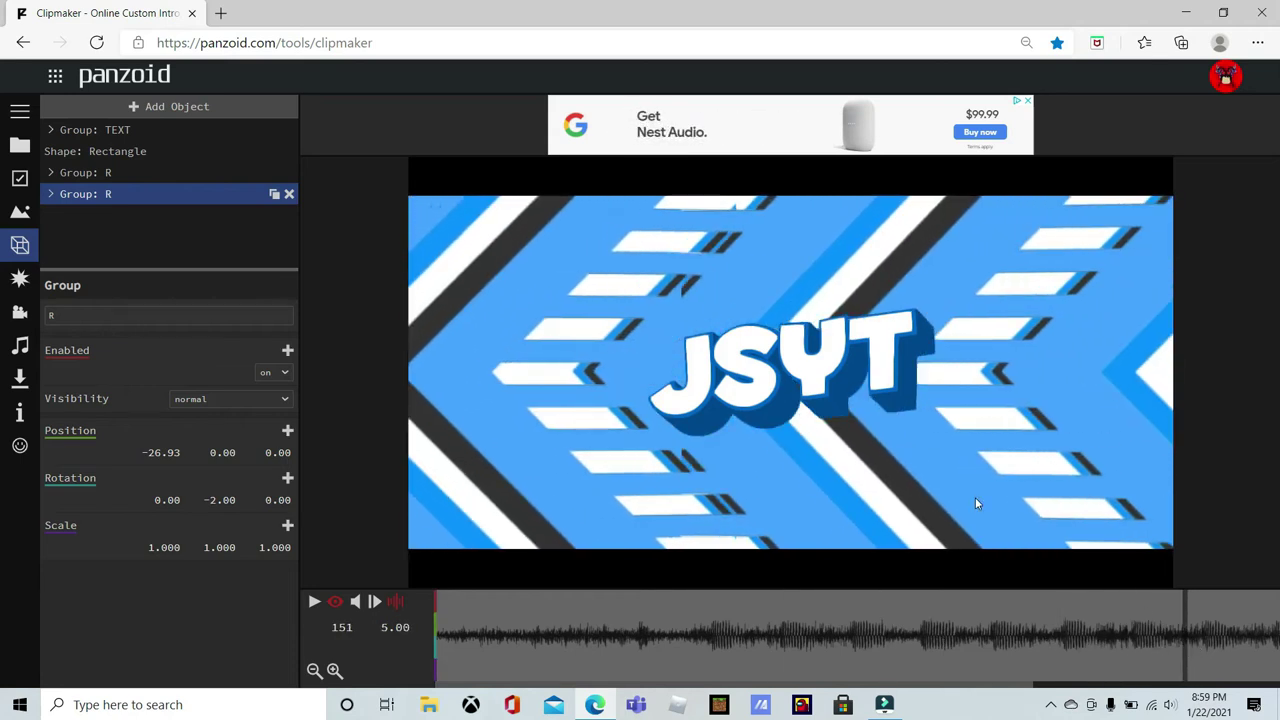
{"action": "left_click", "coordinate": [268, 502]}
{"action": "type", "text": "180"}
{"action": "key", "text": "Return"}
{"action": "key", "text": "space"}
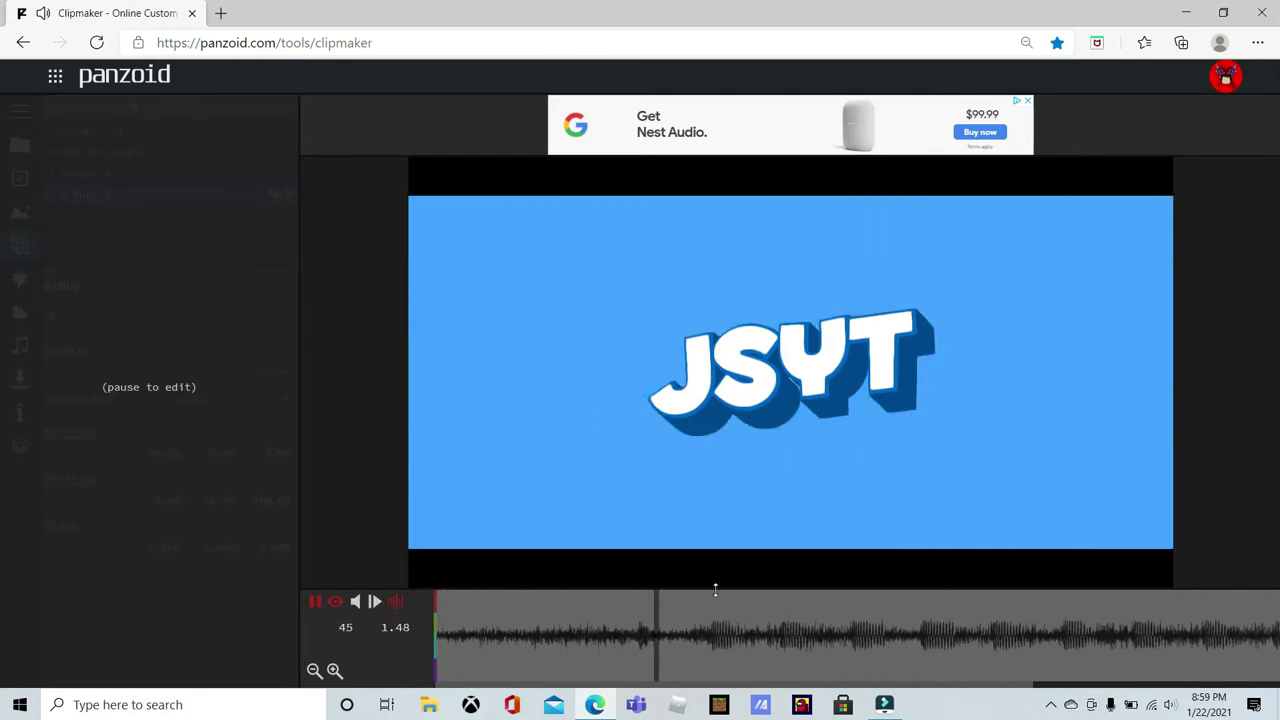
{"action": "key", "text": "space"}
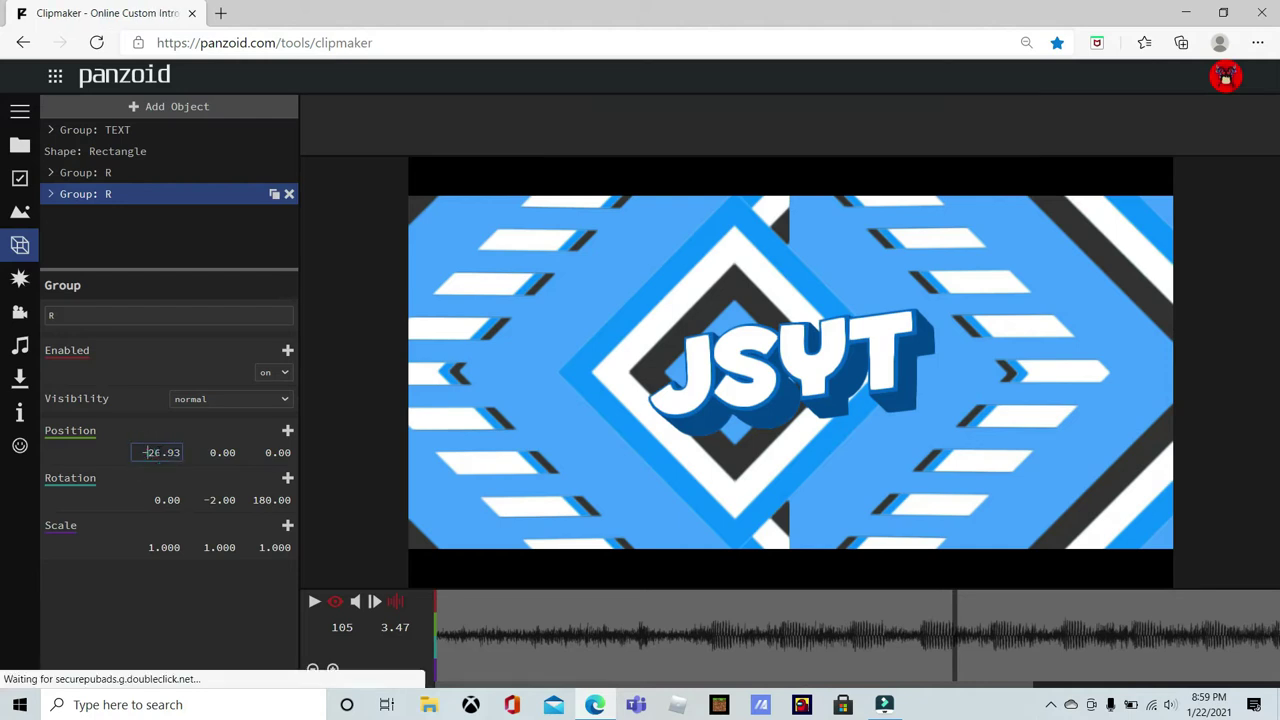
Set the duplicated R group's X position to 26.93 and preview the clip.
{"action": "key", "text": "space"}
{"action": "left_click", "coordinate": [314, 601]}
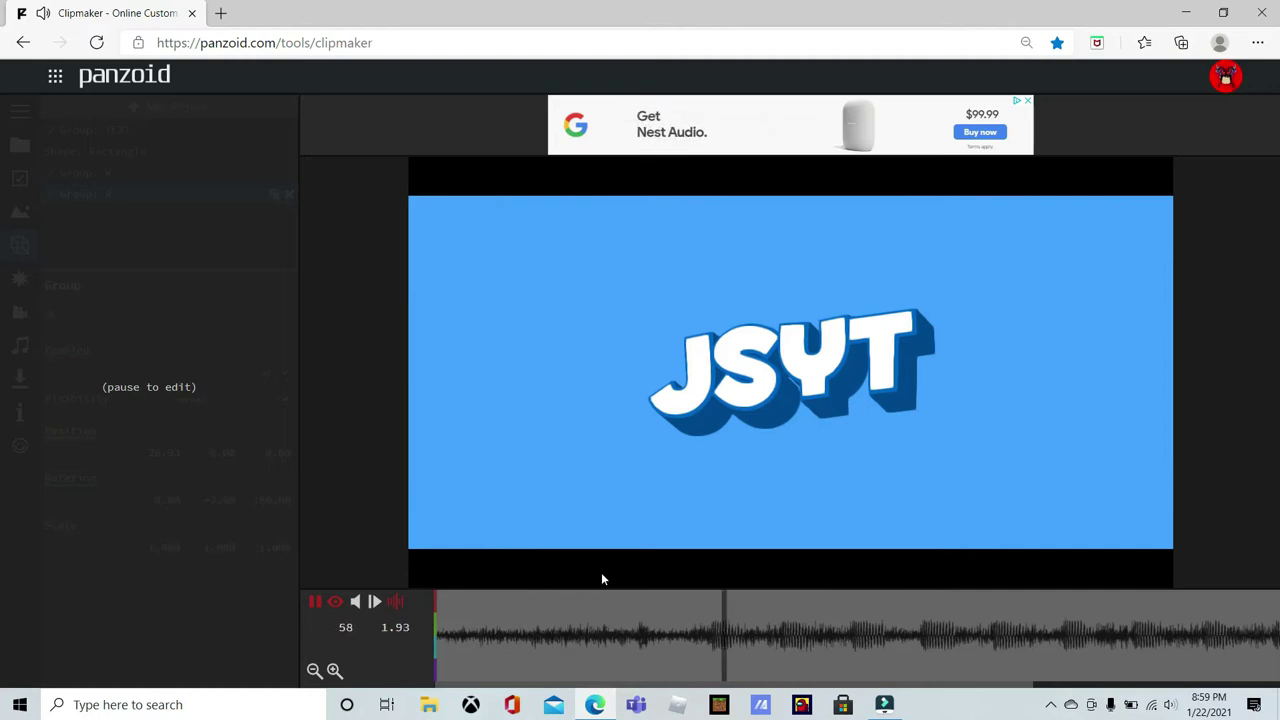
{"action": "left_click", "coordinate": [314, 601]}
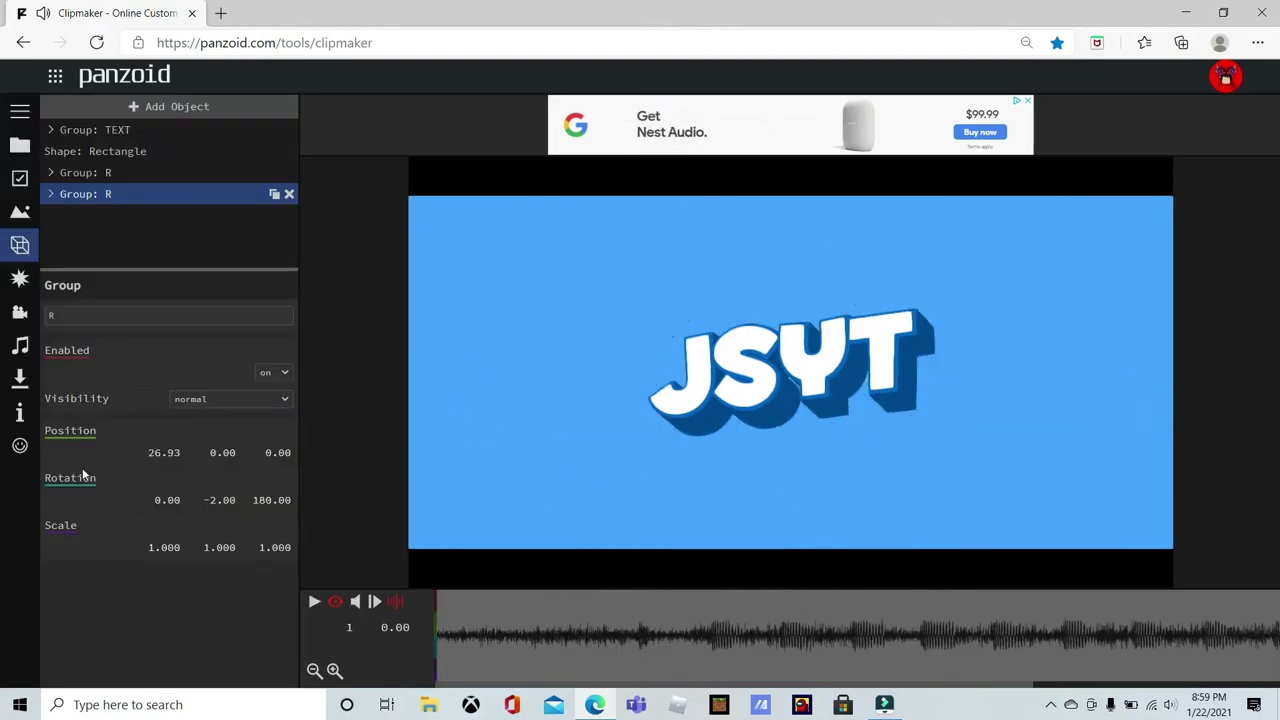
Add a group named DONUTS and move both R groups into it.
{"action": "left_click", "coordinate": [205, 104]}
{"action": "left_click", "coordinate": [98, 369]}
{"action": "left_click", "coordinate": [145, 214]}
{"action": "left_click", "coordinate": [124, 310]}
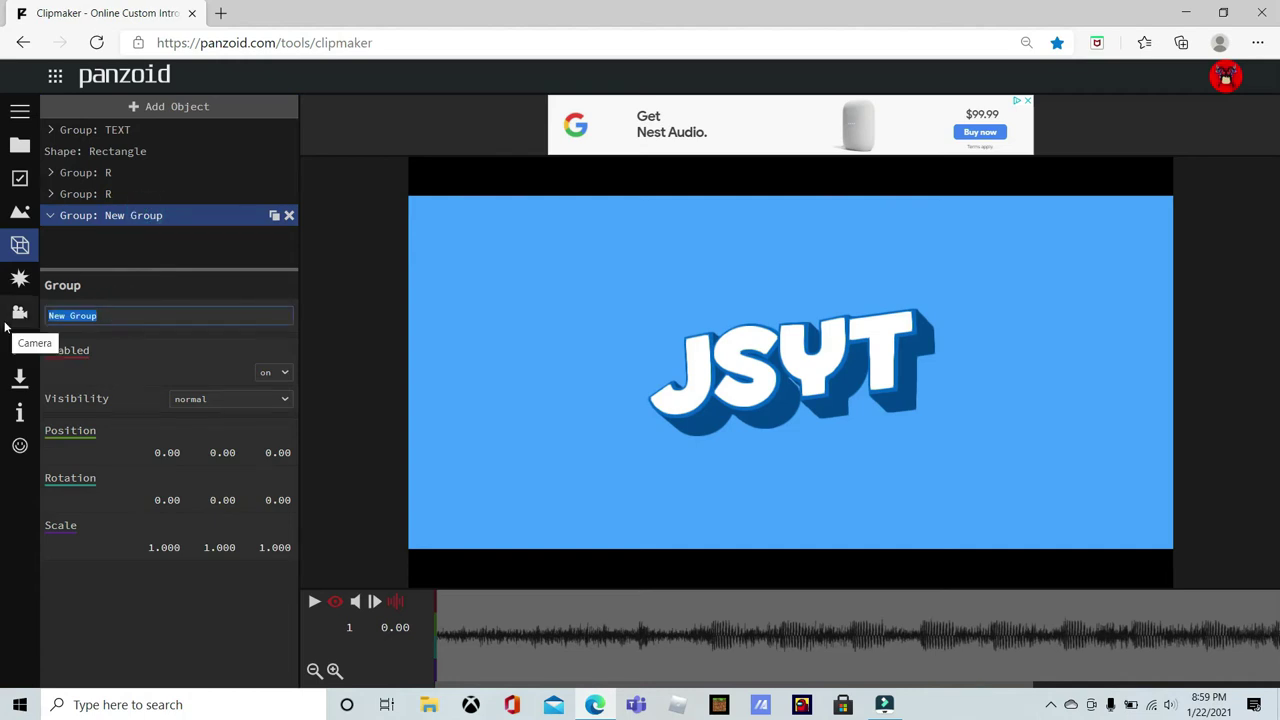
{"action": "key", "text": "BackSpace"}
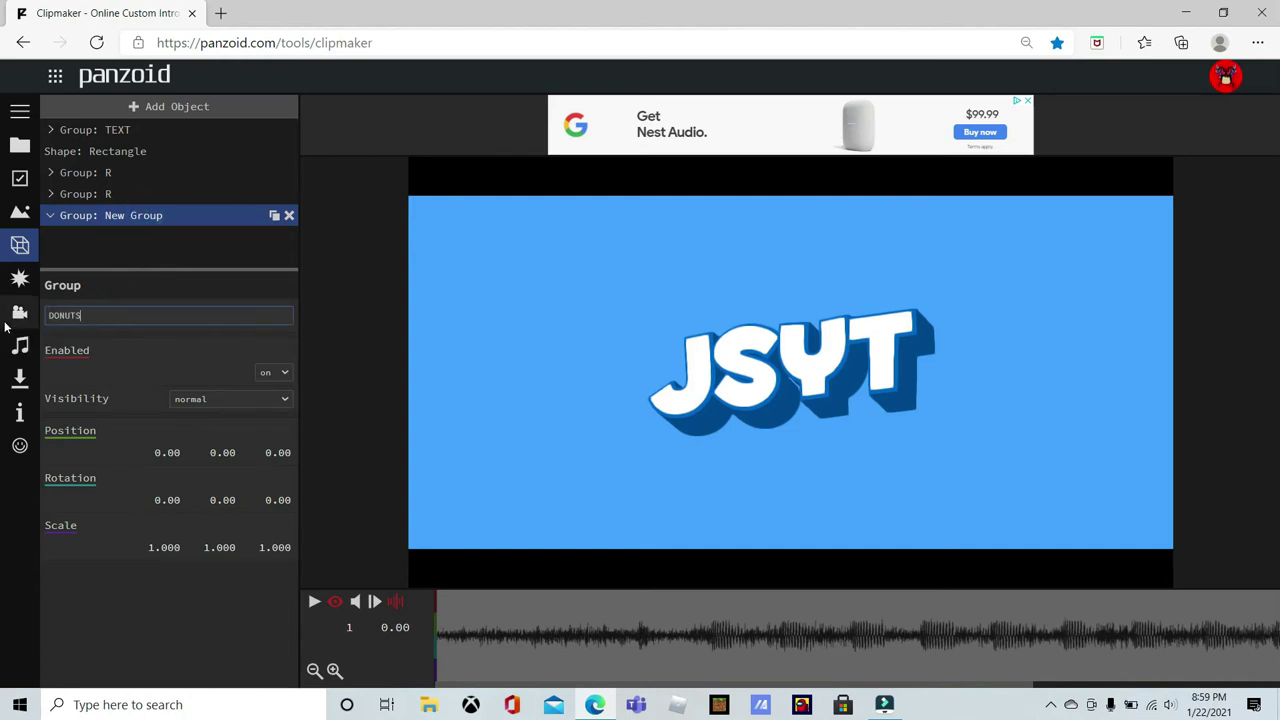
{"action": "mouse_move", "coordinate": [112, 193]}
{"action": "left_mouse_down"}
{"action": "mouse_move", "coordinate": [112, 222]}
{"action": "mouse_move", "coordinate": [114, 193]}
{"action": "left_mouse_up"}
{"action": "left_click", "coordinate": [50, 172]}
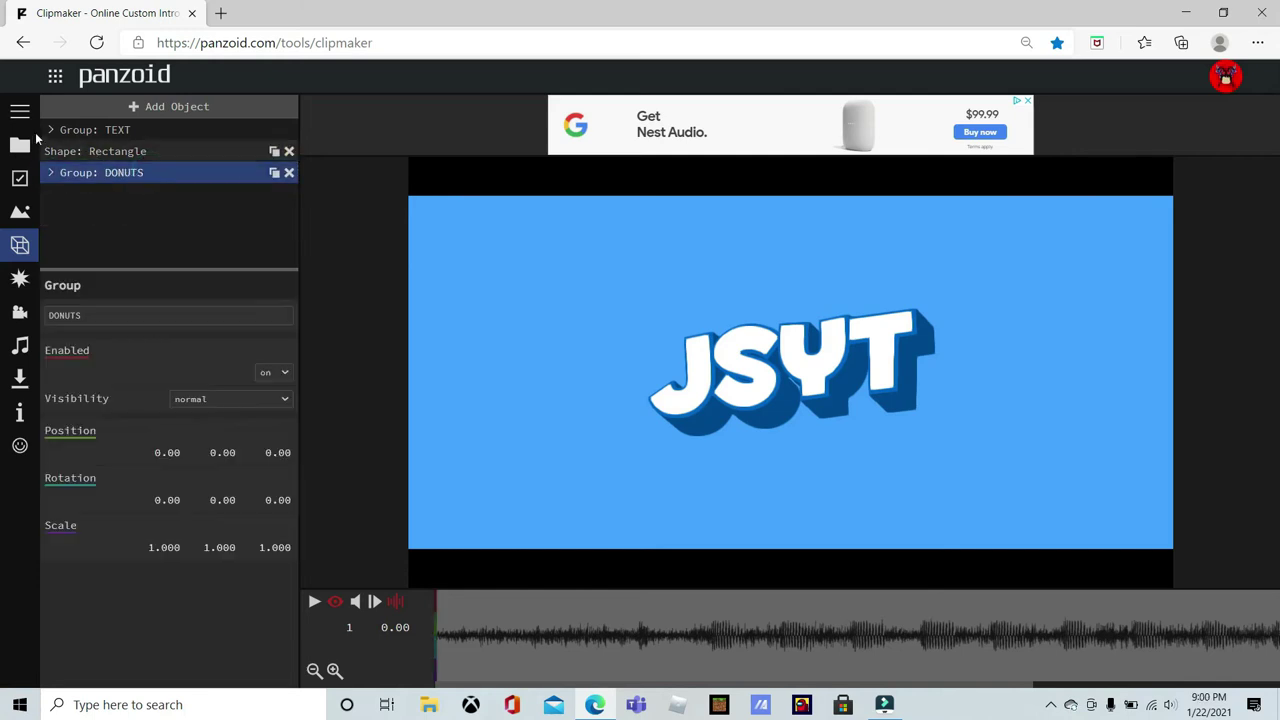
Add a group named BG and move the background rectangle into it.
{"action": "left_click", "coordinate": [165, 106]}
{"action": "left_click", "coordinate": [131, 370]}
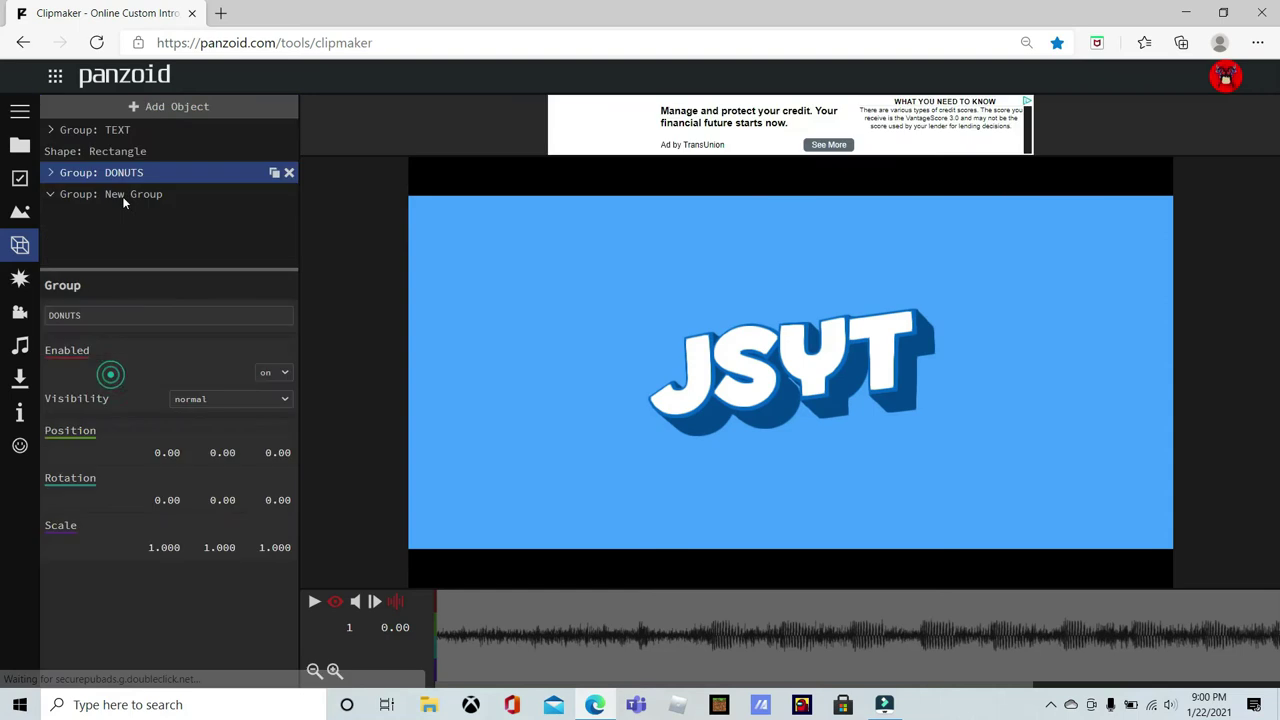
{"action": "left_click_drag", "start_coordinate": [110, 197], "coordinate": [109, 195]}
{"action": "left_click", "coordinate": [95, 169]}
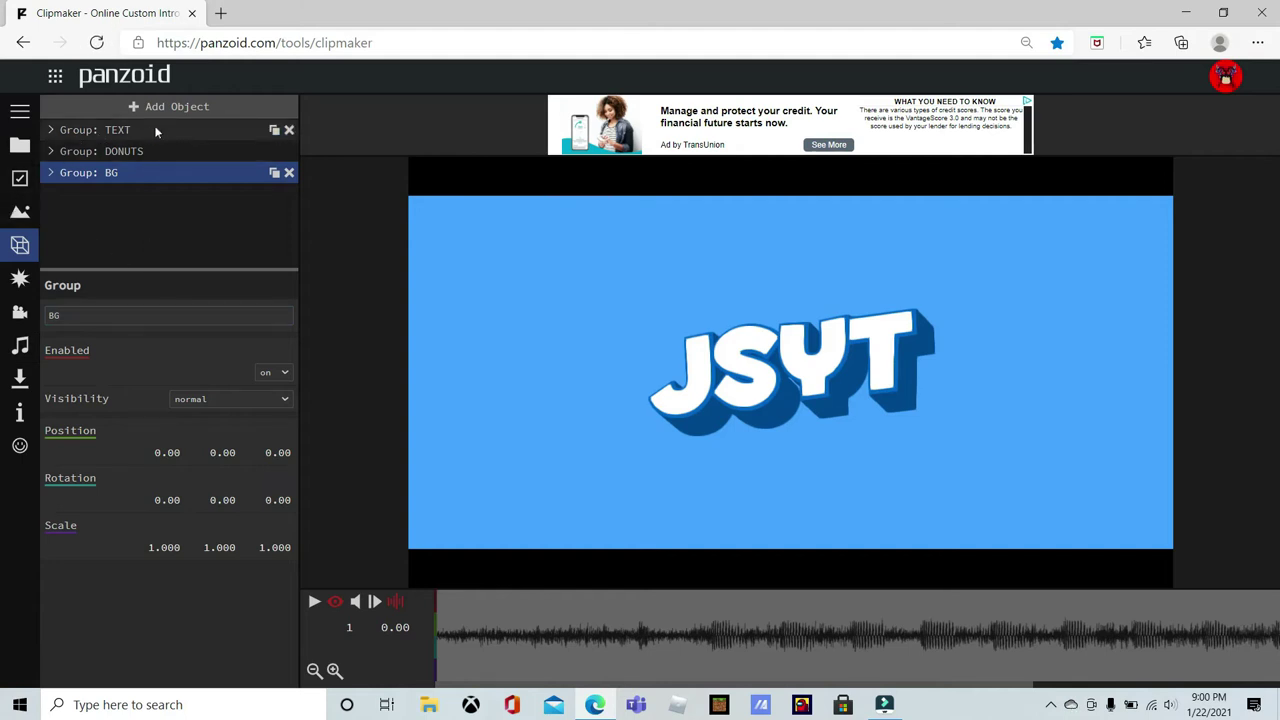
Preview the moving arrow panels from outside the camera and return to the camera view.
{"action": "left_click", "coordinate": [207, 107]}
{"action": "left_click", "coordinate": [211, 106]}
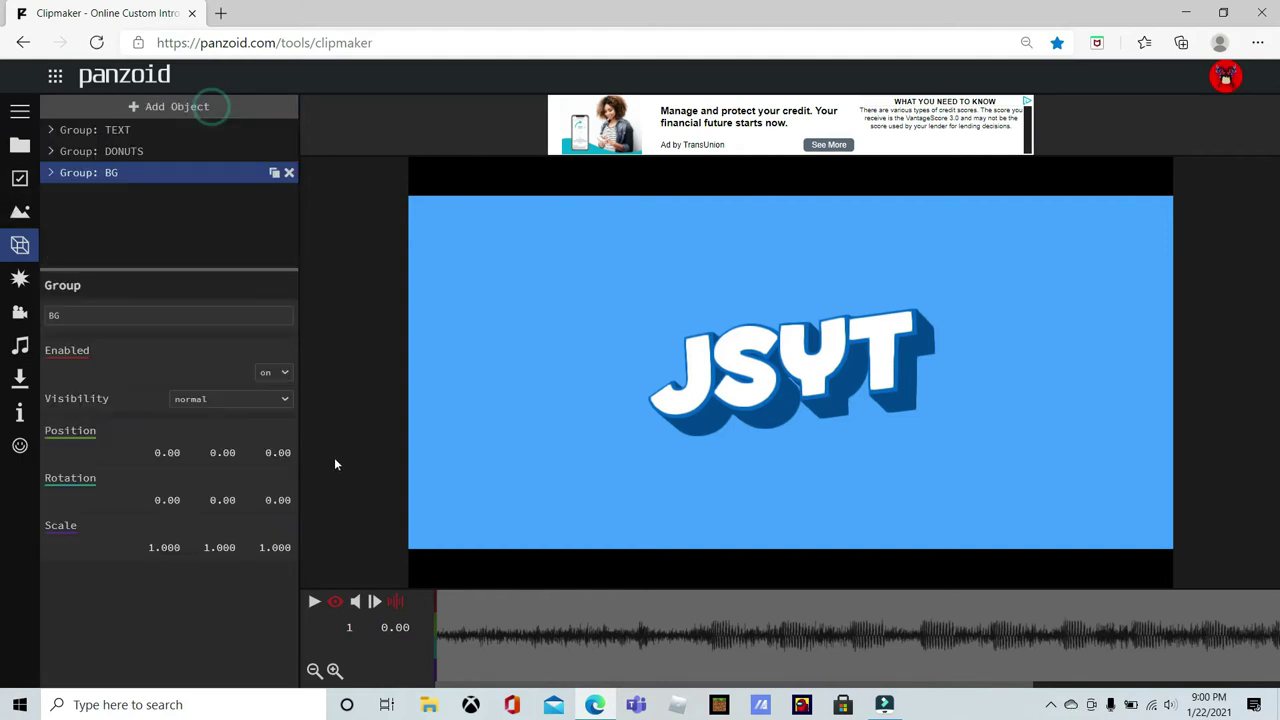
{"action": "left_click", "coordinate": [334, 604]}
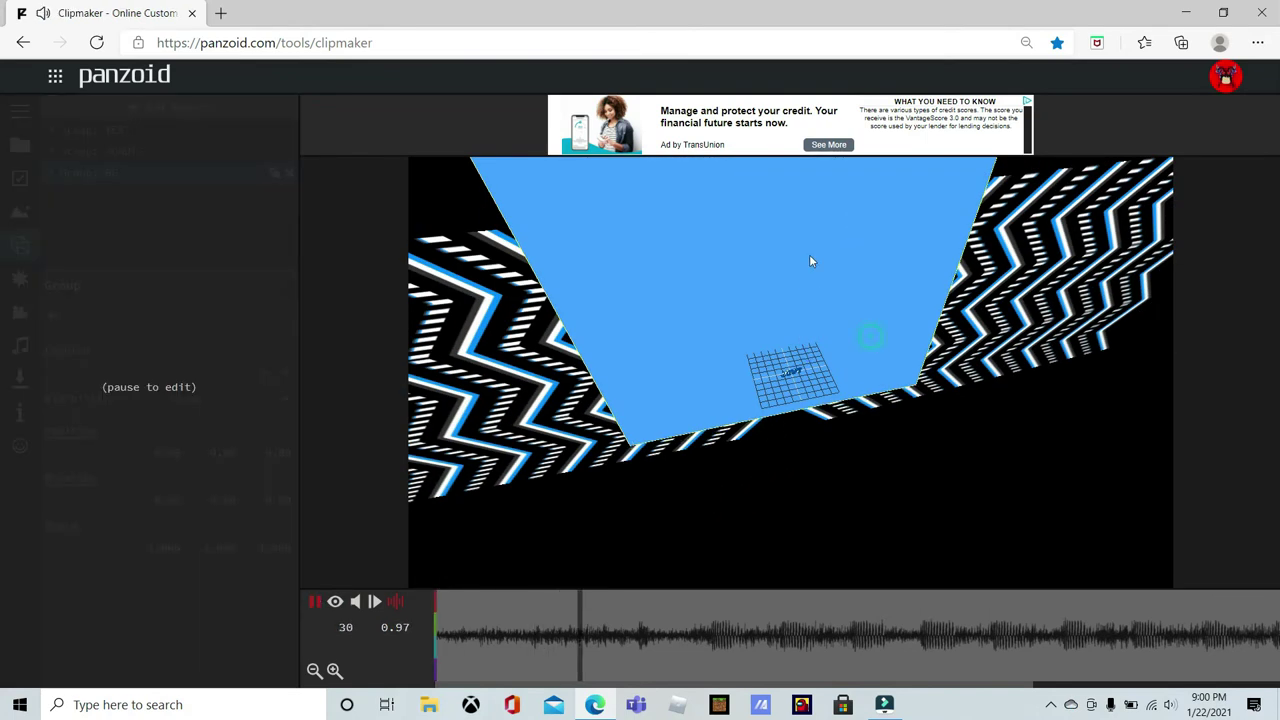
{"action": "key", "text": "space"}
{"action": "type", "text": "0"}
{"action": "key", "text": "Return"}
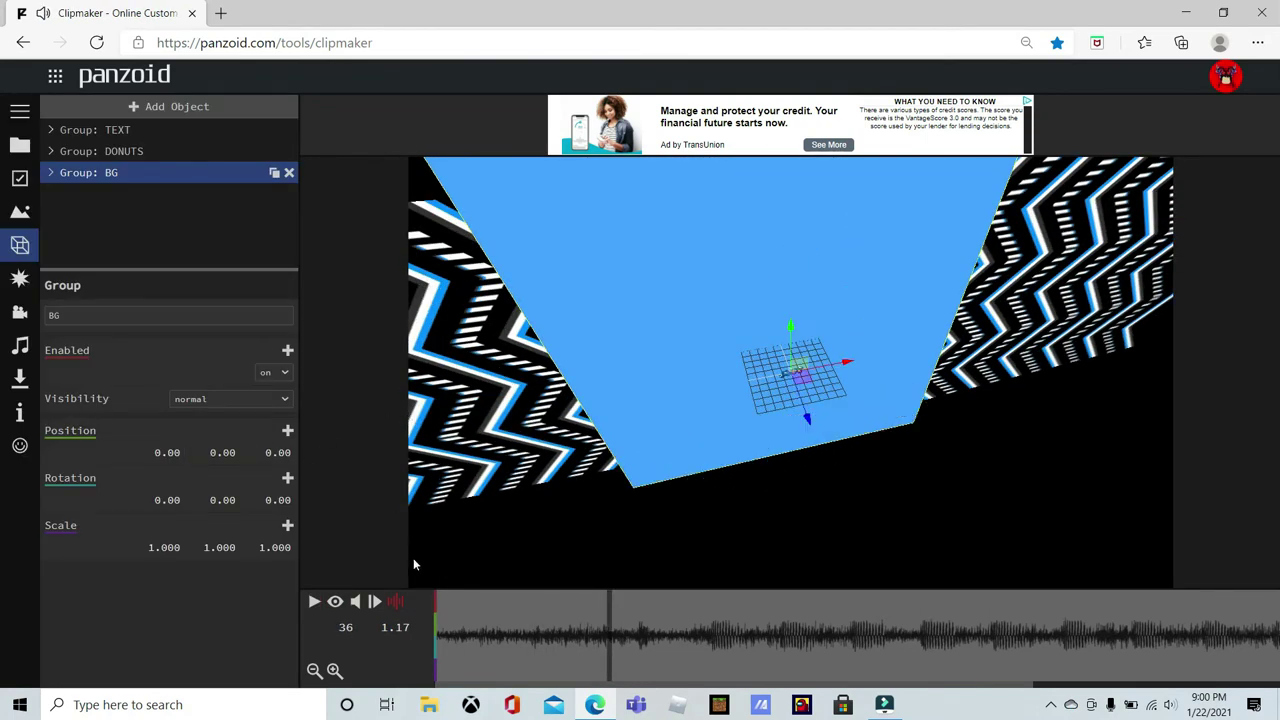
{"action": "left_click", "coordinate": [336, 600]}
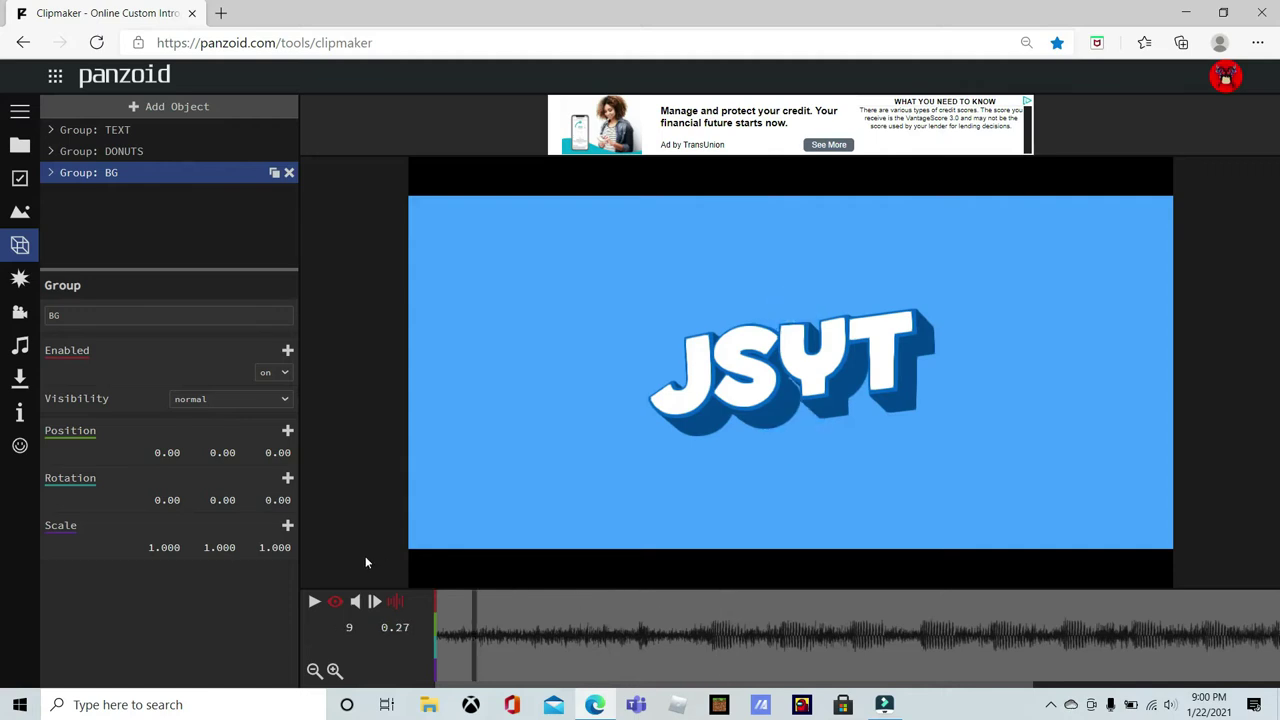
Preview the start of the clip, select the TEXT group and play on to find the beats for the text animation.
{"action": "key", "text": "space"}
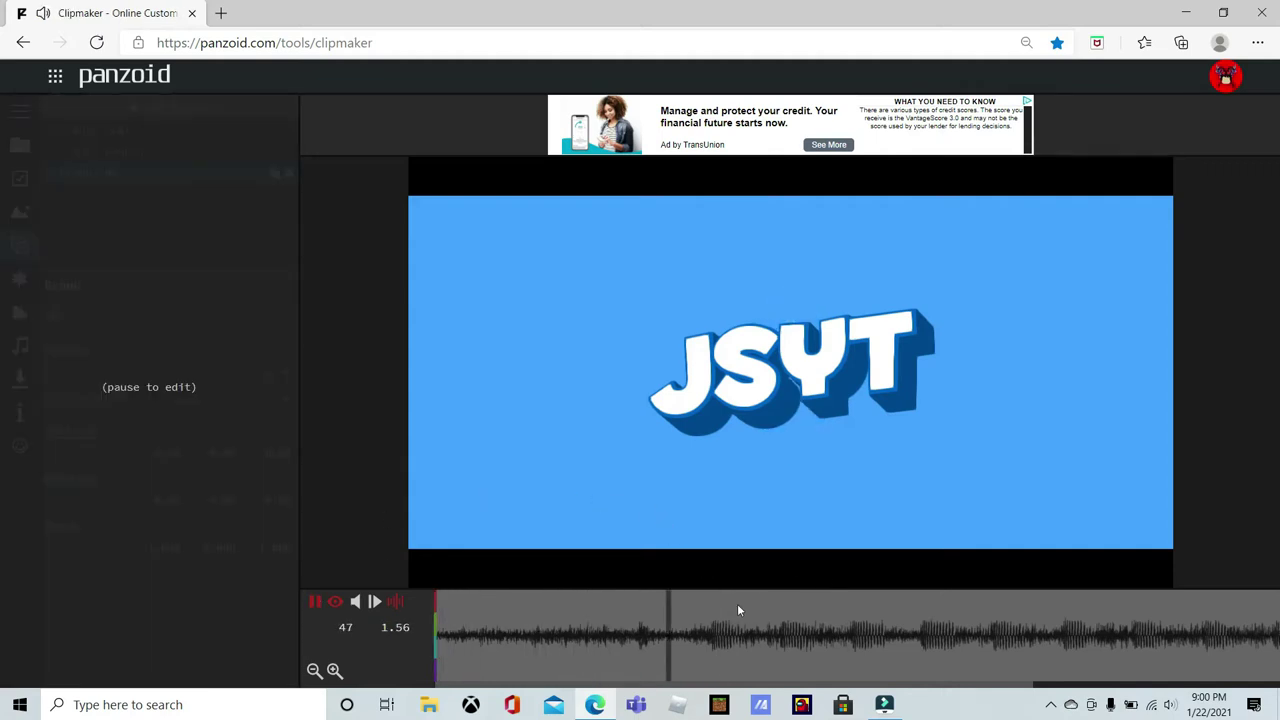
{"action": "key", "text": "space"}
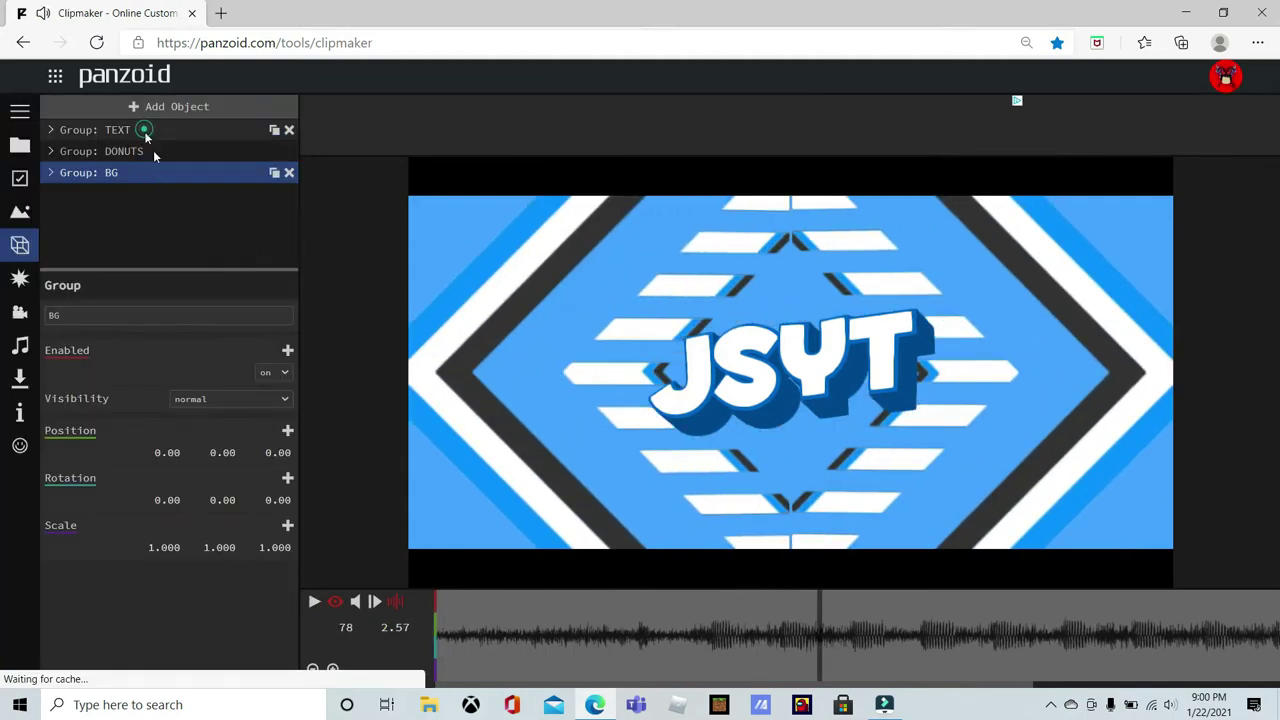
{"action": "left_click", "coordinate": [143, 129]}
{"action": "key", "text": "space"}
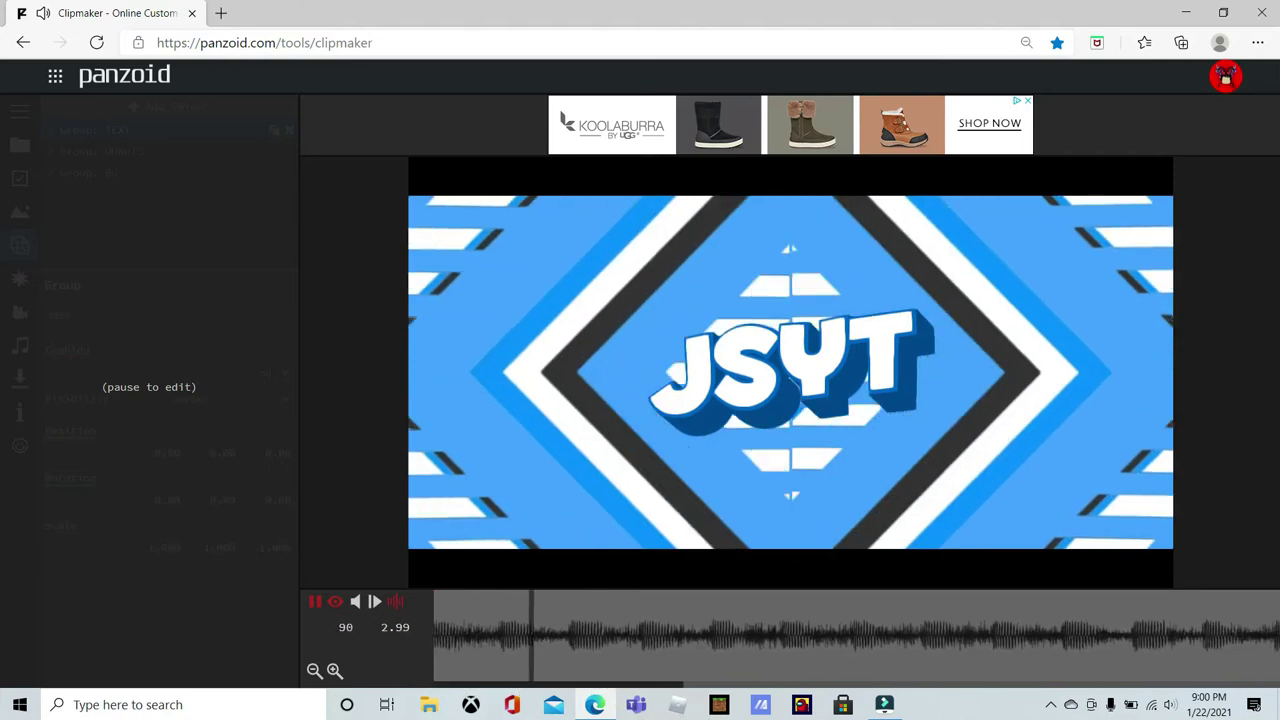
{"action": "left_click", "coordinate": [789, 632]}
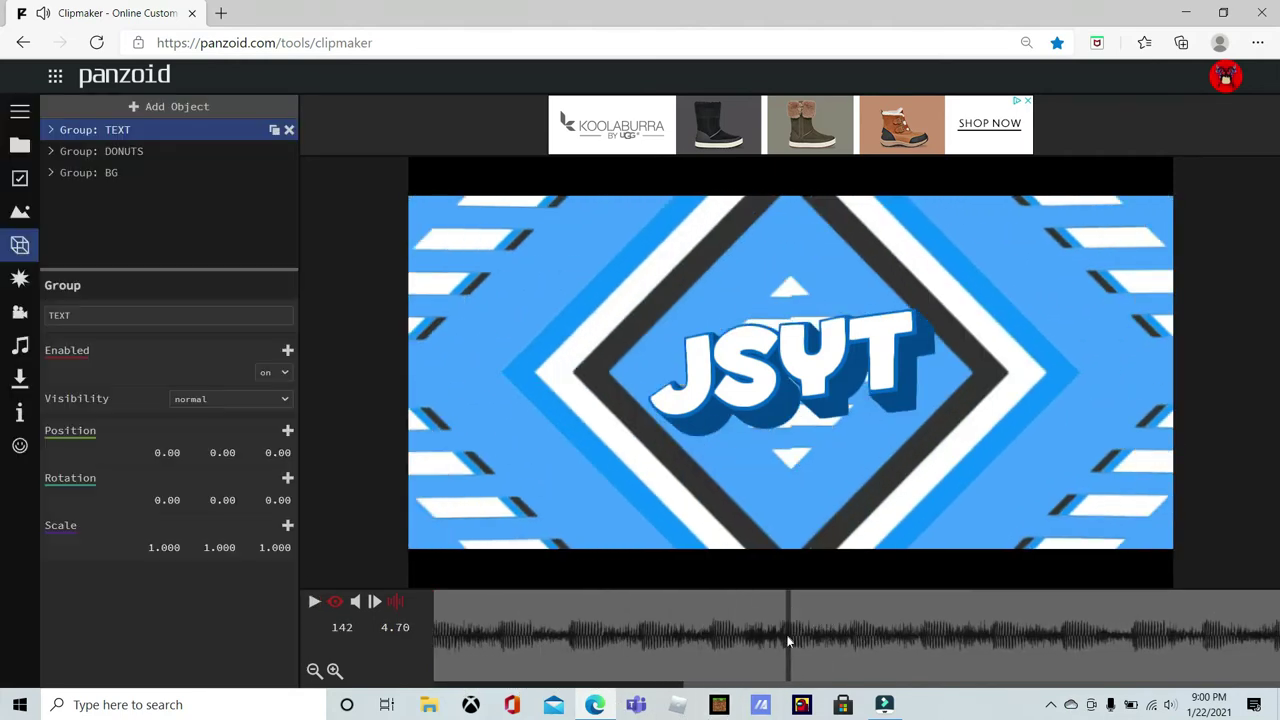
Replay the beats around frame 127 and try a rotation keyframe there on the TEXT group.
{"action": "left_click_drag", "start_coordinate": [786, 644], "coordinate": [732, 616]}
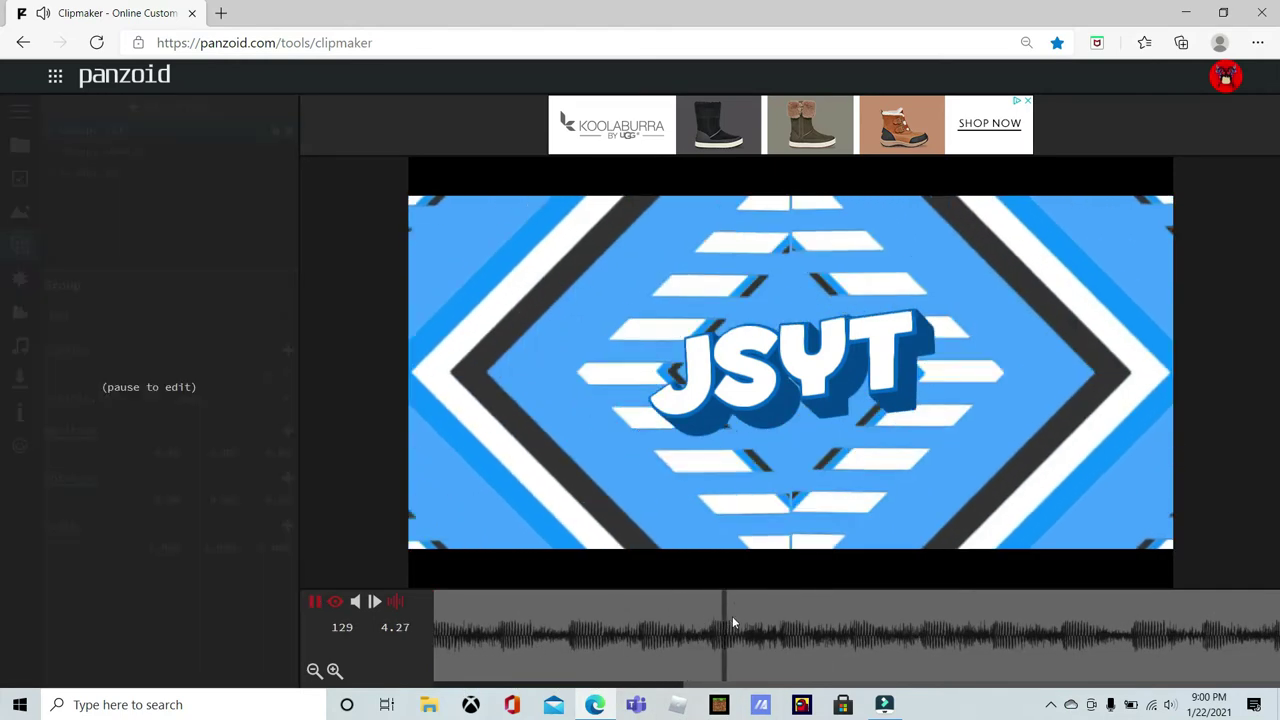
{"action": "left_click", "coordinate": [603, 667]}
{"action": "key", "text": "space"}
{"action": "key", "text": "space"}
{"action": "left_click", "coordinate": [603, 660]}
{"action": "key", "text": "space"}
{"action": "left_click", "coordinate": [721, 628]}
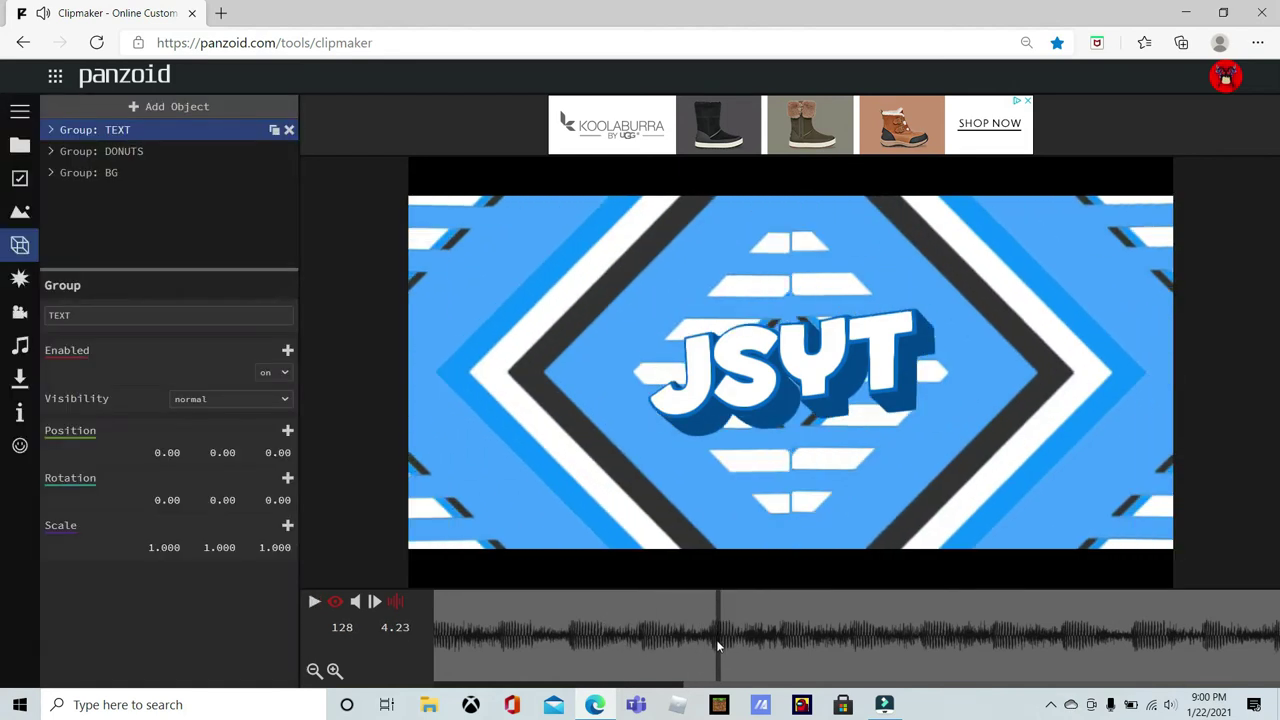
{"action": "left_click", "coordinate": [716, 645]}
{"action": "left_click", "coordinate": [290, 482]}
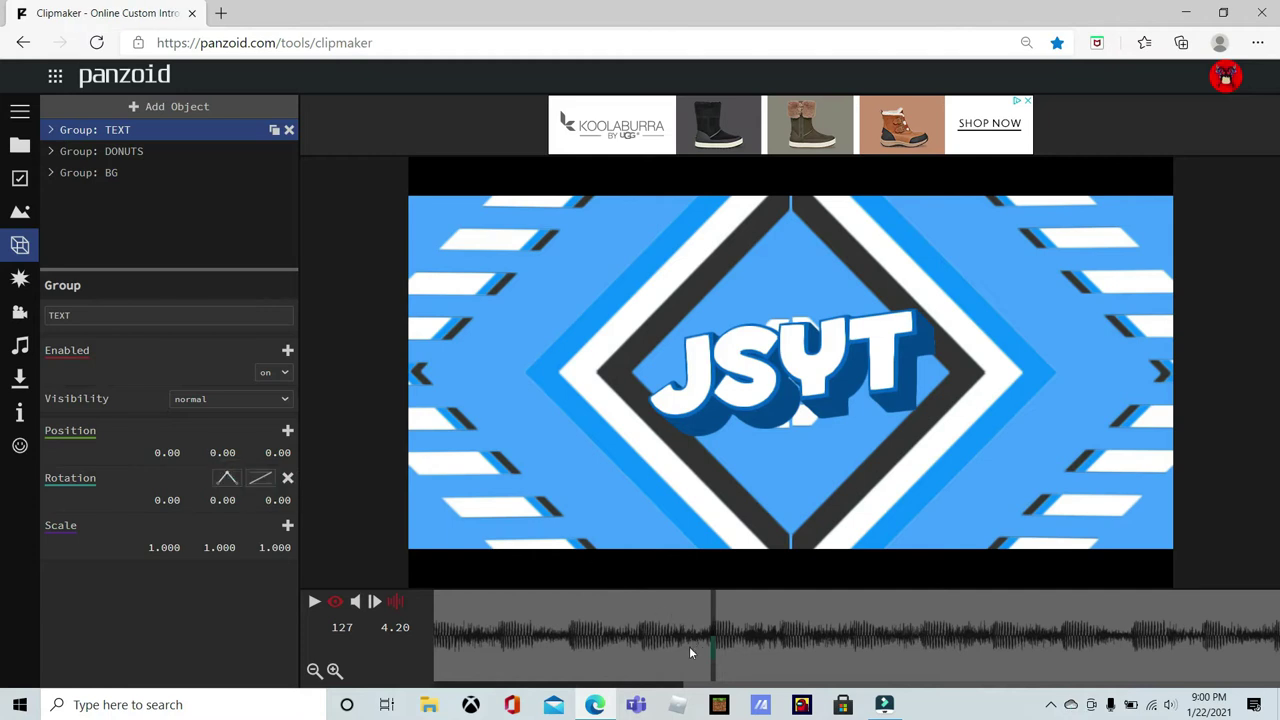
Find the earlier beat at frame 113 and add a rotation keyframe there on the TEXT group.
{"action": "key", "text": "space"}
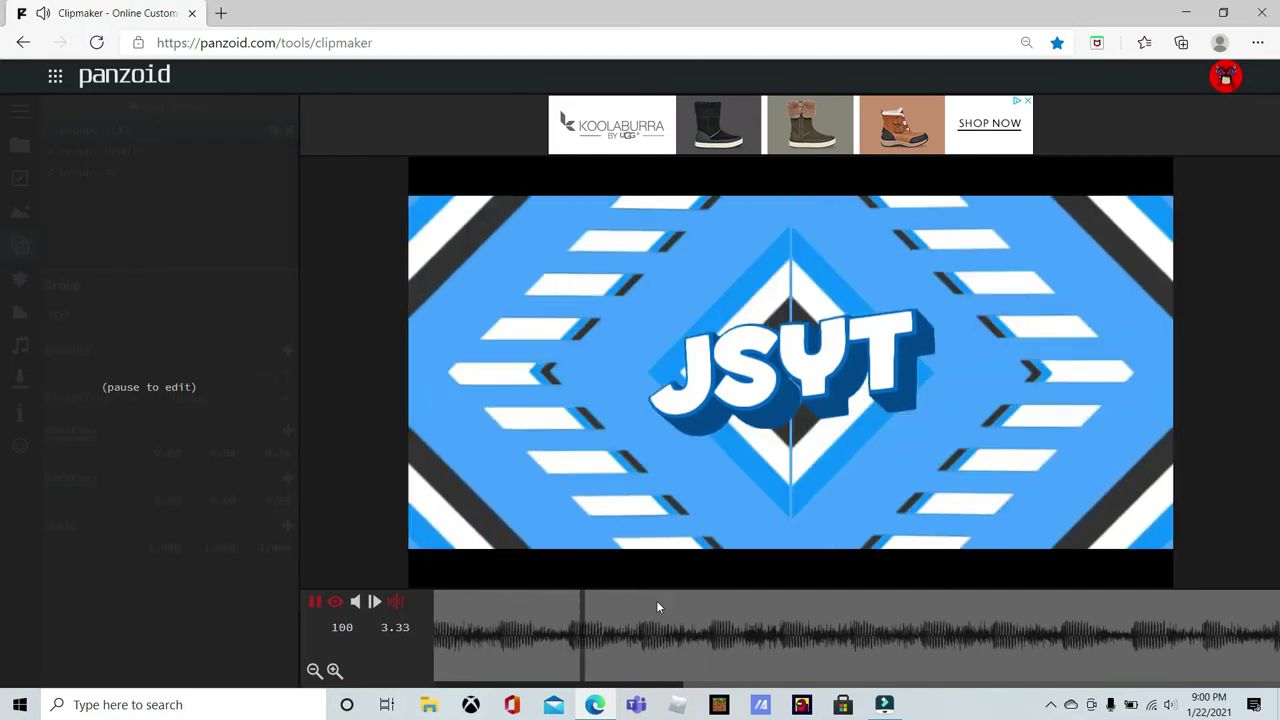
{"action": "left_click", "coordinate": [643, 648]}
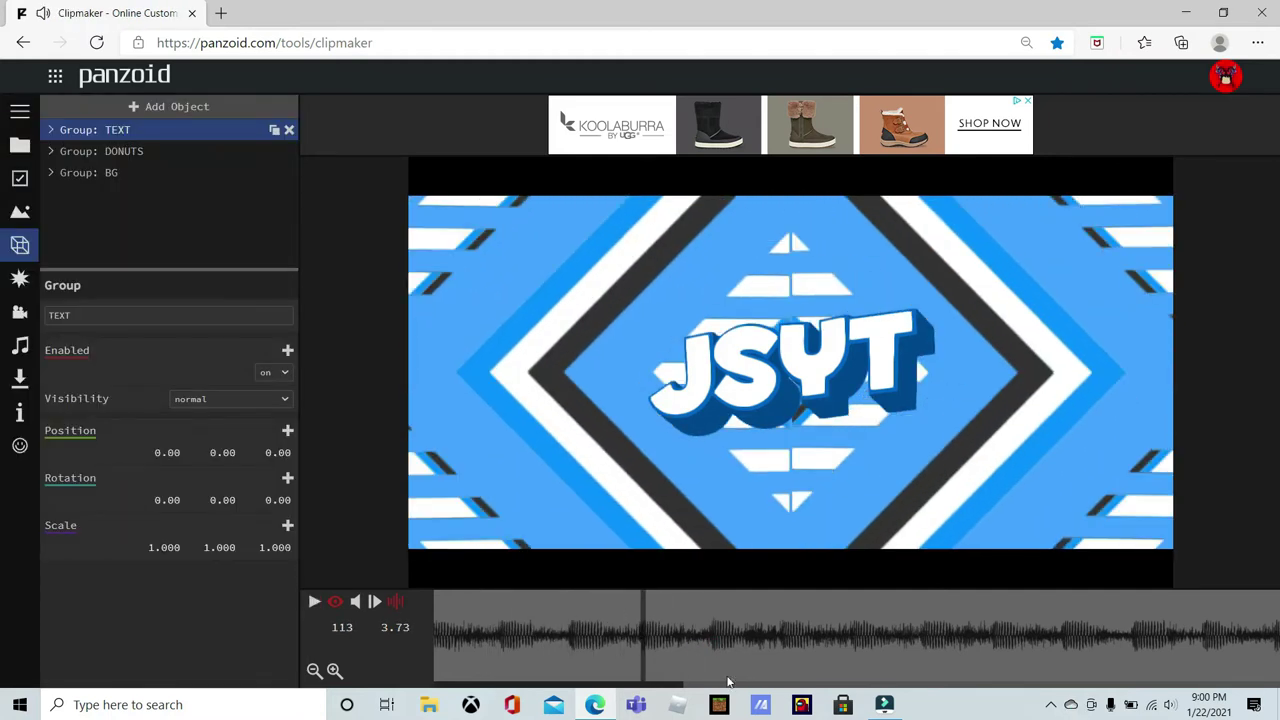
{"action": "left_click_drag", "start_coordinate": [700, 690], "coordinate": [355, 670]}
{"action": "left_click_drag", "start_coordinate": [490, 662], "coordinate": [1048, 676]}
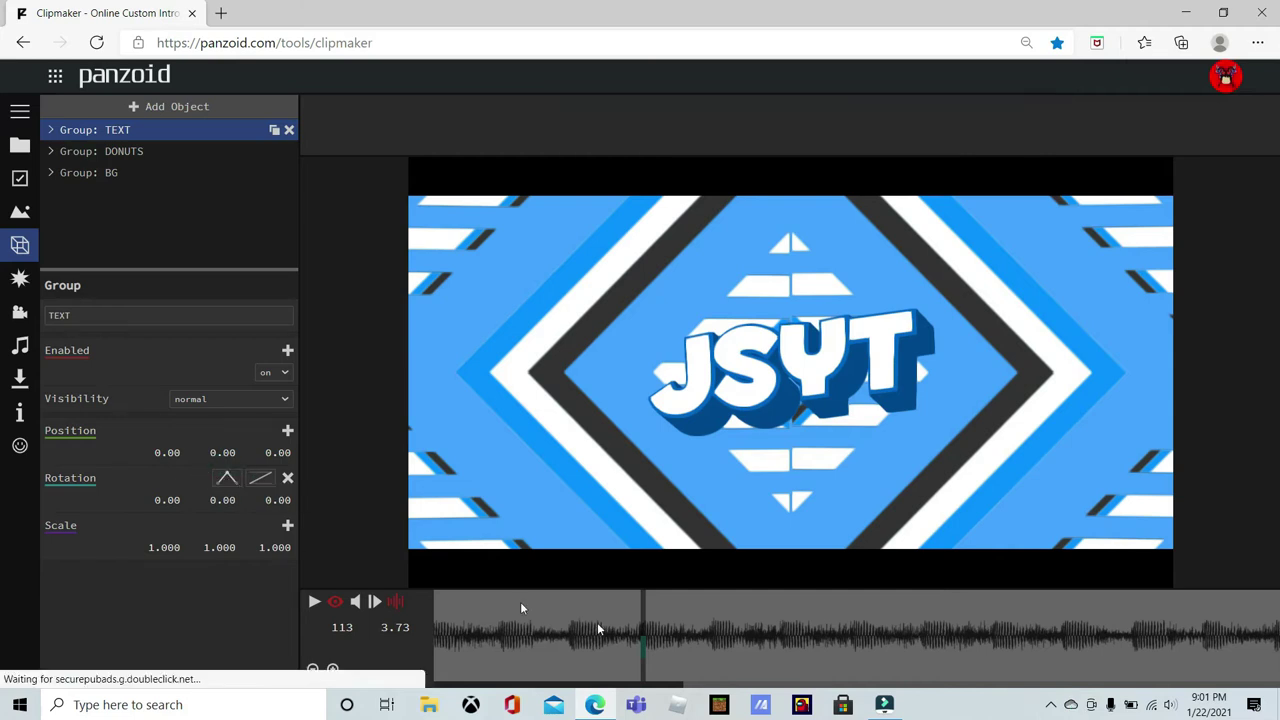
Add a rotation keyframe to the TEXT group at the beat on frame 155 with circular in easing.
{"action": "key", "text": "space"}
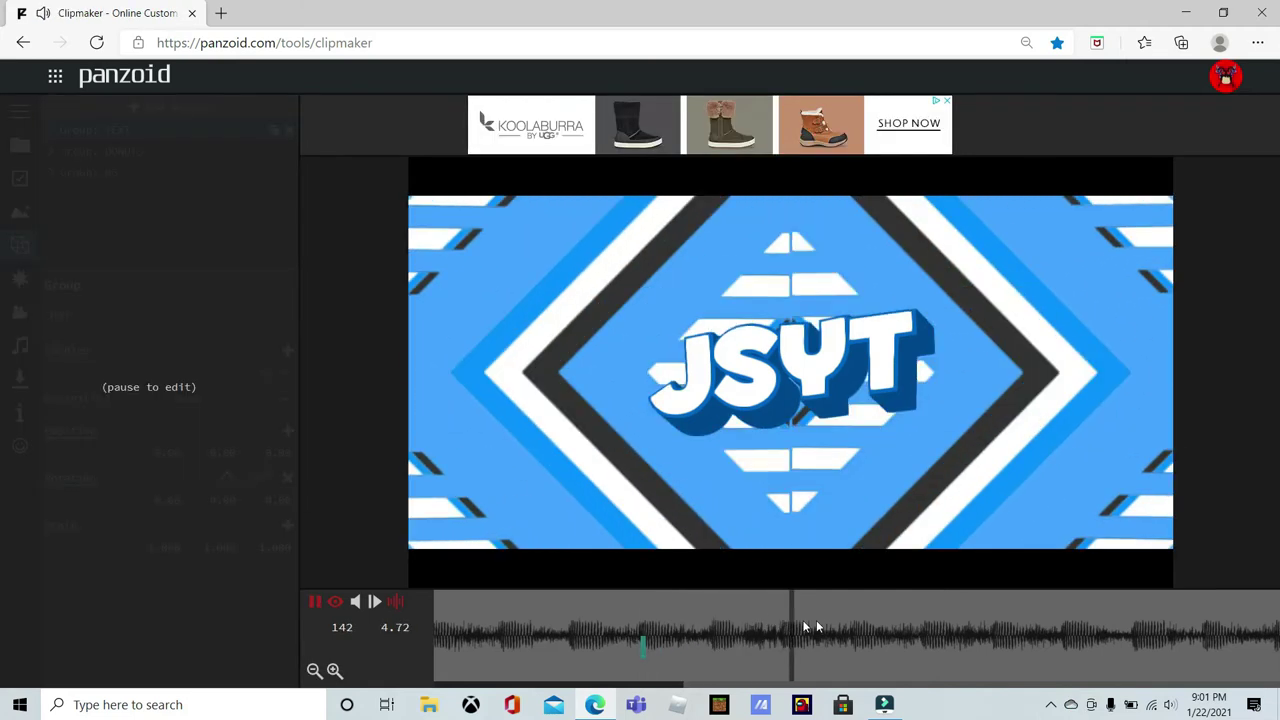
{"action": "key", "text": "space"}
{"action": "left_click_drag", "start_coordinate": [866, 620], "coordinate": [855, 658]}
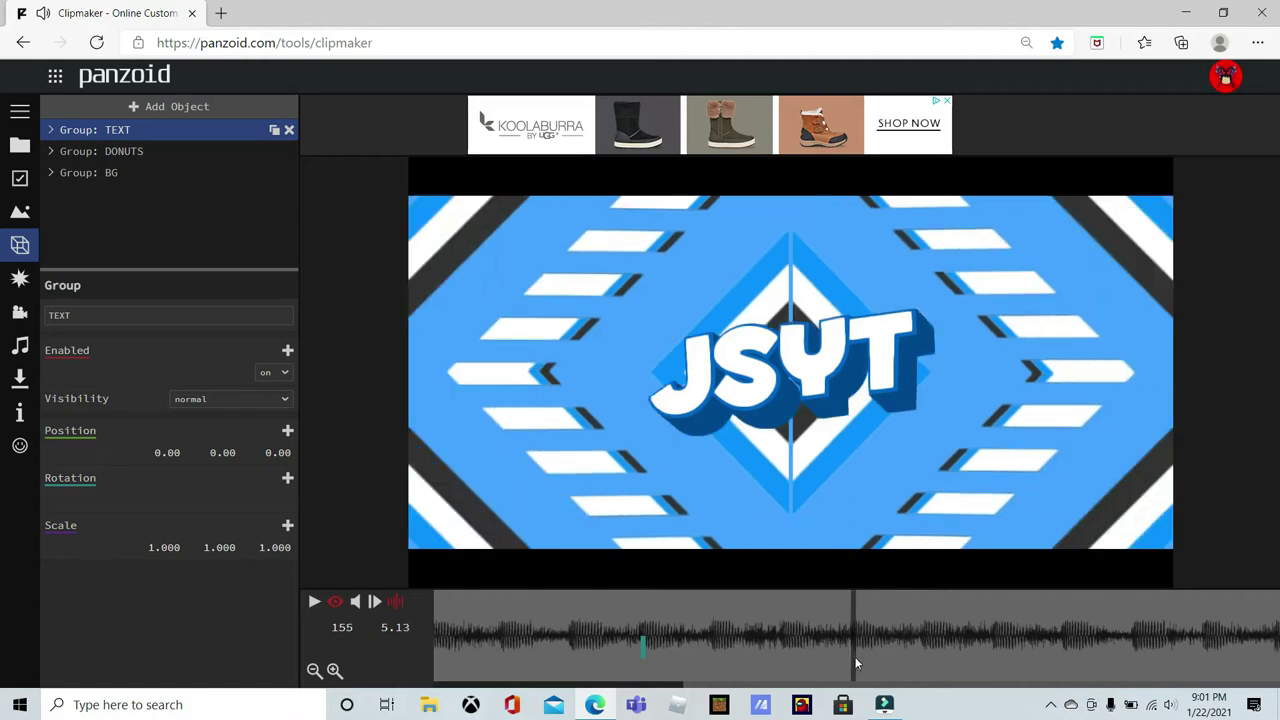
{"action": "left_click", "coordinate": [289, 479]}
{"action": "left_click", "coordinate": [260, 479]}
{"action": "scroll", "coordinate": [314, 580], "scroll_direction": "down", "scroll_amount": 5}
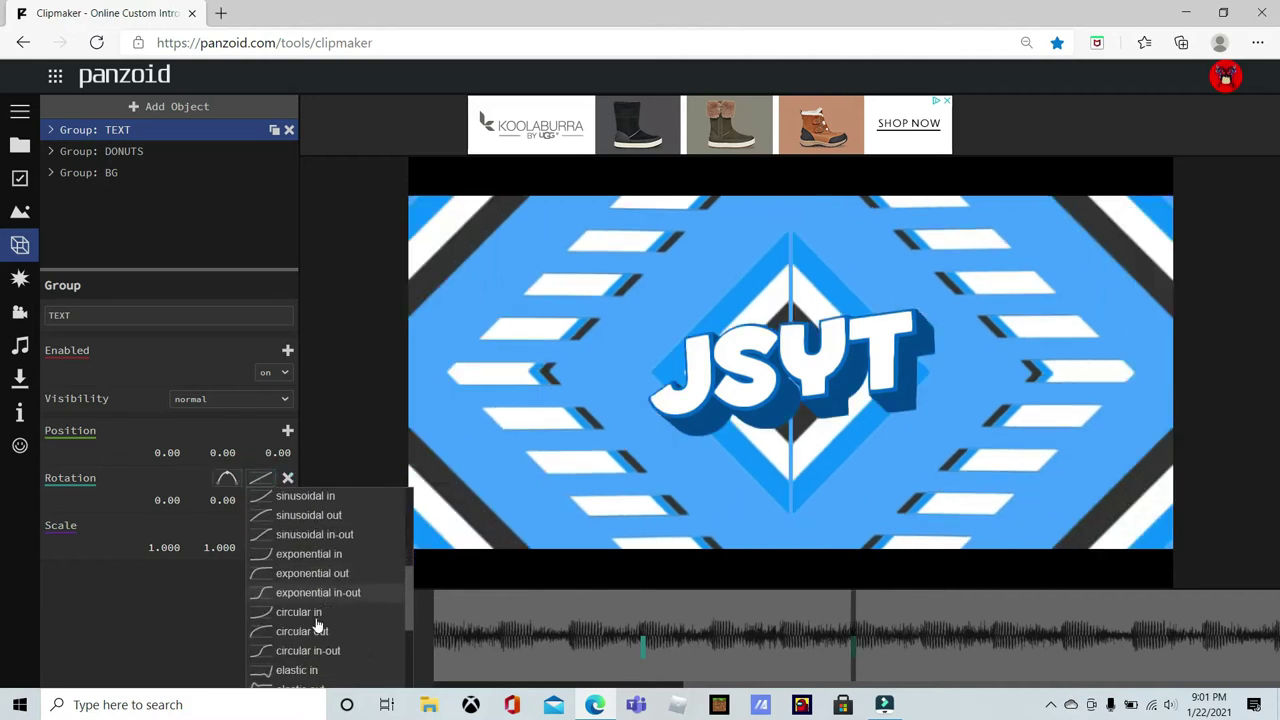
{"action": "scroll", "coordinate": [300, 525], "scroll_direction": "up", "scroll_amount": 1}
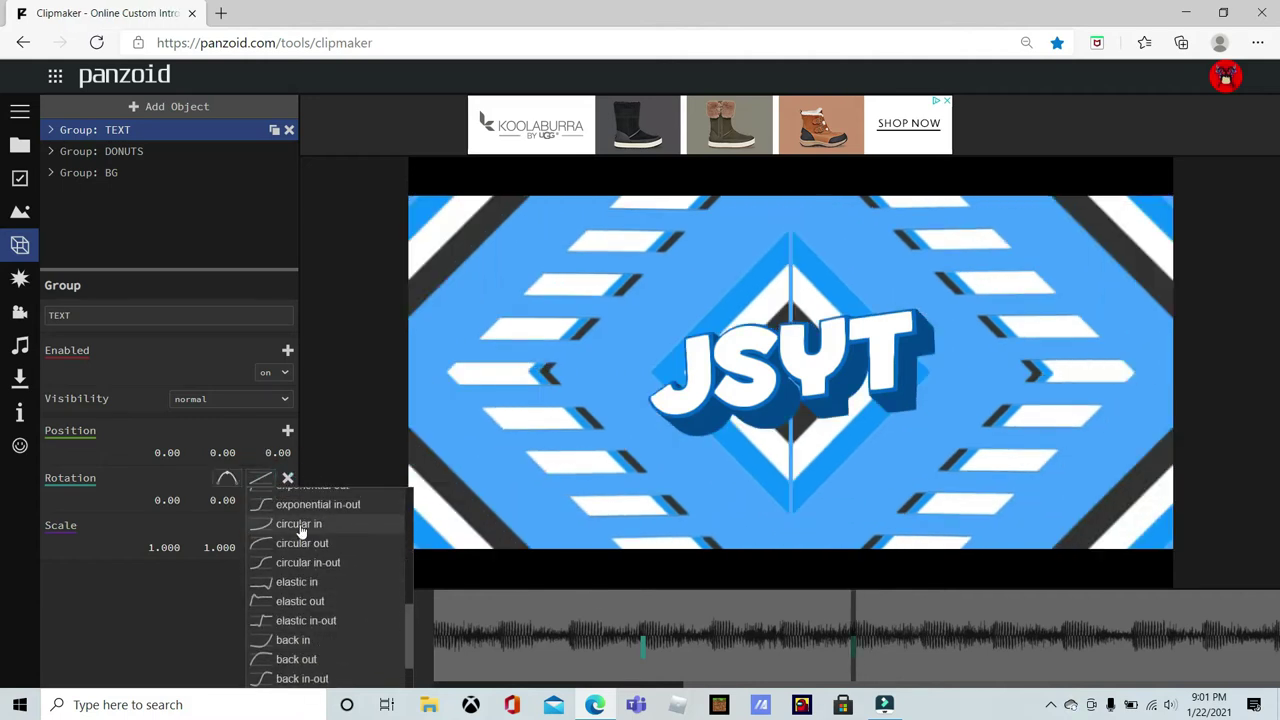
{"action": "left_click", "coordinate": [298, 530]}
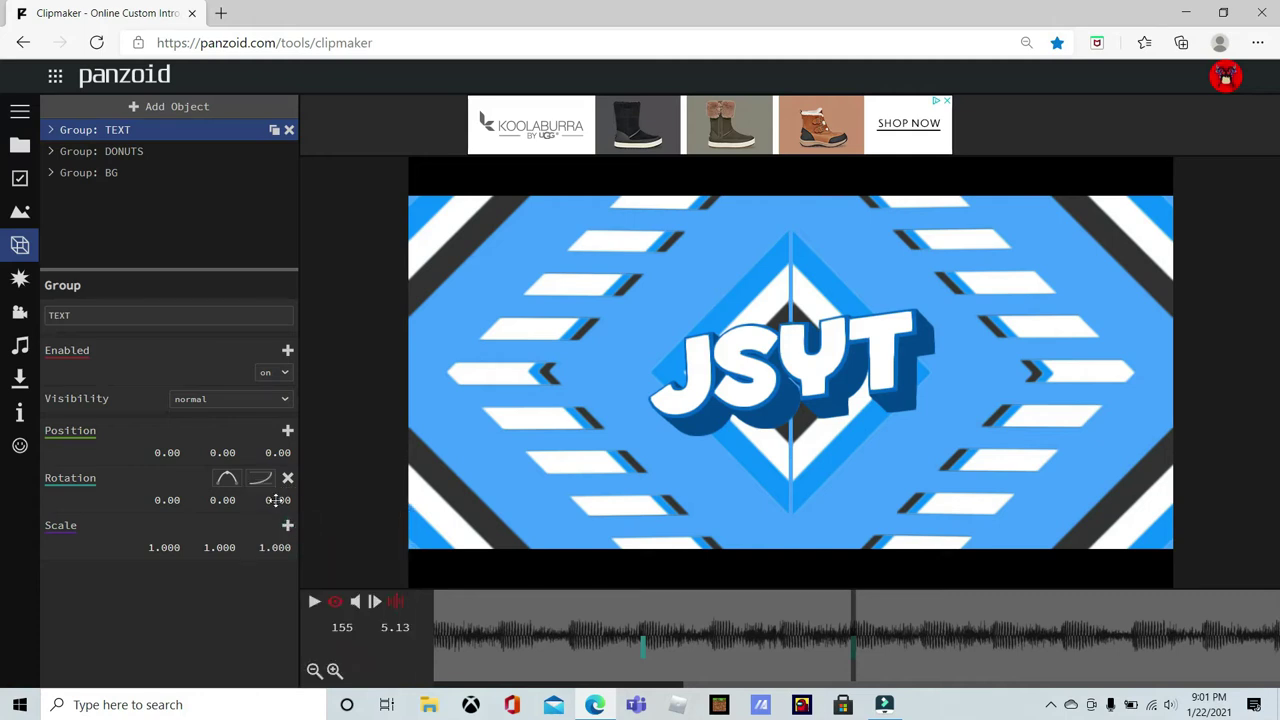
Try a Z rotation of 180 on the TEXT group's frame 155 keyframe and preview the spin.
{"action": "left_click", "coordinate": [276, 500]}
{"action": "key", "text": "Return"}
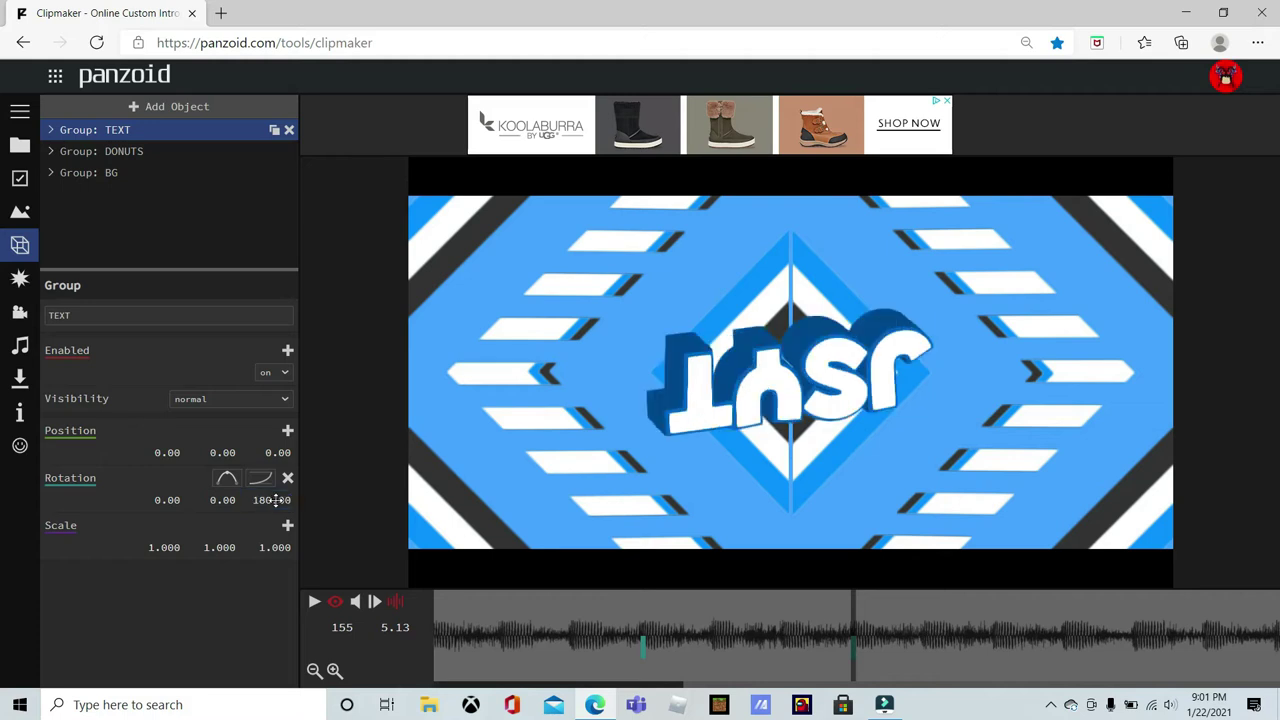
{"action": "left_click", "coordinate": [258, 481]}
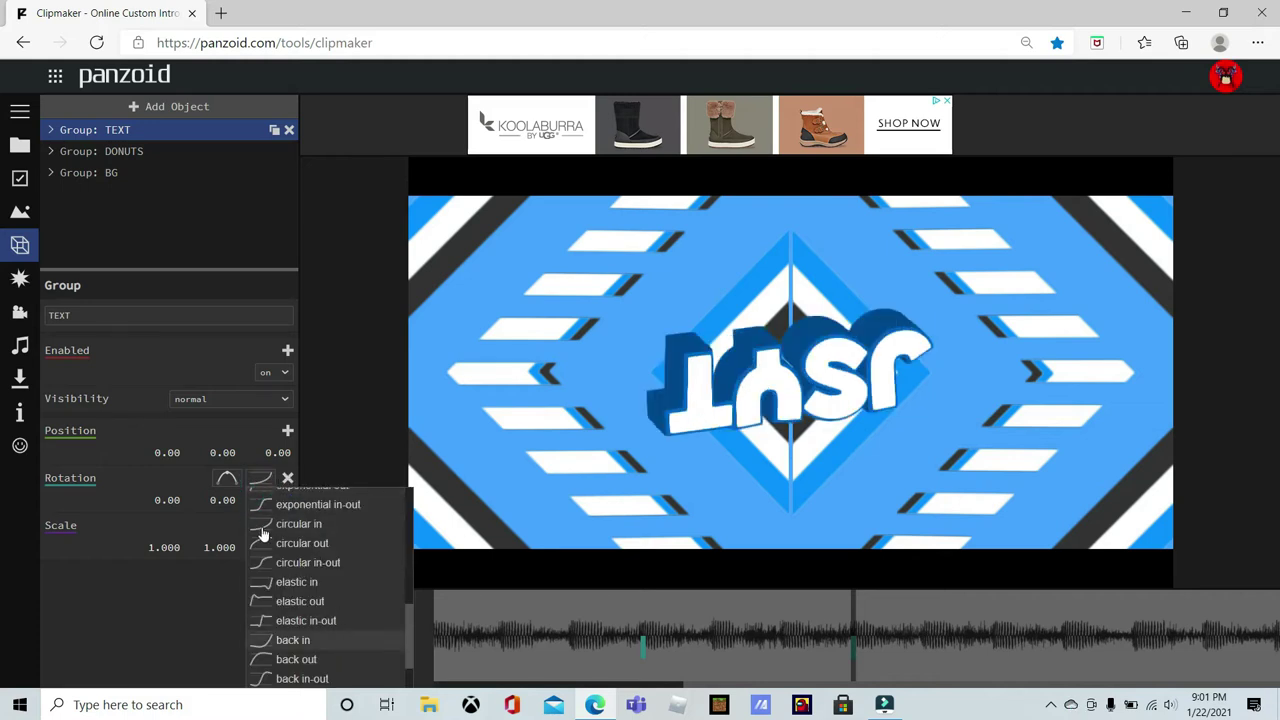
{"action": "left_click", "coordinate": [351, 447]}
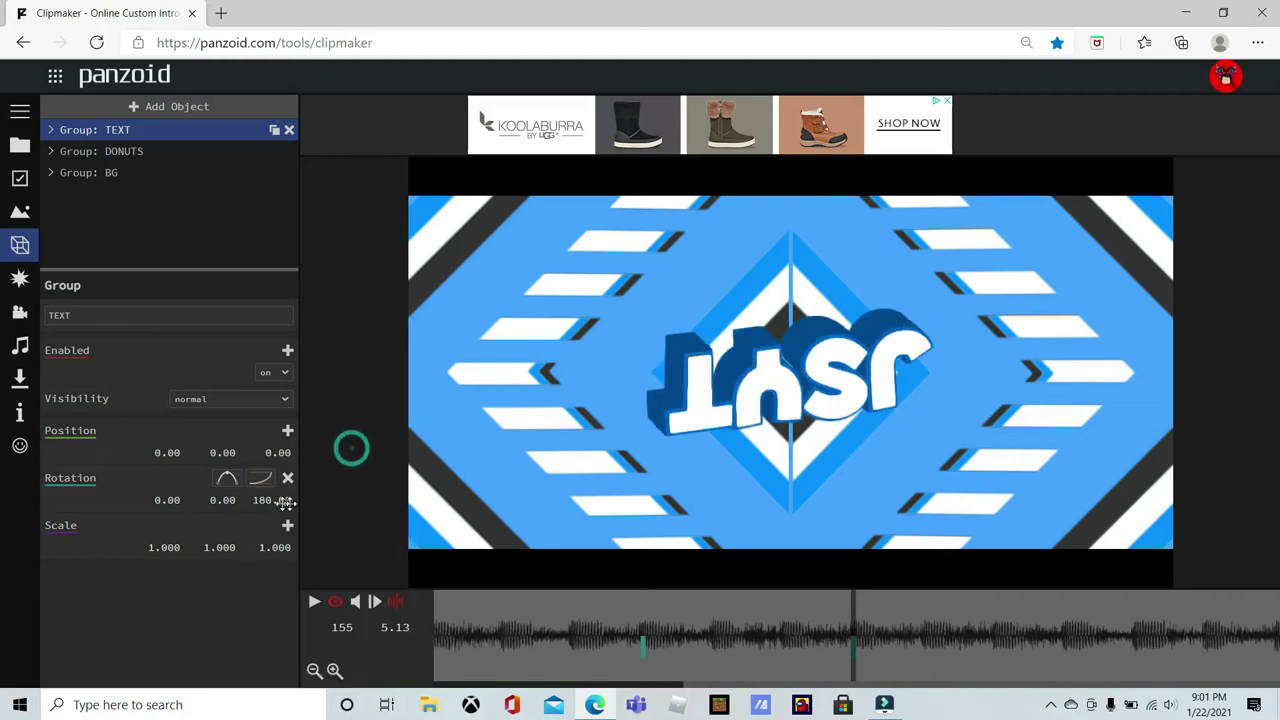
{"action": "left_click", "coordinate": [606, 619]}
{"action": "key", "text": "space"}
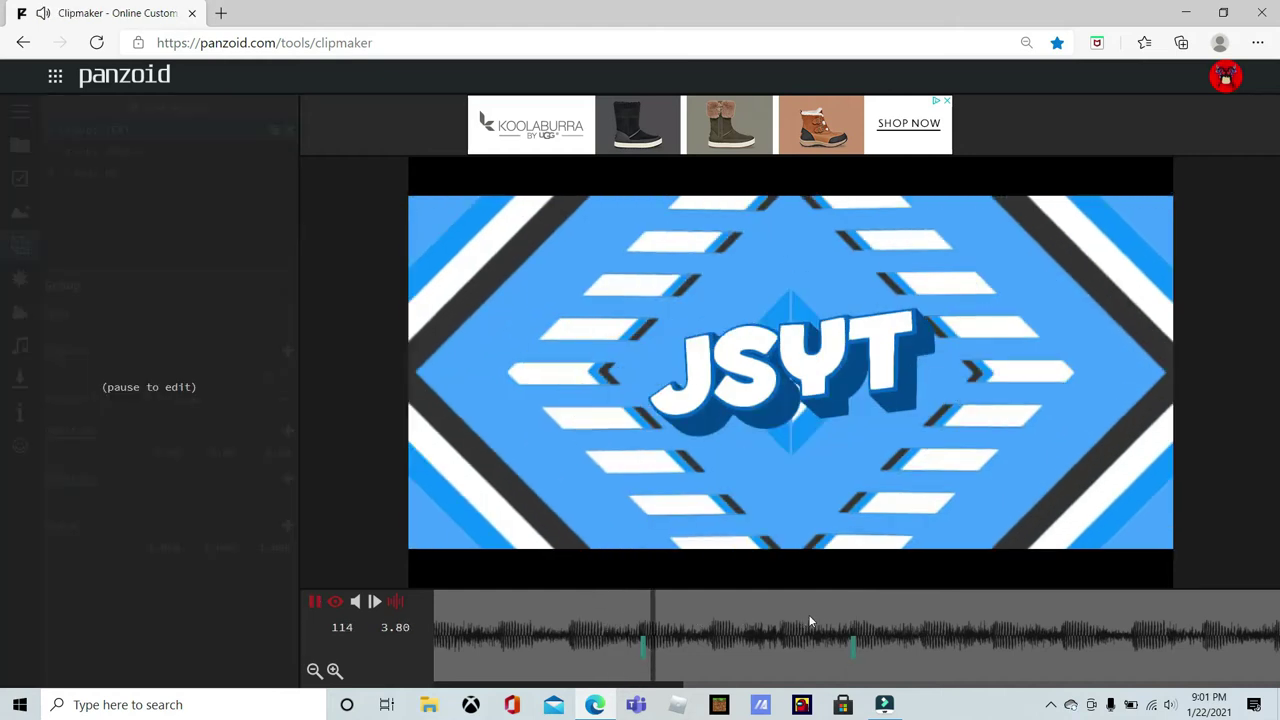
{"action": "left_click", "coordinate": [853, 678]}
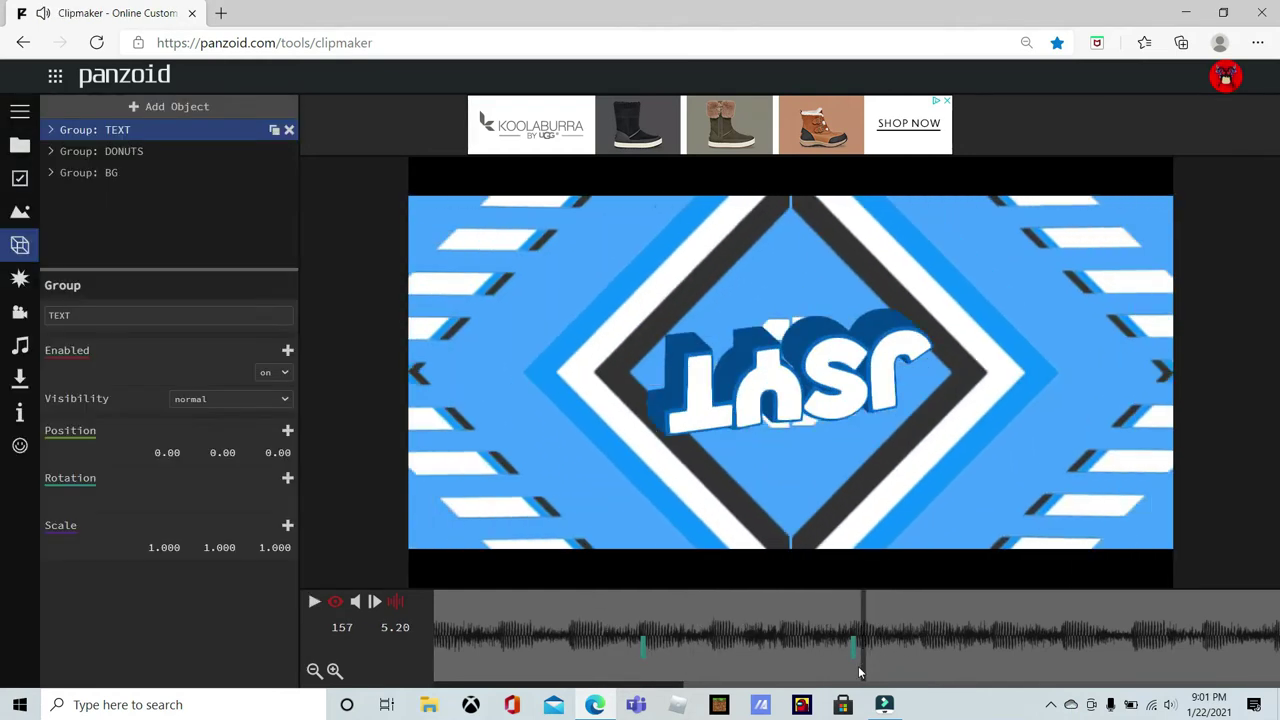
Set the Z rotation of the TEXT group's frame 155 keyframe to -180 and preview up to frame 240.
{"action": "left_click", "coordinate": [248, 500]}
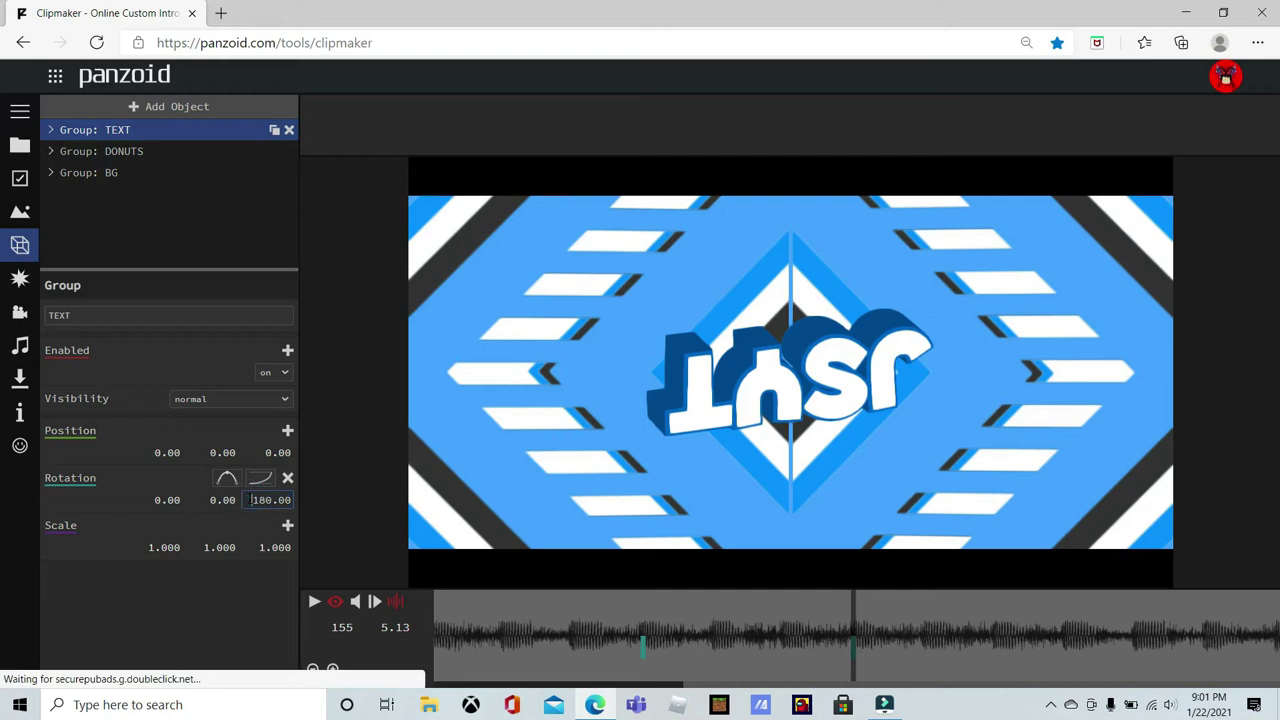
{"action": "left_click", "coordinate": [594, 651]}
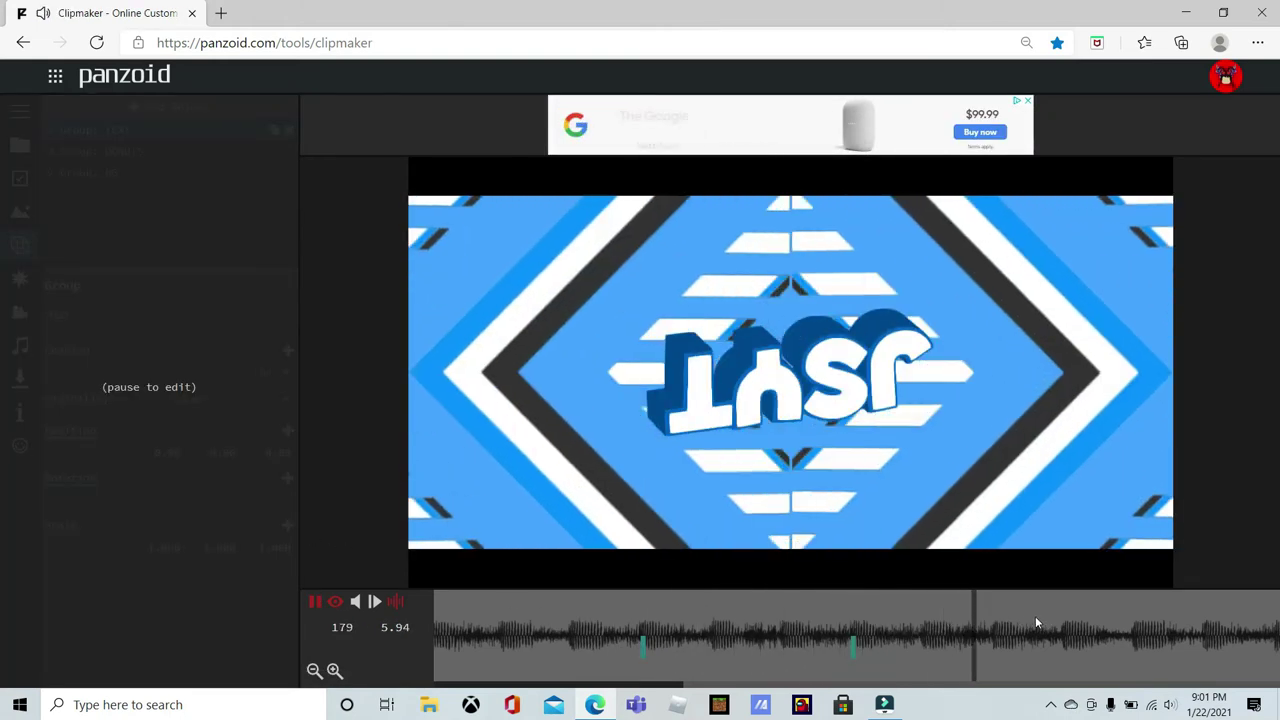
{"action": "key", "text": "space"}
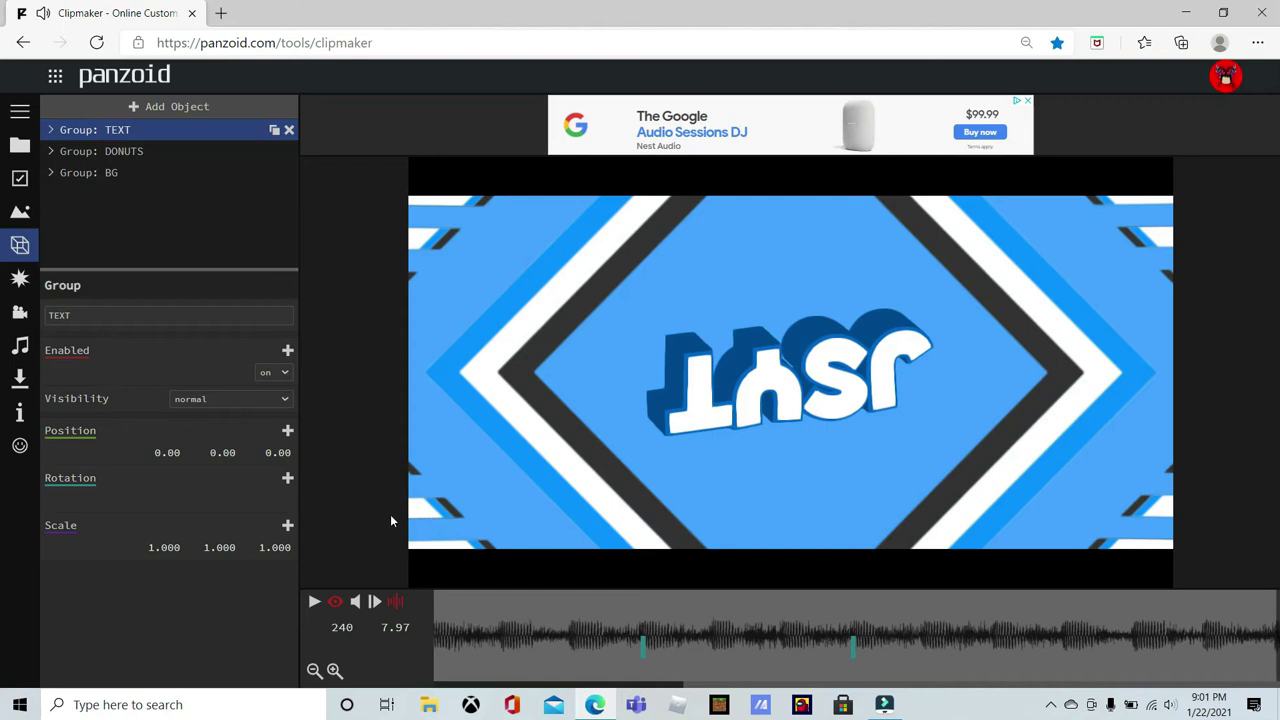
Add a TEXT group rotation keyframe at frame 240 with an easing-out curve and a Z rotation of -360.
{"action": "left_click", "coordinate": [287, 478]}
{"action": "left_click", "coordinate": [260, 478]}
{"action": "scroll", "coordinate": [317, 600], "scroll_direction": "down", "scroll_amount": 3}
{"action": "scroll", "coordinate": [317, 600], "scroll_direction": "down", "scroll_amount": 1}
{"action": "left_click", "coordinate": [272, 503]}
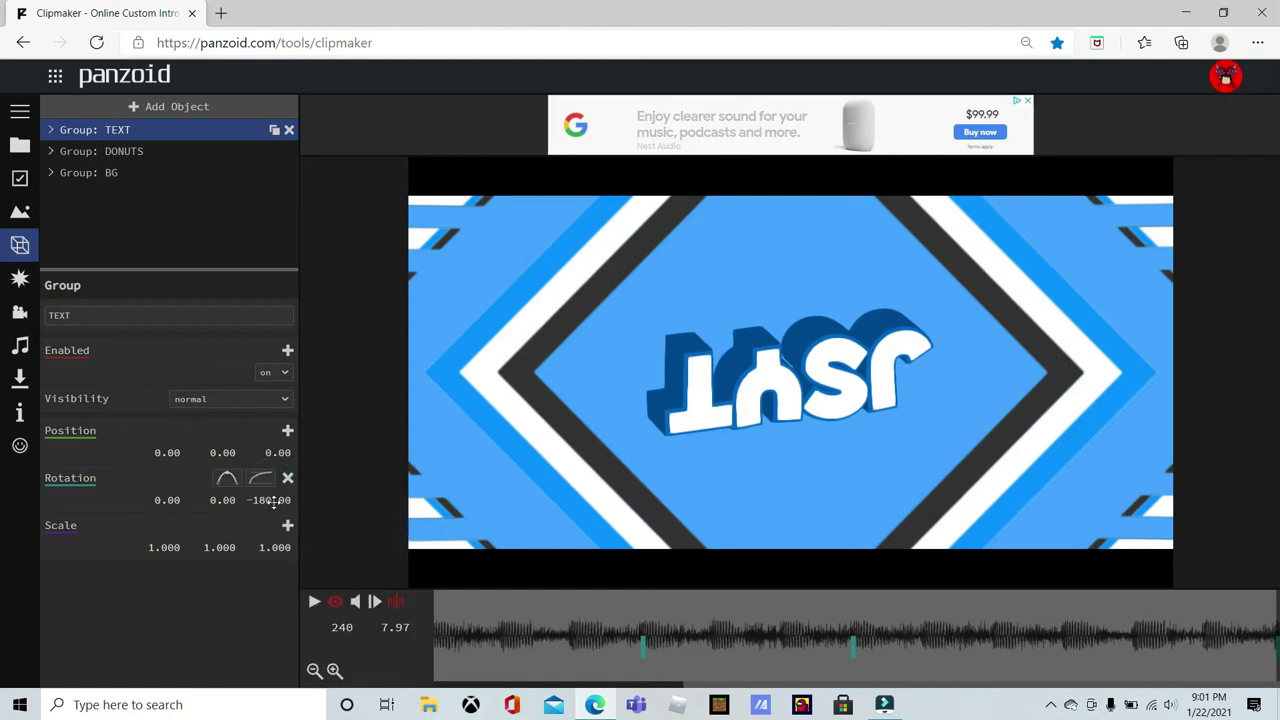
{"action": "left_click", "coordinate": [272, 503]}
{"action": "key", "text": "BackSpace"}
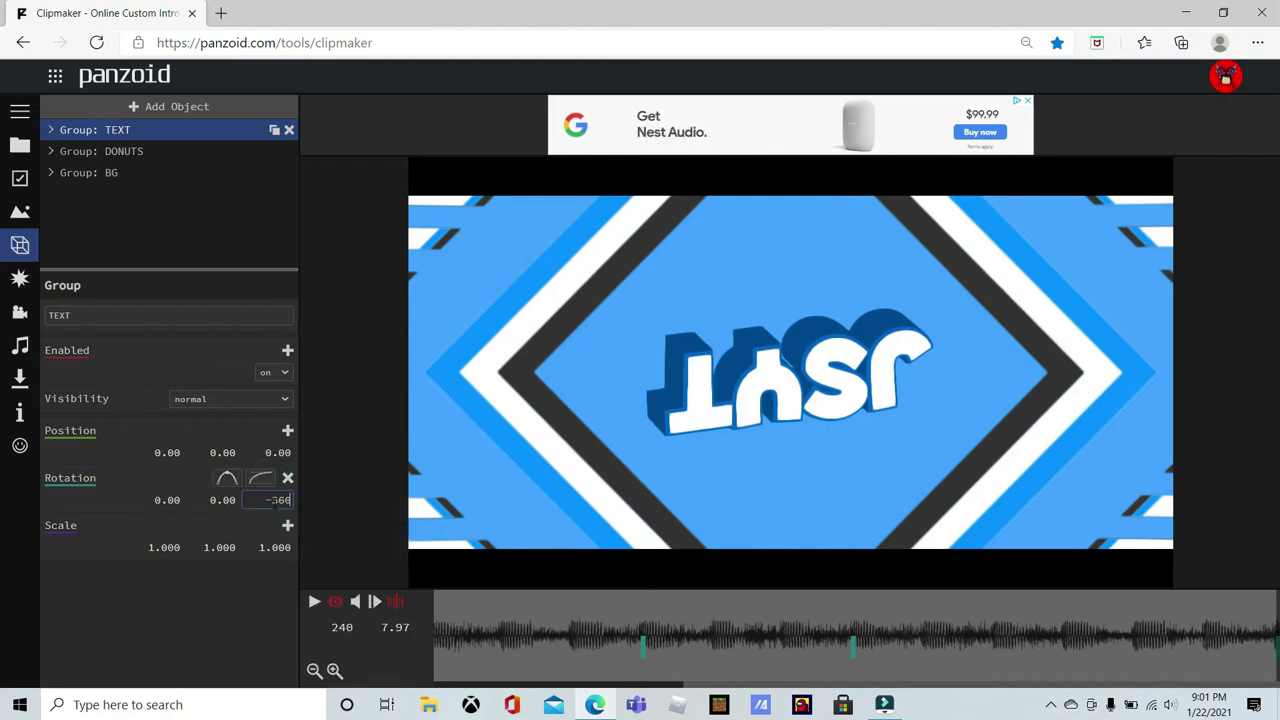
{"action": "type", "text": "-360"}
{"action": "key", "text": "Return"}
Move the TEXT group's -360 rotation keyframe earlier on the timeline and replay the spin against the beat.
{"action": "left_click", "coordinate": [628, 647]}
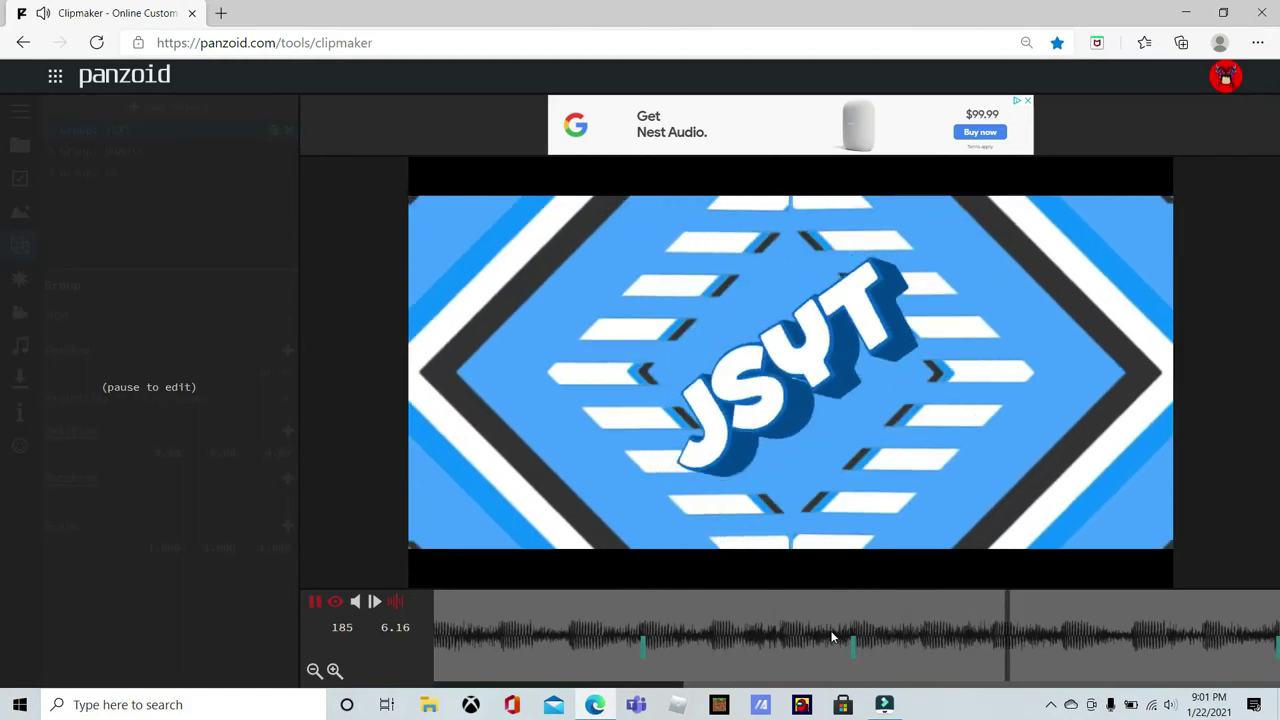
{"action": "left_click", "coordinate": [836, 637]}
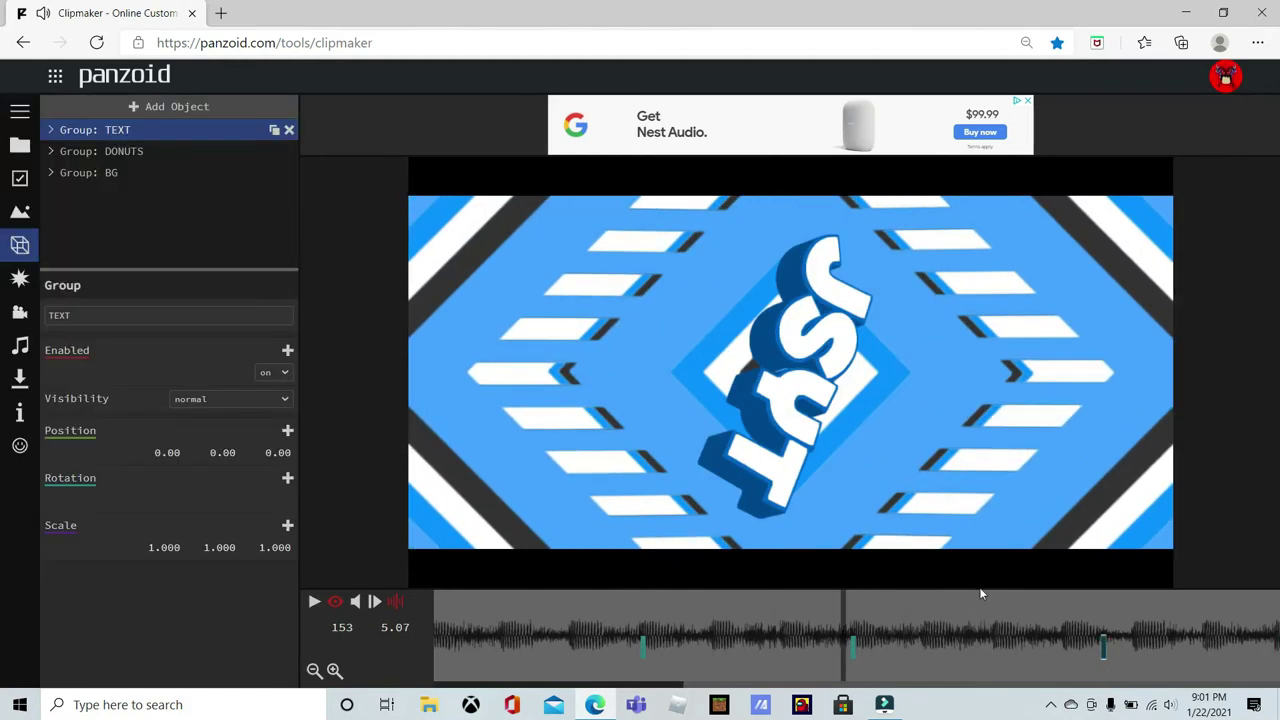
{"action": "left_click", "coordinate": [575, 632]}
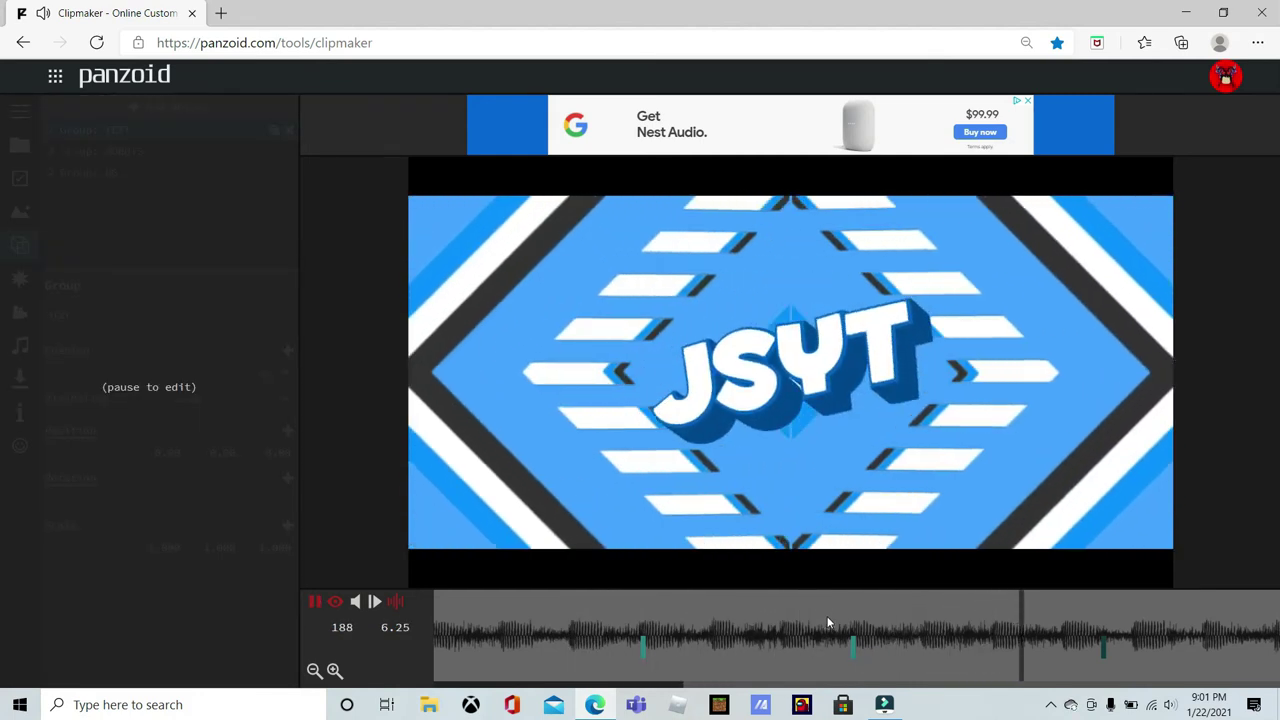
{"action": "left_click", "coordinate": [828, 622]}
{"action": "left_click", "coordinate": [436, 642]}
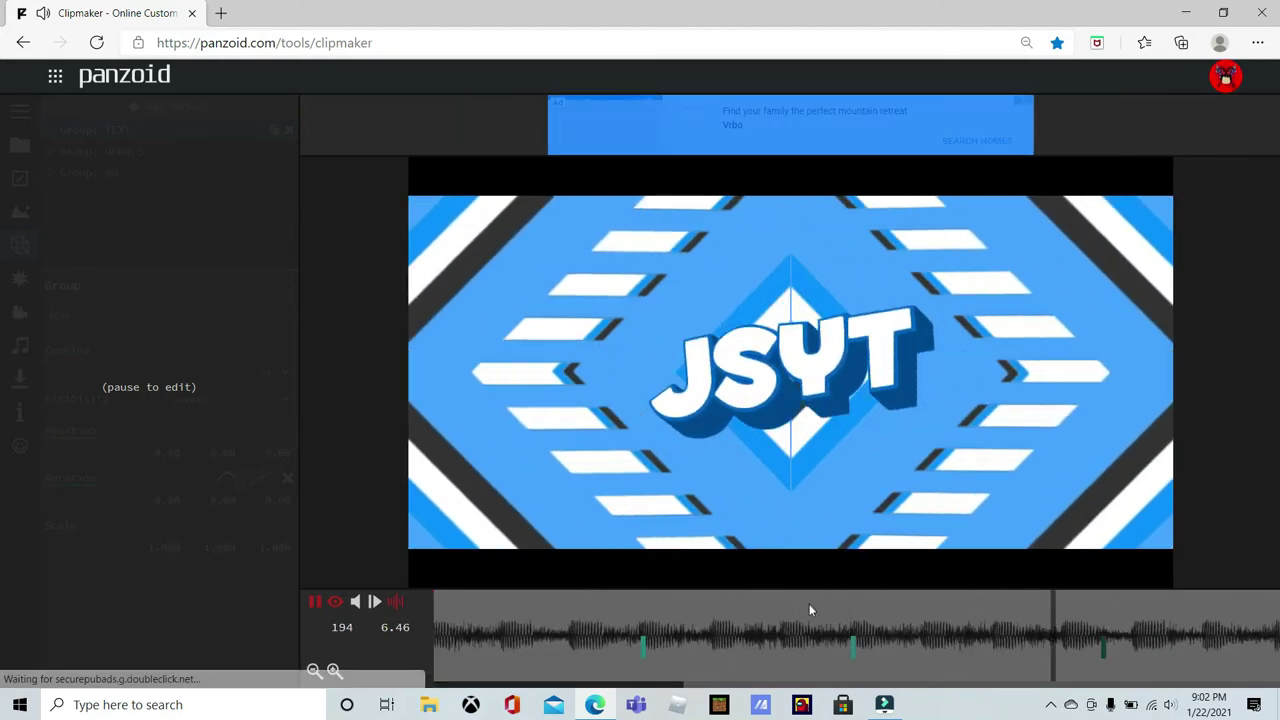
Stop playback, look at the scene from outside the camera at frame 1 and return to the camera view.
{"action": "key", "text": "space"}
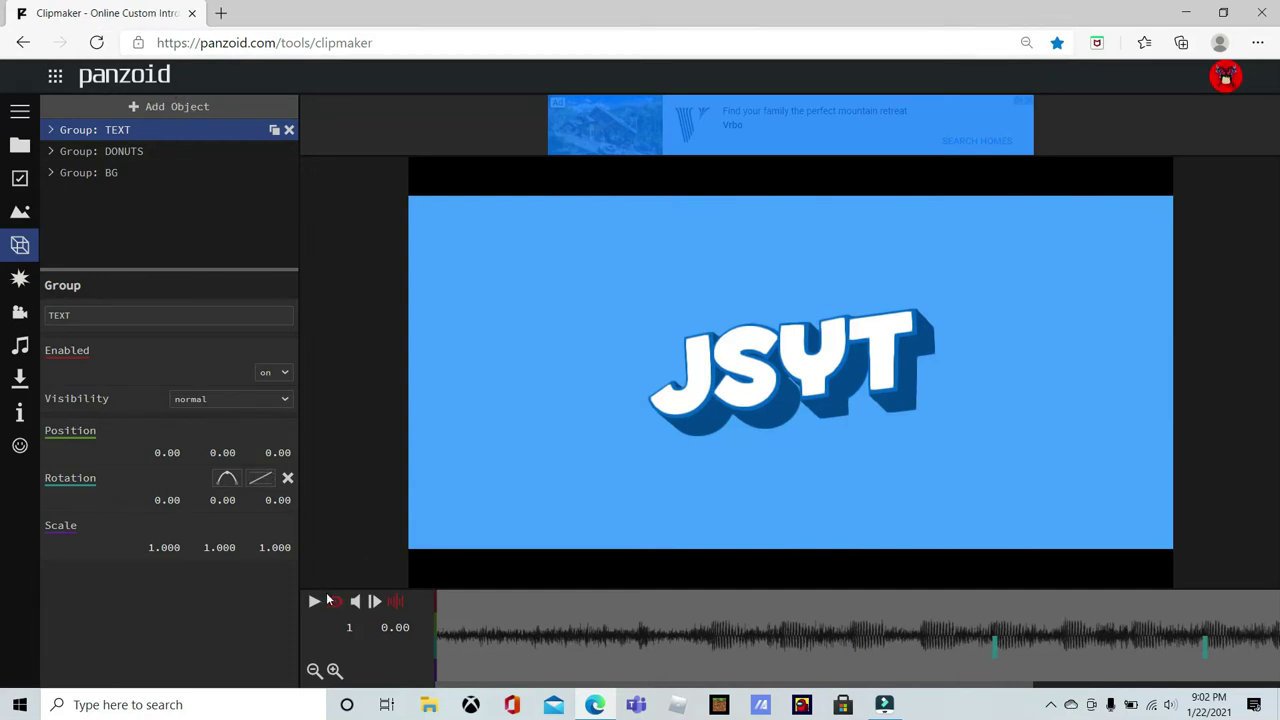
{"action": "left_click", "coordinate": [333, 601]}
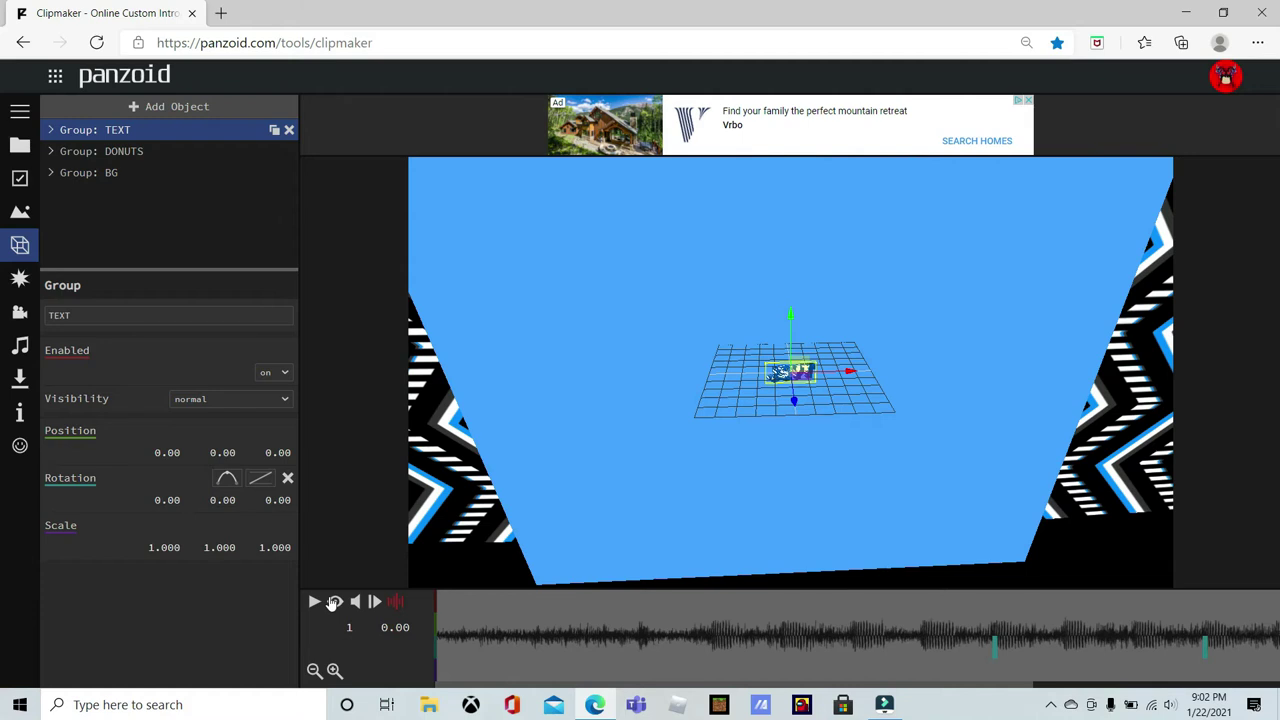
{"action": "left_click", "coordinate": [333, 601]}
Duplicate the existing black Shutter effect in the effects list.
{"action": "left_click", "coordinate": [20, 278]}
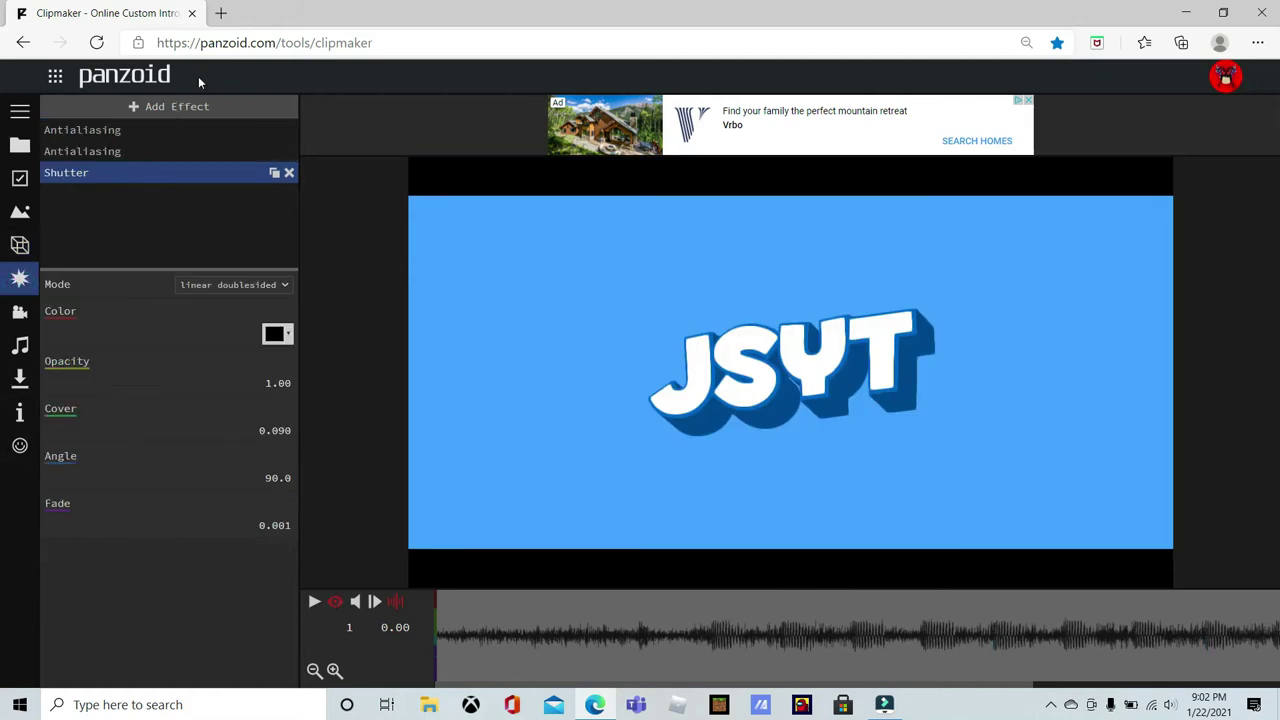
{"action": "left_click", "coordinate": [180, 106]}
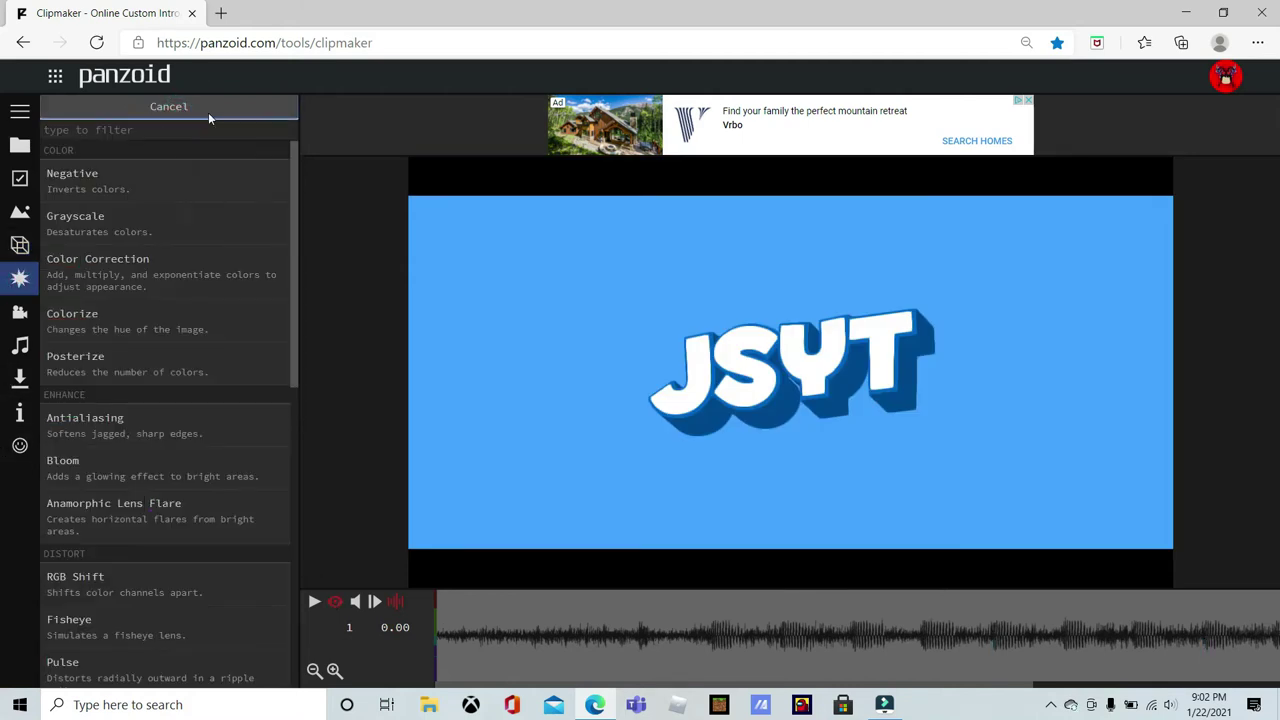
{"action": "left_click", "coordinate": [208, 112]}
{"action": "left_click", "coordinate": [274, 172]}
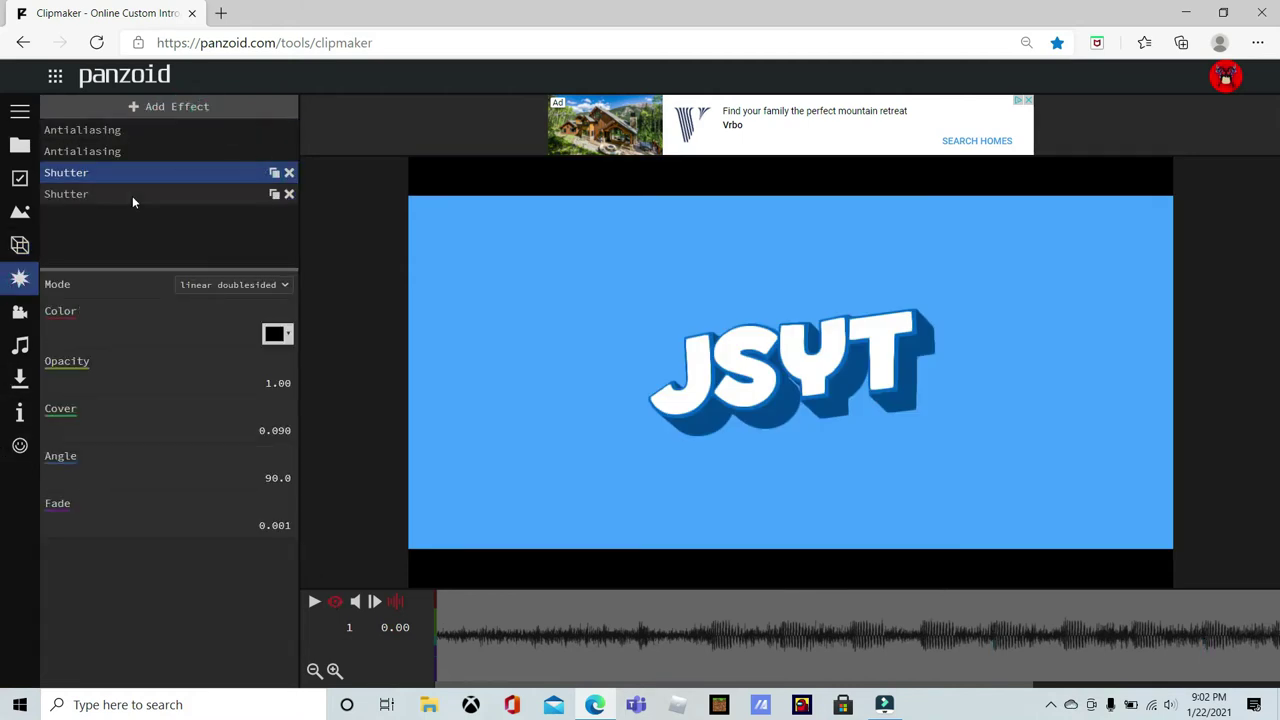
Switch the duplicated Shutter effect to linear mode and set its angle to 191.5.
{"action": "left_click", "coordinate": [132, 198]}
{"action": "left_click", "coordinate": [190, 285]}
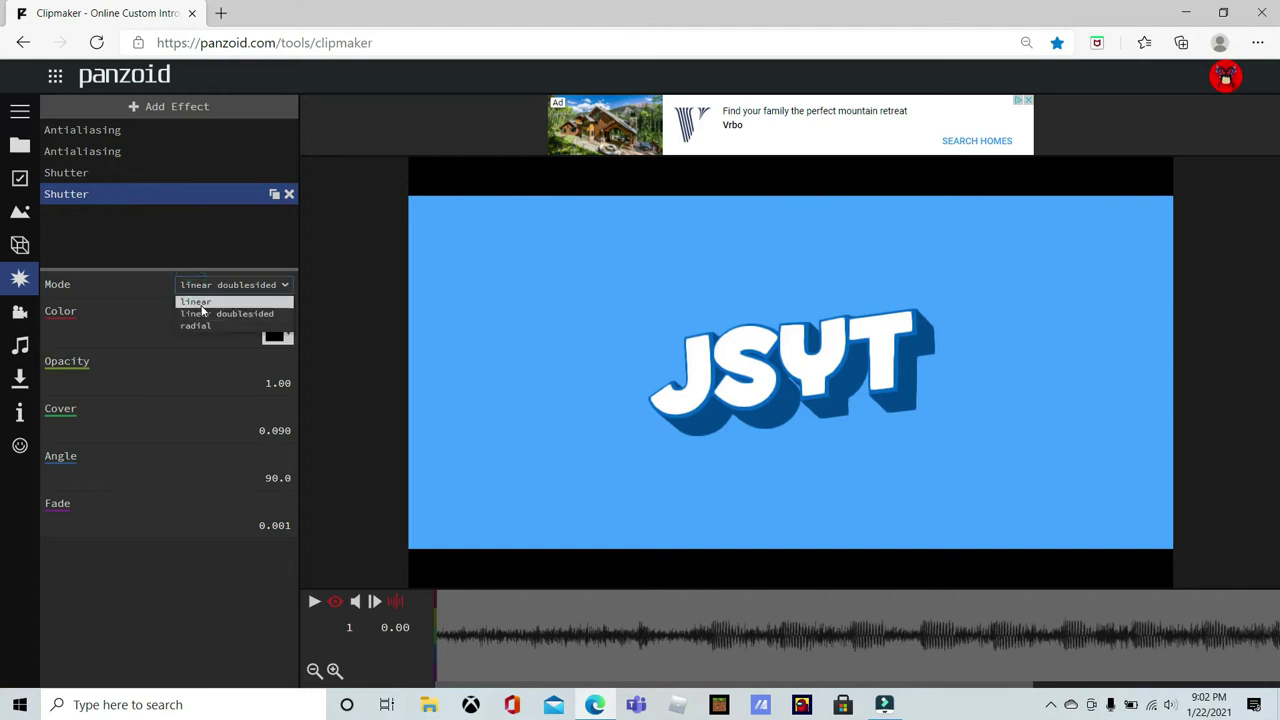
{"action": "left_click", "coordinate": [196, 301]}
{"action": "left_click", "coordinate": [225, 288]}
{"action": "left_click", "coordinate": [334, 255]}
{"action": "left_click_drag", "start_coordinate": [275, 478], "coordinate": [405, 443]}
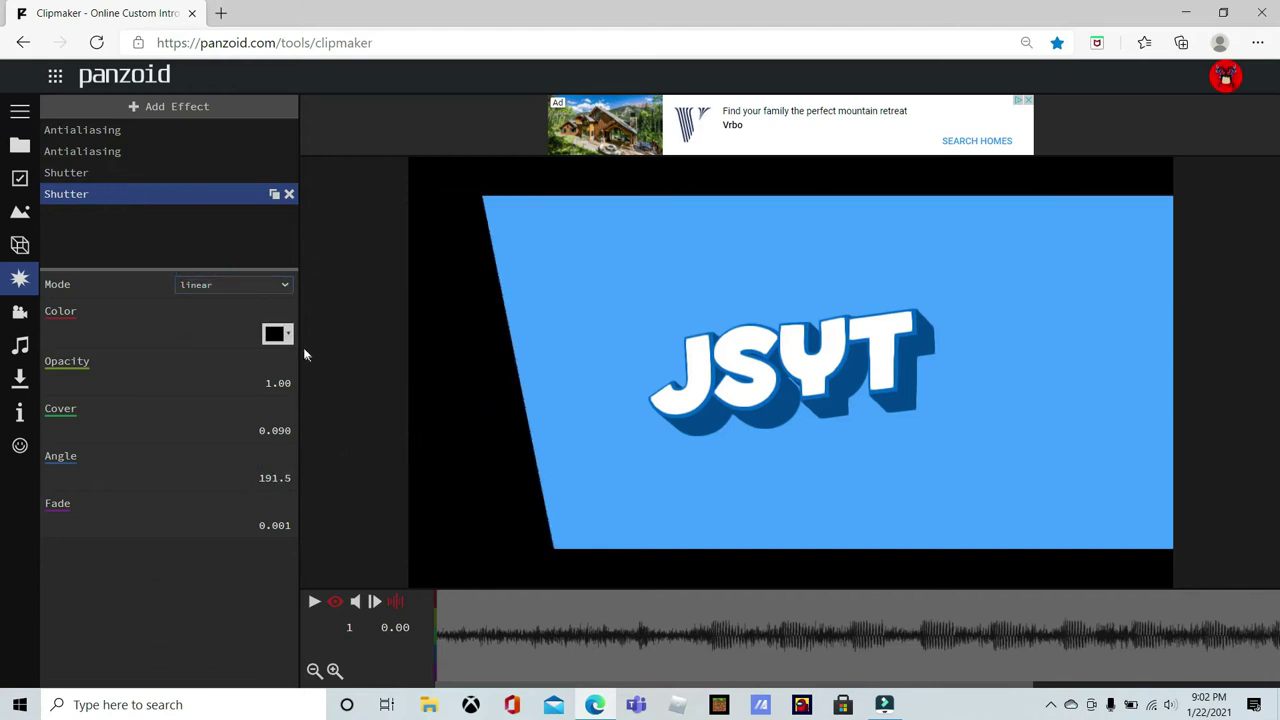
Change the duplicated Shutter effect's color to bright green #00ff00.
{"action": "left_click", "coordinate": [279, 334]}
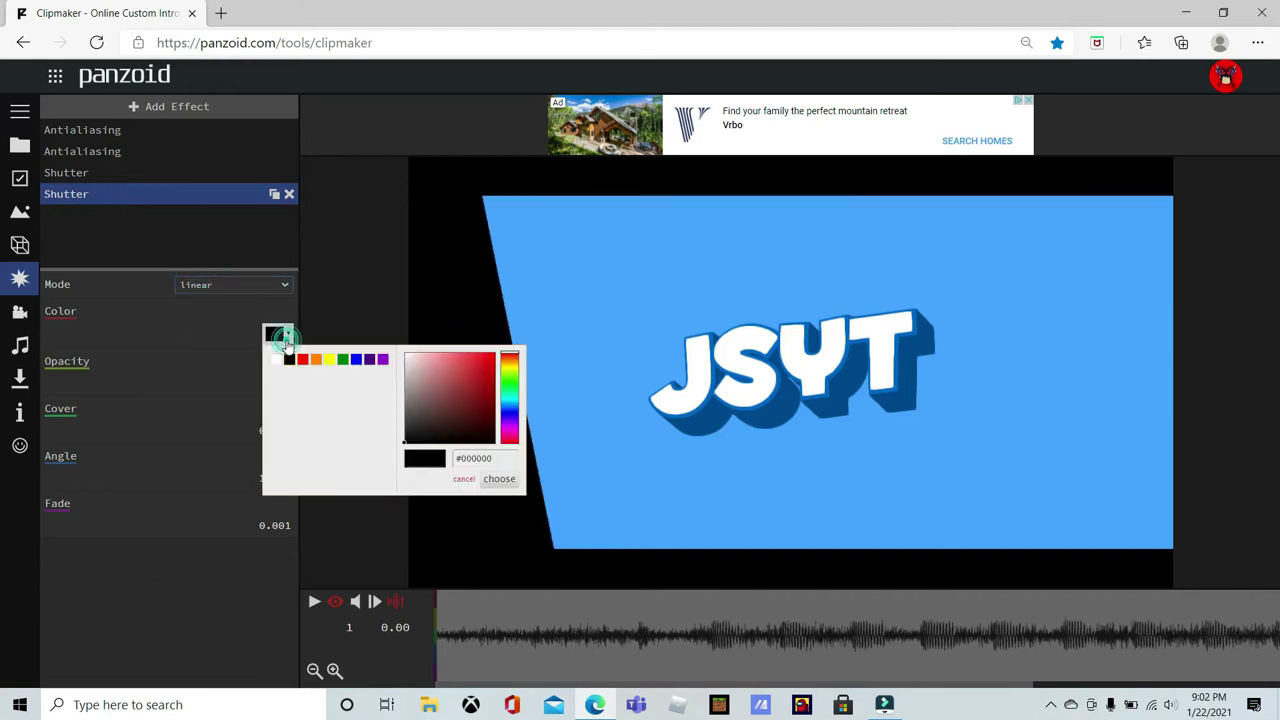
{"action": "left_click", "coordinate": [344, 362]}
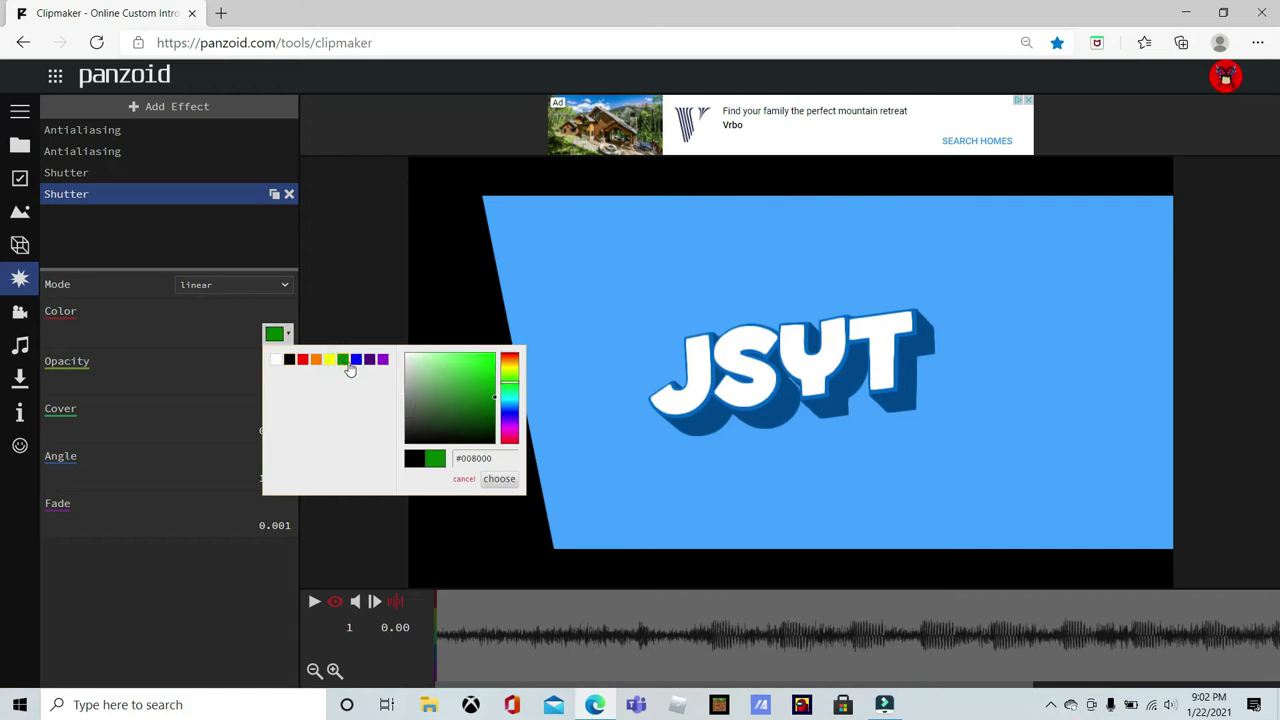
{"action": "mouse_move", "coordinate": [435, 400]}
{"action": "left_mouse_down"}
{"action": "mouse_move", "coordinate": [482, 328]}
{"action": "mouse_move", "coordinate": [550, 284]}
{"action": "left_mouse_up"}
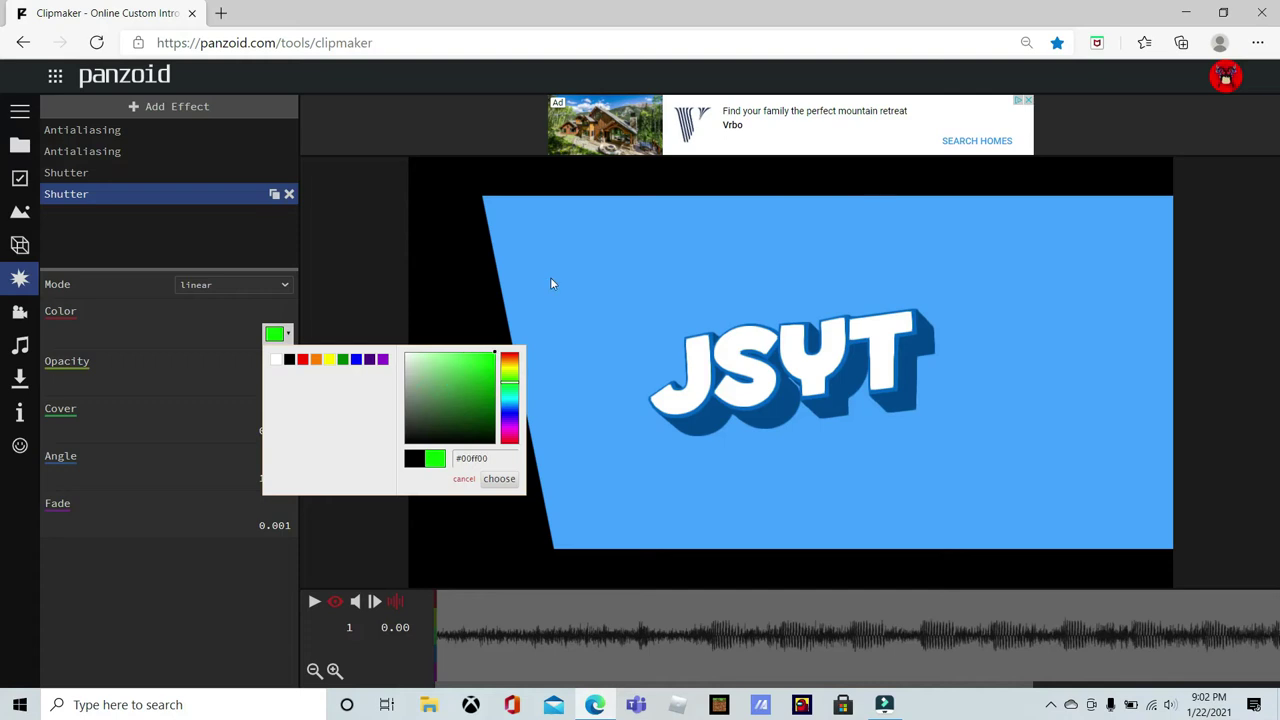
{"action": "left_click", "coordinate": [498, 479]}
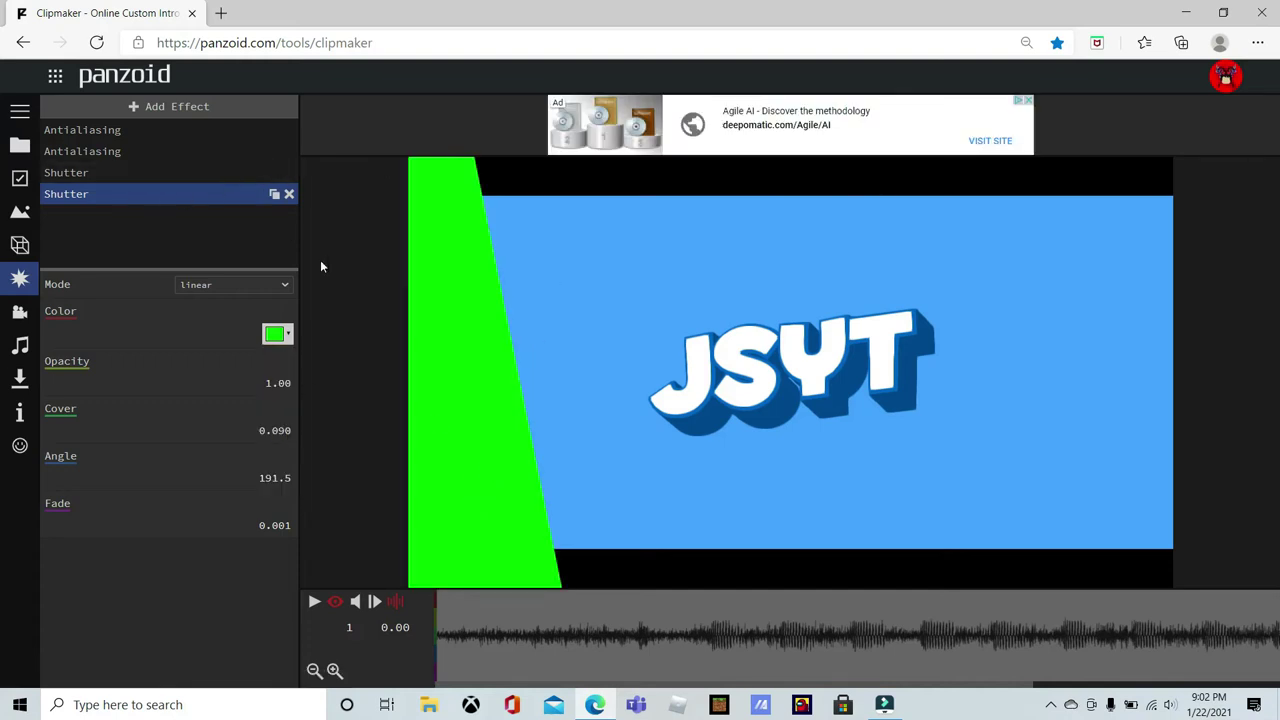
Reopen the color choice of the green linear Shutter effect.
{"action": "left_click", "coordinate": [270, 333]}
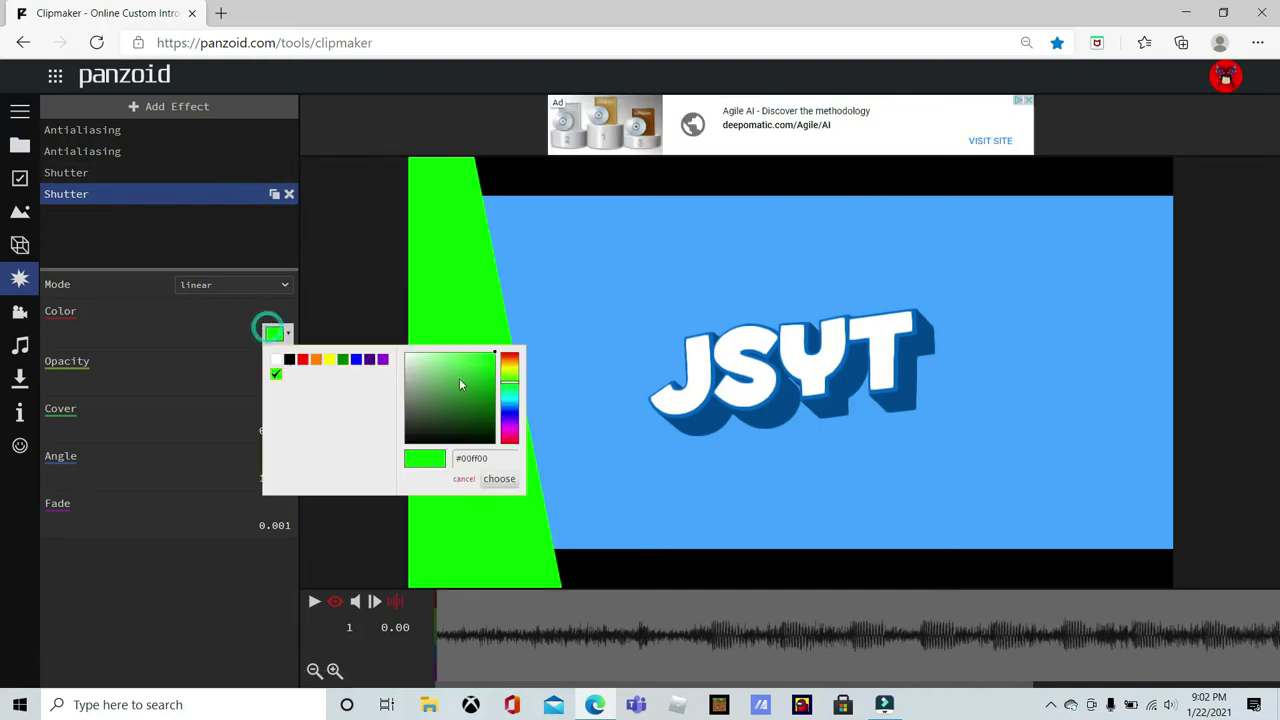
Change the selected Shutter's color to black (#000000) and set its Cover to 0.504.
{"action": "left_click_drag", "start_coordinate": [462, 384], "coordinate": [246, 465]}
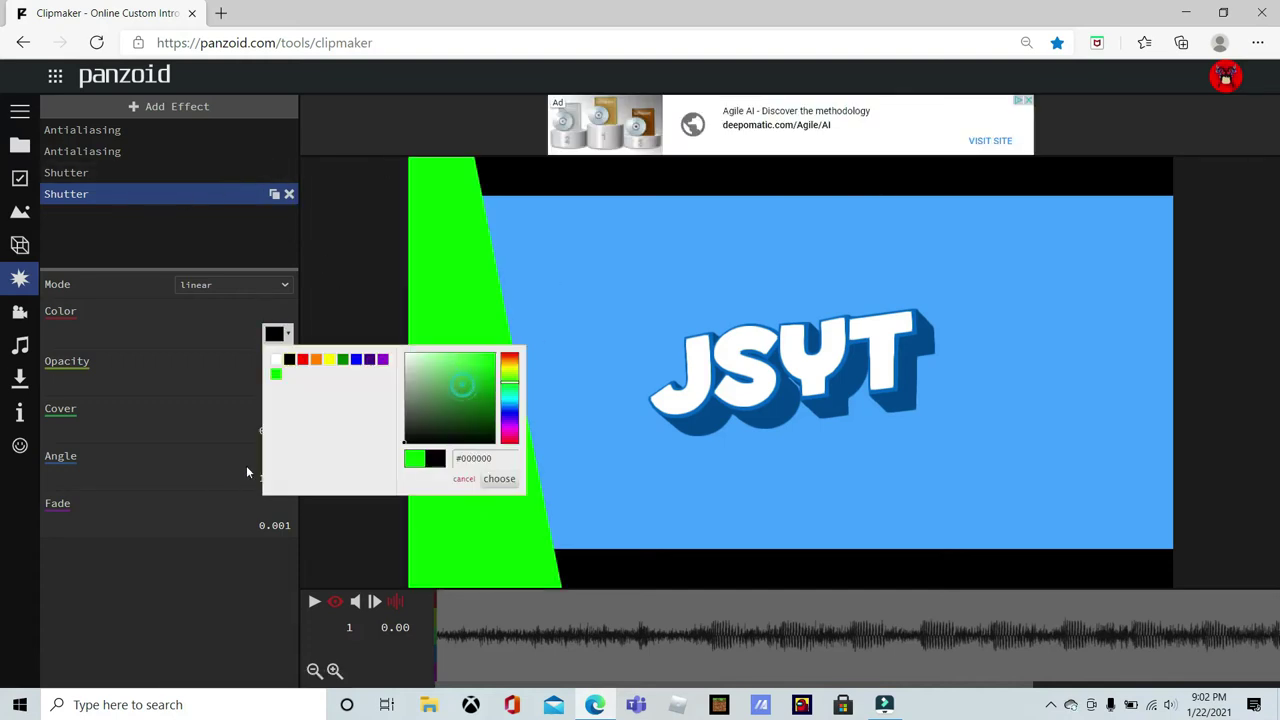
{"action": "left_click", "coordinate": [499, 479]}
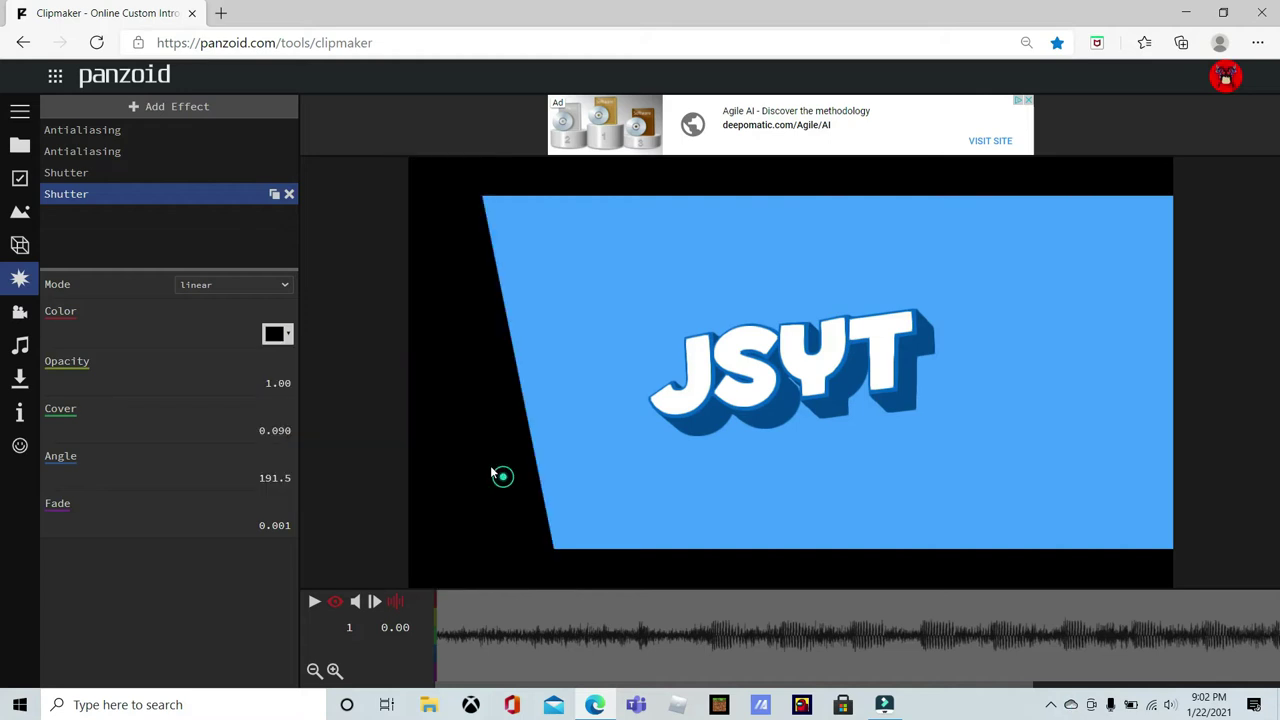
{"action": "left_click", "coordinate": [278, 335]}
{"action": "left_click", "coordinate": [437, 210]}
{"action": "left_click", "coordinate": [274, 439]}
{"action": "key", "text": "Return"}
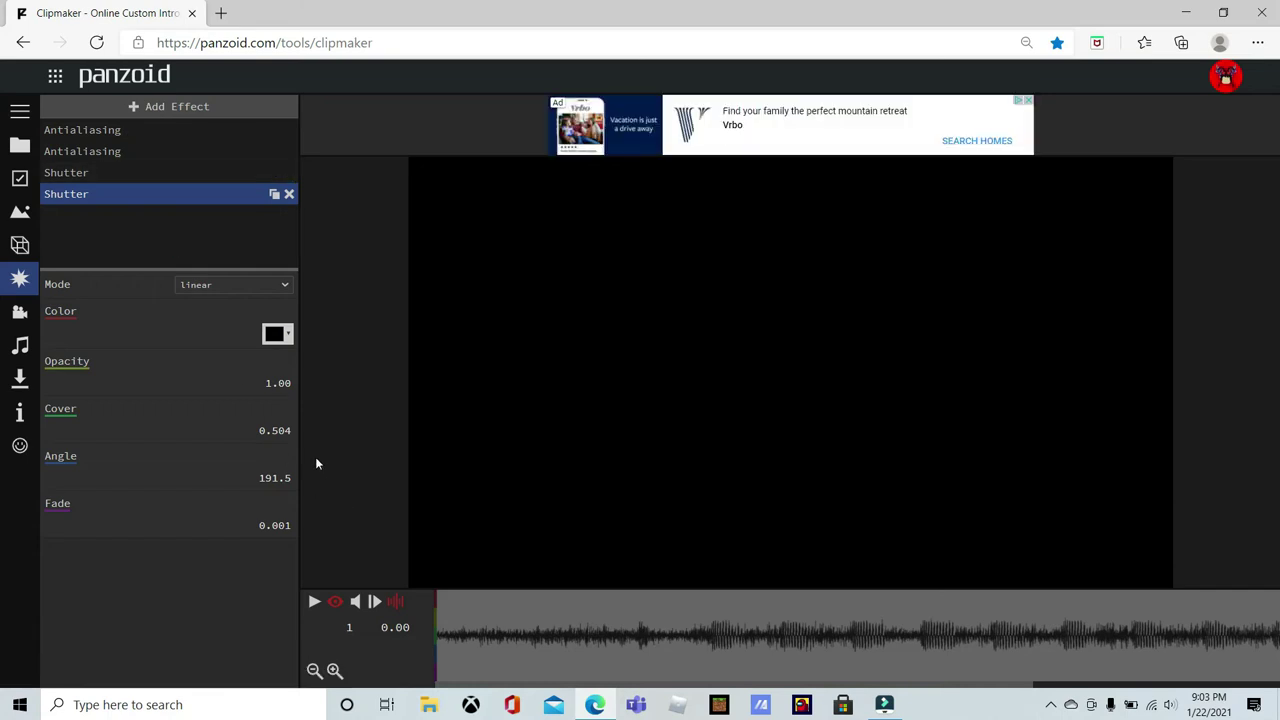
Add a Cover keyframe at frame 57 for the black Shutter.
{"action": "left_click", "coordinate": [313, 601]}
{"action": "left_click", "coordinate": [714, 648]}
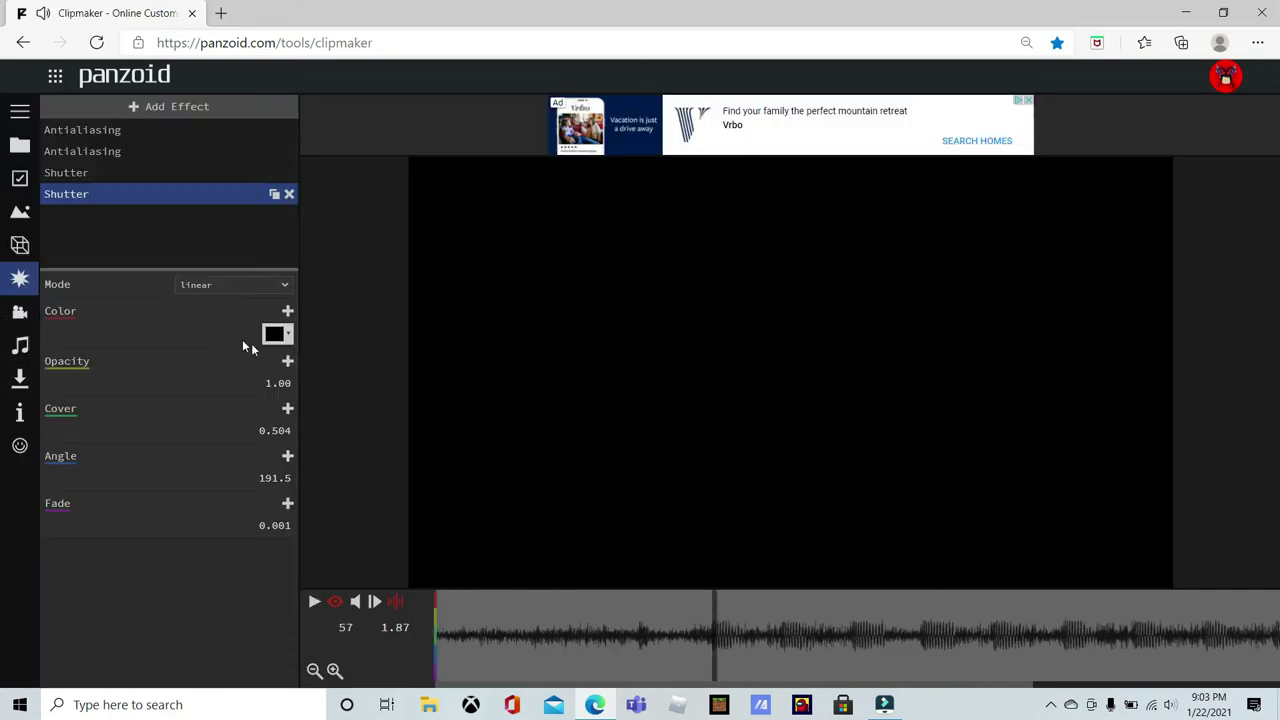
{"action": "left_click", "coordinate": [287, 408]}
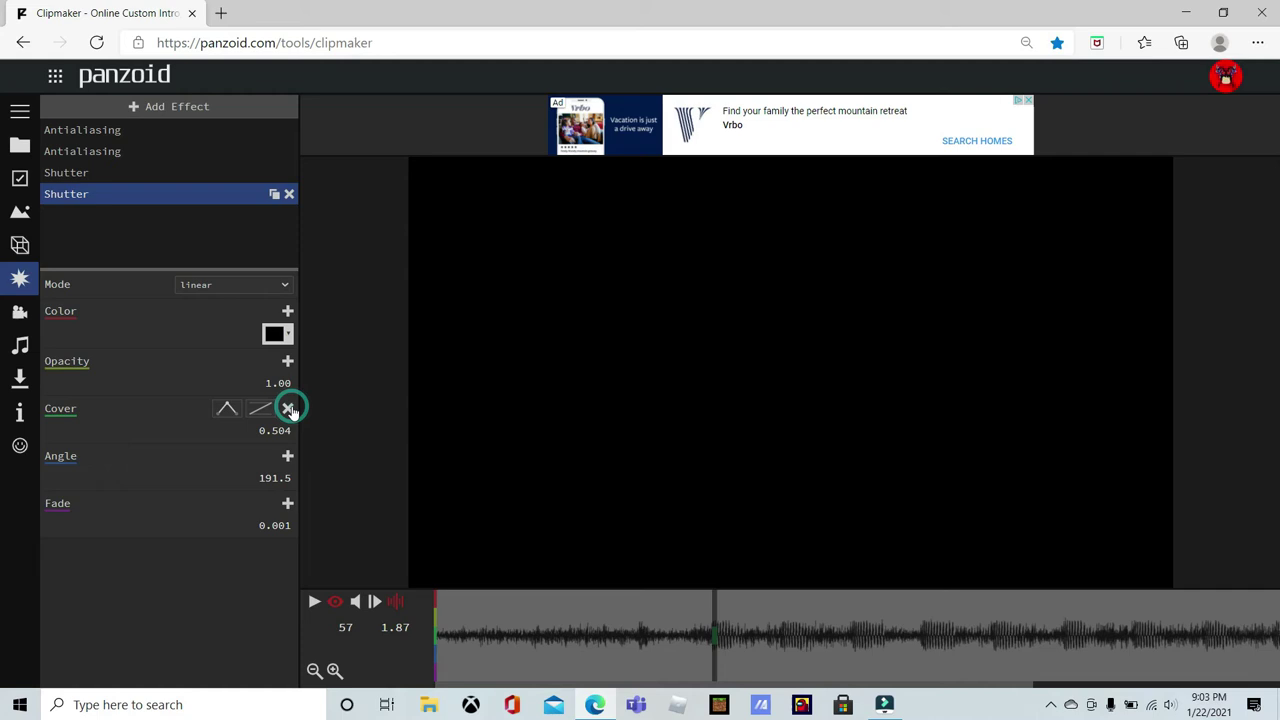
{"action": "left_click", "coordinate": [226, 408]}
Add a second Cover keyframe at frame 85 with circular out easing and a value of 0.
{"action": "key", "text": "space"}
{"action": "left_click", "coordinate": [850, 615]}
{"action": "left_click", "coordinate": [288, 410]}
{"action": "left_click", "coordinate": [260, 409]}
{"action": "scroll", "coordinate": [337, 528], "scroll_direction": "down", "scroll_amount": 5}
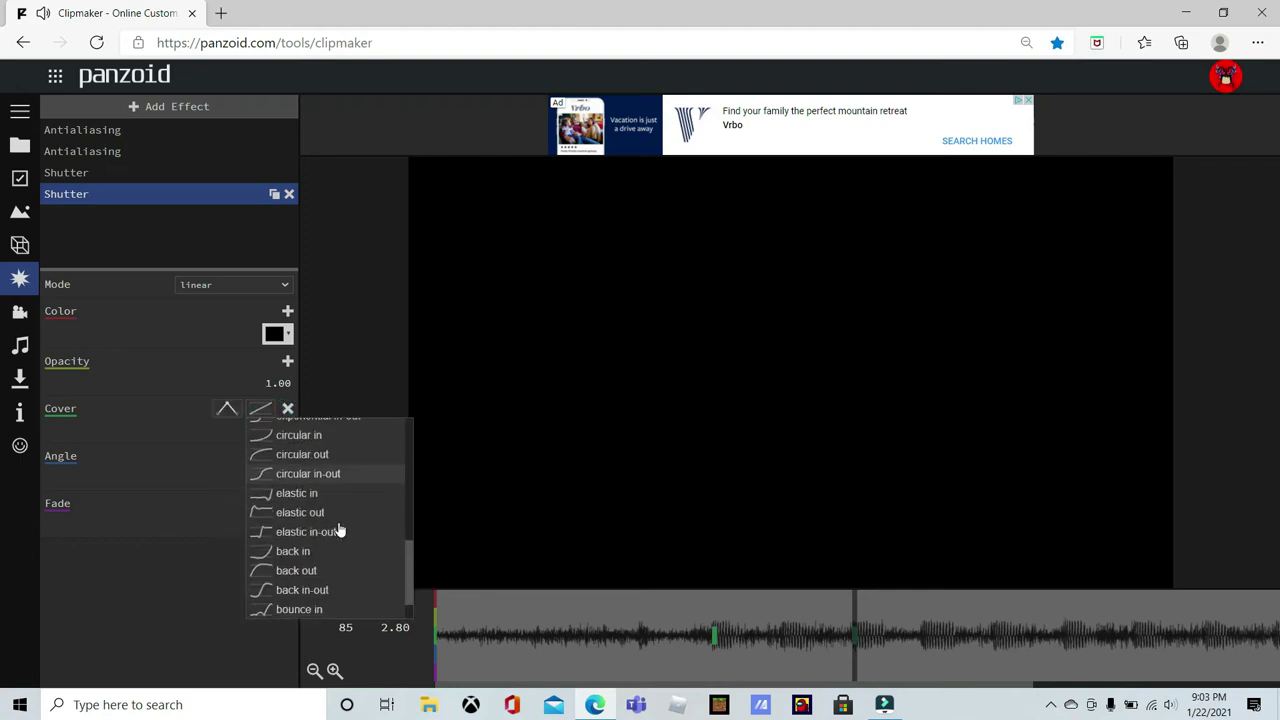
{"action": "scroll", "coordinate": [335, 540], "scroll_direction": "up", "scroll_amount": 3}
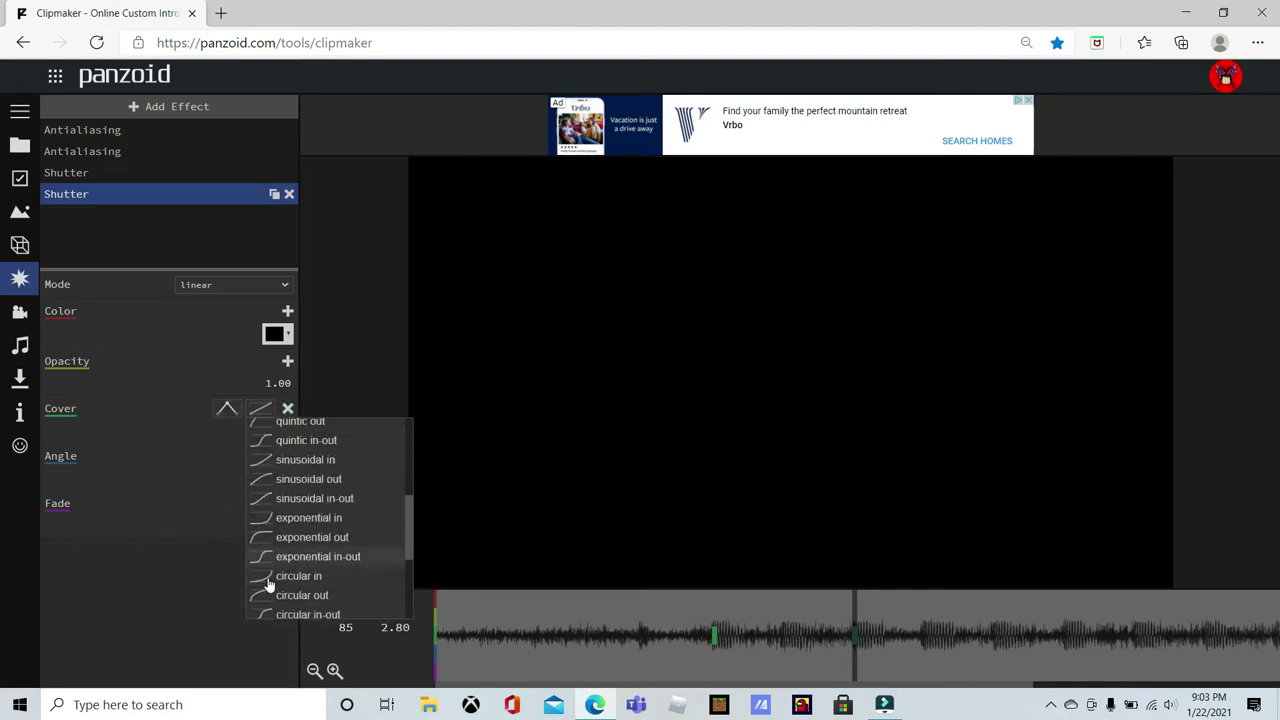
{"action": "left_click", "coordinate": [266, 596]}
{"action": "left_click", "coordinate": [272, 430]}
{"action": "key", "text": "BackSpace"}
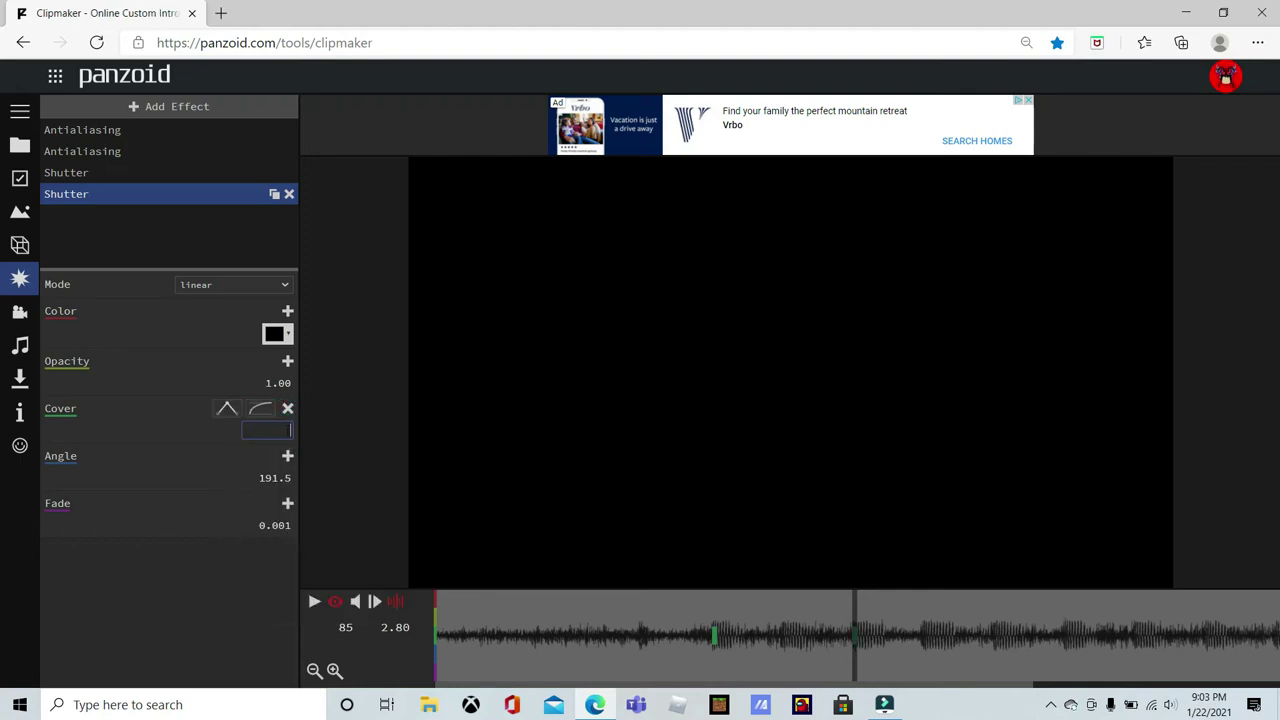
{"action": "type", "text": "0"}
{"action": "key", "text": "Return"}
Preview the black Shutter's wipe and move its second Cover keyframe further along the timeline to lengthen it.
{"action": "left_click", "coordinate": [613, 605]}
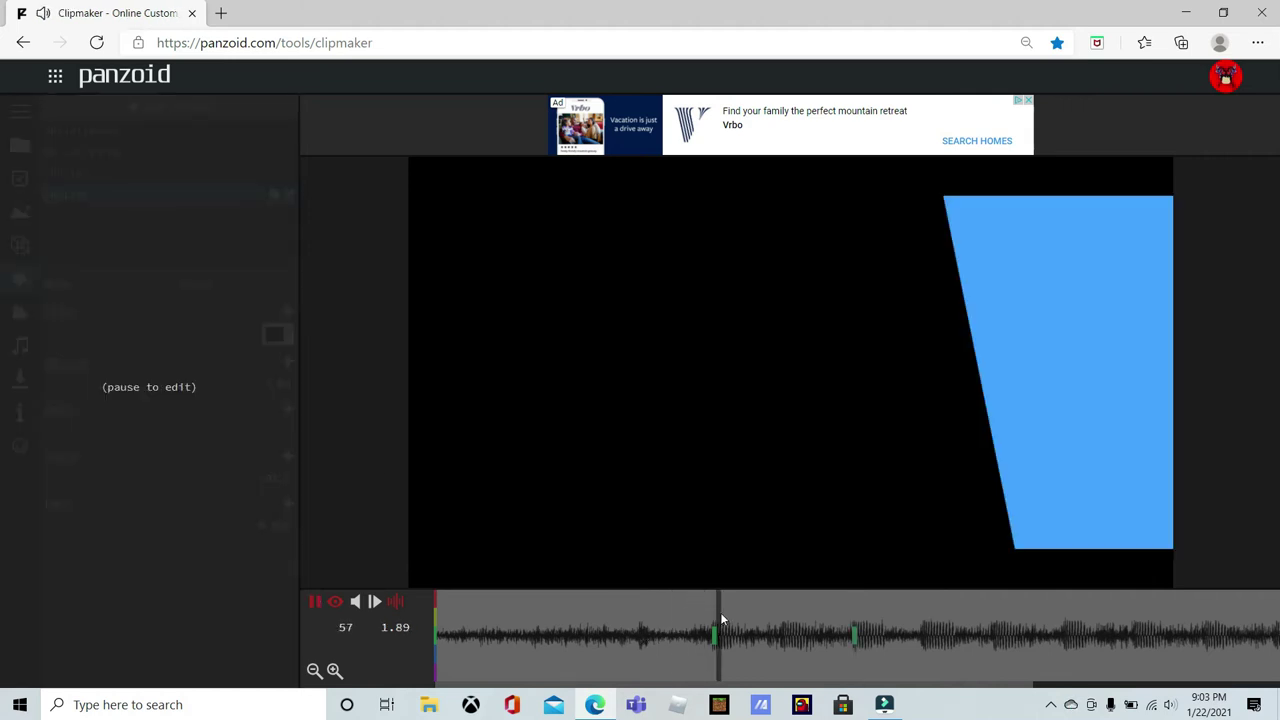
{"action": "left_click", "coordinate": [865, 628]}
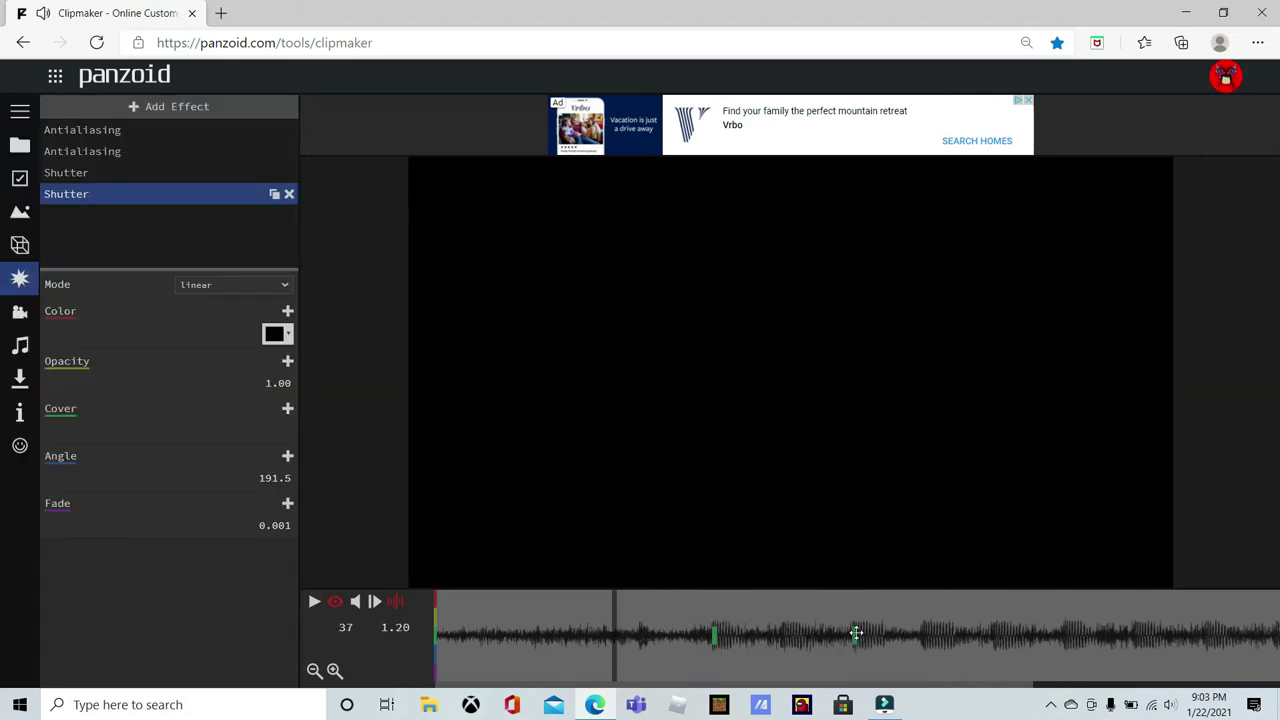
{"action": "key", "text": "space"}
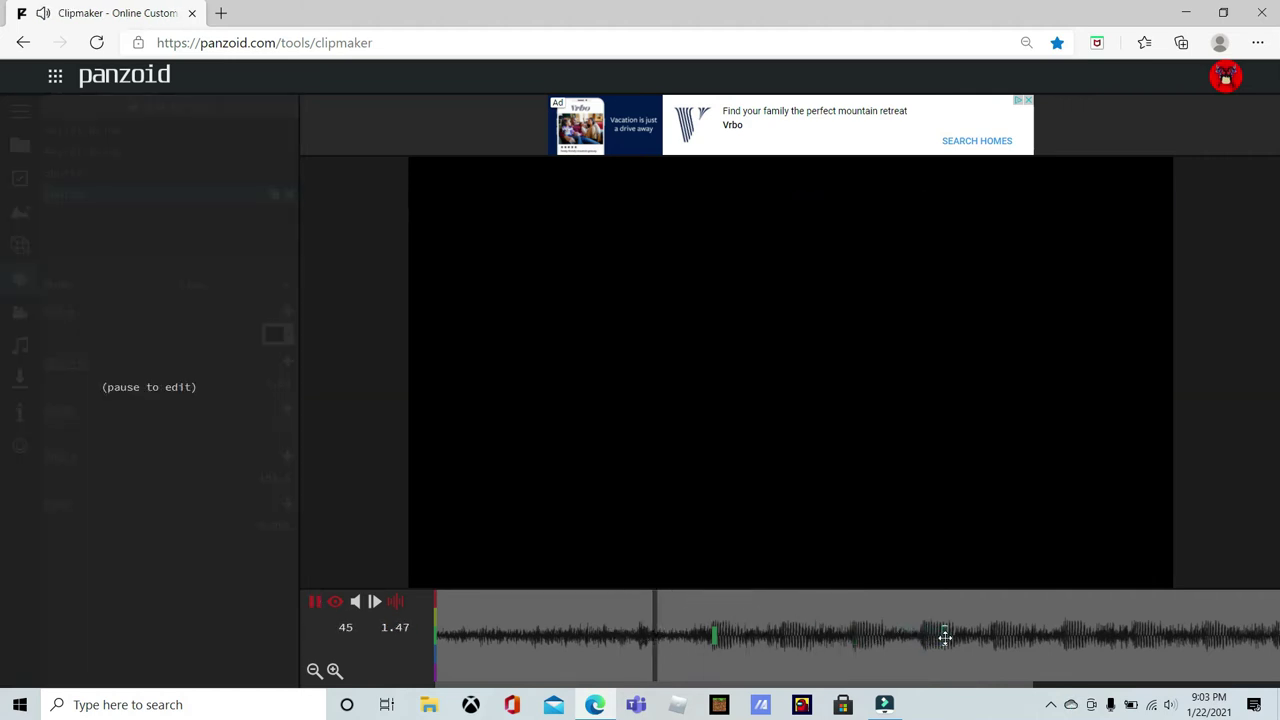
Set the black Shutter's Angle to 200 while viewing frame 71, and play back the wipe.
{"action": "left_click", "coordinate": [855, 652]}
{"action": "left_click_drag", "start_coordinate": [855, 652], "coordinate": [785, 652]}
{"action": "left_click_drag", "start_coordinate": [293, 480], "coordinate": [446, 540]}
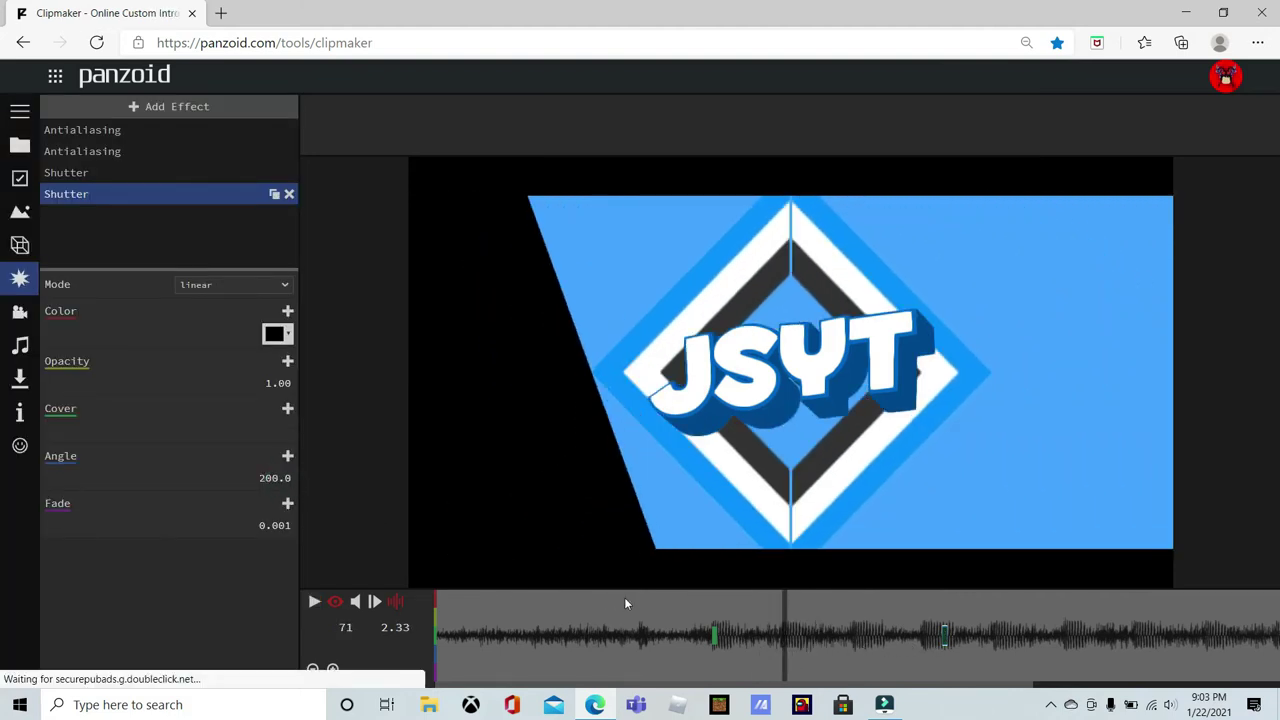
{"action": "left_click", "coordinate": [661, 616]}
{"action": "key", "text": "space"}
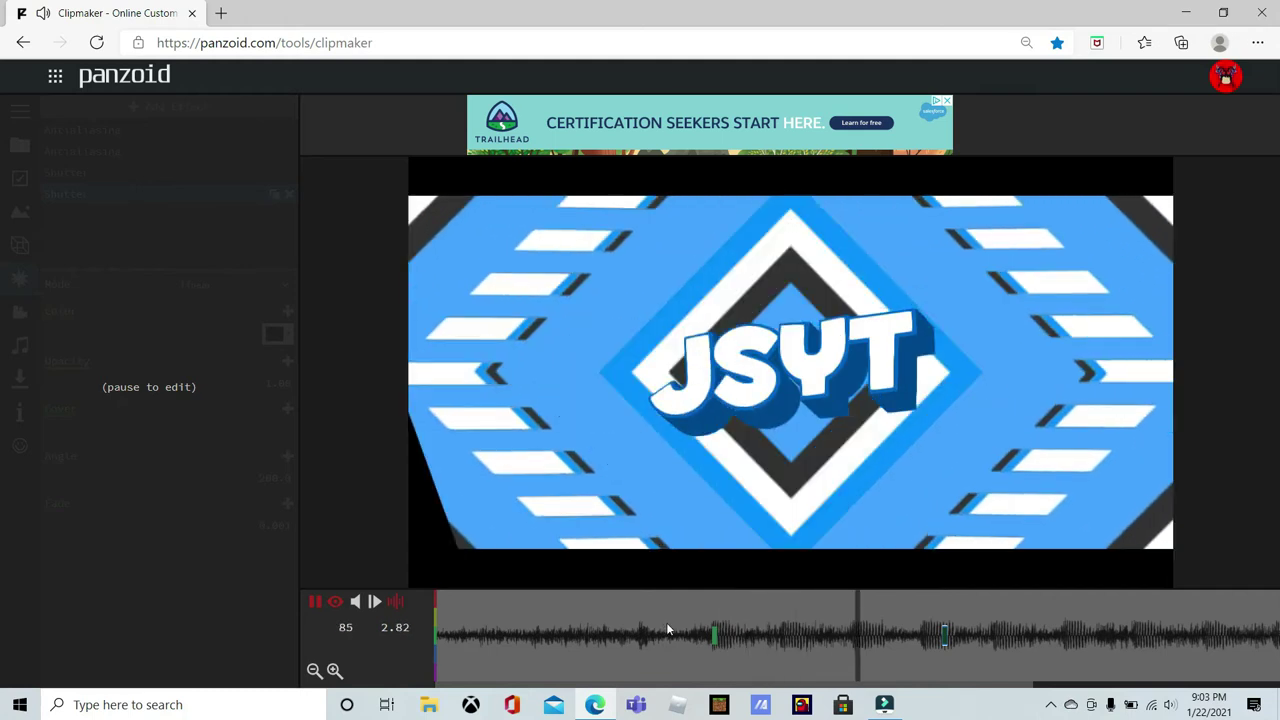
{"action": "key", "text": "space"}
Duplicate the black Shutter and change the copy's color to white (#ffffff).
{"action": "left_click", "coordinate": [274, 194]}
{"action": "left_click", "coordinate": [141, 210]}
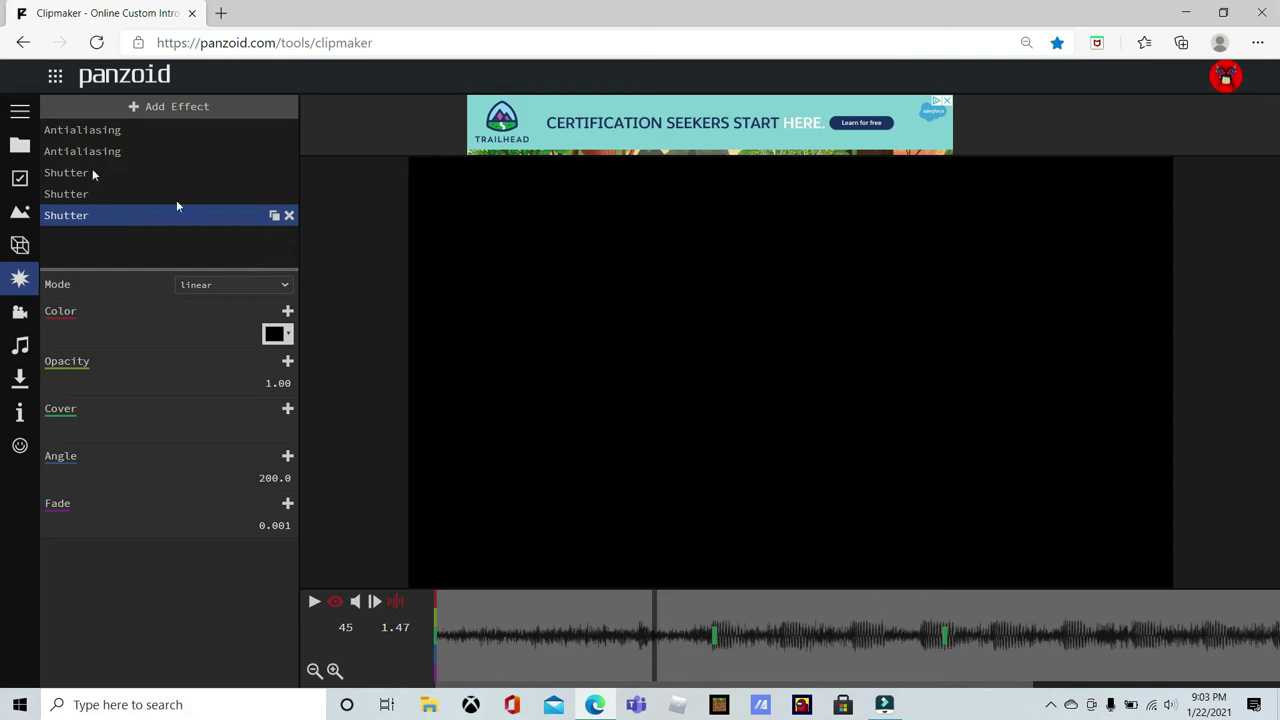
{"action": "left_click", "coordinate": [287, 345]}
{"action": "left_click", "coordinate": [464, 415]}
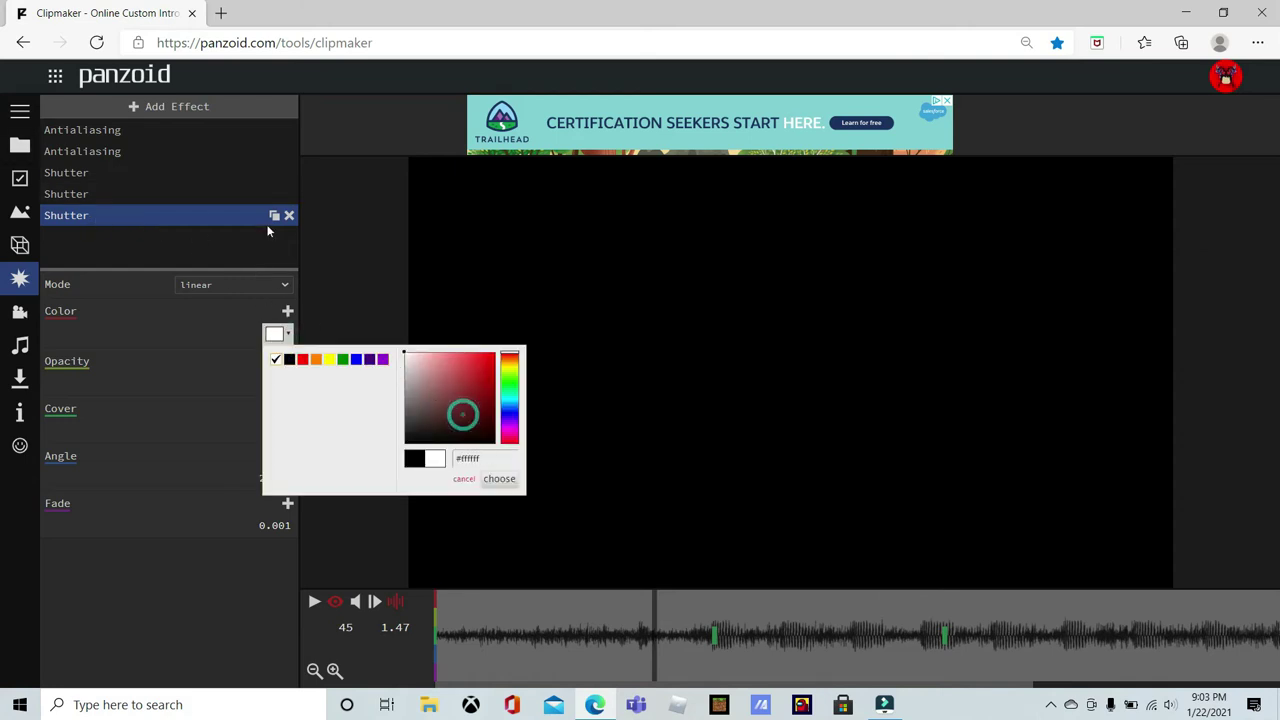
{"action": "left_click", "coordinate": [510, 479]}
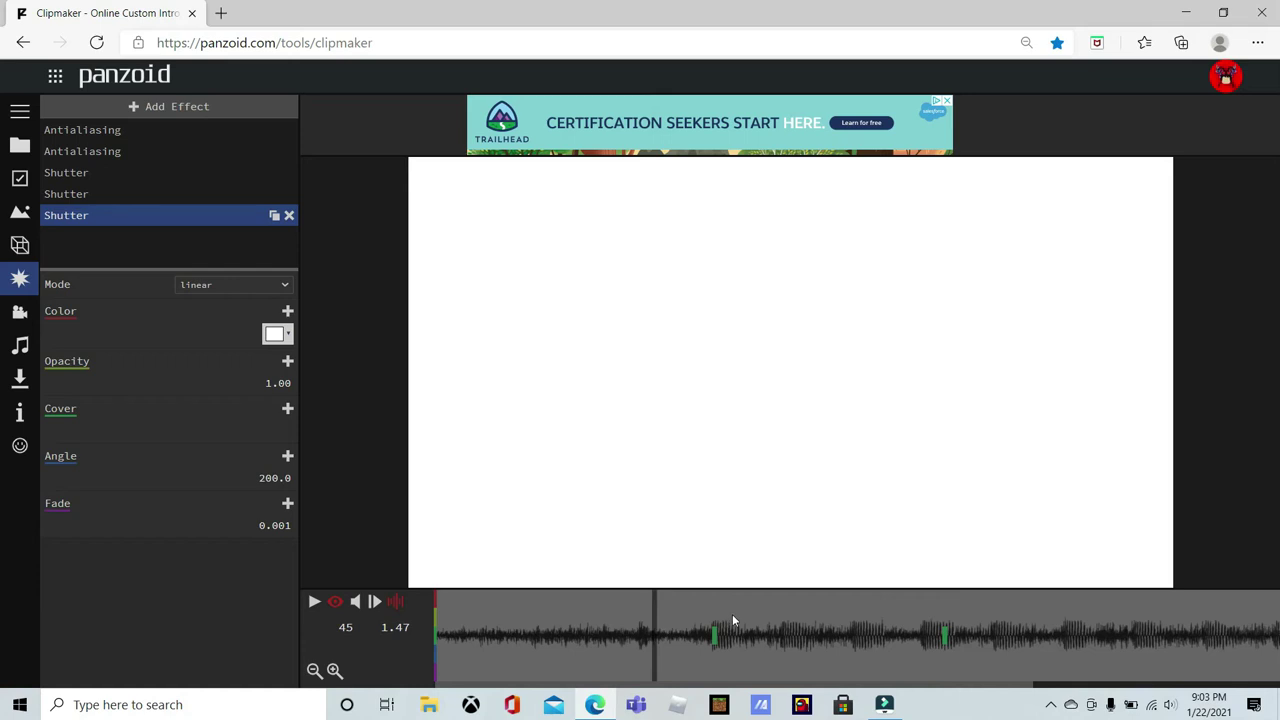
Place the white Shutter above the black one in the effect list and move its second Cover keyframe further along the timeline.
{"action": "left_click_drag", "start_coordinate": [203, 221], "coordinate": [206, 187]}
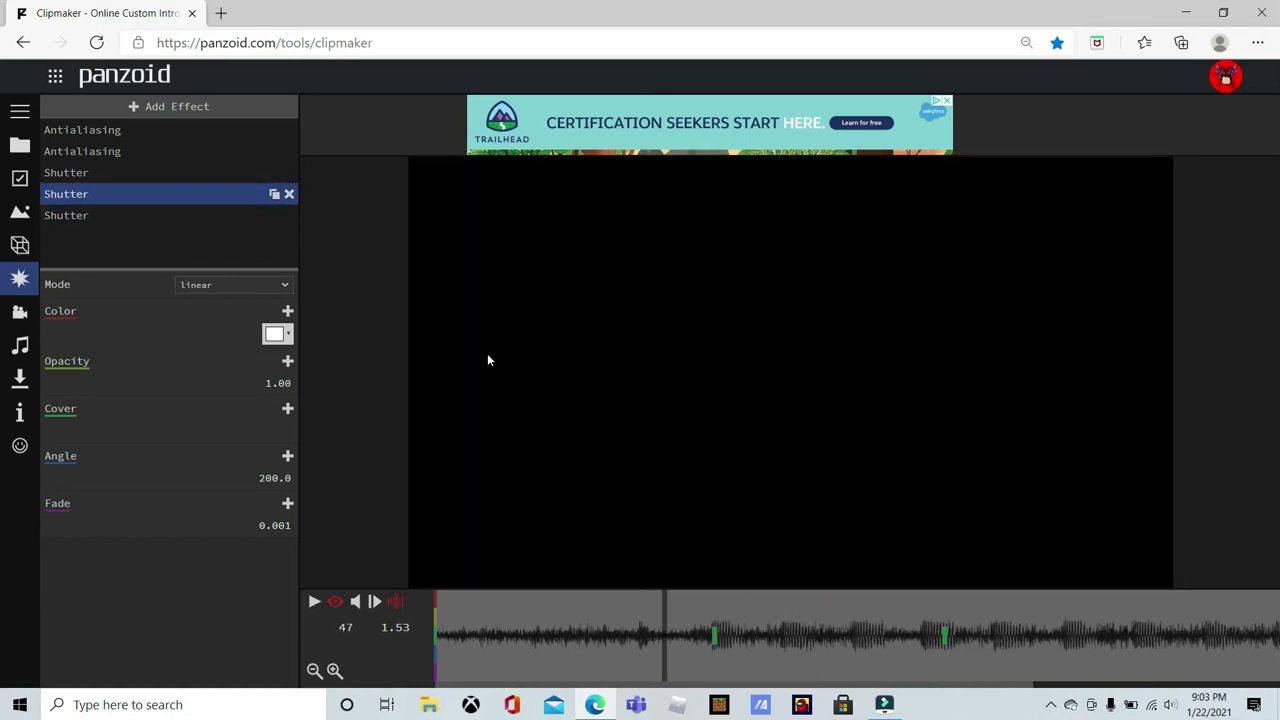
{"action": "key", "text": "space"}
{"action": "key", "text": "space"}
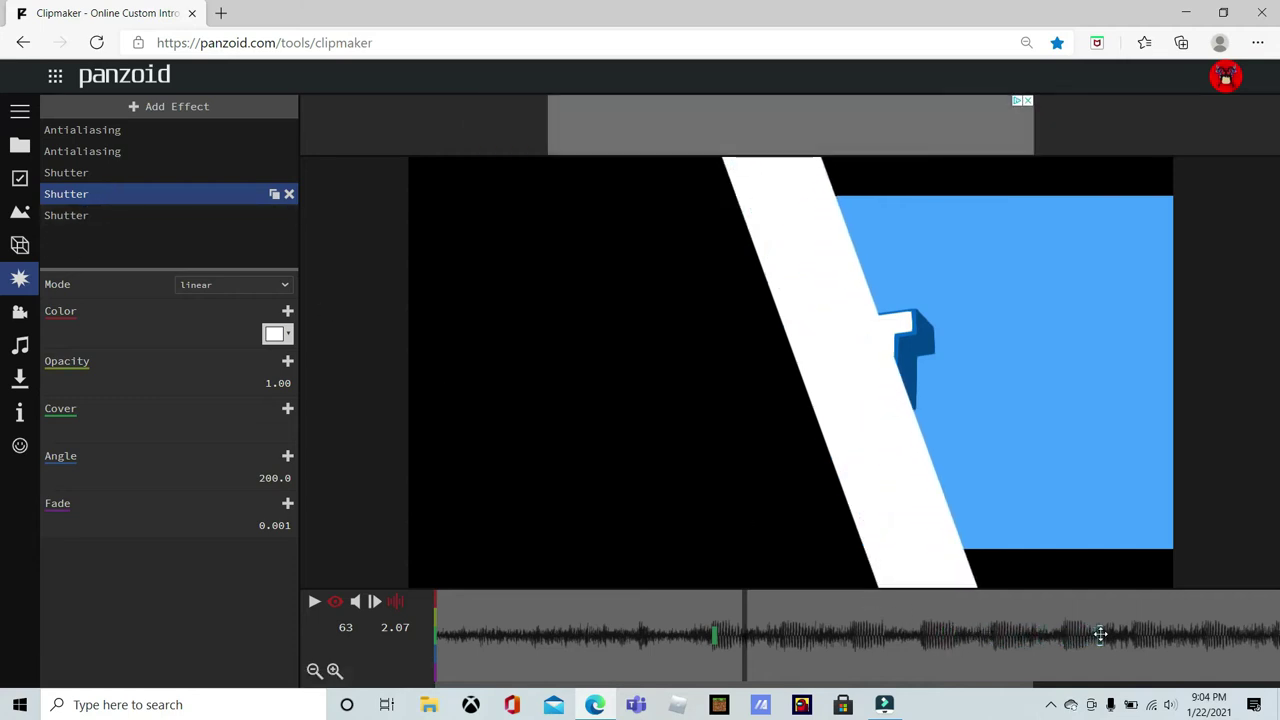
Play back the black and white shutter wipe several times from just before it starts.
{"action": "left_click", "coordinate": [637, 612]}
{"action": "key", "text": "space"}
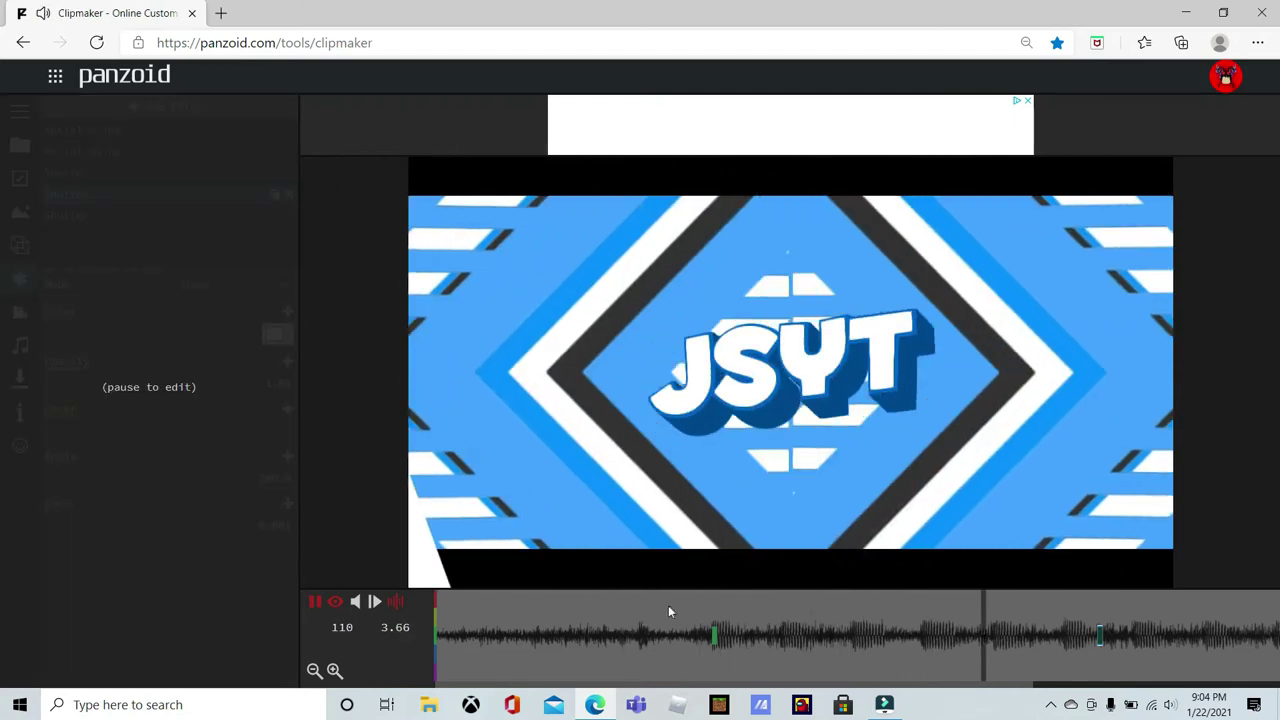
{"action": "left_click", "coordinate": [650, 612]}
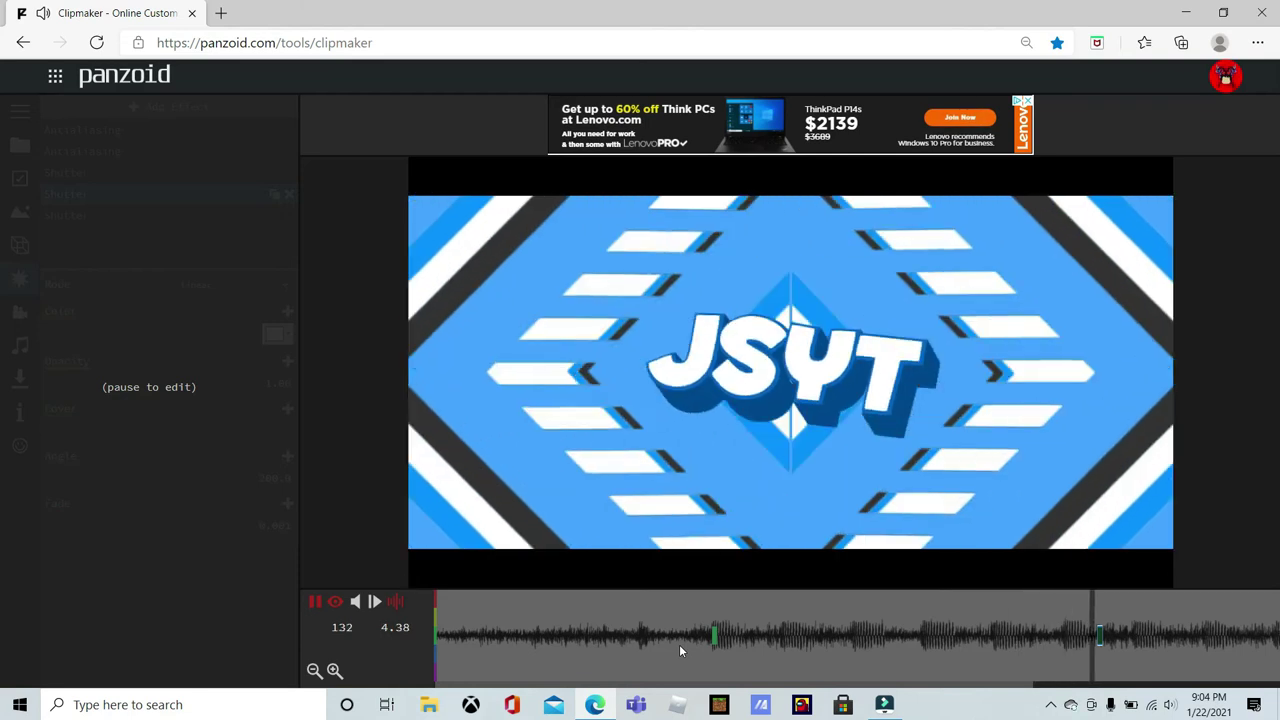
{"action": "left_click", "coordinate": [679, 644]}
{"action": "key", "text": "space"}
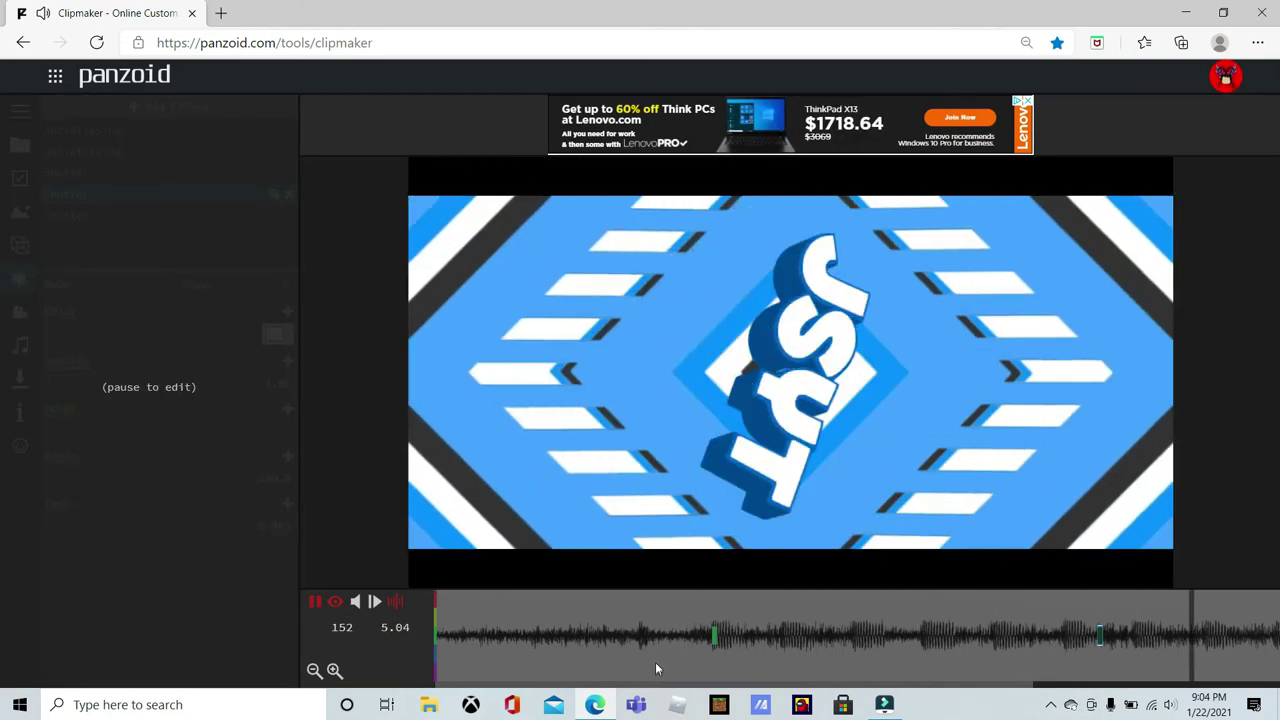
{"action": "left_click", "coordinate": [654, 655]}
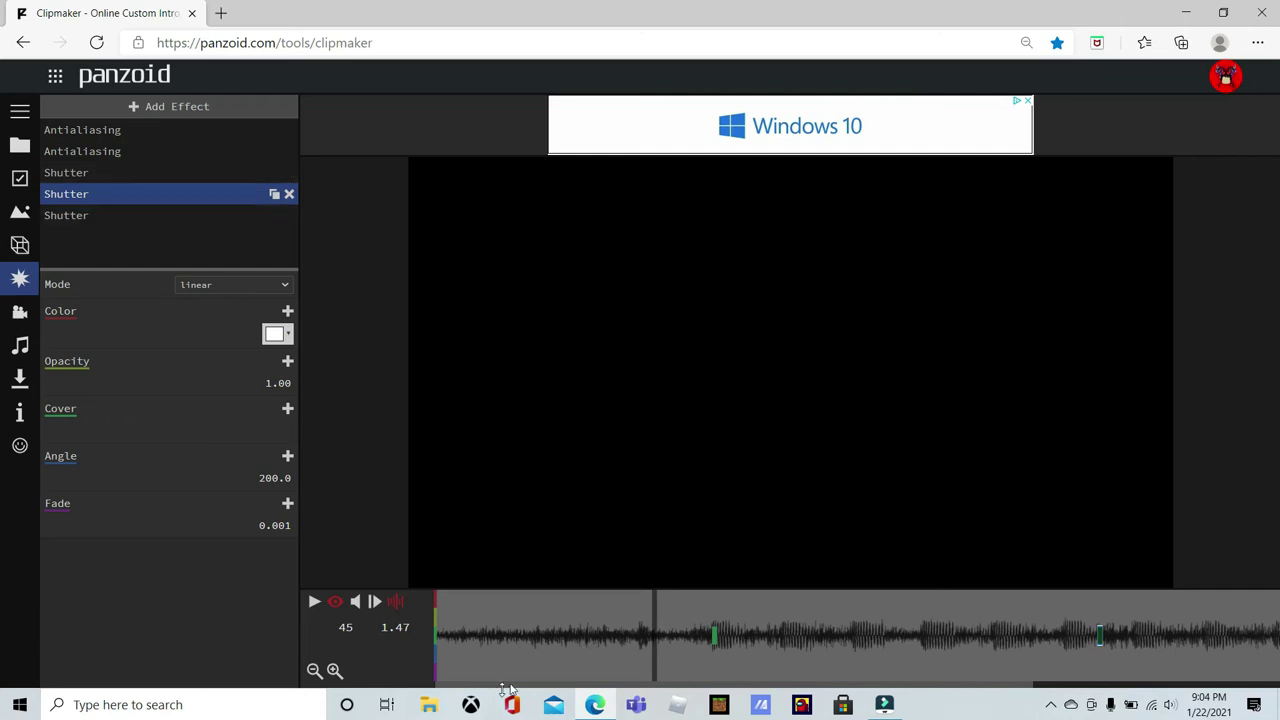
Duplicate both the white and the black Shutter effects and select the last copy in the list.
{"action": "left_click_drag", "start_coordinate": [509, 686], "coordinate": [757, 686]}
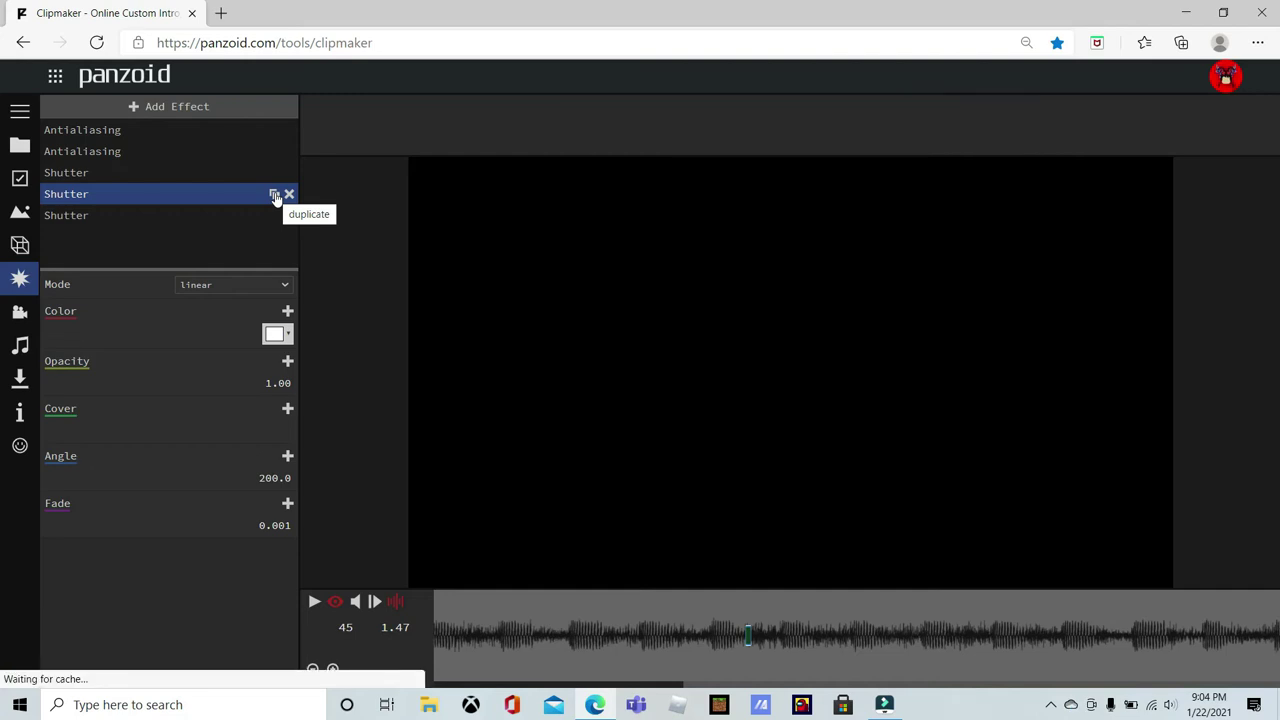
{"action": "left_click", "coordinate": [275, 195]}
{"action": "left_click", "coordinate": [271, 218]}
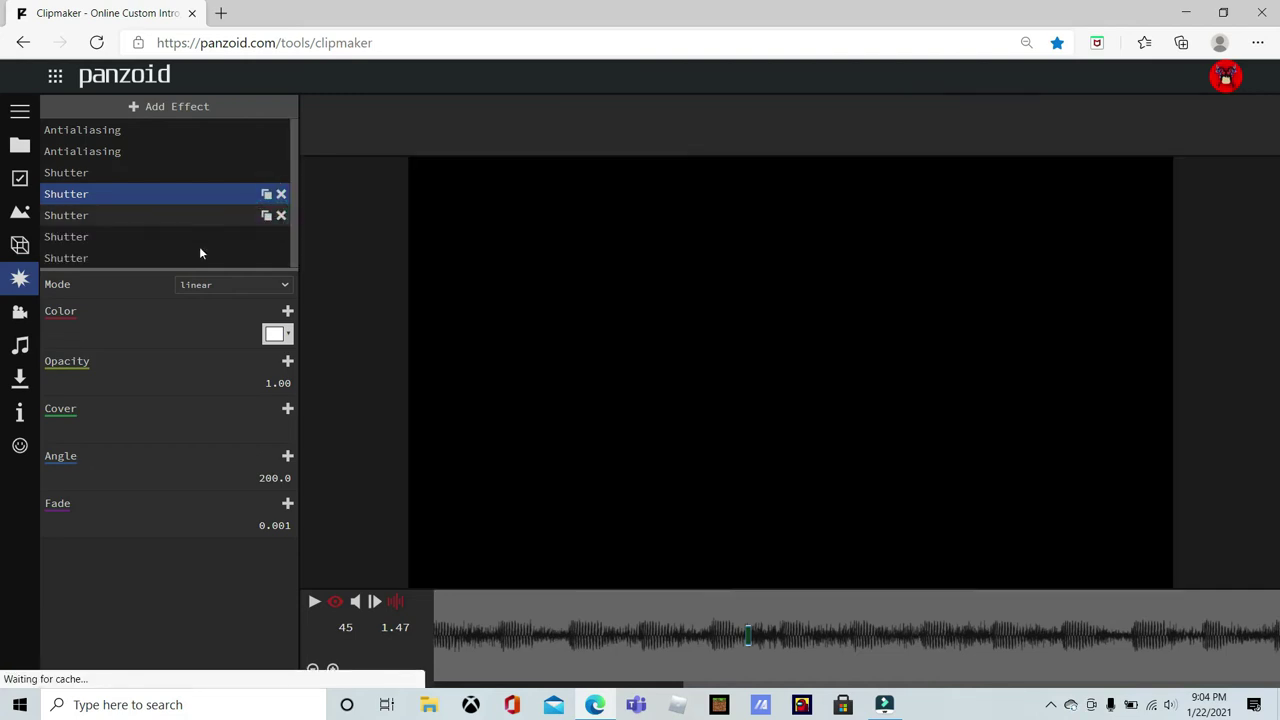
{"action": "left_click", "coordinate": [163, 255]}
Clear the Cover keyframes of the two new Shutter copies, set their Cover to 0, and preview the wipe.
{"action": "left_click", "coordinate": [534, 650]}
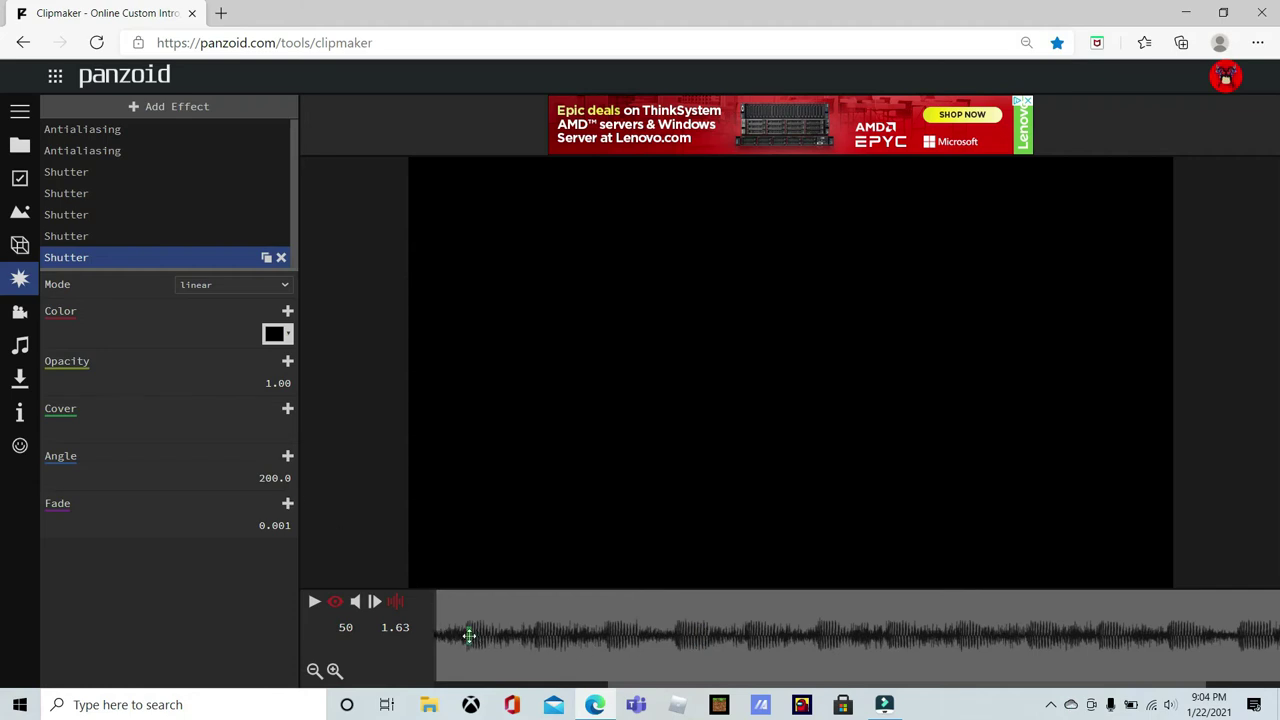
{"action": "left_click", "coordinate": [280, 424]}
{"action": "key", "text": "Return"}
{"action": "left_click", "coordinate": [134, 236]}
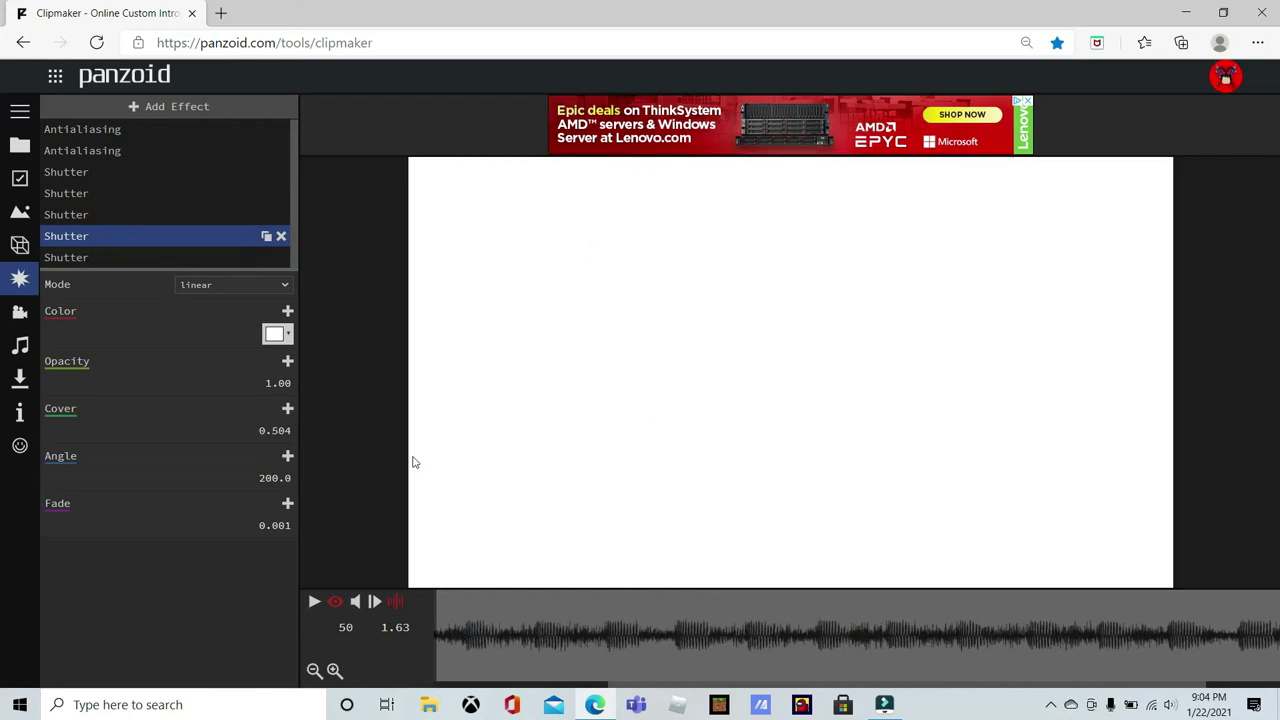
{"action": "key", "text": "space"}
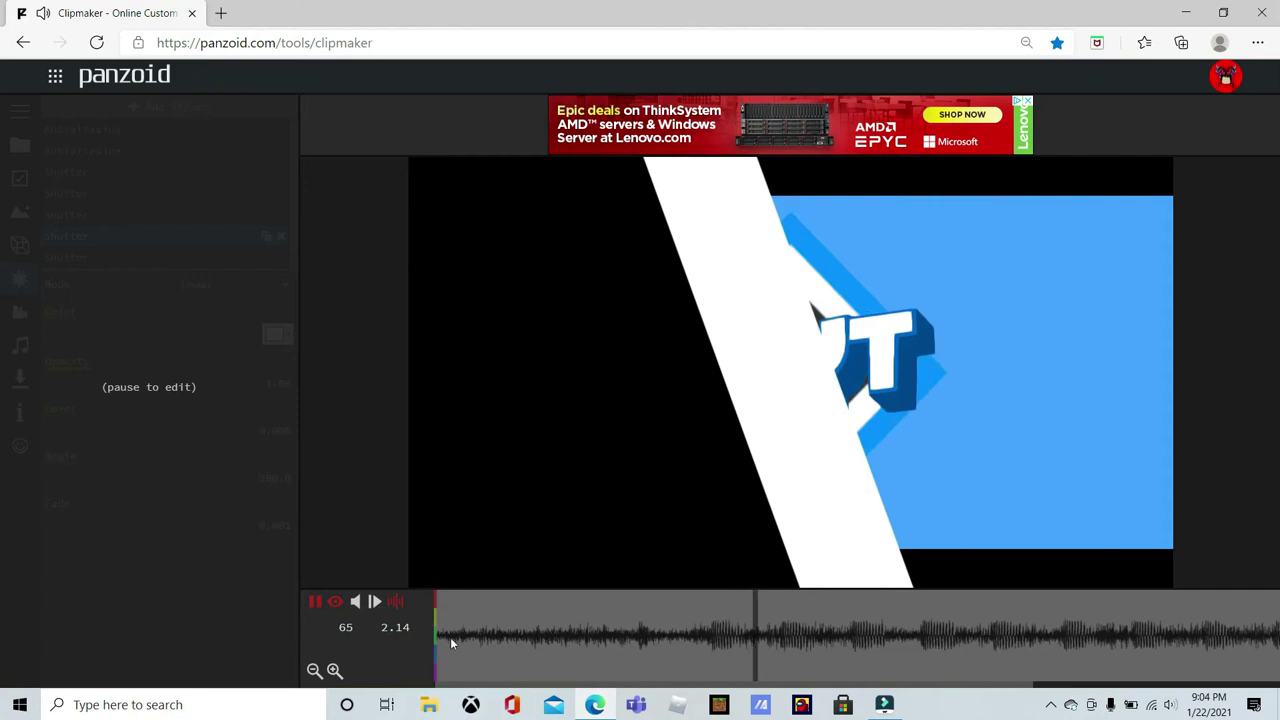
{"action": "key", "text": "space"}
{"action": "left_click", "coordinate": [166, 237]}
{"action": "left_click_drag", "start_coordinate": [452, 686], "coordinate": [760, 685]}
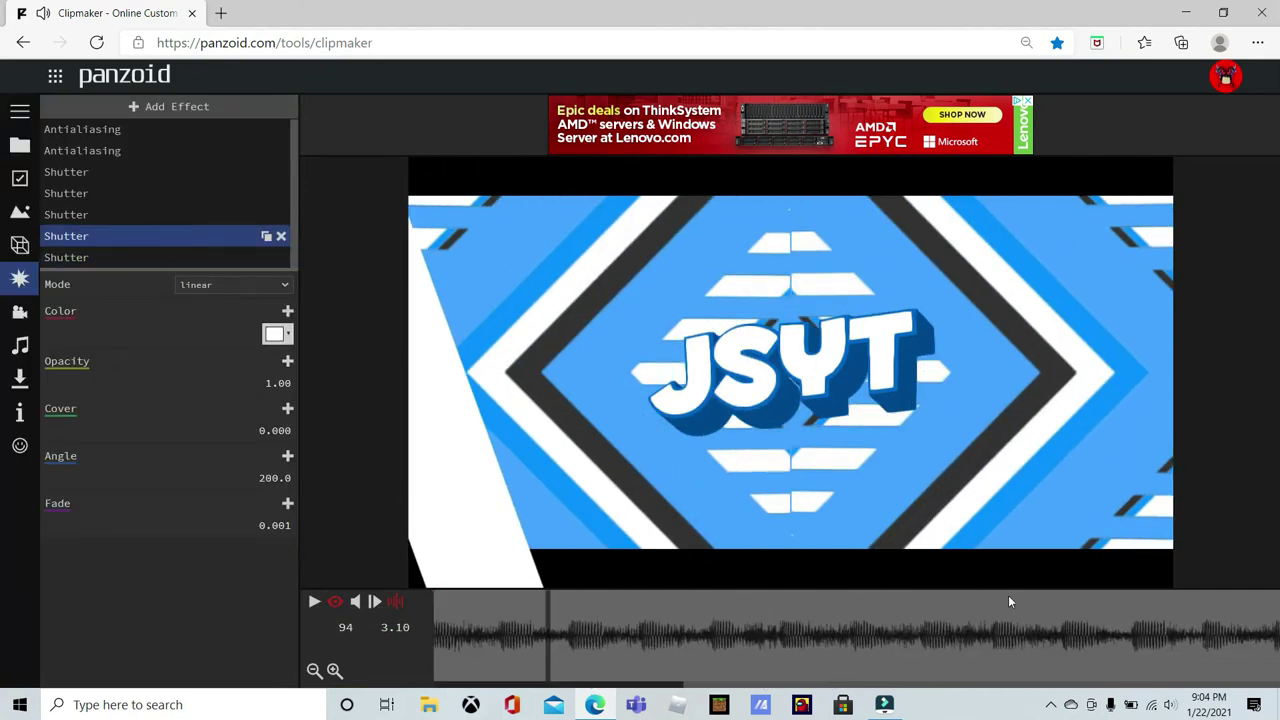
Delete the black Shutter copy and recolor the remaining white copy dark gray.
{"action": "left_click", "coordinate": [281, 260]}
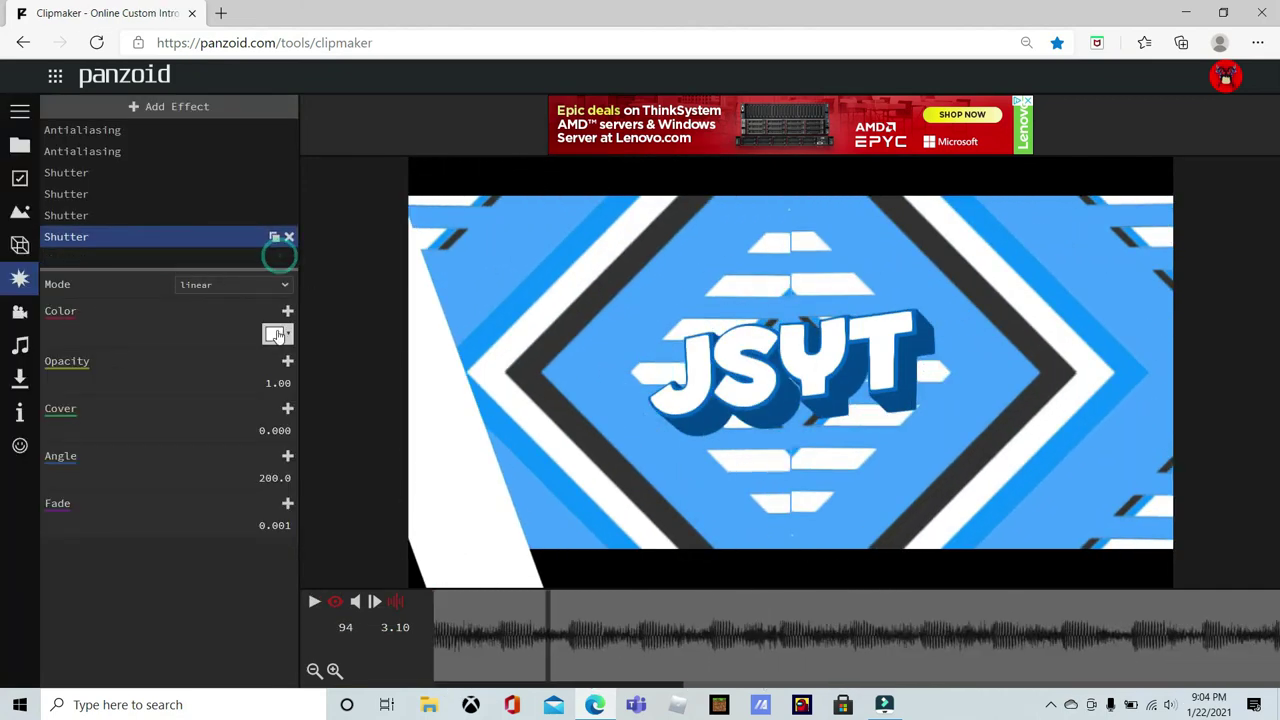
{"action": "left_click", "coordinate": [275, 333]}
{"action": "left_click", "coordinate": [479, 385]}
{"action": "left_click", "coordinate": [499, 479]}
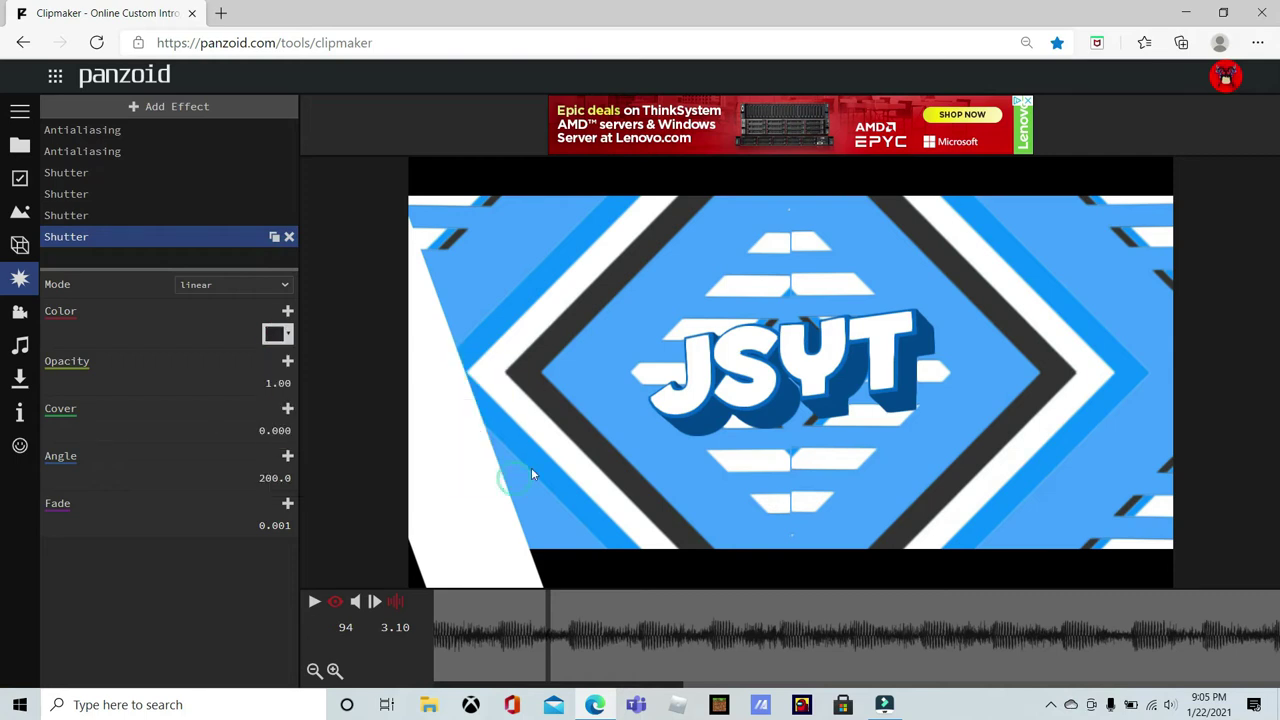
Switch the dark gray Shutter's Mode from linear to radial.
{"action": "key", "text": "space"}
{"action": "key", "text": "space"}
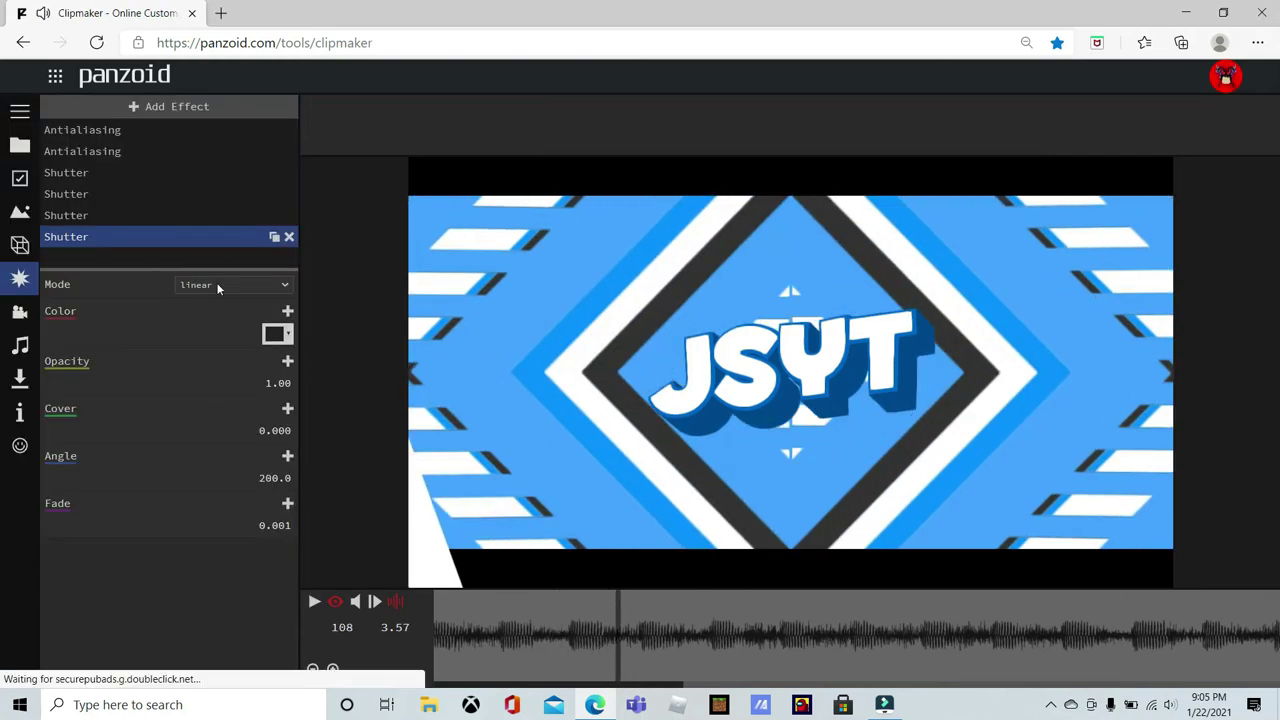
{"action": "left_click", "coordinate": [217, 286]}
{"action": "left_click", "coordinate": [202, 328]}
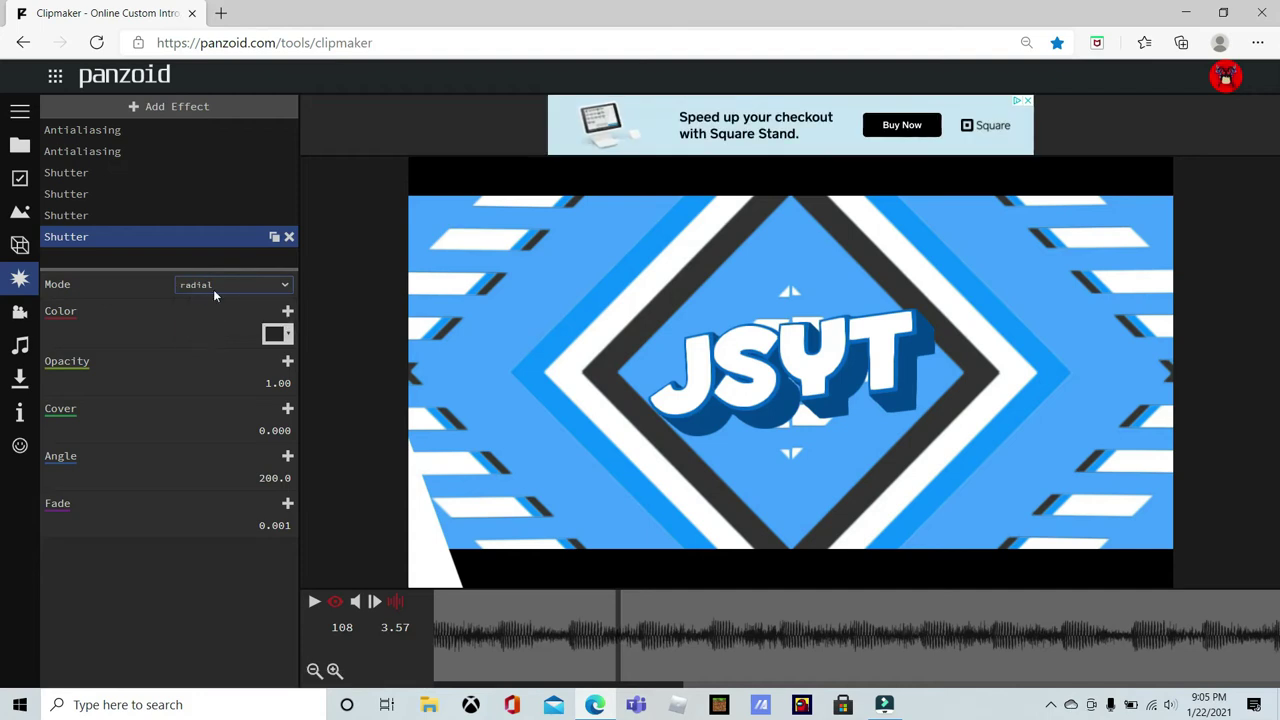
Play through to frame 169 and add a Cover keyframe there for the radial Shutter.
{"action": "key", "text": "space"}
{"action": "left_click", "coordinate": [316, 603]}
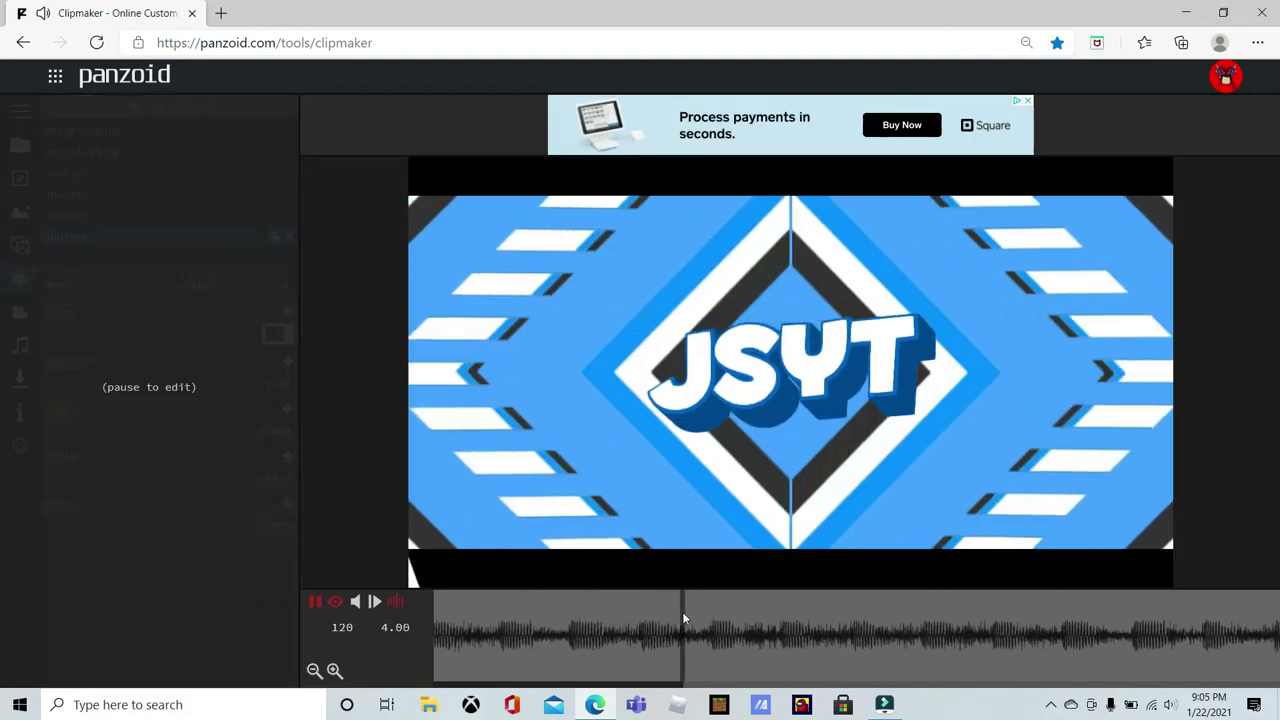
{"action": "left_click", "coordinate": [858, 620]}
{"action": "key", "text": "space"}
{"action": "left_click", "coordinate": [925, 615]}
{"action": "left_click", "coordinate": [928, 650]}
{"action": "left_click", "coordinate": [924, 663]}
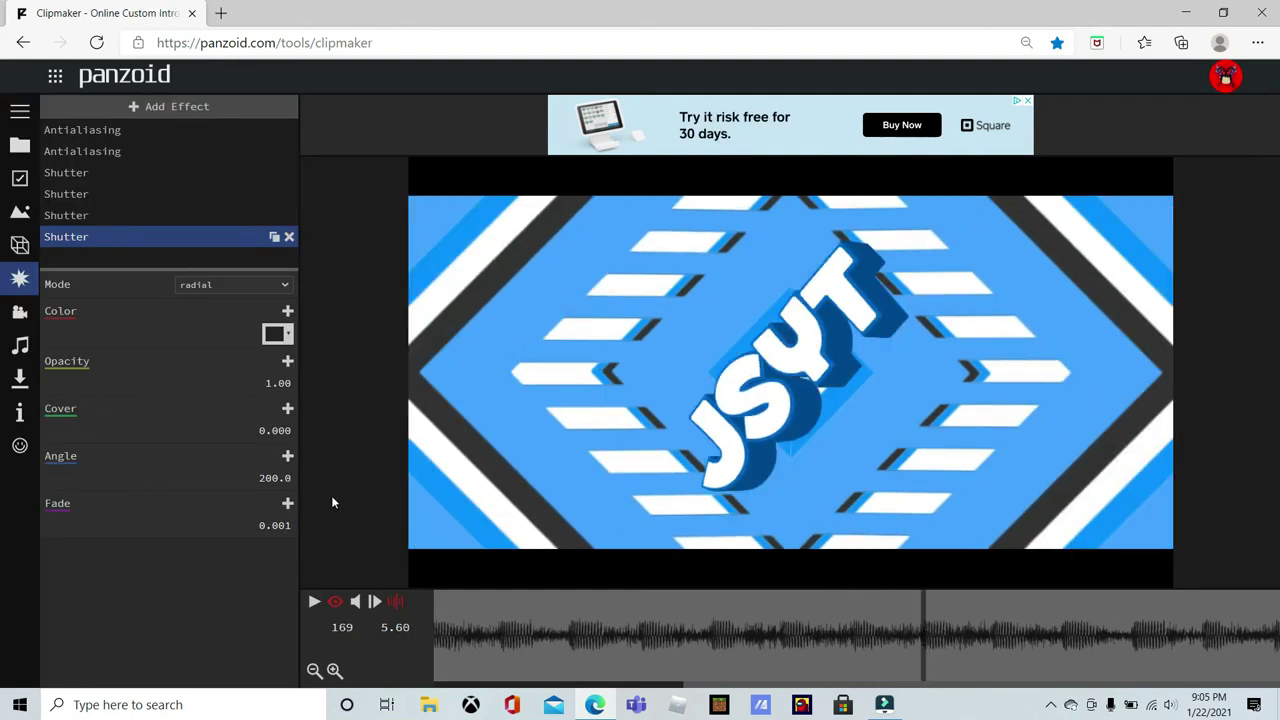
{"action": "left_click", "coordinate": [287, 411]}
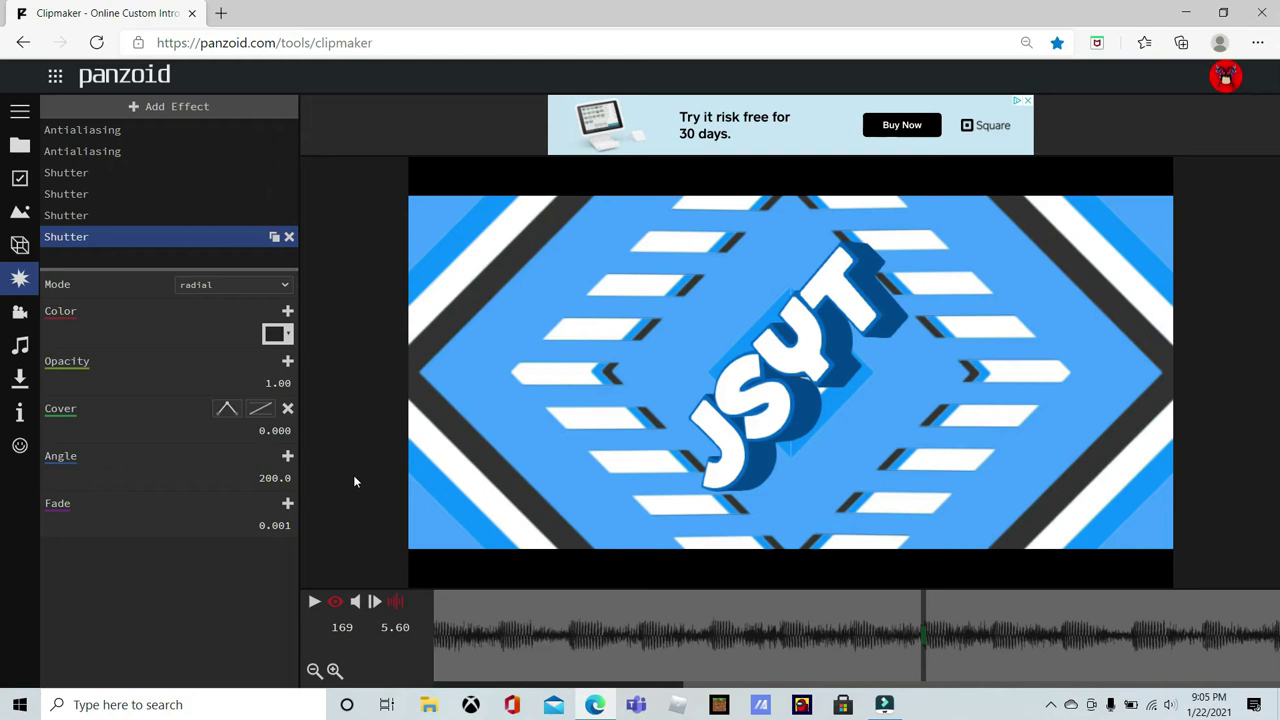
Add a Cover keyframe of 0.504 at frame 211 for the radial Shutter, with a curved ease-out interpolation.
{"action": "left_click", "coordinate": [233, 409]}
{"action": "left_click", "coordinate": [207, 413]}
{"action": "key", "text": "space"}
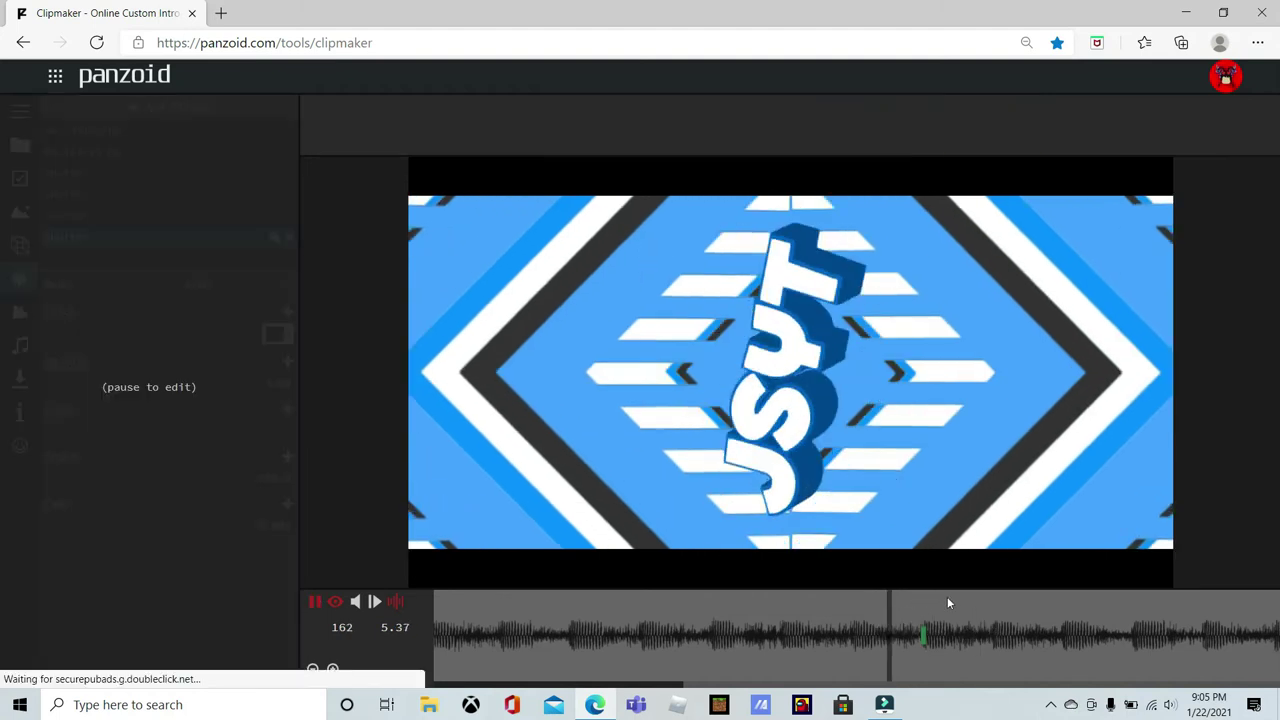
{"action": "key", "text": "space"}
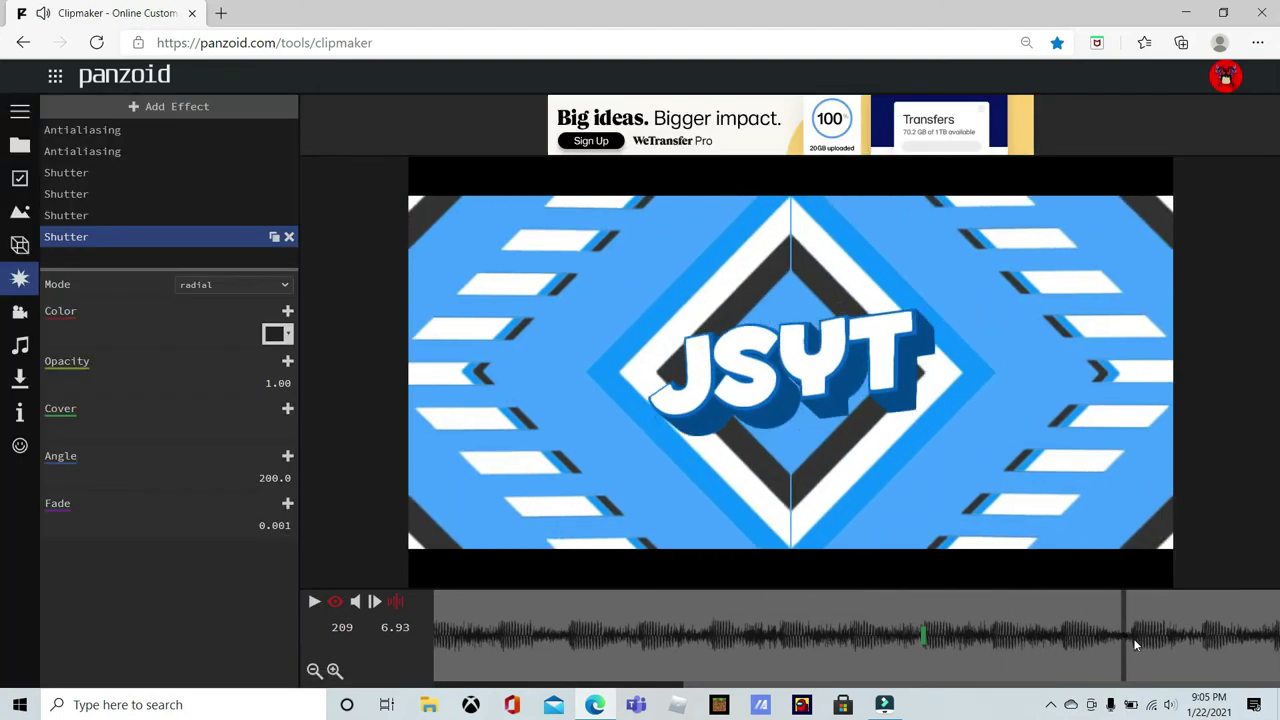
{"action": "left_click", "coordinate": [288, 412]}
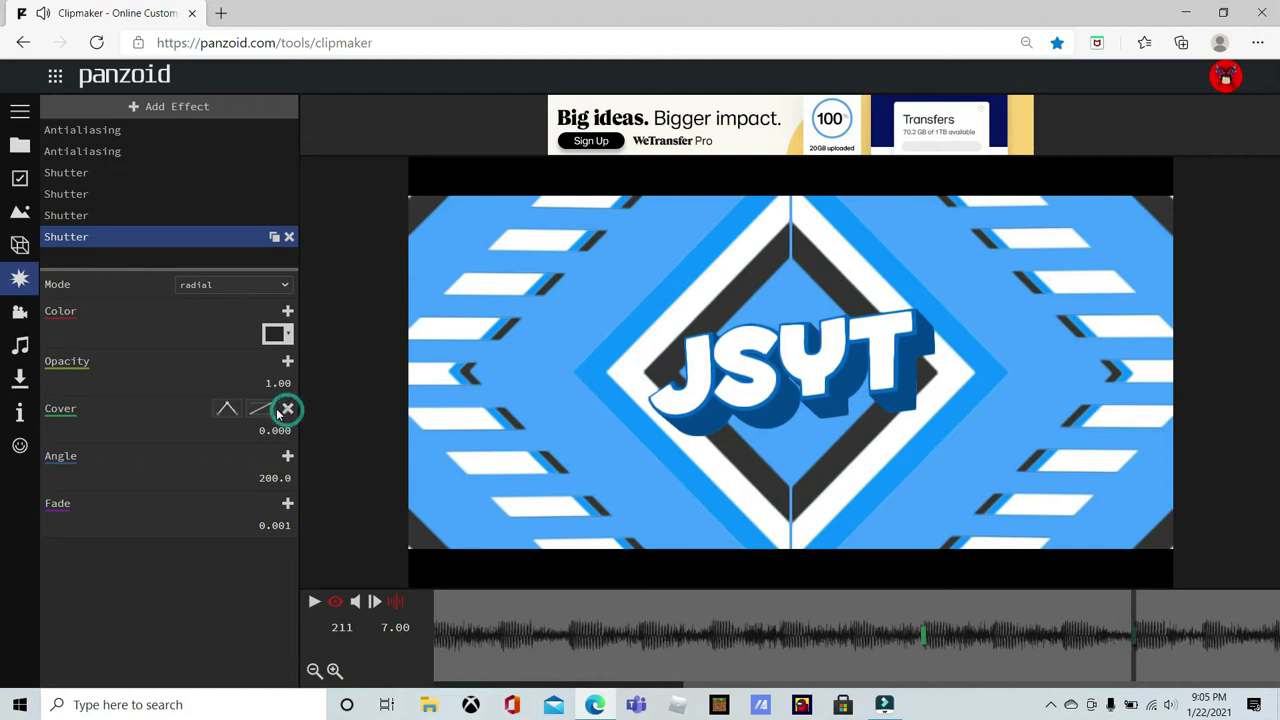
{"action": "left_click", "coordinate": [260, 408]}
{"action": "scroll", "coordinate": [313, 545], "scroll_direction": "down", "scroll_amount": 3}
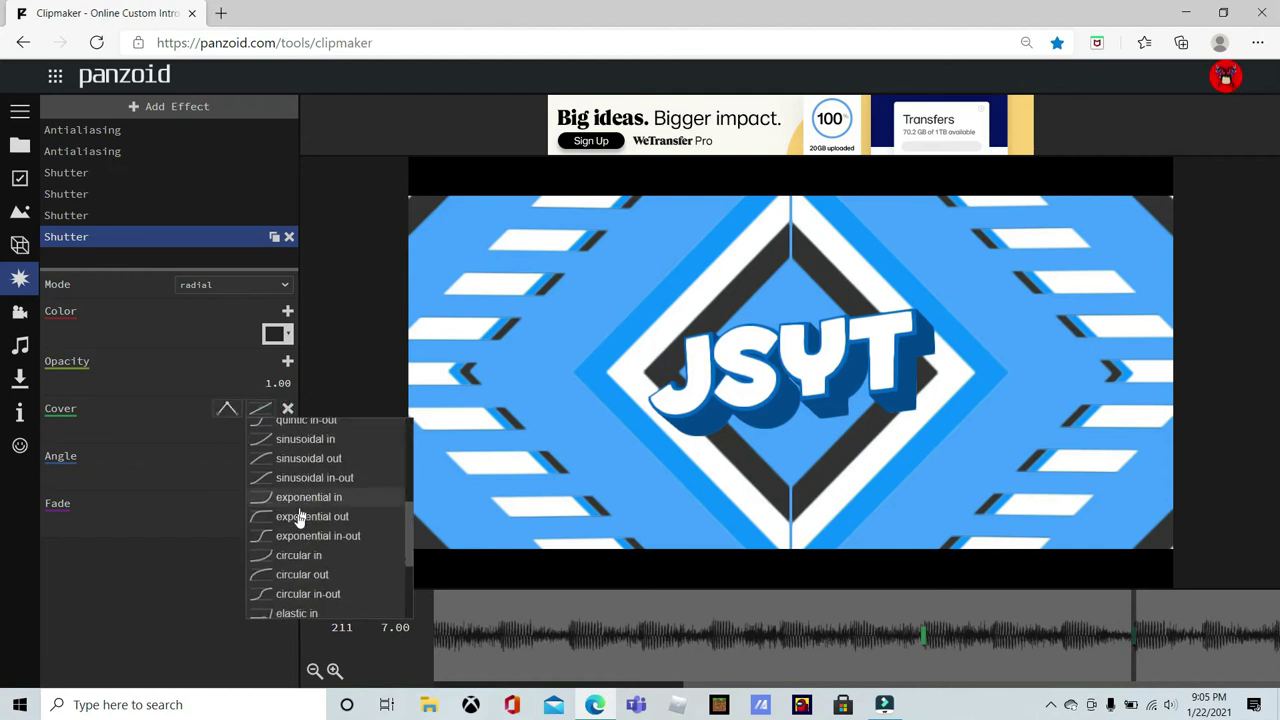
{"action": "scroll", "coordinate": [312, 525], "scroll_direction": "down", "scroll_amount": 1}
{"action": "left_click", "coordinate": [318, 486]}
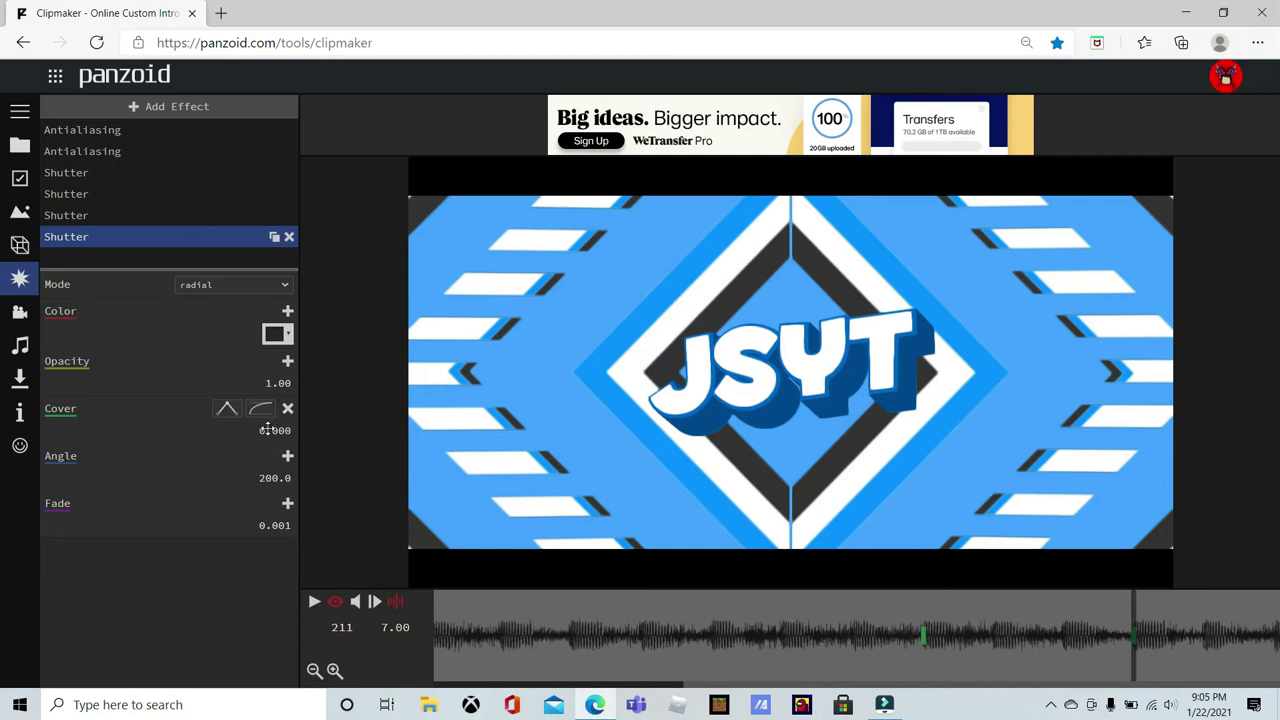
{"action": "left_click", "coordinate": [275, 430]}
{"action": "key", "text": "BackSpace"}
{"action": "key", "text": "Return"}
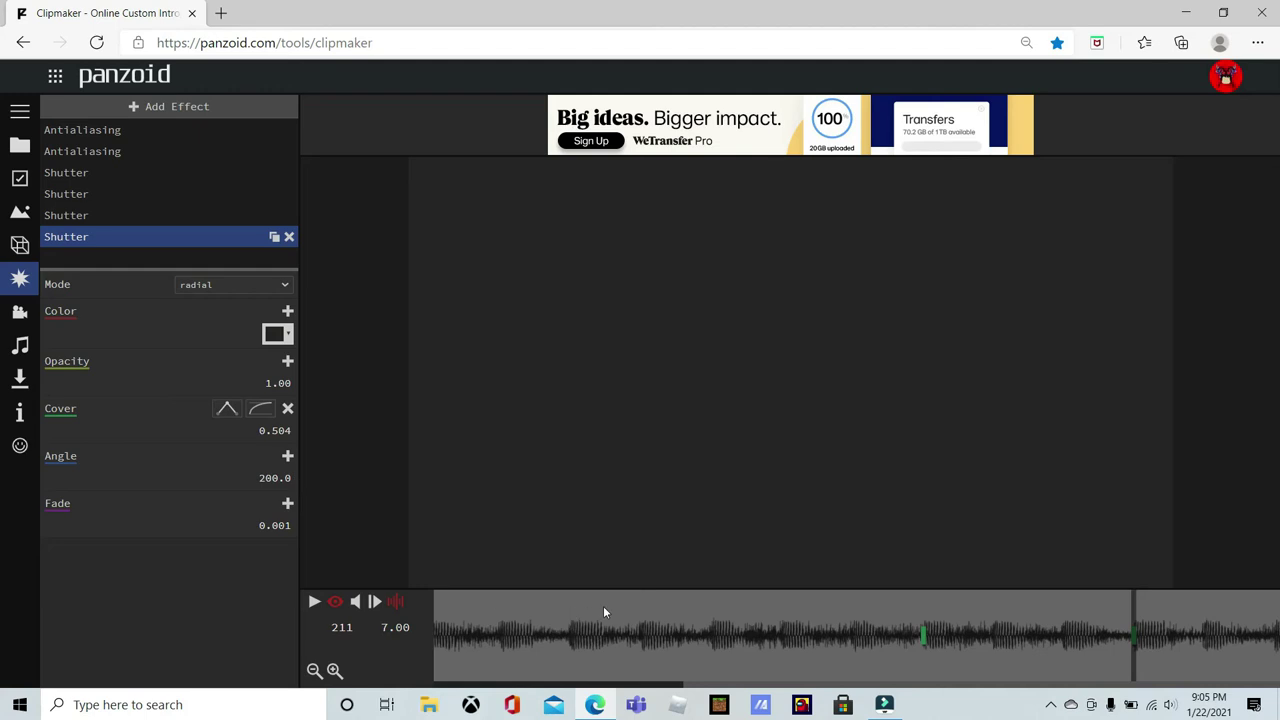
Recolor the radial Shutter black and preview its closing wipe.
{"action": "left_click", "coordinate": [277, 334]}
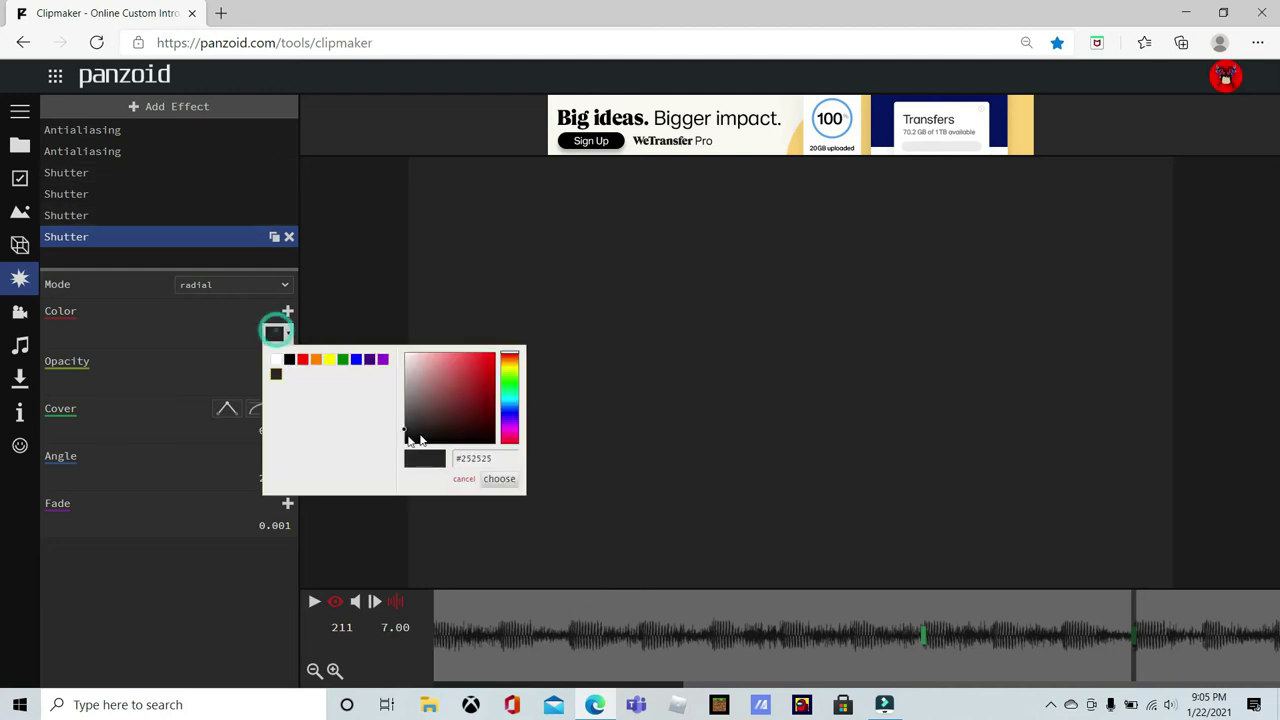
{"action": "left_click", "coordinate": [499, 479]}
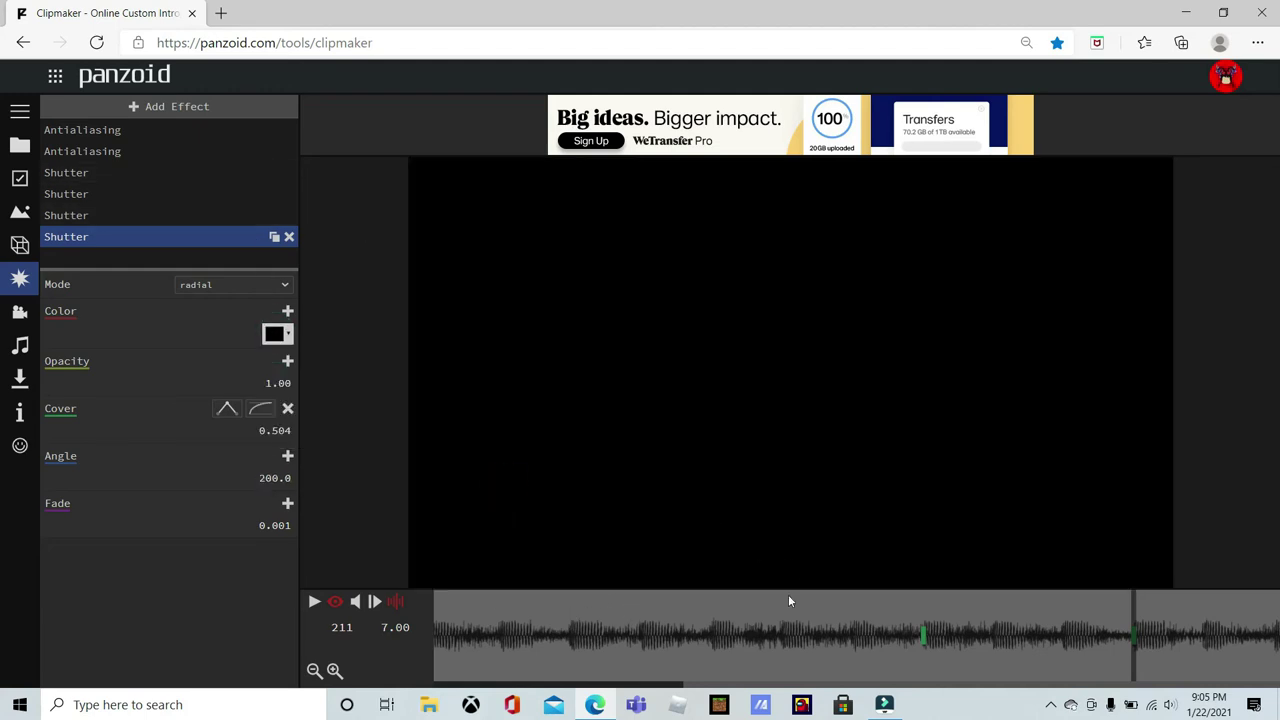
{"action": "left_click", "coordinate": [790, 600]}
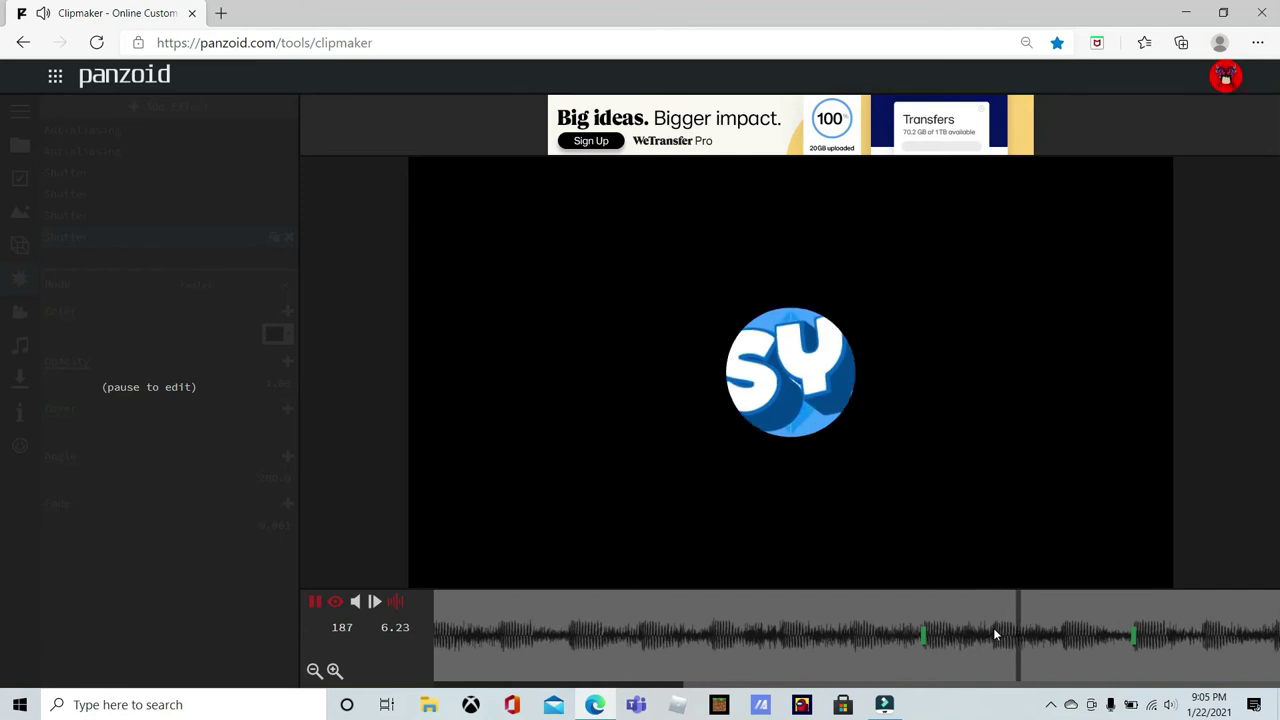
{"action": "key", "text": "space"}
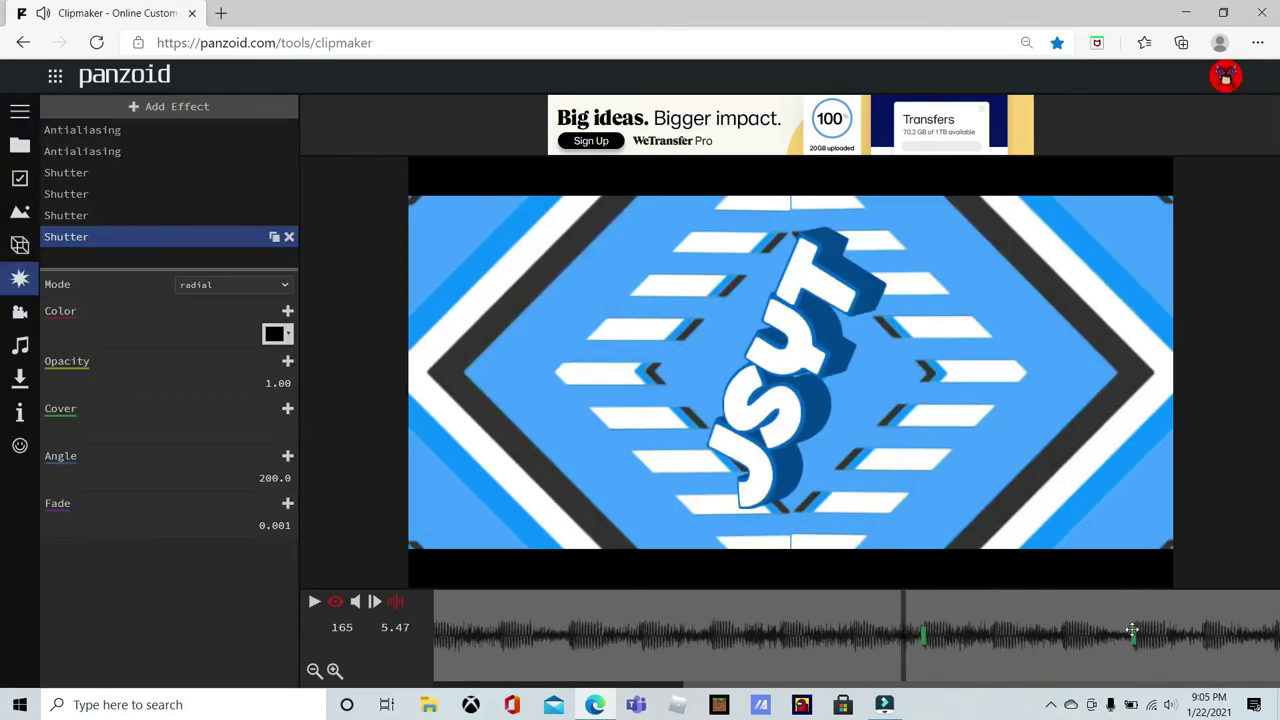
Shift the black radial Shutter's closing Cover keyframe earlier on the timeline and play the faster wipe.
{"action": "key", "text": "space"}
{"action": "key", "text": "space"}
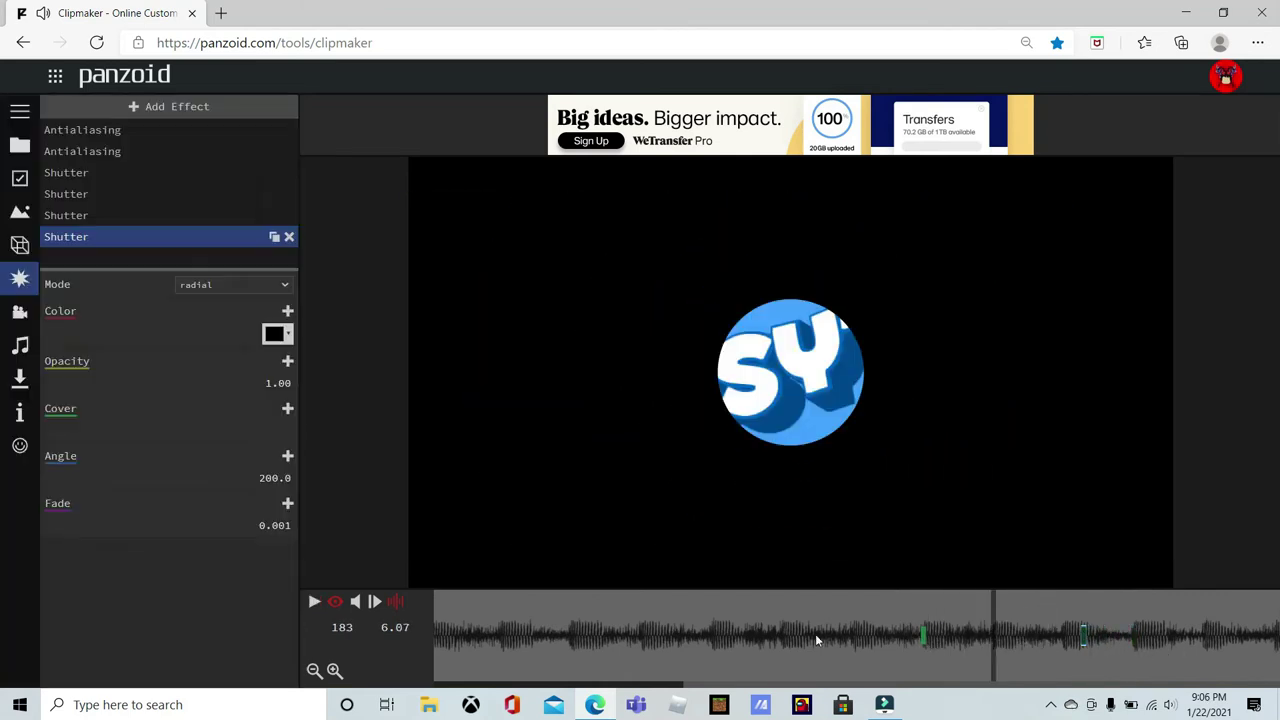
{"action": "left_click", "coordinate": [799, 636]}
Duplicate the black radial Shutter and recolor the upper one of the pair white.
{"action": "left_click", "coordinate": [274, 238]}
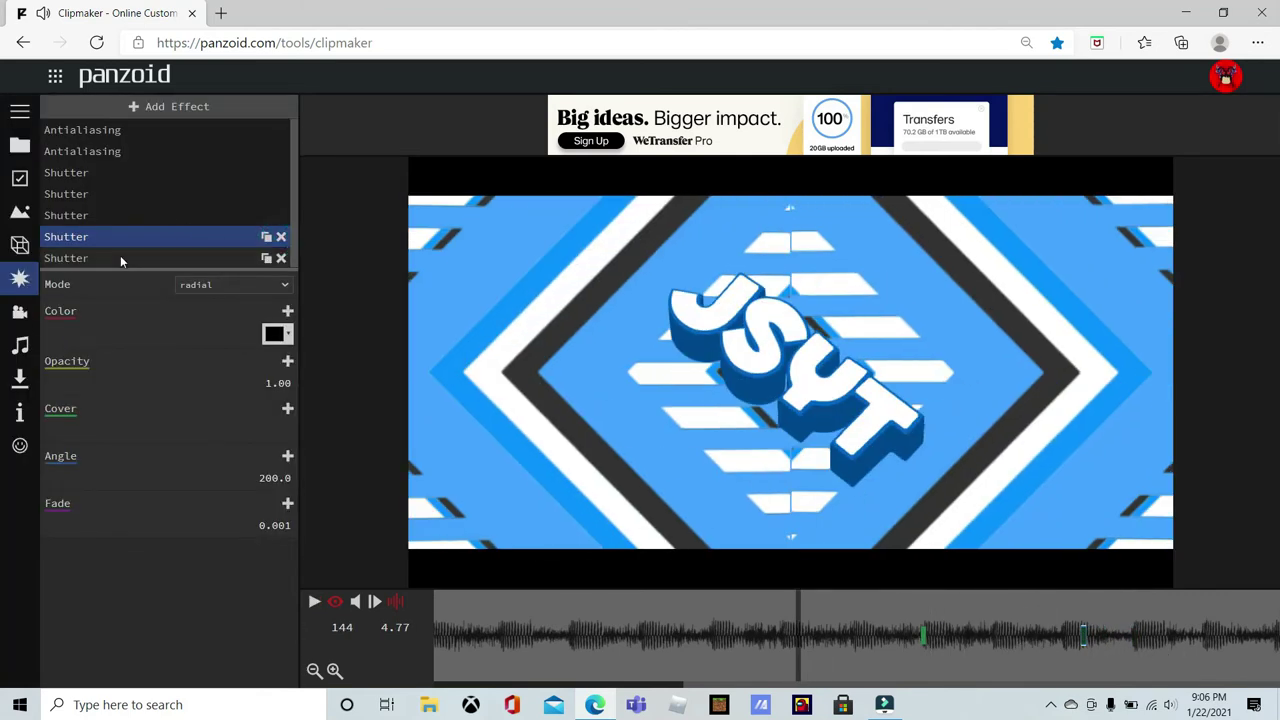
{"action": "left_click_drag", "start_coordinate": [160, 257], "coordinate": [116, 235]}
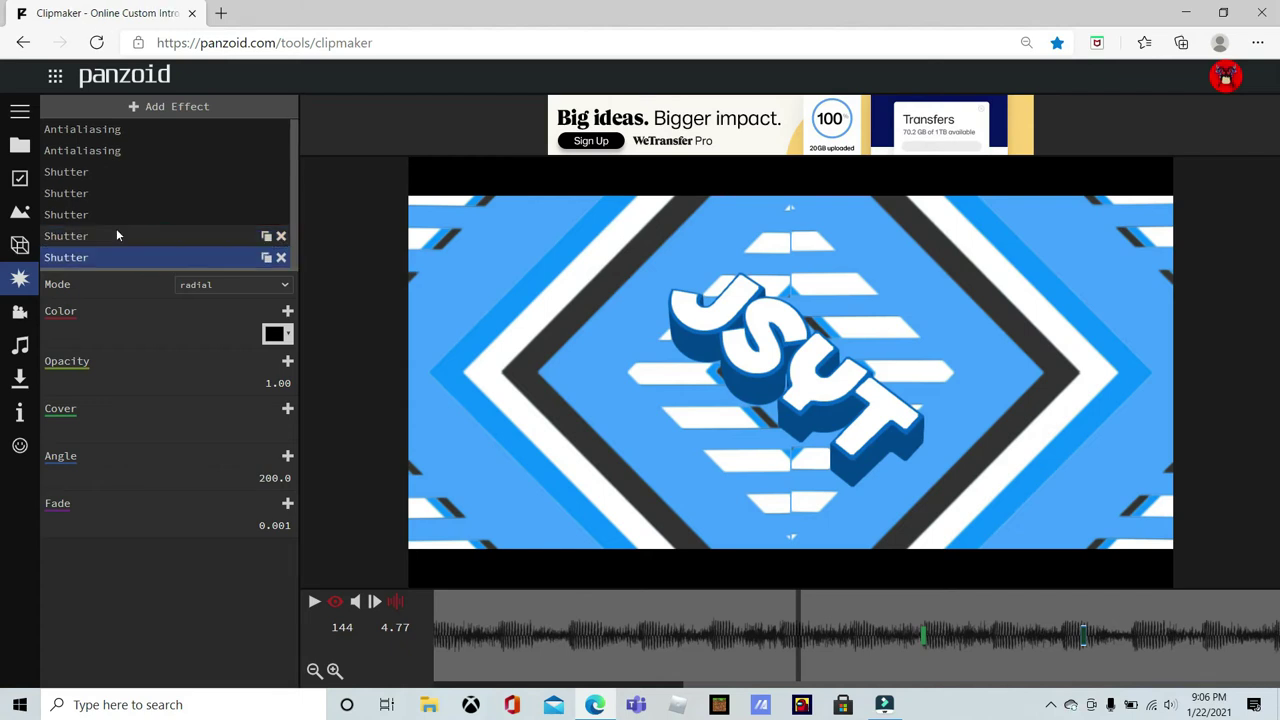
{"action": "left_click", "coordinate": [105, 236]}
{"action": "left_click", "coordinate": [277, 333]}
{"action": "left_click_drag", "start_coordinate": [406, 432], "coordinate": [405, 353]}
{"action": "left_click", "coordinate": [499, 478]}
Move the white radial Shutter's closing Cover keyframe earlier than the black one's and preview the layered wipe.
{"action": "left_click", "coordinate": [893, 630]}
{"action": "left_click_drag", "start_coordinate": [926, 627], "coordinate": [962, 631]}
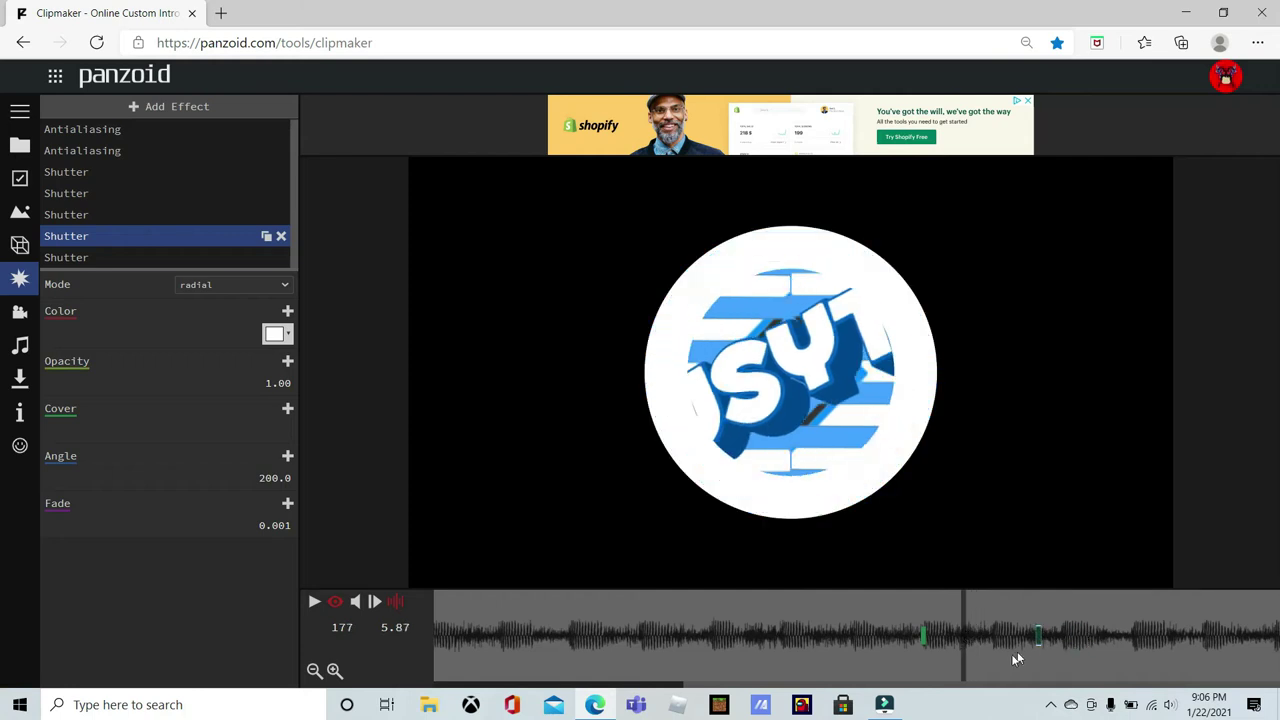
{"action": "left_click", "coordinate": [828, 640]}
{"action": "key", "text": "space"}
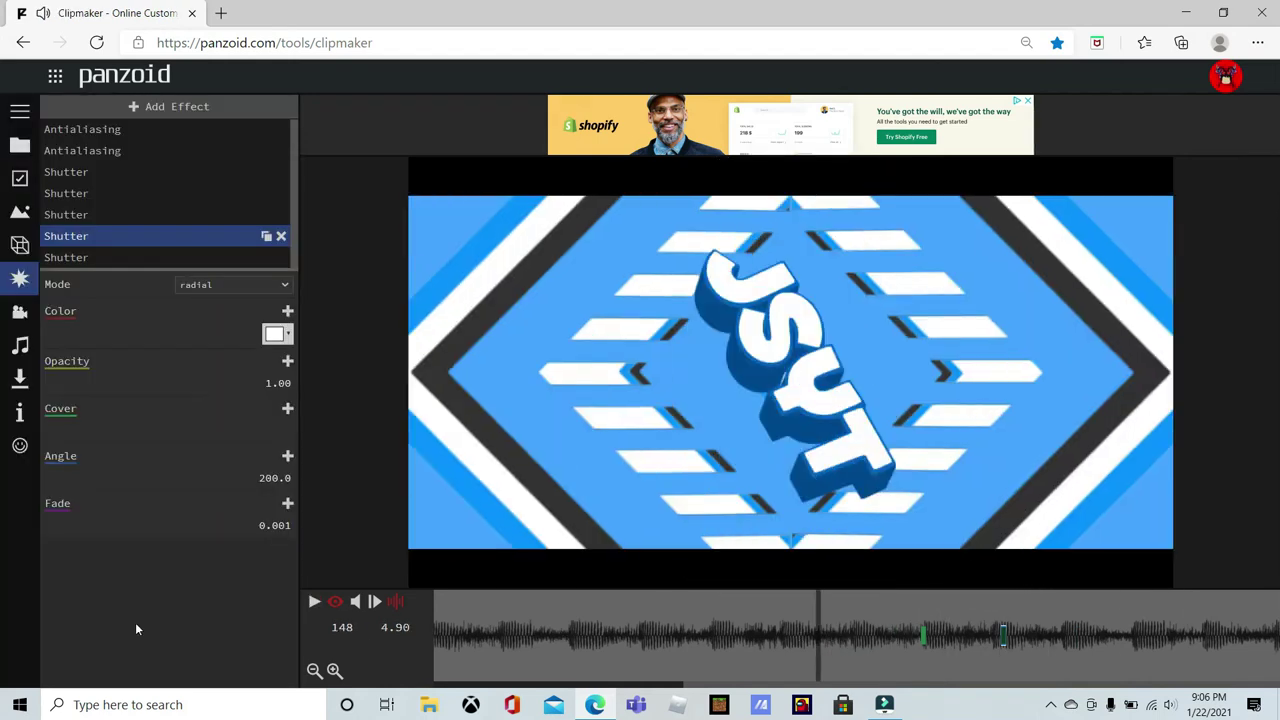
{"action": "key", "text": "space"}
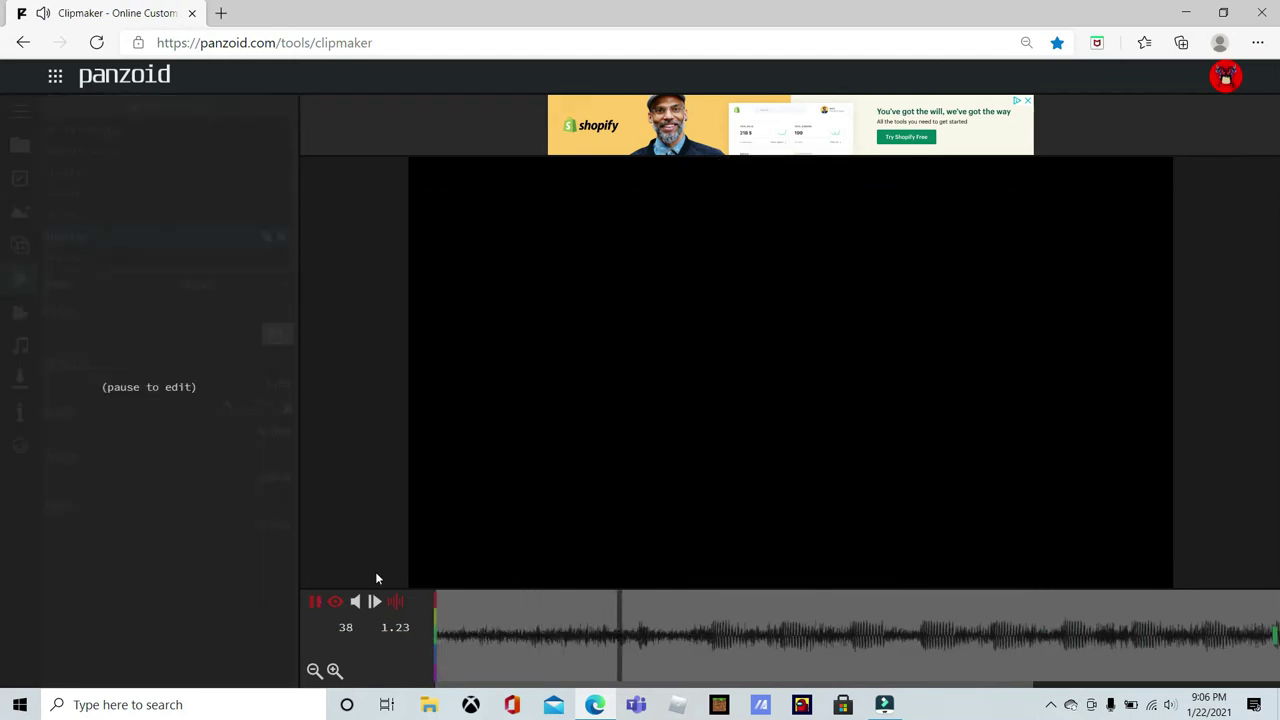
At frame 116, show the camera's advanced shake settings and set Shake mode x/y to move.
{"action": "left_click_drag", "start_coordinate": [925, 636], "coordinate": [1010, 643]}
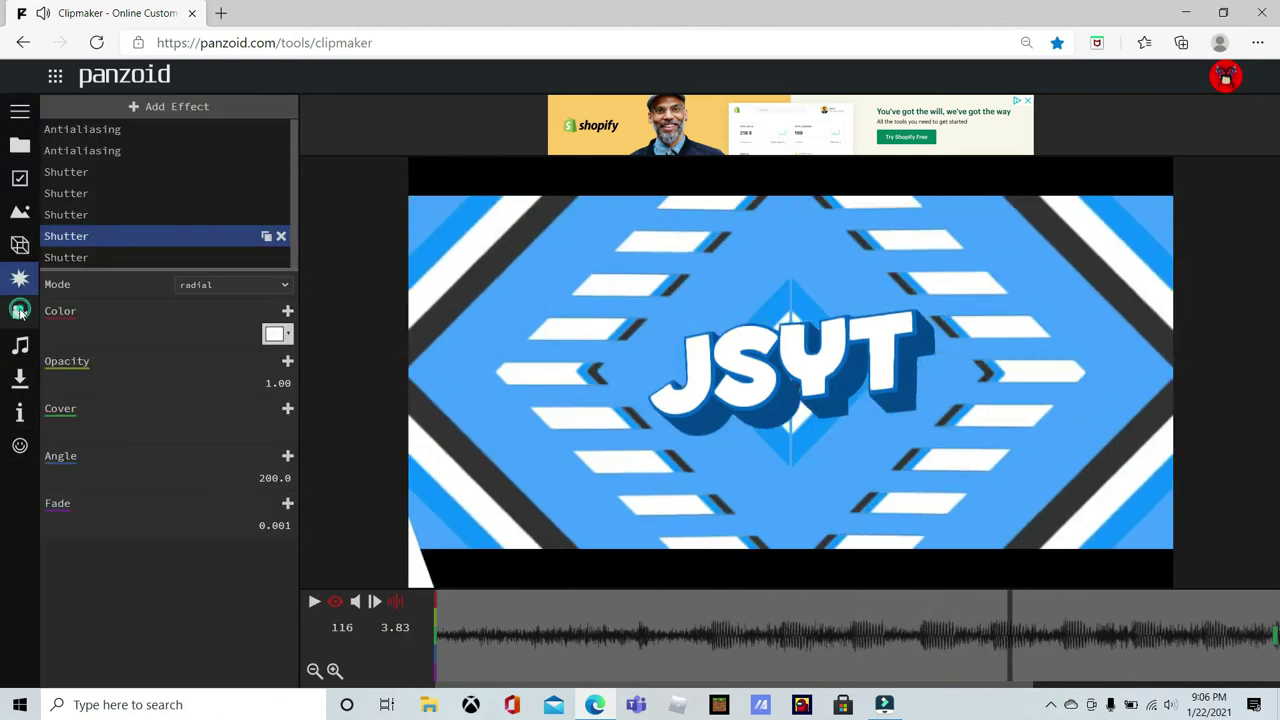
{"action": "left_click", "coordinate": [19, 311]}
{"action": "left_click", "coordinate": [286, 393]}
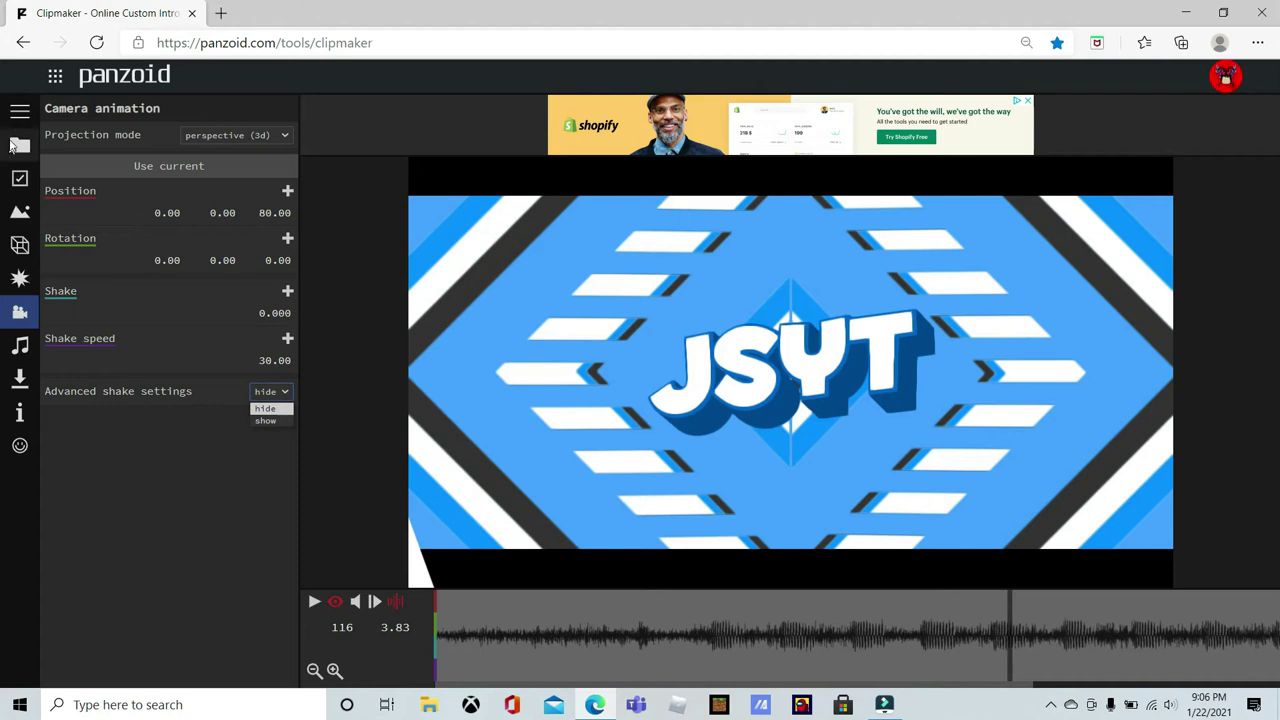
{"action": "left_click", "coordinate": [20, 116]}
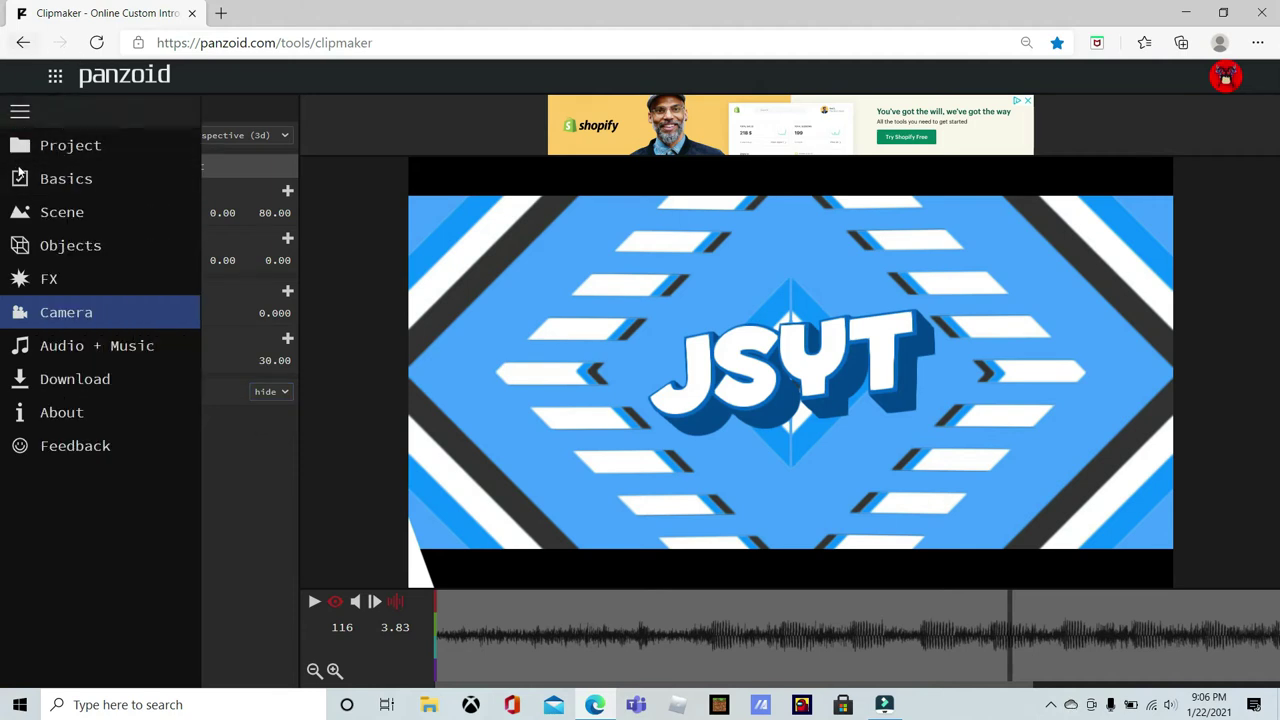
{"action": "left_click", "coordinate": [66, 312]}
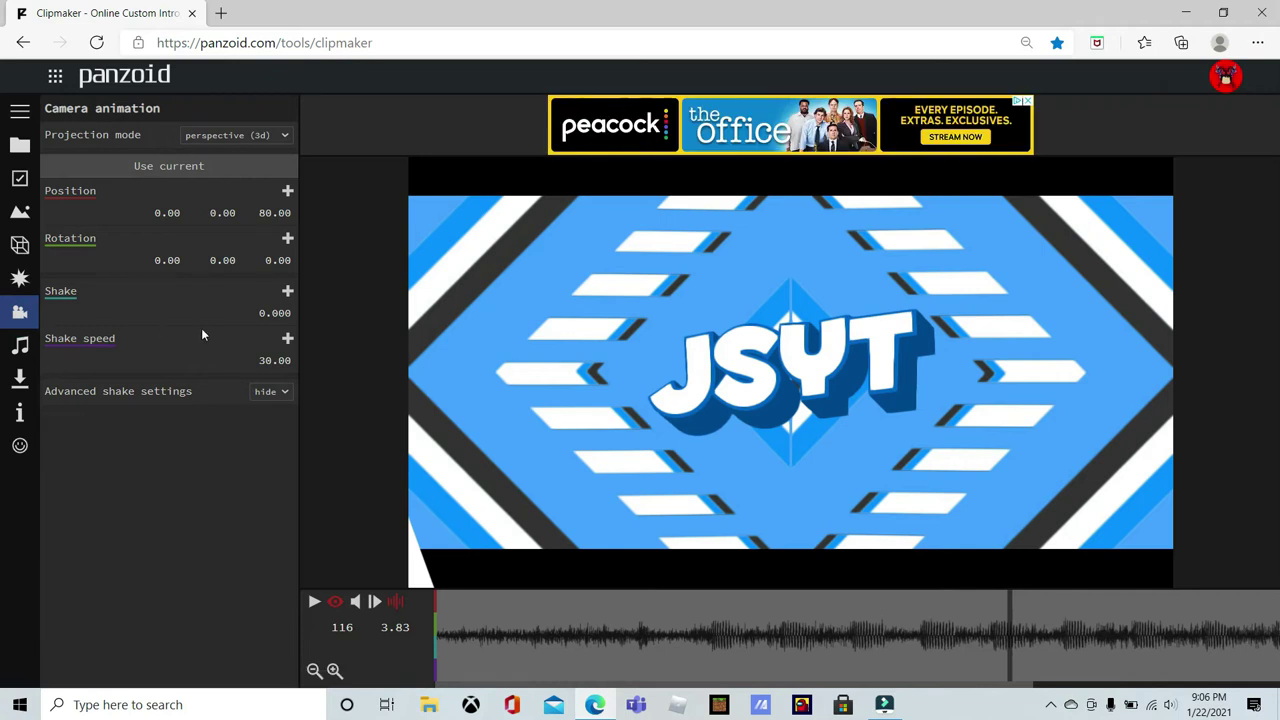
{"action": "left_click", "coordinate": [271, 391]}
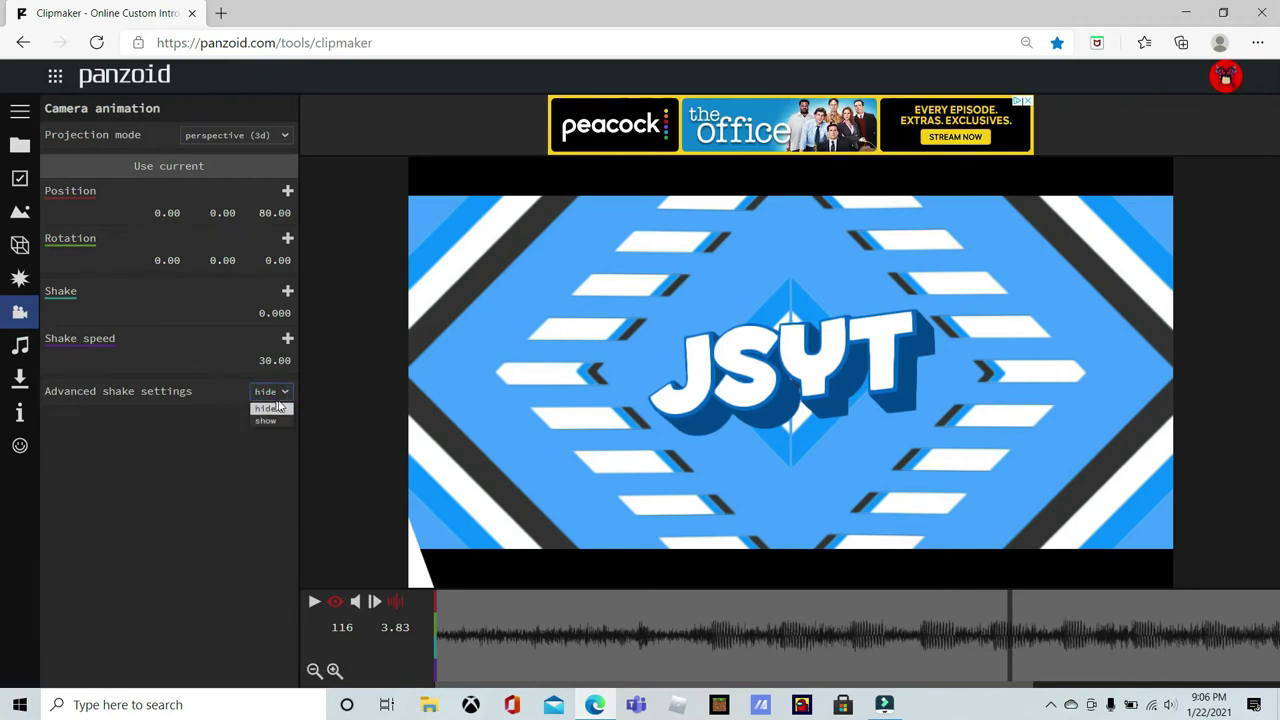
{"action": "left_click", "coordinate": [262, 420]}
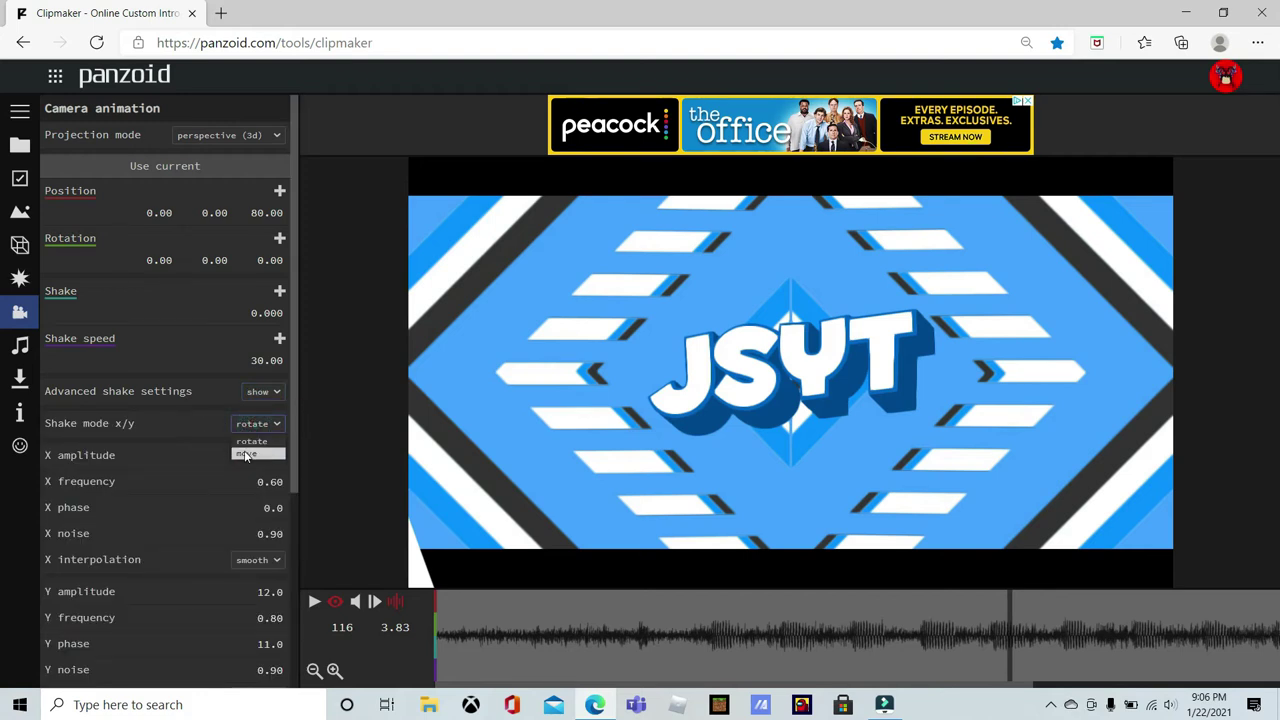
{"action": "left_click", "coordinate": [245, 455]}
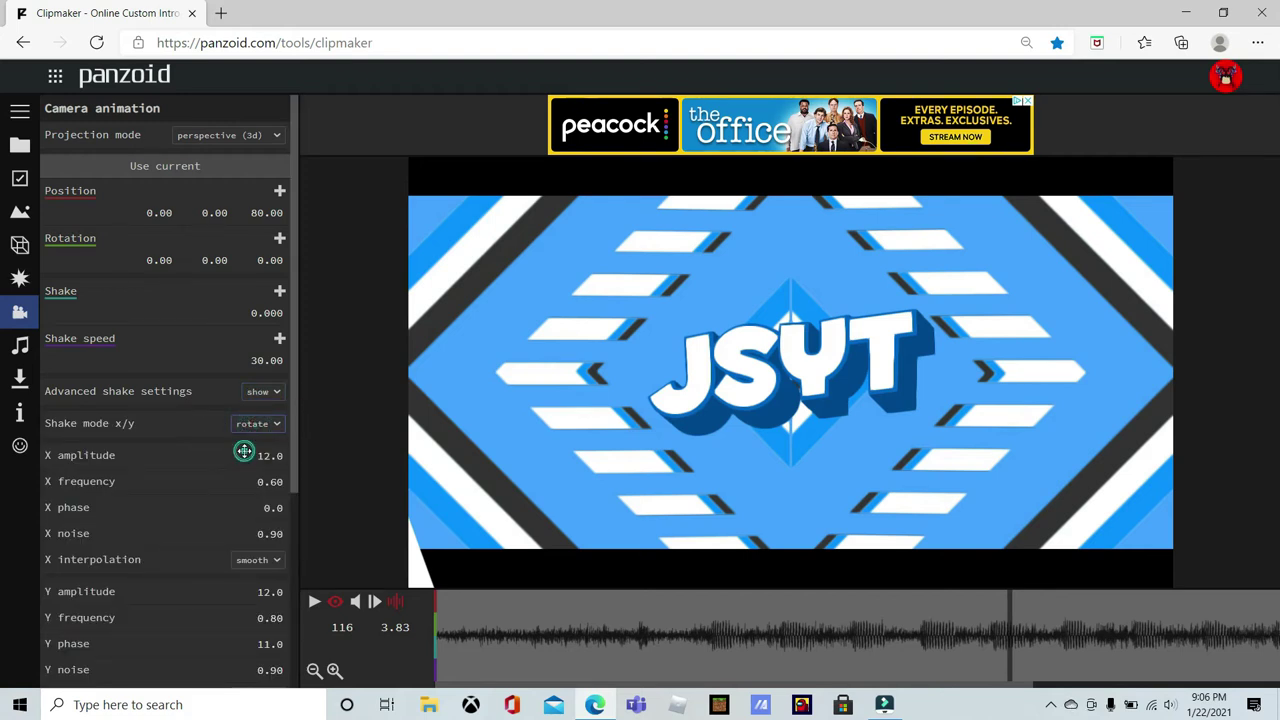
{"action": "scroll", "coordinate": [245, 449], "scroll_direction": "down", "scroll_amount": 1}
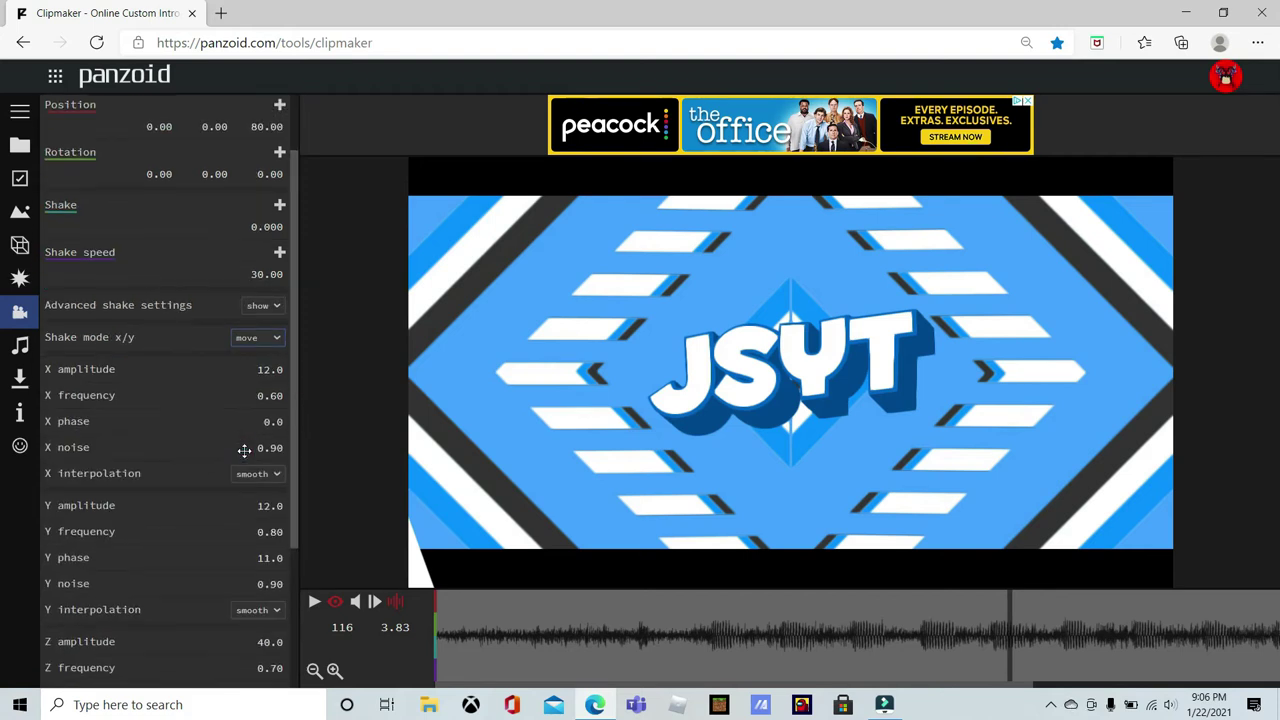
Set the camera shake's X amplitude to 100, X frequency to 1 and X noise to 0.
{"action": "left_click", "coordinate": [266, 364]}
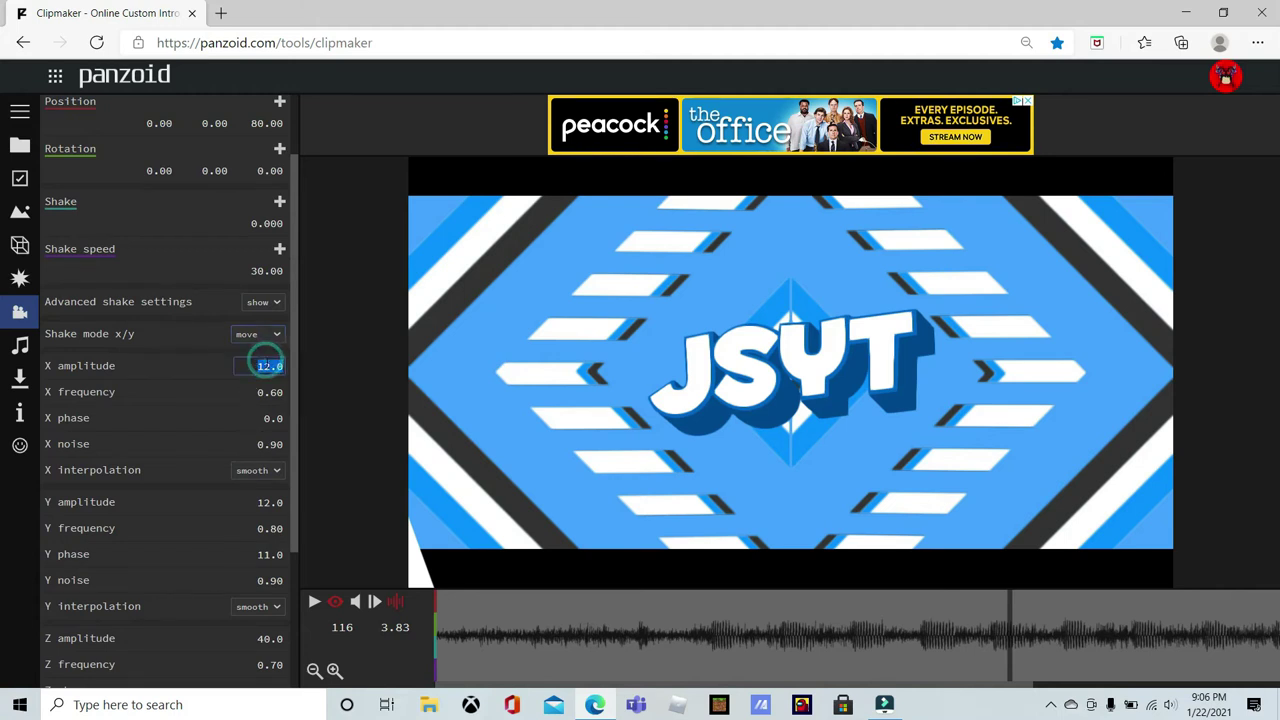
{"action": "key", "text": "BackSpace"}
{"action": "type", "text": "100"}
{"action": "key", "text": "Return"}
{"action": "left_click", "coordinate": [272, 396]}
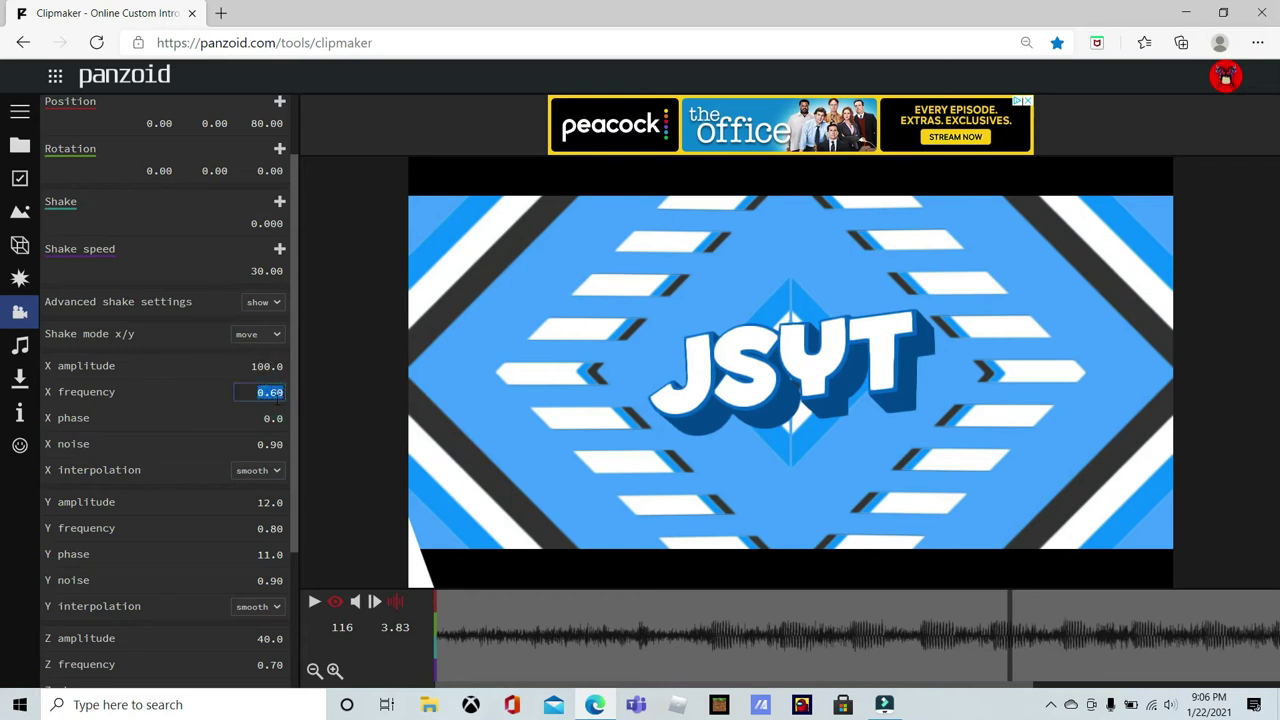
{"action": "type", "text": "1"}
{"action": "key", "text": "Return"}
{"action": "left_click", "coordinate": [270, 443]}
{"action": "type", "text": "0"}
{"action": "key", "text": "Return"}
Set the camera shake's Y amplitude to 150, Y frequency to 1.5, and Y phase and Y noise to 0.
{"action": "left_click", "coordinate": [270, 502]}
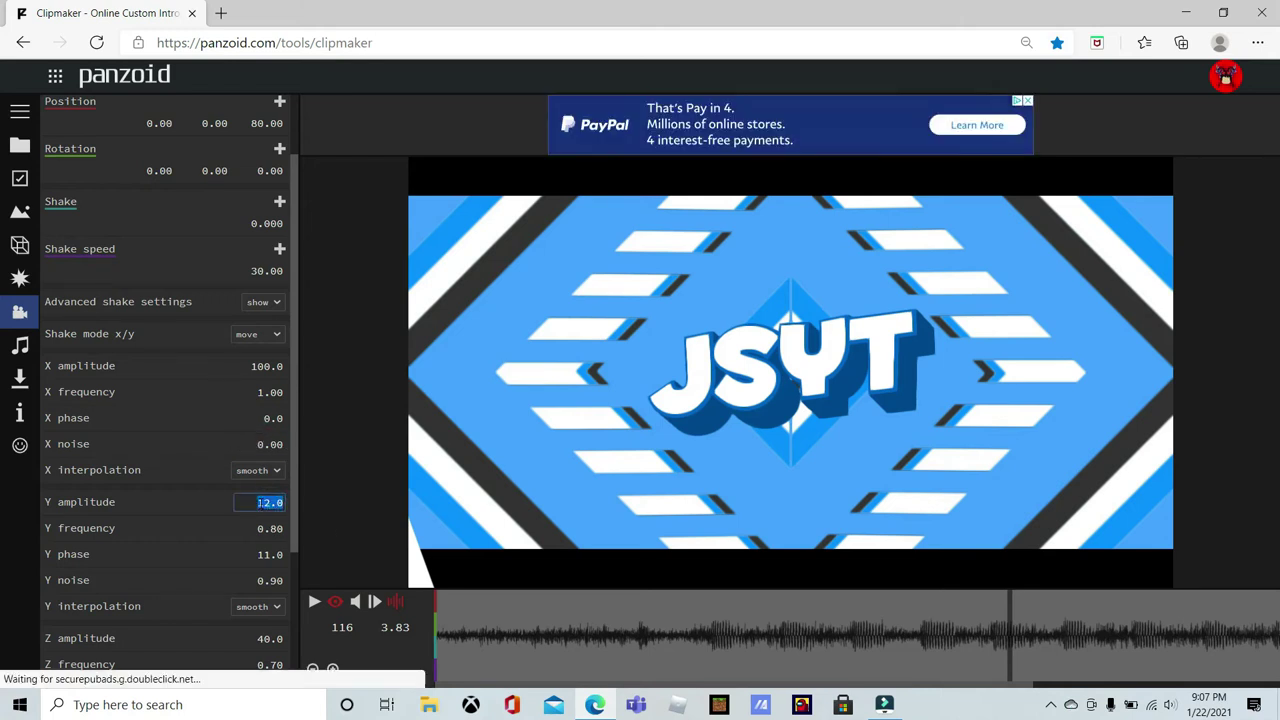
{"action": "type", "text": "150"}
{"action": "key", "text": "Return"}
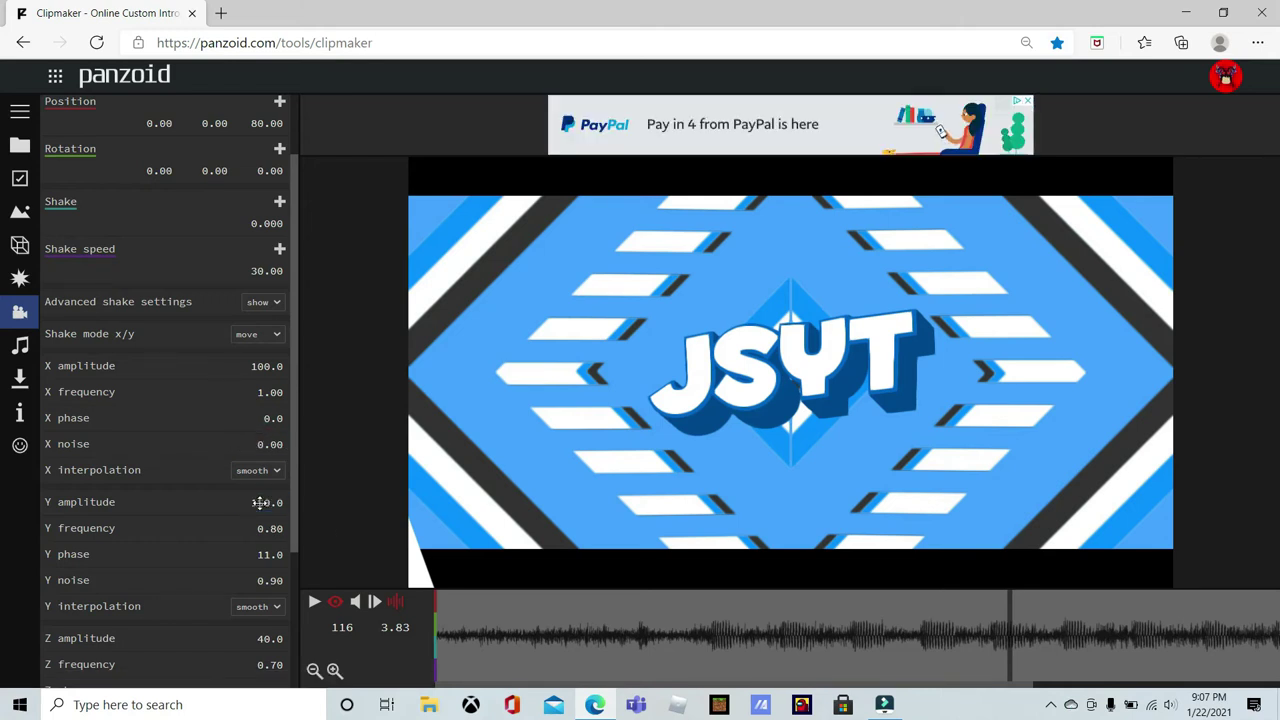
{"action": "left_click", "coordinate": [270, 526]}
{"action": "type", "text": "1.5"}
{"action": "key", "text": "Return"}
{"action": "left_click", "coordinate": [266, 554]}
{"action": "type", "text": "0"}
{"action": "key", "text": "Return"}
{"action": "left_click", "coordinate": [252, 580]}
{"action": "type", "text": "0"}
{"action": "key", "text": "Return"}
Set the camera shake's Z amplitude to 700, and its Z frequency, Z phase and Z noise to 0.
{"action": "scroll", "coordinate": [252, 580], "scroll_direction": "down", "scroll_amount": 2}
{"action": "left_click", "coordinate": [258, 464]}
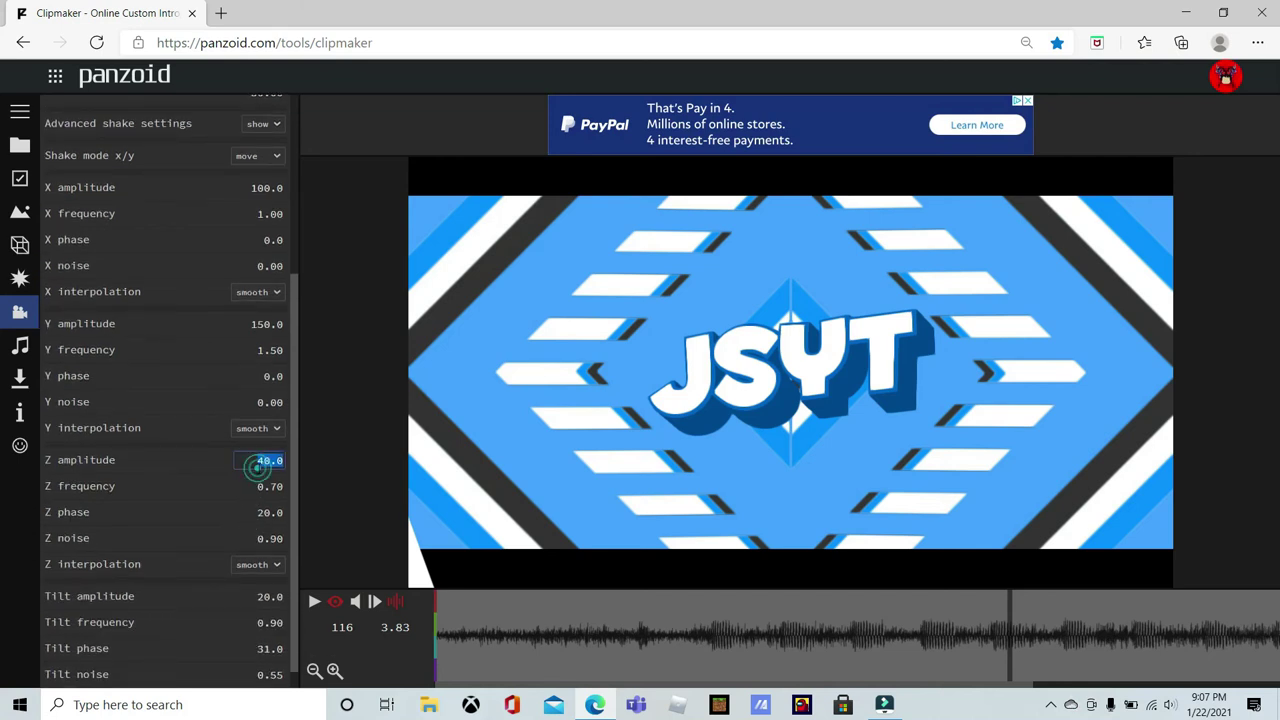
{"action": "key", "text": "BackSpace"}
{"action": "key", "text": "Return"}
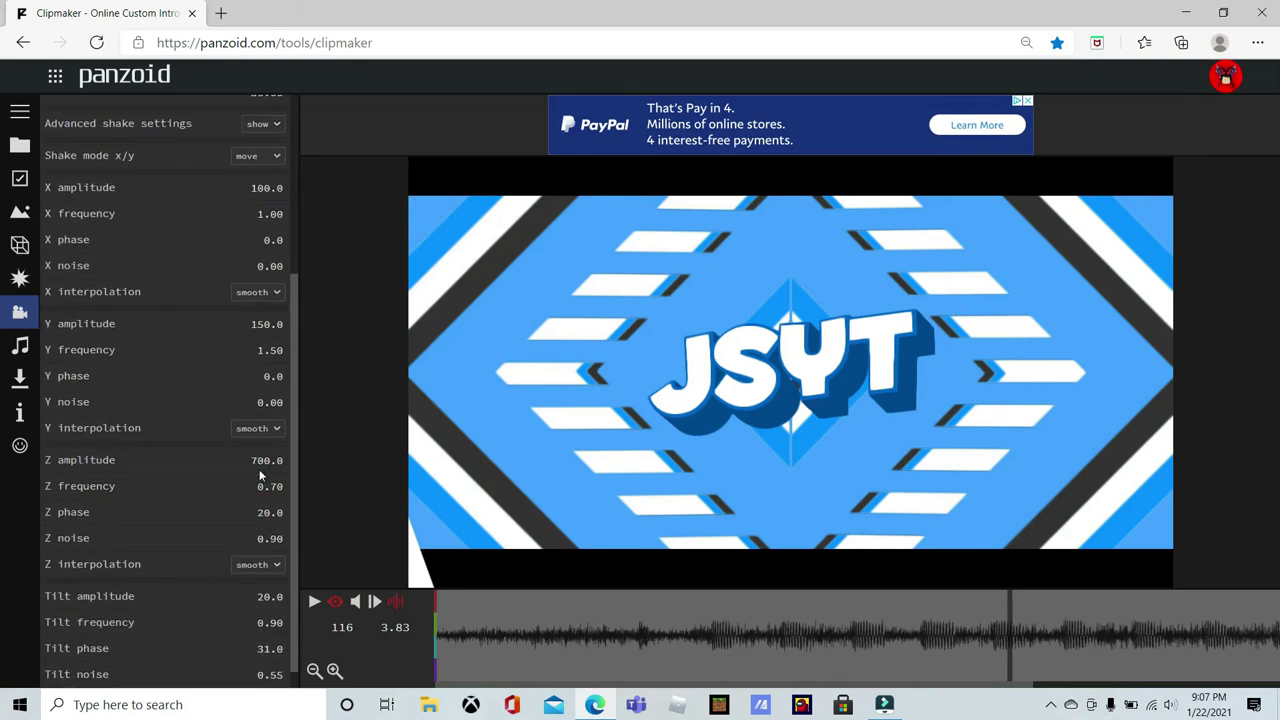
{"action": "left_click", "coordinate": [260, 483]}
{"action": "type", "text": "0"}
{"action": "key", "text": "Return"}
{"action": "left_click", "coordinate": [270, 512]}
{"action": "type", "text": "0"}
{"action": "left_click", "coordinate": [250, 538]}
{"action": "scroll", "coordinate": [248, 482], "scroll_direction": "down", "scroll_amount": 1}
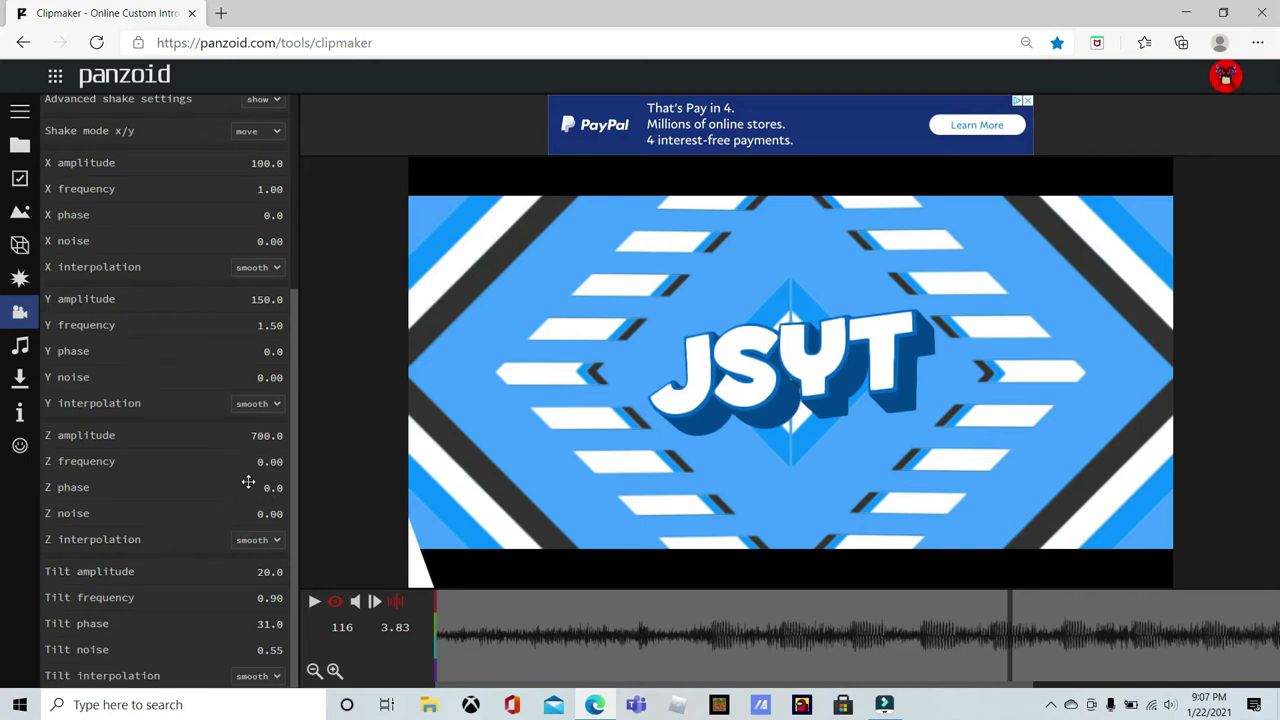
Set the shake's Tilt amplitude to 35, Tilt frequency to 1.5 and Tilt phase to 12.5, and clear the Tilt noise value.
{"action": "left_click", "coordinate": [256, 572]}
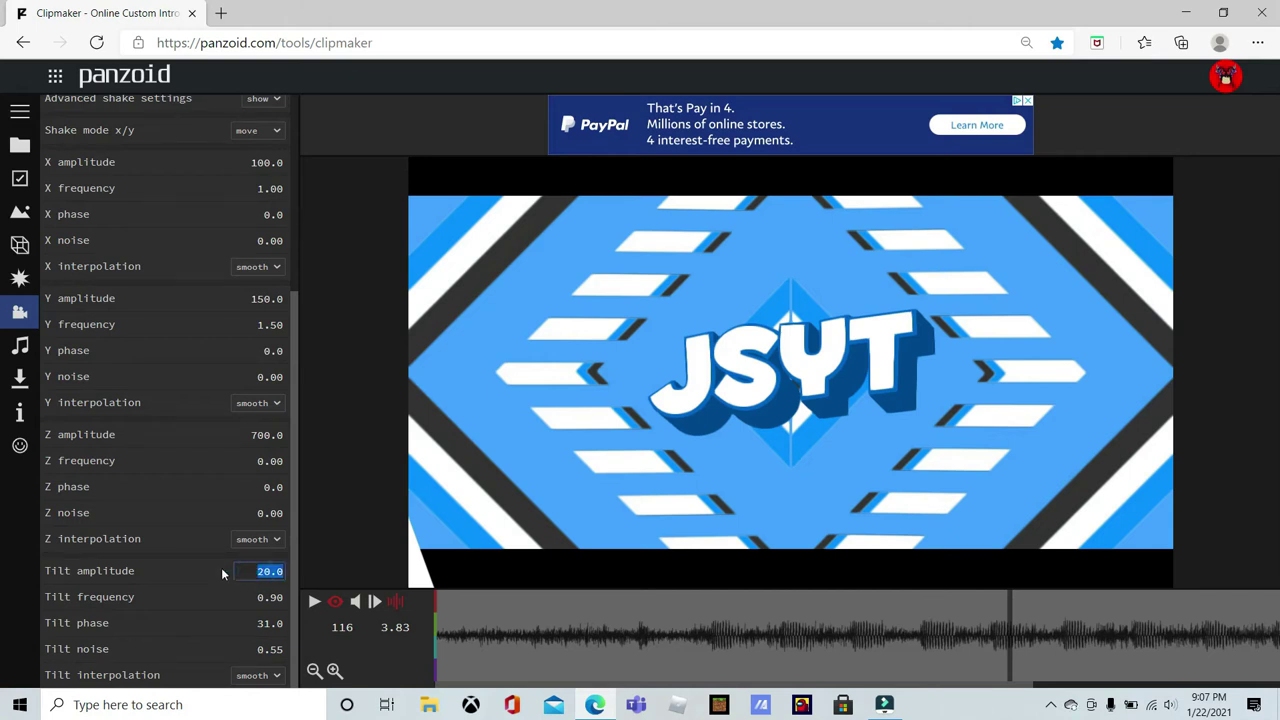
{"action": "key", "text": "BackSpace"}
{"action": "type", "text": "35"}
{"action": "key", "text": "Return"}
{"action": "left_click", "coordinate": [272, 598]}
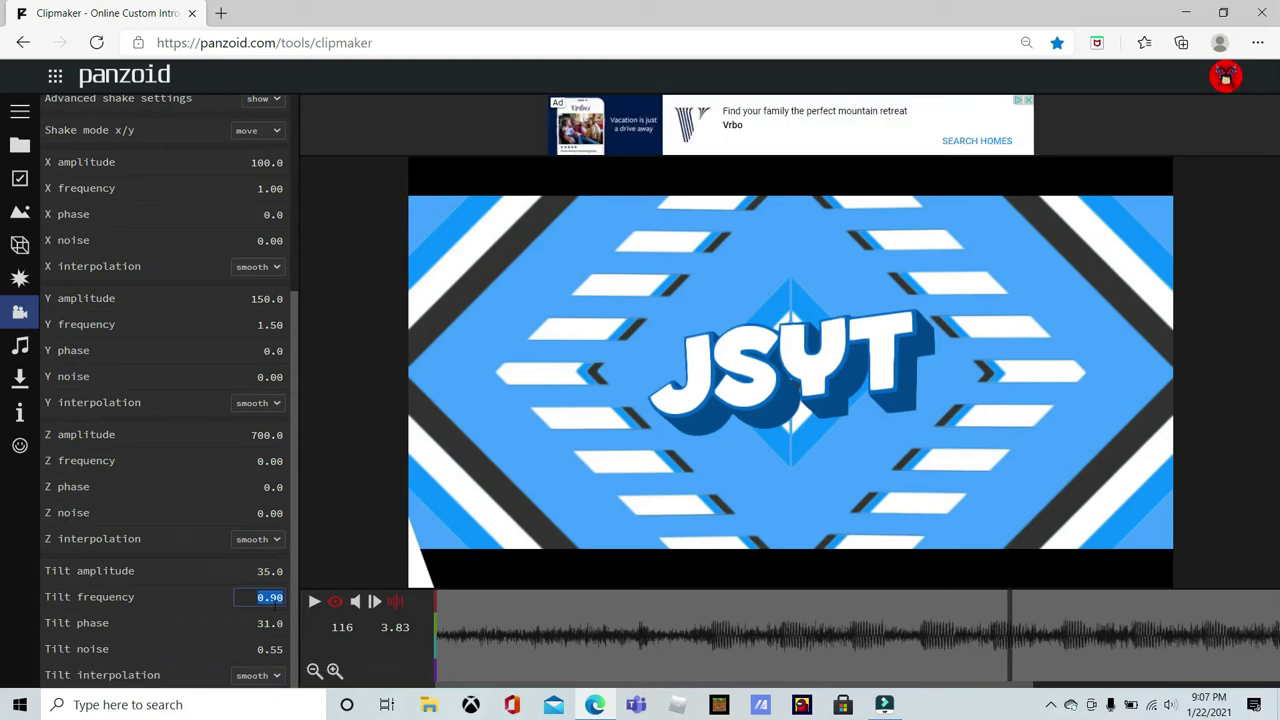
{"action": "key", "text": "BackSpace"}
{"action": "left_click", "coordinate": [266, 625]}
{"action": "key", "text": "BackSpace"}
{"action": "type", "text": "12.5"}
{"action": "key", "text": "Return"}
{"action": "left_click", "coordinate": [270, 649]}
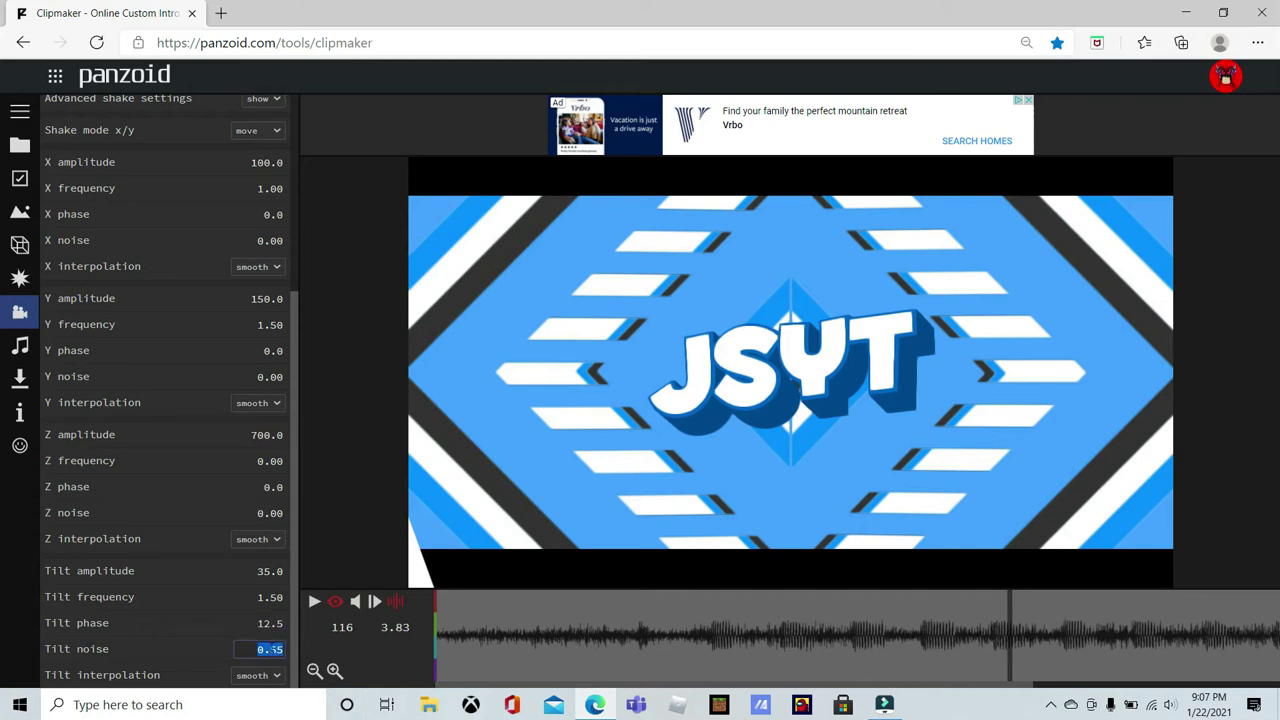
{"action": "key", "text": "BackSpace"}
{"action": "scroll", "coordinate": [240, 459], "scroll_direction": "up", "scroll_amount": 3}
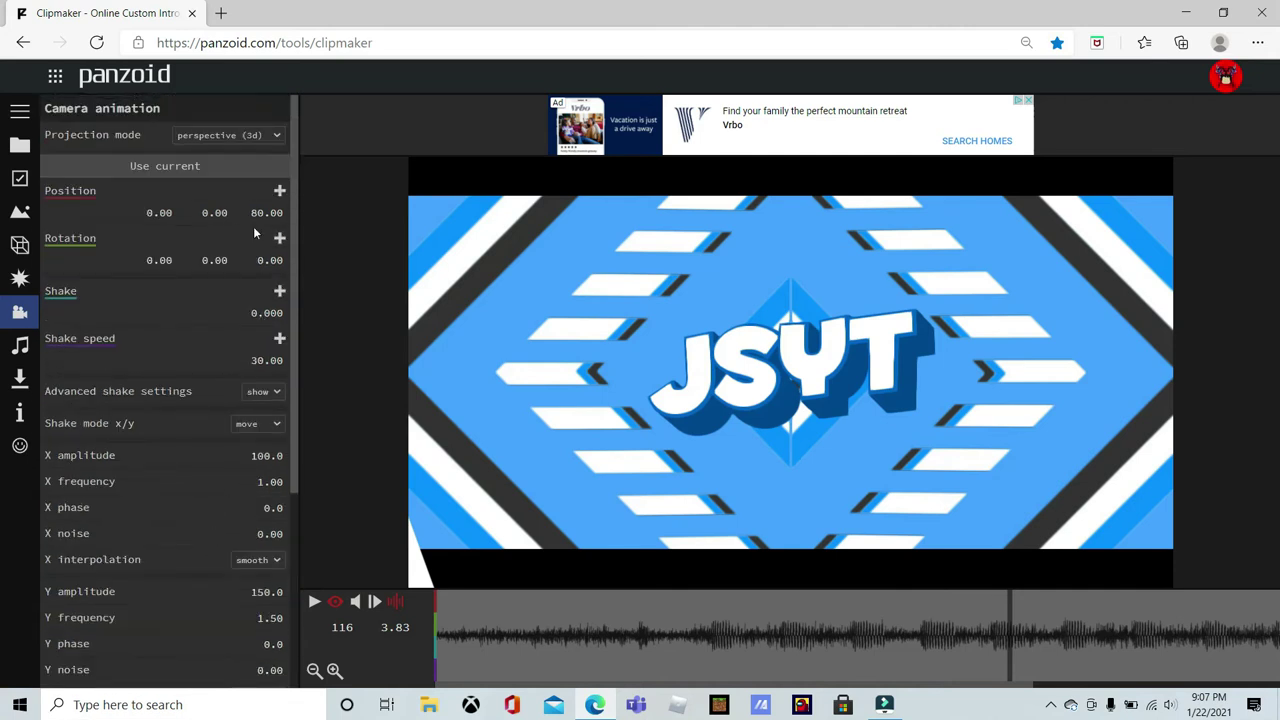
Set the camera's Shake value to 0.020 and preview the animation.
{"action": "left_click", "coordinate": [245, 315]}
{"action": "type", "text": ".020"}
{"action": "key", "text": "Return"}
{"action": "key", "text": "space"}
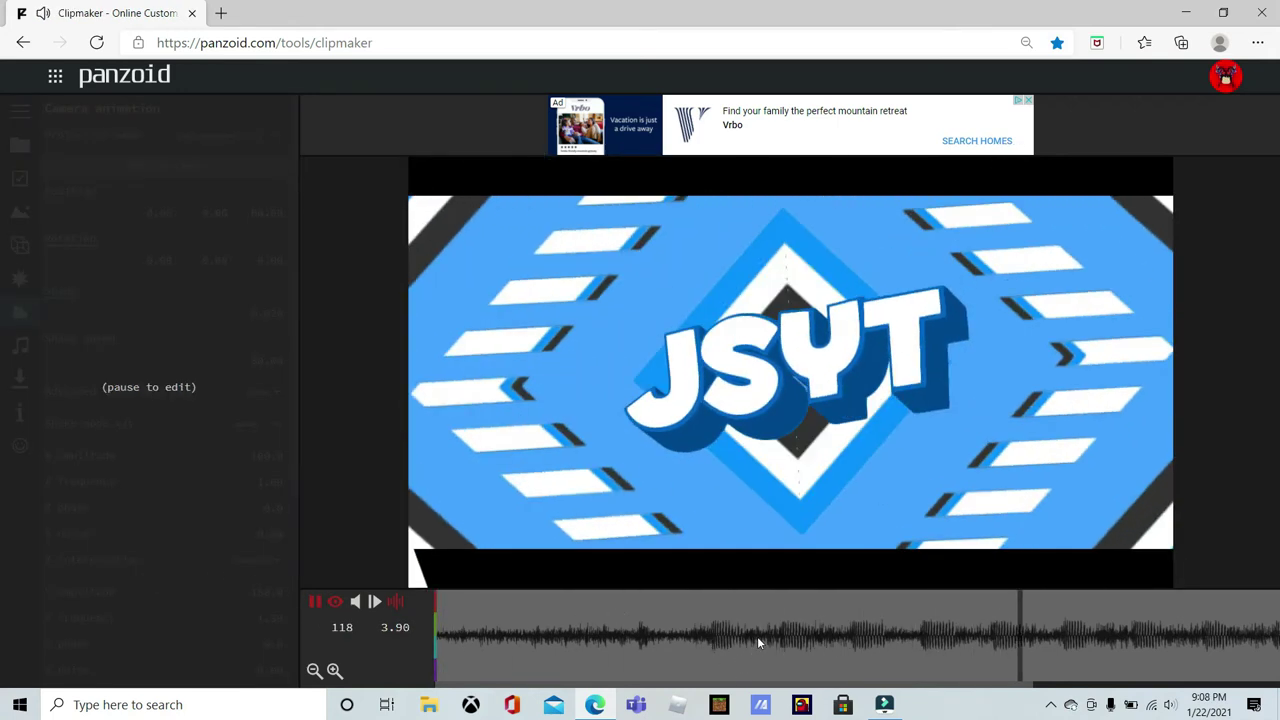
{"action": "key", "text": "space"}
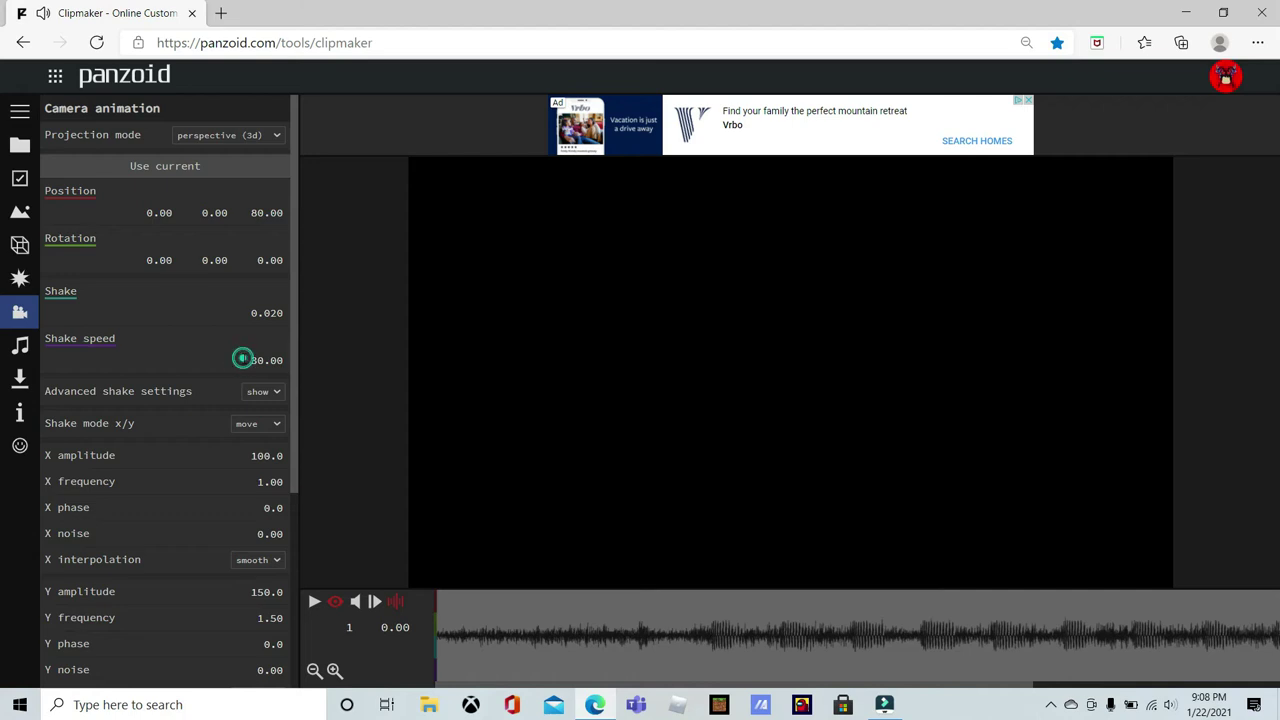
Set the camera's Shake speed to 4.5 and play the animation to check the motion.
{"action": "left_click", "coordinate": [242, 358]}
{"action": "key", "text": "BackSpace"}
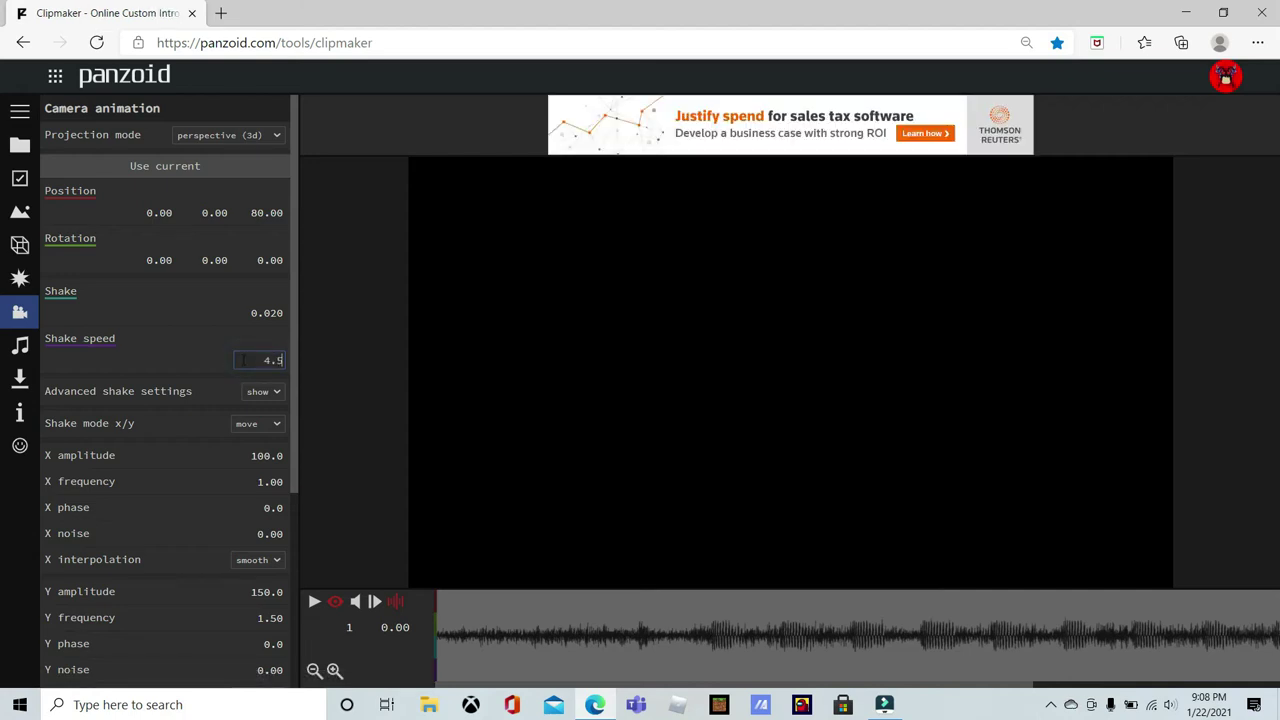
{"action": "key", "text": "space"}
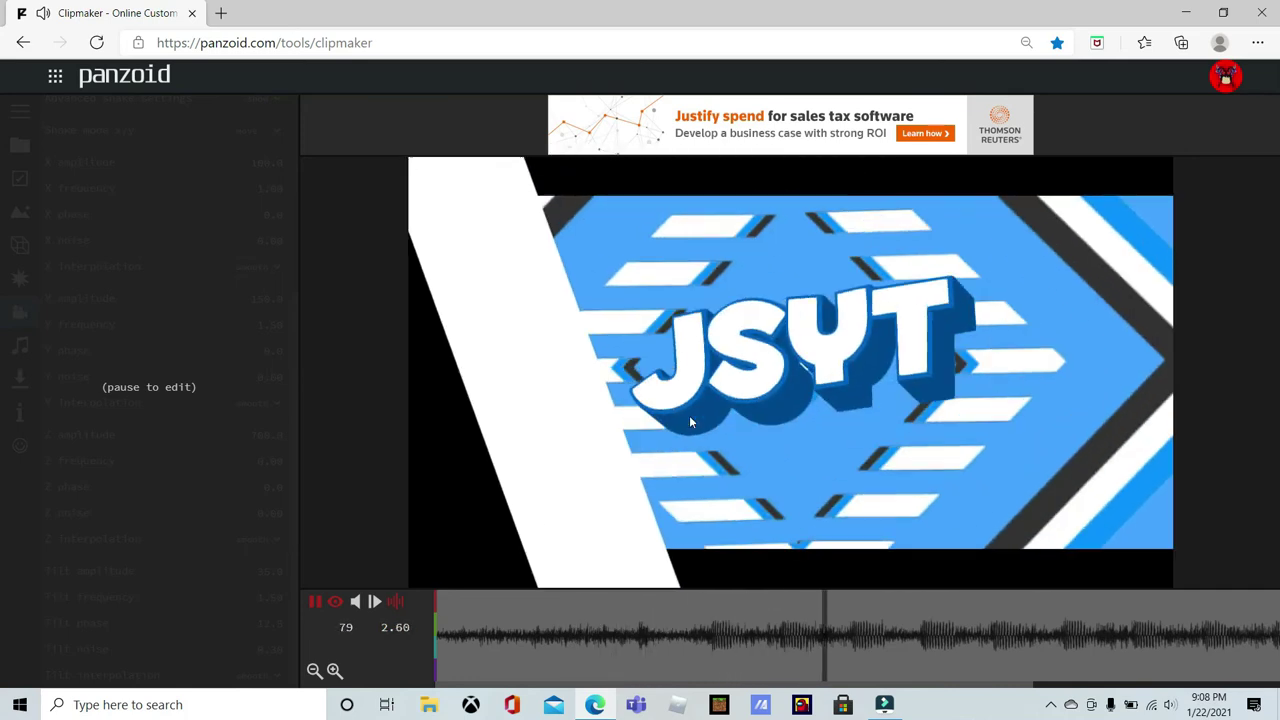
{"action": "key", "text": "space"}
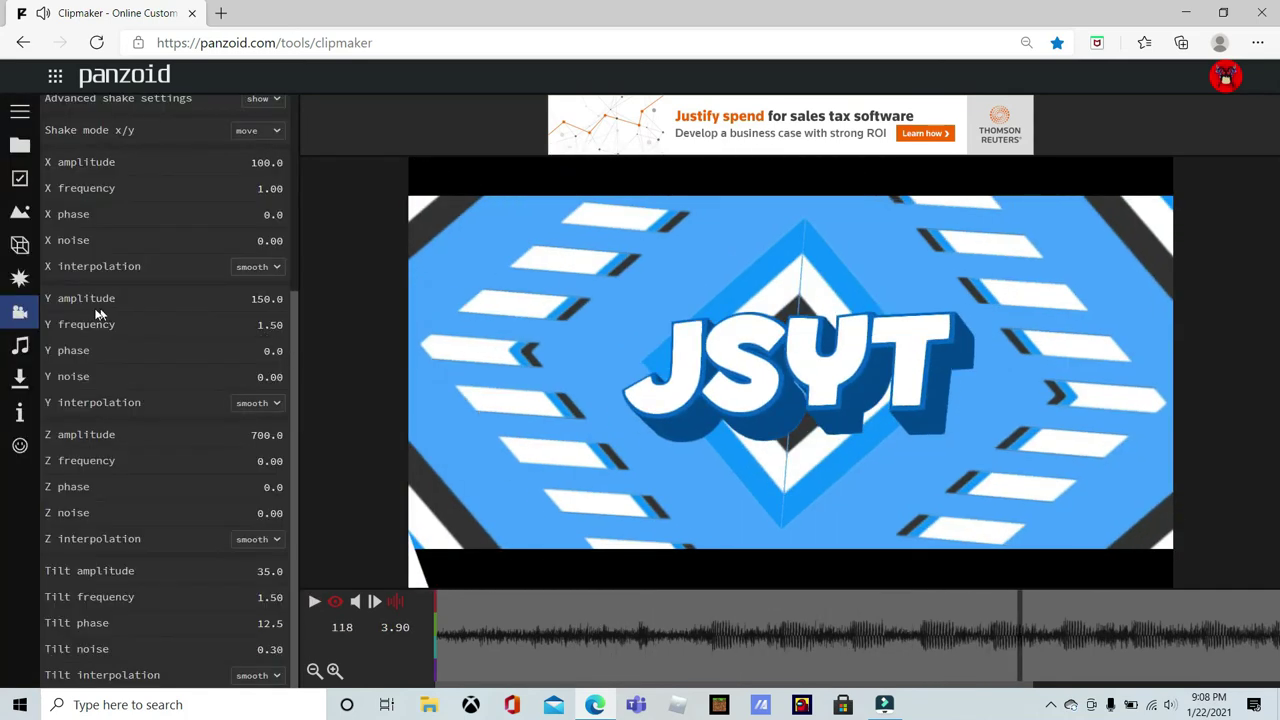
Set the camera's Shake speed to 5 and replay the intro around the linear shutter transition.
{"action": "scroll", "coordinate": [244, 341], "scroll_direction": "up", "scroll_amount": 3}
{"action": "left_click", "coordinate": [259, 355]}
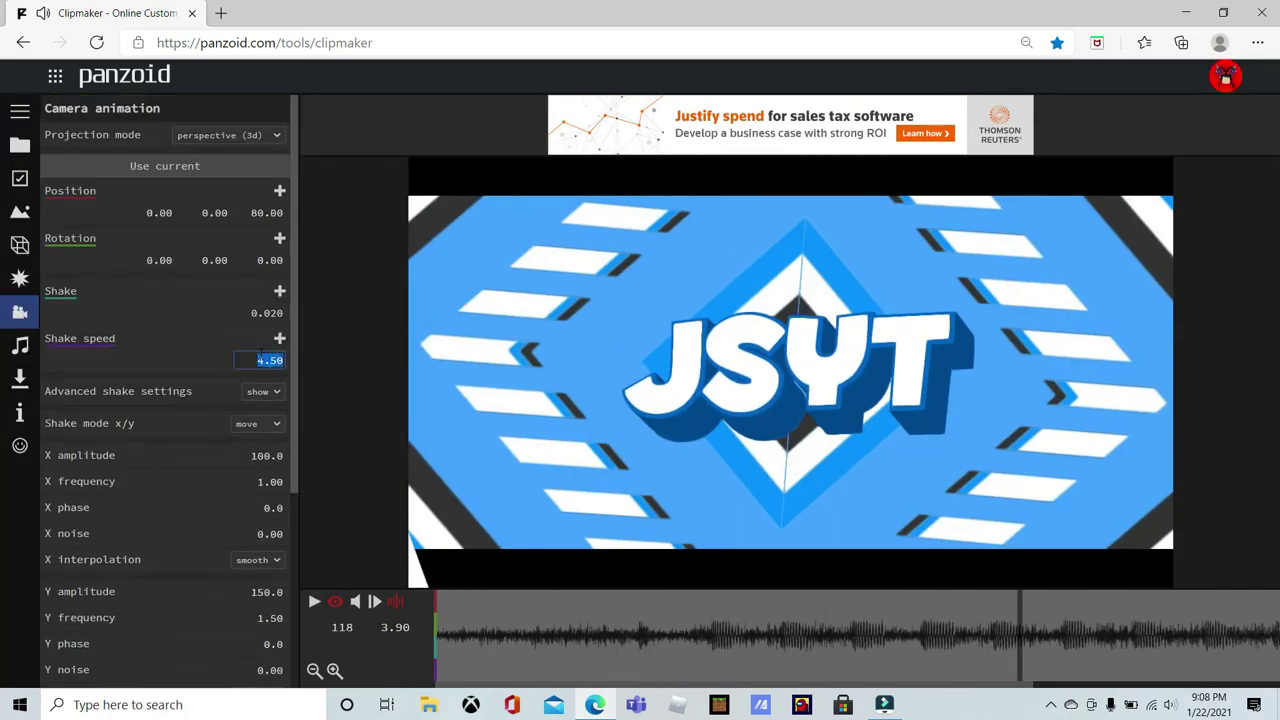
{"action": "key", "text": "Return"}
{"action": "left_click", "coordinate": [314, 601]}
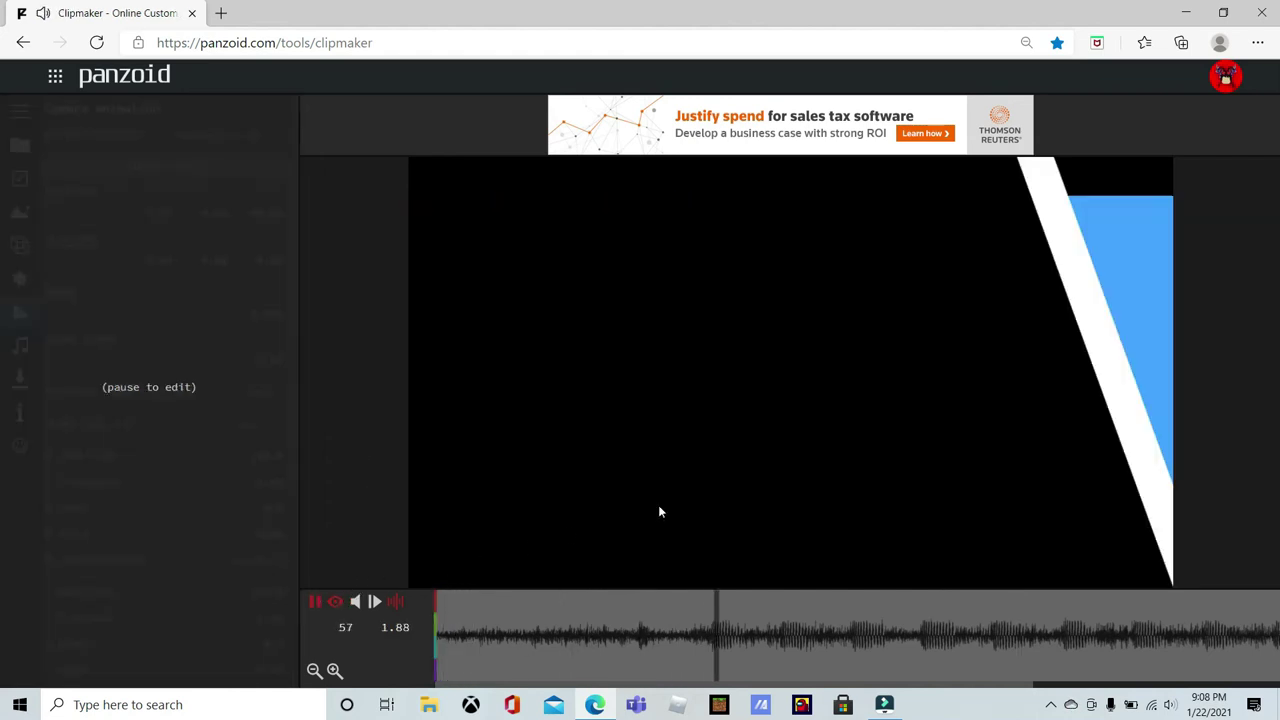
{"action": "key", "text": "space"}
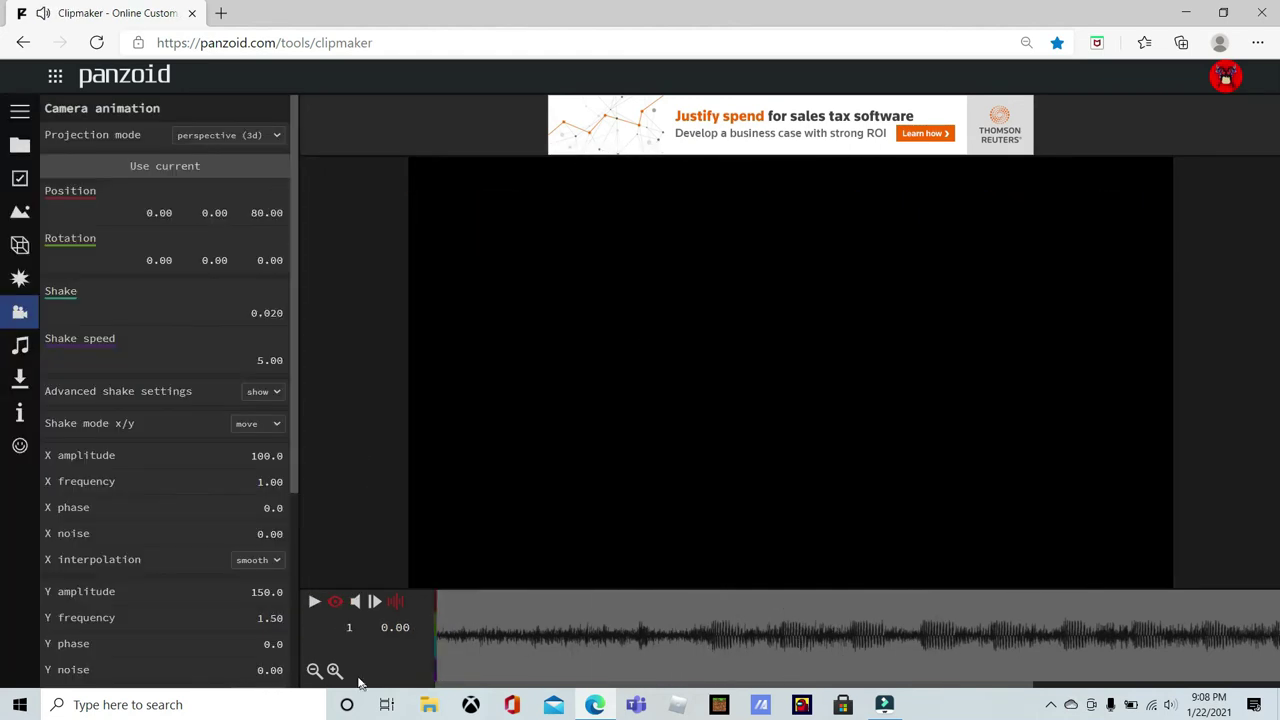
{"action": "key", "text": "space"}
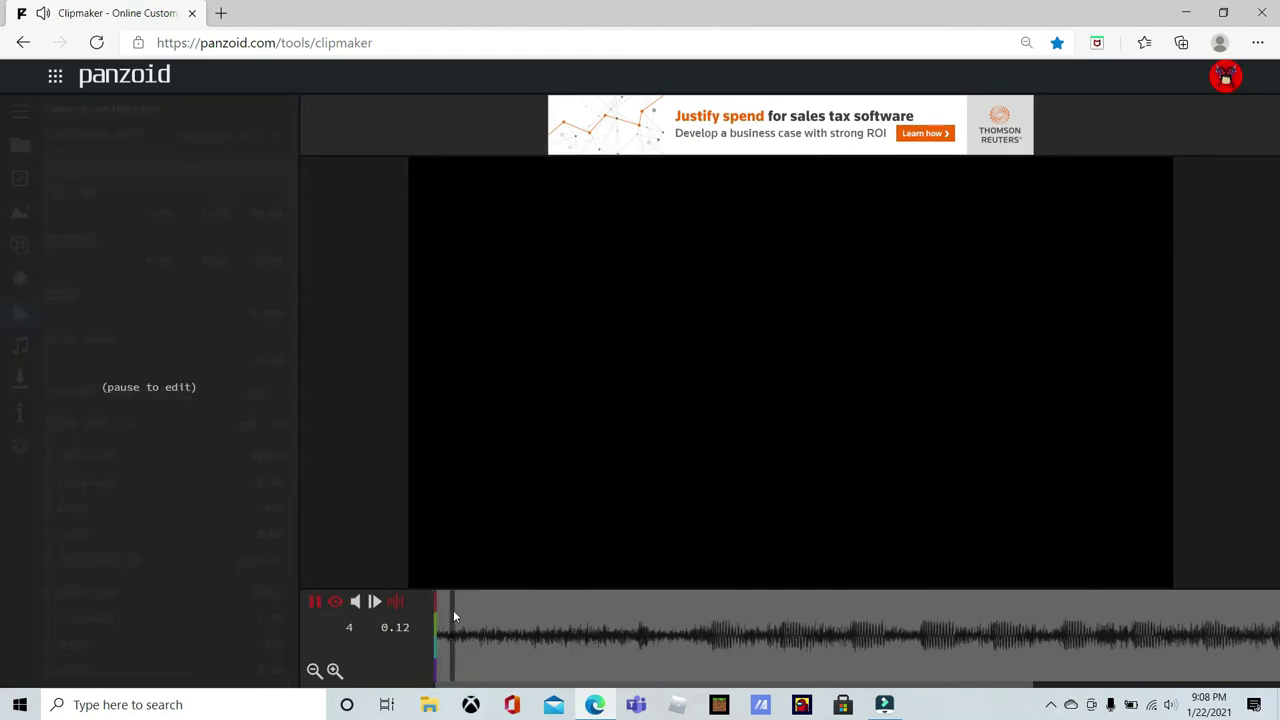
{"action": "left_click", "coordinate": [684, 617]}
{"action": "key", "text": "space"}
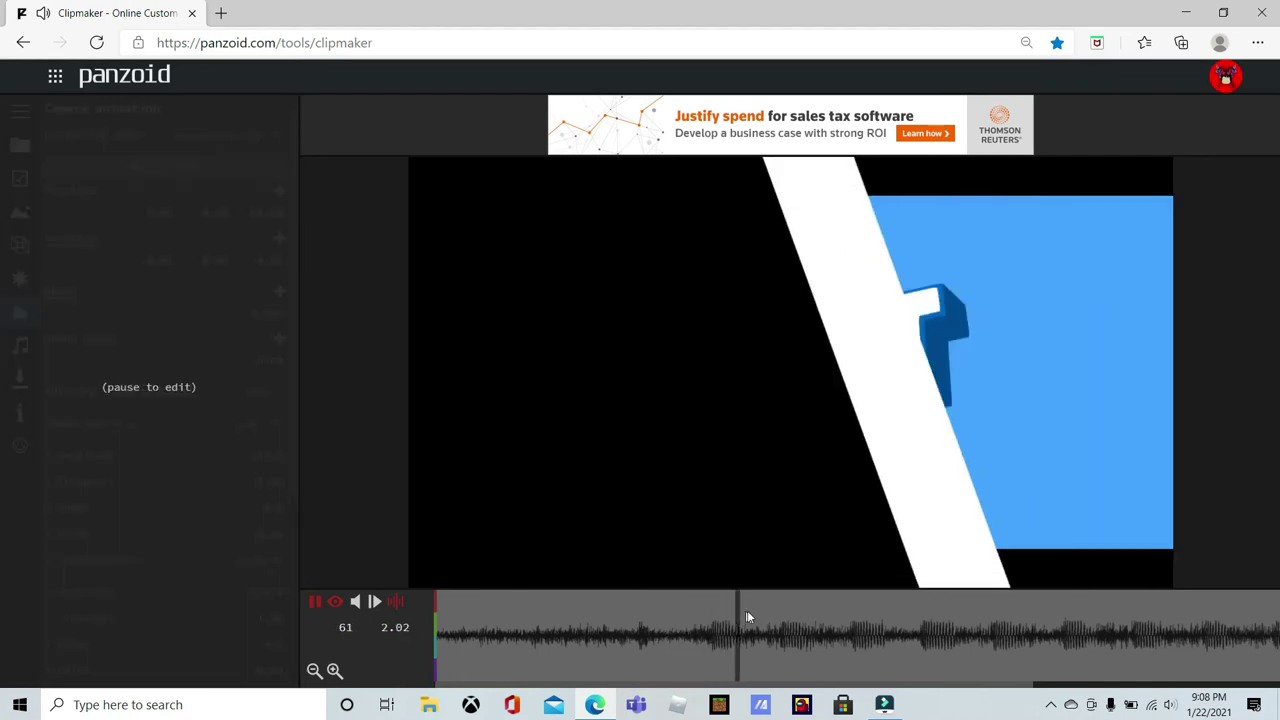
{"action": "key", "text": "space"}
{"action": "key", "text": "space"}
{"action": "key", "text": "space"}
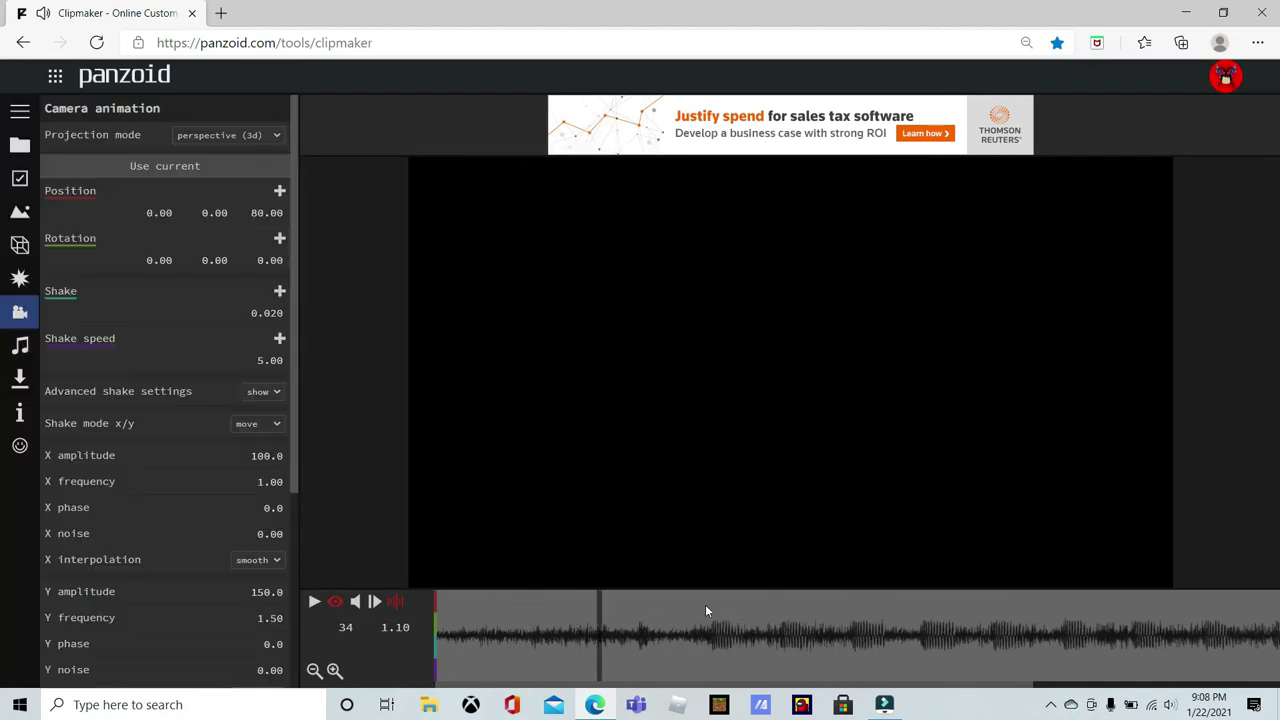
Hide the advanced shake settings and add a Shake keyframe with value 0 at frame 57.
{"action": "left_click", "coordinate": [270, 390]}
{"action": "left_click", "coordinate": [268, 408]}
{"action": "left_click", "coordinate": [569, 605]}
{"action": "key", "text": "space"}
{"action": "left_click", "coordinate": [613, 641]}
{"action": "left_click_drag", "start_coordinate": [690, 632], "coordinate": [716, 641]}
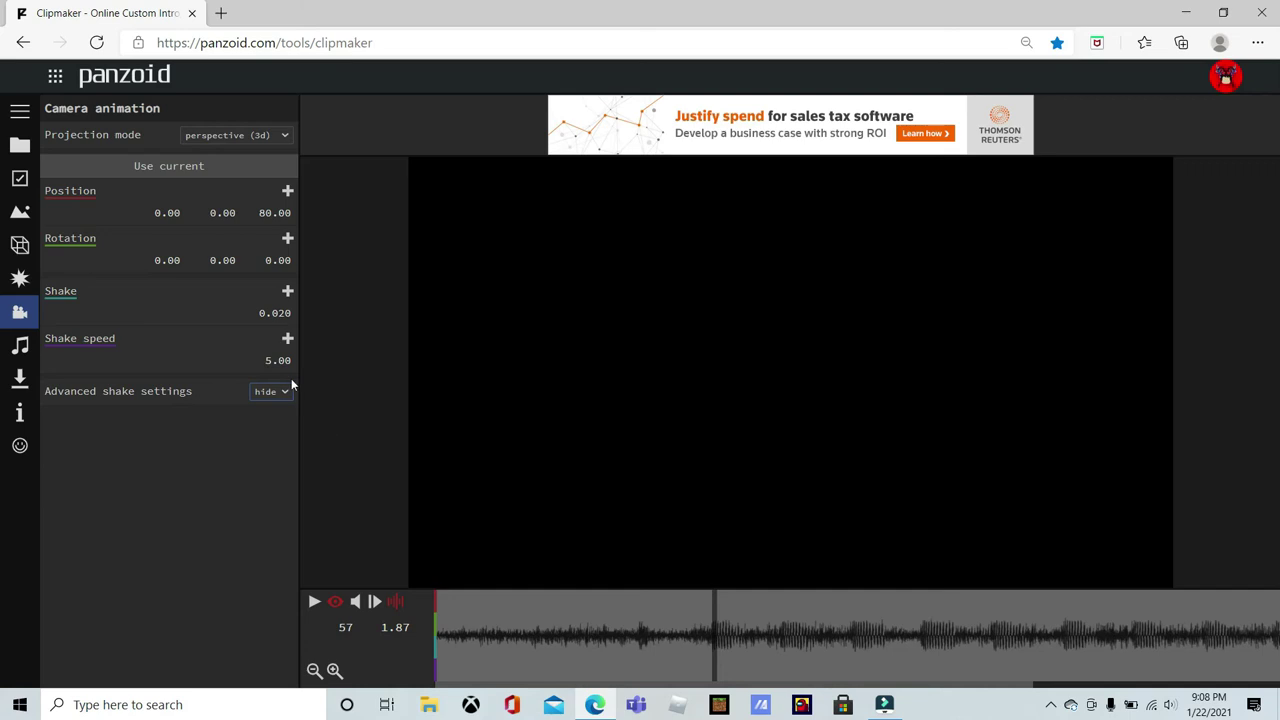
{"action": "left_click", "coordinate": [273, 312]}
{"action": "left_click", "coordinate": [284, 291]}
Add a Shake keyframe with value 0.020 at frame 58 and preview the result.
{"action": "left_click_drag", "start_coordinate": [716, 621], "coordinate": [719, 660]}
{"action": "left_click", "coordinate": [288, 292]}
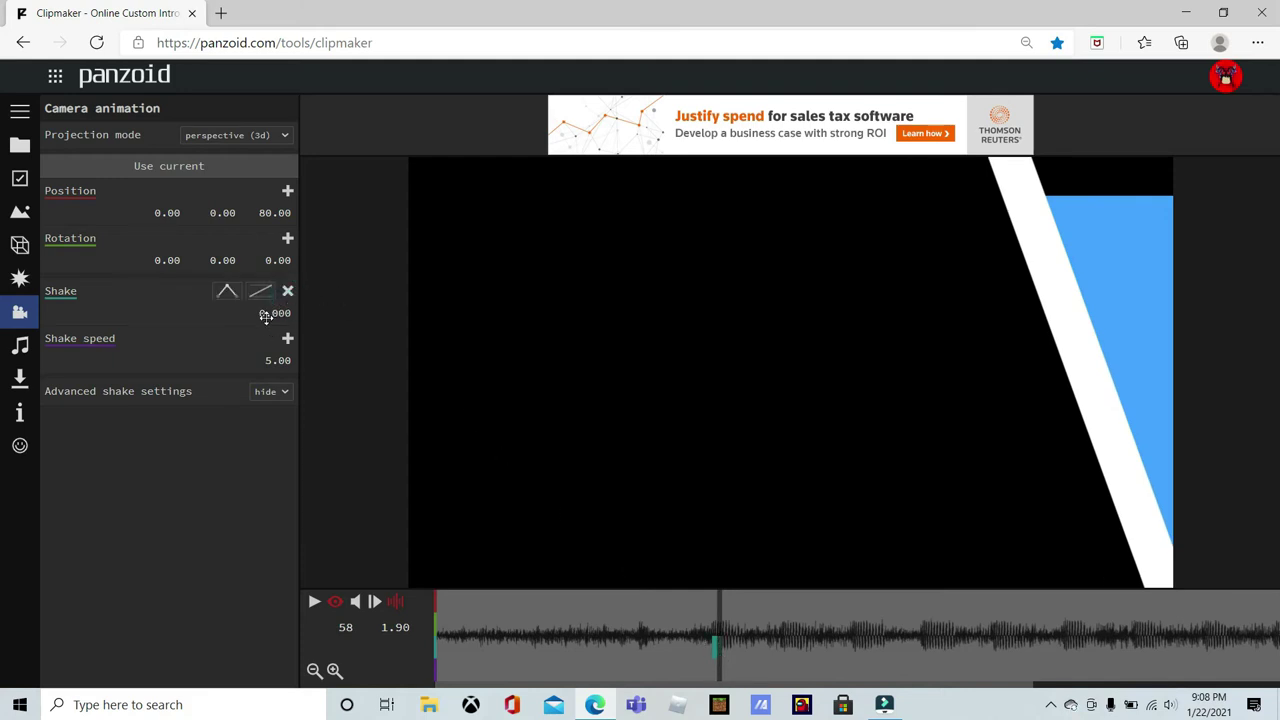
{"action": "left_click", "coordinate": [266, 314]}
{"action": "type", "text": ".020"}
{"action": "key", "text": "Return"}
{"action": "key", "text": "space"}
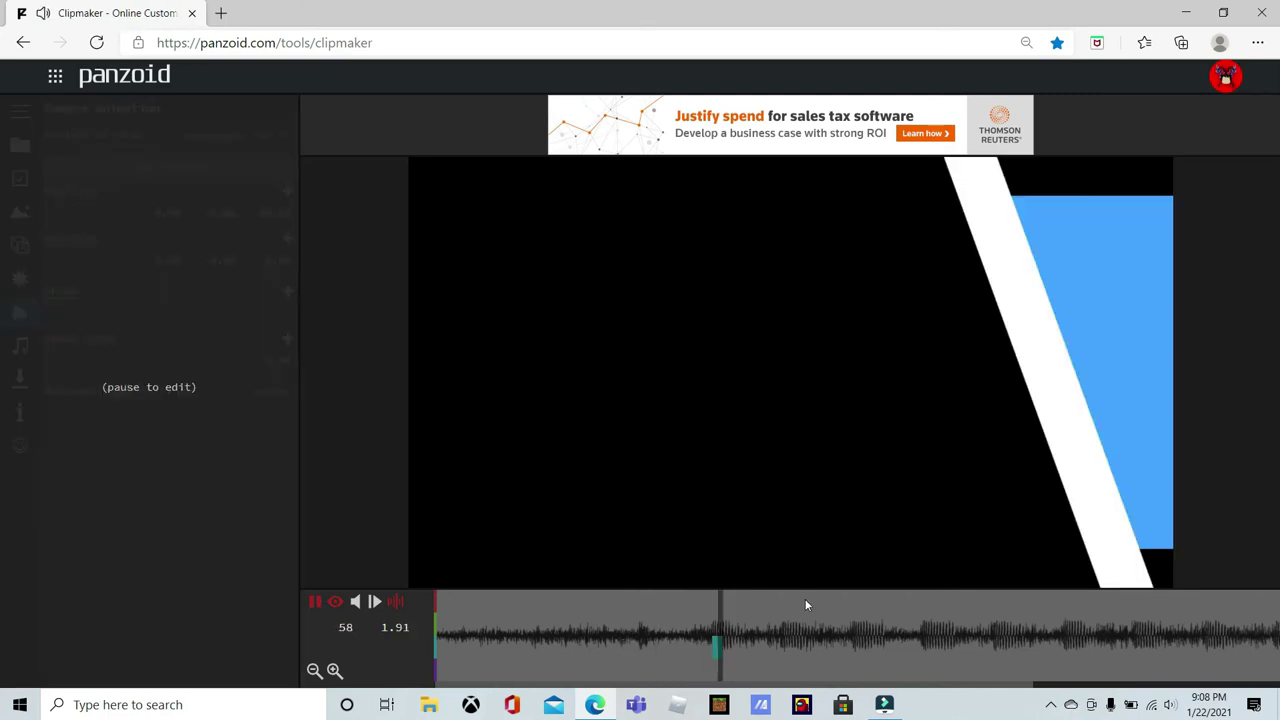
{"action": "key", "text": "space"}
Copy the pair of Shake keyframes at frames 57 and 58 and paste it at frames 71, 85 and 99.
{"action": "left_click_drag", "start_coordinate": [842, 614], "coordinate": [787, 650]}
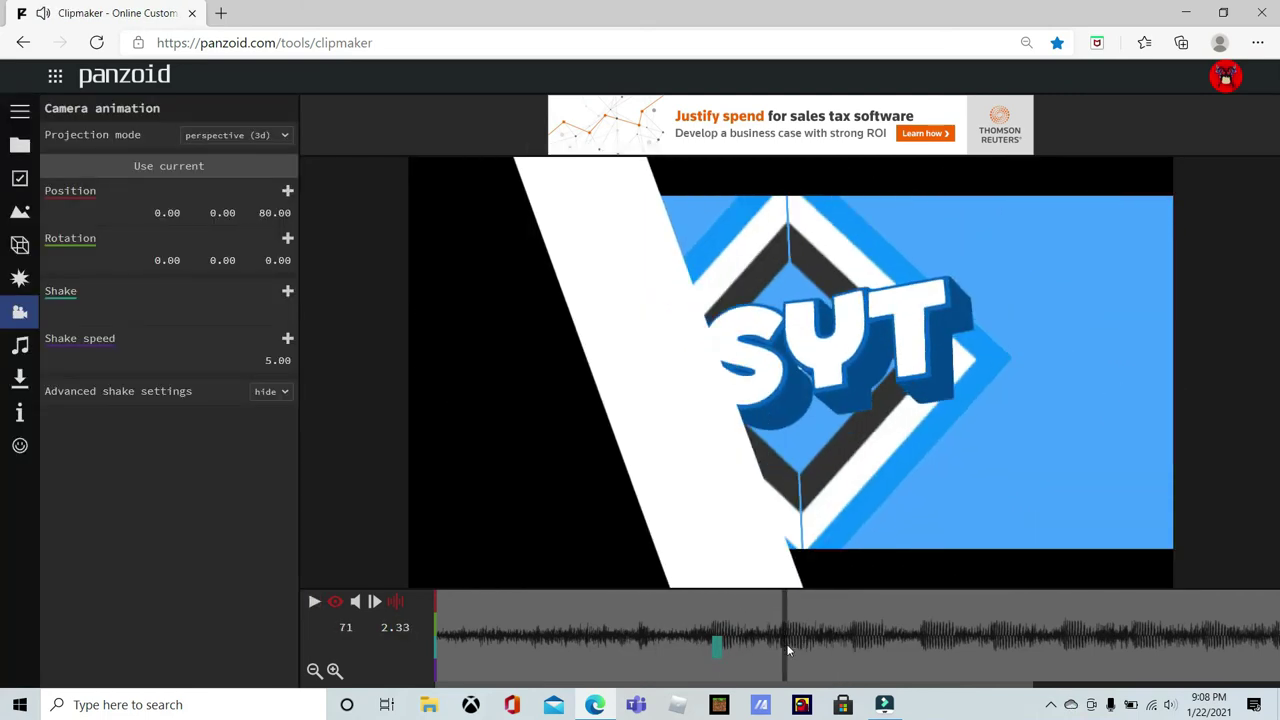
{"action": "left_click", "coordinate": [716, 643]}
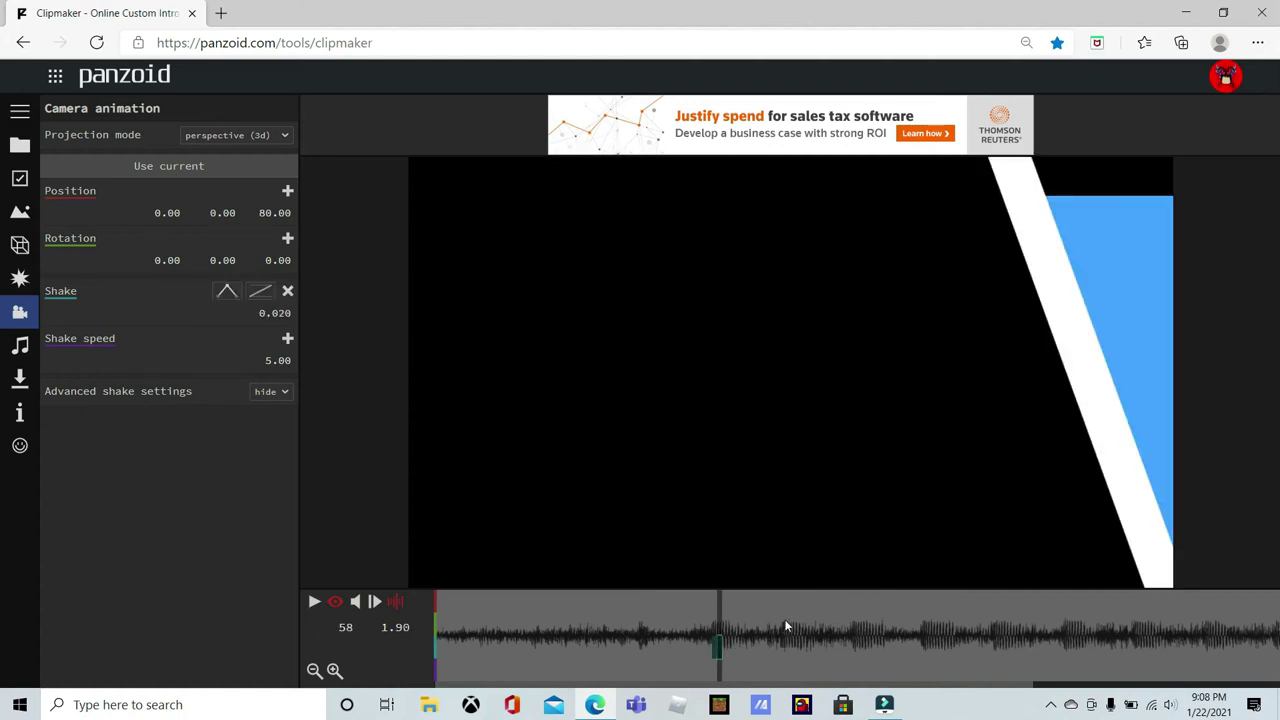
{"action": "left_click", "coordinate": [787, 648]}
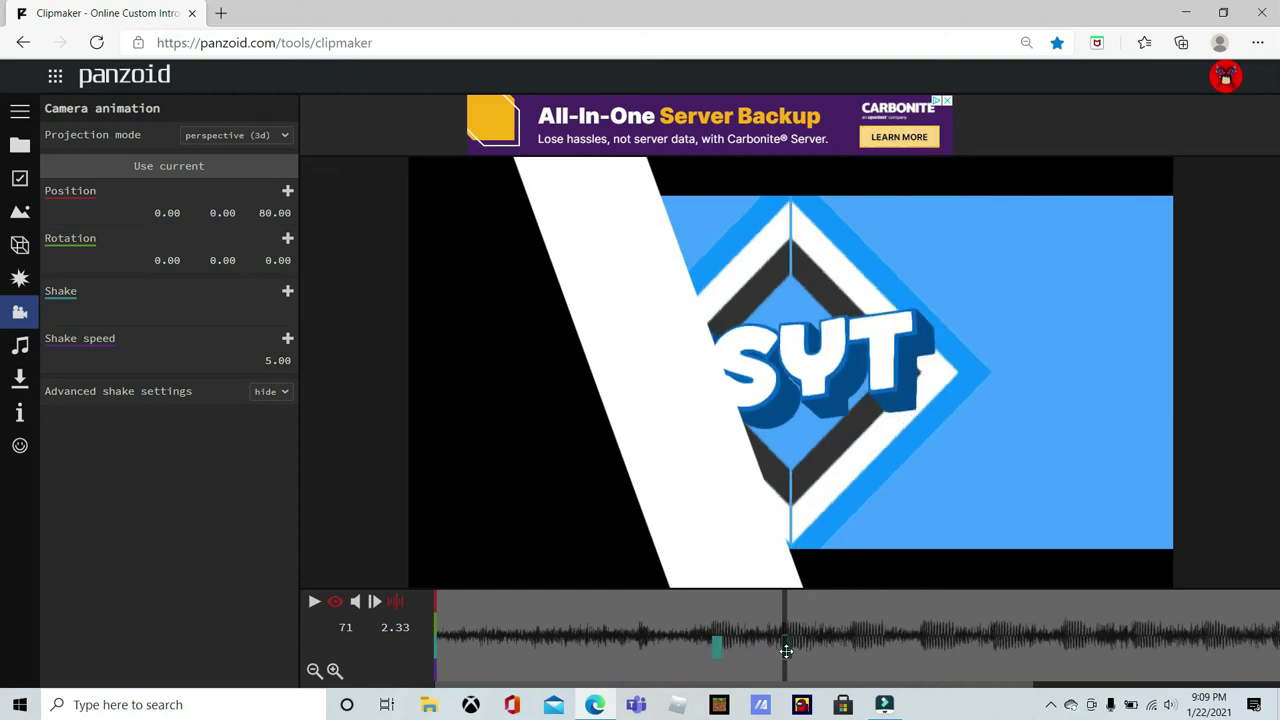
{"action": "left_click", "coordinate": [862, 640]}
{"action": "left_click", "coordinate": [854, 641]}
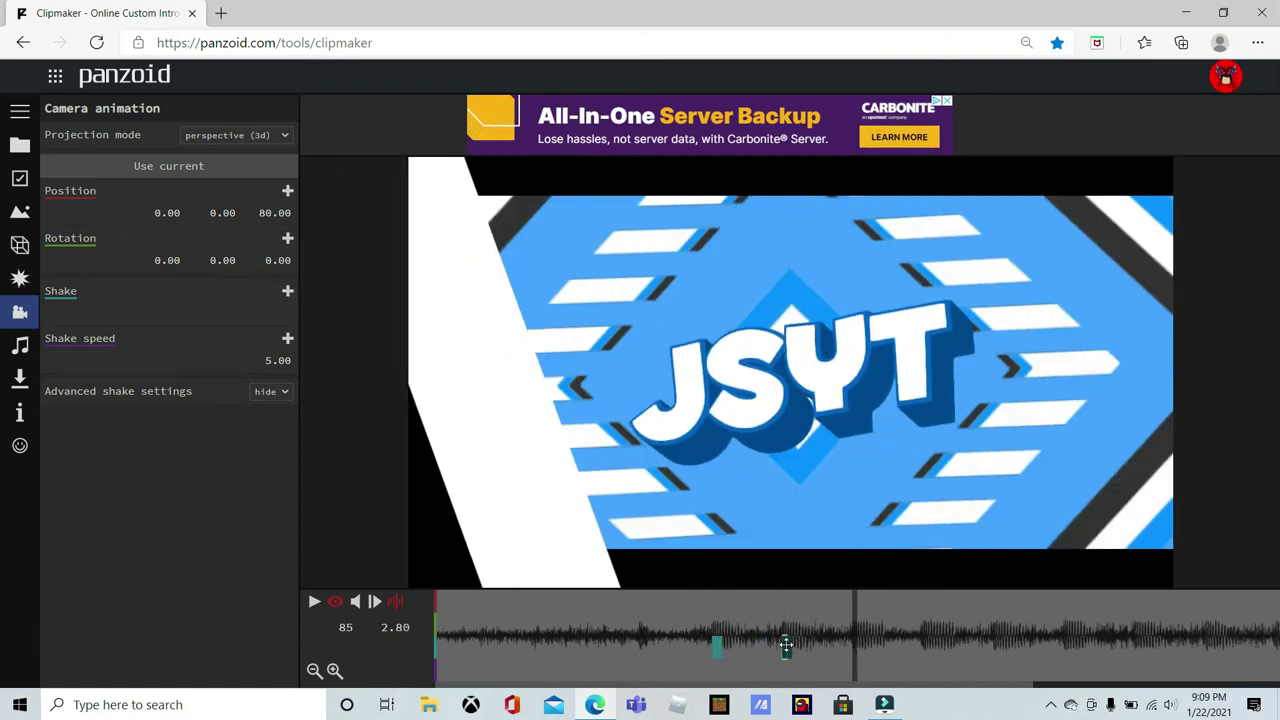
{"action": "key", "text": "ctrl+v"}
{"action": "left_click", "coordinate": [924, 637]}
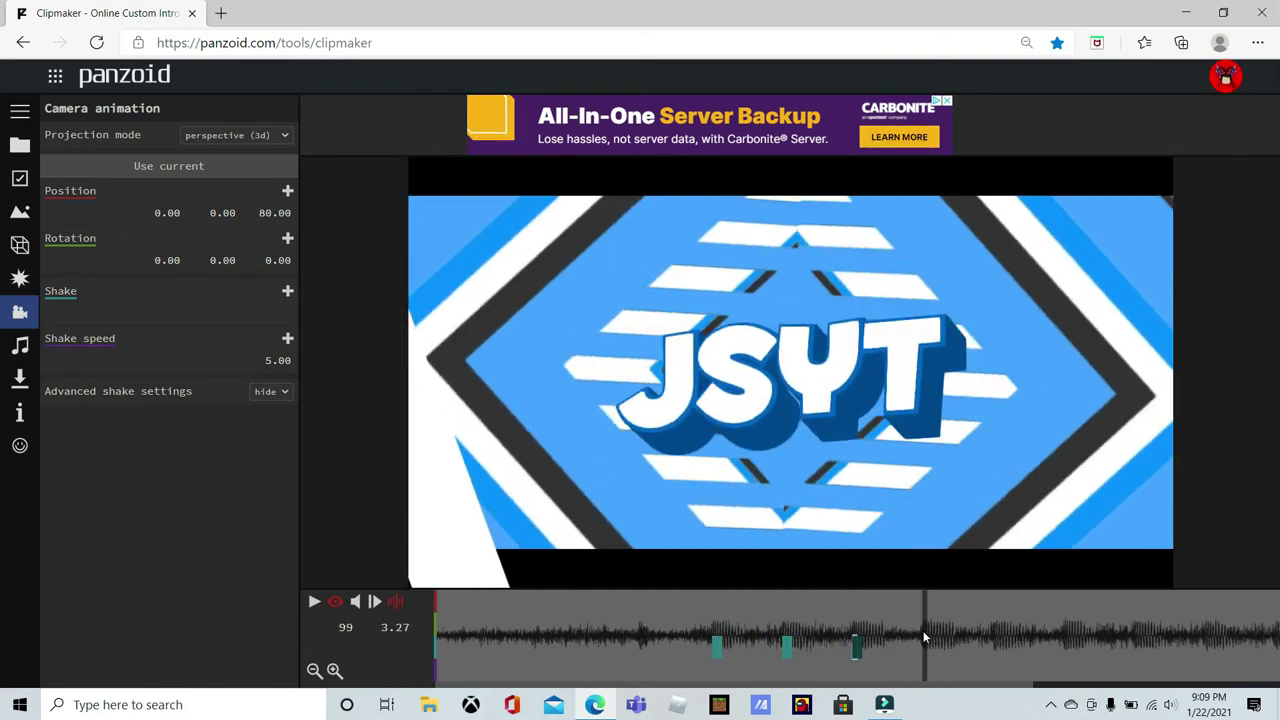
{"action": "key", "text": "ctrl+v"}
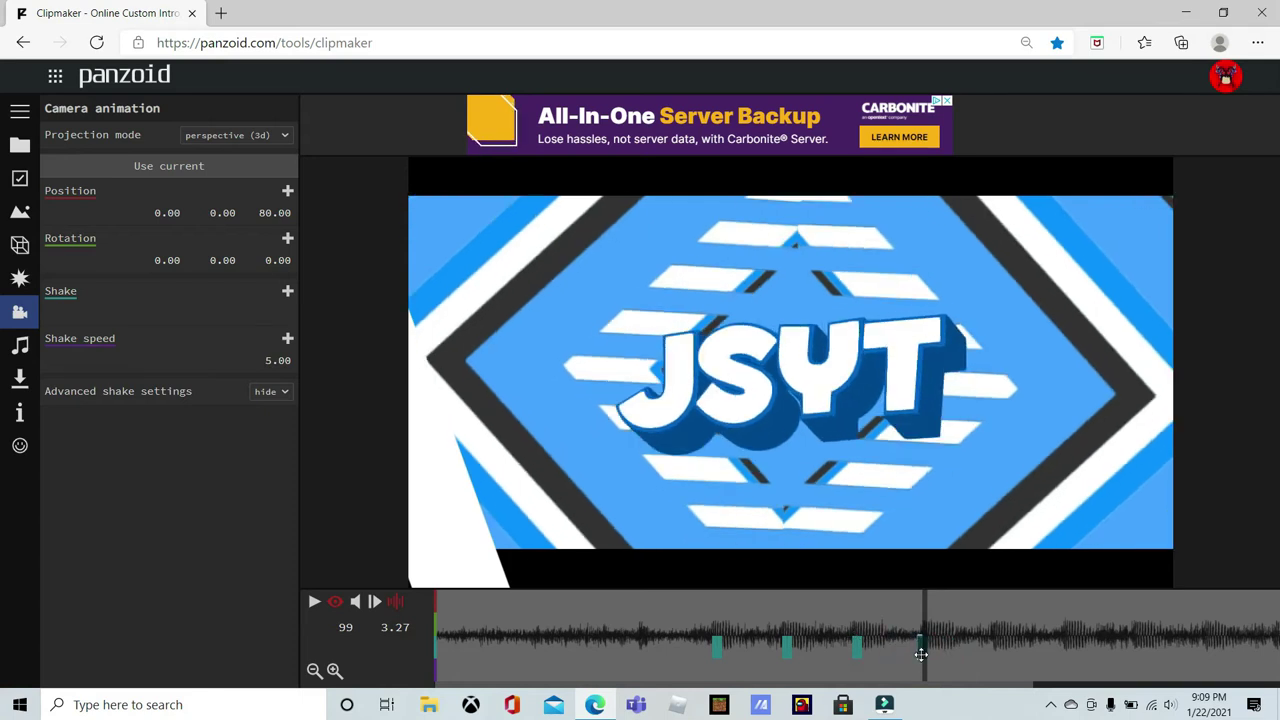
{"action": "left_click", "coordinate": [923, 653]}
Paste the Shake keyframe pair on the next three beats, from frame 113 to frame 141.
{"action": "left_click_drag", "start_coordinate": [926, 686], "coordinate": [1074, 686]}
{"action": "left_click", "coordinate": [786, 635]}
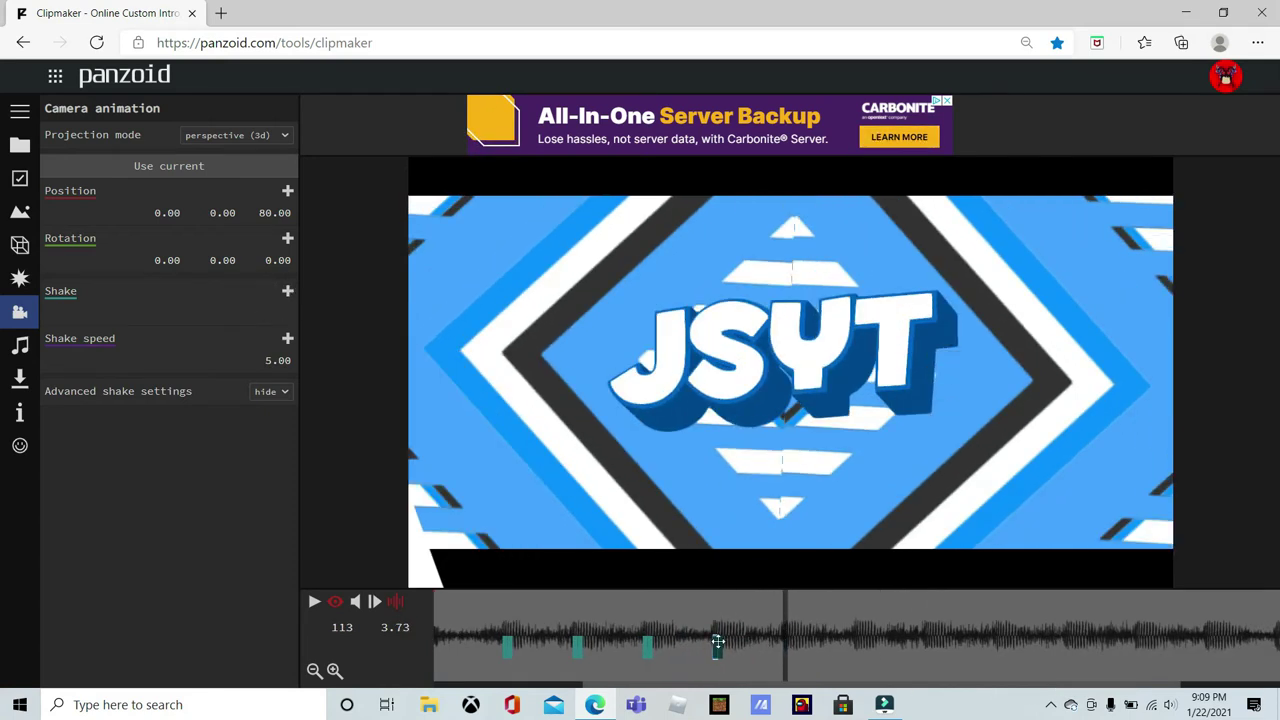
{"action": "key", "text": "ctrl+v"}
{"action": "left_click", "coordinate": [862, 638]}
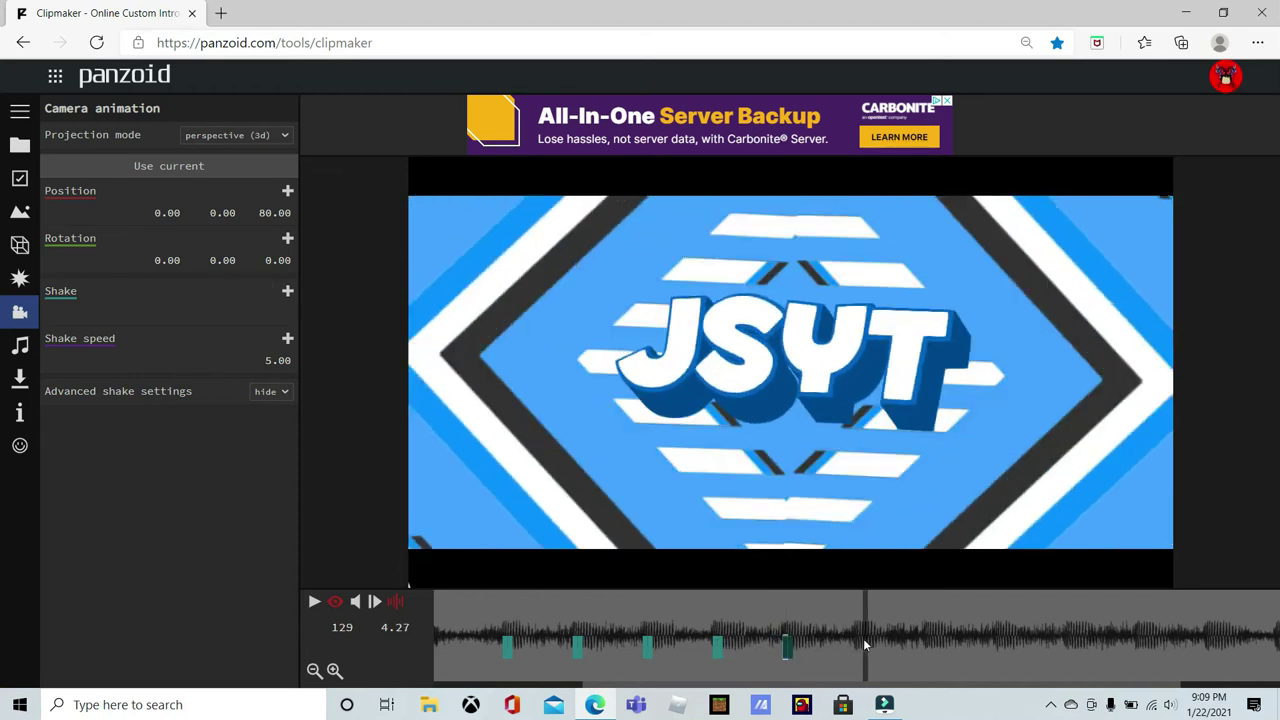
{"action": "left_click", "coordinate": [857, 666]}
{"action": "key", "text": "ctrl+v"}
{"action": "left_click", "coordinate": [926, 638]}
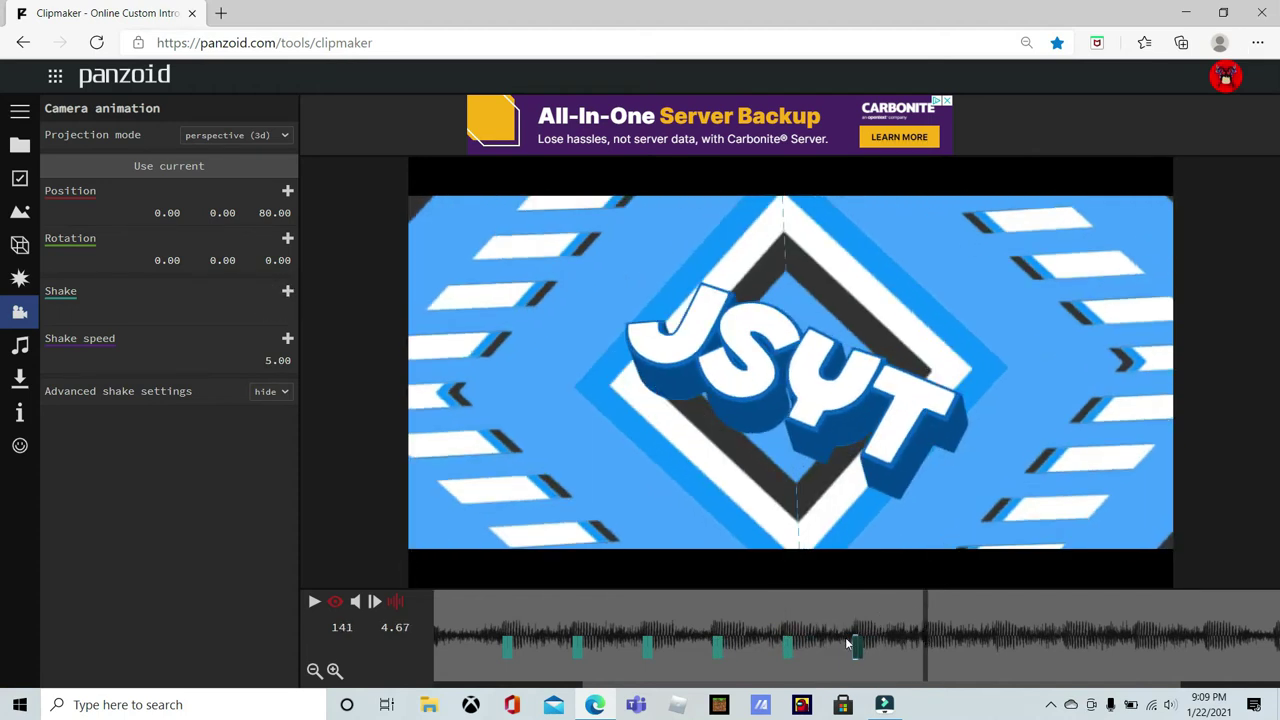
{"action": "key", "text": "ctrl+v"}
Paste the Shake keyframe pair on the beat at about frame 155 and on the beat after it.
{"action": "left_click", "coordinate": [1001, 628]}
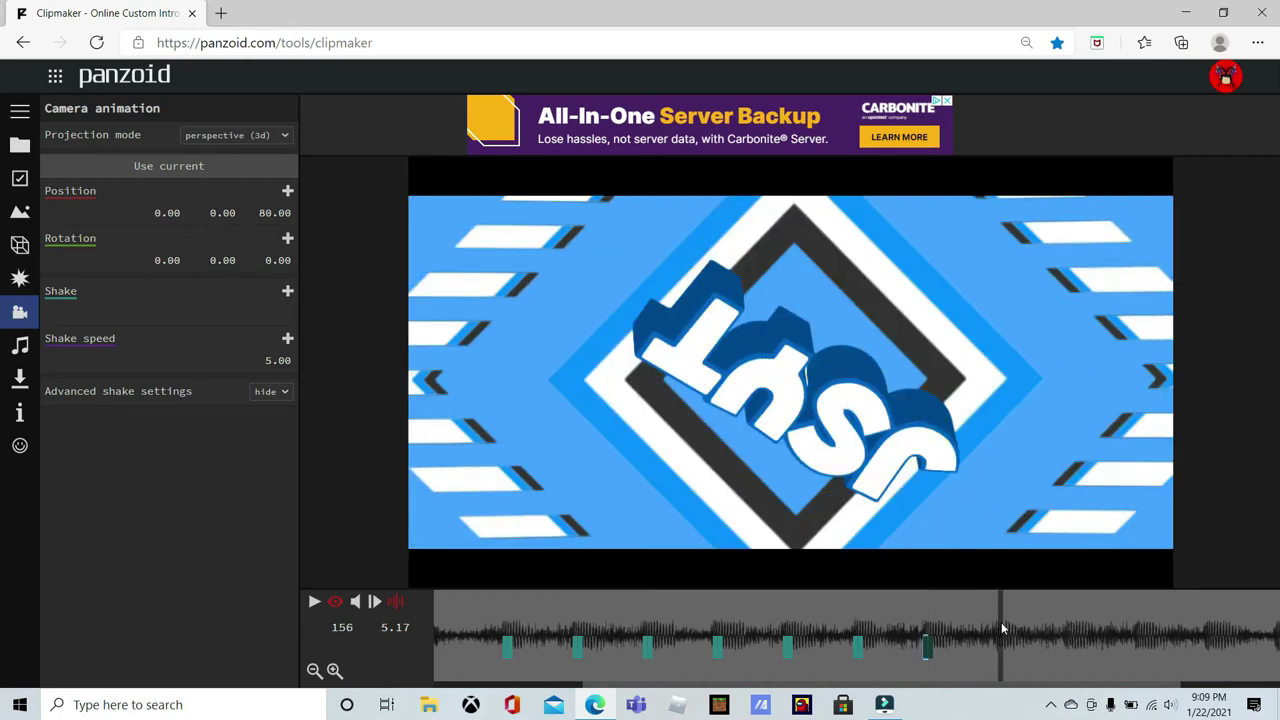
{"action": "left_click_drag", "start_coordinate": [925, 643], "coordinate": [984, 650]}
{"action": "left_click", "coordinate": [1001, 650]}
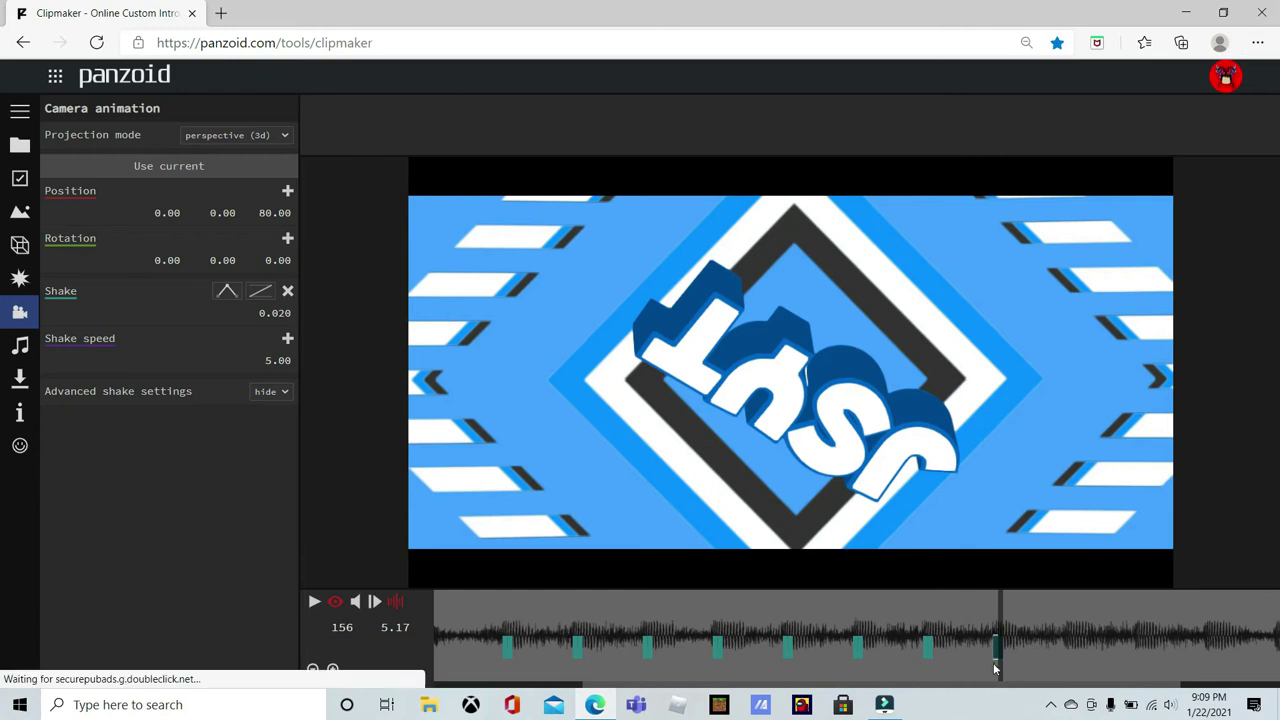
{"action": "mouse_move", "coordinate": [990, 650]}
{"action": "left_mouse_down"}
{"action": "mouse_move", "coordinate": [1066, 636]}
{"action": "mouse_move", "coordinate": [971, 640]}
{"action": "mouse_move", "coordinate": [995, 651]}
{"action": "left_mouse_up"}
{"action": "left_click", "coordinate": [989, 648]}
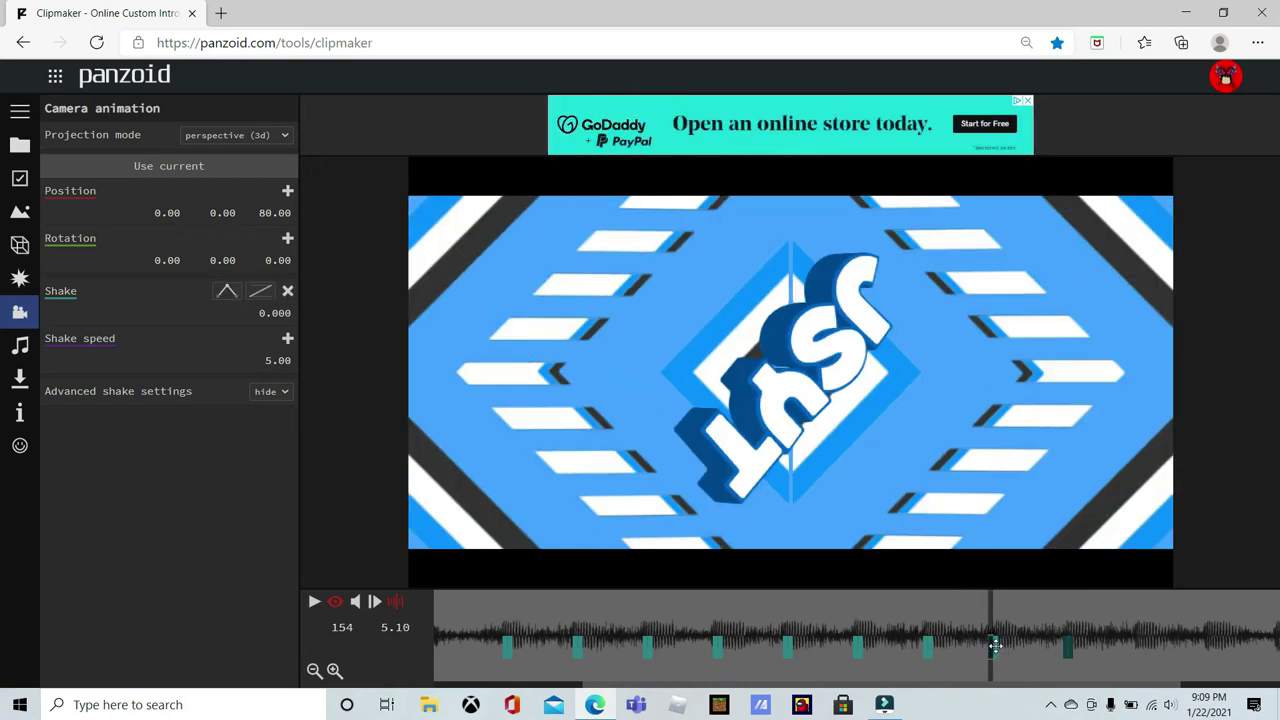
Clean up the duplicate Shake keyframes near frame 155 and on the following beat, and place a single Shake keyframe at frame 183.
{"action": "left_click_drag", "start_coordinate": [993, 650], "coordinate": [1006, 650]}
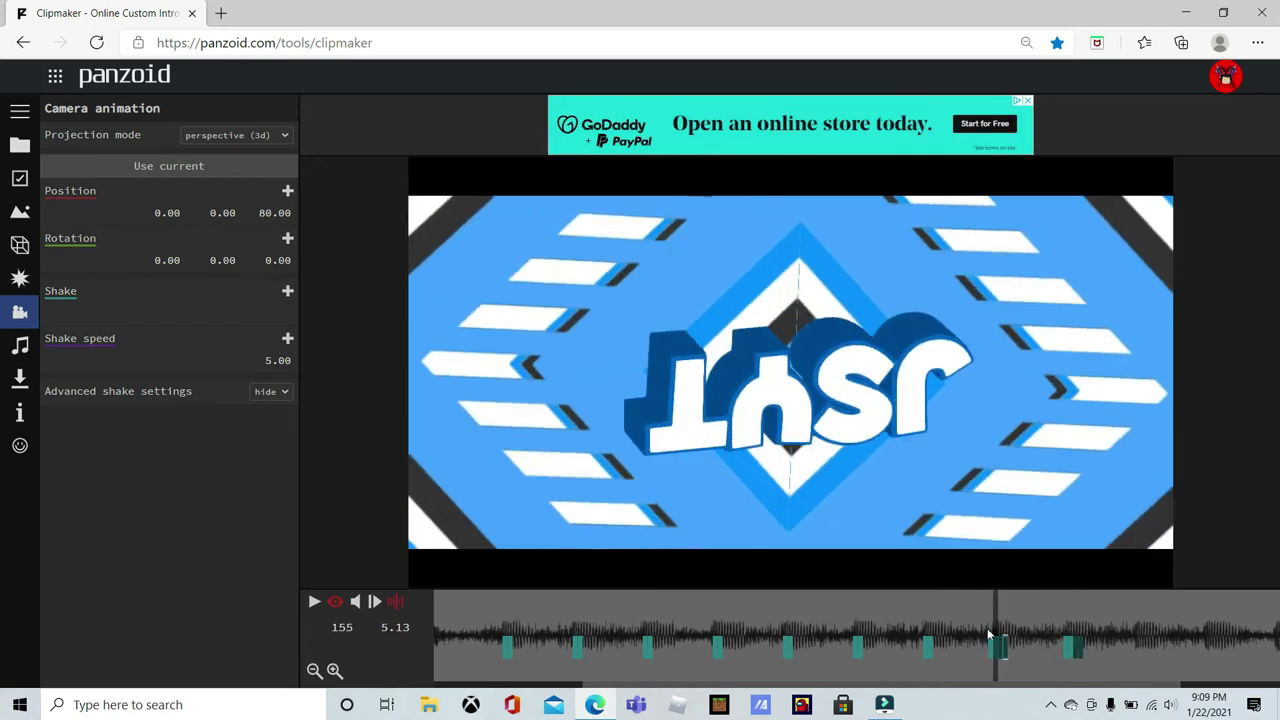
{"action": "left_click", "coordinate": [993, 645]}
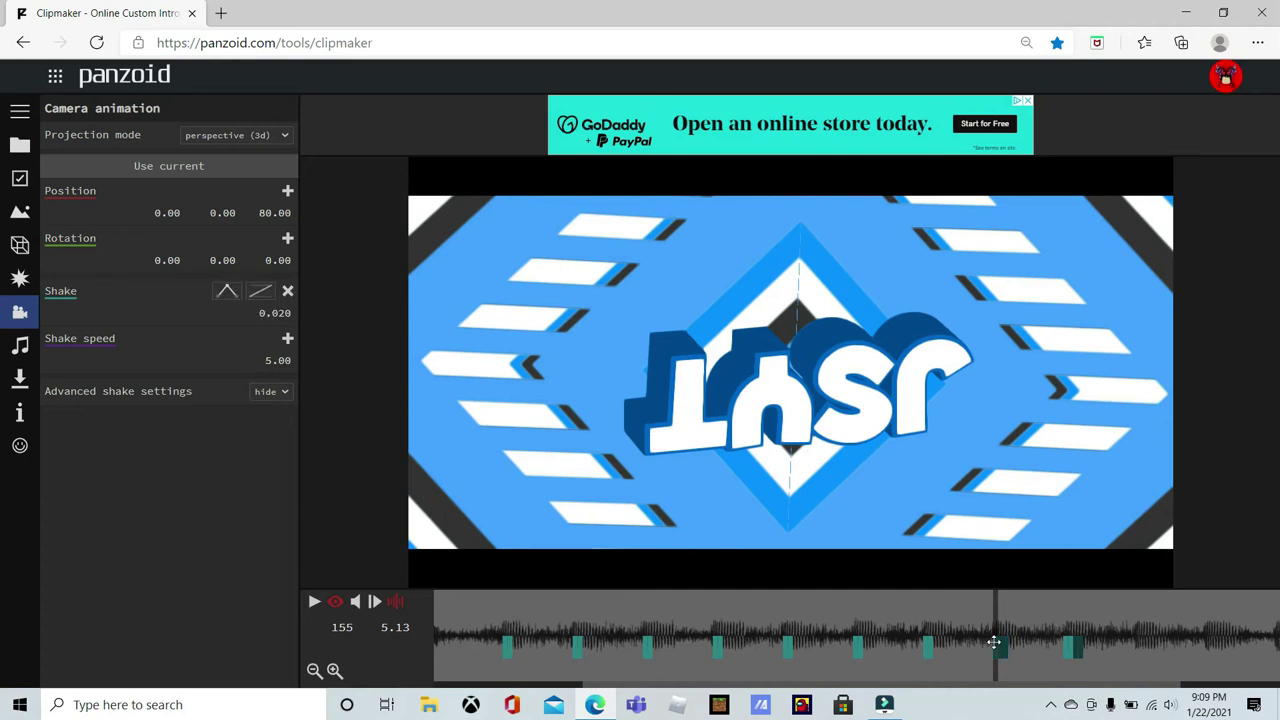
{"action": "left_click_drag", "start_coordinate": [1037, 606], "coordinate": [1010, 658]}
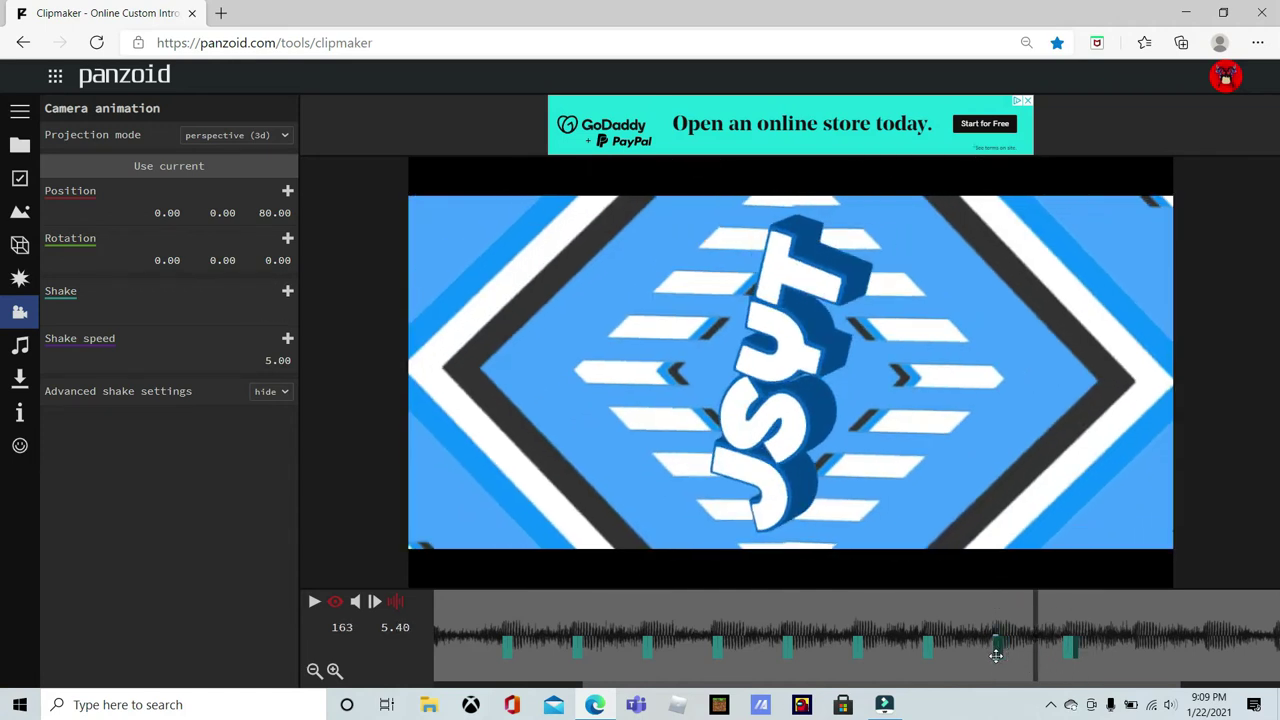
{"action": "left_click_drag", "start_coordinate": [1060, 627], "coordinate": [1138, 676]}
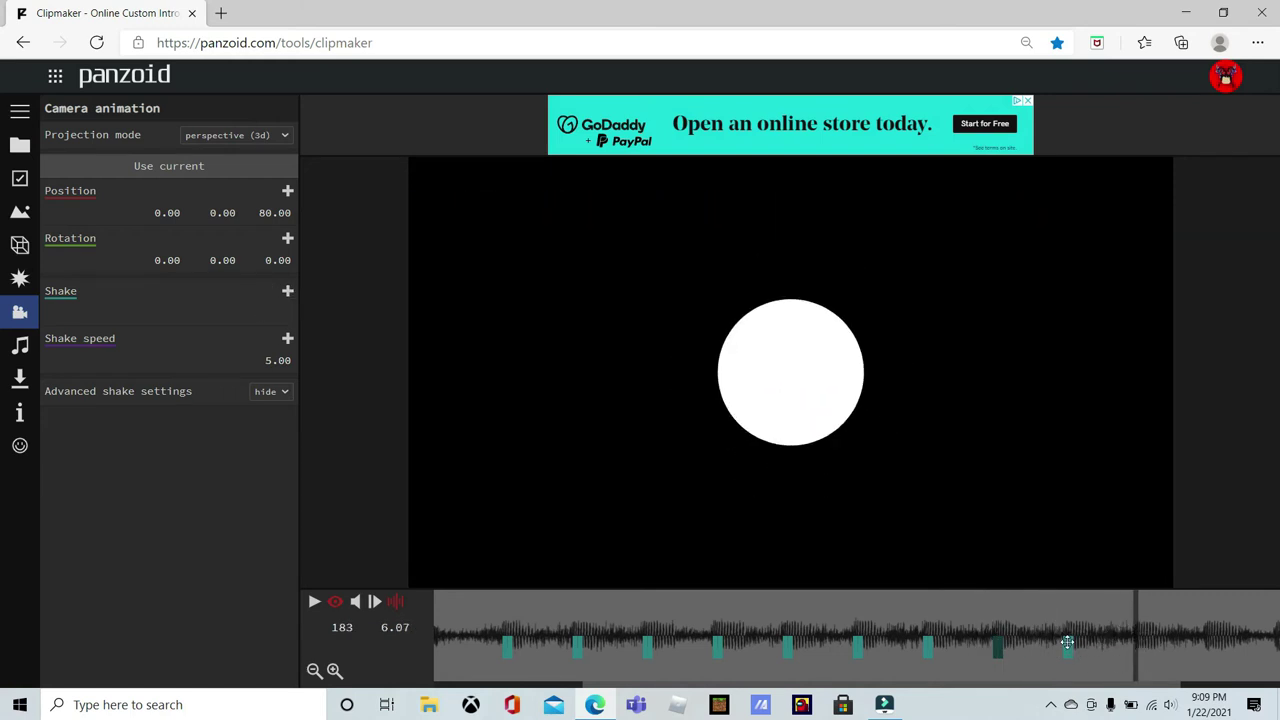
{"action": "mouse_move", "coordinate": [1064, 642]}
{"action": "left_mouse_down"}
{"action": "mouse_move", "coordinate": [1133, 643]}
{"action": "mouse_move", "coordinate": [113, 579]}
{"action": "left_mouse_up"}
Play back the intro to check the beat-synced camera shake up to the radial shutter close.
{"action": "key", "text": "space"}
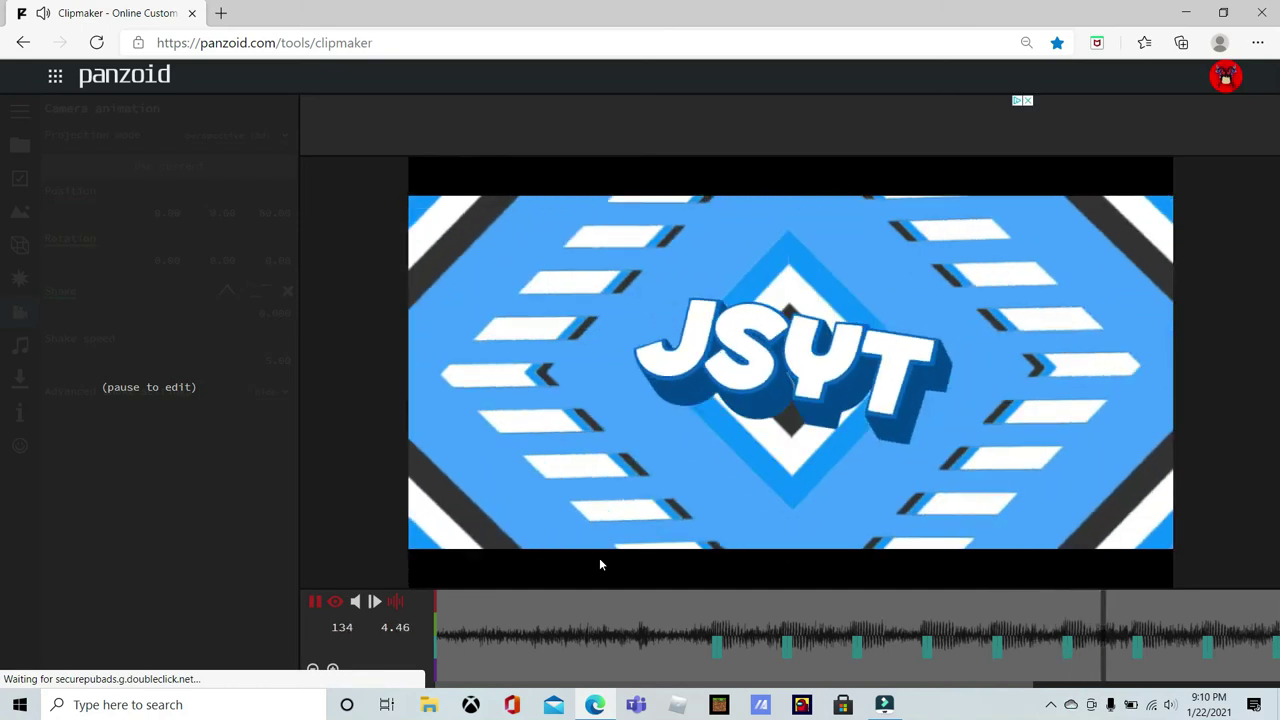
{"action": "left_click", "coordinate": [868, 624]}
{"action": "left_click", "coordinate": [1001, 620]}
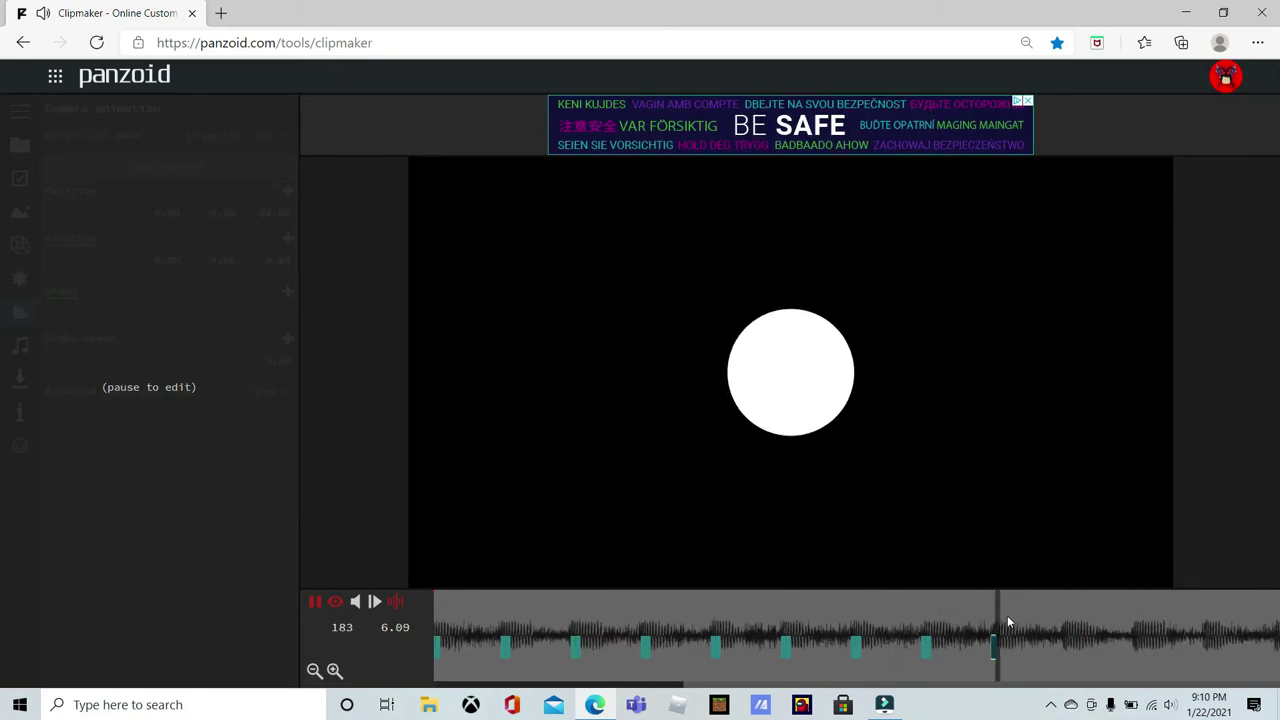
{"action": "left_click", "coordinate": [997, 640]}
{"action": "left_click", "coordinate": [934, 665]}
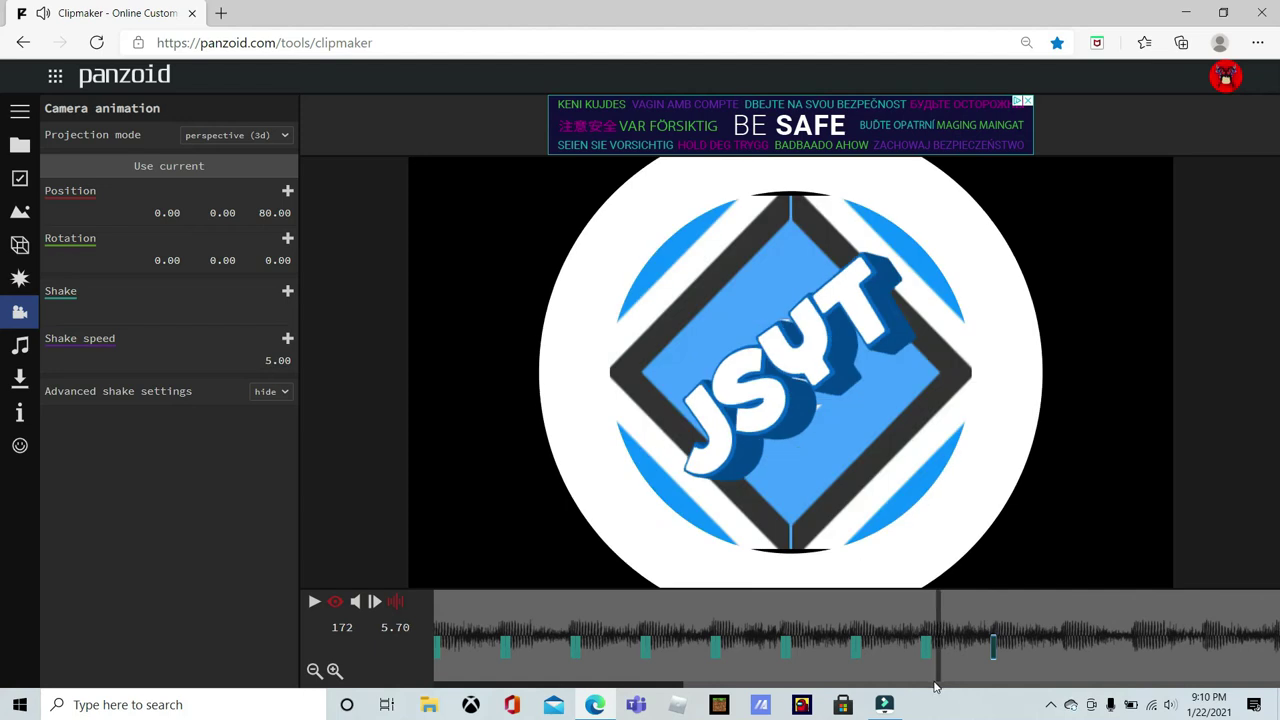
Add a Shake keyframe at frame 184, just after the last one on the timeline.
{"action": "left_click", "coordinate": [962, 638]}
{"action": "left_click", "coordinate": [964, 636]}
{"action": "left_click", "coordinate": [996, 630]}
{"action": "left_click", "coordinate": [287, 290]}
{"action": "left_click", "coordinate": [260, 290]}
{"action": "scroll", "coordinate": [370, 478], "scroll_direction": "down", "scroll_amount": 3}
{"action": "scroll", "coordinate": [367, 481], "scroll_direction": "down", "scroll_amount": 3}
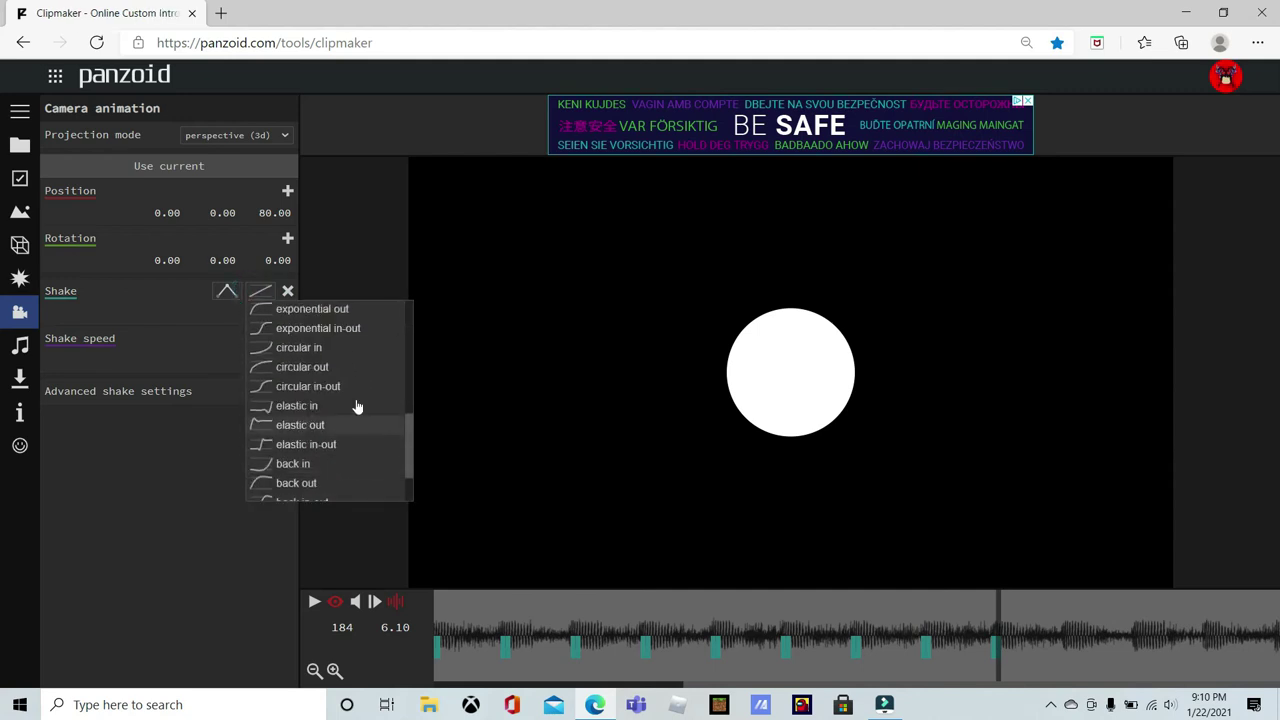
{"action": "left_click", "coordinate": [423, 337]}
Open the Shake value at frame 184 for editing, and play back the intro from the start.
{"action": "left_click", "coordinate": [263, 316]}
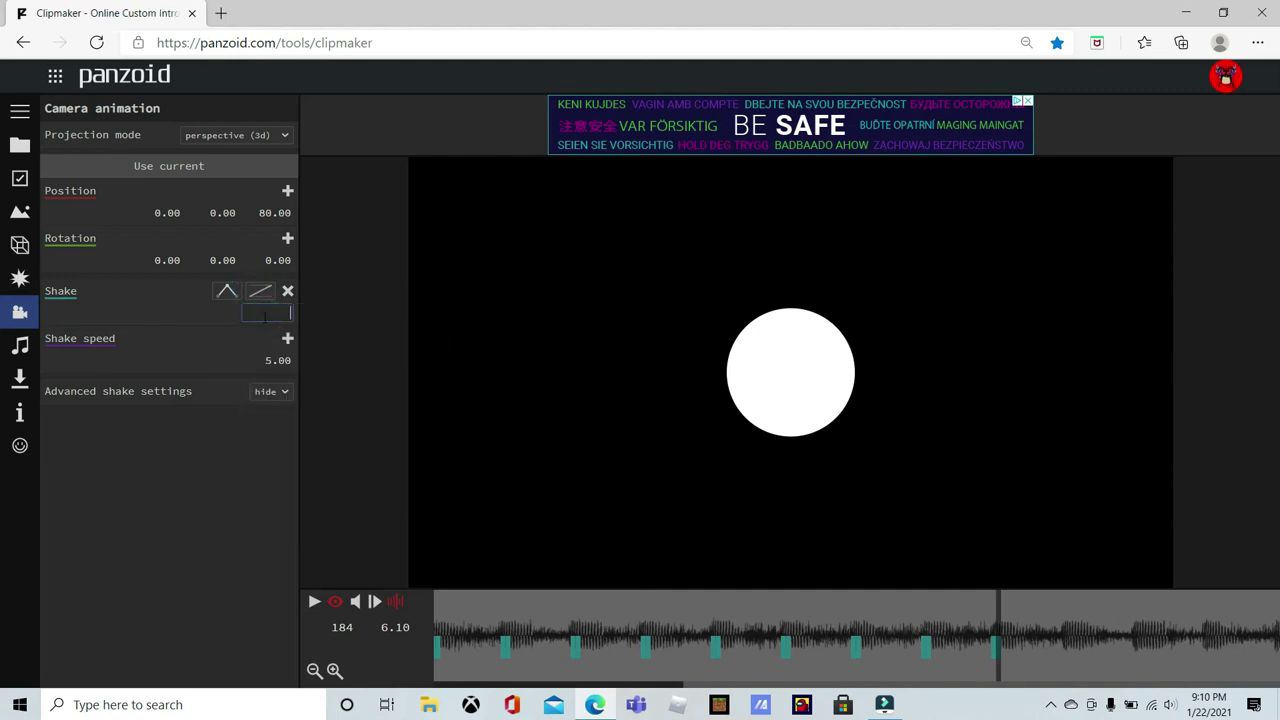
{"action": "left_click", "coordinate": [435, 600]}
{"action": "key", "text": "space"}
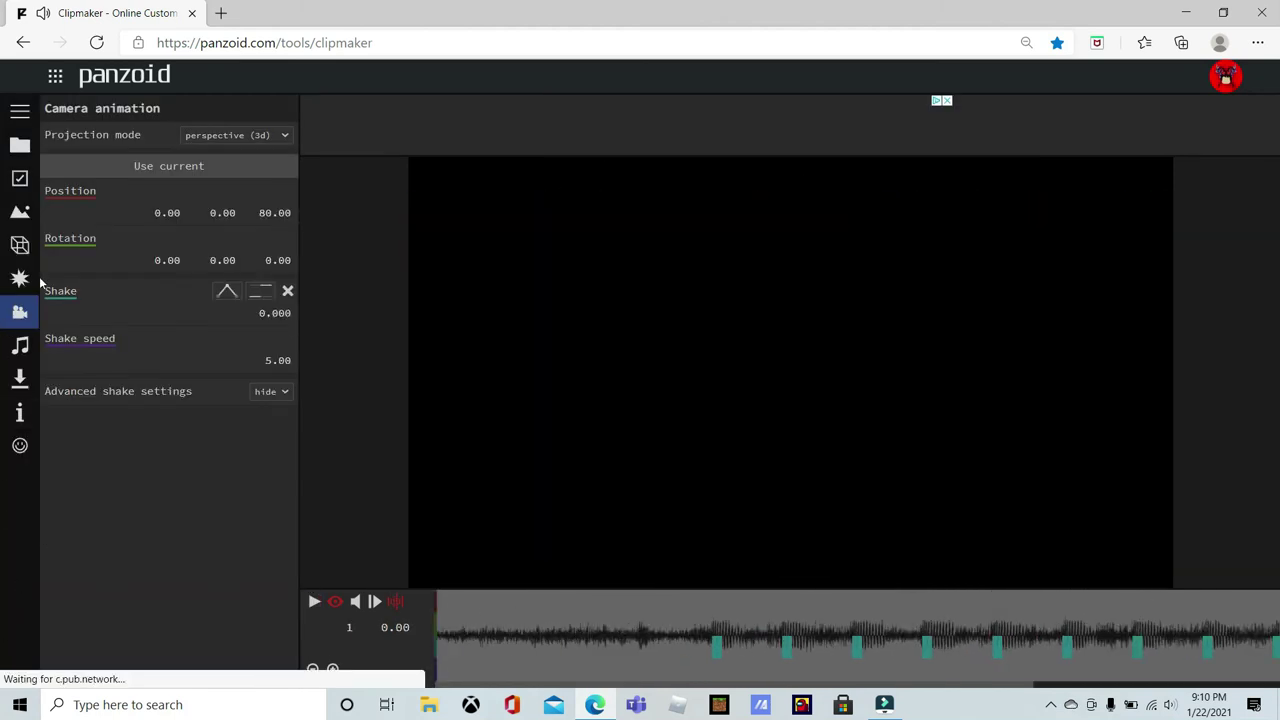
Inspect the JSYT text scene in the free editing view, and play the intro through the camera up to frame 107.
{"action": "left_click", "coordinate": [20, 244]}
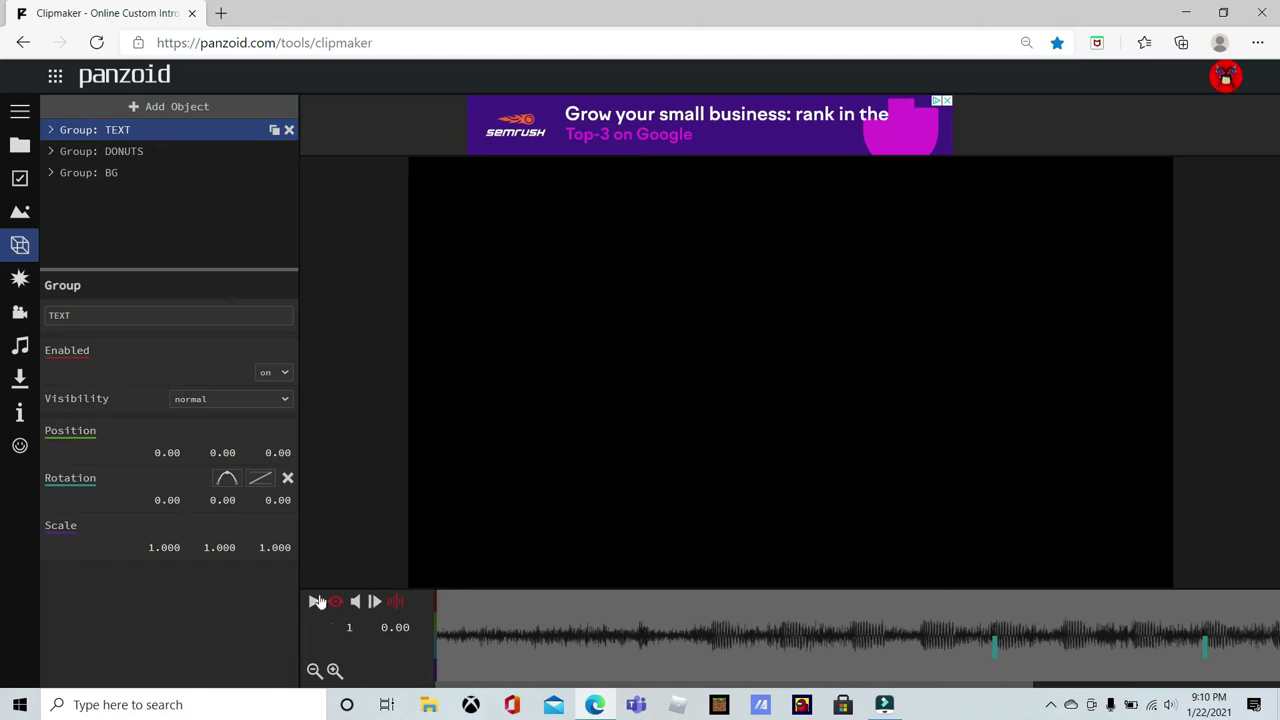
{"action": "left_click", "coordinate": [334, 602]}
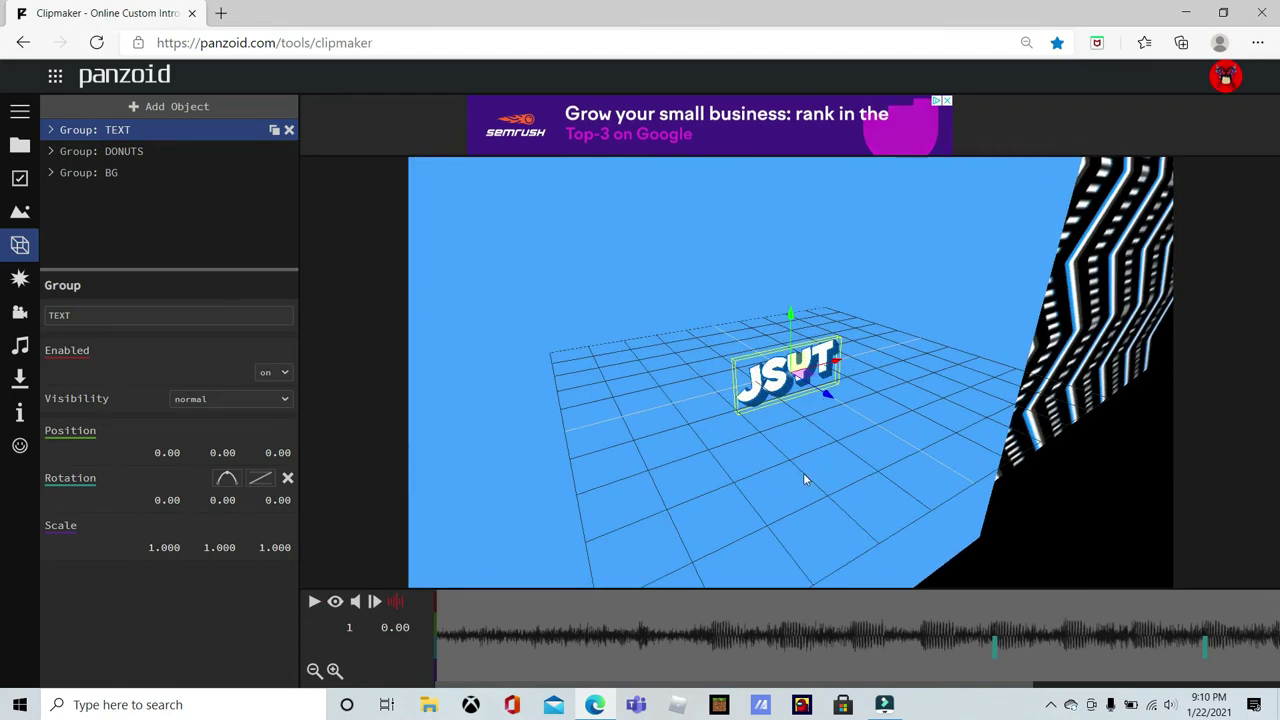
{"action": "left_click_drag", "start_coordinate": [669, 465], "coordinate": [752, 466]}
{"action": "scroll", "coordinate": [833, 441], "scroll_direction": "down", "scroll_amount": 10}
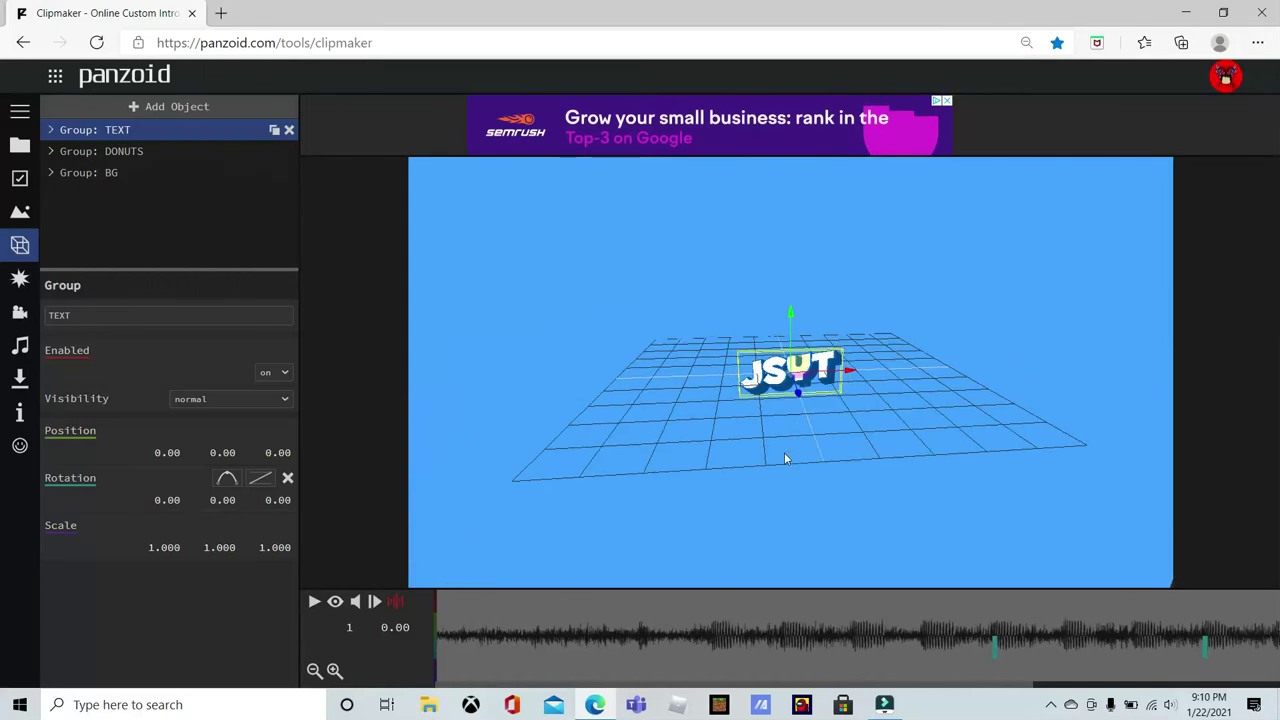
{"action": "left_click_drag", "start_coordinate": [826, 440], "coordinate": [935, 460]}
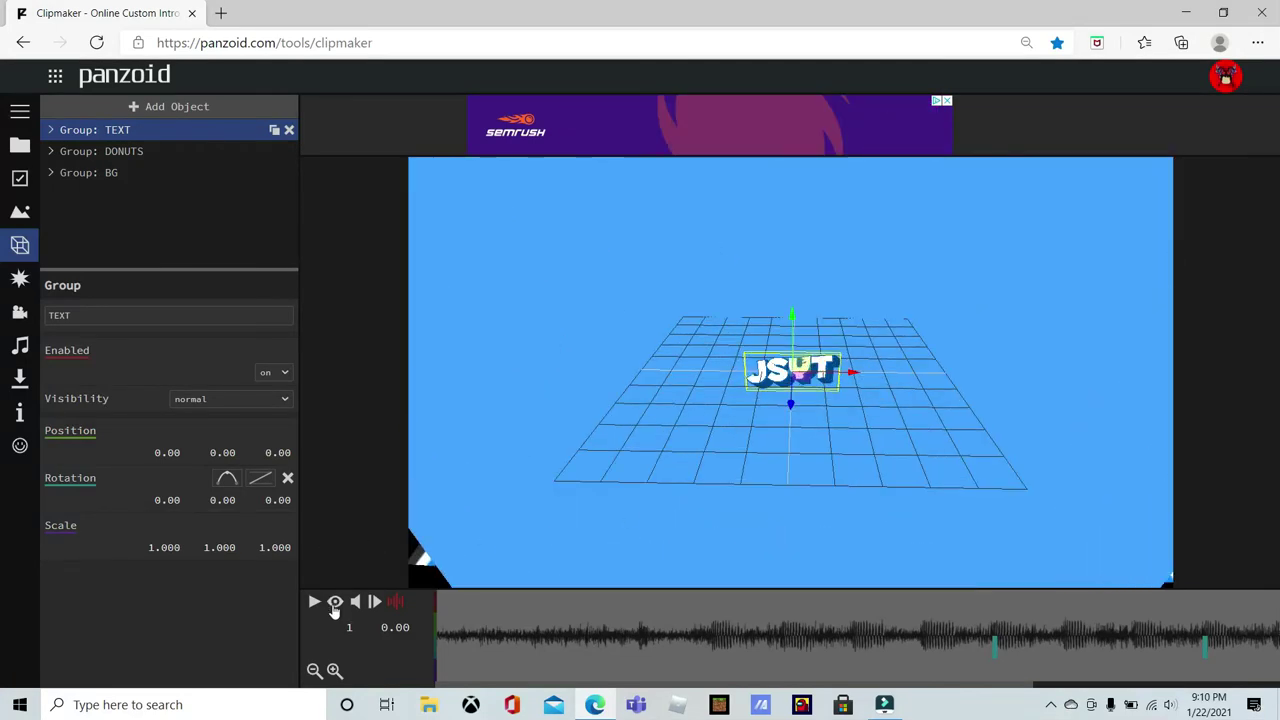
{"action": "left_click", "coordinate": [335, 601]}
{"action": "key", "text": "space"}
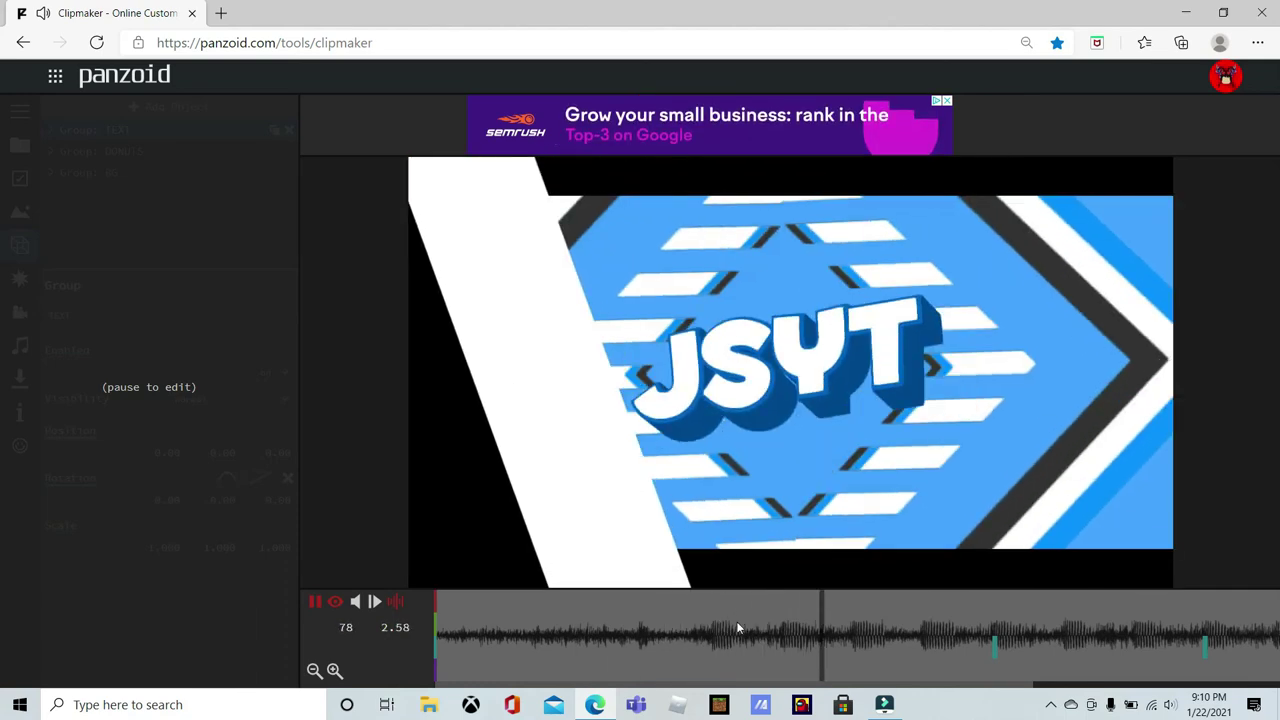
{"action": "key", "text": "space"}
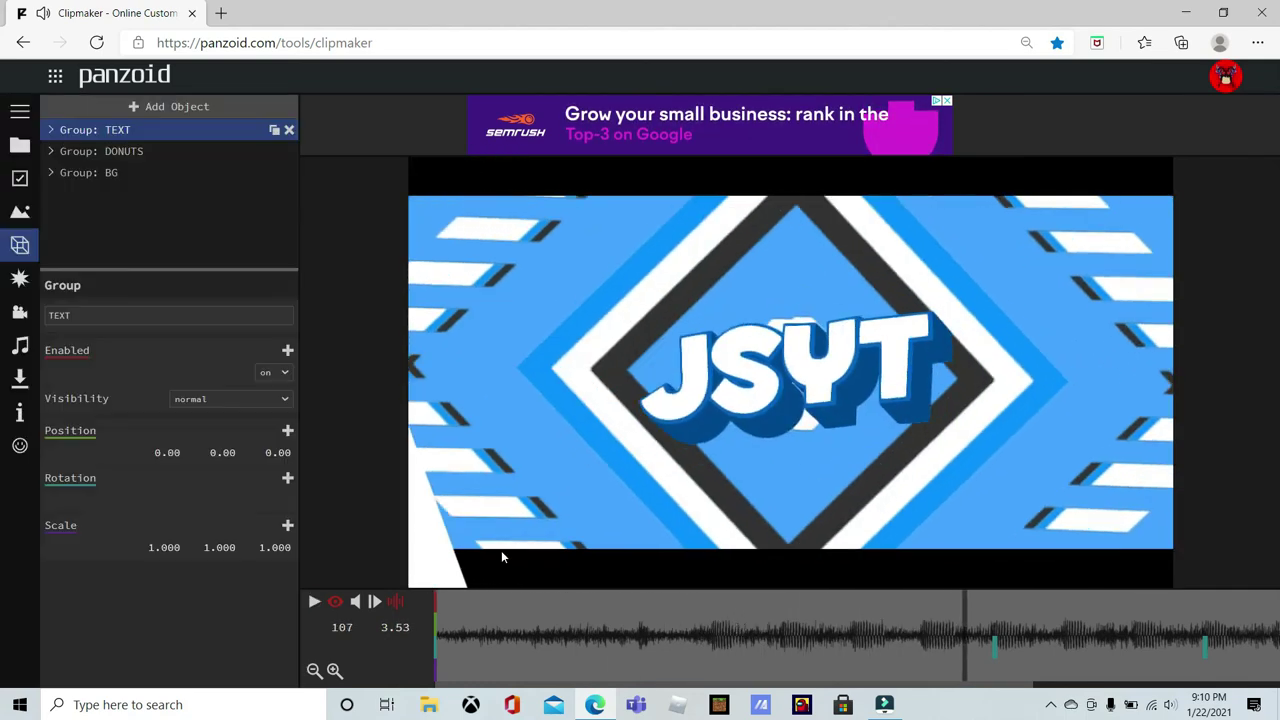
Add a Wire shape to the scene's object list and select it.
{"action": "left_click", "coordinate": [165, 106]}
{"action": "left_click", "coordinate": [157, 160]}
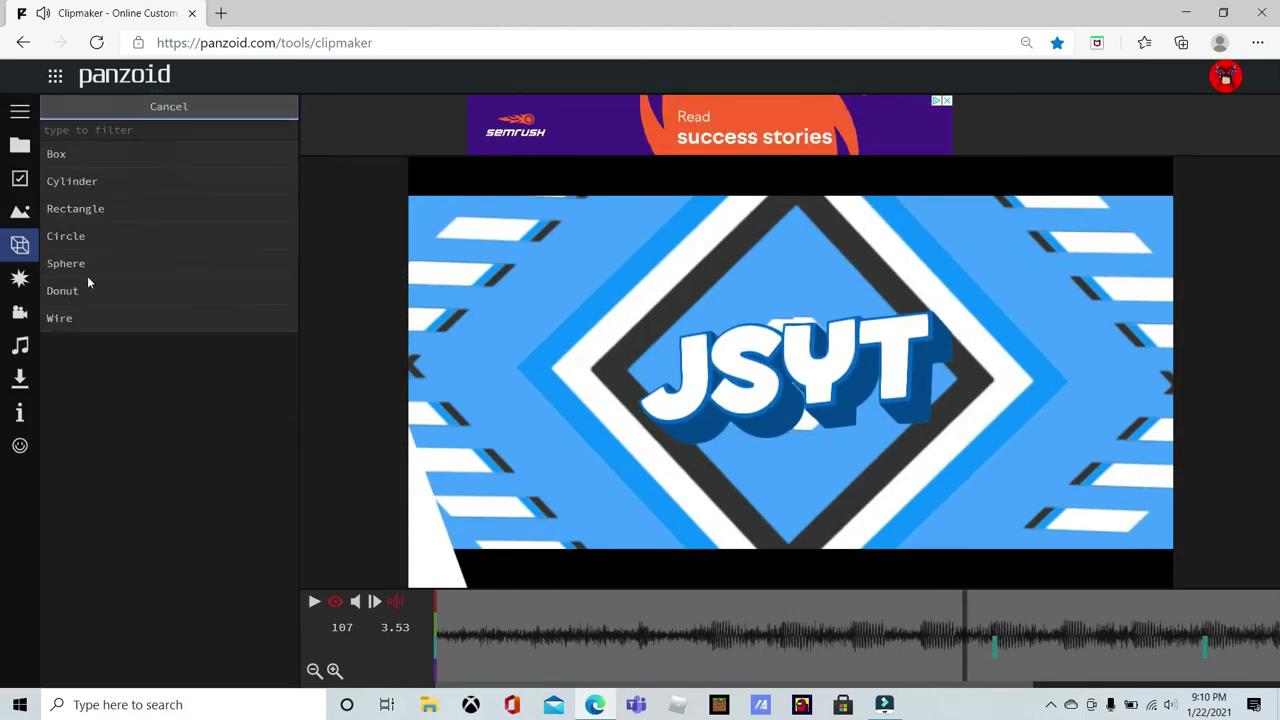
{"action": "left_click", "coordinate": [201, 106]}
{"action": "left_click", "coordinate": [195, 106]}
{"action": "left_click", "coordinate": [111, 173]}
{"action": "left_click", "coordinate": [134, 314]}
{"action": "left_click", "coordinate": [144, 194]}
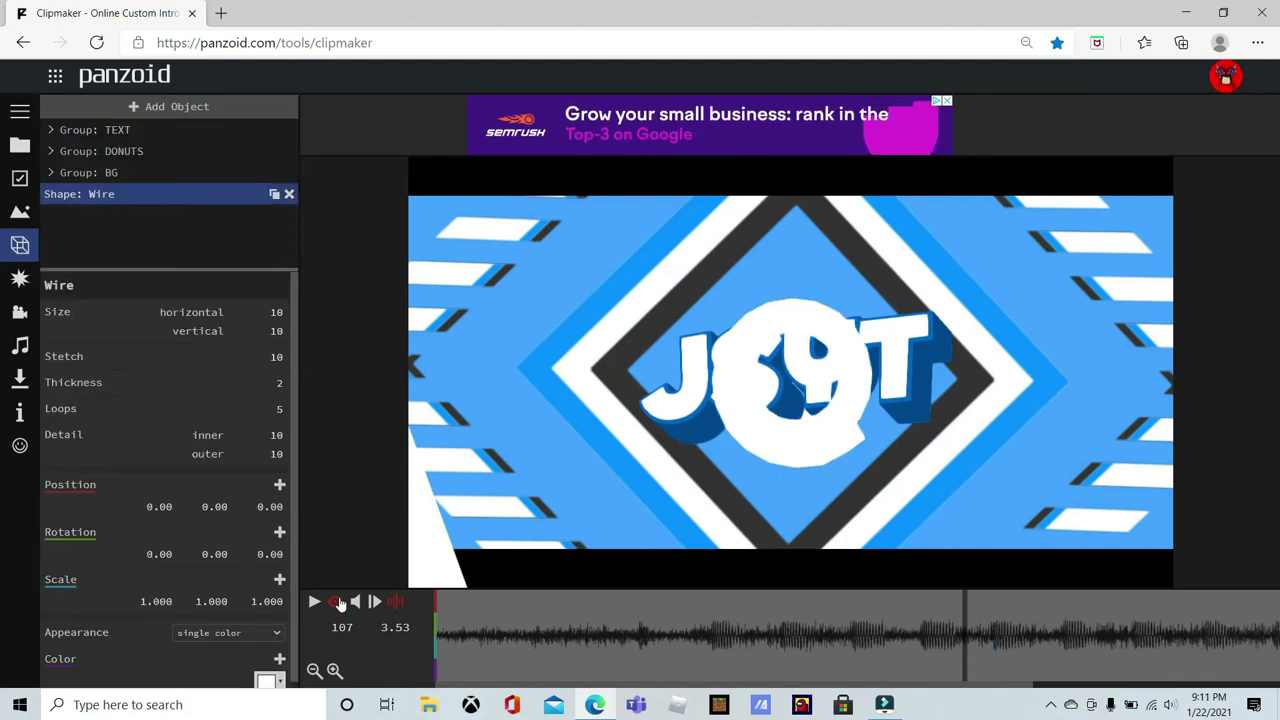
Set the Wire shape's Loops to 1 while viewing it in the free editing view.
{"action": "left_click", "coordinate": [337, 602]}
{"action": "left_click_drag", "start_coordinate": [620, 450], "coordinate": [560, 350]}
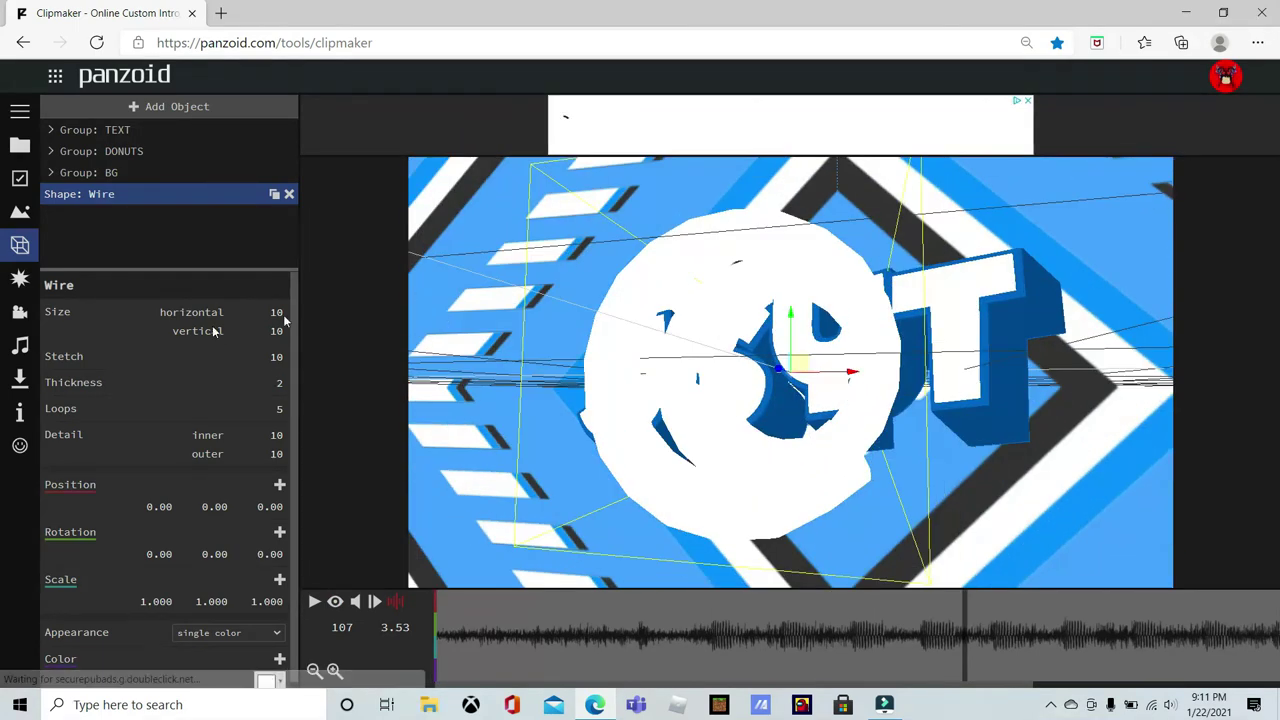
{"action": "scroll", "coordinate": [256, 483], "scroll_direction": "down", "scroll_amount": 1}
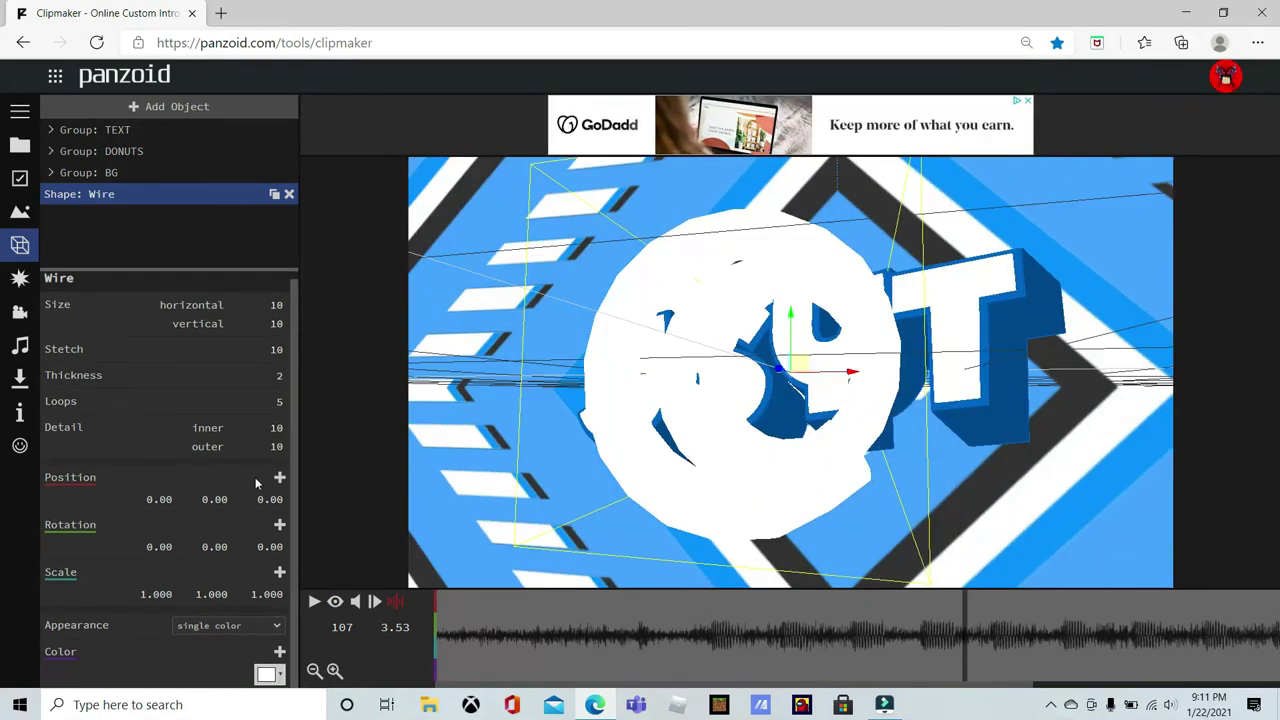
{"action": "left_click", "coordinate": [273, 405]}
{"action": "left_click_drag", "start_coordinate": [450, 404], "coordinate": [480, 450]}
{"action": "scroll", "coordinate": [500, 424], "scroll_direction": "down", "scroll_amount": 5}
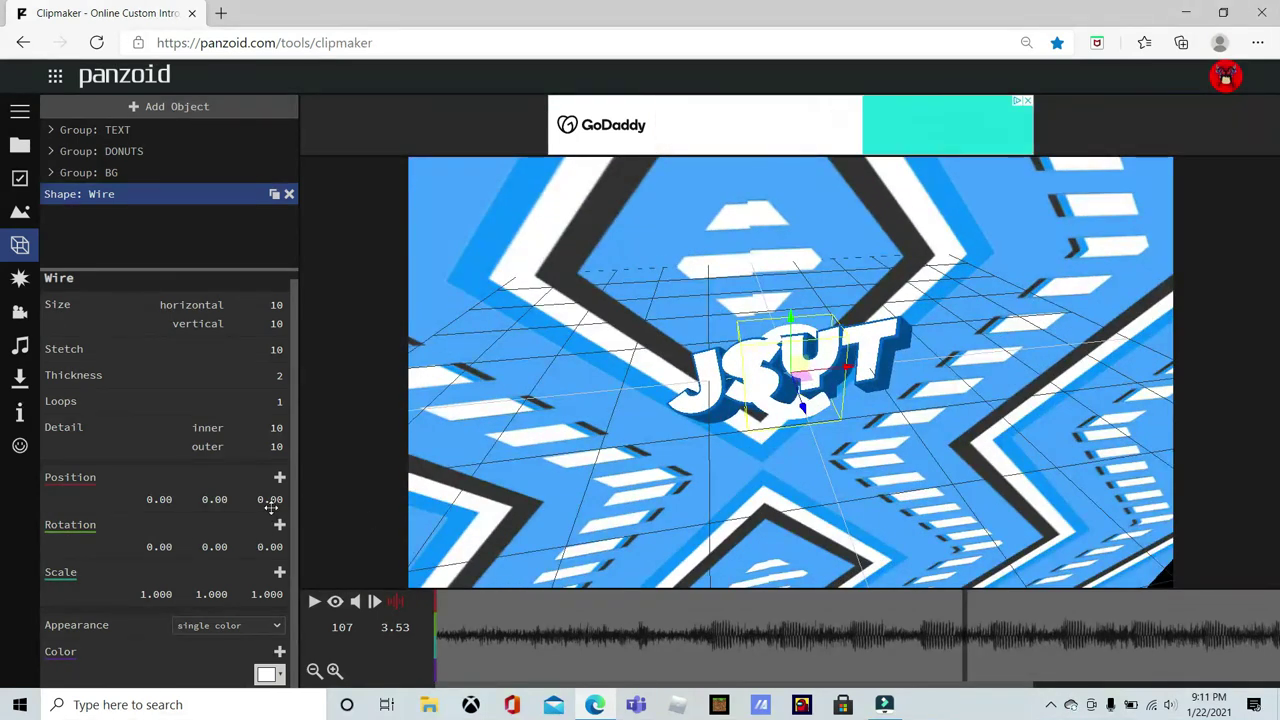
Set the Wire shape's Z position to -98 to push it behind the JSYT text.
{"action": "left_click", "coordinate": [272, 505]}
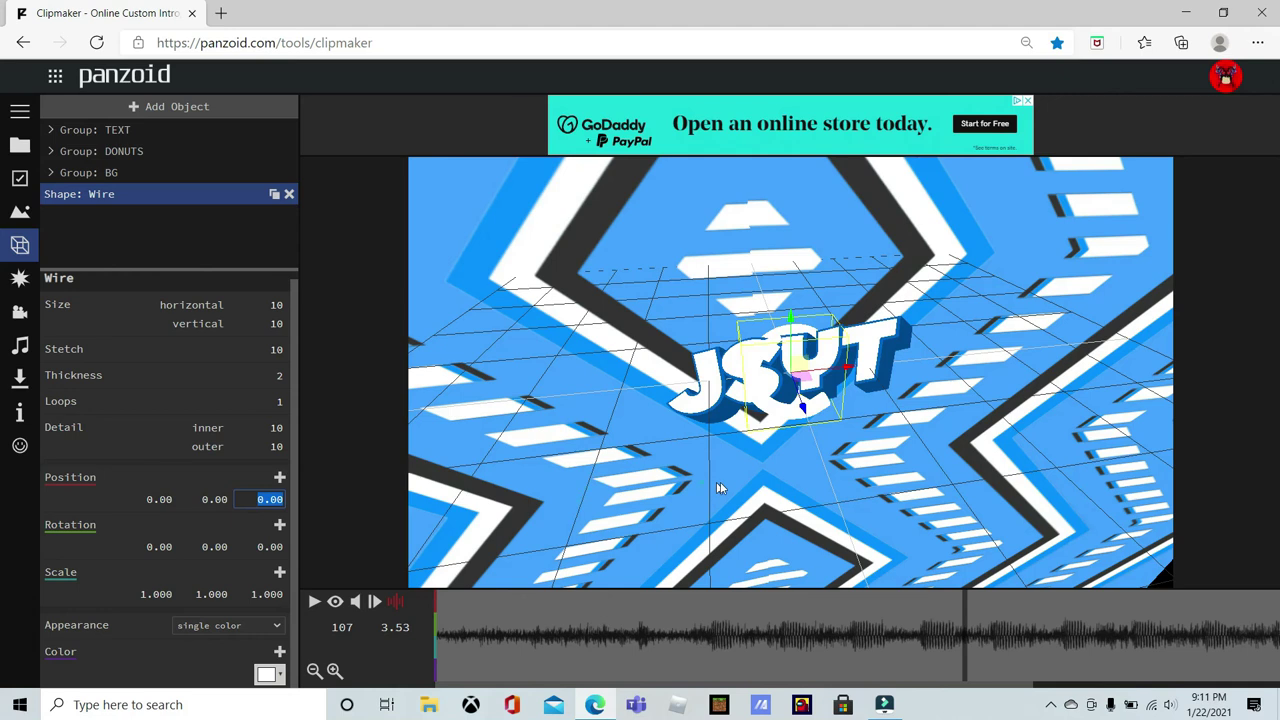
{"action": "left_click_drag", "start_coordinate": [587, 487], "coordinate": [391, 524]}
{"action": "key", "text": "BackSpace"}
{"action": "type", "text": "-98"}
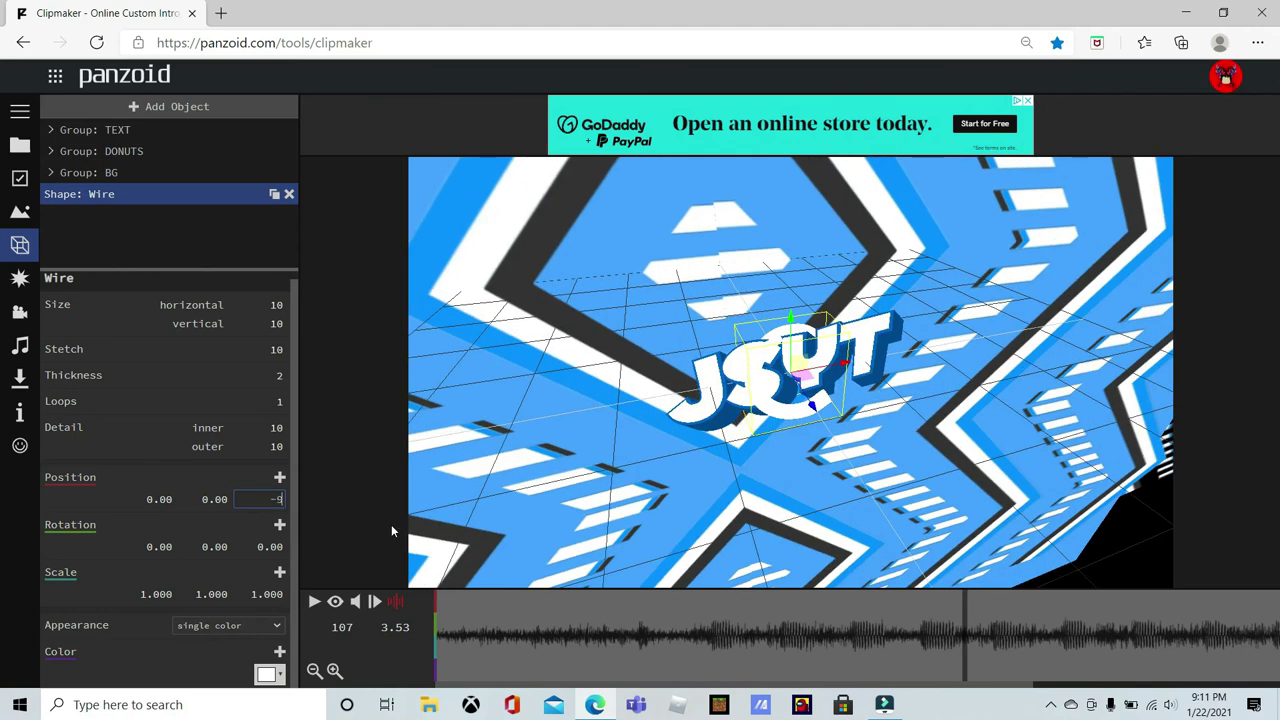
{"action": "key", "text": "Return"}
{"action": "left_click_drag", "start_coordinate": [391, 524], "coordinate": [255, 490]}
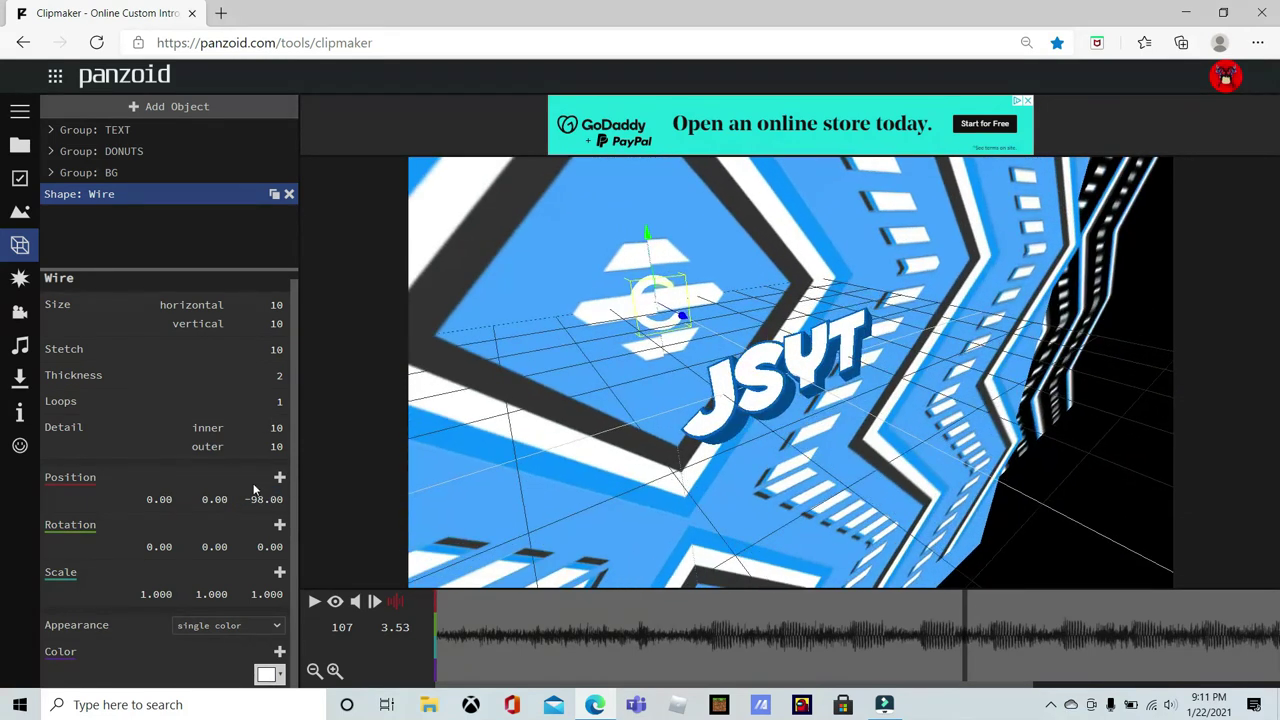
{"action": "left_click_drag", "start_coordinate": [358, 547], "coordinate": [633, 514]}
Set the Wire shape's rotation to 90 on the Y axis and 0 on the Z axis.
{"action": "left_click", "coordinate": [267, 547]}
{"action": "type", "text": "0"}
{"action": "key", "text": "Return"}
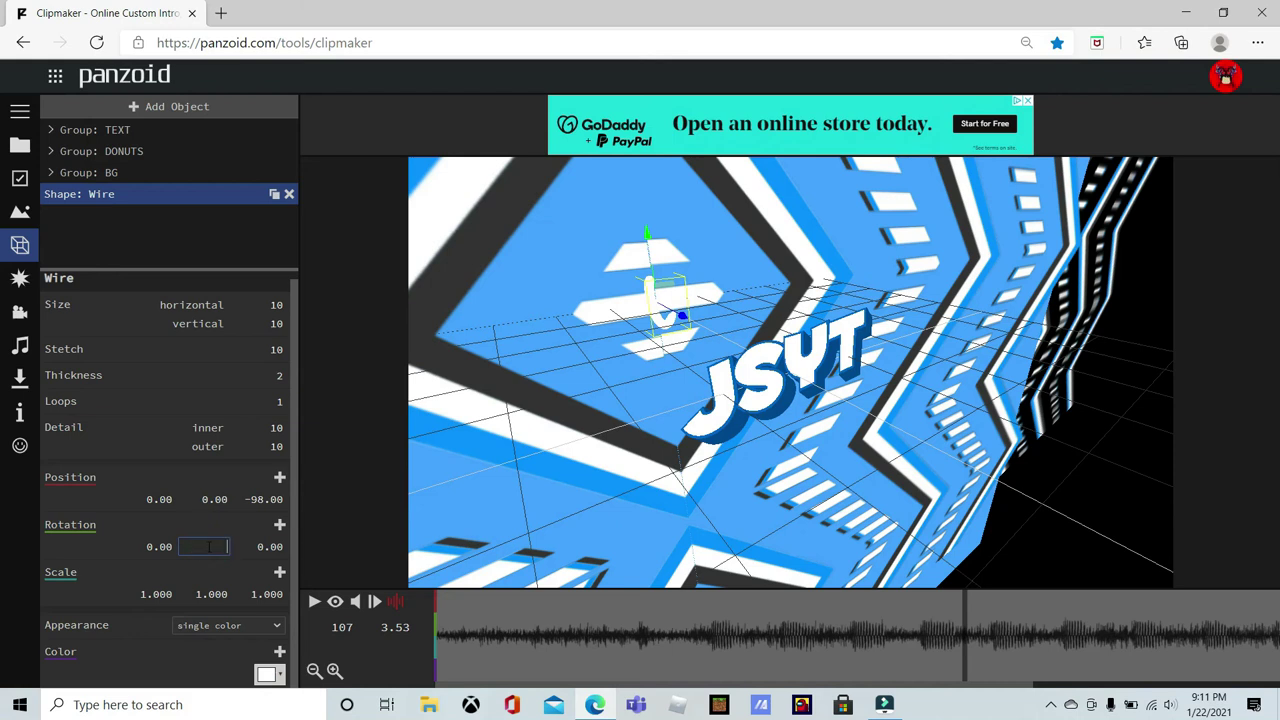
{"action": "type", "text": "90"}
{"action": "key", "text": "Return"}
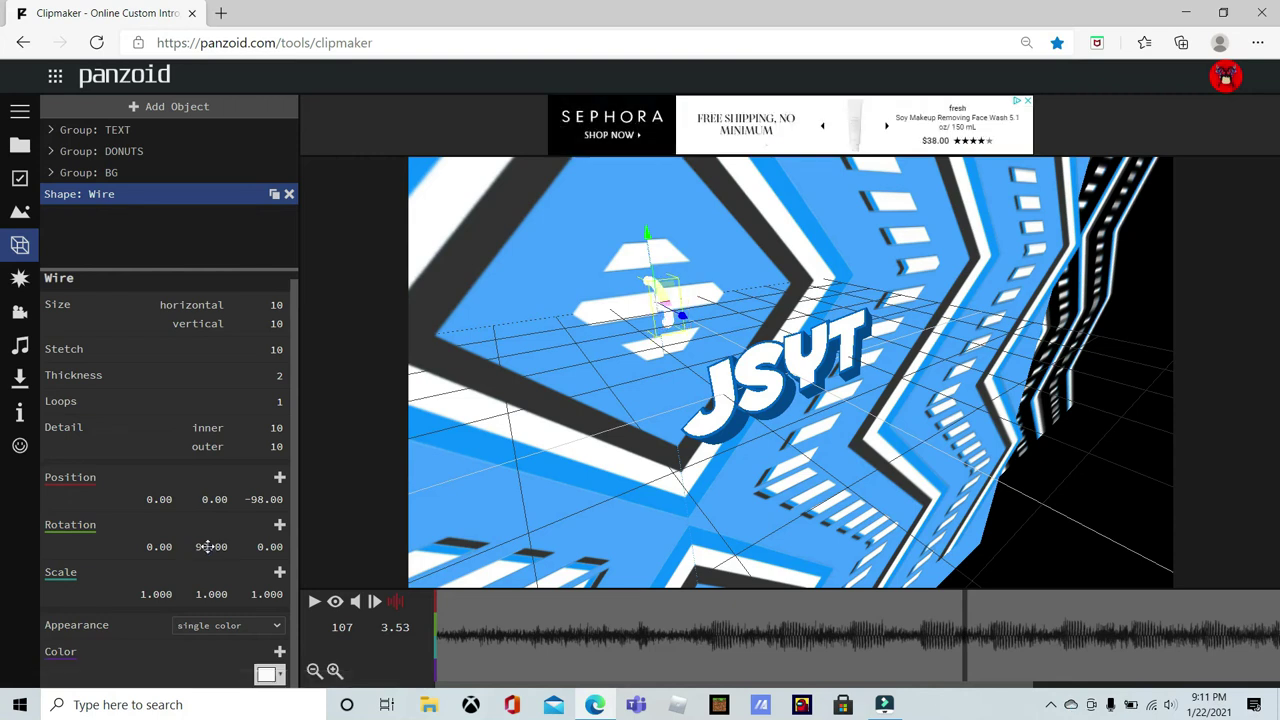
Move the Wire shape to Z position -75.07 and try a Z scale of 0.001, restoring the scale to 1.
{"action": "left_click_drag", "start_coordinate": [602, 367], "coordinate": [395, 606]}
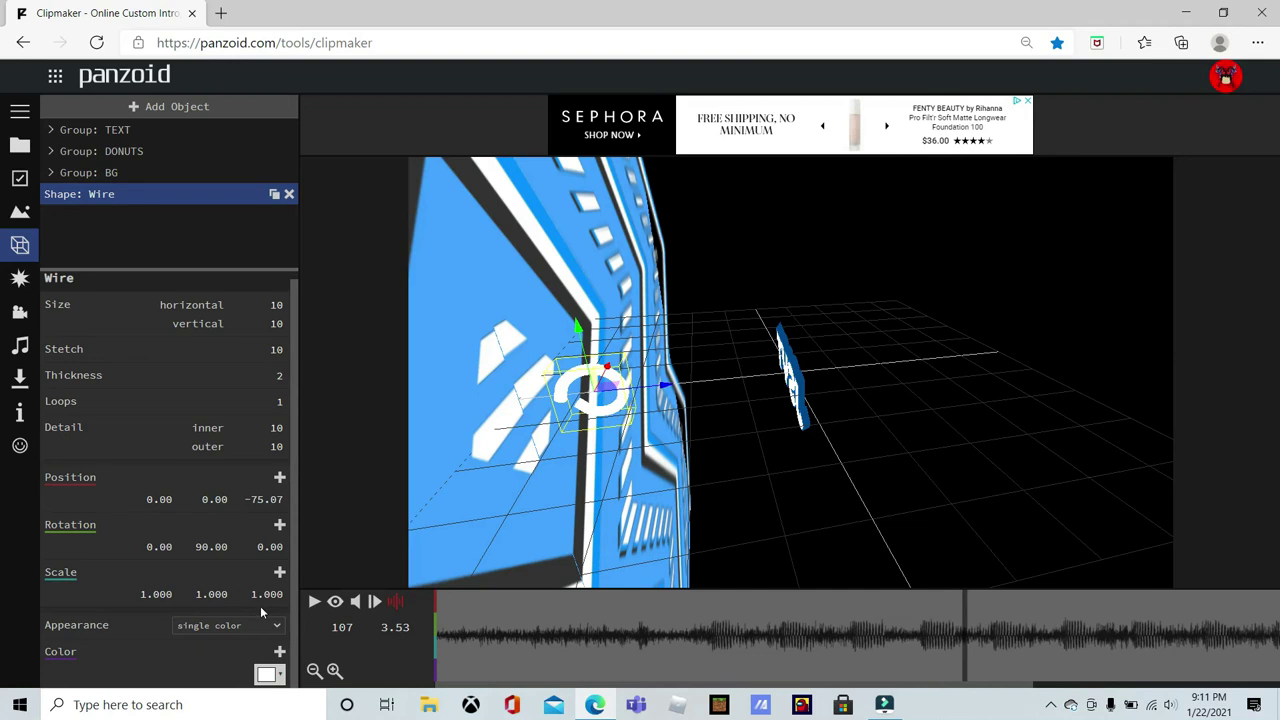
{"action": "left_click_drag", "start_coordinate": [267, 594], "coordinate": [235, 594]}
{"action": "left_click_drag", "start_coordinate": [544, 477], "coordinate": [373, 472]}
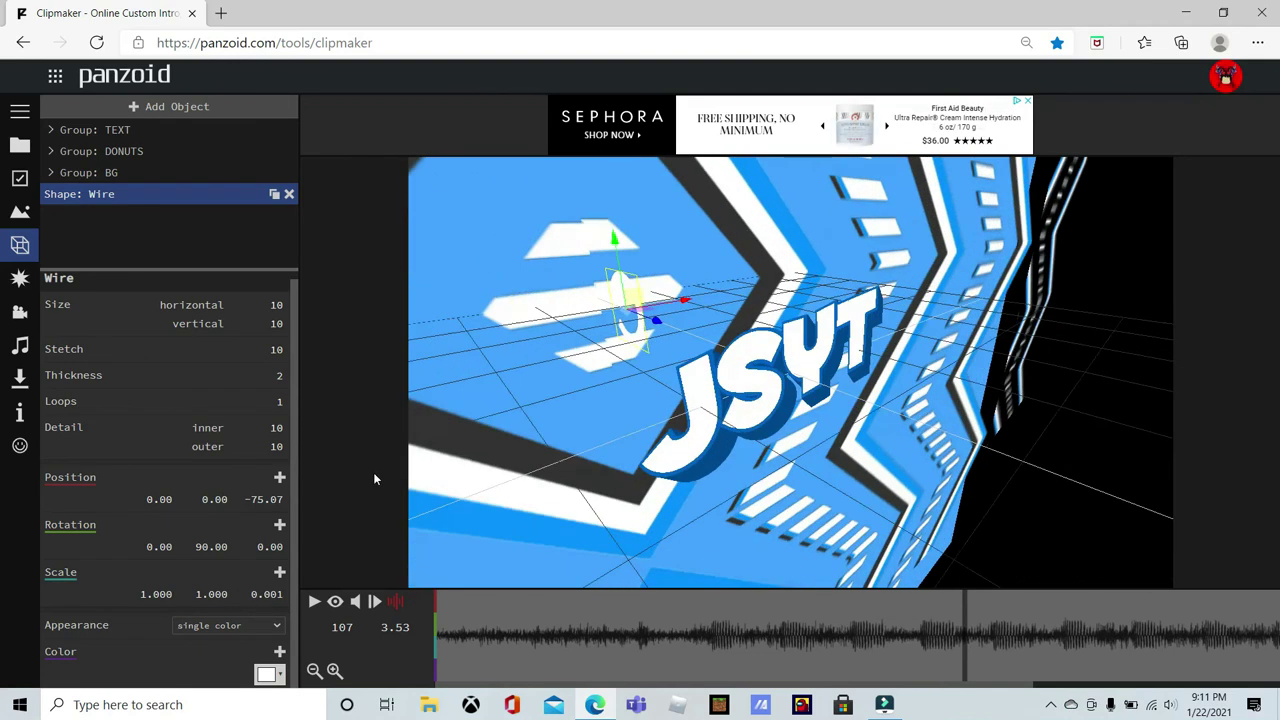
{"action": "left_click_drag", "start_coordinate": [515, 417], "coordinate": [443, 473]}
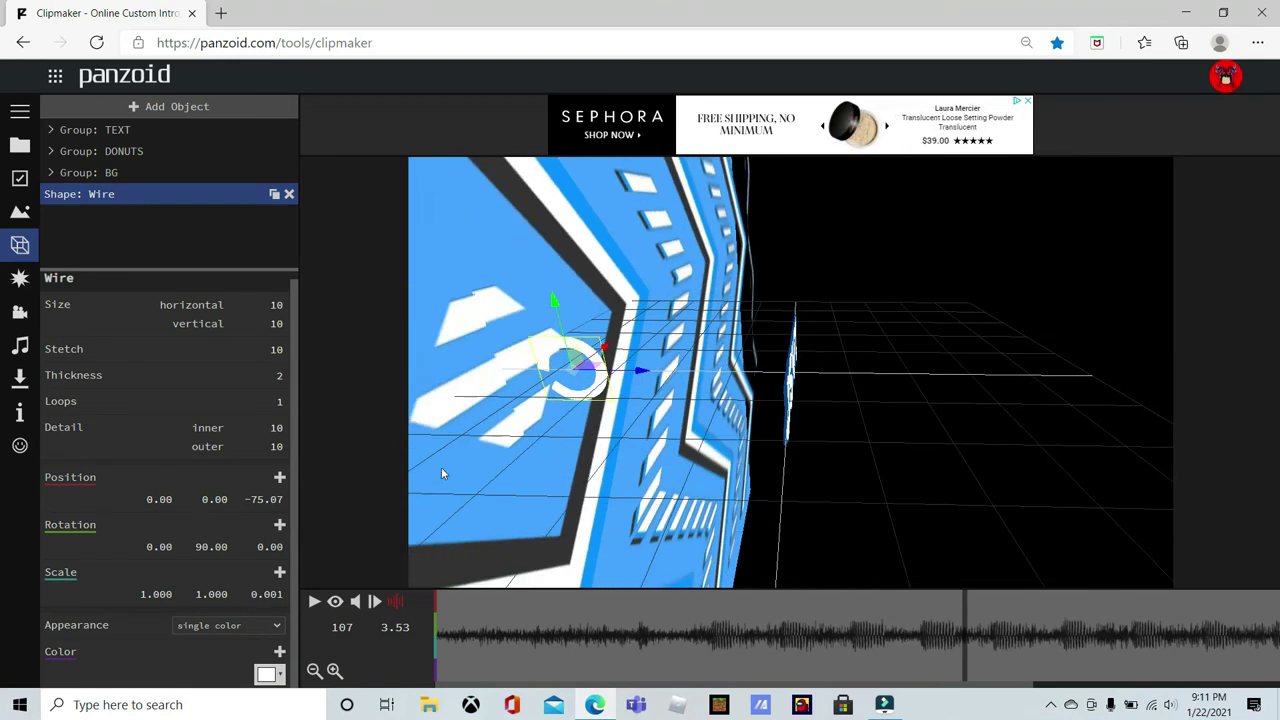
{"action": "left_click_drag", "start_coordinate": [537, 454], "coordinate": [409, 447]}
{"action": "left_click_drag", "start_coordinate": [540, 405], "coordinate": [250, 533]}
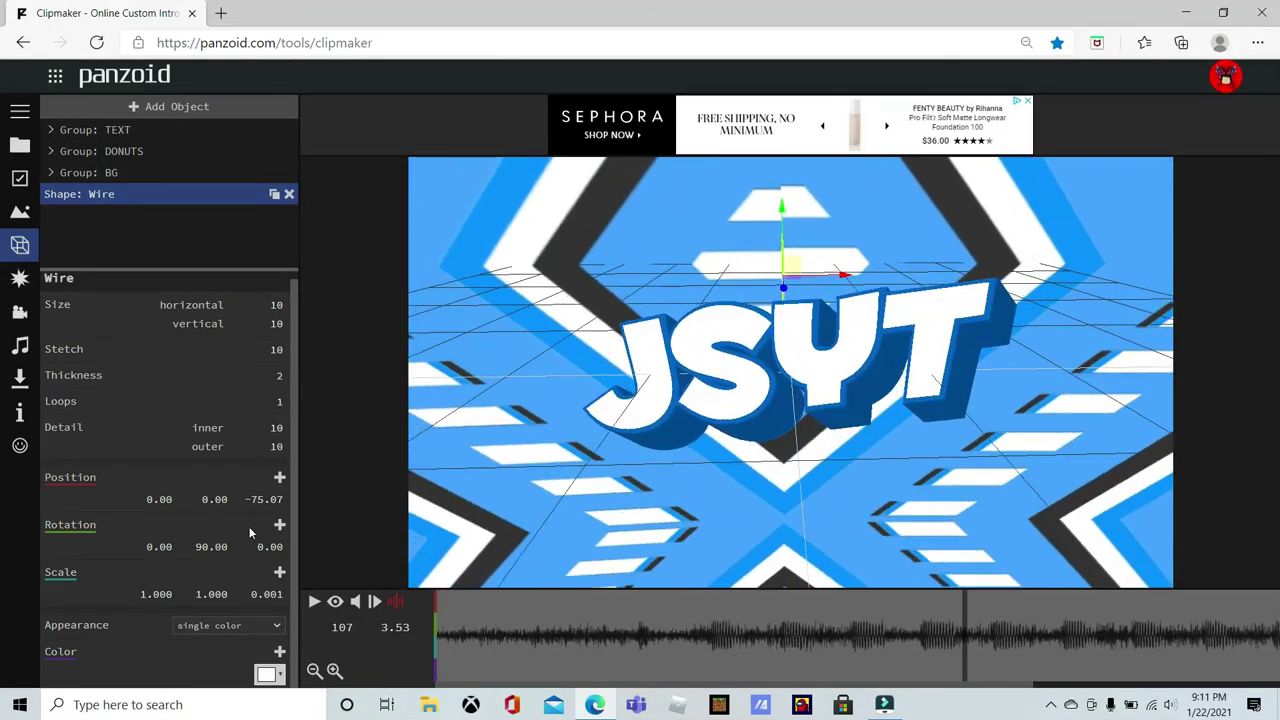
{"action": "double_click", "coordinate": [257, 586]}
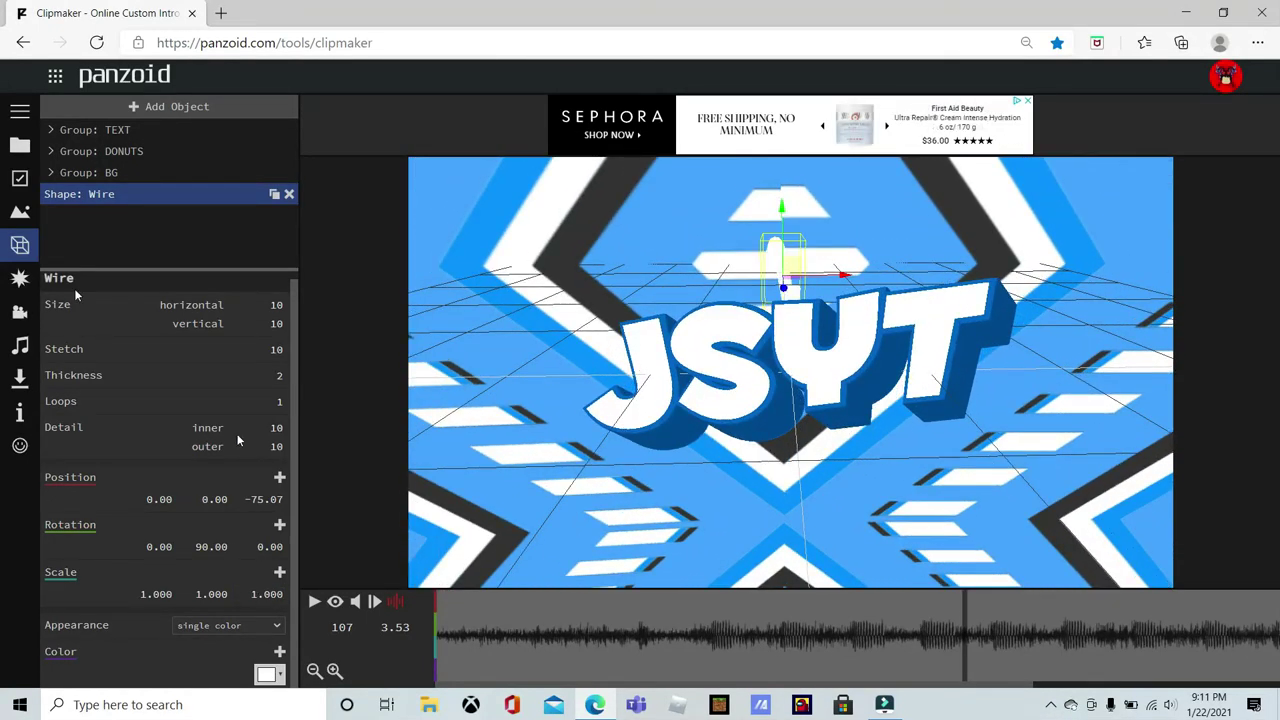
Create a new group, place the Wire shape inside it, and name the group SPLINE.
{"action": "left_click", "coordinate": [241, 104]}
{"action": "left_click", "coordinate": [123, 369]}
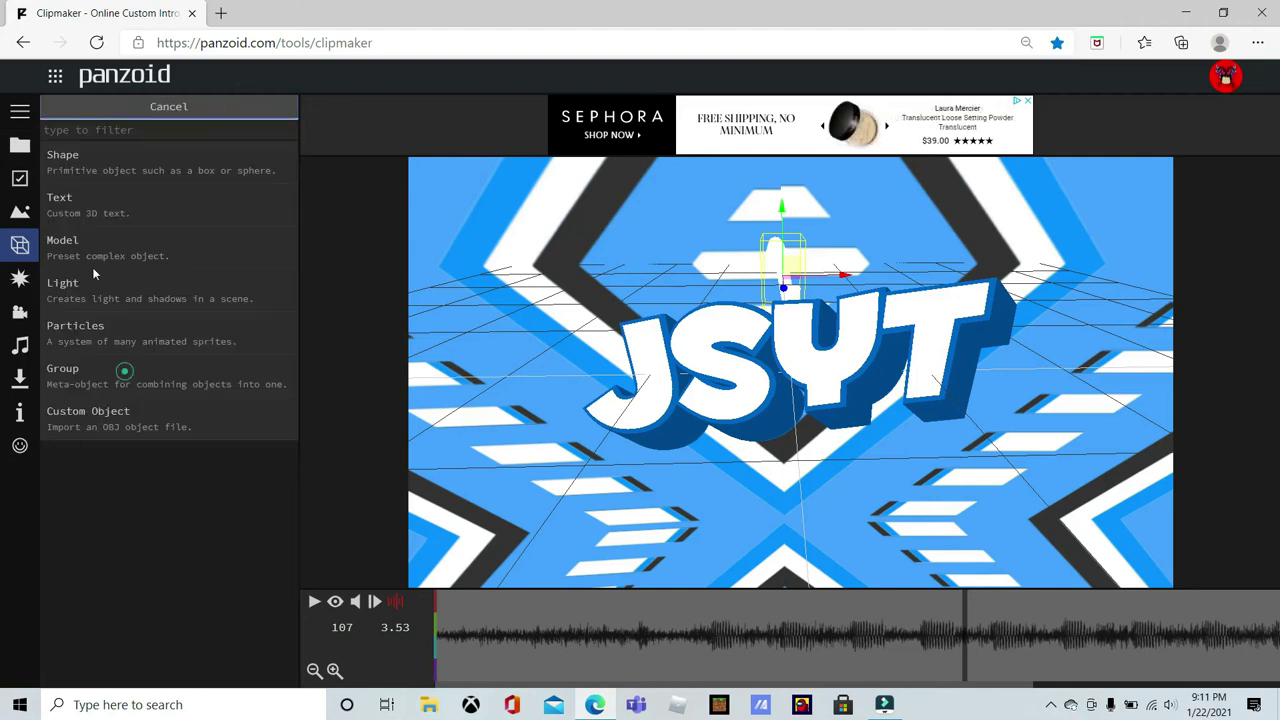
{"action": "left_click_drag", "start_coordinate": [113, 194], "coordinate": [114, 219]}
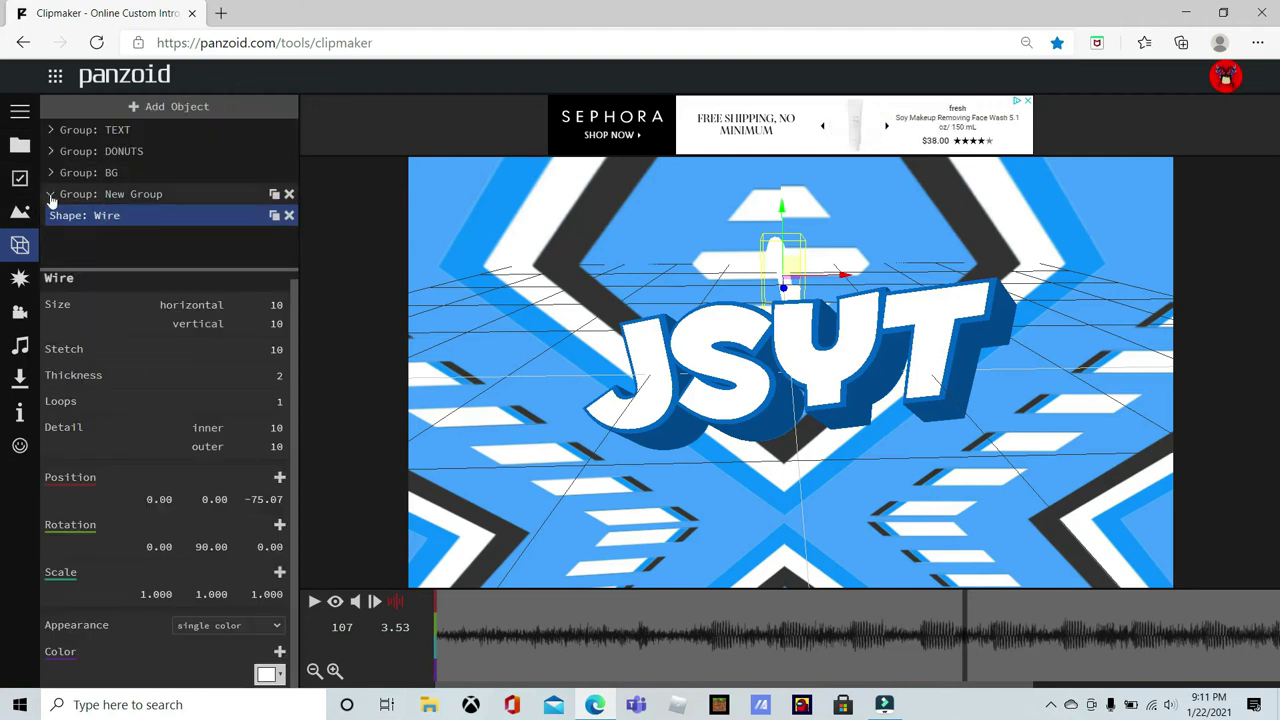
{"action": "left_click", "coordinate": [110, 196]}
{"action": "left_click", "coordinate": [137, 318]}
{"action": "type", "text": "SPLINE"}
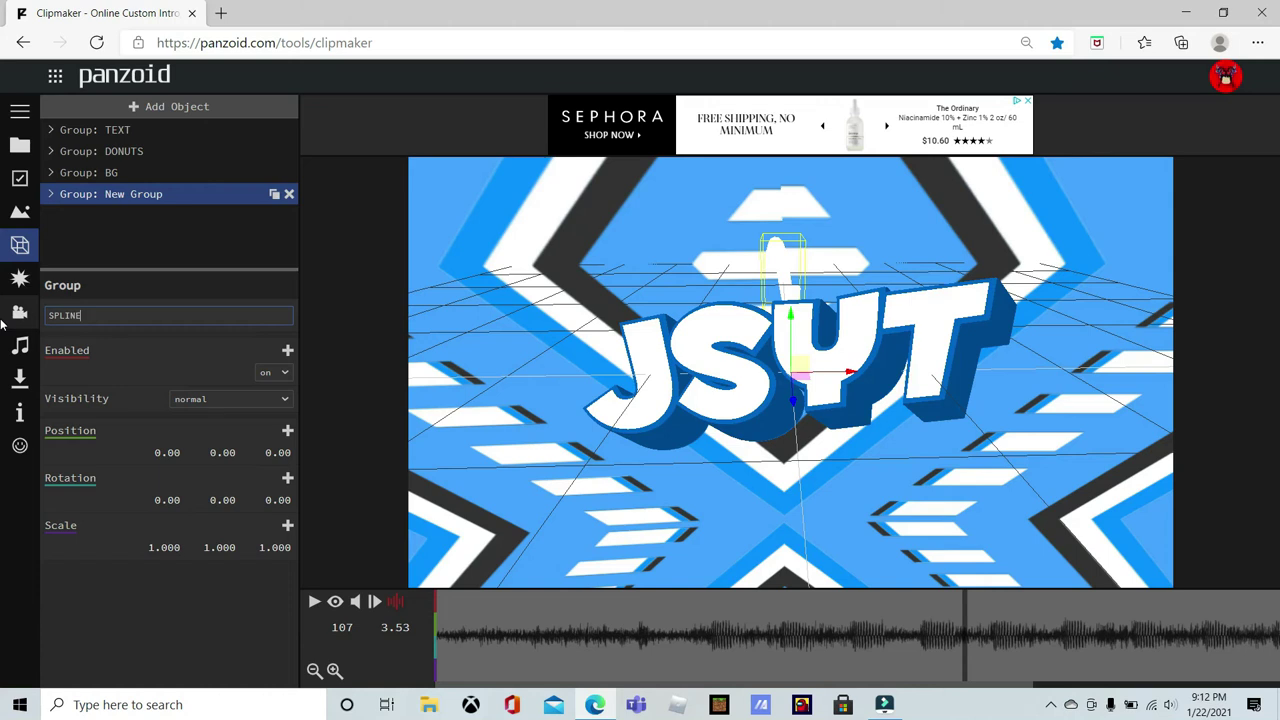
{"action": "key", "text": "Return"}
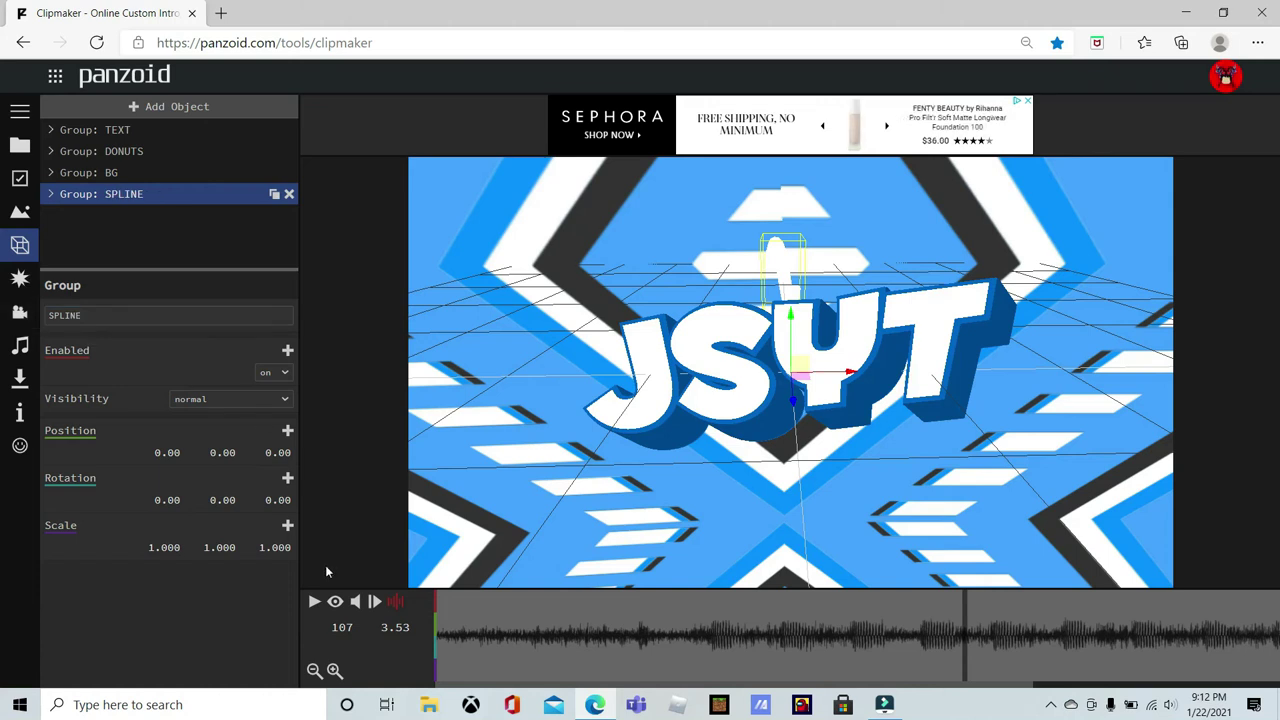
Flatten the SPLINE group with a Z scale of 0.001 and move it back to Z position -89.13.
{"action": "left_click", "coordinate": [271, 547]}
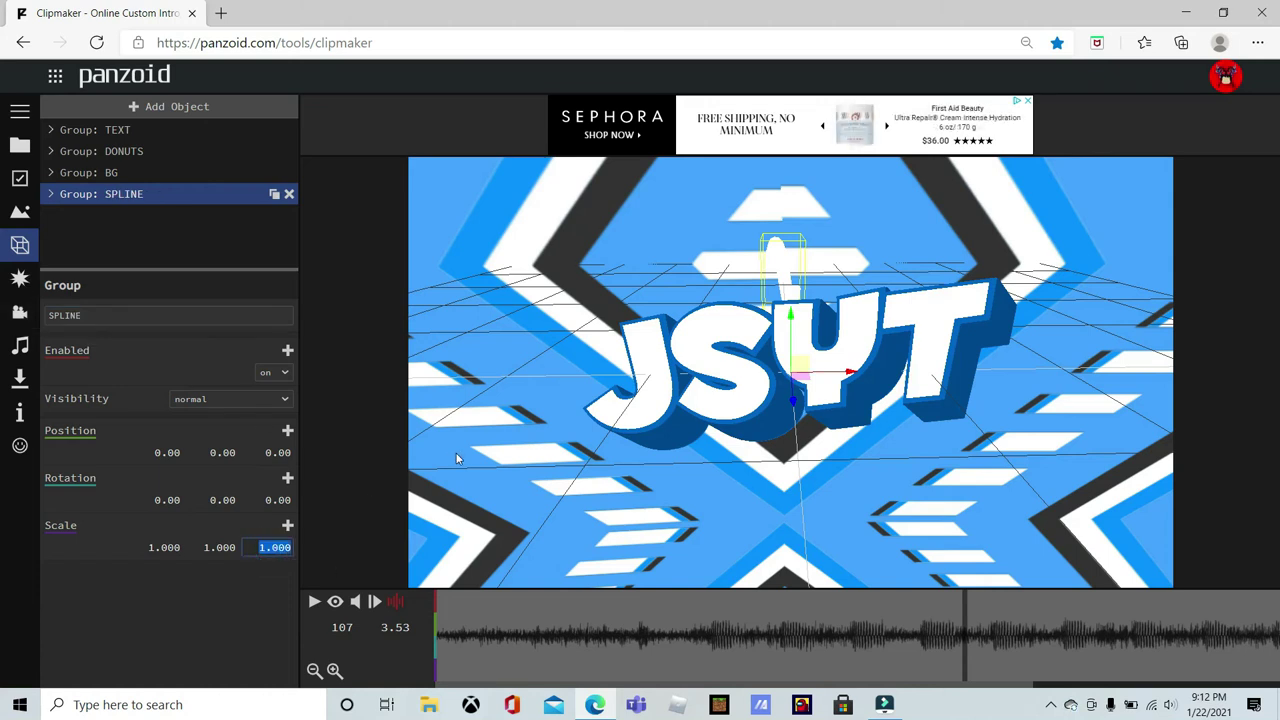
{"action": "type", "text": "0.001"}
{"action": "key", "text": "Return"}
{"action": "left_click_drag", "start_coordinate": [798, 393], "coordinate": [843, 377]}
{"action": "left_click_drag", "start_coordinate": [529, 369], "coordinate": [588, 374]}
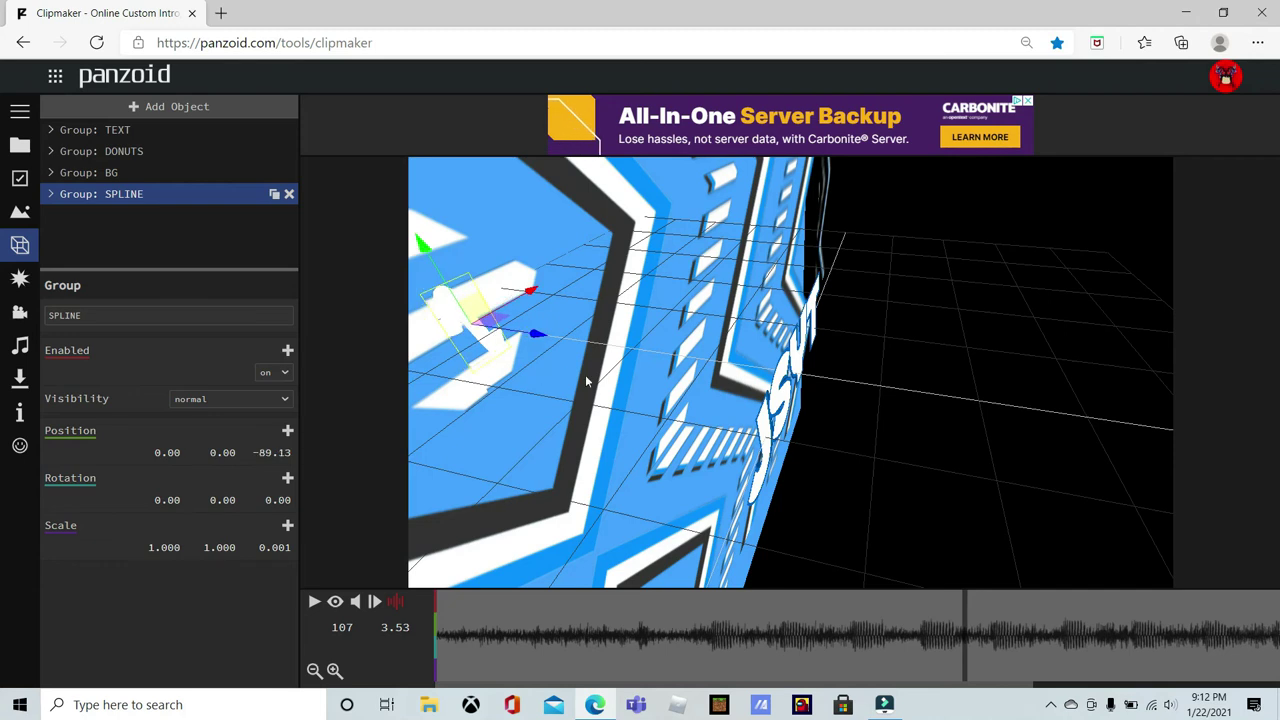
Reset the Z position of the Wire shape inside the SPLINE group to 0.
{"action": "left_click", "coordinate": [50, 193]}
{"action": "left_click", "coordinate": [140, 216]}
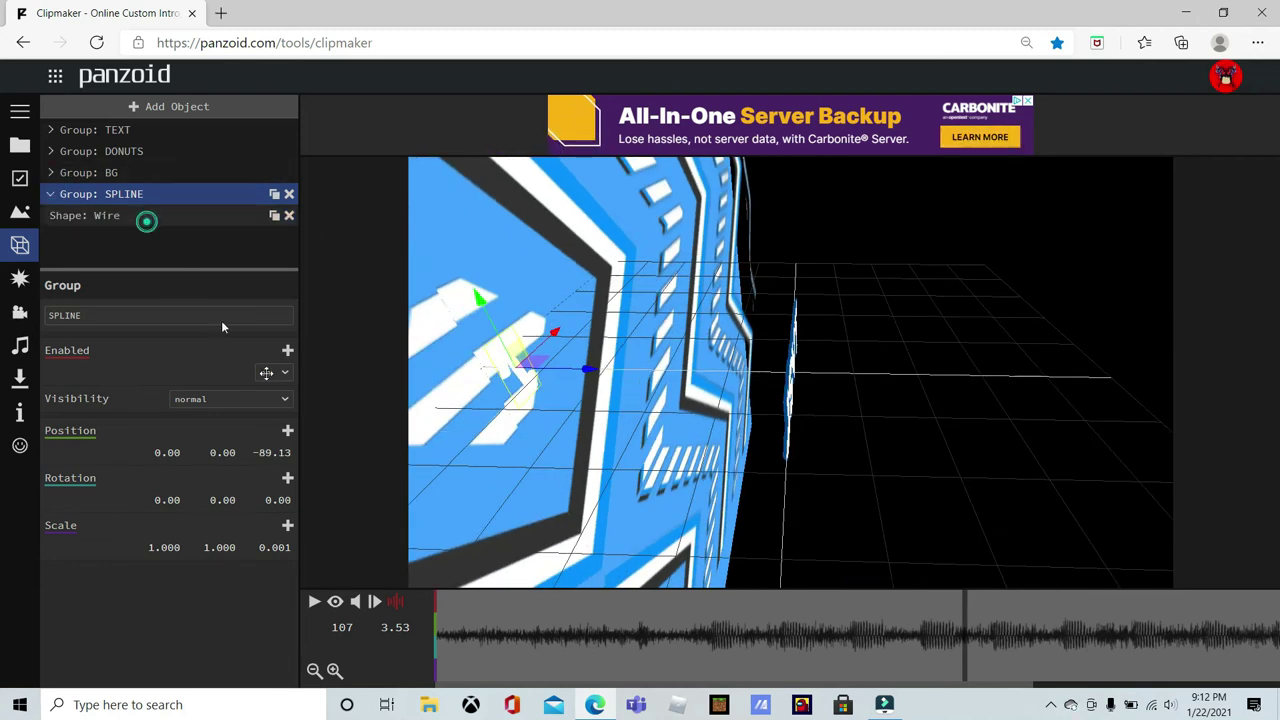
{"action": "left_click_drag", "start_coordinate": [263, 506], "coordinate": [271, 508]}
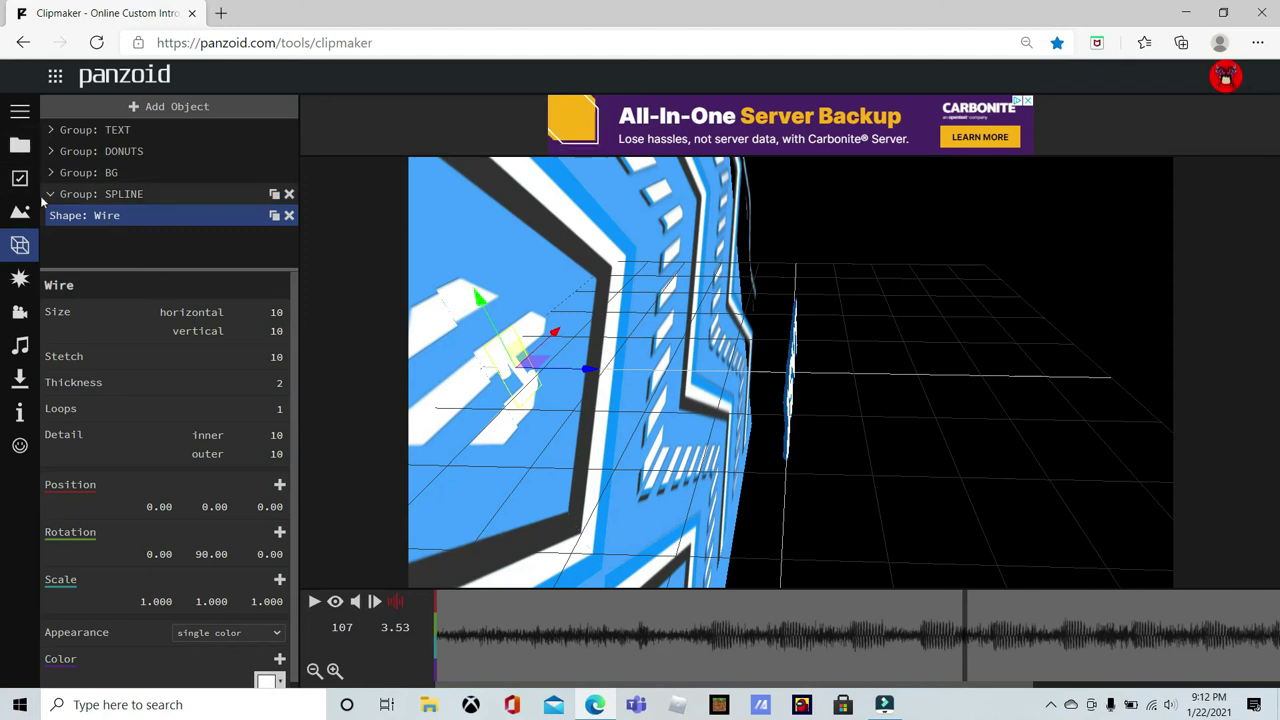
Move the SPLINE group forward to Z position -83.16 and return to the camera view.
{"action": "left_click", "coordinate": [53, 196]}
{"action": "left_click", "coordinate": [98, 194]}
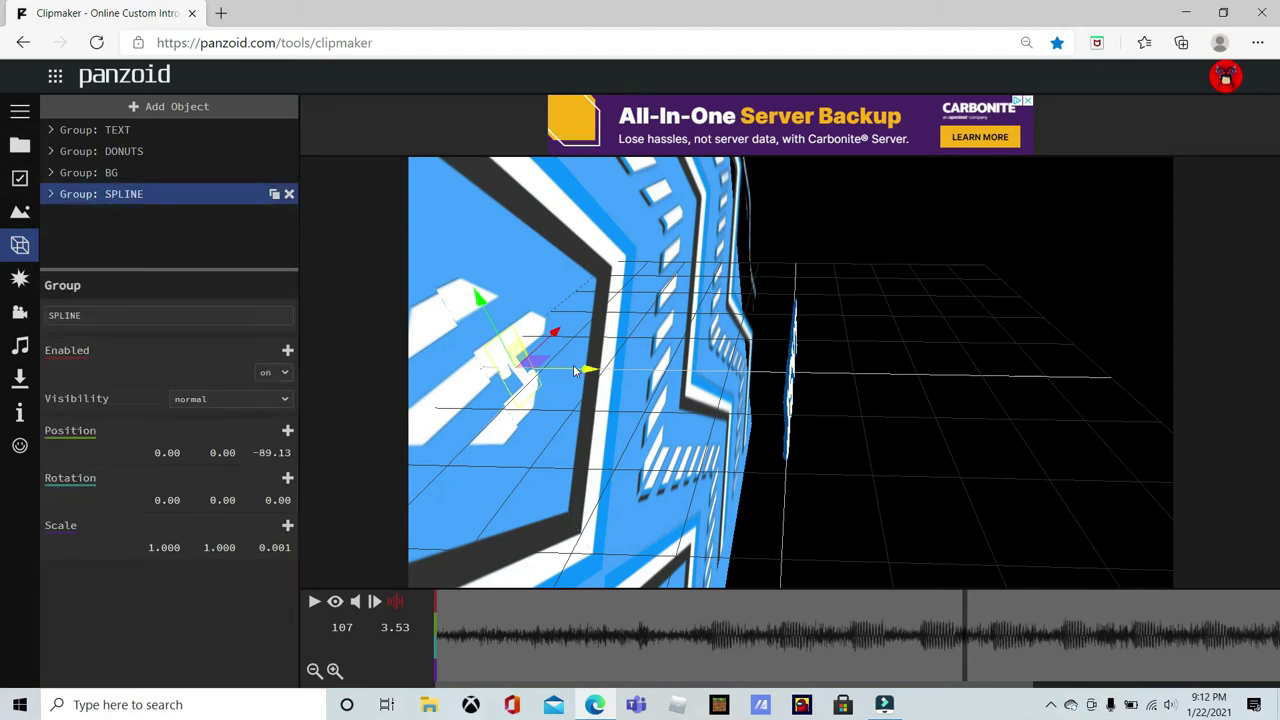
{"action": "left_click_drag", "start_coordinate": [589, 370], "coordinate": [421, 568]}
{"action": "left_click", "coordinate": [337, 599]}
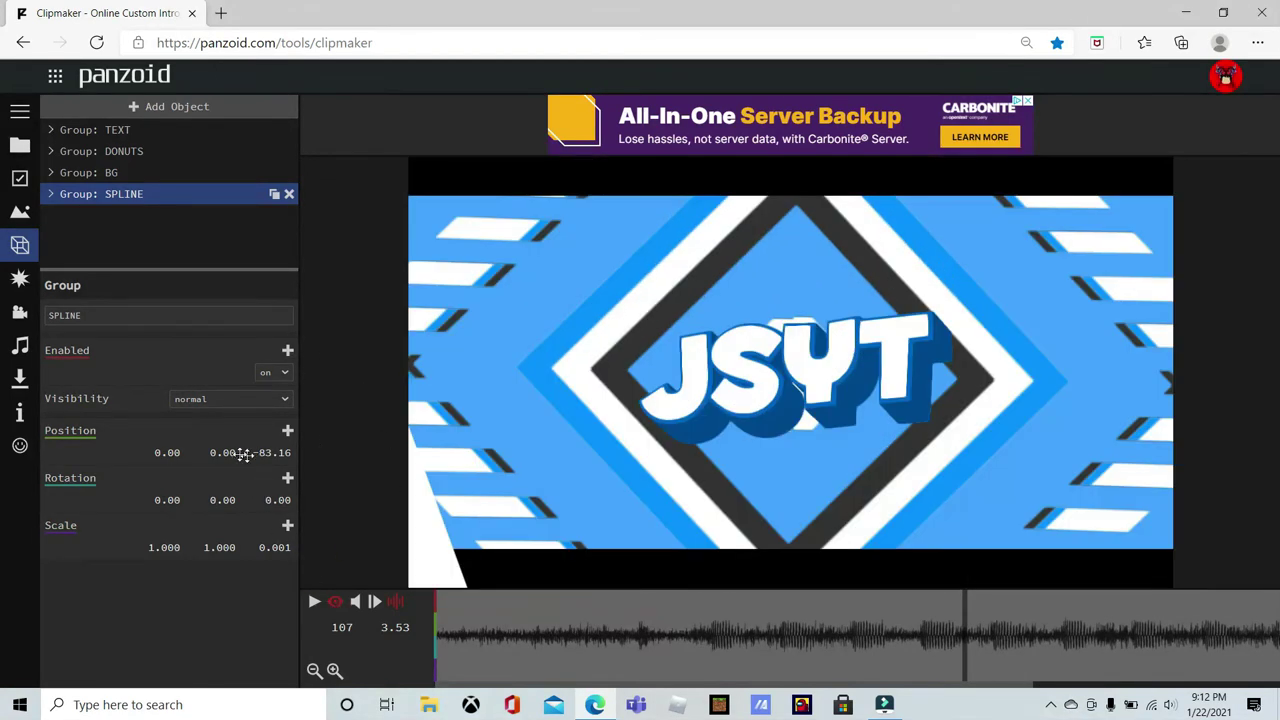
Raise the SPLINE group above the JSYT text to Y position 46.40, keeping its Y scale at 1.
{"action": "left_click_drag", "start_coordinate": [247, 442], "coordinate": [607, 446]}
{"action": "left_click_drag", "start_coordinate": [236, 557], "coordinate": [314, 532]}
{"action": "left_click_drag", "start_coordinate": [206, 549], "coordinate": [210, 548]}
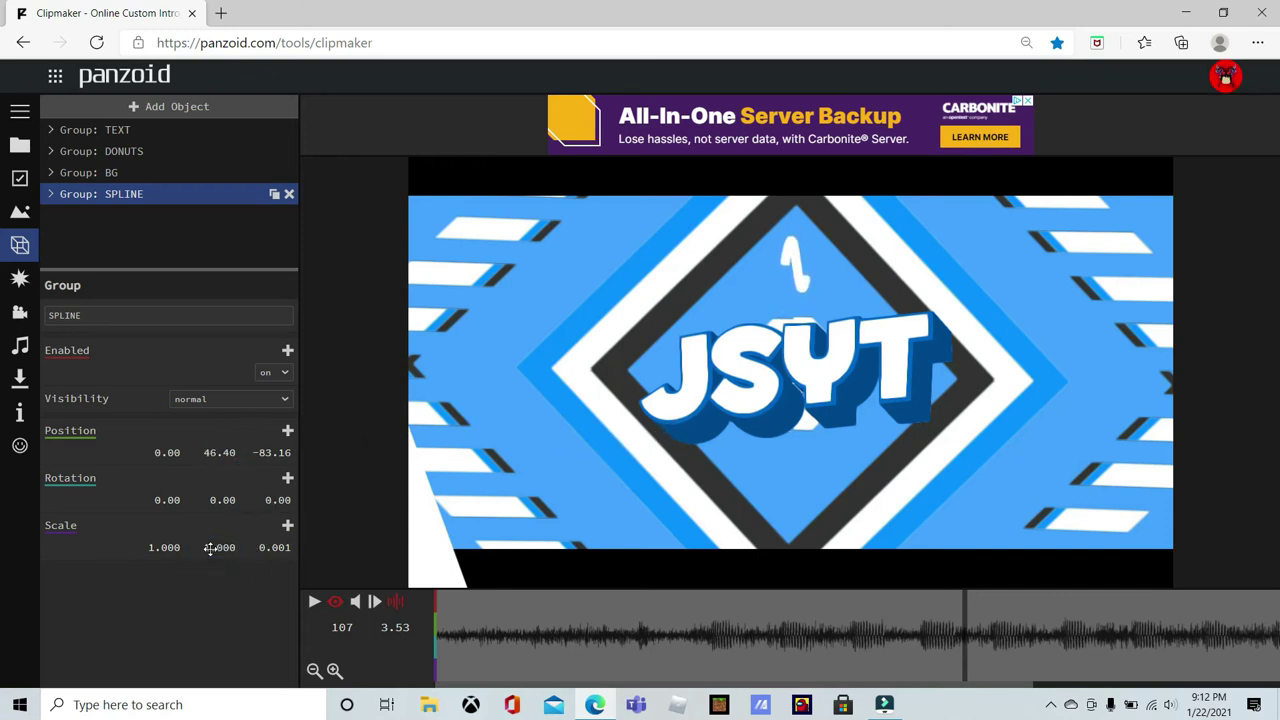
Set the stretch of the Wire shape inside the SPLINE group to 92.
{"action": "left_click", "coordinate": [49, 196]}
{"action": "left_click", "coordinate": [91, 215]}
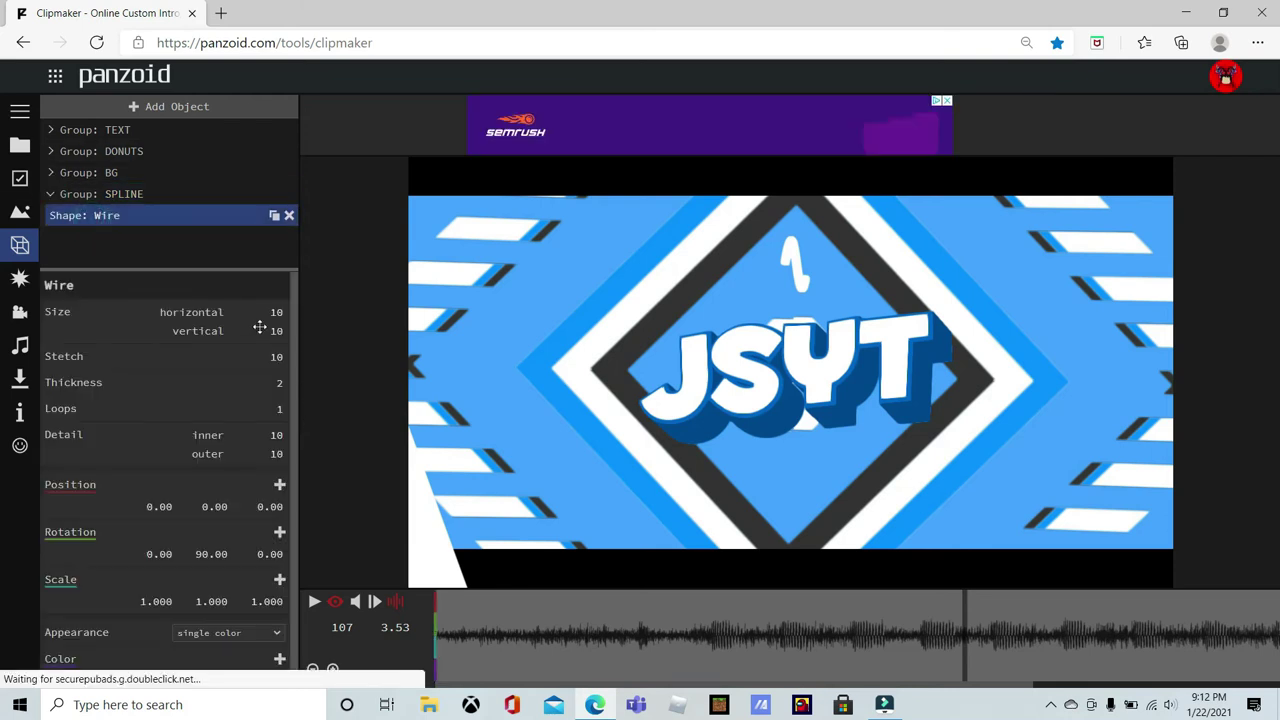
{"action": "left_click_drag", "start_coordinate": [276, 312], "coordinate": [546, 316]}
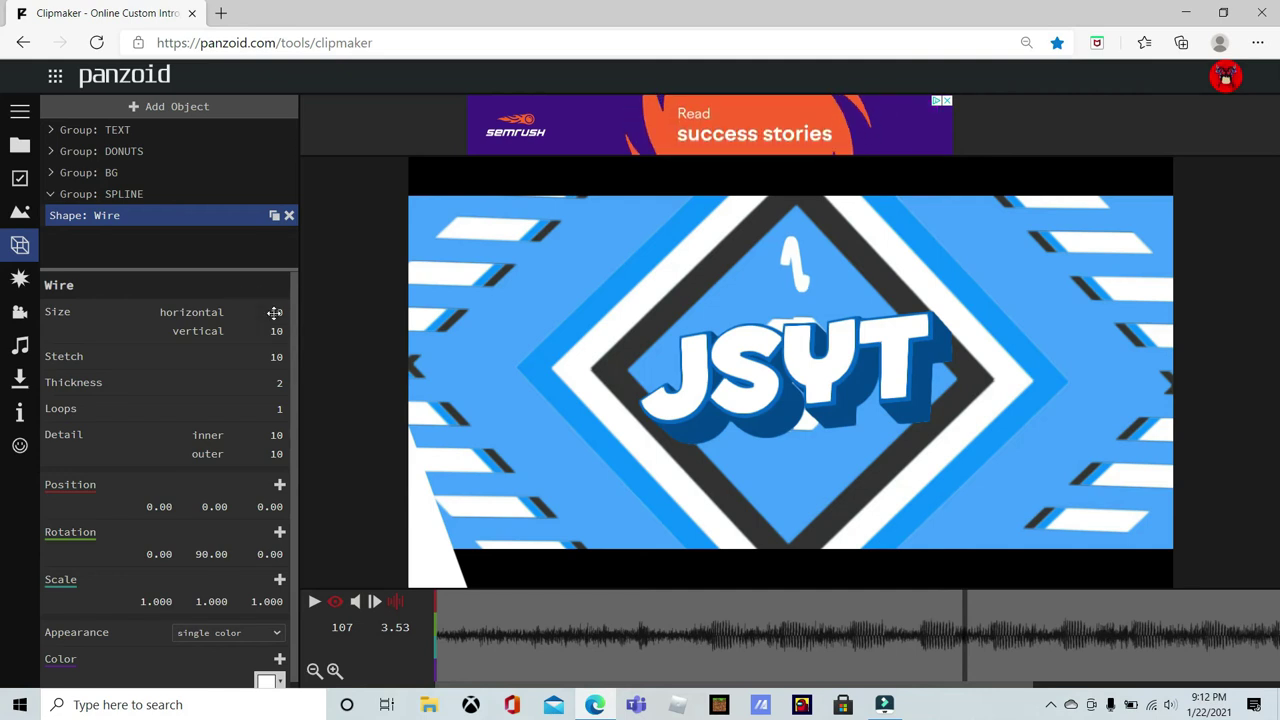
{"action": "left_click_drag", "start_coordinate": [276, 356], "coordinate": [927, 338]}
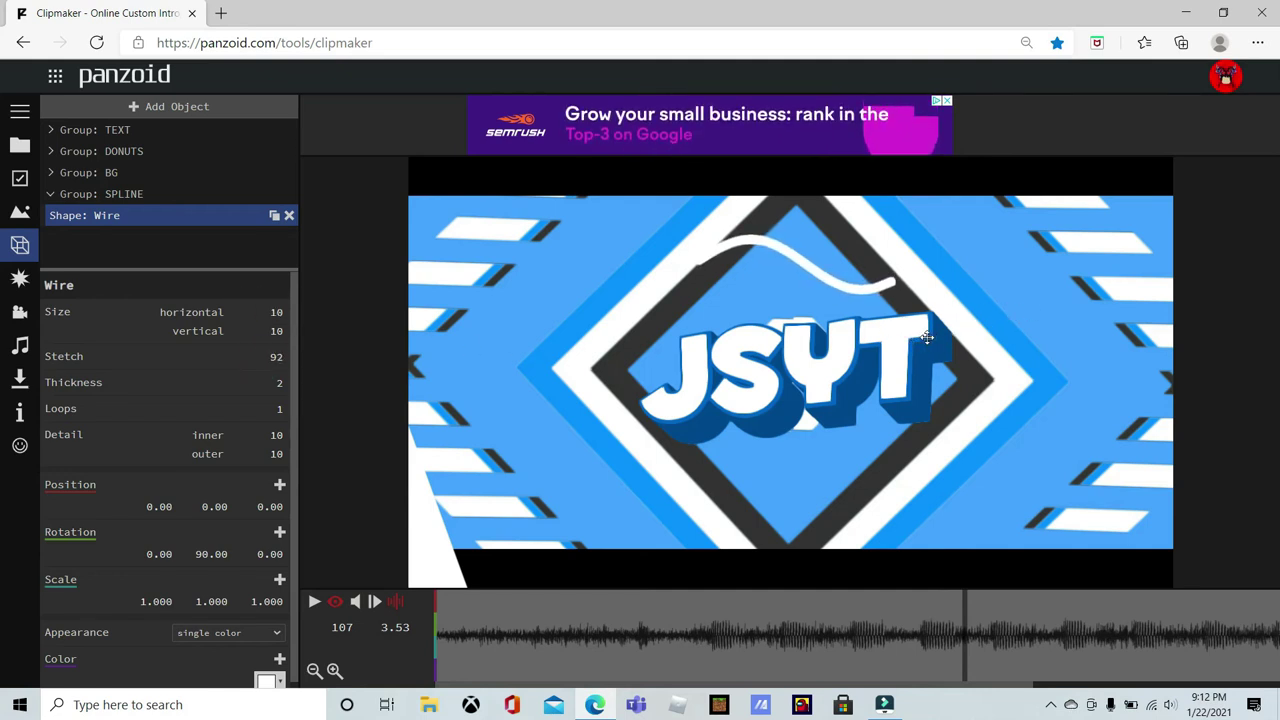
Change the Wire shape's color to off-white #f7f7f7.
{"action": "left_click", "coordinate": [264, 679]}
{"action": "left_click", "coordinate": [396, 534]}
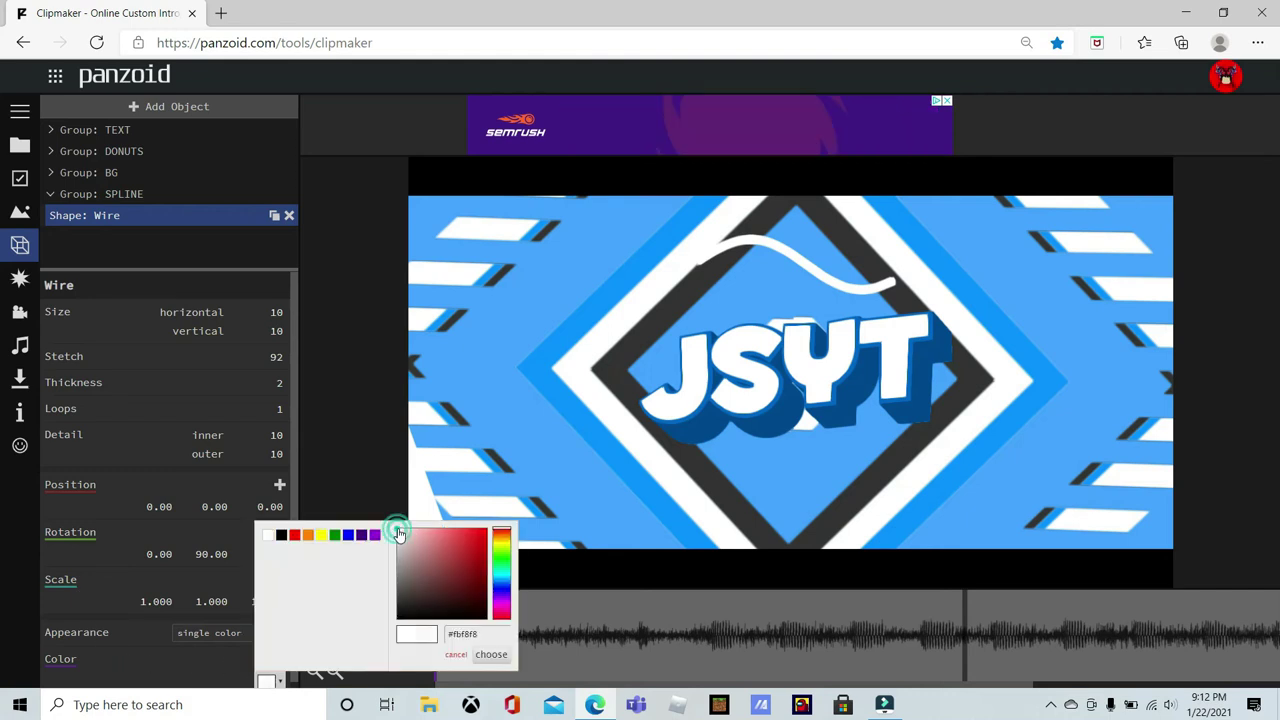
{"action": "left_click", "coordinate": [389, 536]}
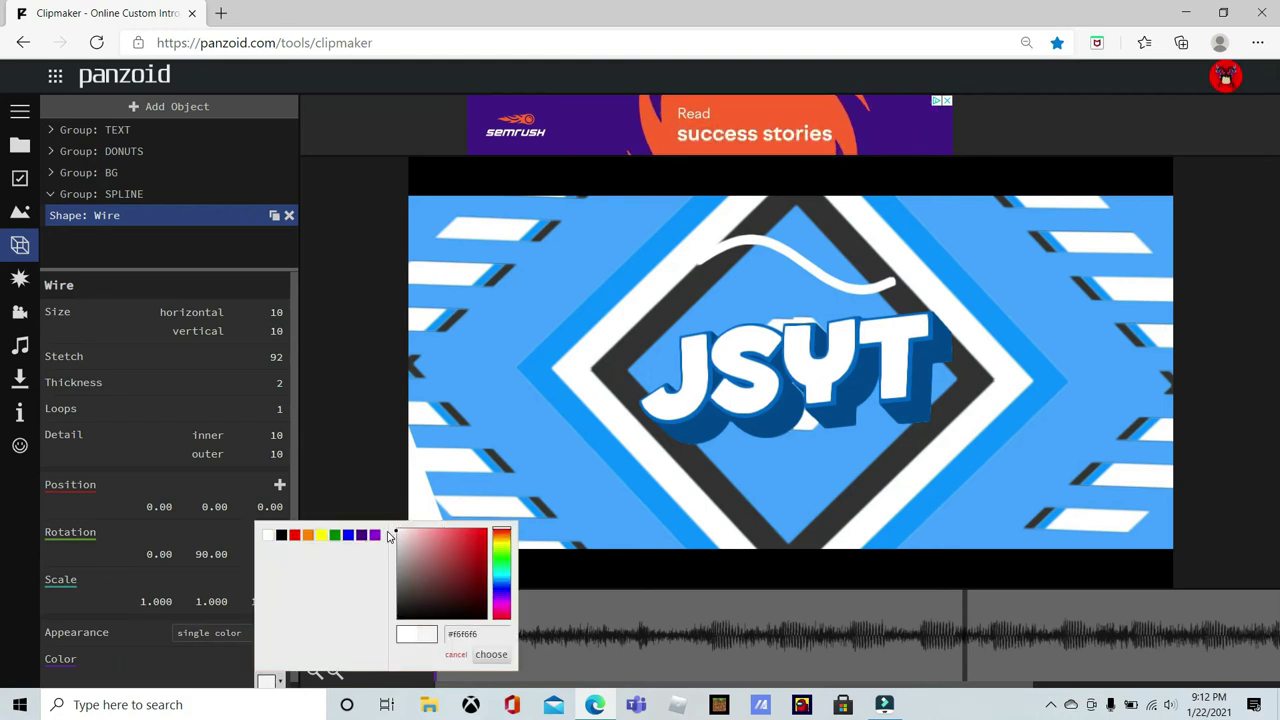
{"action": "left_click", "coordinate": [386, 540]}
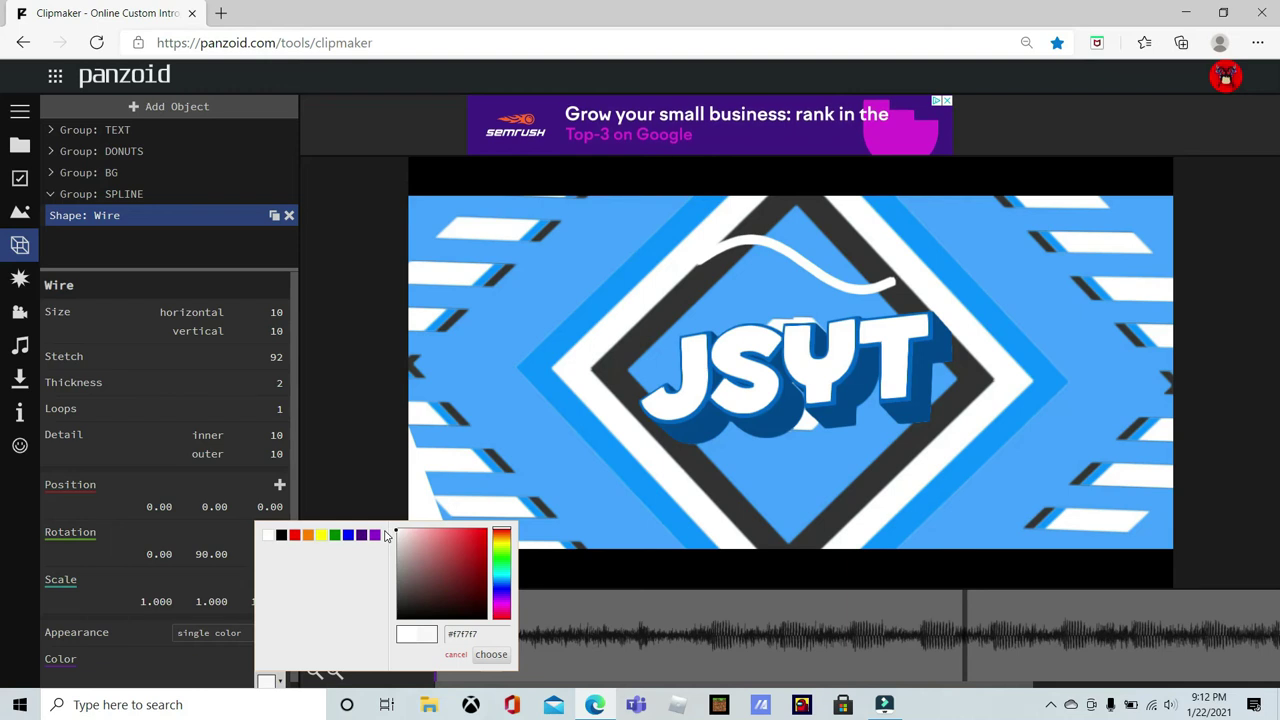
{"action": "left_click", "coordinate": [489, 654]}
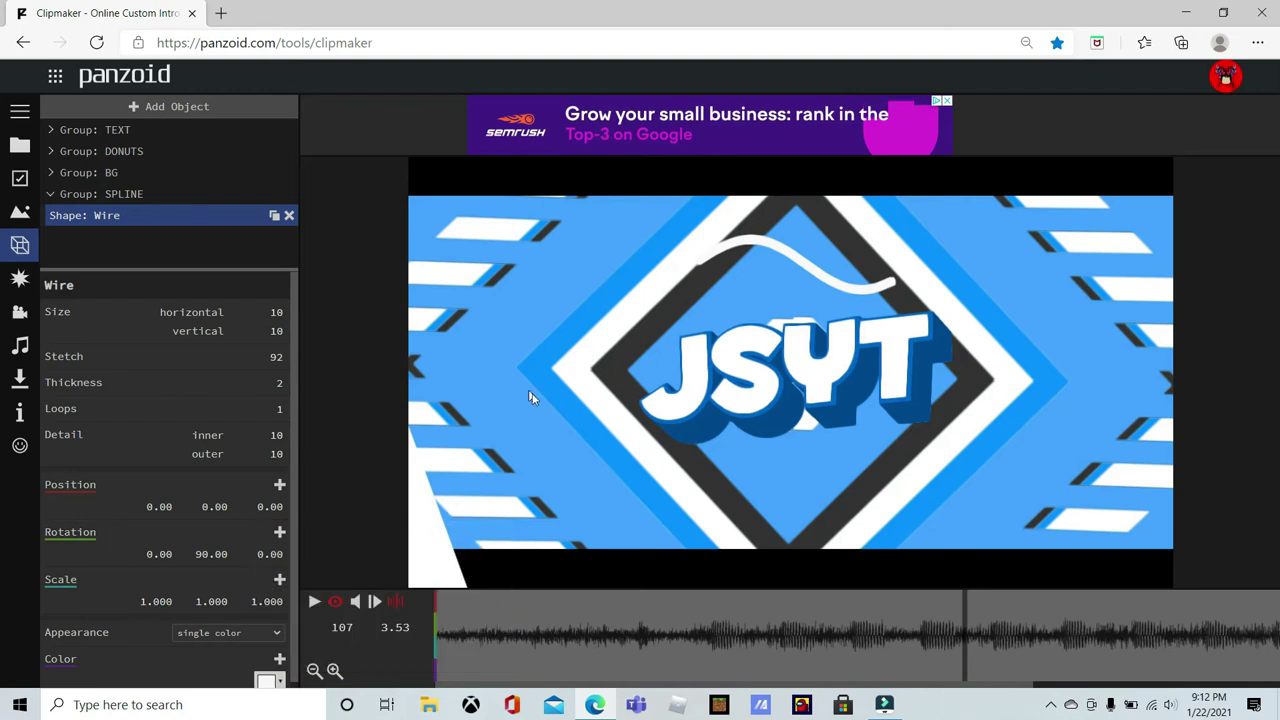
{"action": "left_click", "coordinate": [274, 680]}
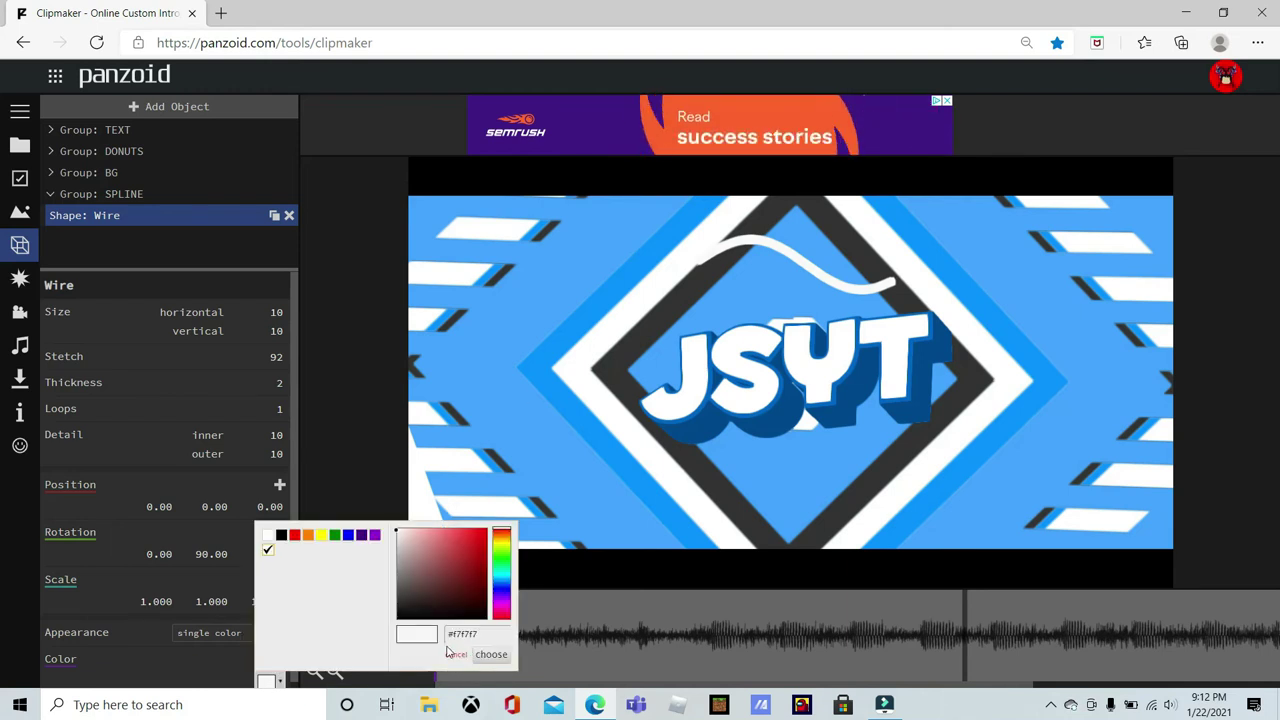
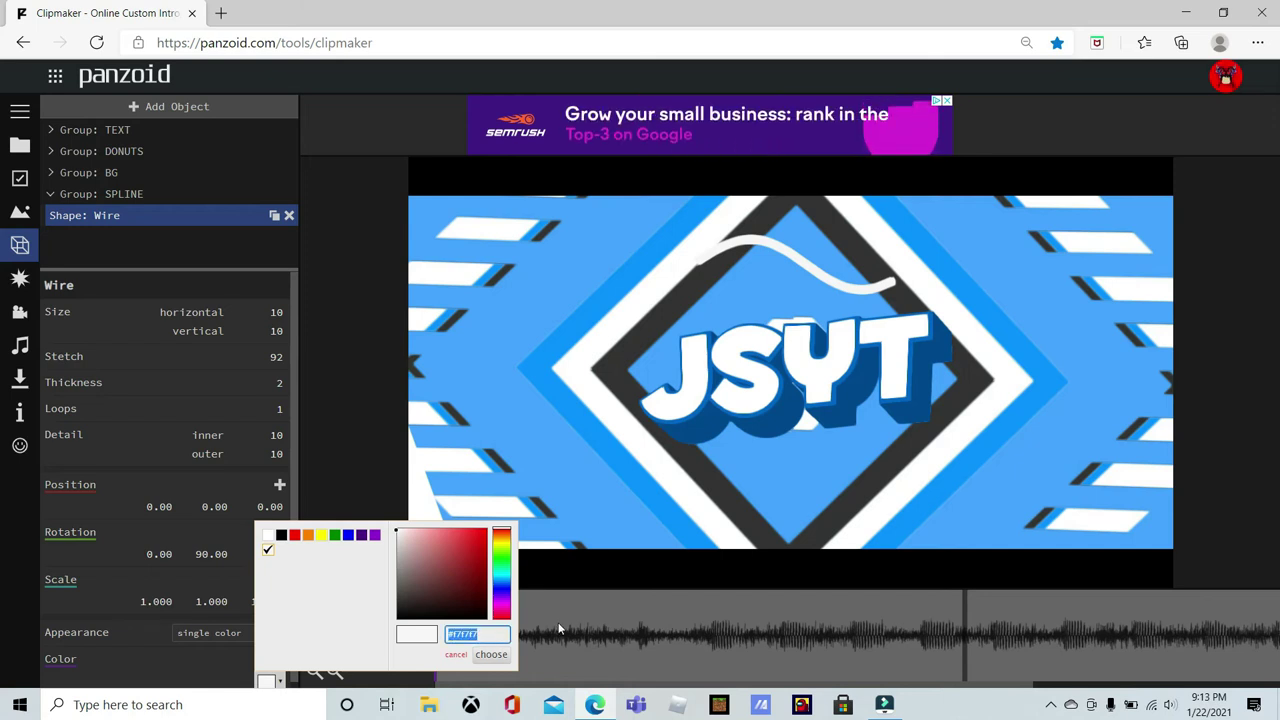
{"action": "left_click", "coordinate": [500, 621]}
At frame 131, set the Wire shape's stretch to 115 and its inner detail to 54.
{"action": "left_click", "coordinate": [744, 616]}
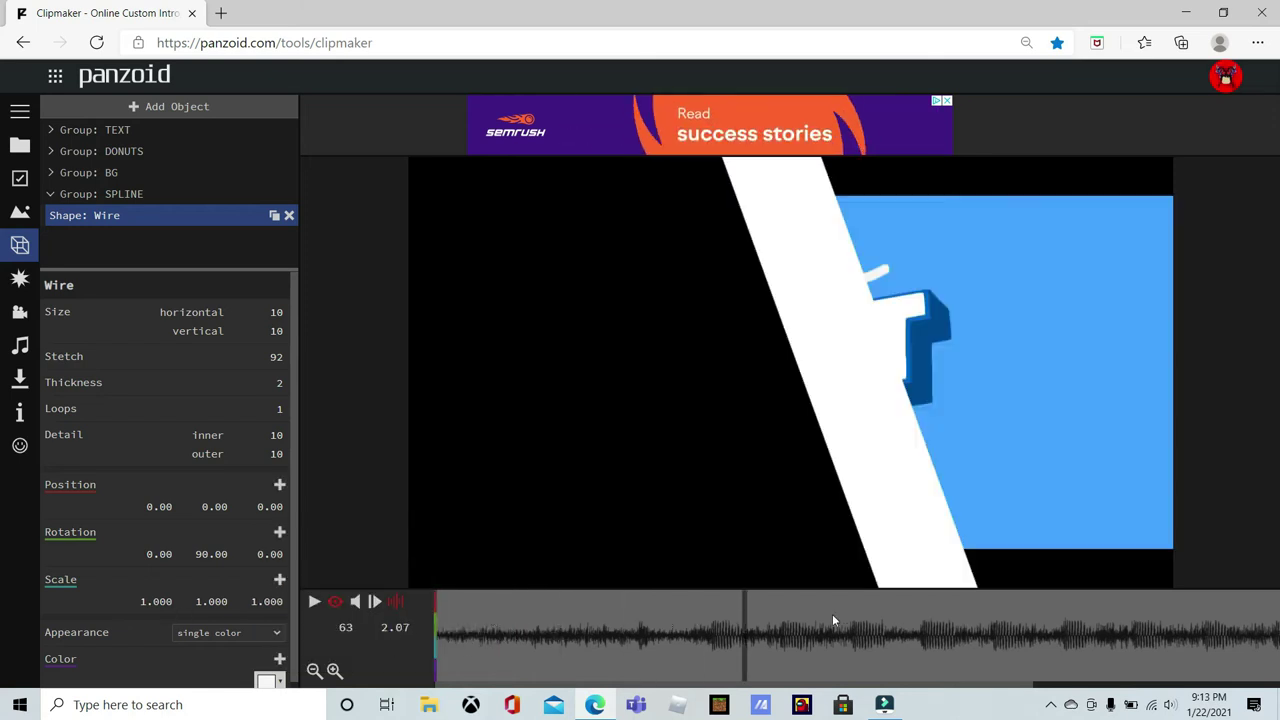
{"action": "left_click", "coordinate": [952, 617]}
{"action": "left_click", "coordinate": [704, 640]}
{"action": "left_click", "coordinate": [1030, 618]}
{"action": "left_click", "coordinate": [1084, 614]}
{"action": "left_click_drag", "start_coordinate": [272, 348], "coordinate": [461, 339]}
{"action": "left_click_drag", "start_coordinate": [270, 380], "coordinate": [270, 382]}
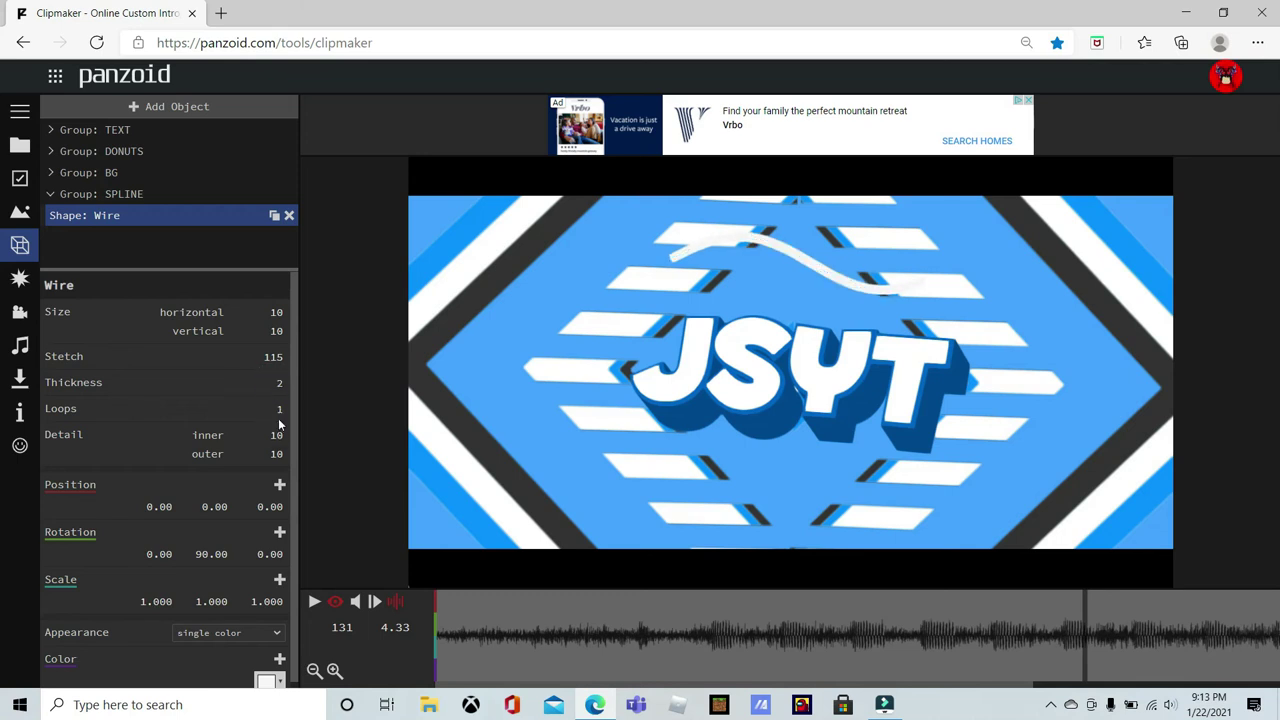
{"action": "left_click_drag", "start_coordinate": [276, 432], "coordinate": [350, 431]}
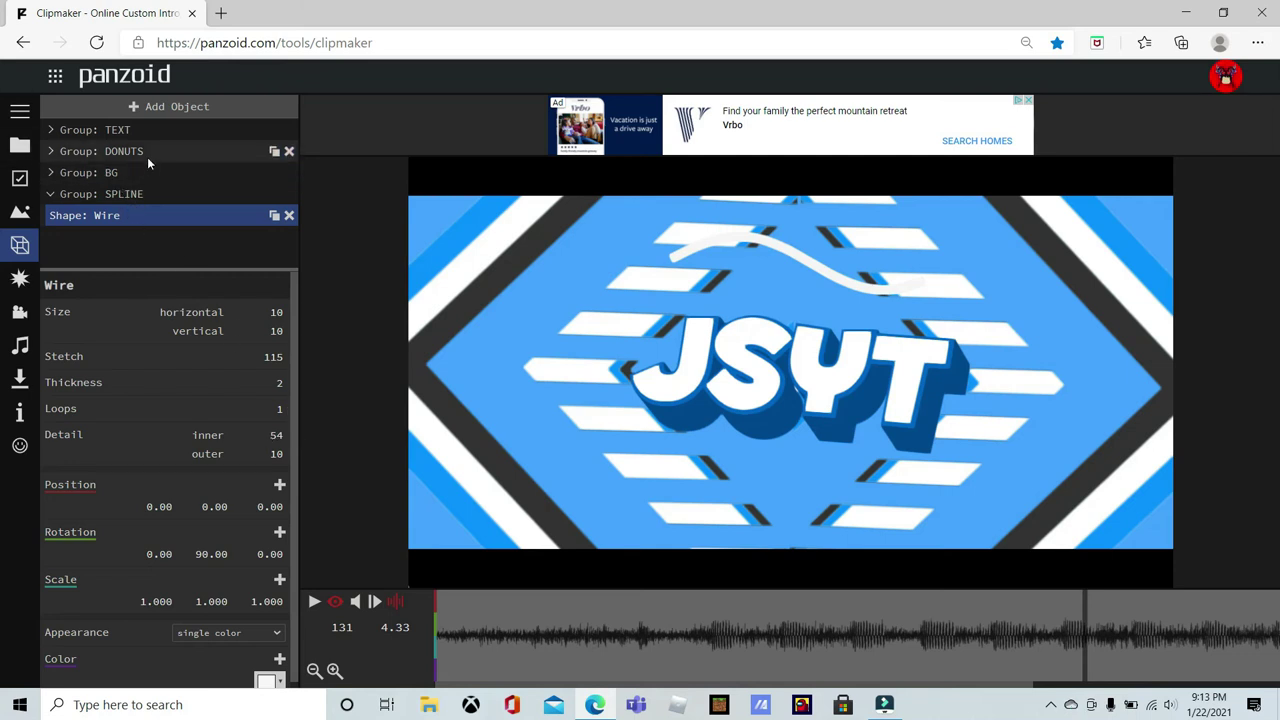
Scale the SPLINE group to 0.768 in X and 0.599 in Y, then collapse the group.
{"action": "left_click", "coordinate": [126, 194]}
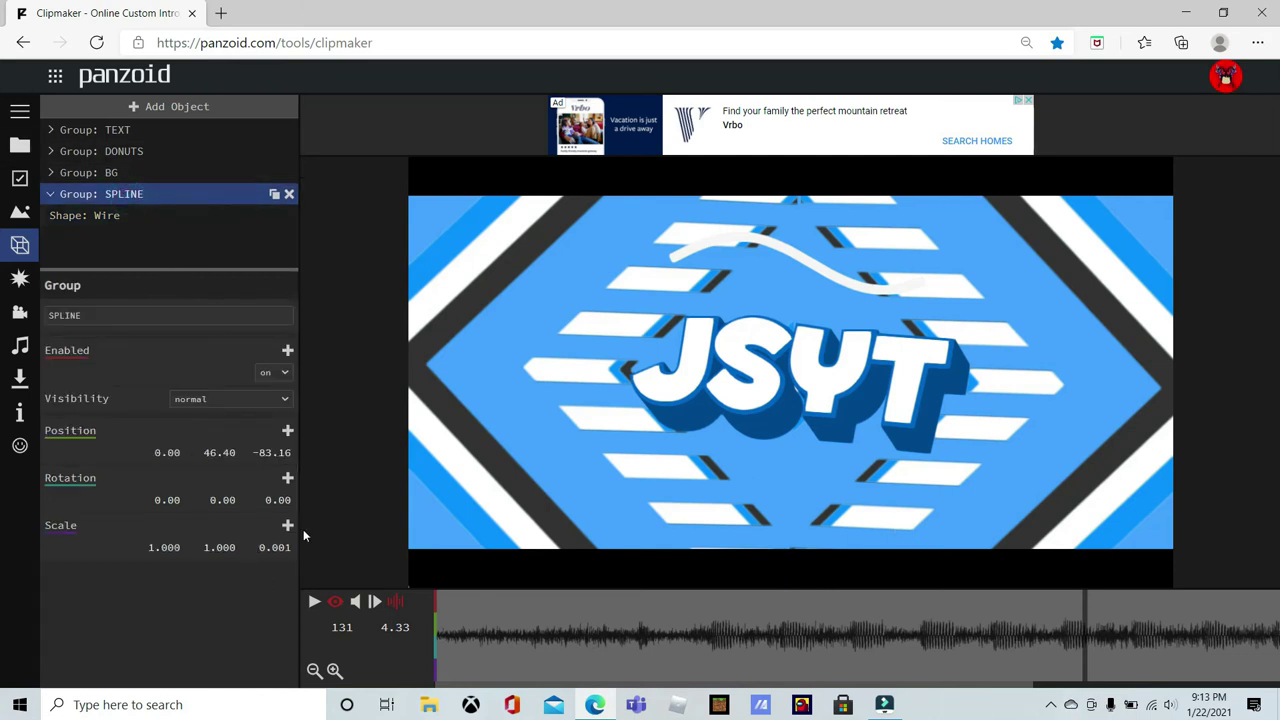
{"action": "left_click_drag", "start_coordinate": [217, 547], "coordinate": [142, 550]}
{"action": "left_click_drag", "start_coordinate": [220, 547], "coordinate": [66, 246]}
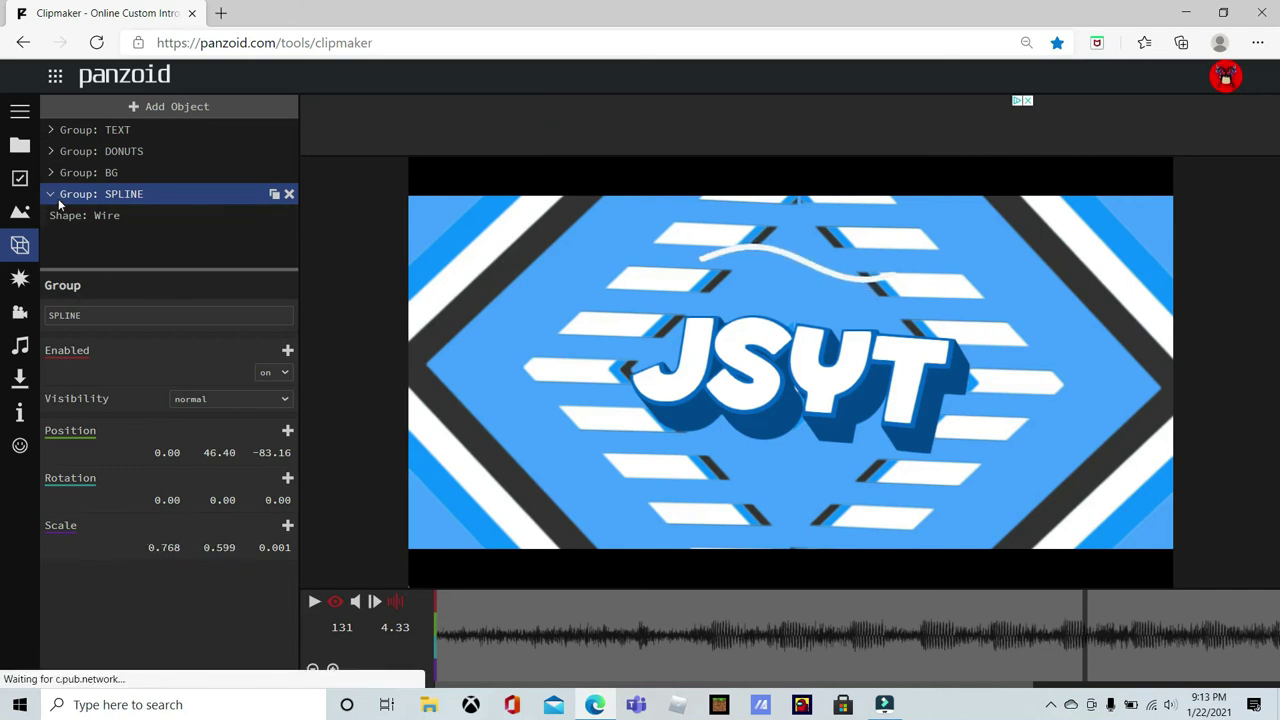
{"action": "left_click", "coordinate": [93, 198]}
{"action": "left_click", "coordinate": [200, 200]}
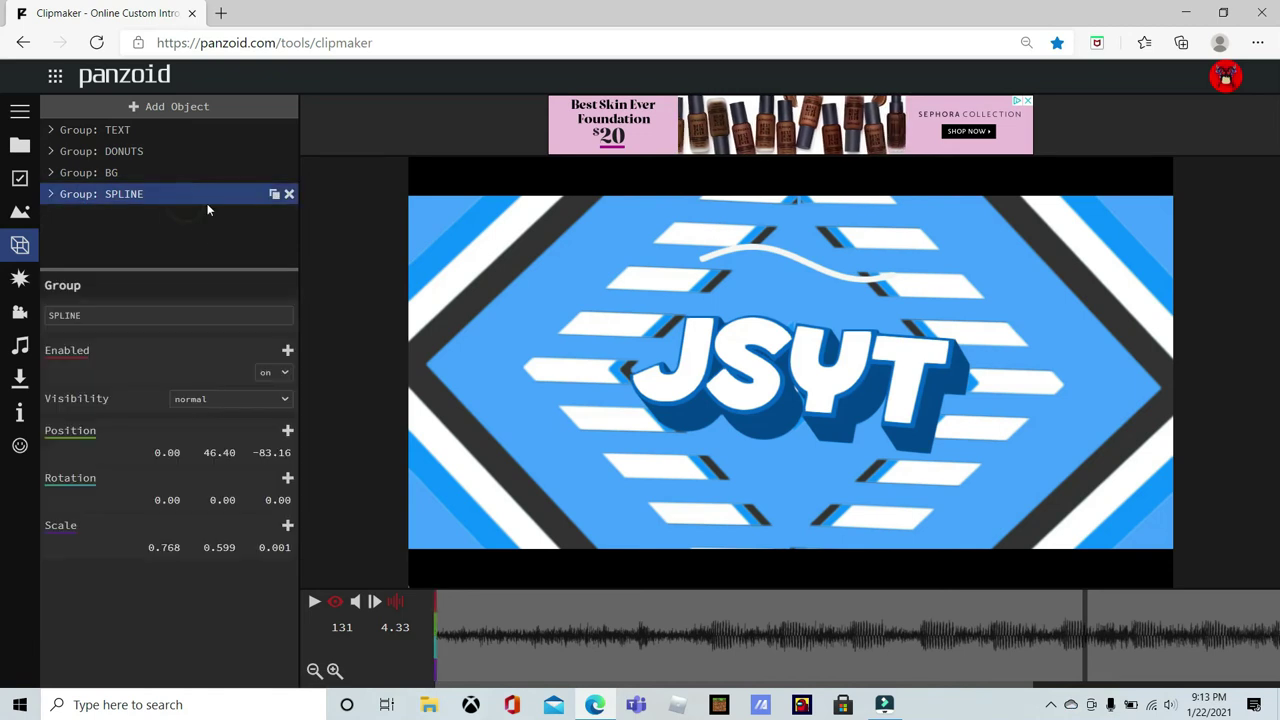
Move the SPLINE group off-screen to X position -206.10.
{"action": "left_click", "coordinate": [640, 631]}
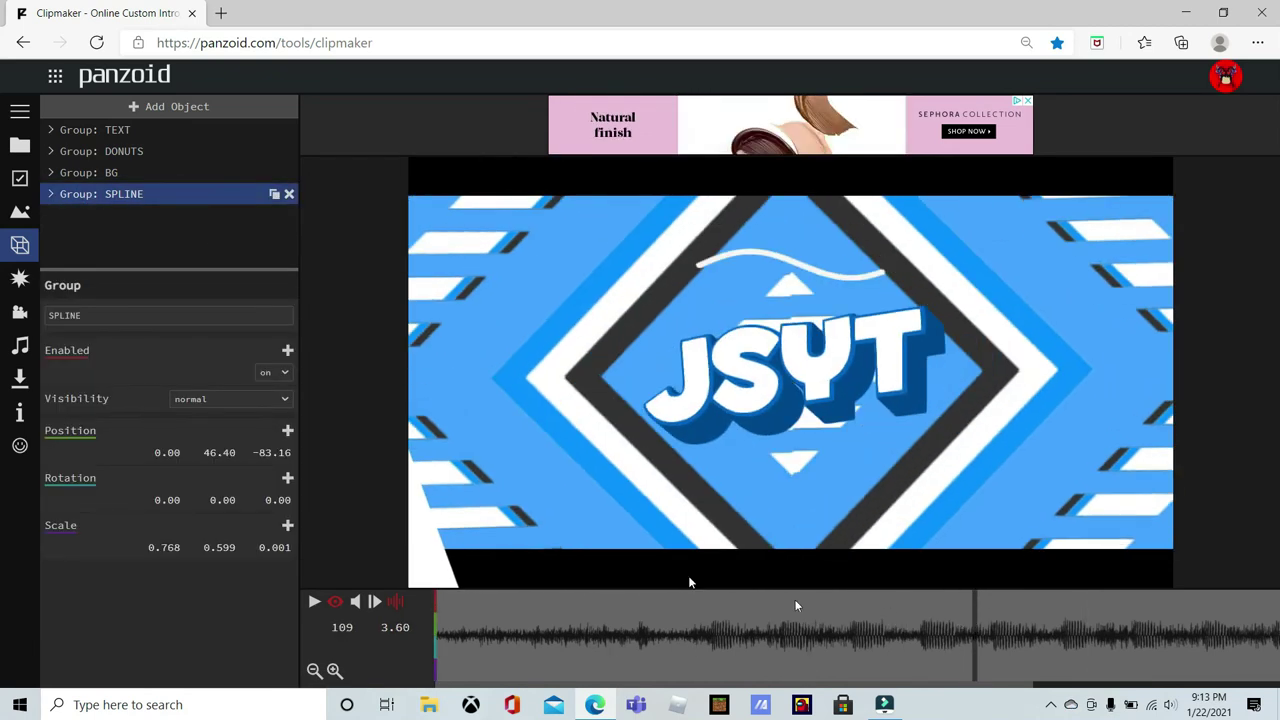
{"action": "left_click_drag", "start_coordinate": [35, 452], "coordinate": [210, 445]}
{"action": "left_click_drag", "start_coordinate": [8, 458], "coordinate": [111, 458]}
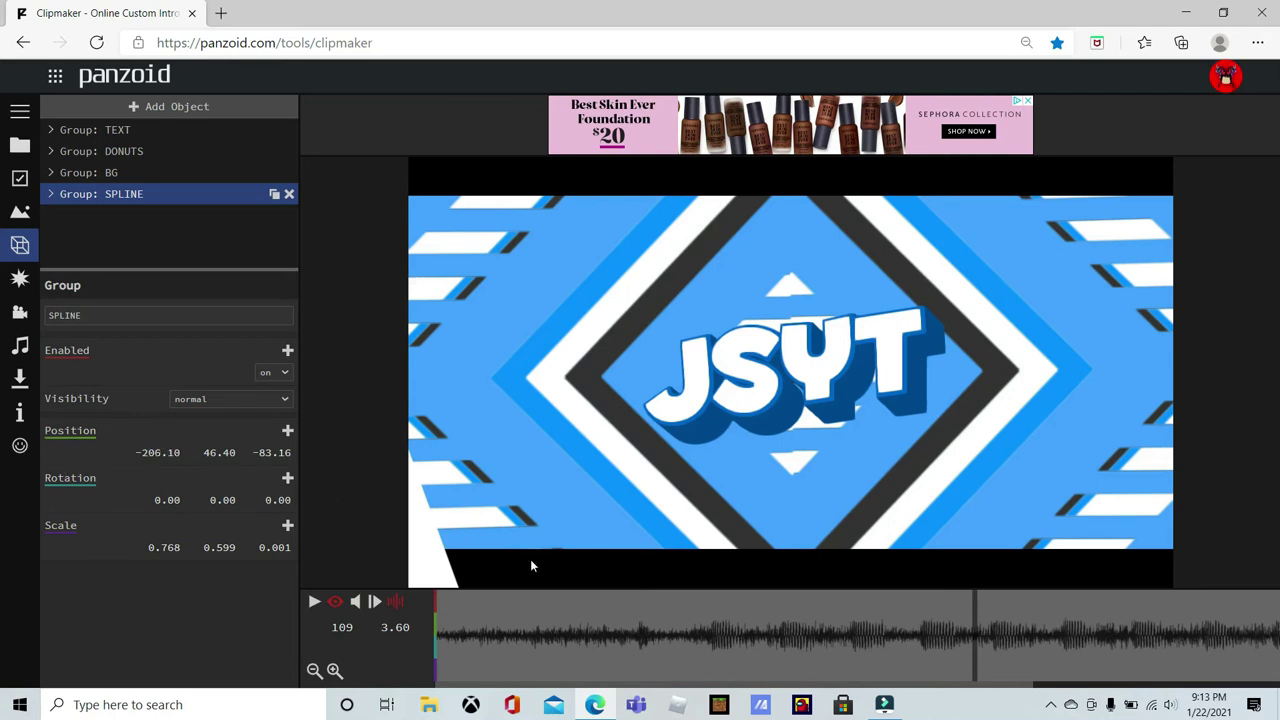
Find the beat at 2.80 seconds and add a Position keyframe to the SPLINE group at frame 85.
{"action": "left_click", "coordinate": [713, 642]}
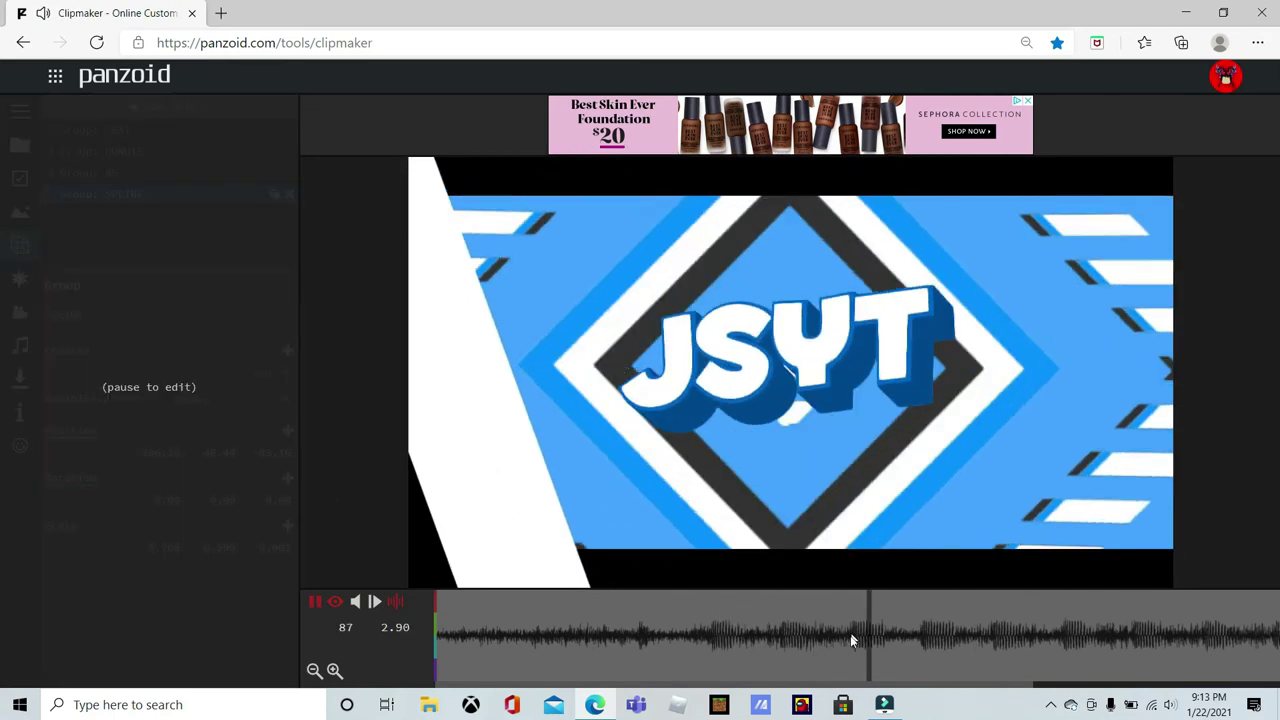
{"action": "left_click", "coordinate": [853, 631]}
{"action": "left_click", "coordinate": [855, 631]}
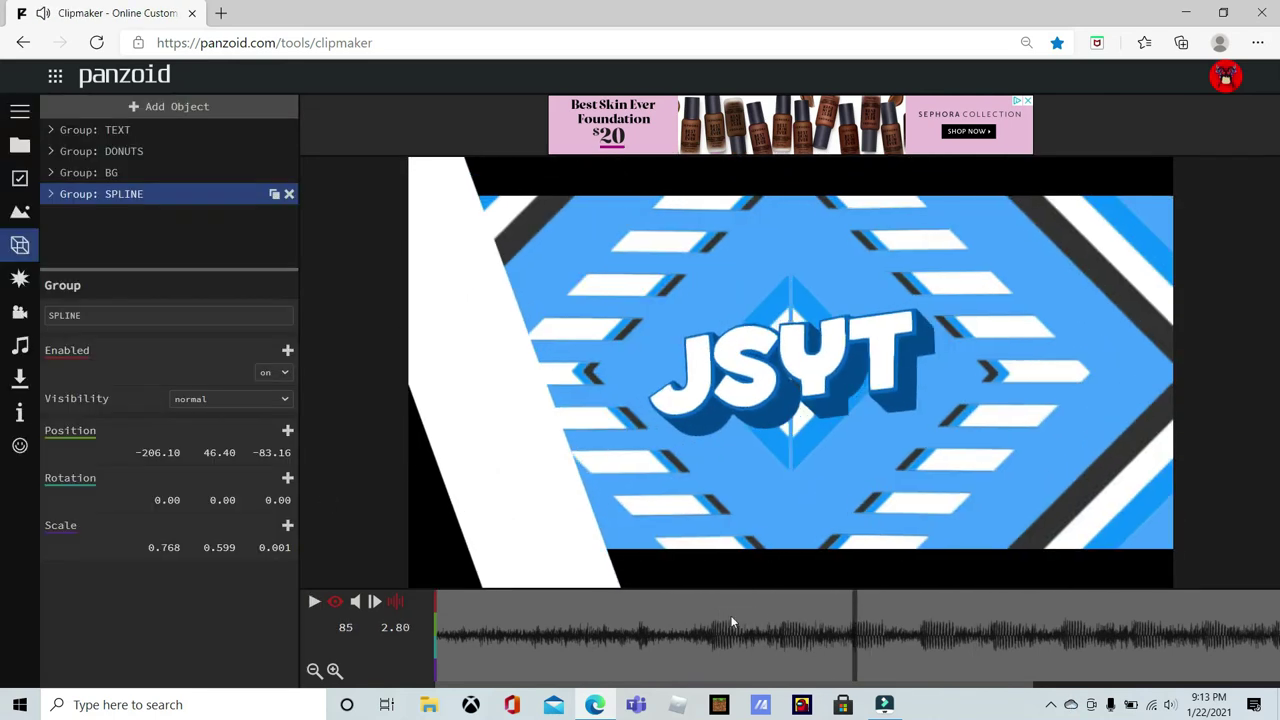
{"action": "left_click", "coordinate": [287, 433]}
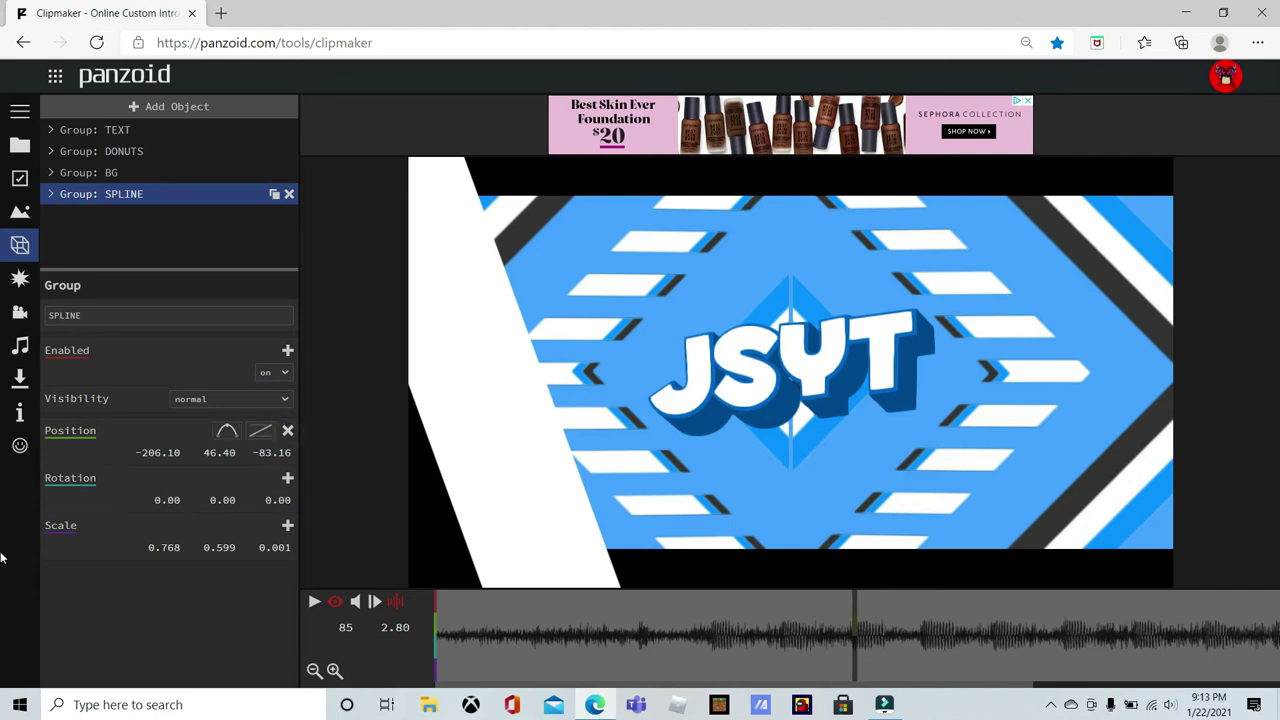
{"action": "left_click", "coordinate": [228, 436]}
Add a second SPLINE Position keyframe at frame 99 and give it an ease-out curve.
{"action": "left_click", "coordinate": [926, 596]}
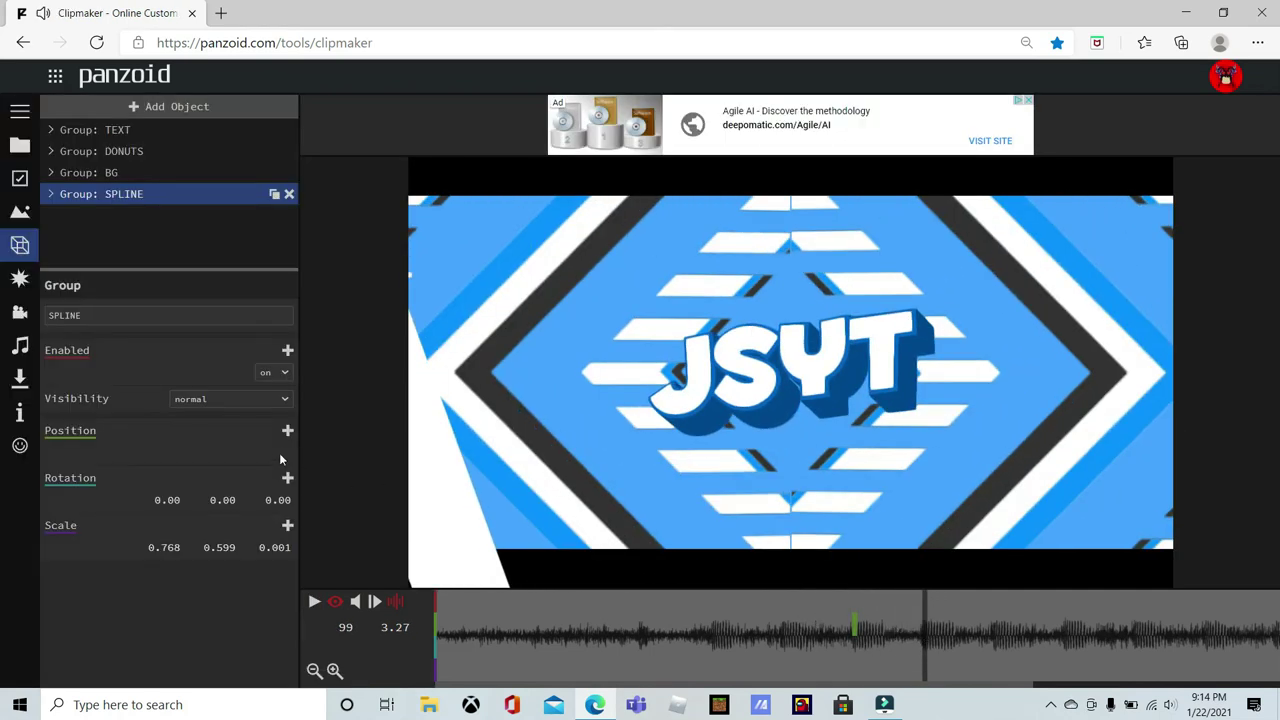
{"action": "left_click", "coordinate": [287, 431]}
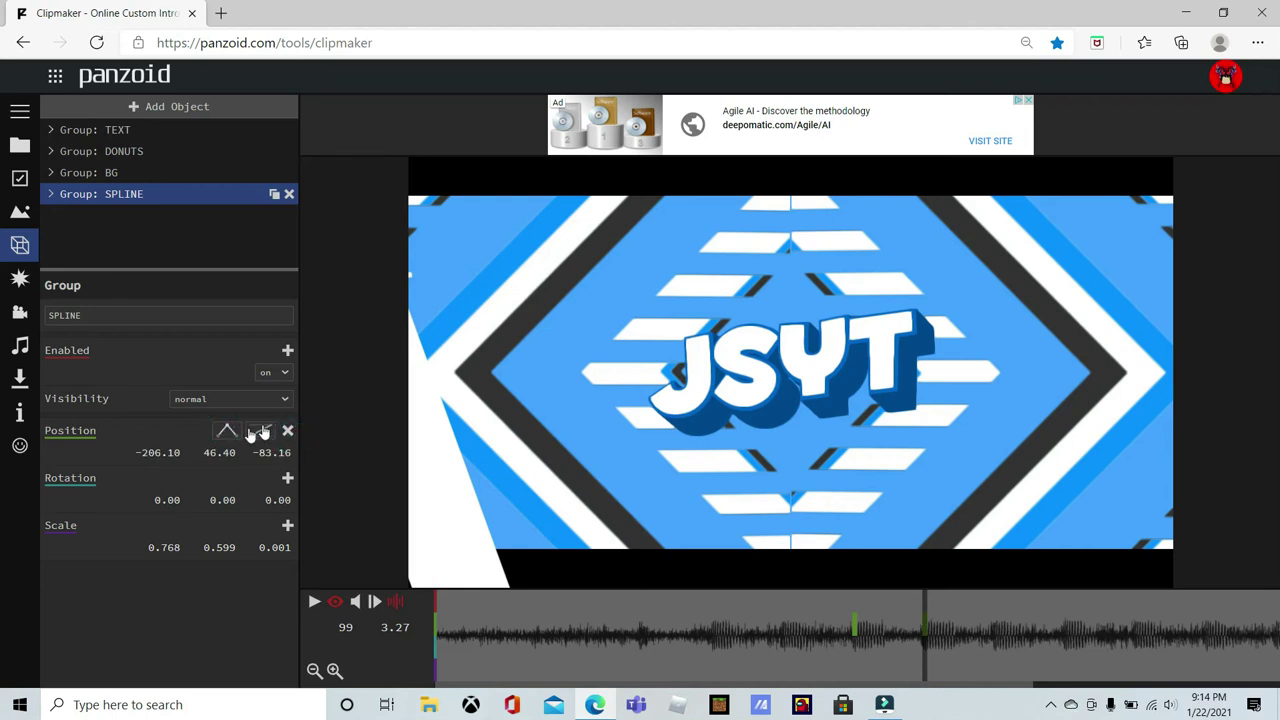
{"action": "left_click", "coordinate": [258, 432]}
{"action": "scroll", "coordinate": [330, 540], "scroll_direction": "down", "scroll_amount": 3}
{"action": "scroll", "coordinate": [330, 550], "scroll_direction": "down", "scroll_amount": 3}
{"action": "left_click", "coordinate": [318, 497]}
{"action": "left_click", "coordinate": [856, 635]}
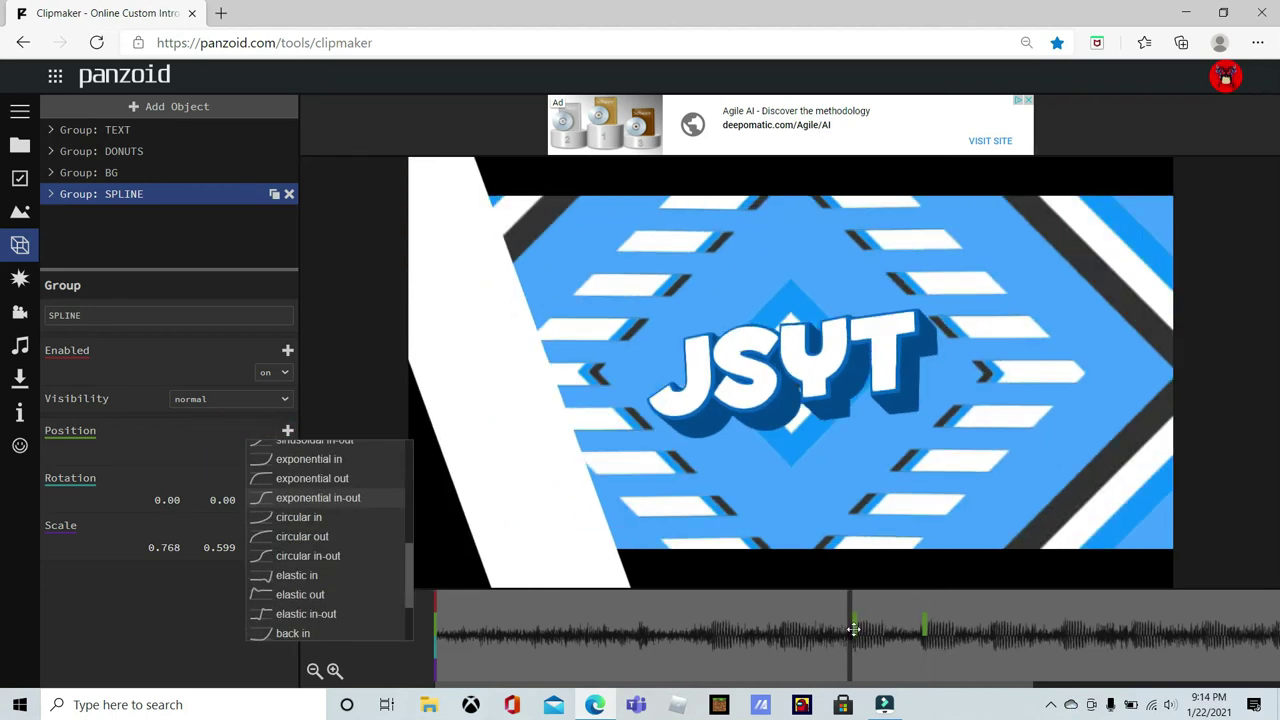
{"action": "left_click_drag", "start_coordinate": [873, 637], "coordinate": [923, 636]}
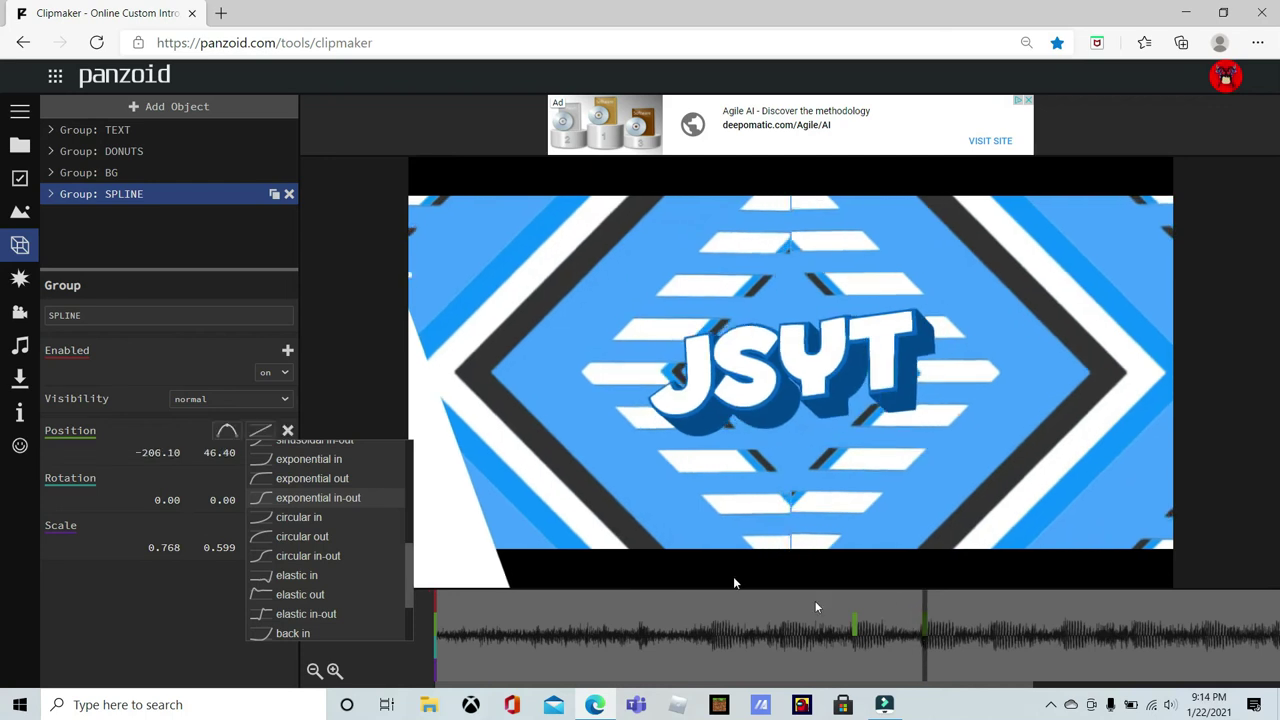
{"action": "scroll", "coordinate": [290, 470], "scroll_direction": "down", "scroll_amount": 1}
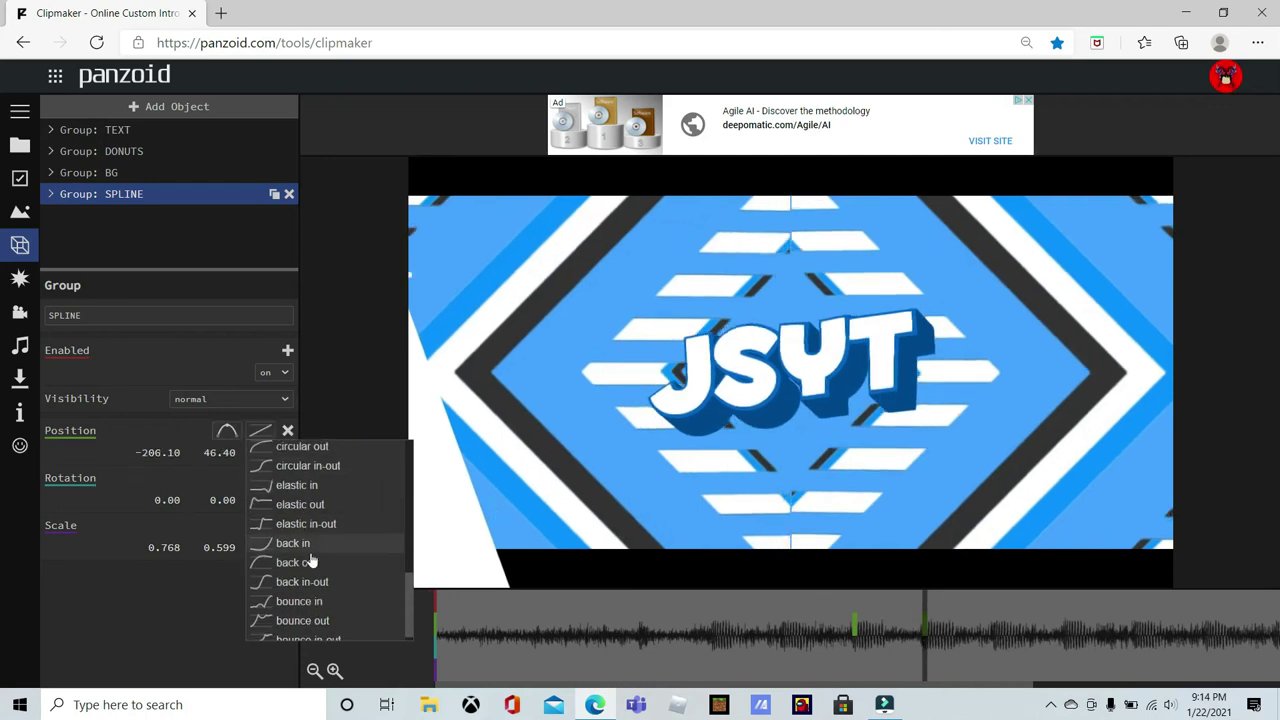
{"action": "left_click", "coordinate": [313, 447]}
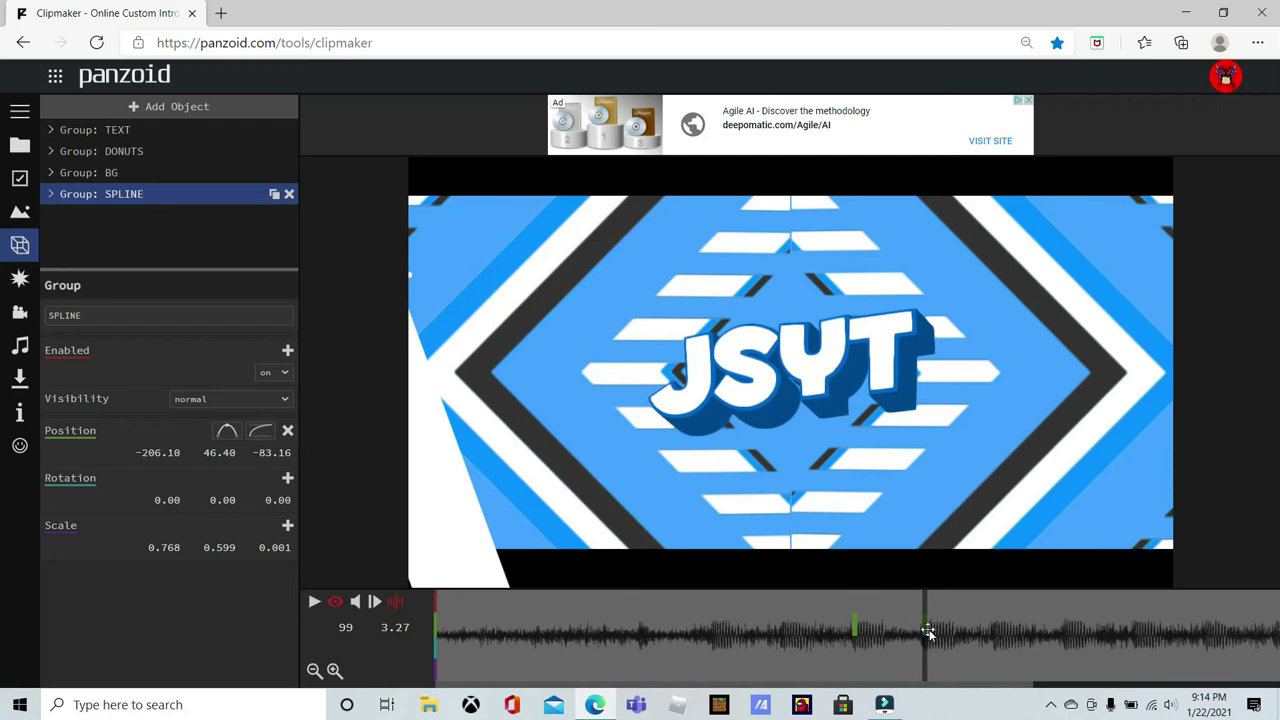
Set the SPLINE group's X position at the frame 99 keyframe to 206.10 and preview the sweep.
{"action": "left_click", "coordinate": [141, 451]}
{"action": "left_click", "coordinate": [869, 628]}
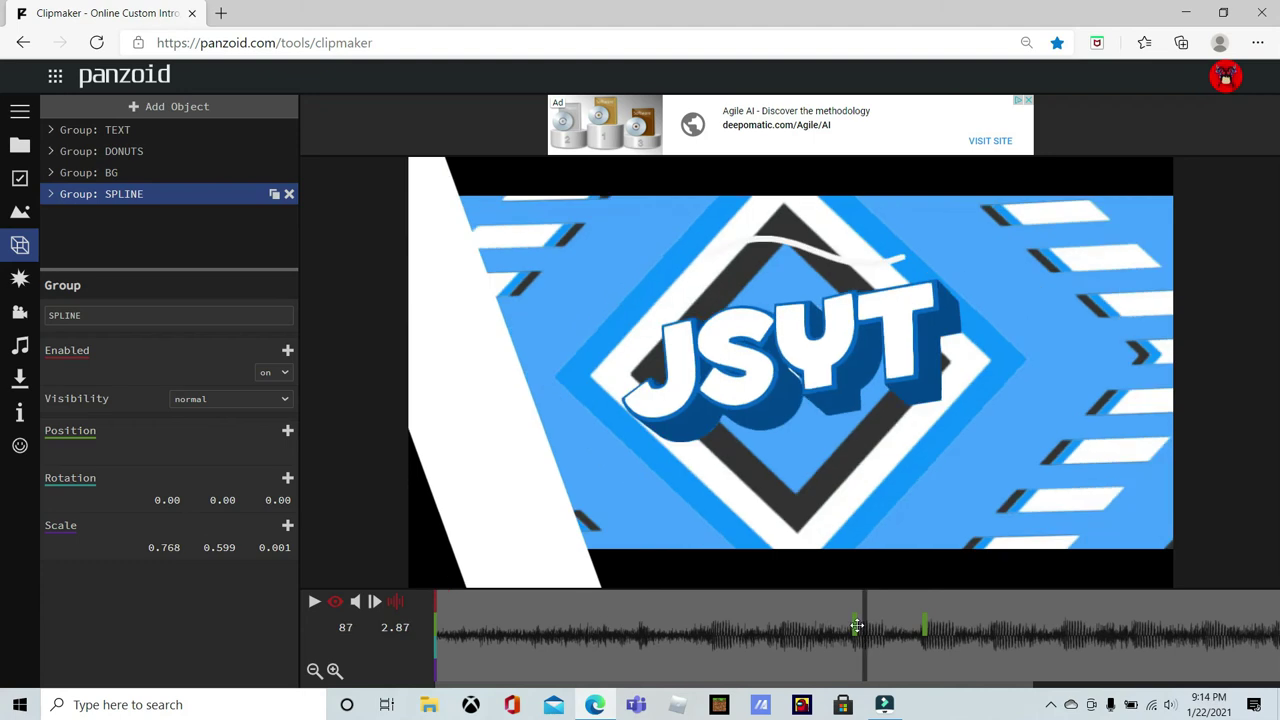
{"action": "left_click", "coordinate": [869, 630]}
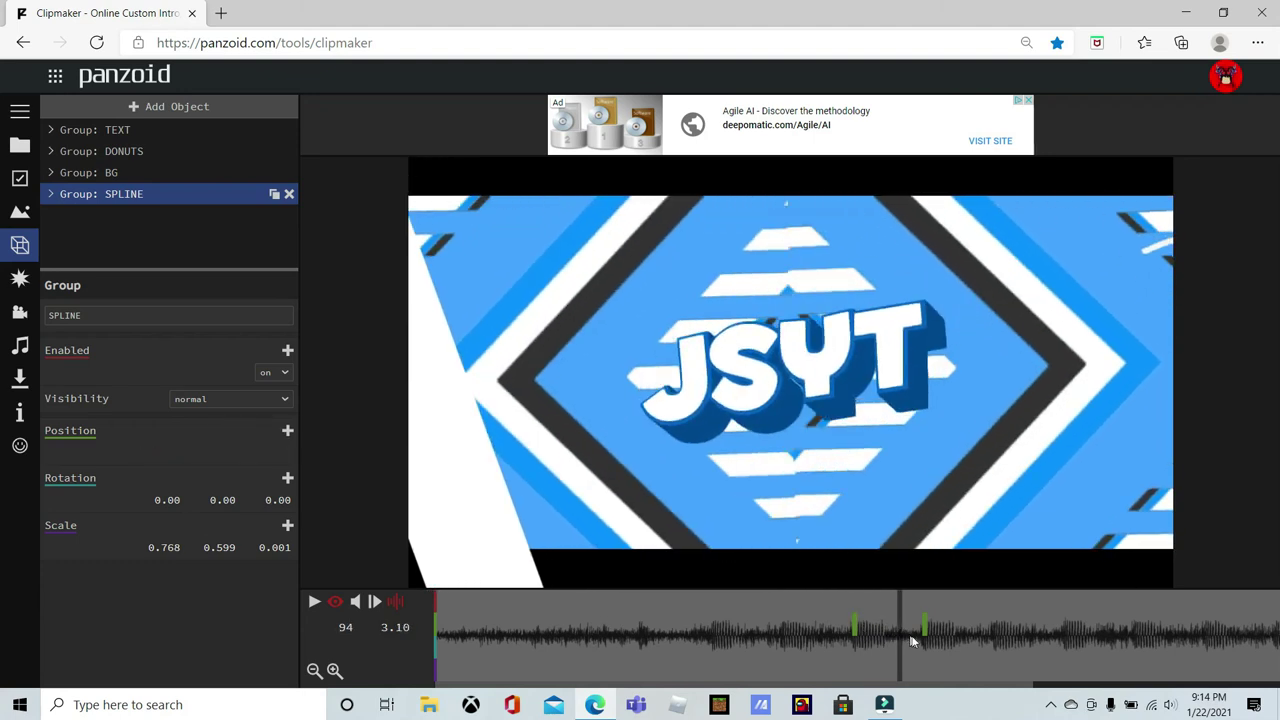
{"action": "key", "text": "space"}
{"action": "left_click", "coordinate": [823, 642]}
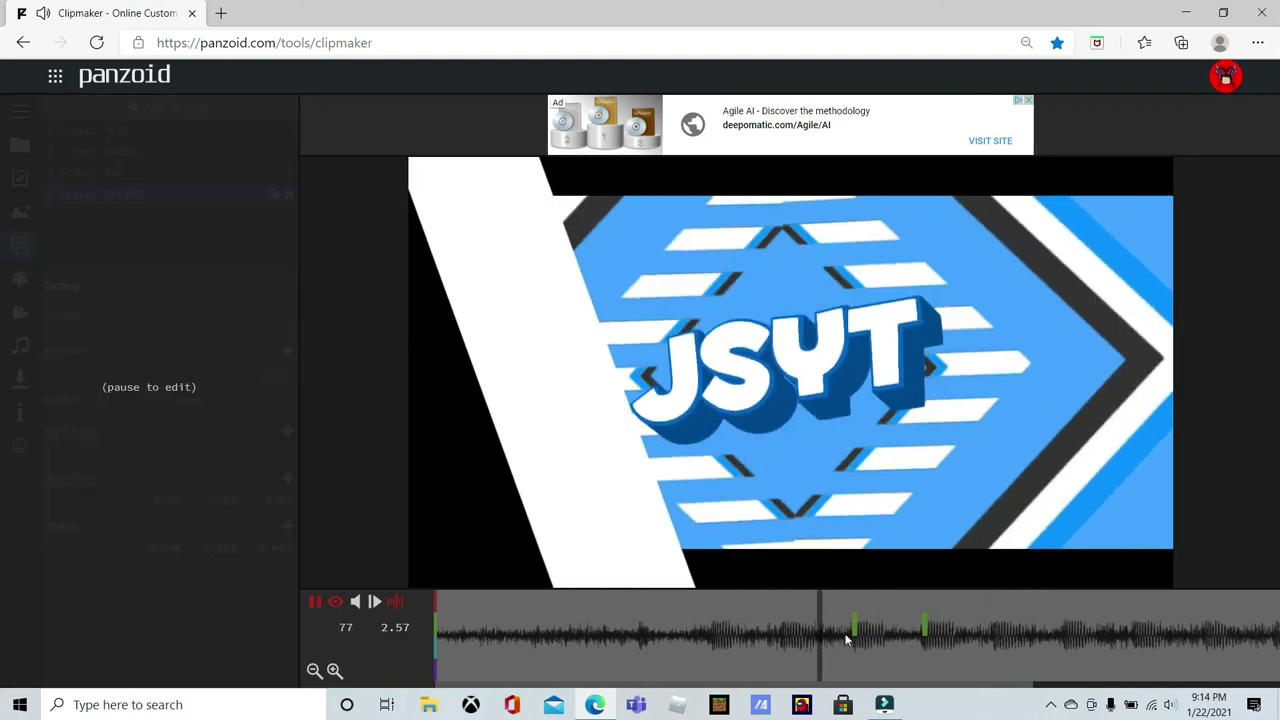
{"action": "key", "text": "space"}
Shift the SPLINE group's second Position keyframe to the start of the following beat and preview the slower sweep.
{"action": "left_click", "coordinate": [923, 629]}
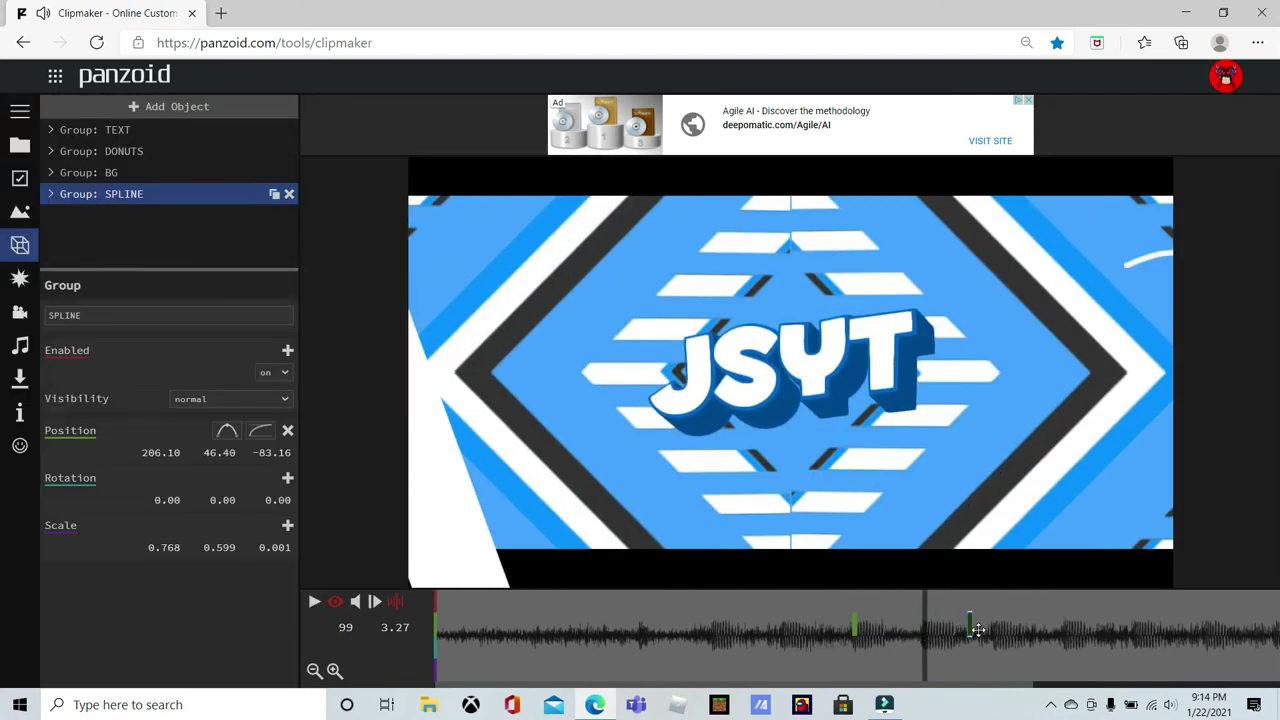
{"action": "key", "text": "space"}
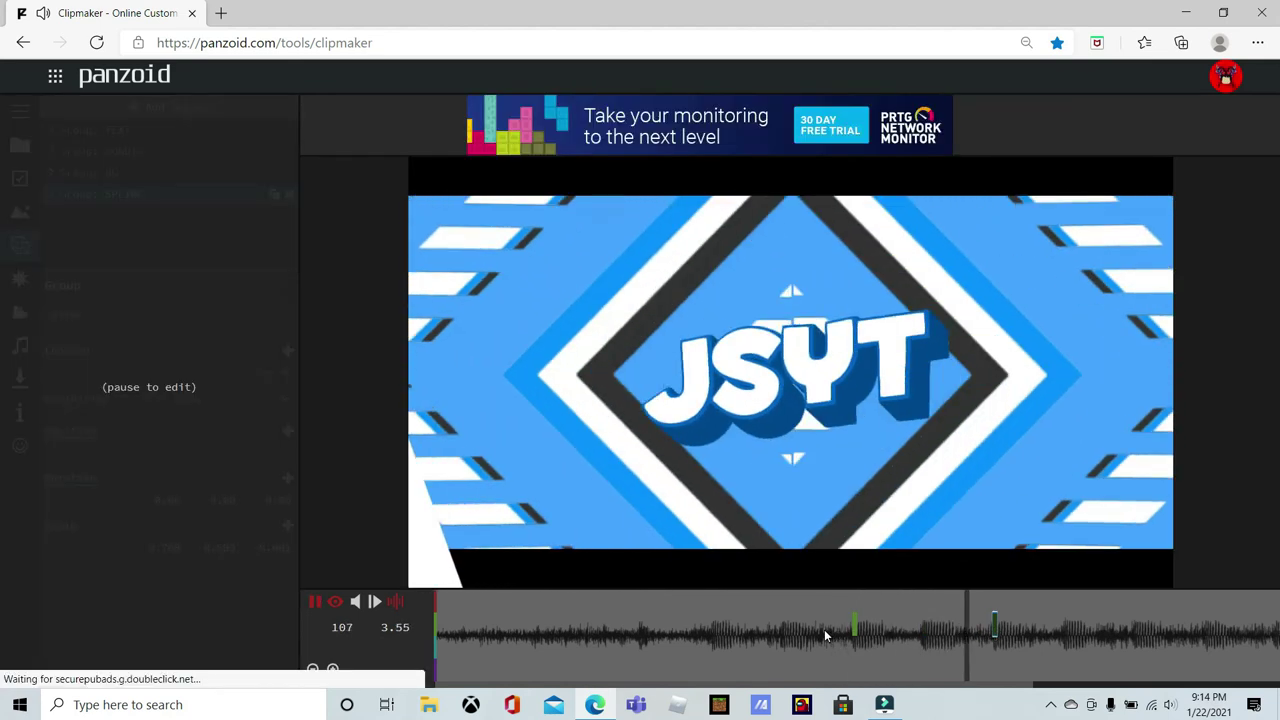
{"action": "left_click", "coordinate": [824, 633]}
{"action": "left_click", "coordinate": [782, 652]}
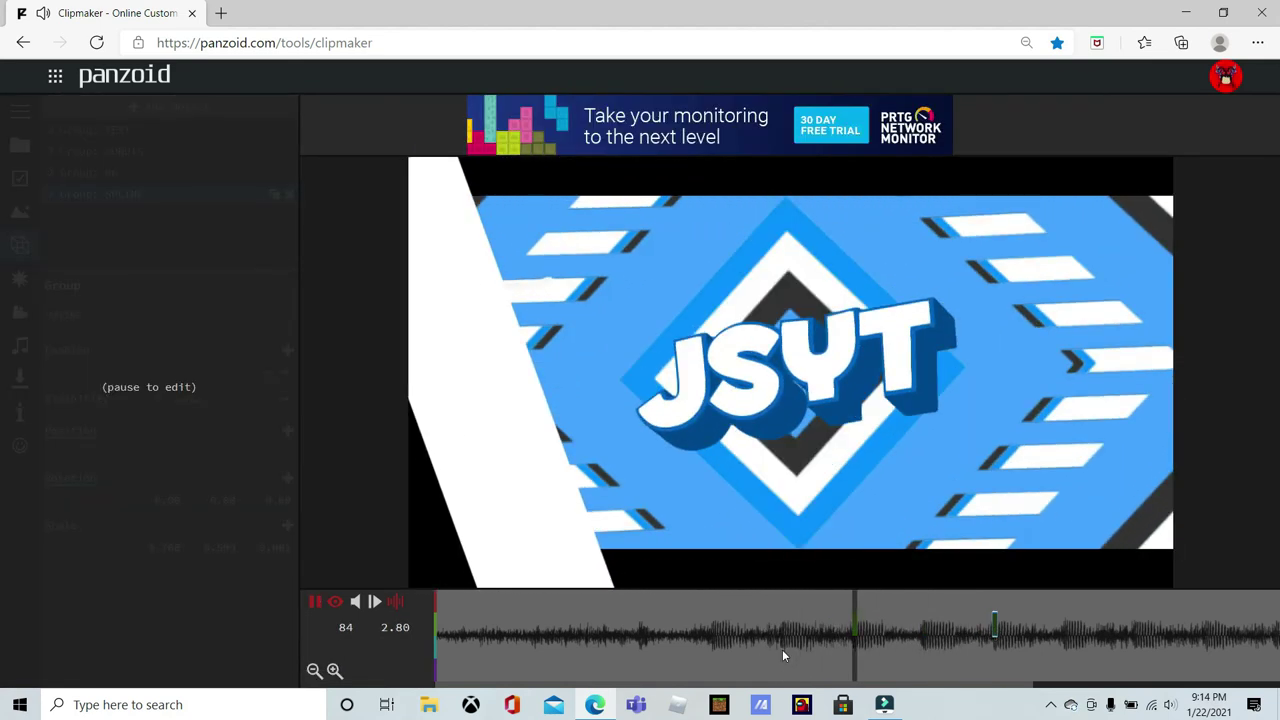
{"action": "left_click", "coordinate": [810, 644]}
{"action": "key", "text": "space"}
{"action": "key", "text": "space"}
{"action": "left_click_drag", "start_coordinate": [911, 608], "coordinate": [874, 646]}
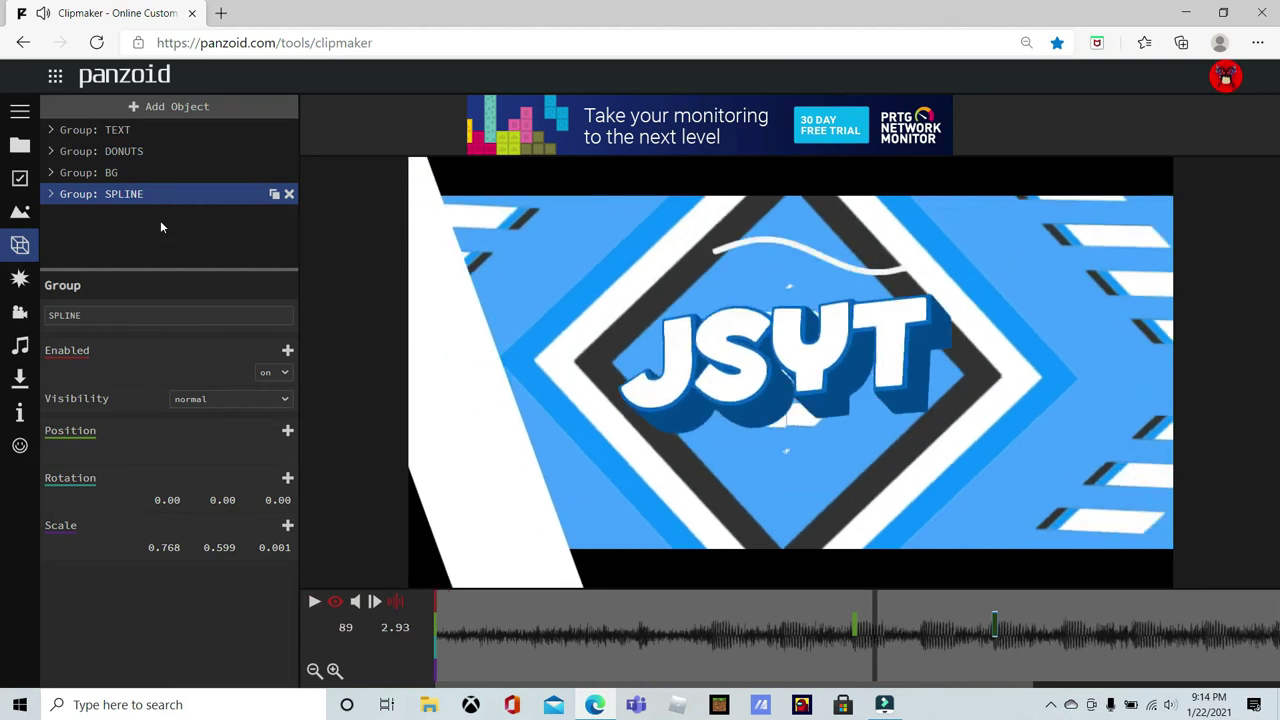
Set the thickness of the Wire shape inside the SPLINE group to 3.
{"action": "left_click", "coordinate": [88, 202]}
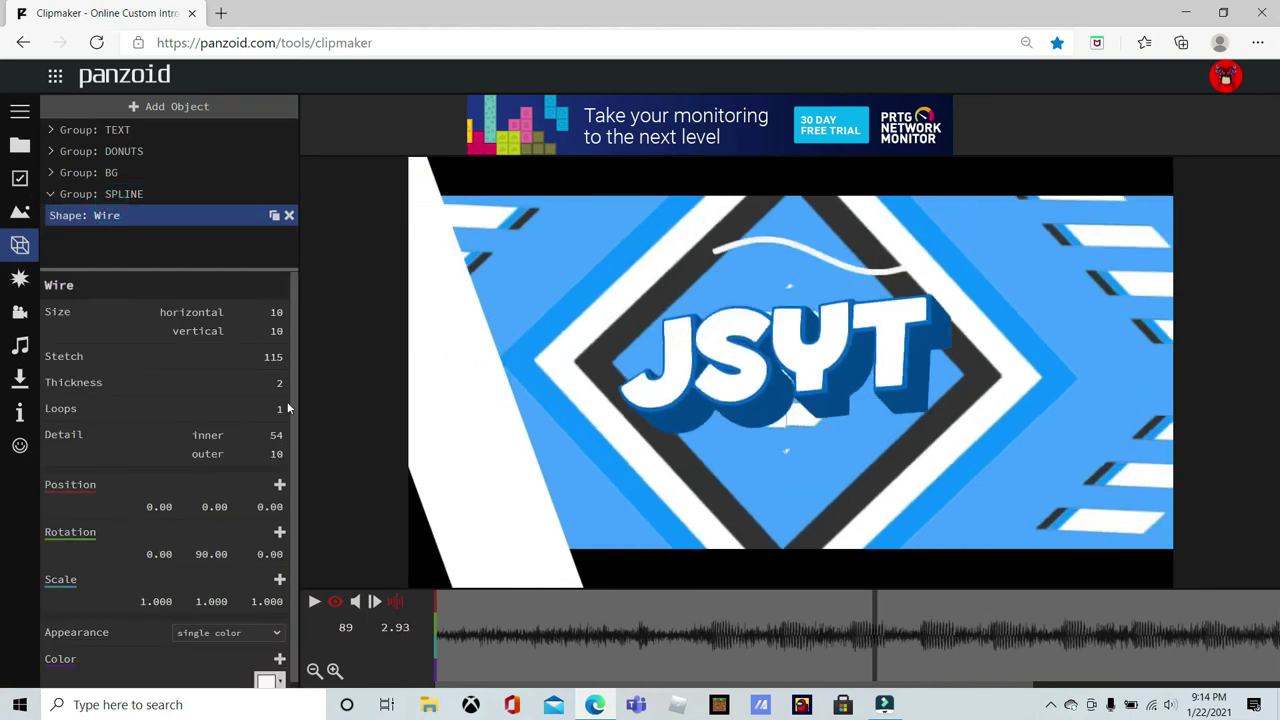
{"action": "left_click_drag", "start_coordinate": [299, 391], "coordinate": [270, 392]}
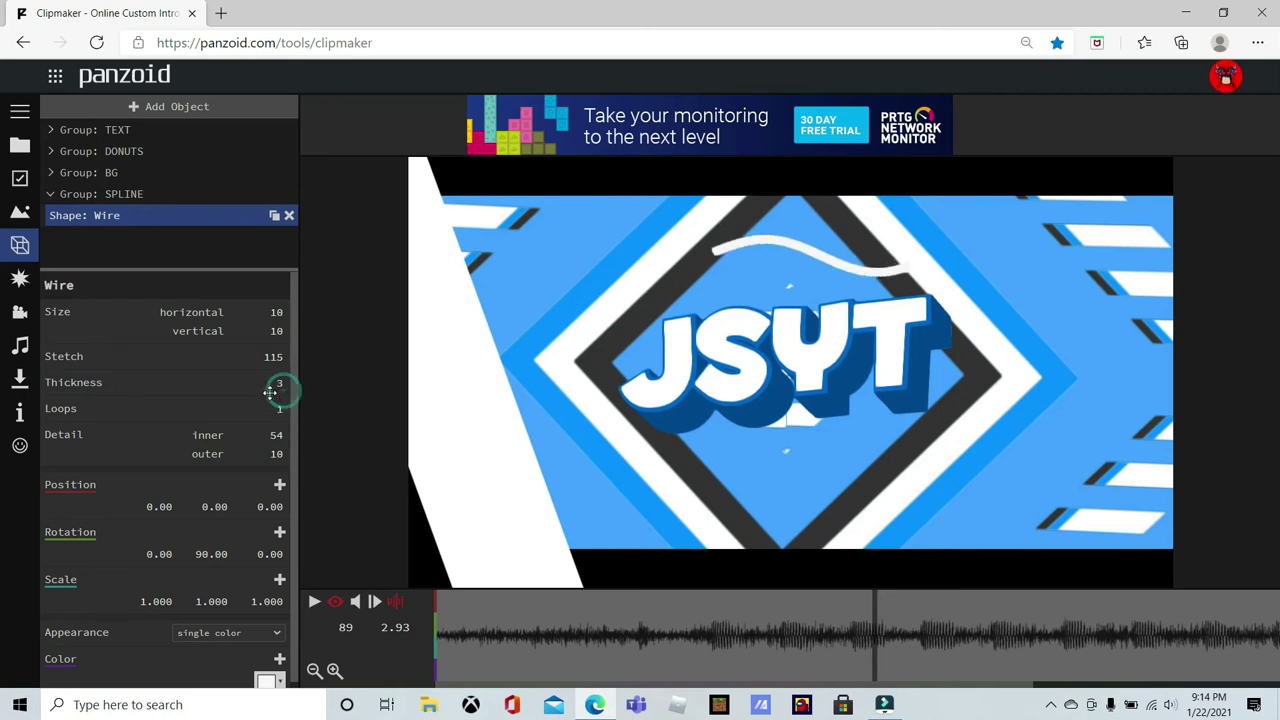
Select the SPLINE group and preview the wire's sweep from just before its first Position keyframe.
{"action": "left_click", "coordinate": [153, 196]}
{"action": "left_click_drag", "start_coordinate": [207, 552], "coordinate": [435, 656]}
{"action": "left_click", "coordinate": [766, 650]}
{"action": "key", "text": "space"}
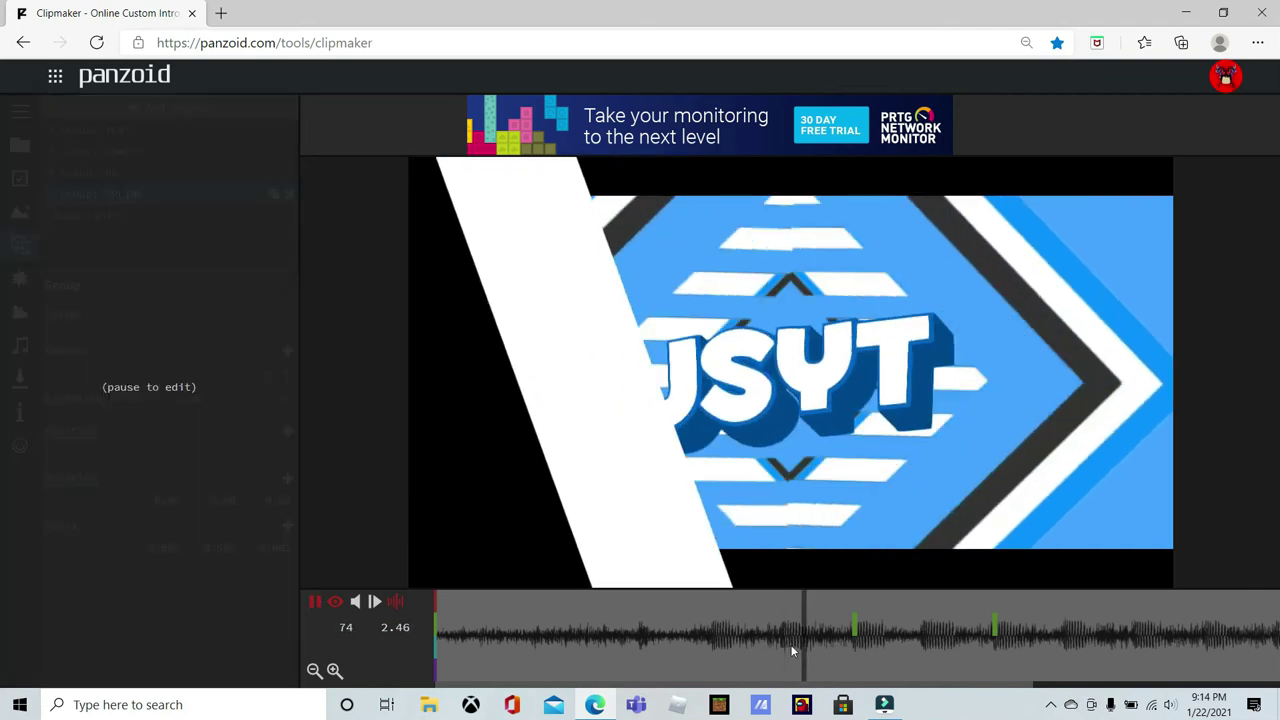
{"action": "key", "text": "space"}
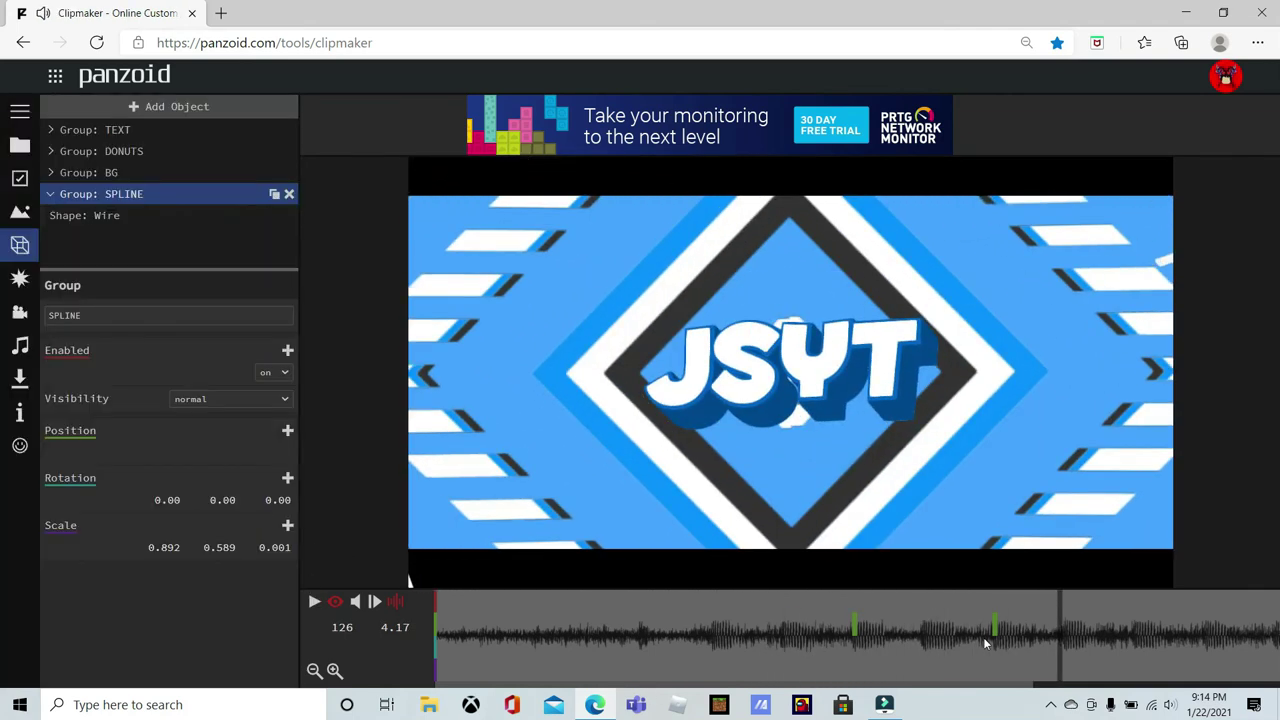
Set the SPLINE group's X position at the frame 113 keyframe to 215.90.
{"action": "left_click", "coordinate": [996, 640]}
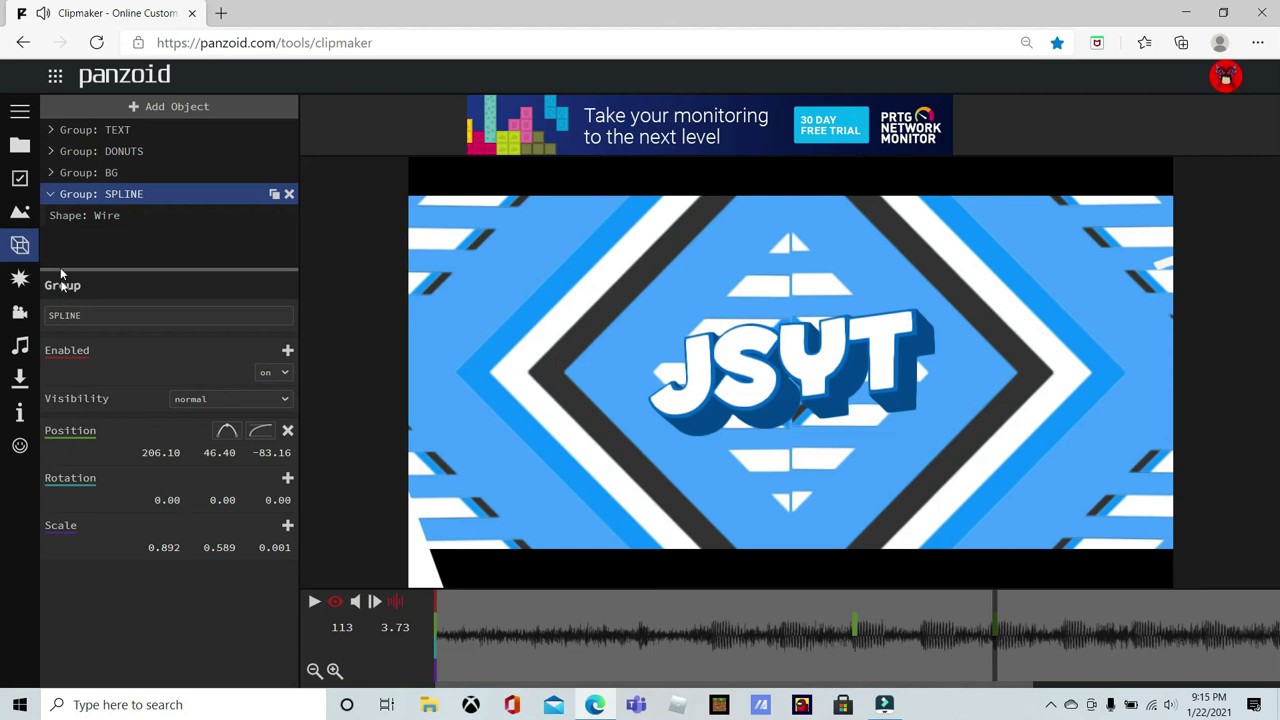
{"action": "left_click", "coordinate": [125, 214]}
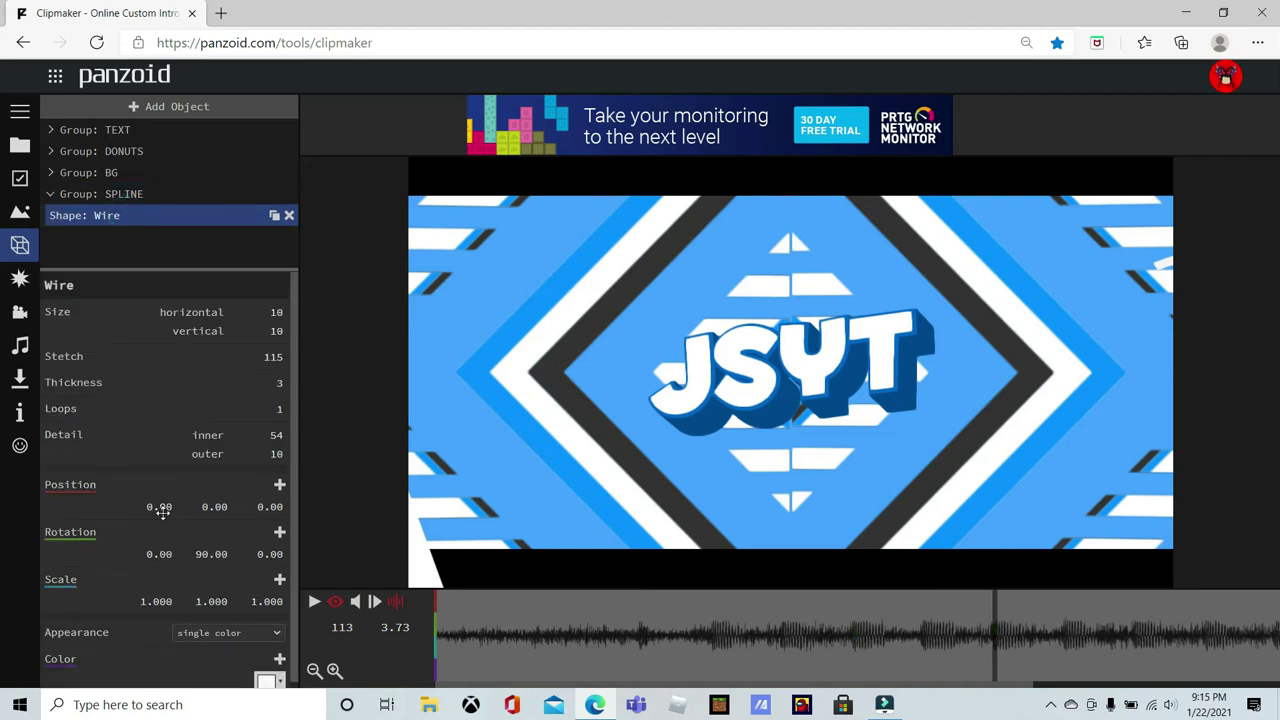
{"action": "left_click", "coordinate": [100, 194]}
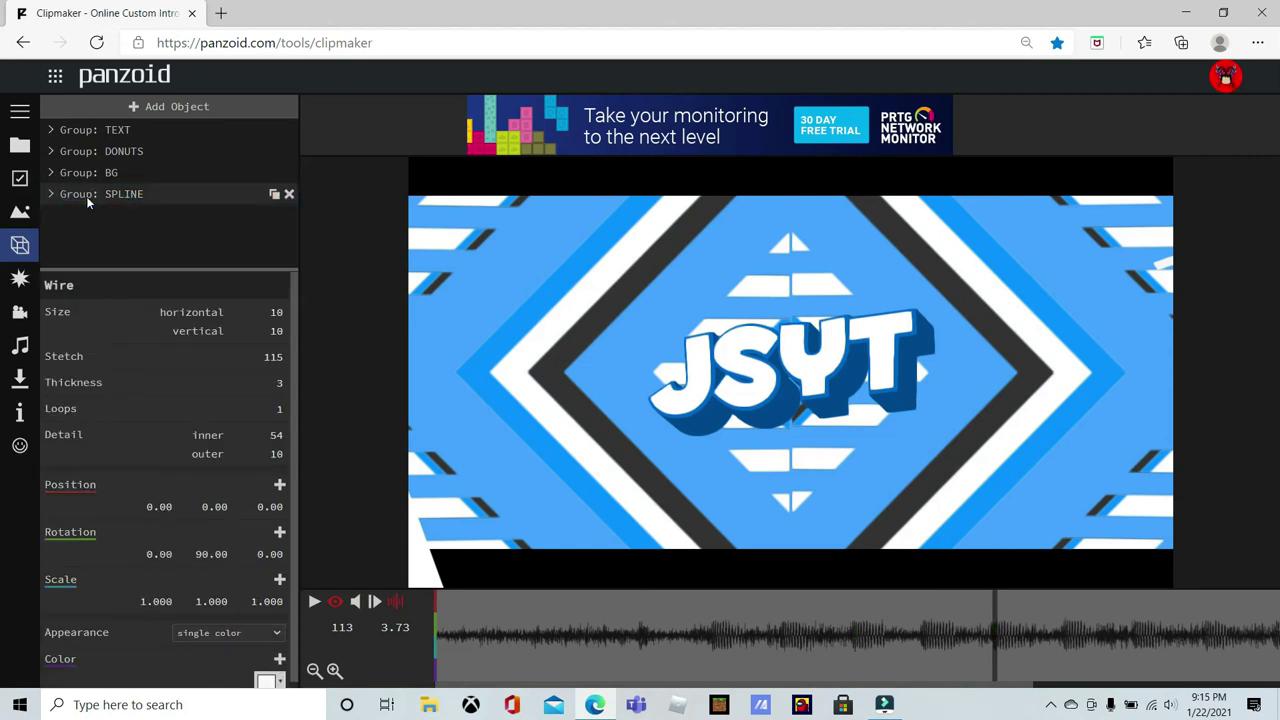
{"action": "left_click_drag", "start_coordinate": [158, 452], "coordinate": [232, 450]}
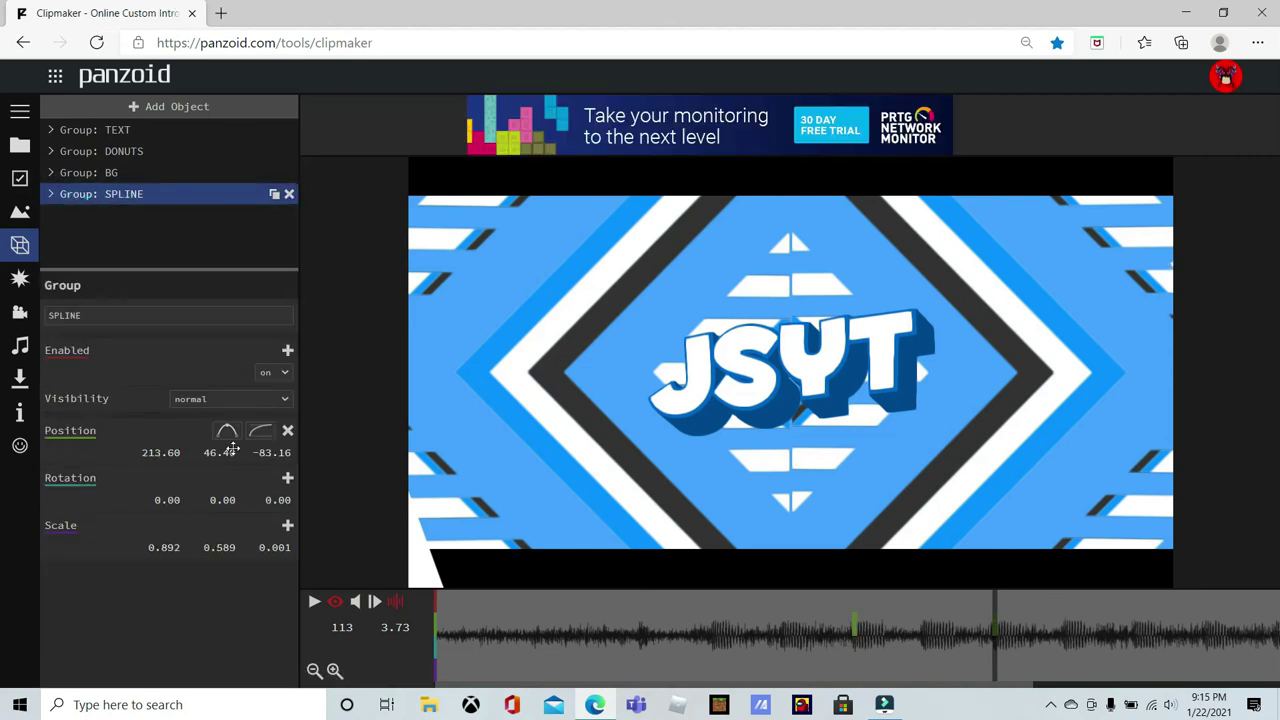
{"action": "left_click", "coordinate": [158, 450]}
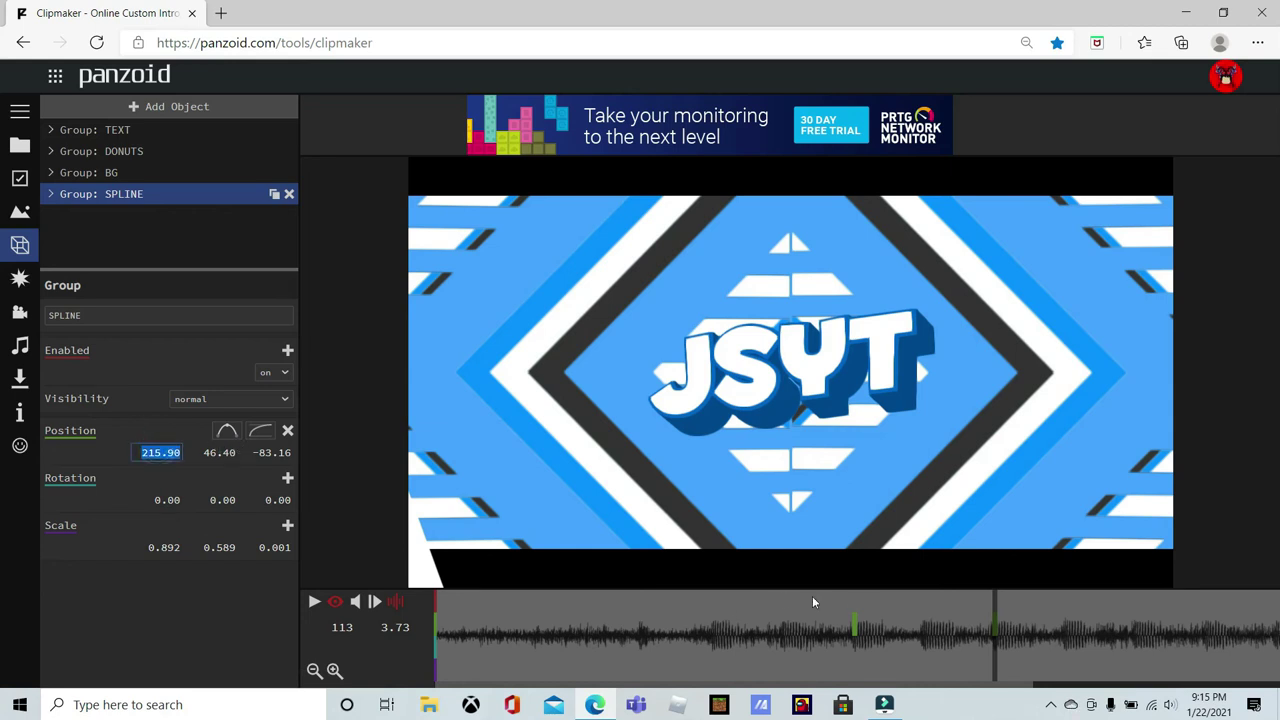
Set the SPLINE group's X position at the frame 85 keyframe to -215.90 and preview the sweep.
{"action": "left_click_drag", "start_coordinate": [877, 606], "coordinate": [854, 625]}
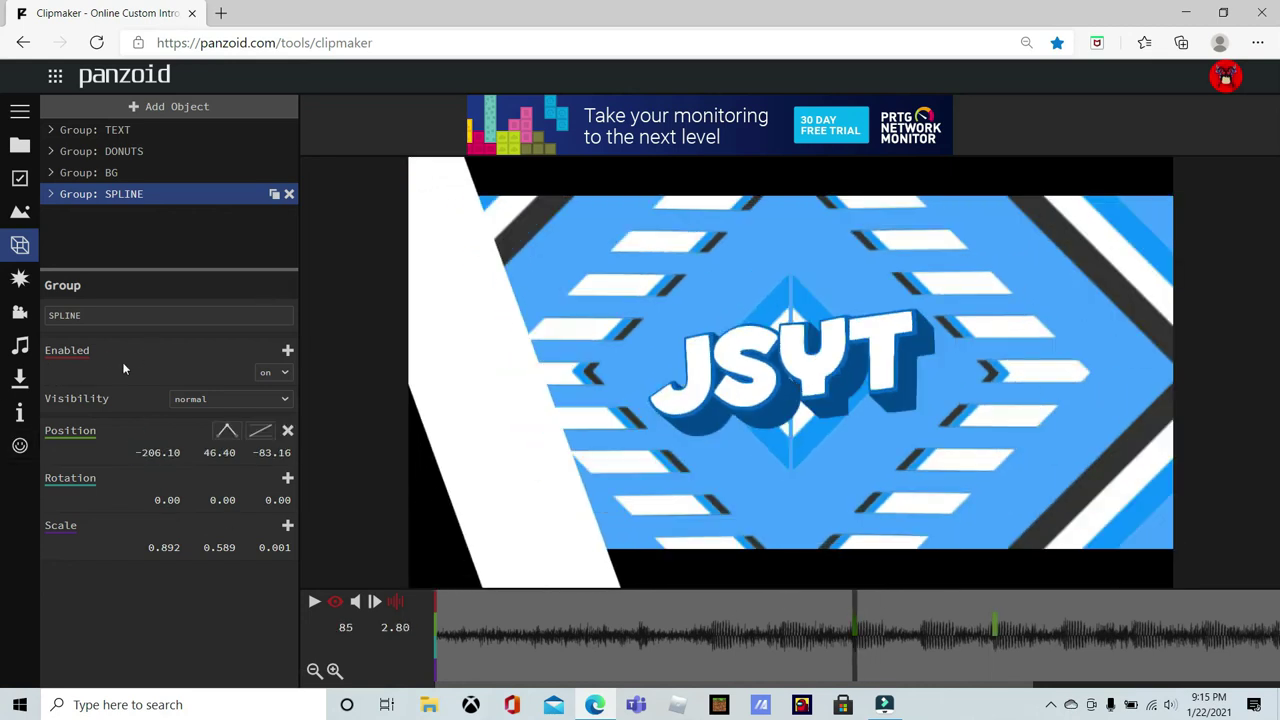
{"action": "left_click", "coordinate": [133, 450]}
{"action": "key", "text": "space"}
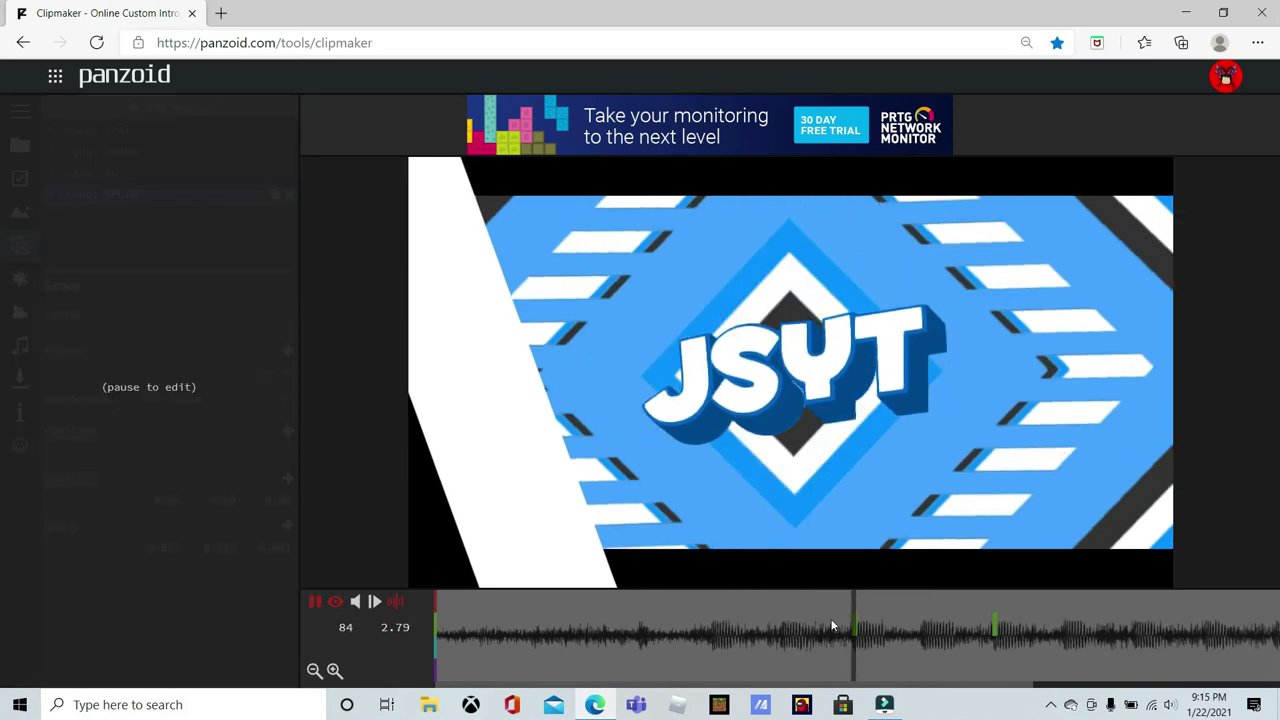
{"action": "left_click", "coordinate": [818, 622]}
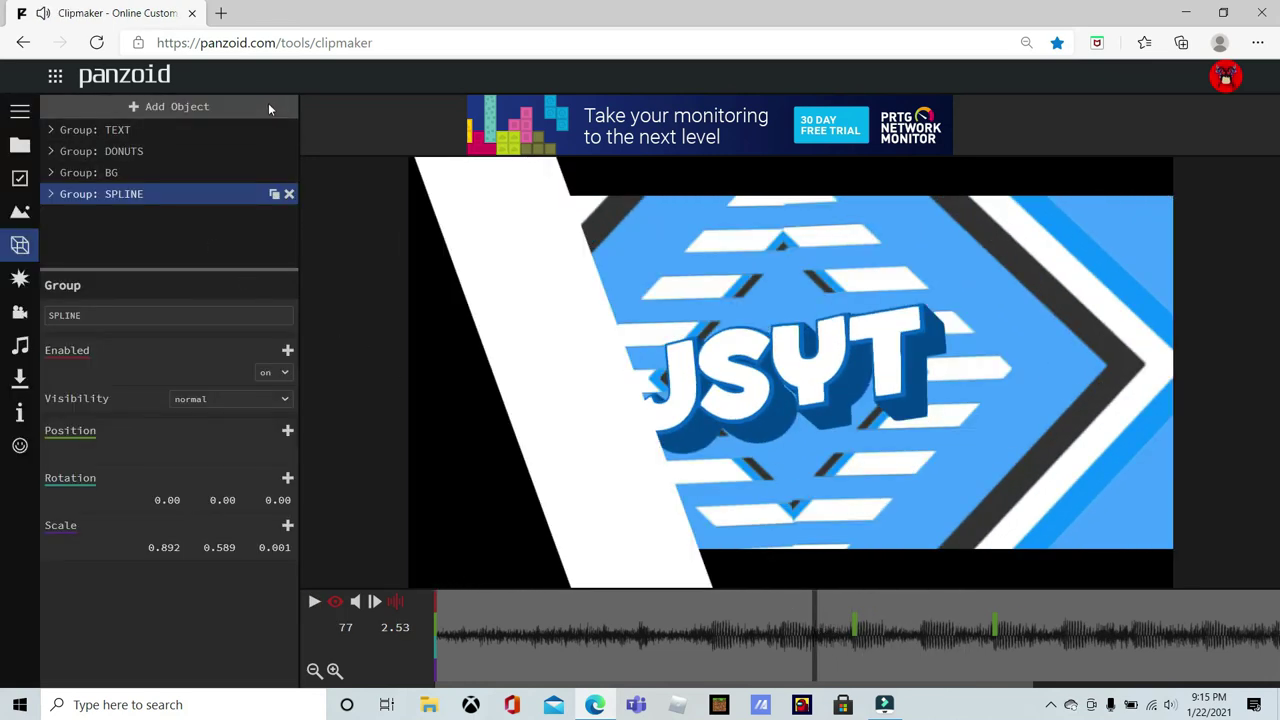
Duplicate the SPLINE group, delete the Wire shape inside the copy and rename the copy SPLINE 2.
{"action": "left_click", "coordinate": [274, 195]}
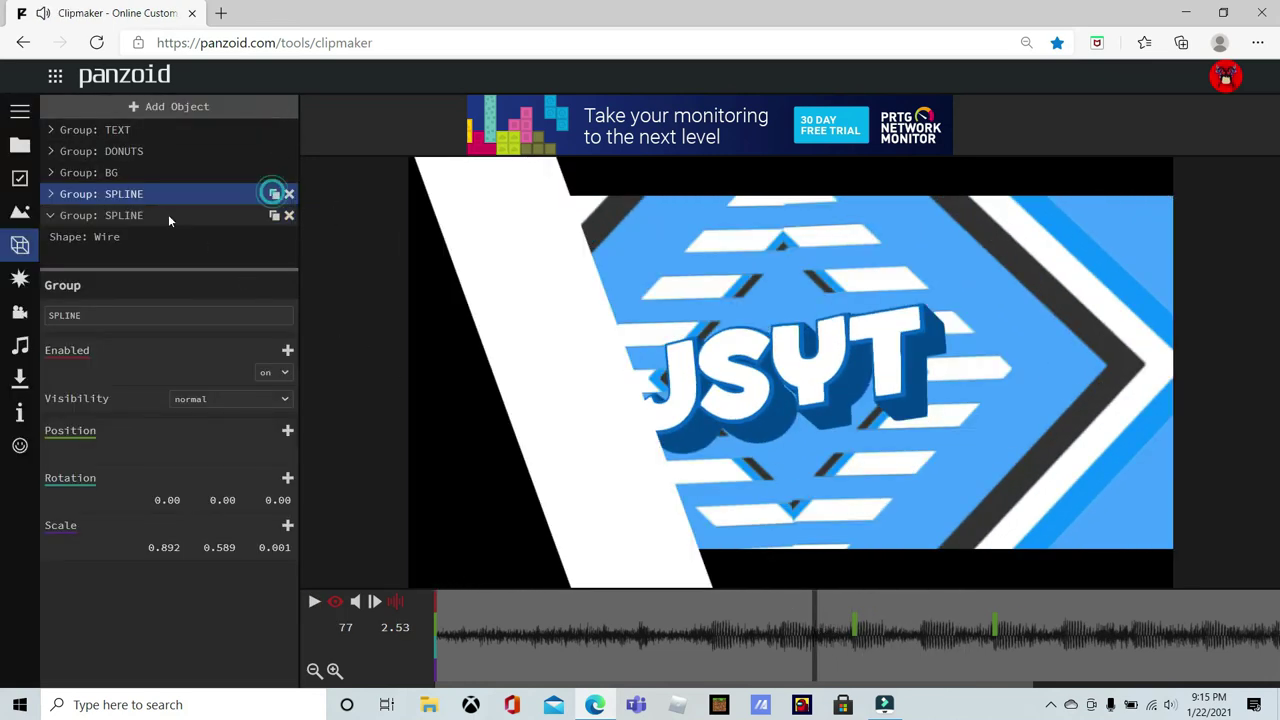
{"action": "left_click", "coordinate": [150, 215]}
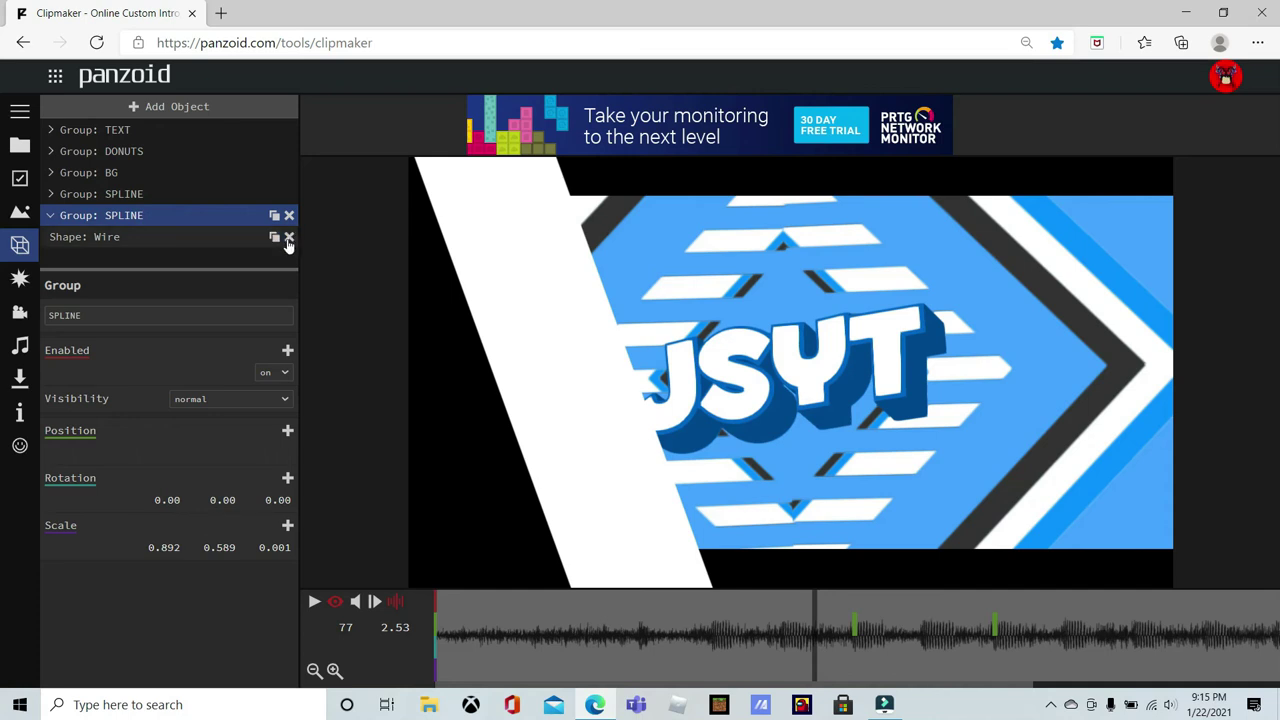
{"action": "left_click", "coordinate": [286, 238]}
{"action": "left_click", "coordinate": [105, 315]}
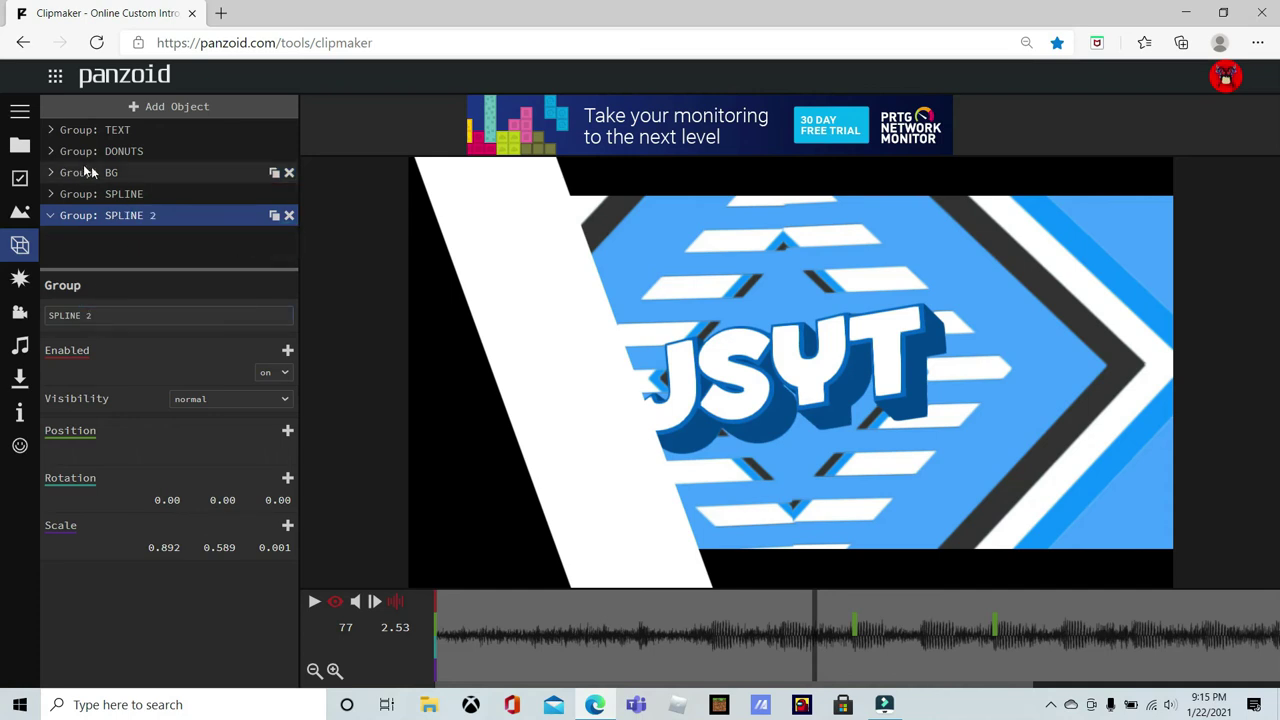
Nest the original SPLINE group inside SPLINE 2 and preview the sweep.
{"action": "left_click_drag", "start_coordinate": [94, 194], "coordinate": [100, 217]}
{"action": "left_click", "coordinate": [50, 194]}
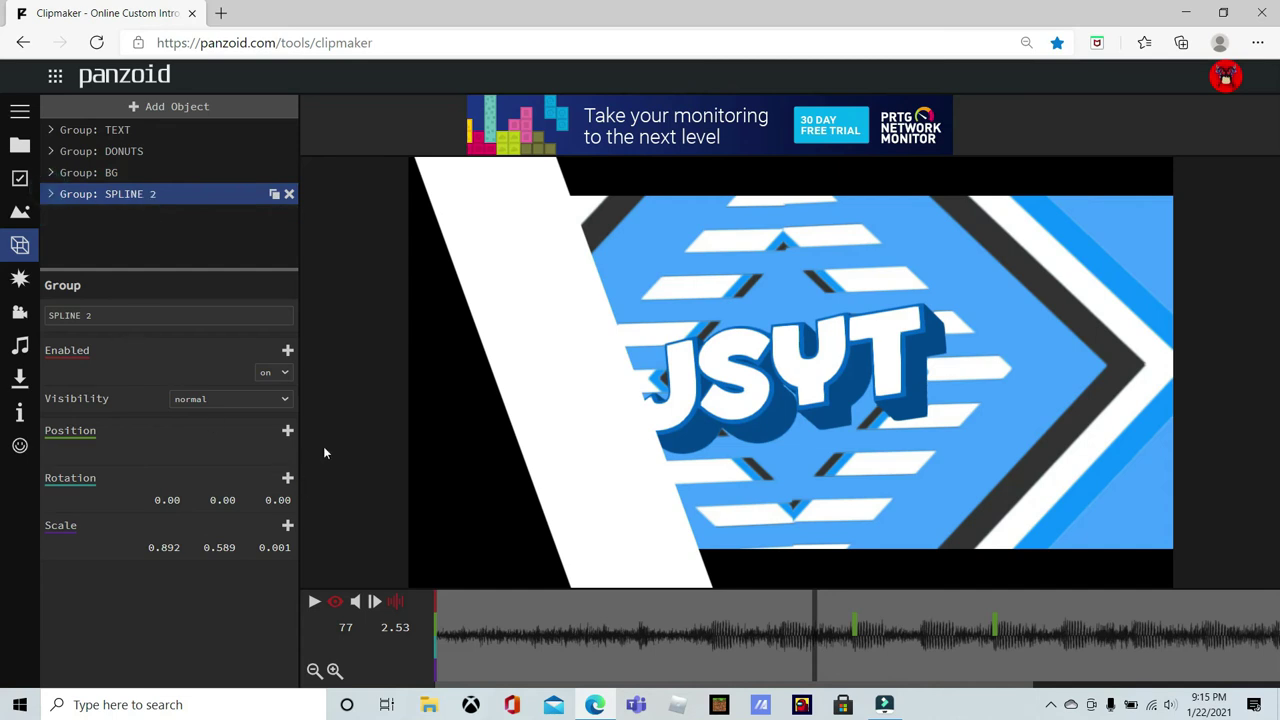
{"action": "key", "text": "space"}
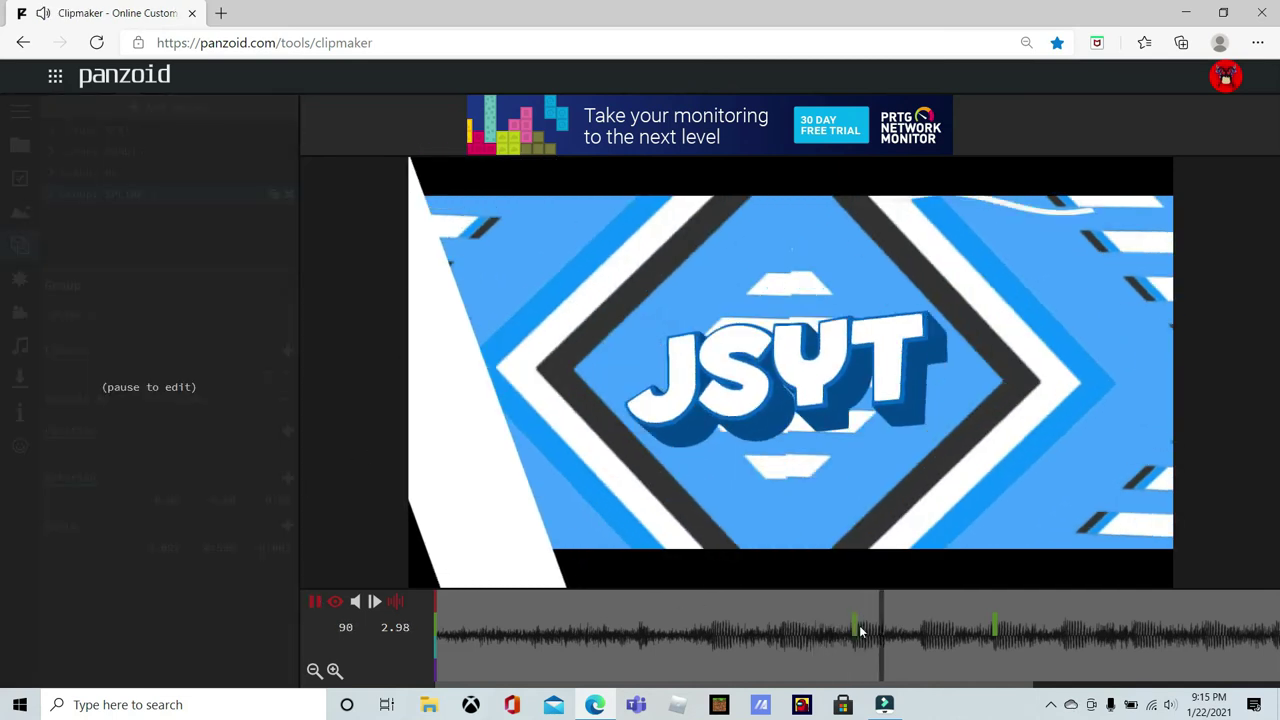
{"action": "key", "text": "space"}
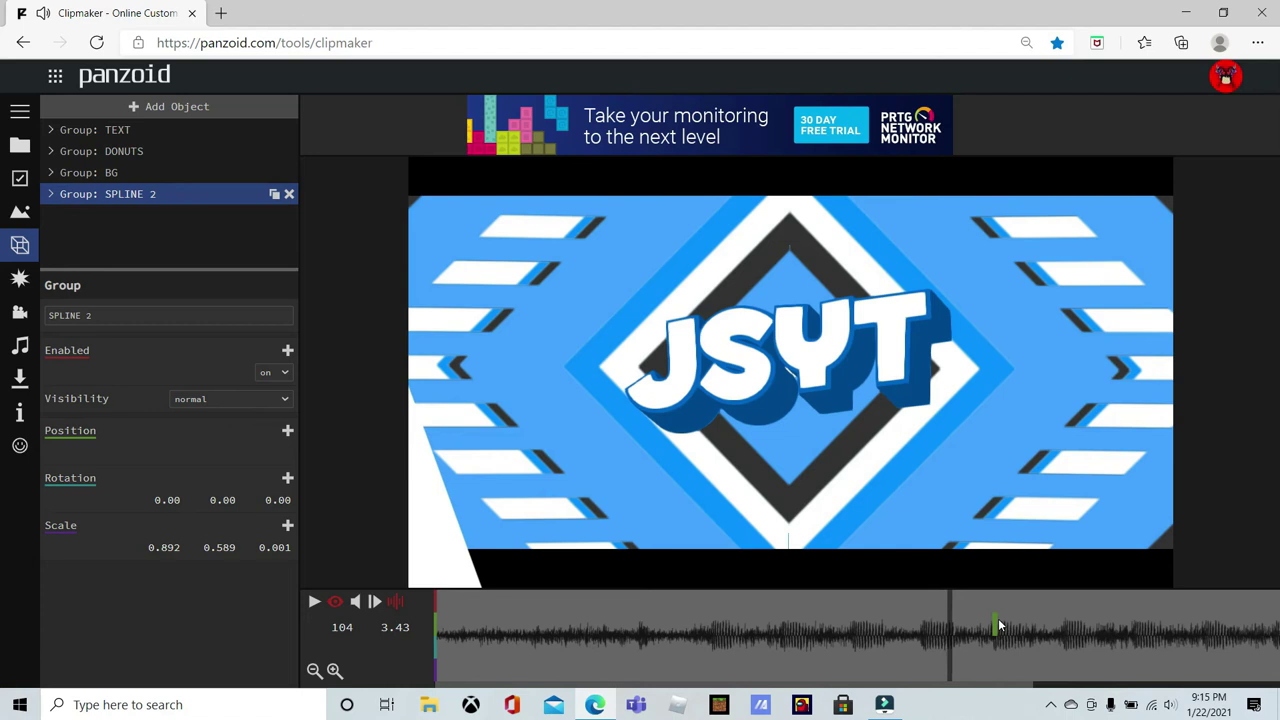
Reset the SPLINE 2 group's scale to 1.000 on all three axes.
{"action": "left_click", "coordinate": [558, 630]}
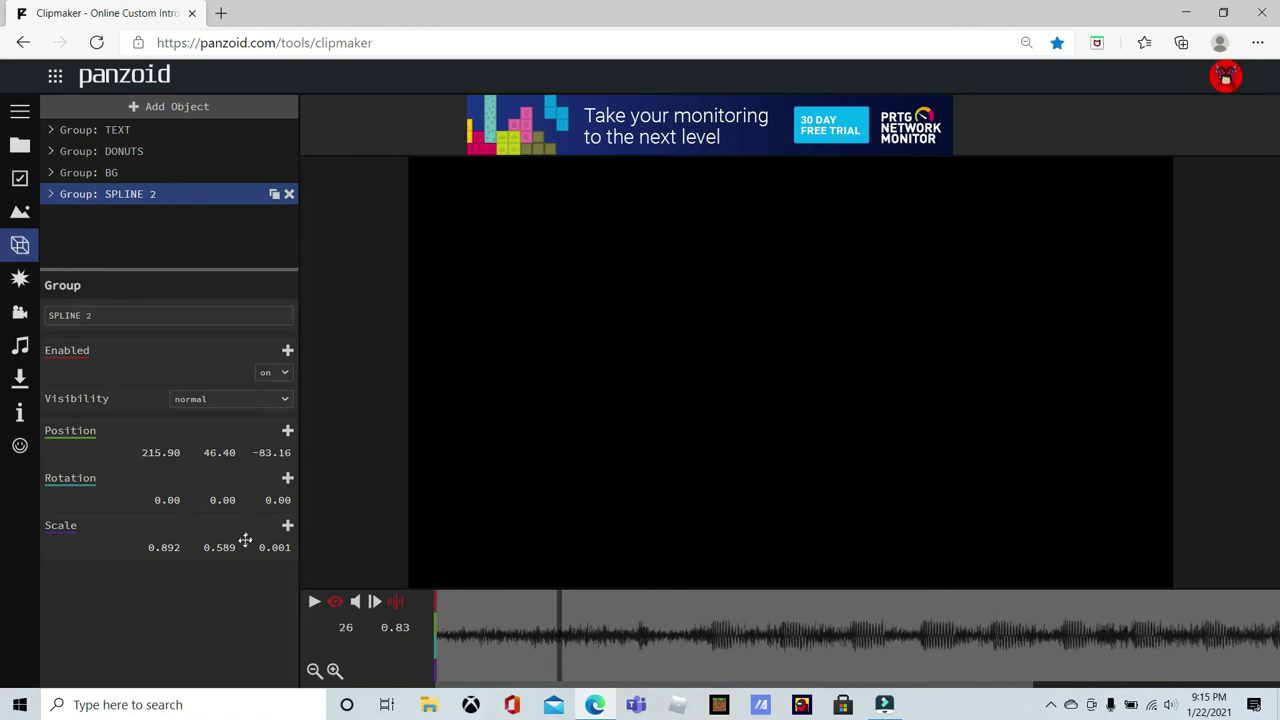
{"action": "left_click", "coordinate": [280, 552]}
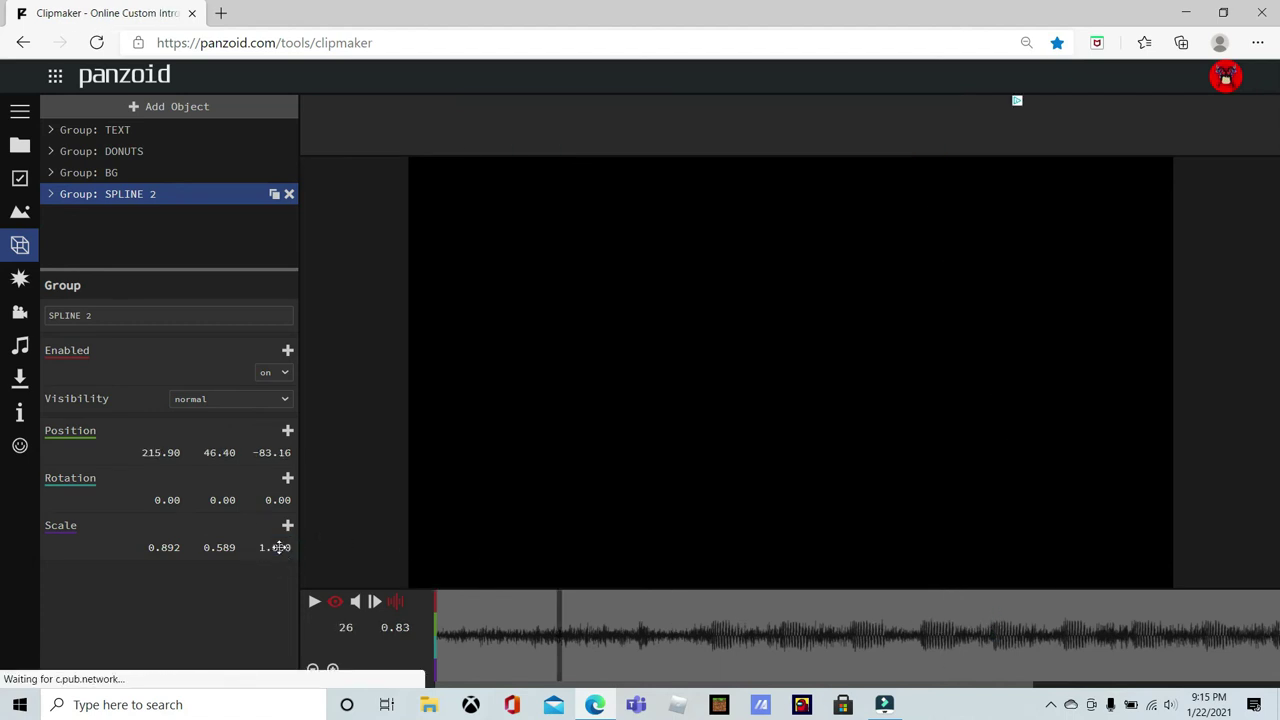
{"action": "left_click", "coordinate": [216, 552]}
{"action": "type", "text": "1"}
{"action": "key", "text": "Return"}
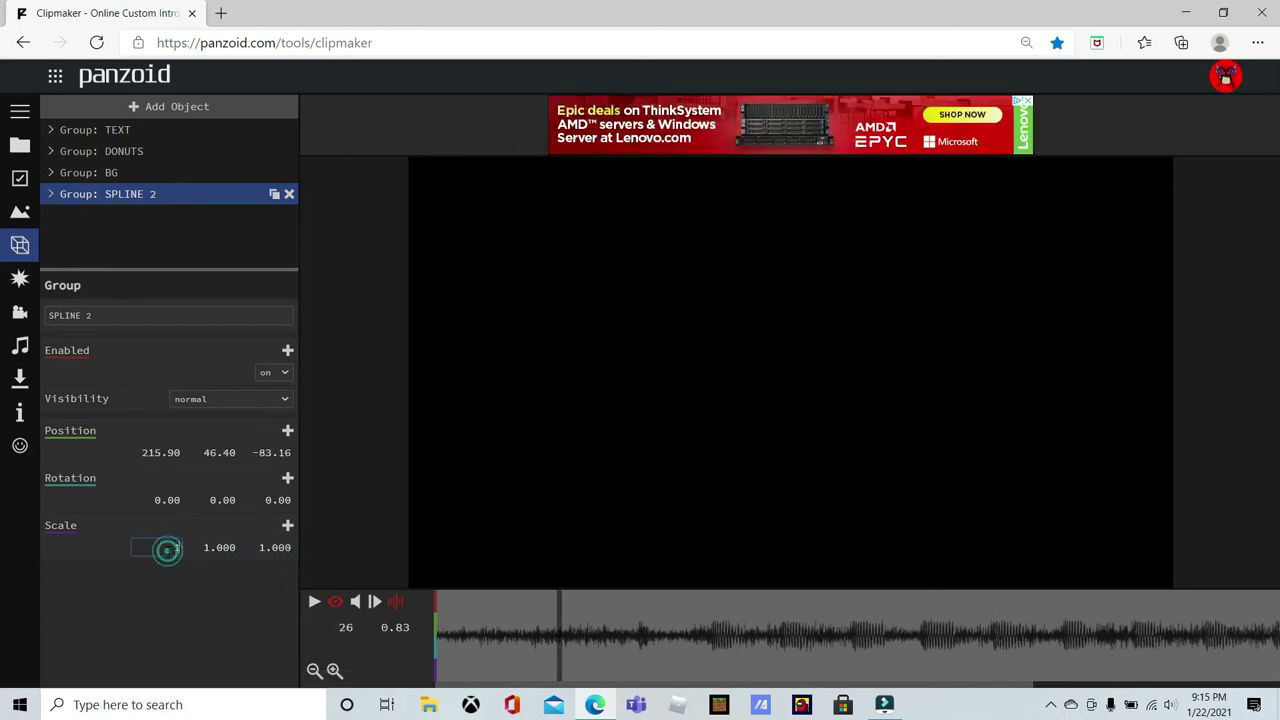
Play back the sweep with SPLINE 2 rescaled and check the nested SPLINE group's keyframe at frame 113.
{"action": "key", "text": "space"}
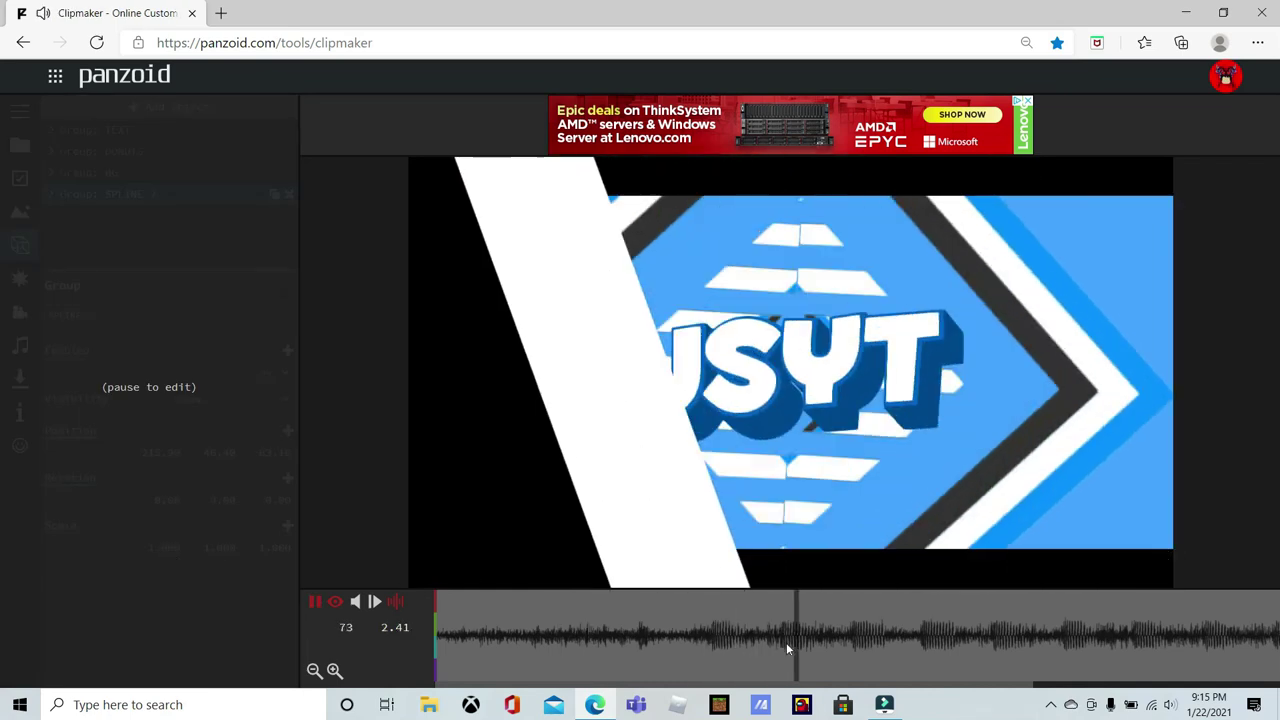
{"action": "left_click", "coordinate": [779, 646]}
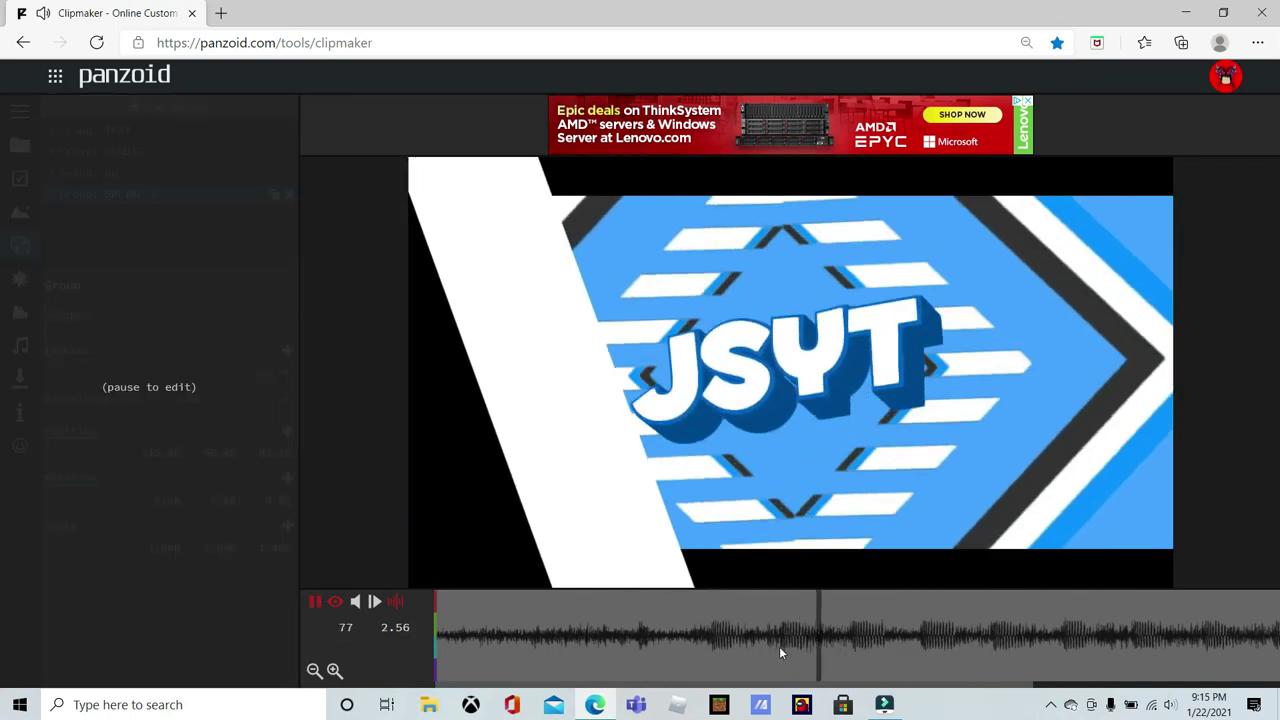
{"action": "key", "text": "space"}
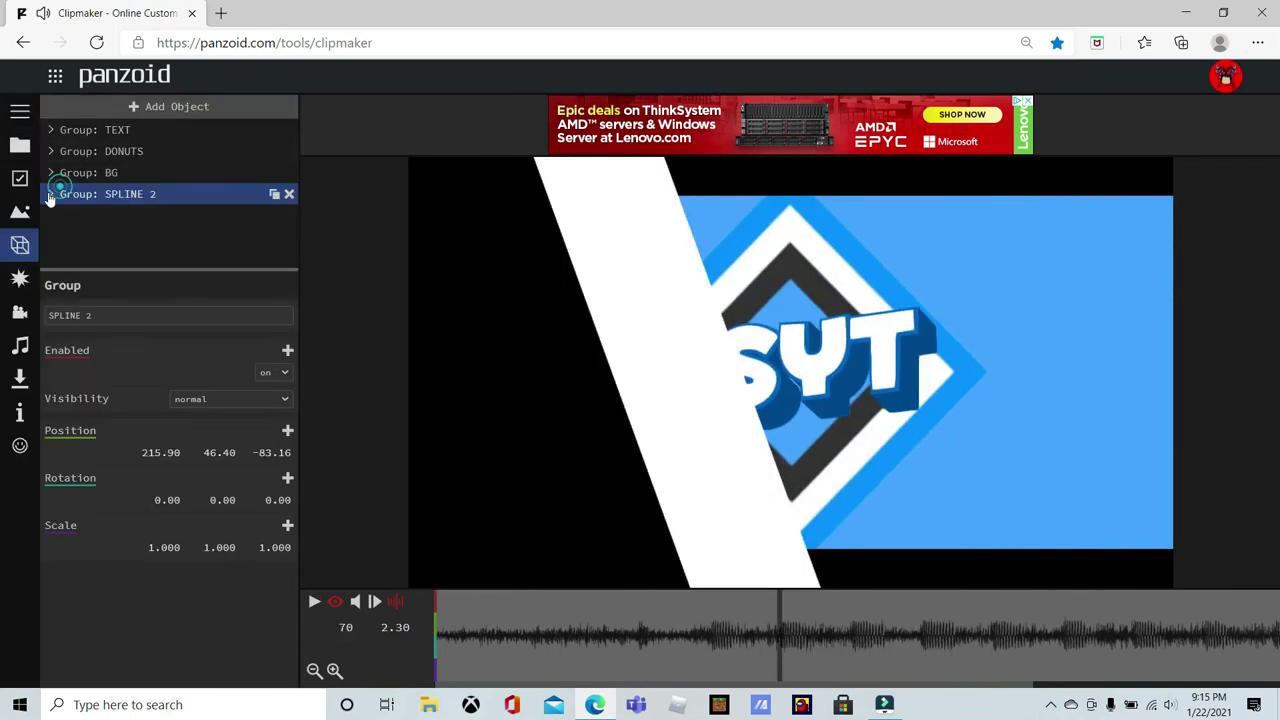
{"action": "left_click", "coordinate": [50, 194]}
{"action": "left_click", "coordinate": [80, 211]}
{"action": "key", "text": "space"}
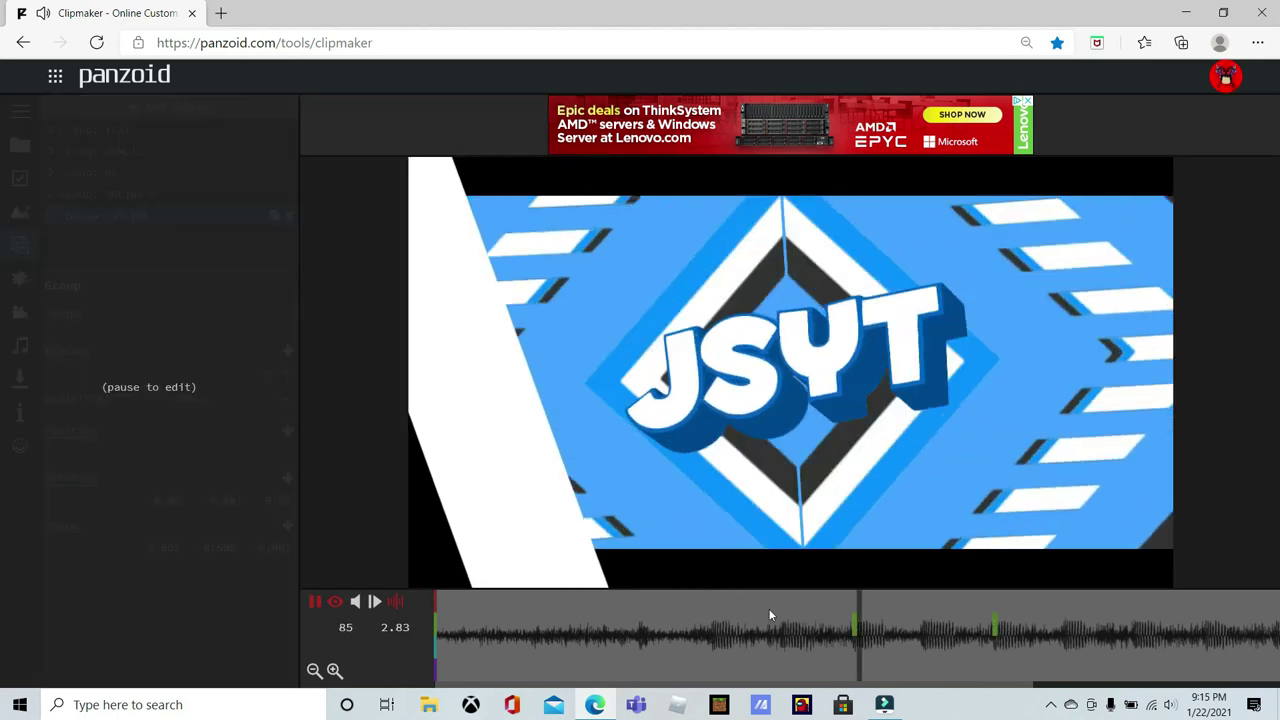
{"action": "mouse_move", "coordinate": [898, 644]}
{"action": "left_mouse_down"}
{"action": "mouse_move", "coordinate": [853, 651]}
{"action": "mouse_move", "coordinate": [997, 635]}
{"action": "left_mouse_up"}
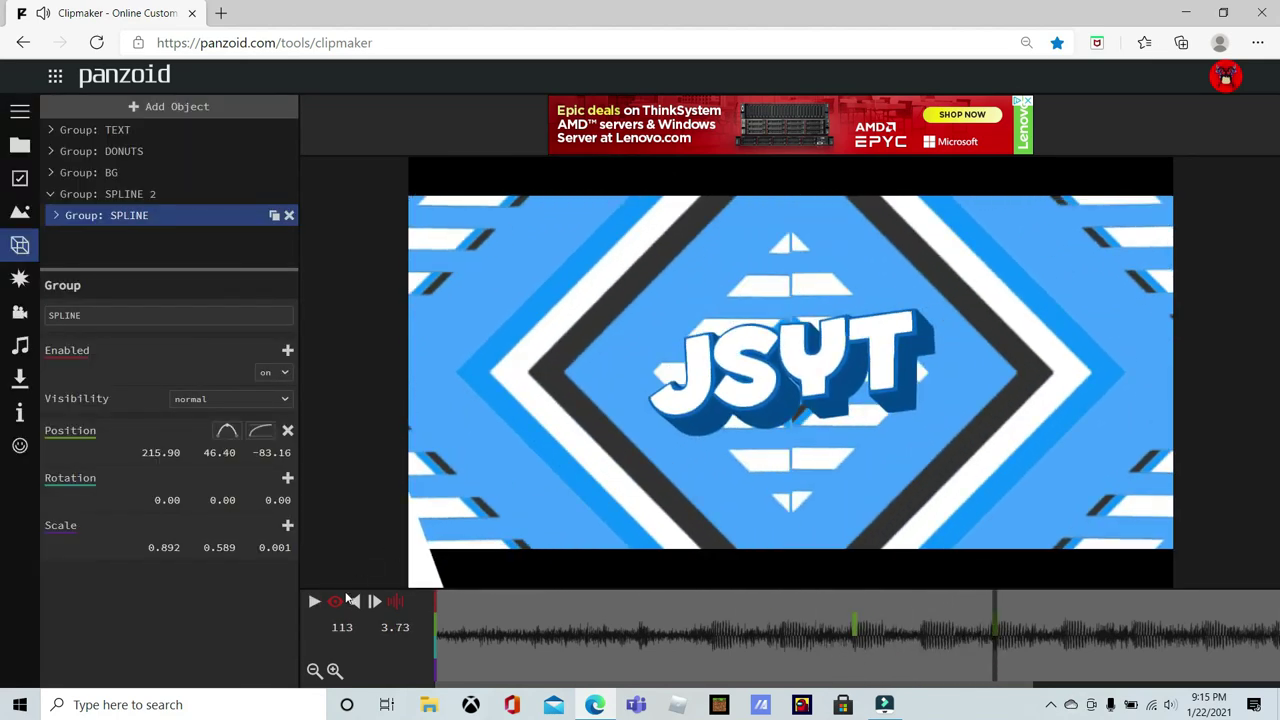
Switch to the free editor view and compare the positions of SPLINE 2 and the nested SPLINE group at frame 85.
{"action": "left_click", "coordinate": [340, 600]}
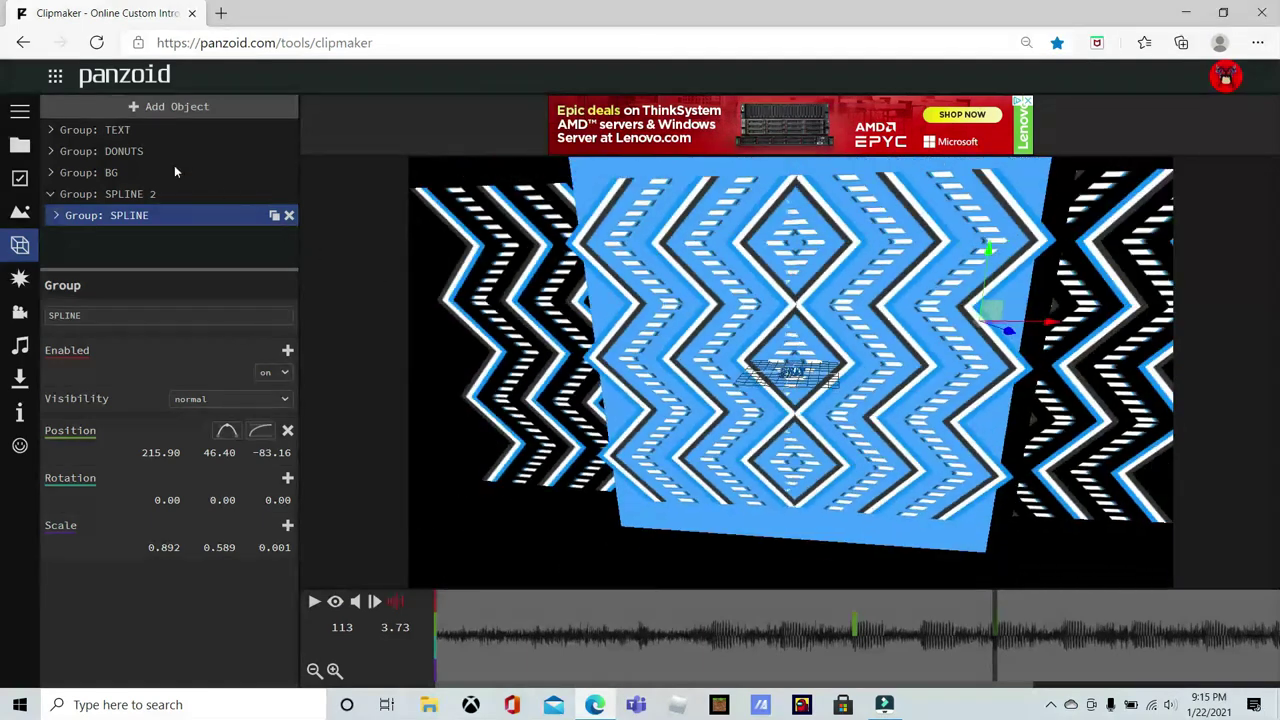
{"action": "left_click", "coordinate": [118, 194]}
{"action": "left_click_drag", "start_coordinate": [632, 408], "coordinate": [678, 467]}
{"action": "left_click_drag", "start_coordinate": [797, 622], "coordinate": [855, 635]}
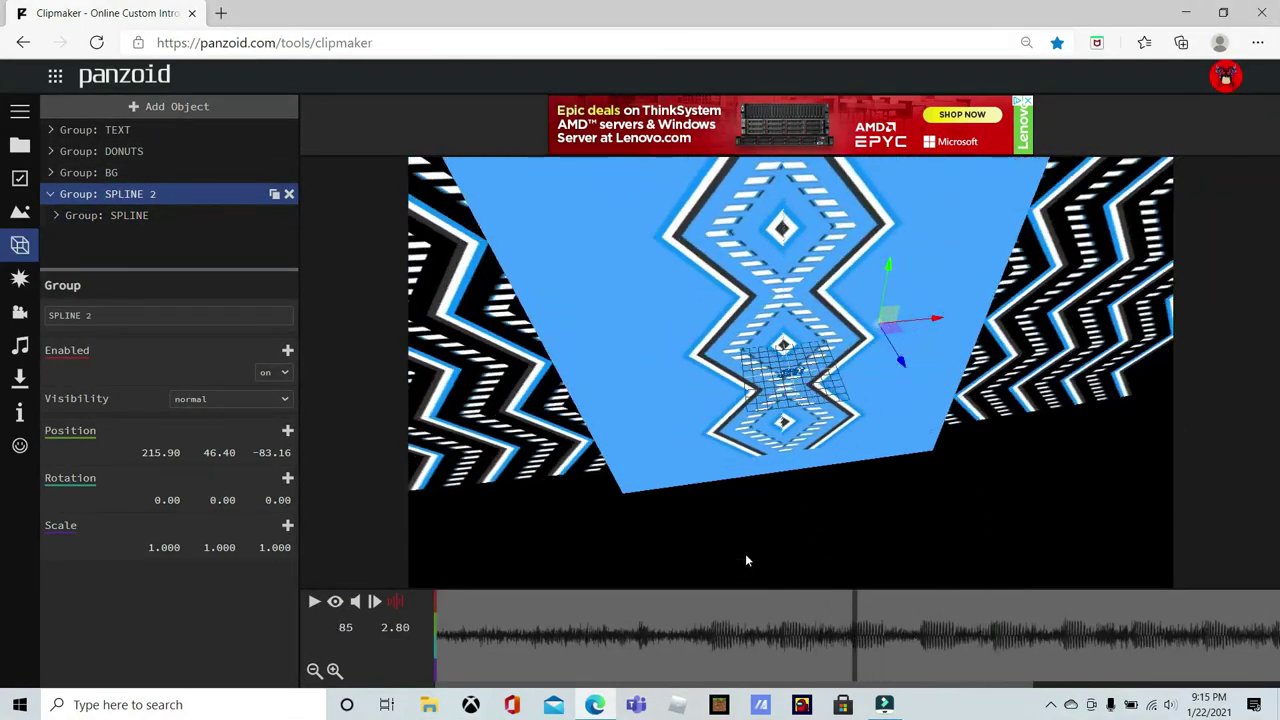
{"action": "left_click", "coordinate": [177, 211]}
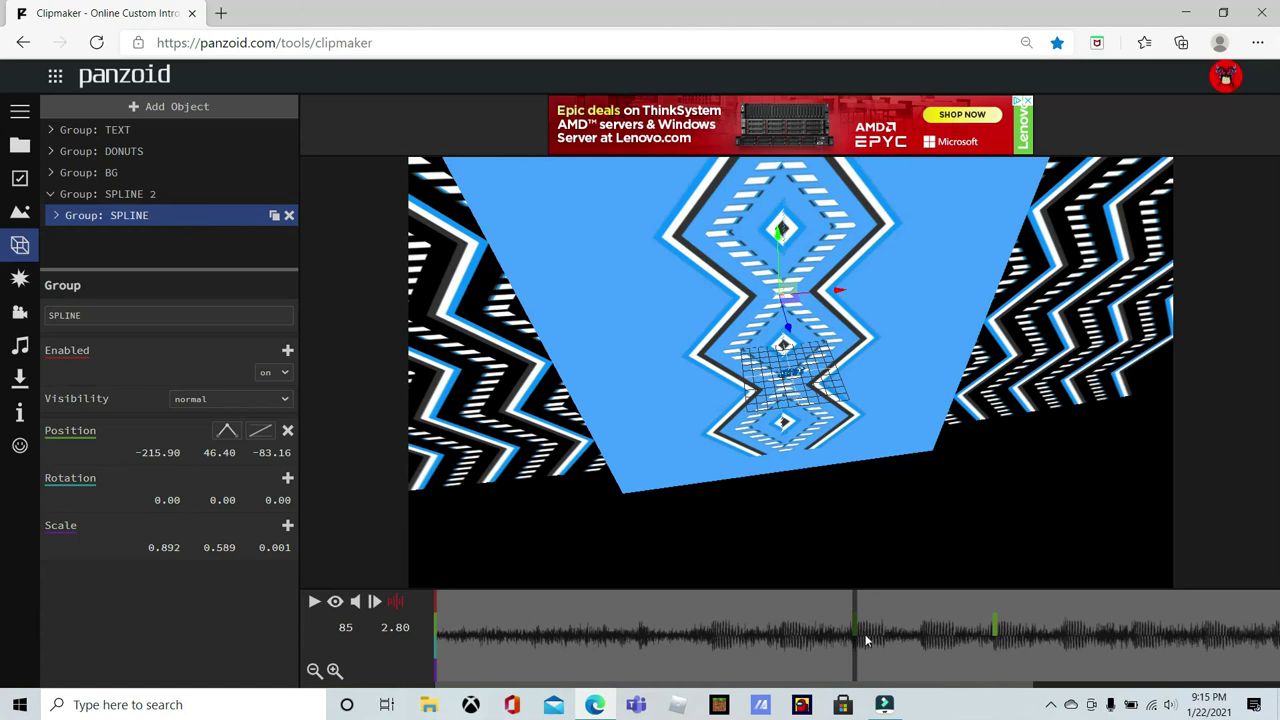
{"action": "left_click", "coordinate": [149, 194]}
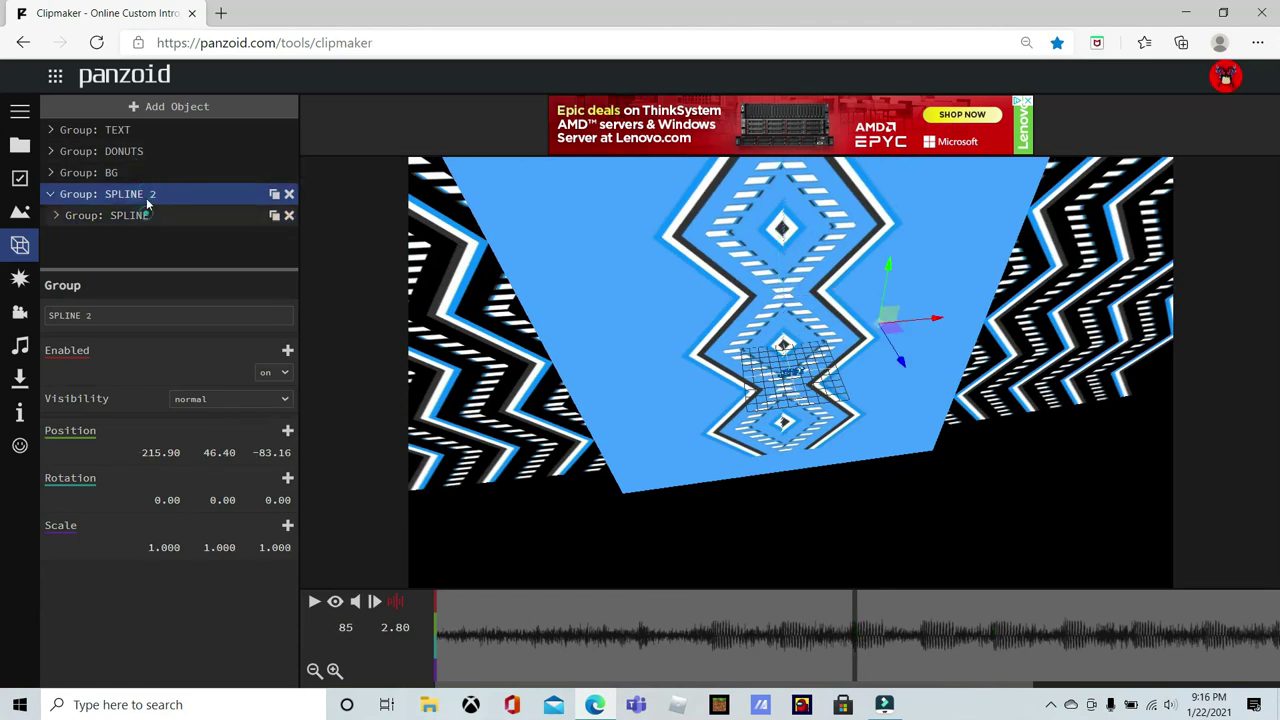
Move the SPLINE group back out of SPLINE 2 and delete the SPLINE 2 group.
{"action": "left_click_drag", "start_coordinate": [149, 194], "coordinate": [195, 228]}
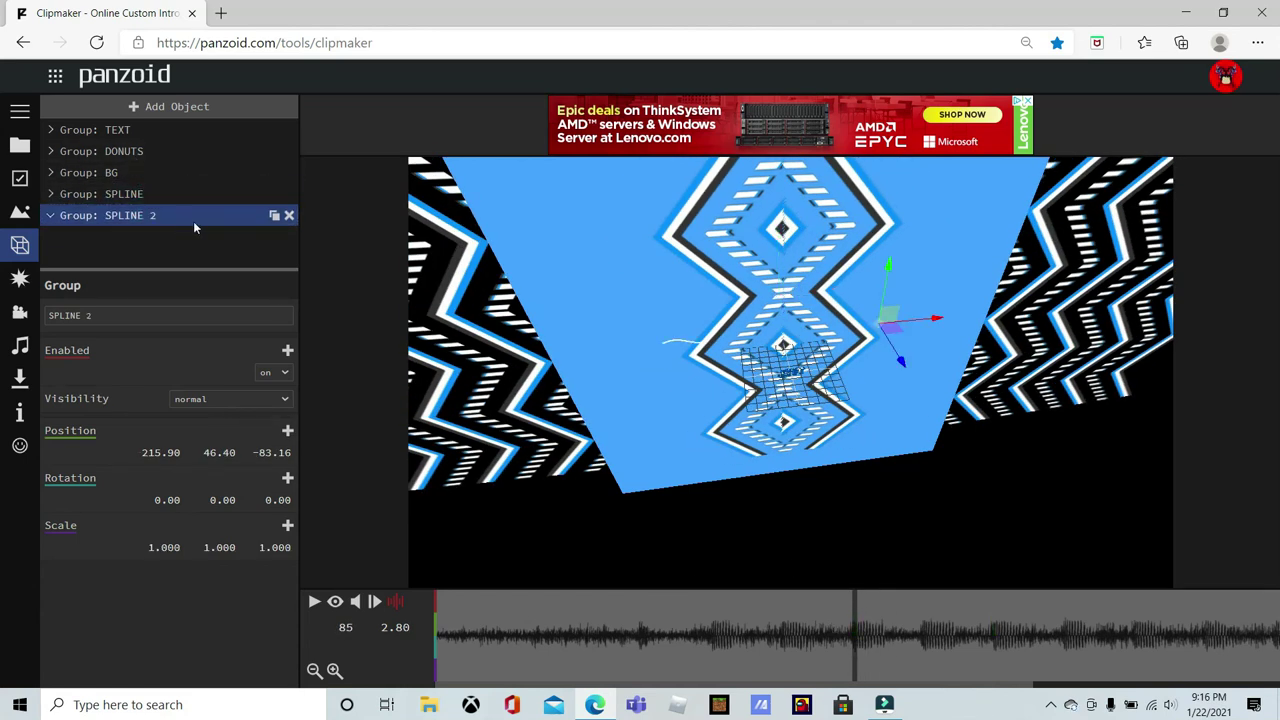
{"action": "left_click", "coordinate": [290, 218]}
{"action": "left_click_drag", "start_coordinate": [586, 306], "coordinate": [606, 237]}
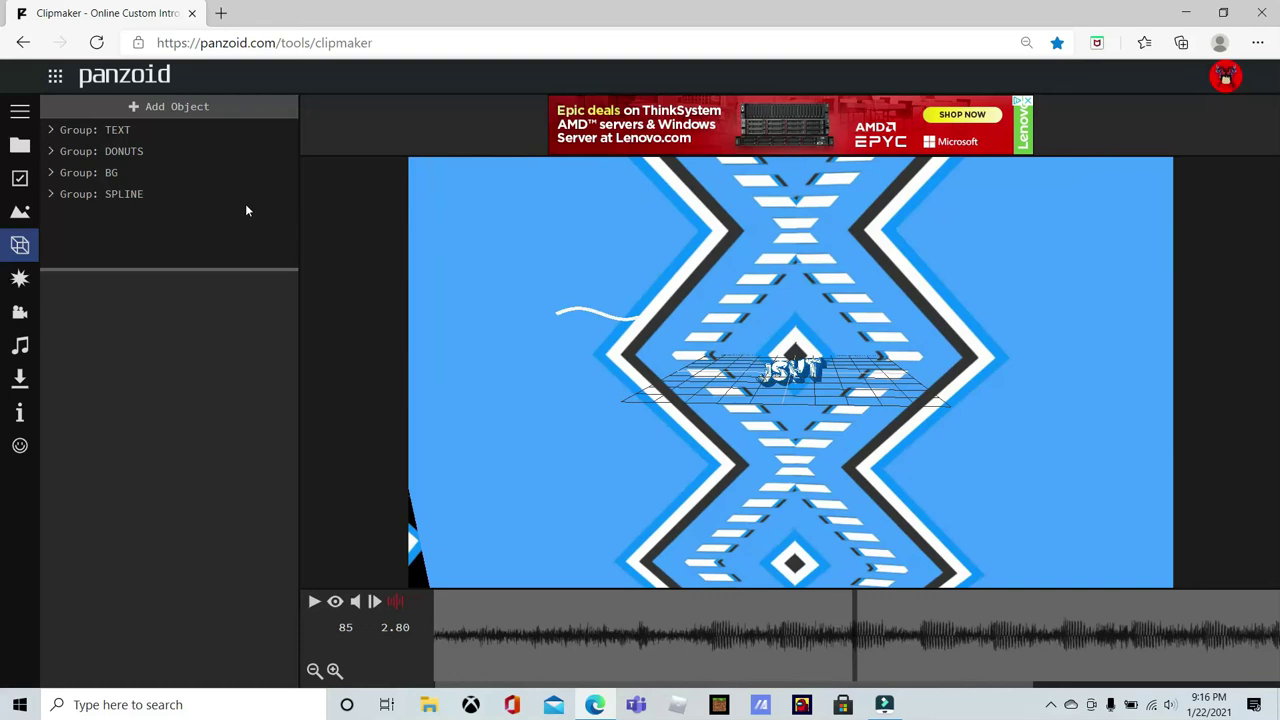
Duplicate the SPLINE group together with its Wire shape and collapse the copy.
{"action": "left_click", "coordinate": [177, 192]}
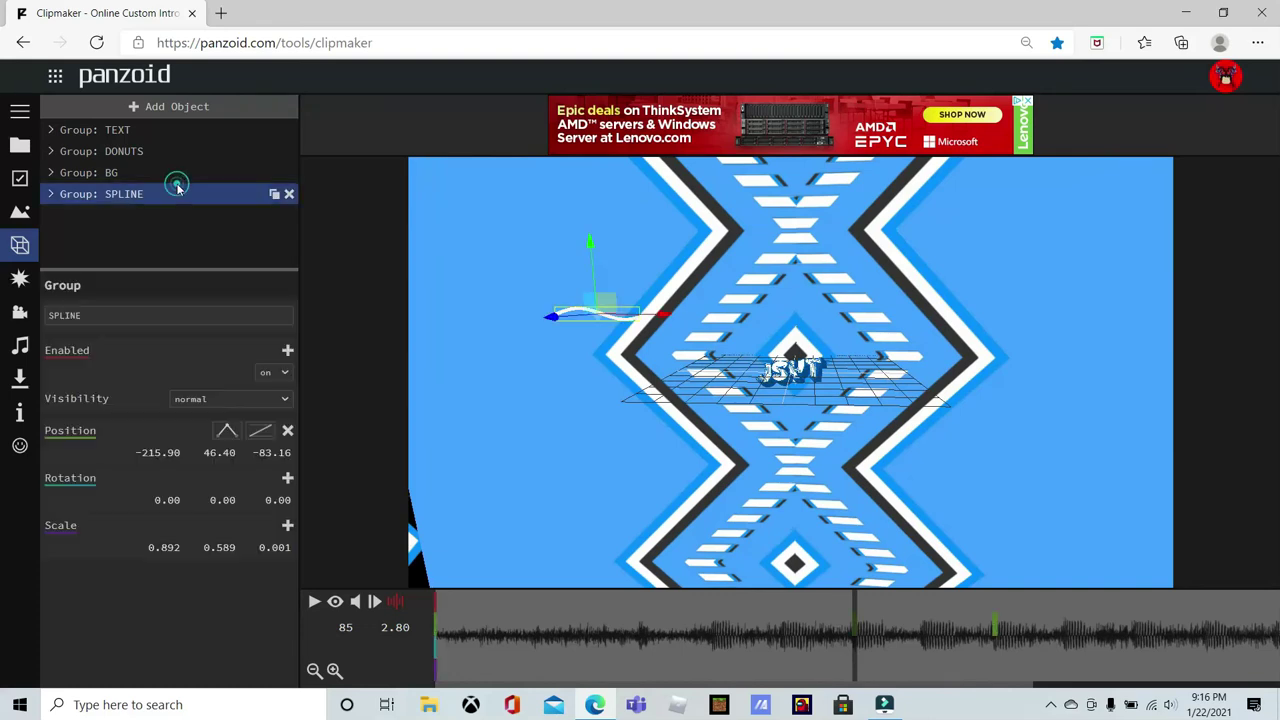
{"action": "left_click", "coordinate": [275, 195]}
{"action": "left_click", "coordinate": [80, 216]}
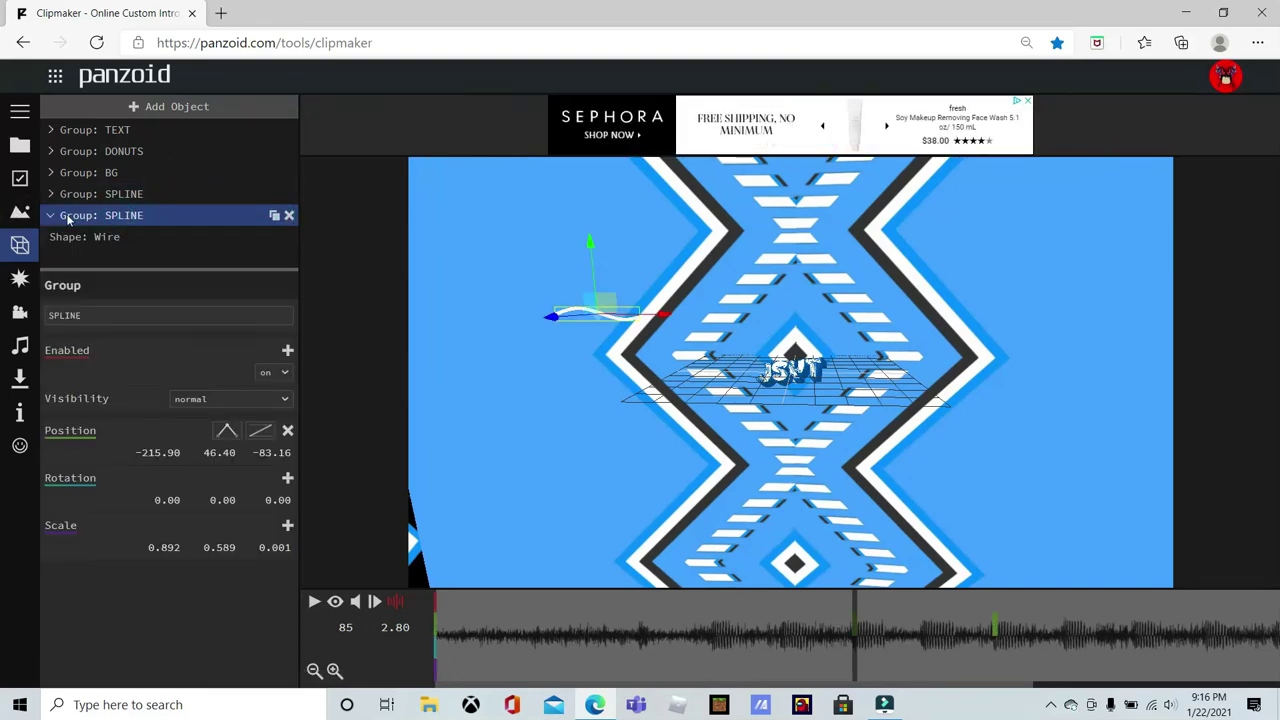
{"action": "left_click", "coordinate": [51, 216]}
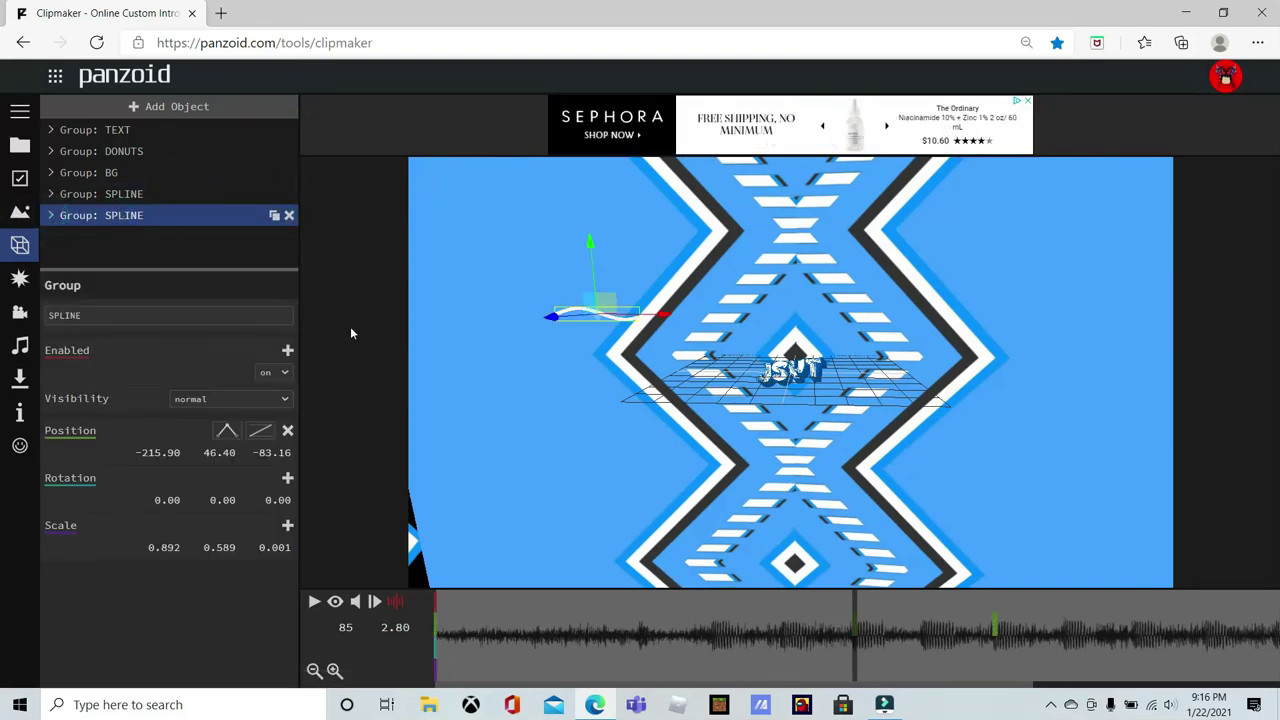
Set the duplicated SPLINE group's Y position at the frame 85 keyframe to -46.40.
{"action": "left_click", "coordinate": [198, 452]}
{"action": "type", "text": "-46.40"}
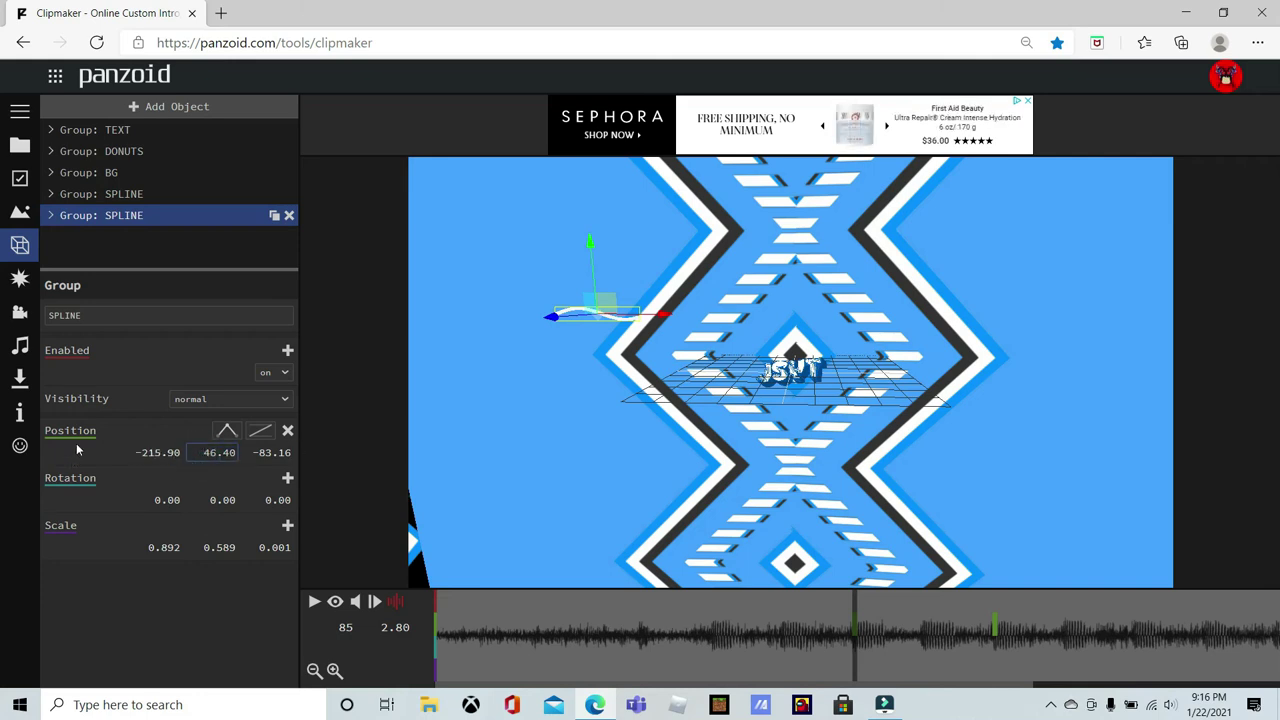
{"action": "left_click", "coordinate": [77, 450]}
{"action": "left_click_drag", "start_coordinate": [504, 377], "coordinate": [408, 347]}
{"action": "left_click_drag", "start_coordinate": [627, 343], "coordinate": [600, 400]}
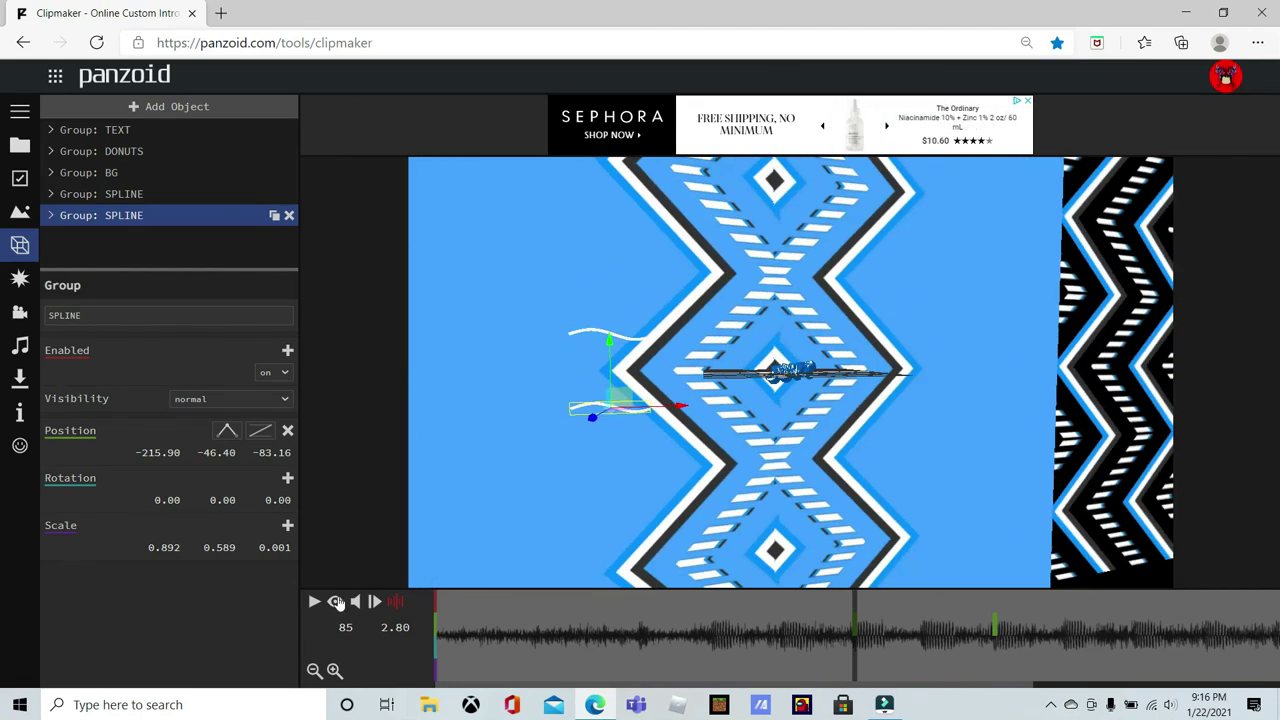
Return to the camera view and set the duplicated SPLINE group's X position at the frame 85 keyframe to 215.90.
{"action": "key", "text": "p"}
{"action": "left_click", "coordinate": [935, 628]}
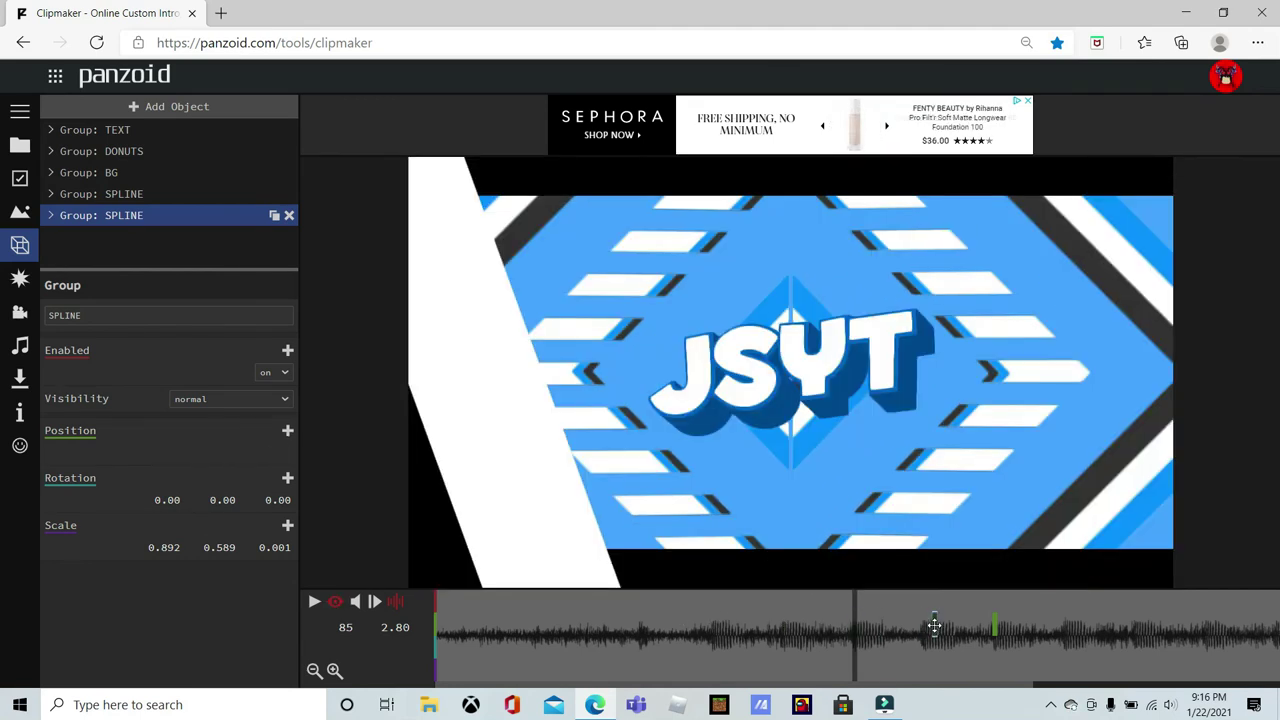
{"action": "left_click", "coordinate": [847, 637]}
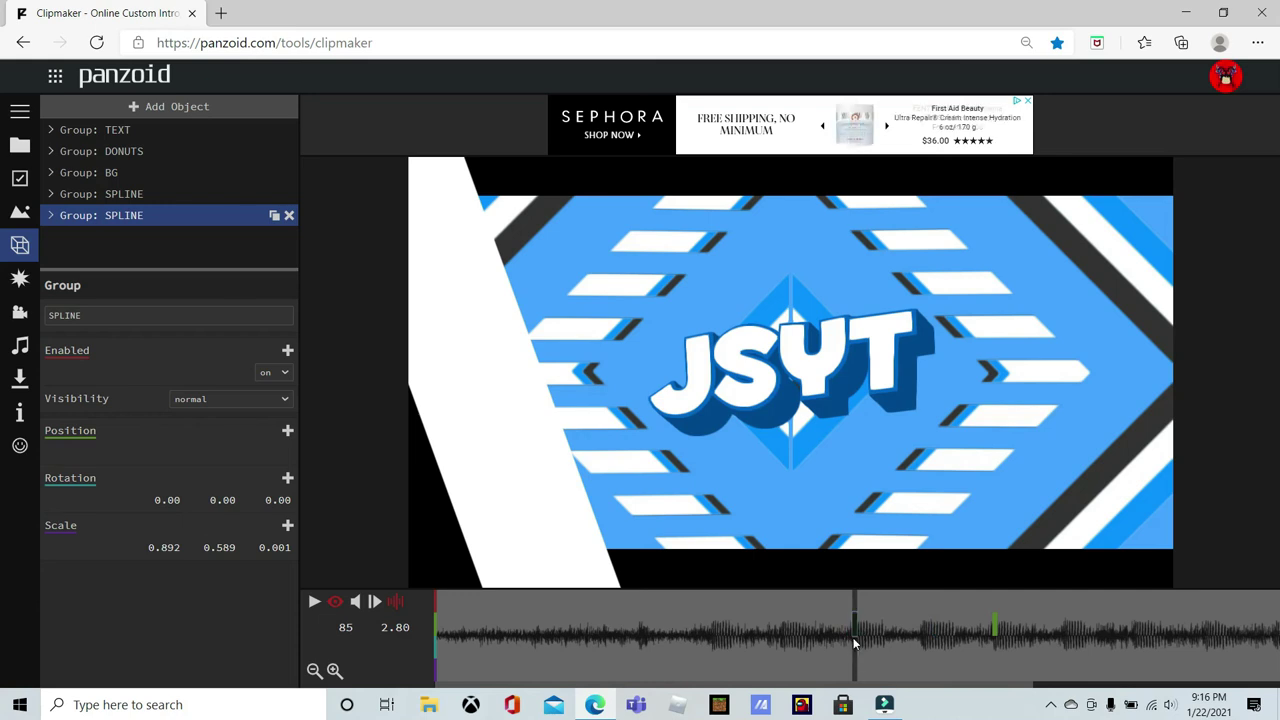
{"action": "left_click", "coordinate": [846, 636]}
{"action": "left_click_drag", "start_coordinate": [128, 449], "coordinate": [130, 449]}
{"action": "left_click", "coordinate": [140, 451]}
{"action": "left_click", "coordinate": [540, 552]}
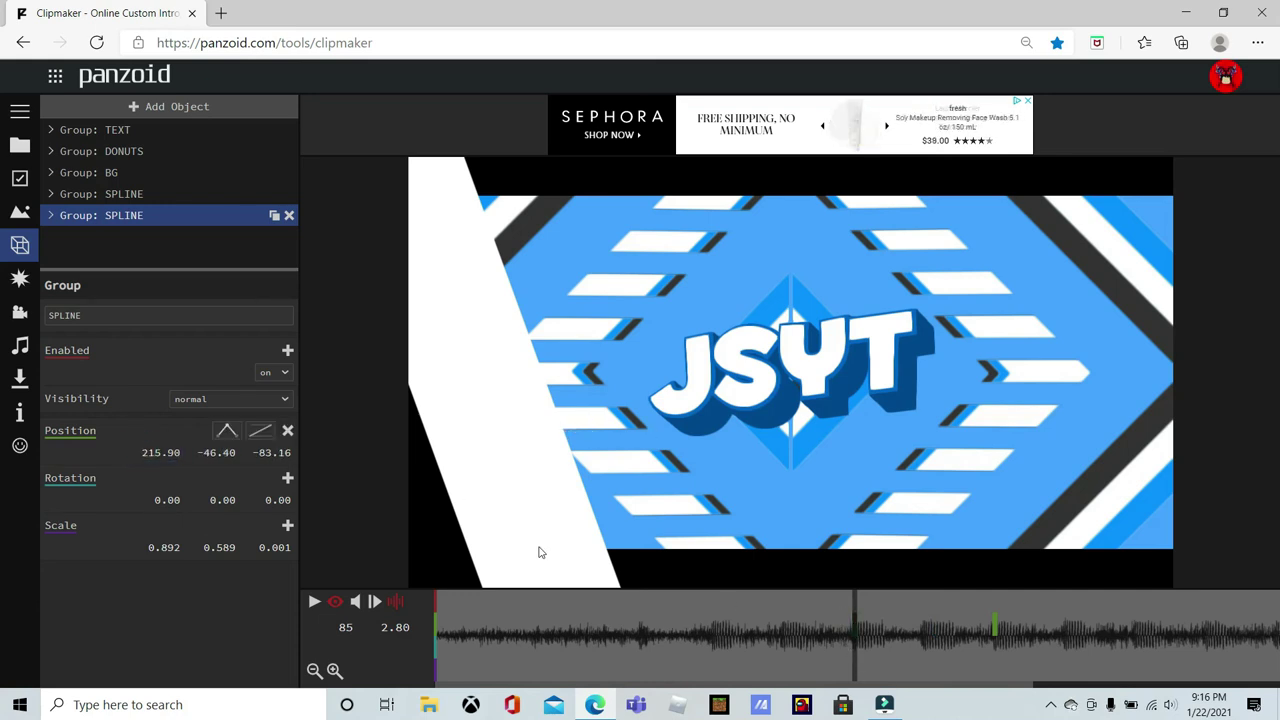
Set the duplicated SPLINE group's X position at the frame 113 keyframe to -215.90 and play back the wire sweep.
{"action": "left_click", "coordinate": [990, 628]}
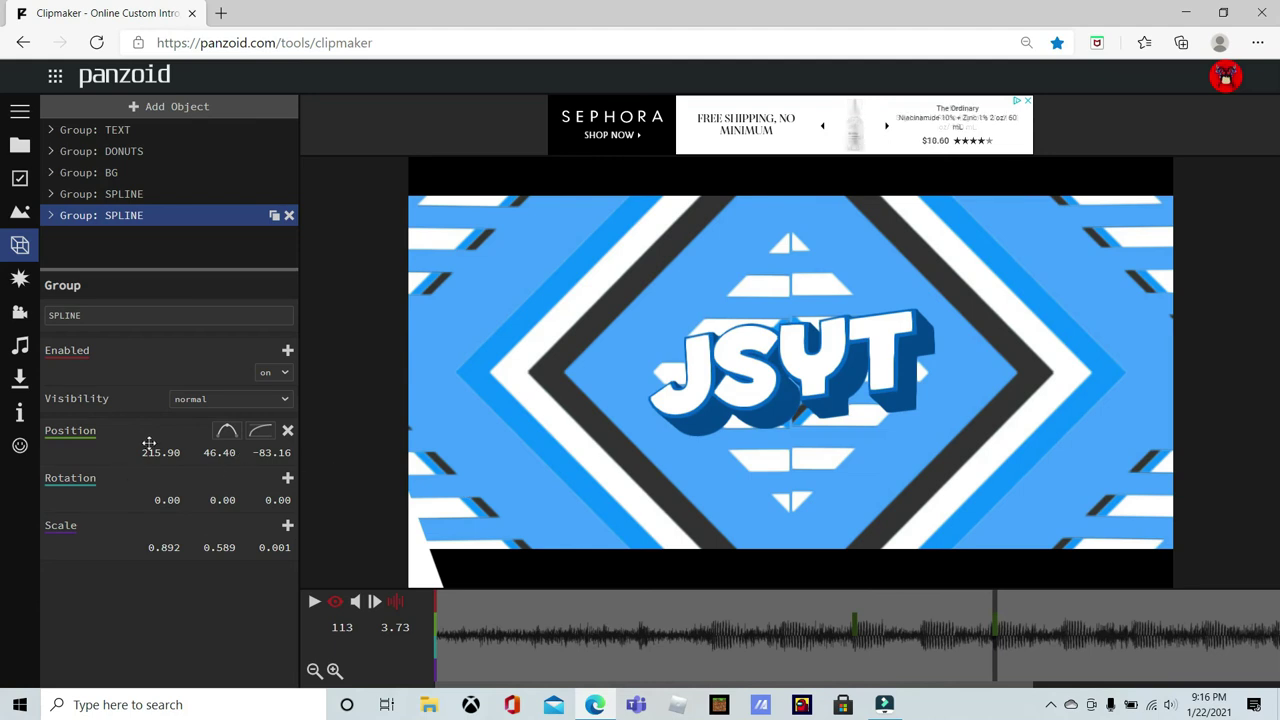
{"action": "left_click", "coordinate": [130, 445]}
{"action": "left_click", "coordinate": [130, 445]}
{"action": "type", "text": "-"}
{"action": "key", "text": "Return"}
{"action": "left_click", "coordinate": [817, 612]}
{"action": "key", "text": "space"}
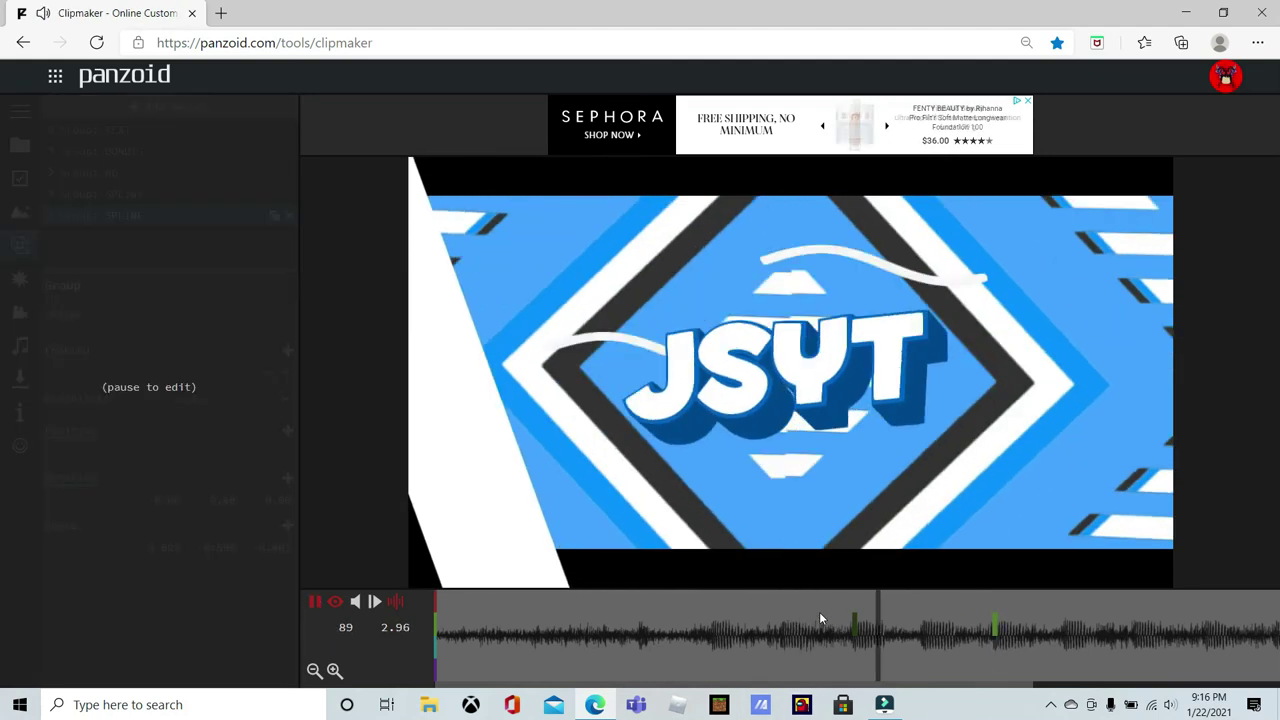
Set the duplicated SPLINE group's Y position to -46.40 at both the frame 113 and frame 1 keyframes.
{"action": "left_click_drag", "start_coordinate": [820, 612], "coordinate": [987, 634]}
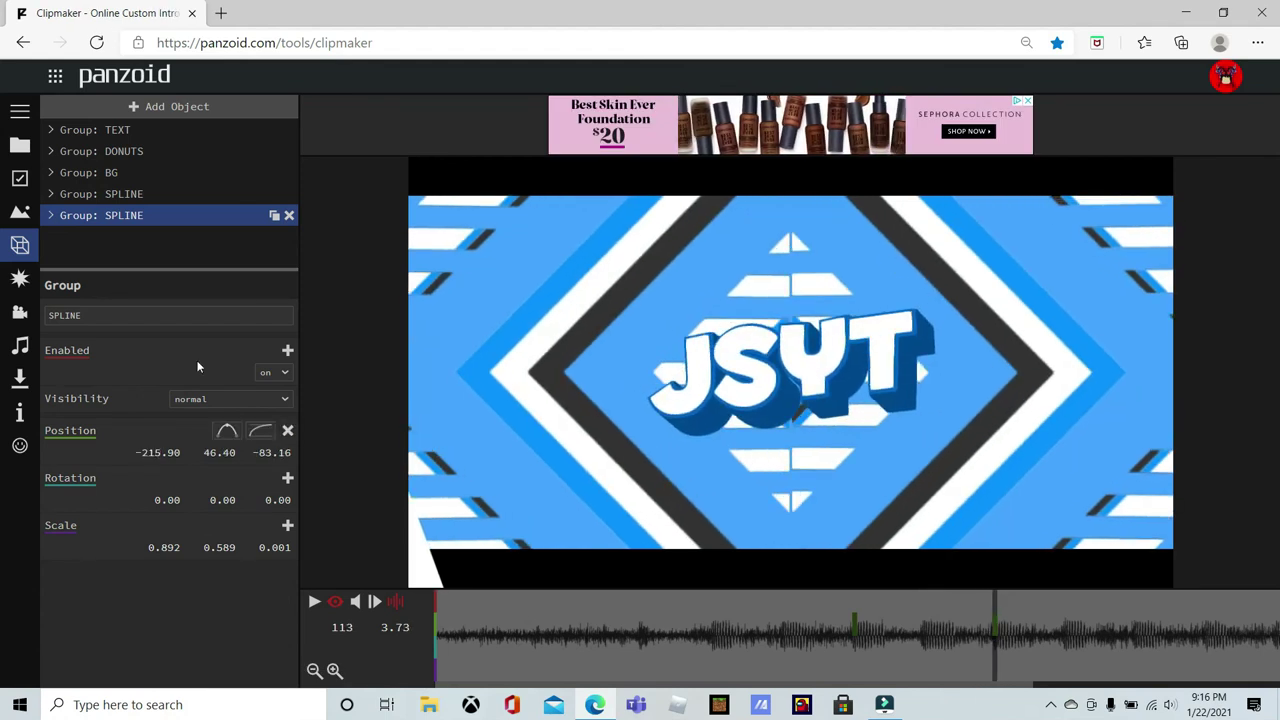
{"action": "left_click", "coordinate": [217, 453]}
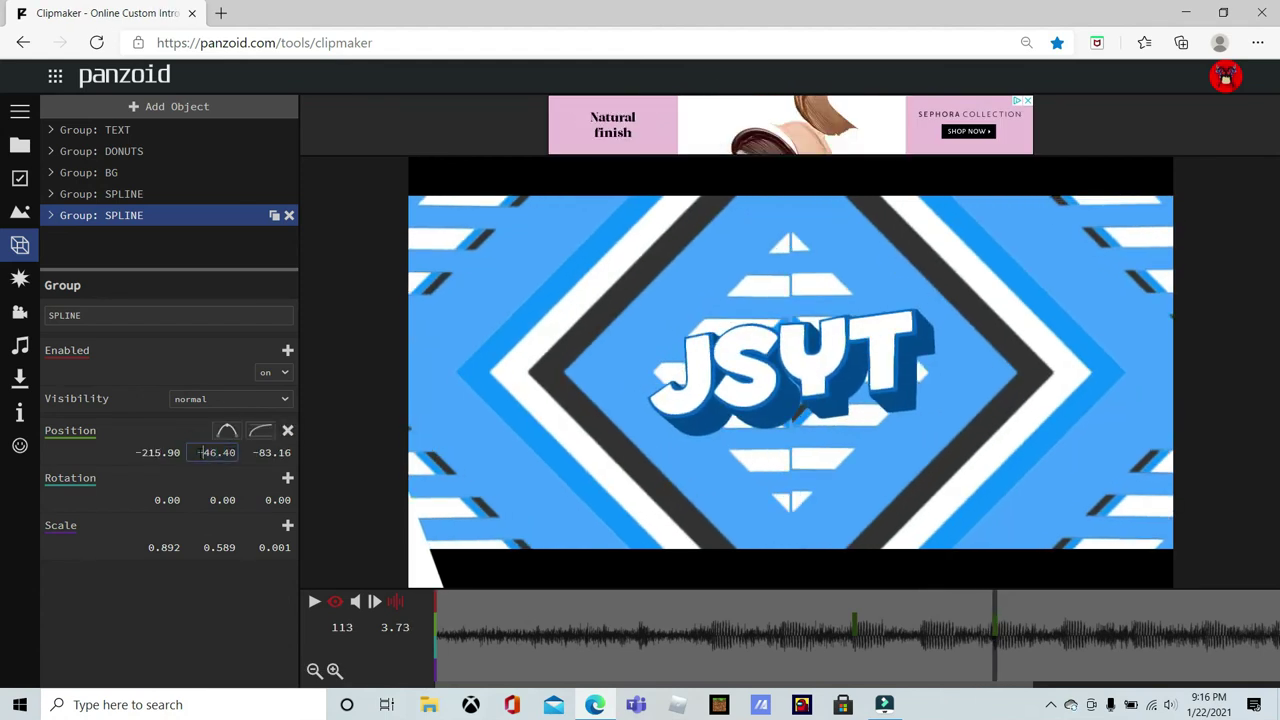
{"action": "left_click", "coordinate": [378, 487]}
{"action": "left_click_drag", "start_coordinate": [560, 614], "coordinate": [434, 590]}
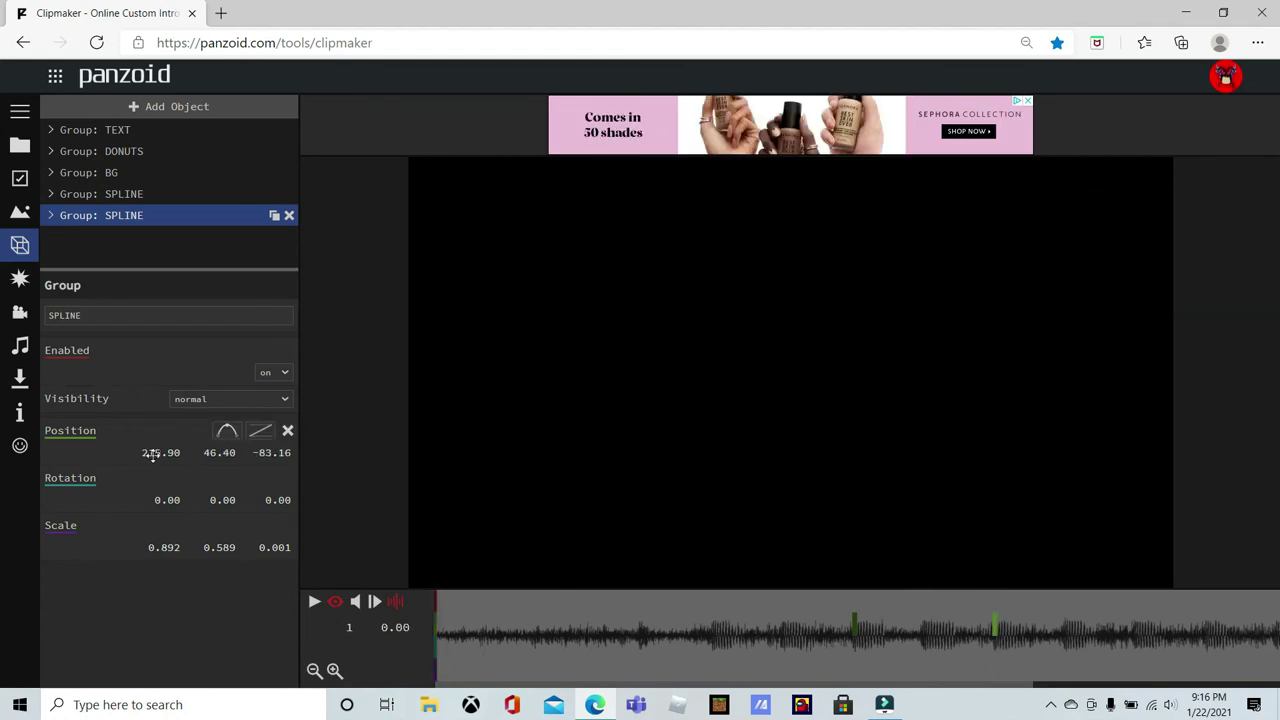
{"action": "left_click", "coordinate": [217, 453]}
{"action": "left_click", "coordinate": [203, 452]}
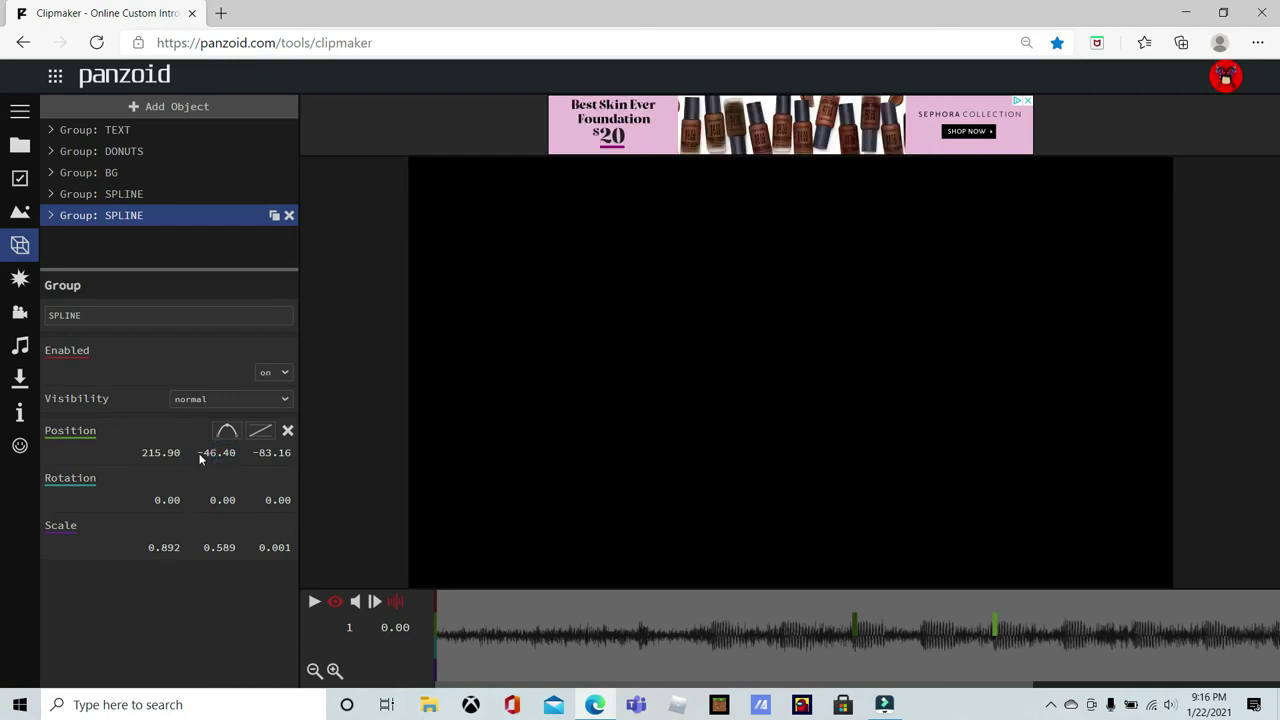
{"action": "type", "text": "-"}
Play the intro from the start to check both wires' sweep, stopping at frame 81.
{"action": "key", "text": "space"}
{"action": "key", "text": "space"}
{"action": "left_click_drag", "start_coordinate": [520, 604], "coordinate": [434, 604]}
{"action": "key", "text": "space"}
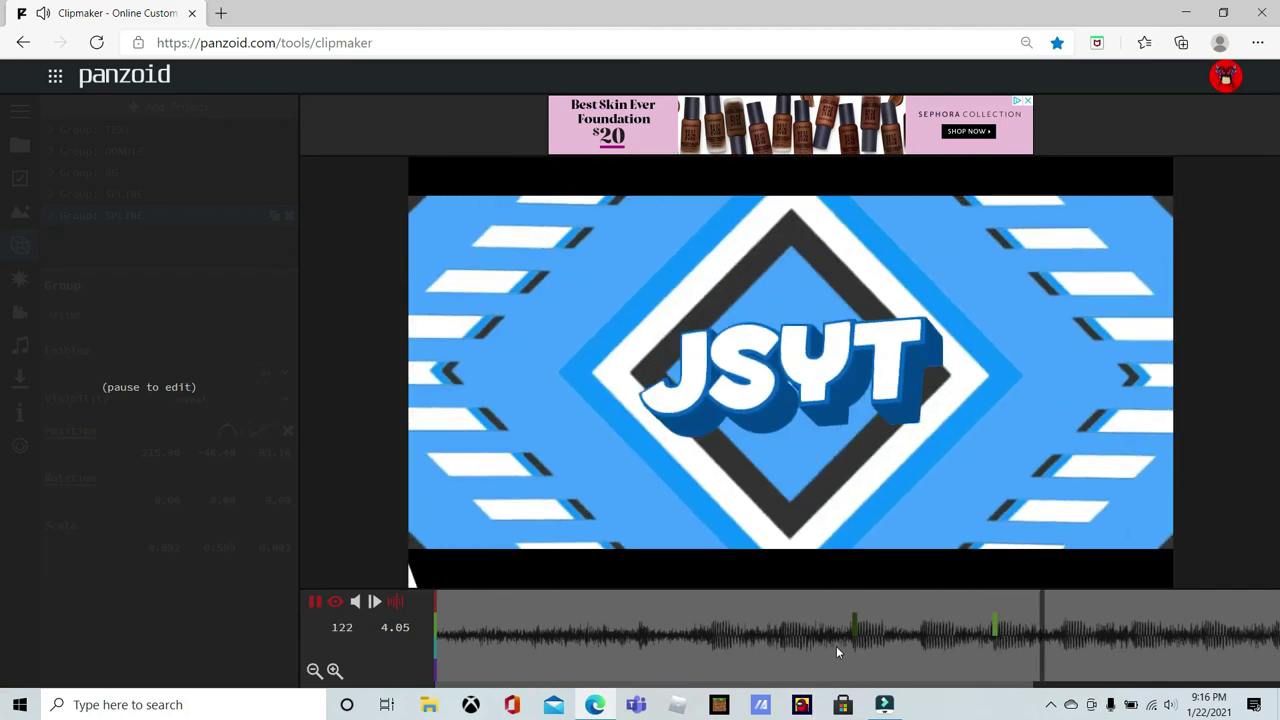
{"action": "left_click", "coordinate": [836, 646]}
Add a Donut shape to the scene as a separate object below the SPLINE groups.
{"action": "left_click", "coordinate": [174, 107]}
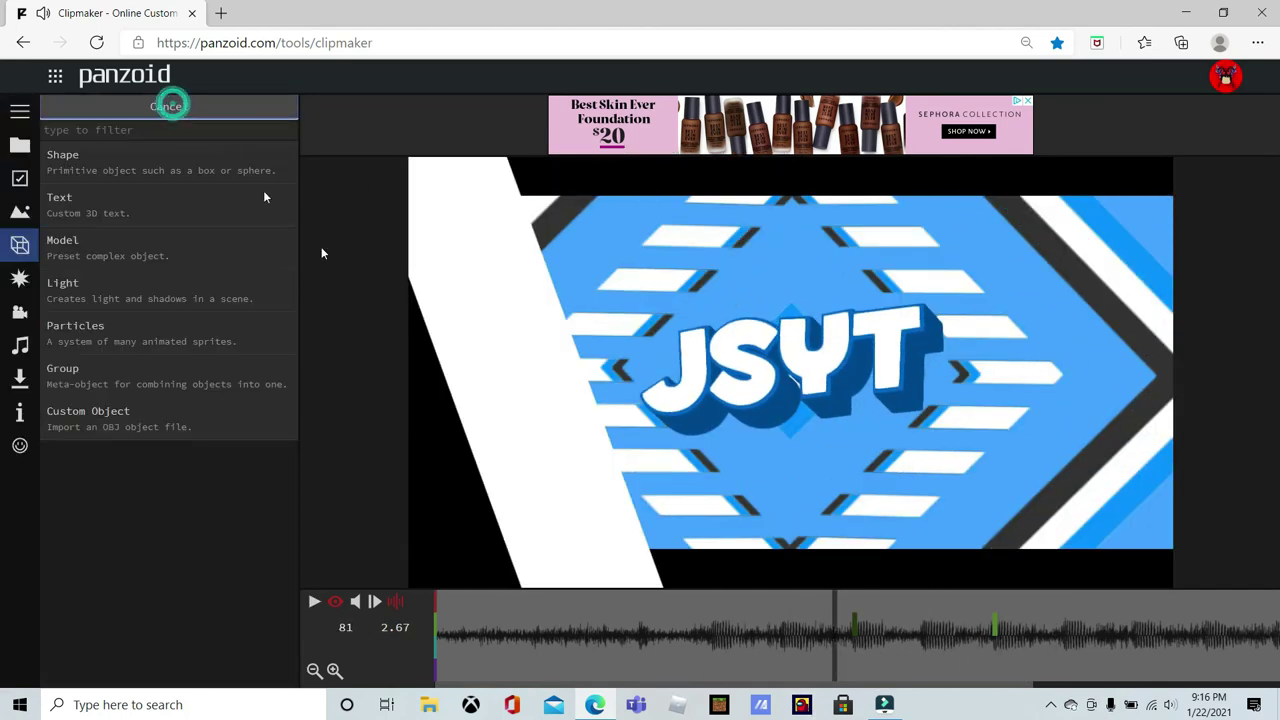
{"action": "left_click", "coordinate": [97, 171]}
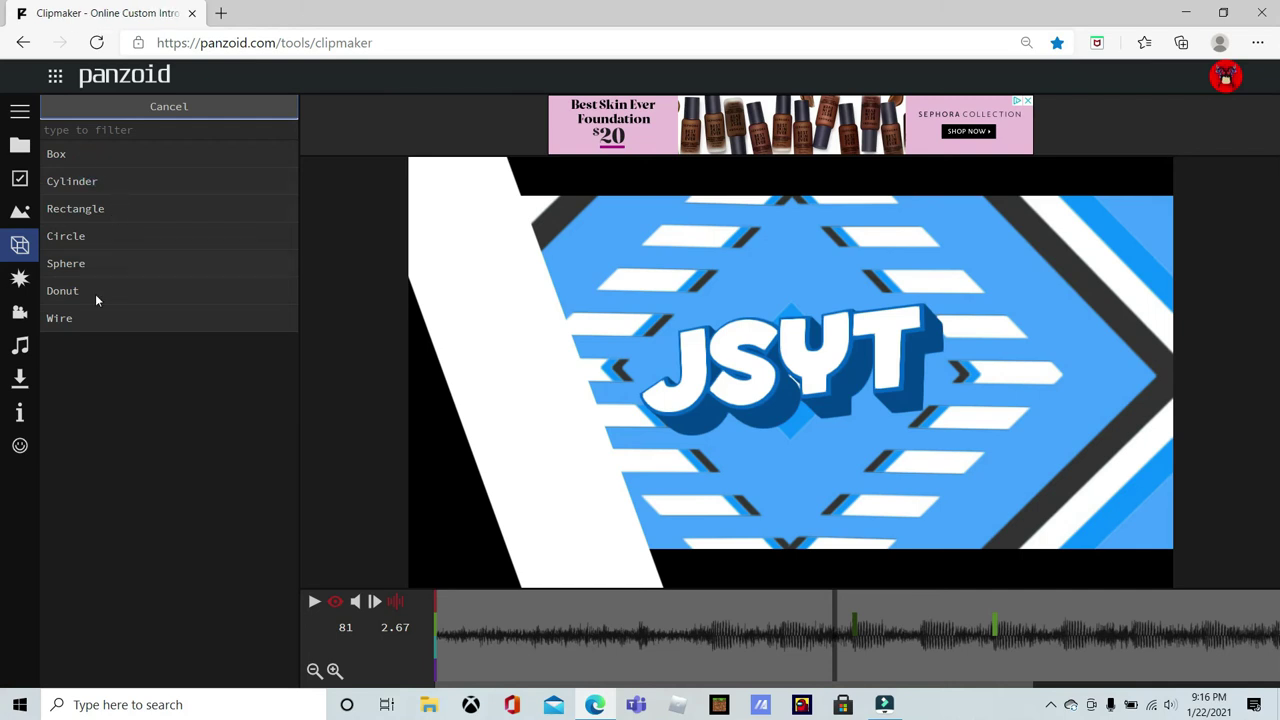
{"action": "left_click", "coordinate": [95, 292]}
{"action": "left_click", "coordinate": [157, 242]}
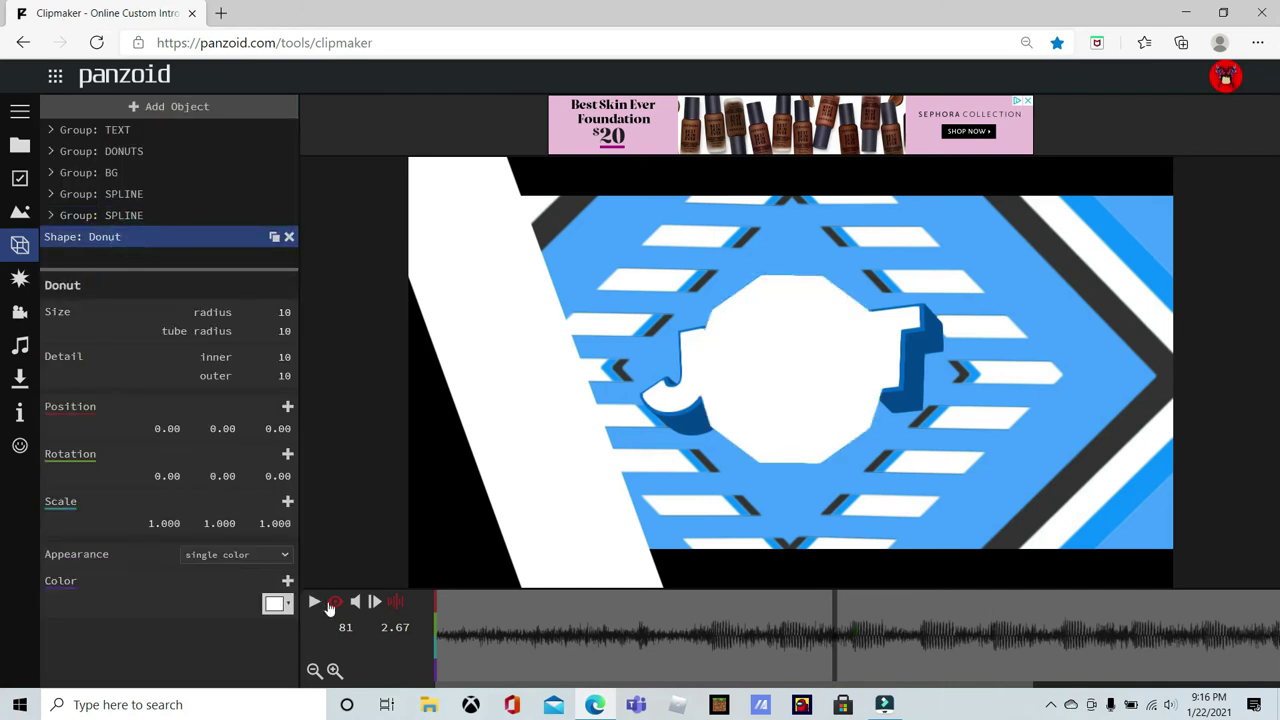
In the free editor view, flatten the donut to a Z scale of 0.001 and move it back to Z position -89.45.
{"action": "left_click", "coordinate": [332, 604]}
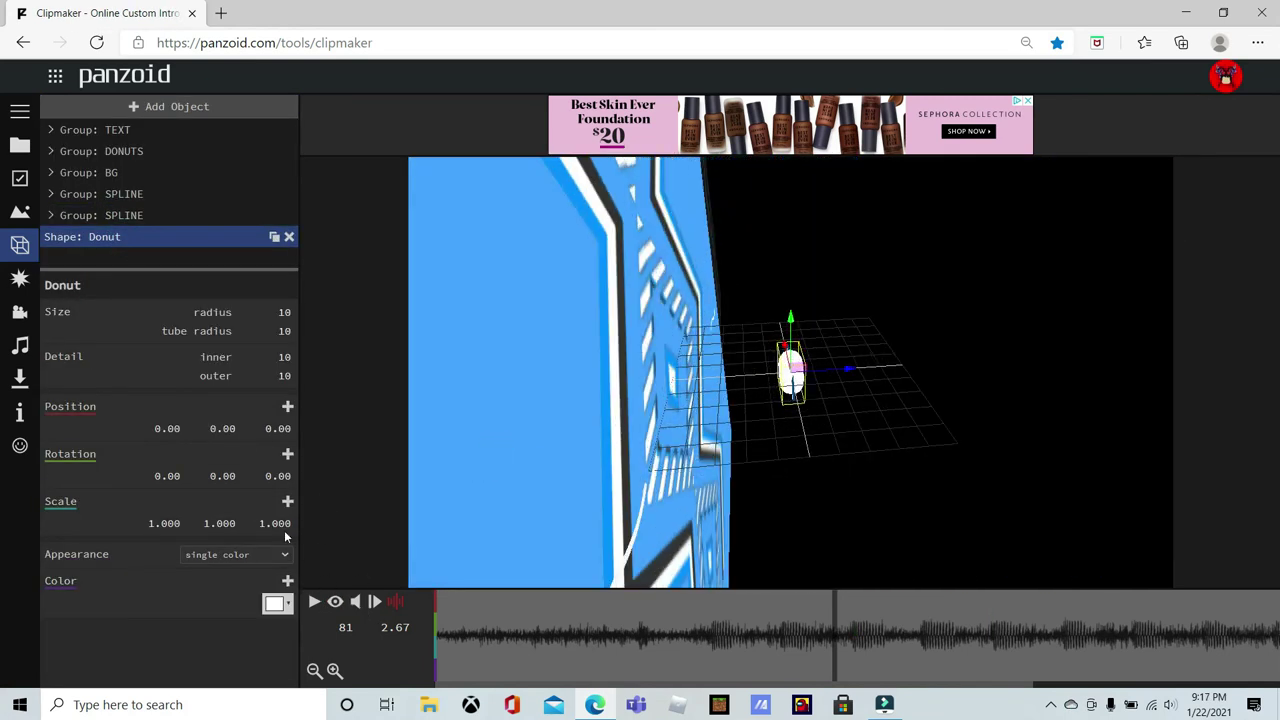
{"action": "type", "text": "0.001"}
{"action": "left_click_drag", "start_coordinate": [744, 495], "coordinate": [826, 410]}
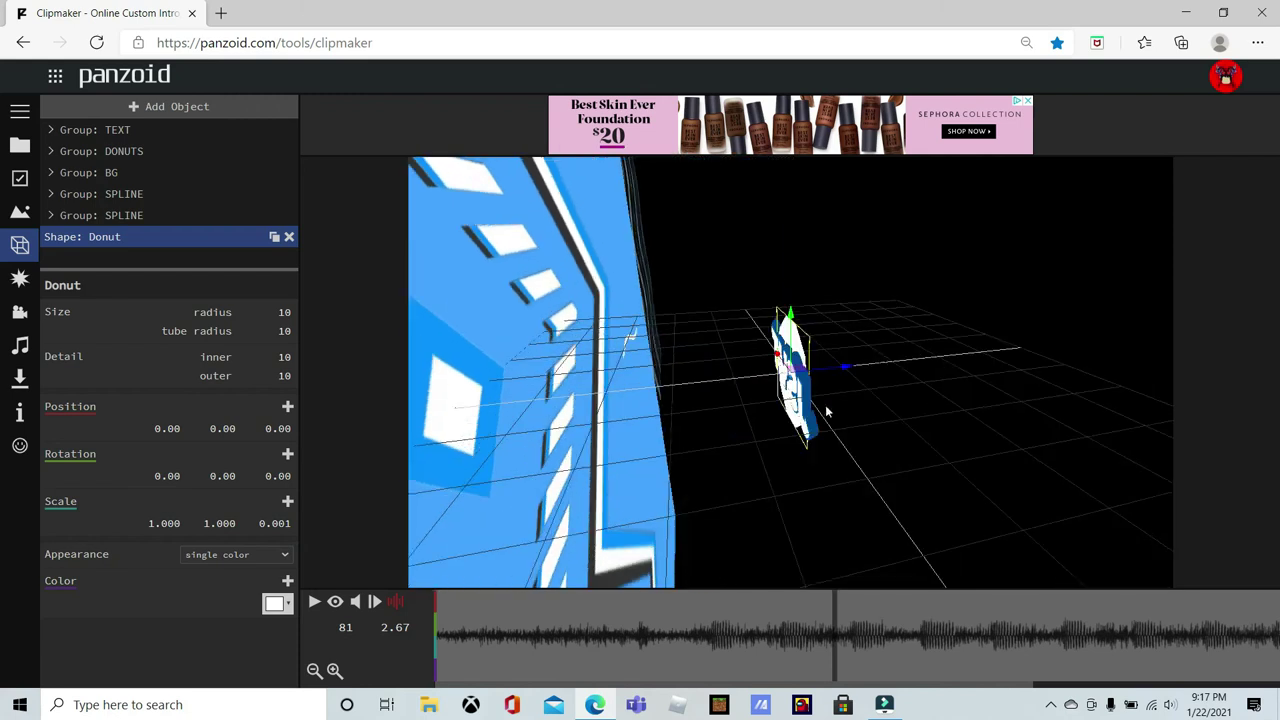
{"action": "left_click_drag", "start_coordinate": [828, 365], "coordinate": [365, 388]}
{"action": "left_click_drag", "start_coordinate": [284, 357], "coordinate": [836, 377]}
{"action": "left_click_drag", "start_coordinate": [283, 357], "coordinate": [833, 373]}
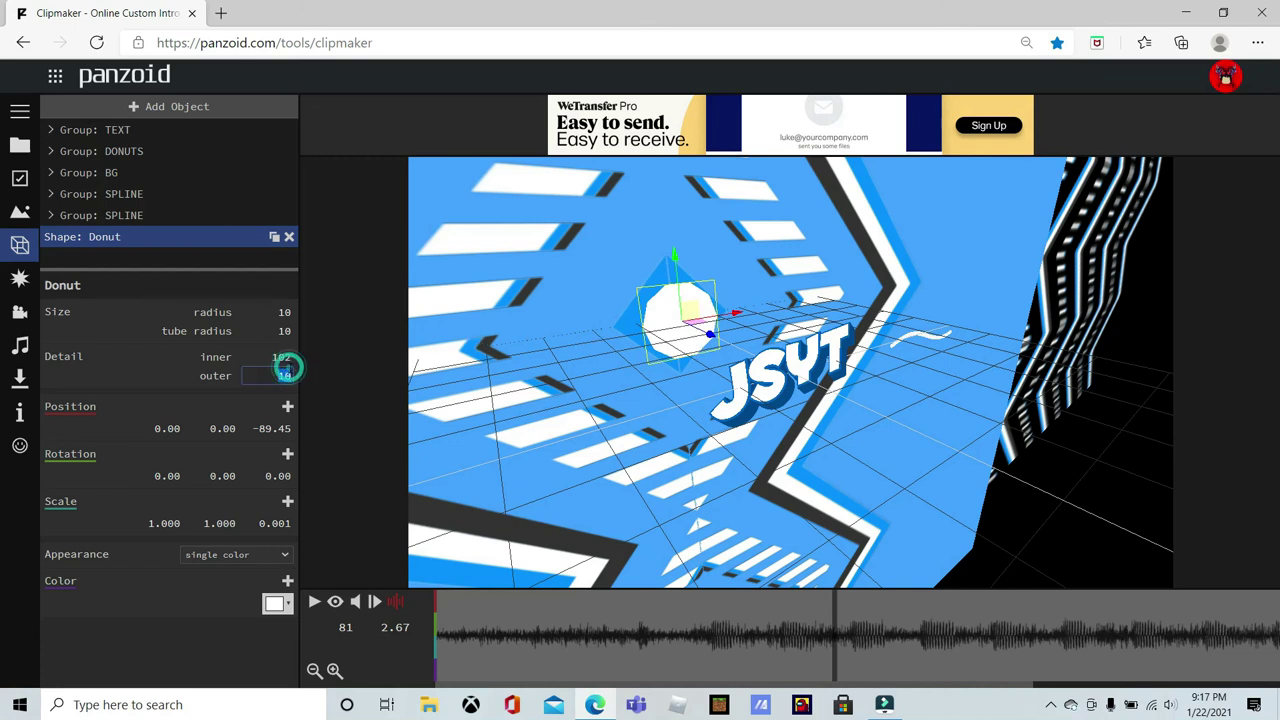
{"action": "left_click", "coordinate": [289, 359]}
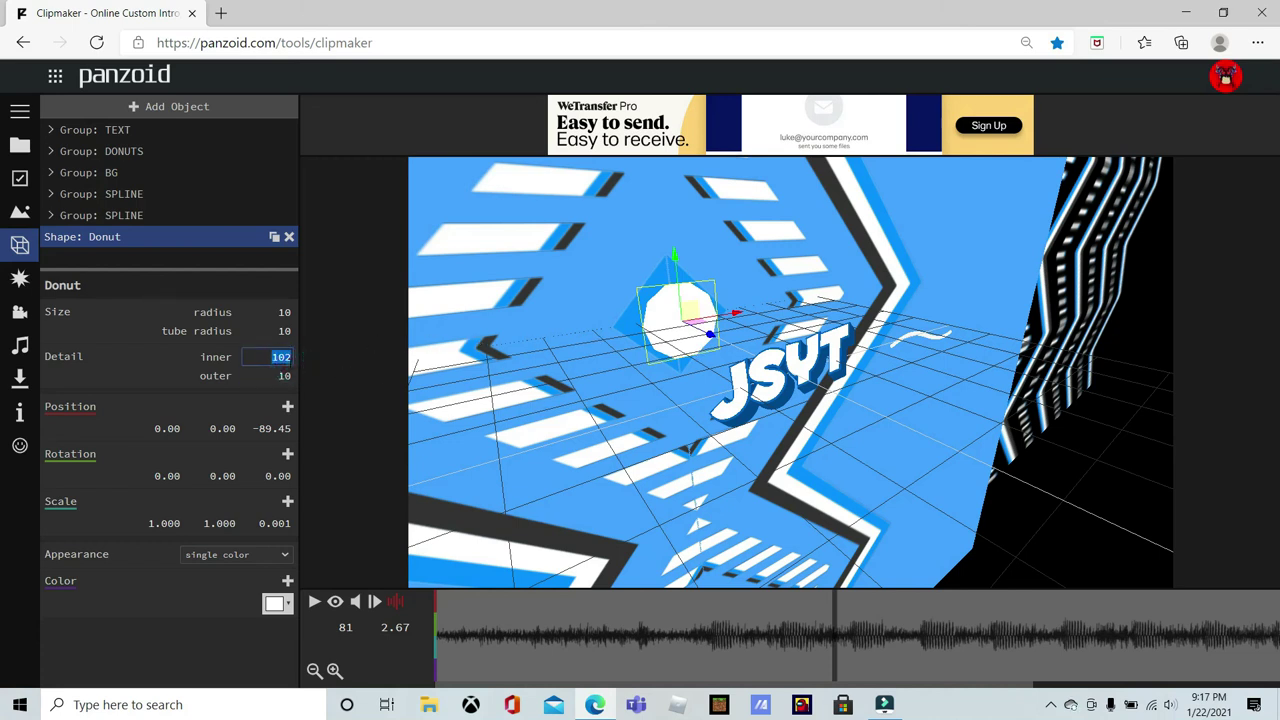
{"action": "left_click_drag", "start_coordinate": [612, 444], "coordinate": [296, 447]}
Smooth the donut with an outer detail of 100 and size it to radius 78 and tube radius 6.
{"action": "left_click_drag", "start_coordinate": [287, 374], "coordinate": [1042, 449]}
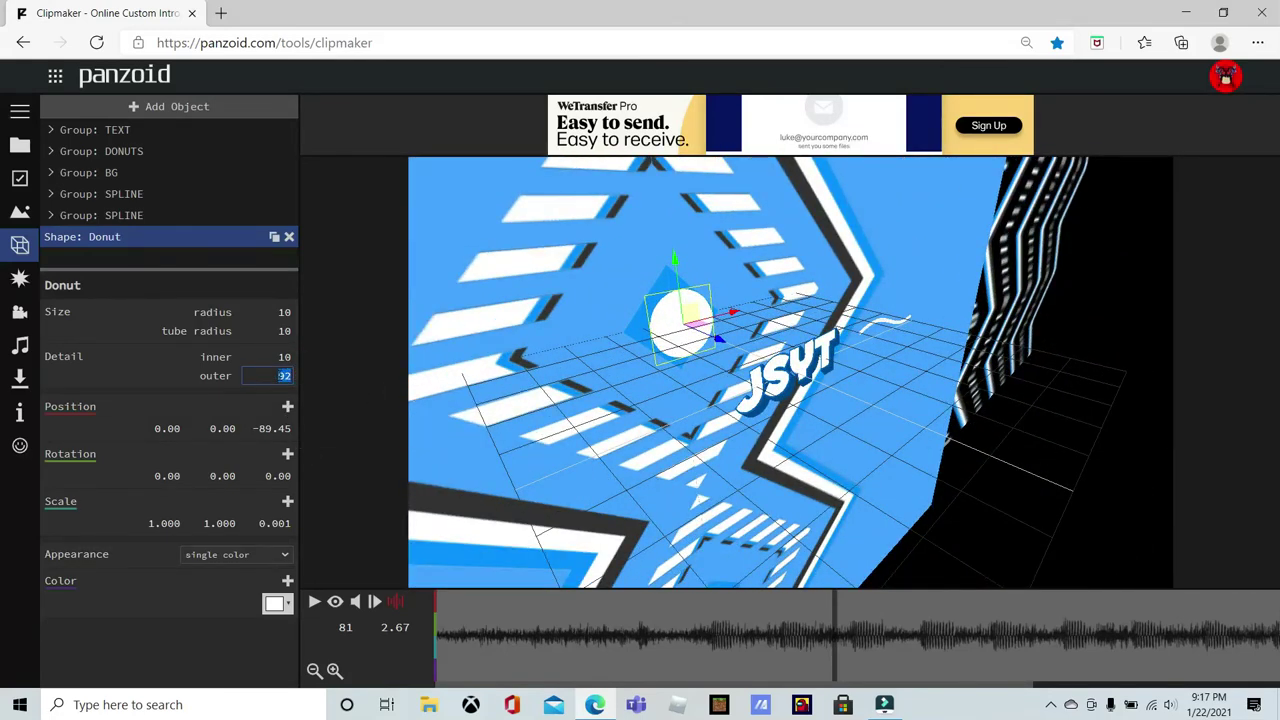
{"action": "left_click_drag", "start_coordinate": [667, 374], "coordinate": [558, 375]}
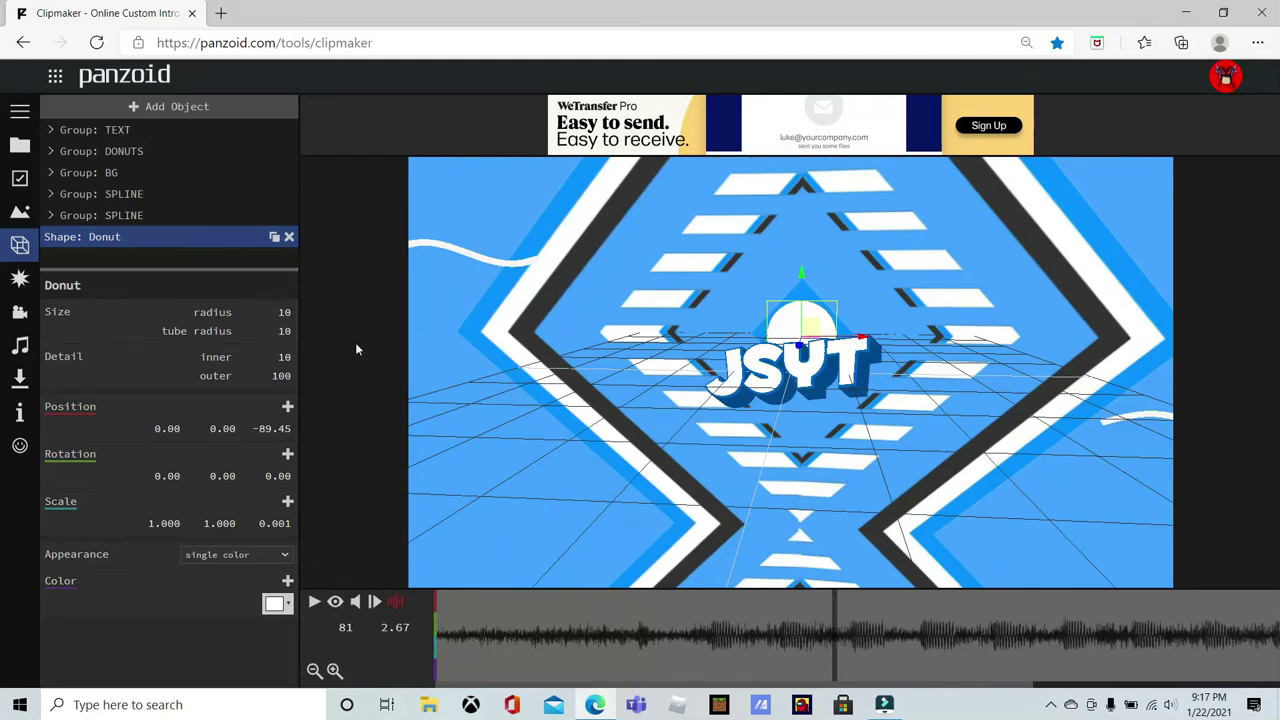
{"action": "left_click_drag", "start_coordinate": [274, 313], "coordinate": [741, 342]}
{"action": "mouse_move", "coordinate": [280, 327]}
{"action": "left_mouse_down"}
{"action": "mouse_move", "coordinate": [187, 347]}
{"action": "mouse_move", "coordinate": [259, 338]}
{"action": "left_mouse_up"}
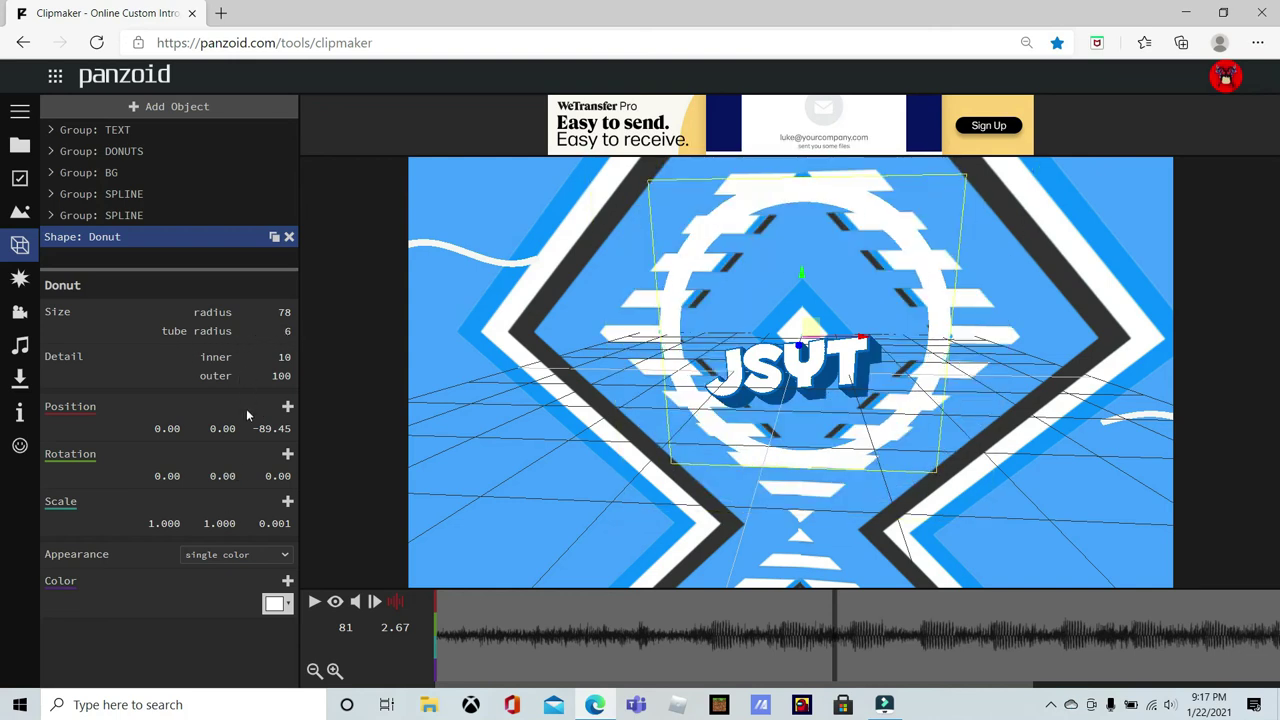
Set the donut's Z position to -90.65 and its radius to 75, and check the ring through the camera view.
{"action": "mouse_move", "coordinate": [259, 422]}
{"action": "left_mouse_down"}
{"action": "mouse_move", "coordinate": [286, 420]}
{"action": "mouse_move", "coordinate": [297, 446]}
{"action": "mouse_move", "coordinate": [294, 429]}
{"action": "mouse_move", "coordinate": [279, 437]}
{"action": "left_mouse_up"}
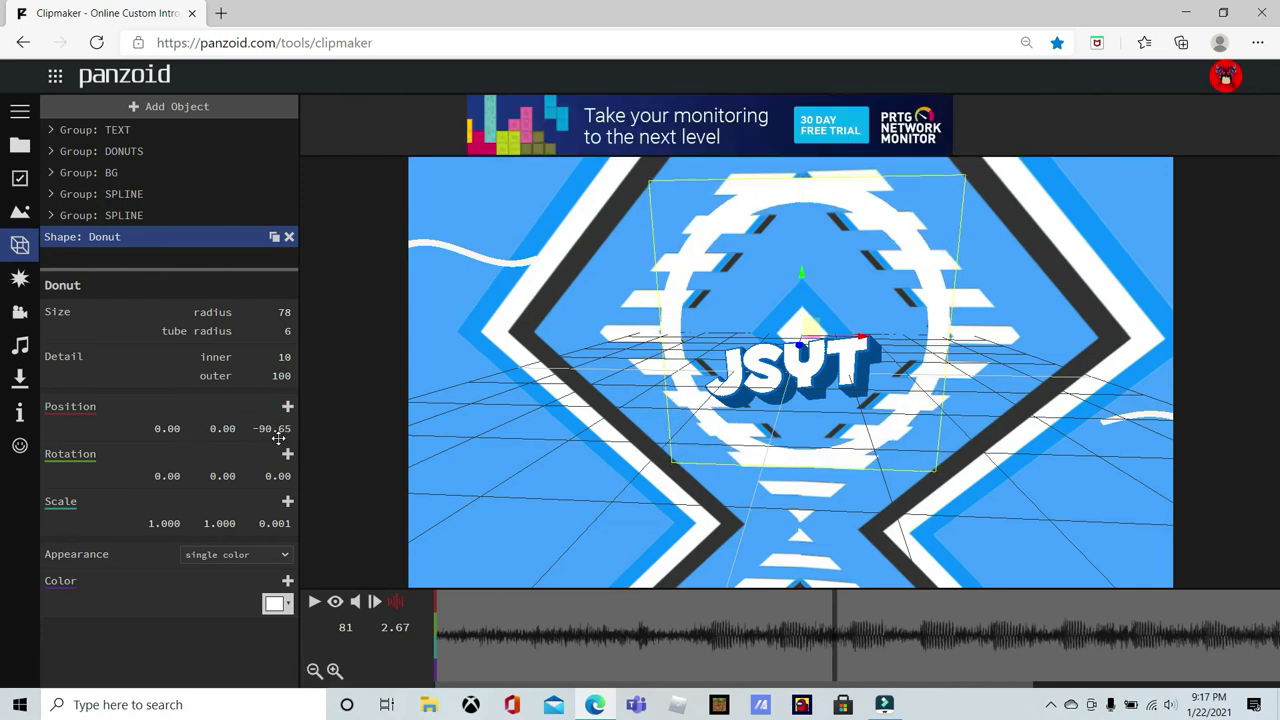
{"action": "mouse_move", "coordinate": [281, 313]}
{"action": "left_mouse_down"}
{"action": "mouse_move", "coordinate": [377, 317]}
{"action": "mouse_move", "coordinate": [290, 316]}
{"action": "left_mouse_up"}
{"action": "mouse_move", "coordinate": [480, 360]}
{"action": "left_mouse_down"}
{"action": "mouse_move", "coordinate": [721, 366]}
{"action": "mouse_move", "coordinate": [642, 389]}
{"action": "mouse_move", "coordinate": [481, 348]}
{"action": "left_mouse_up"}
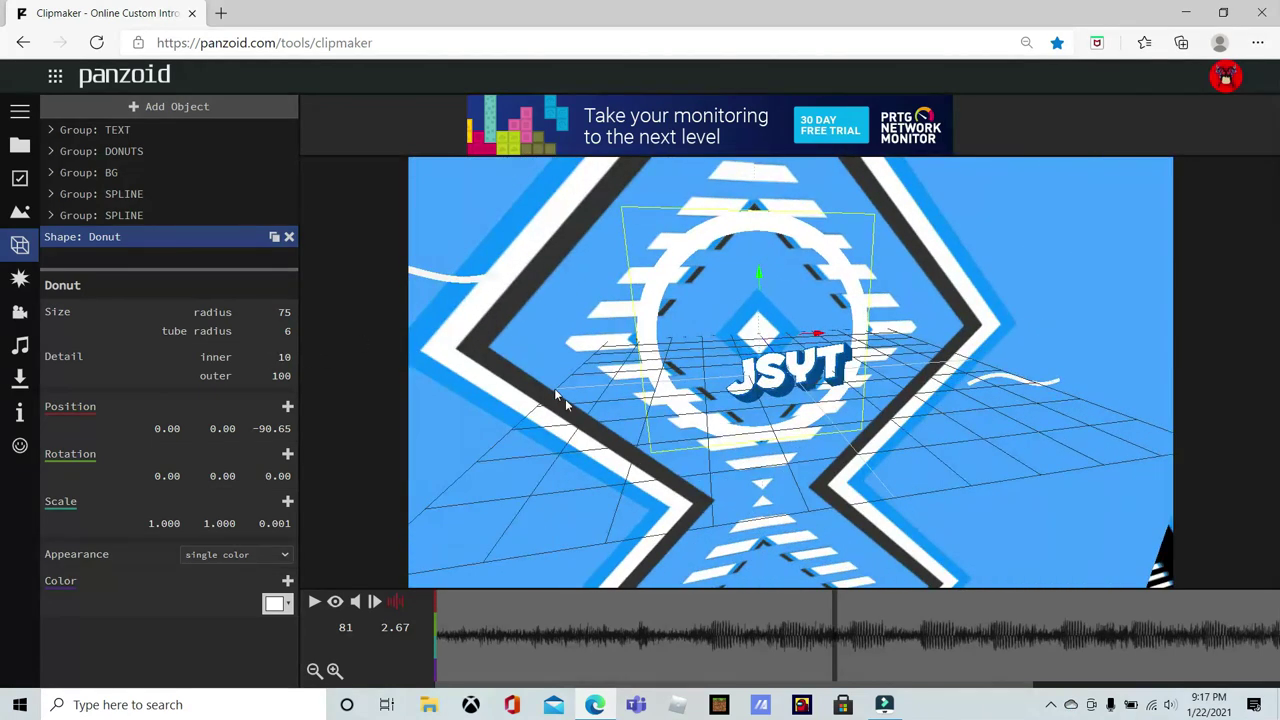
{"action": "left_click_drag", "start_coordinate": [842, 415], "coordinate": [358, 540]}
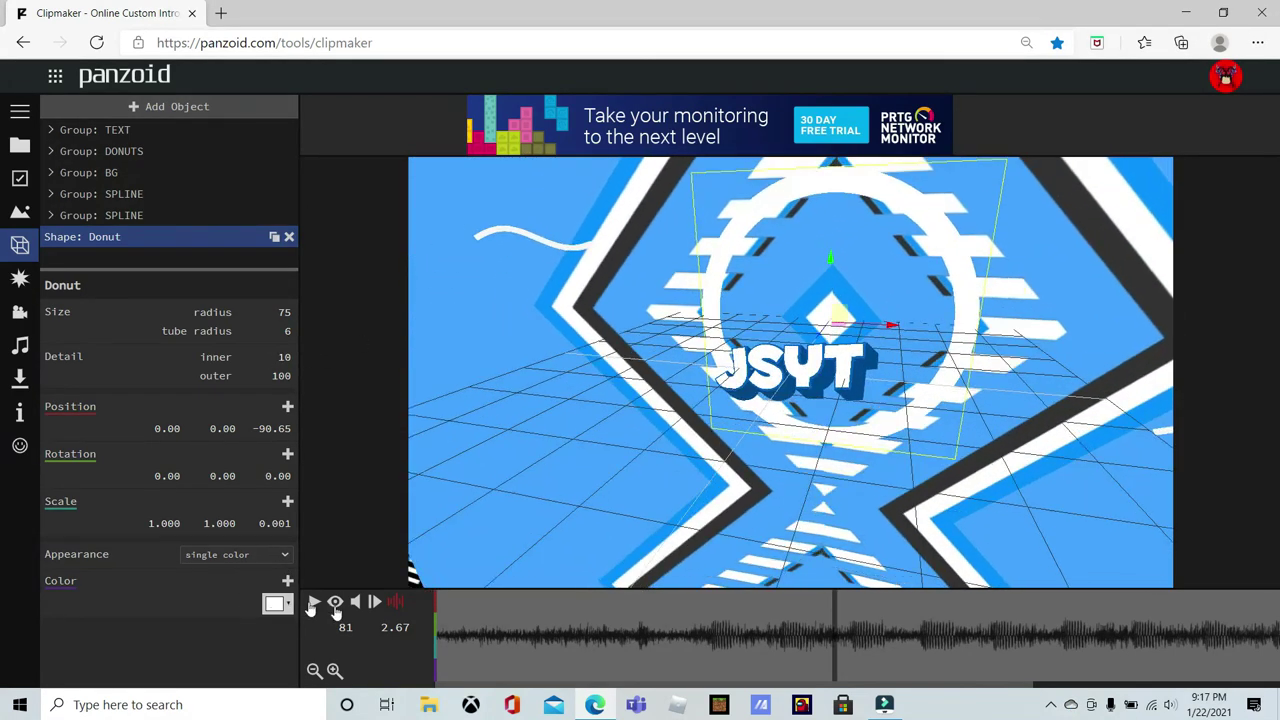
{"action": "left_click", "coordinate": [336, 603]}
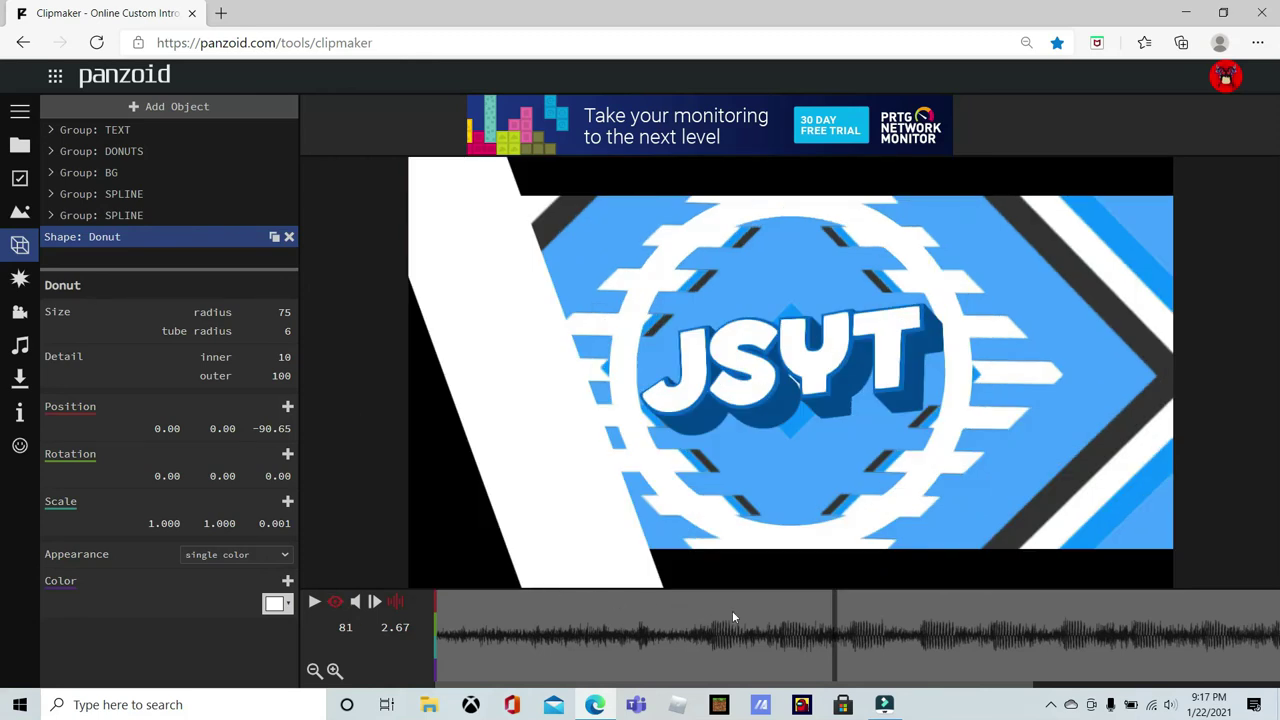
Duplicate the donut and set the copy's Z position to -90.64.
{"action": "left_click", "coordinate": [273, 238]}
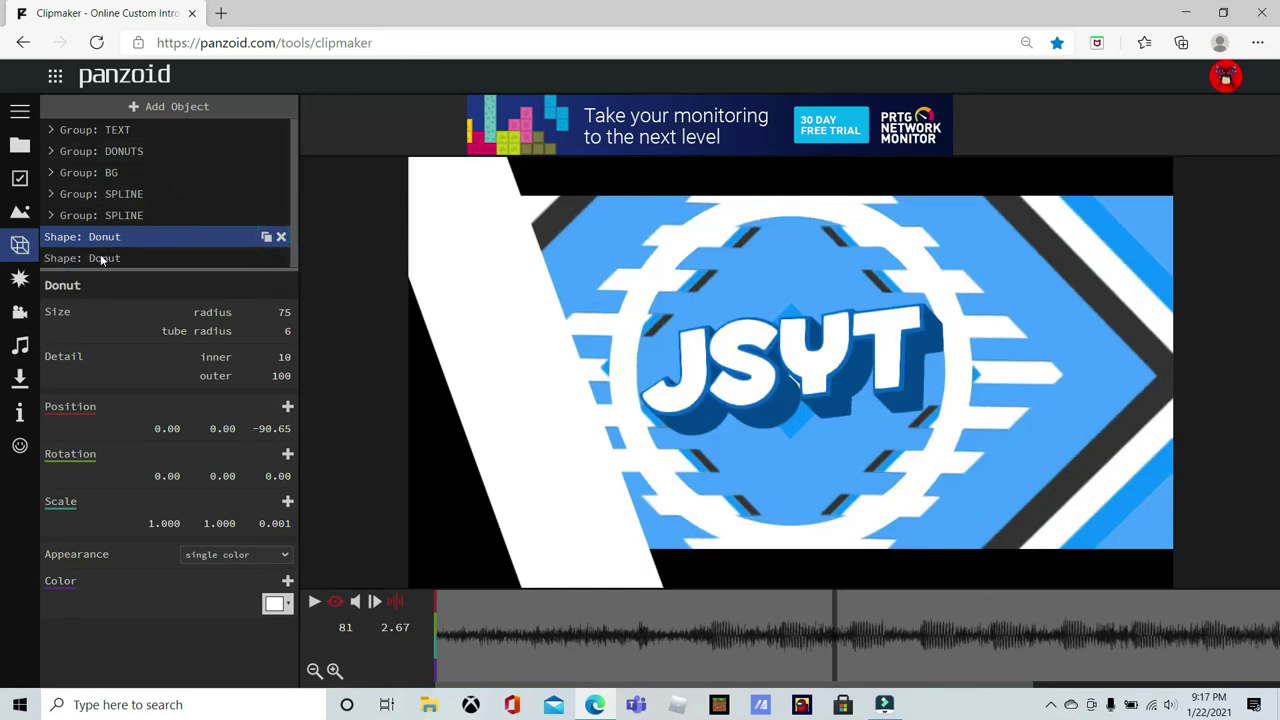
{"action": "left_click", "coordinate": [100, 257]}
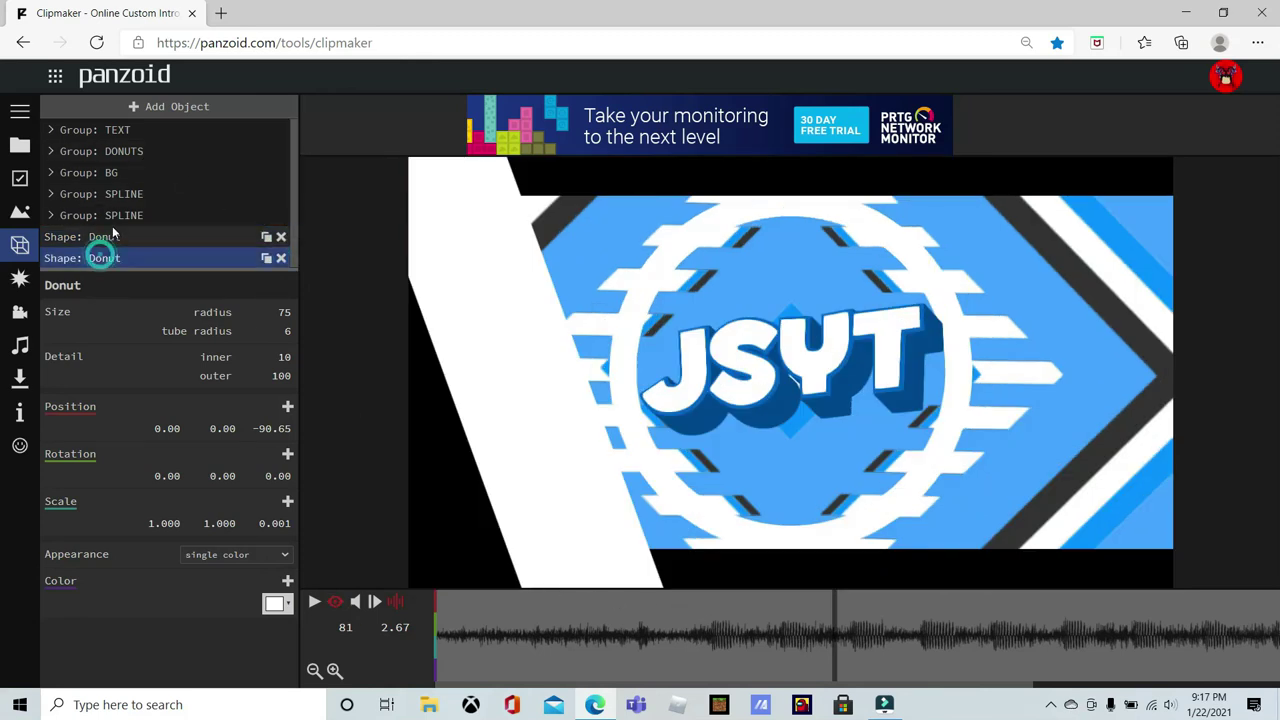
{"action": "left_click", "coordinate": [284, 428]}
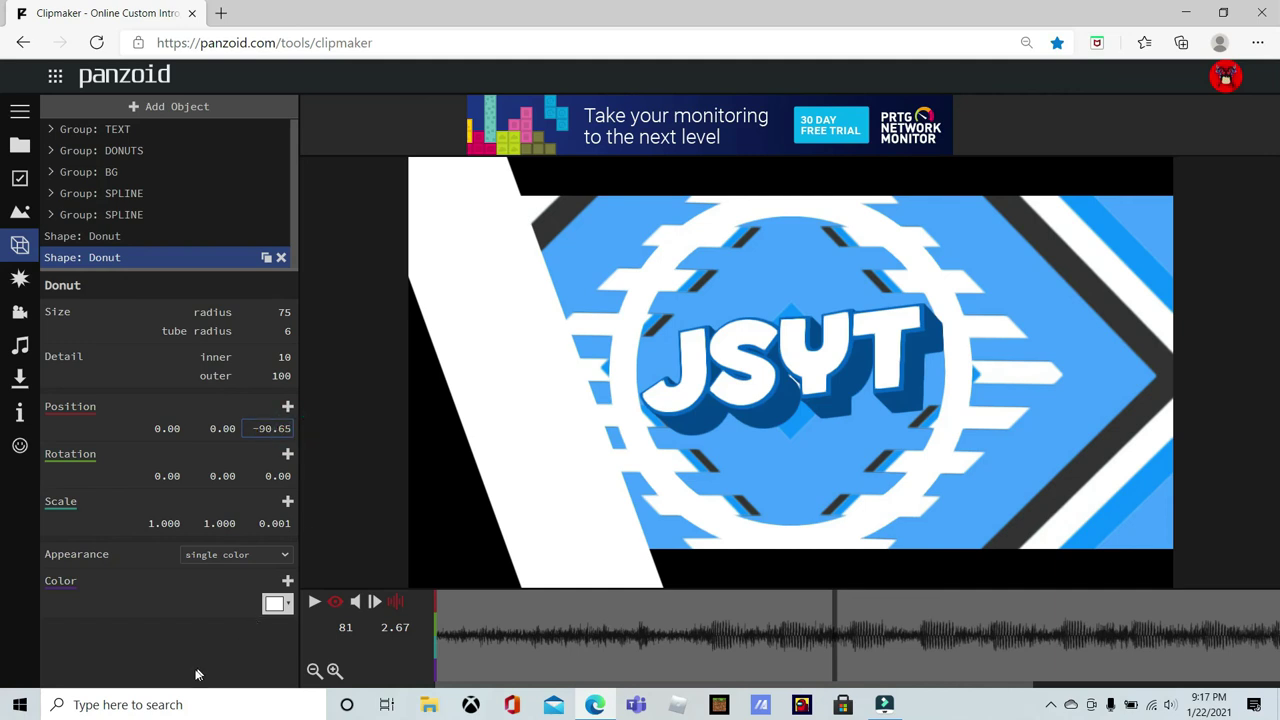
{"action": "key", "text": "BackSpace"}
{"action": "type", "text": "4"}
{"action": "key", "text": "Return"}
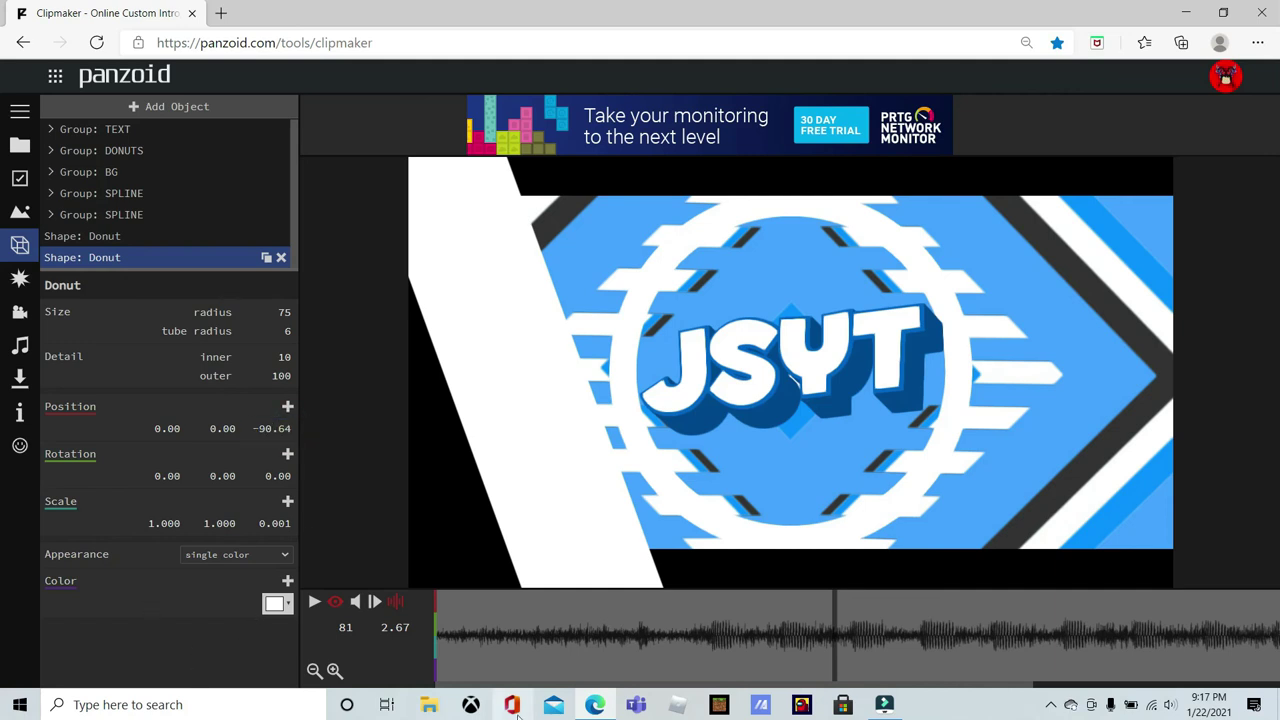
Reduce the duplicated donut's tube radius to 3 and change its color to blue #0083ff.
{"action": "left_click", "coordinate": [335, 601]}
{"action": "left_click_drag", "start_coordinate": [521, 447], "coordinate": [827, 460]}
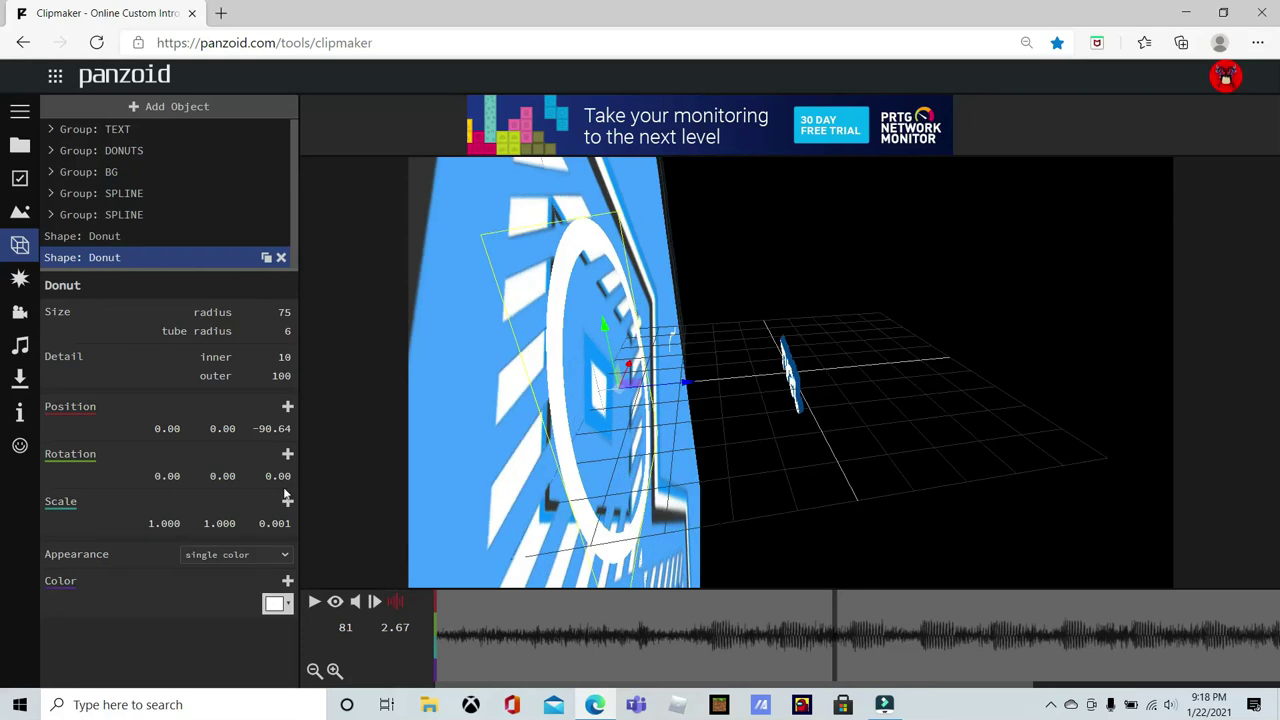
{"action": "mouse_move", "coordinate": [283, 330]}
{"action": "left_mouse_down"}
{"action": "mouse_move", "coordinate": [241, 341]}
{"action": "mouse_move", "coordinate": [266, 339]}
{"action": "left_mouse_up"}
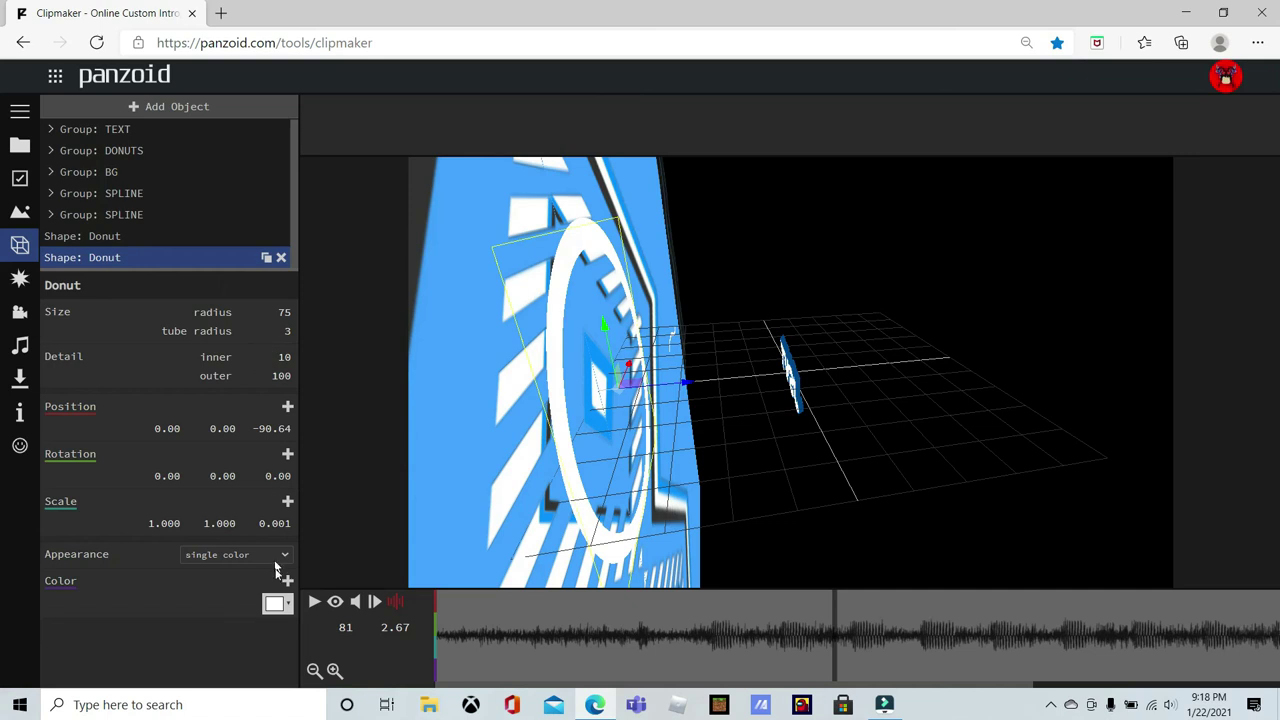
{"action": "left_click", "coordinate": [280, 604]}
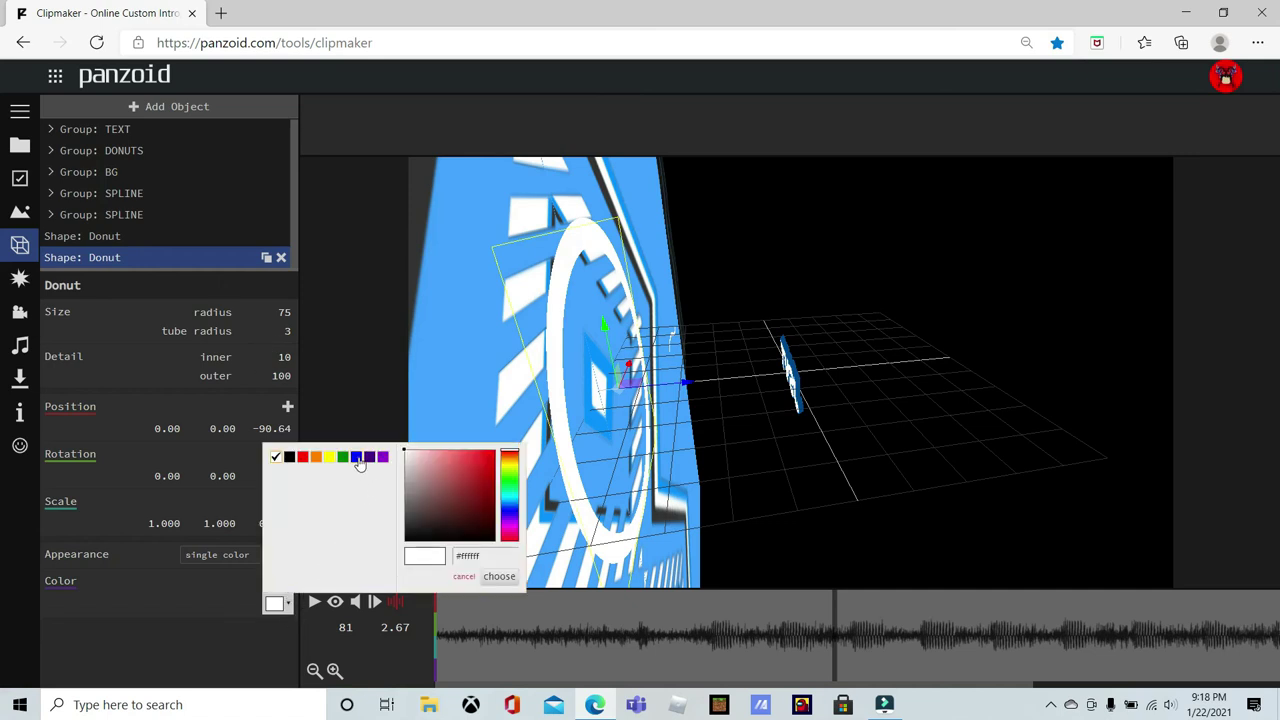
{"action": "left_click", "coordinate": [356, 457]}
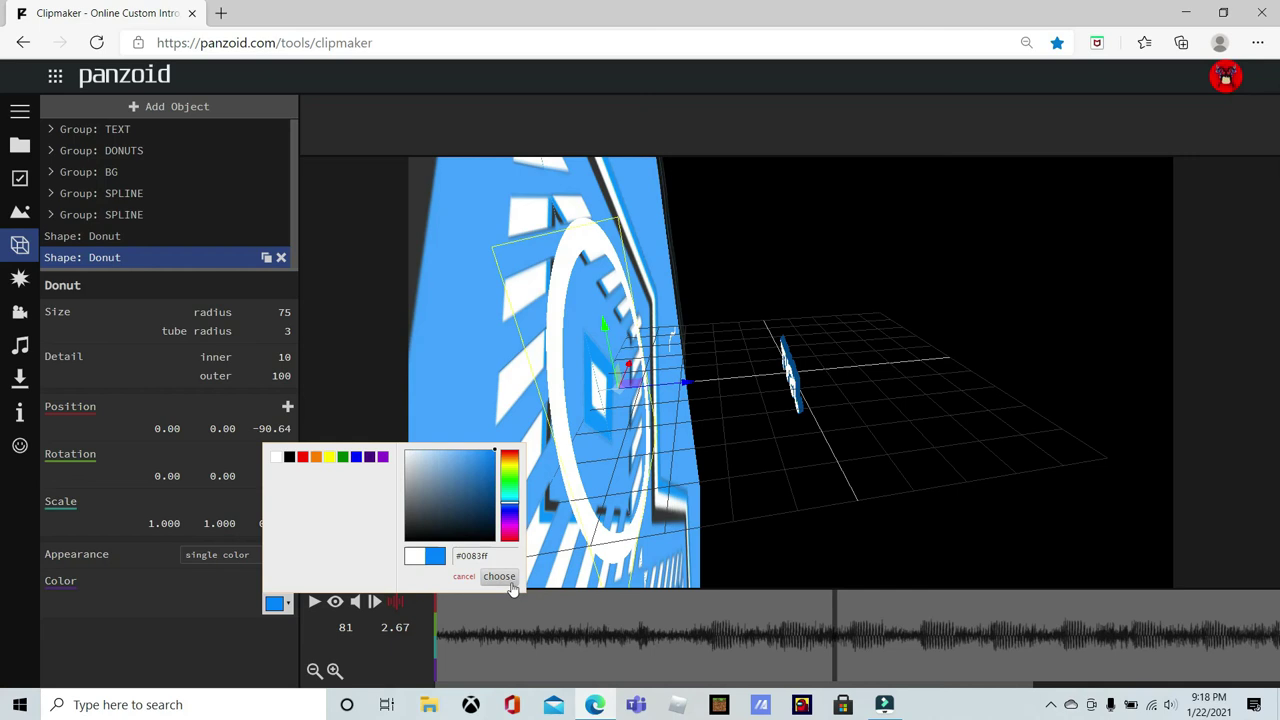
{"action": "left_click", "coordinate": [499, 577]}
Bring the blue donut forward to Z position -89.44 and play the intro through the camera view.
{"action": "left_click_drag", "start_coordinate": [803, 436], "coordinate": [277, 421]}
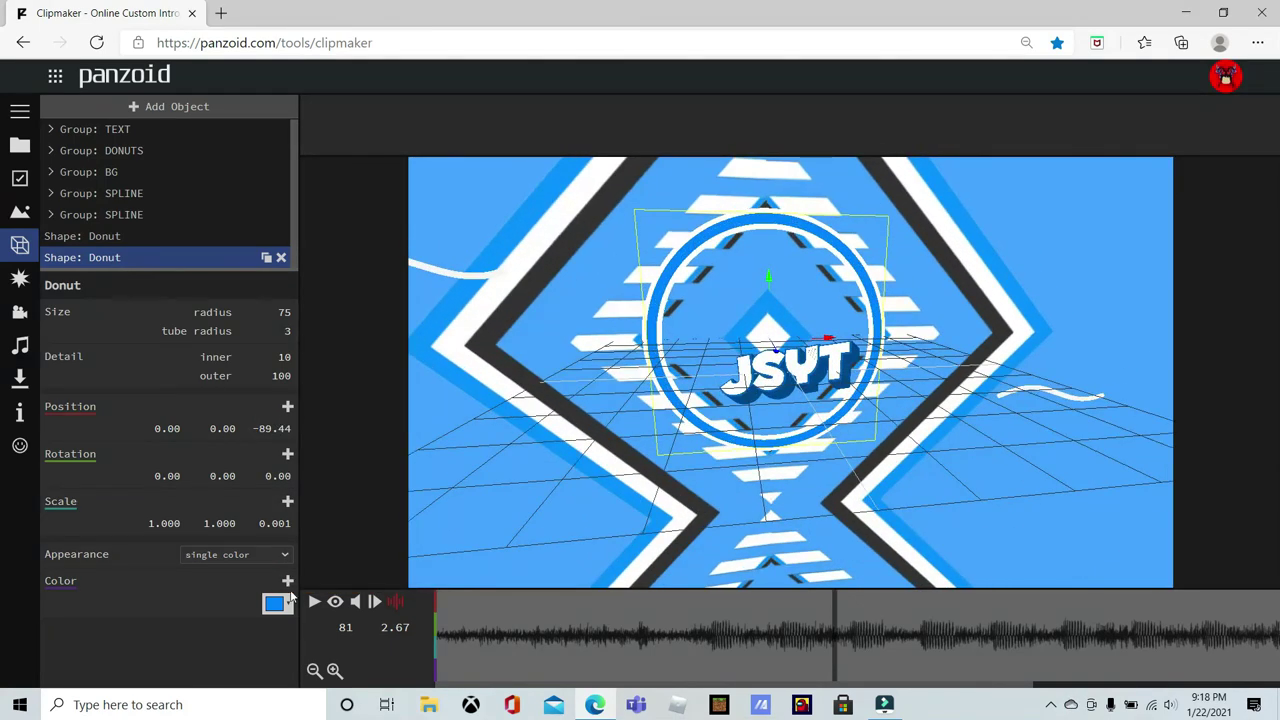
{"action": "left_click", "coordinate": [335, 603]}
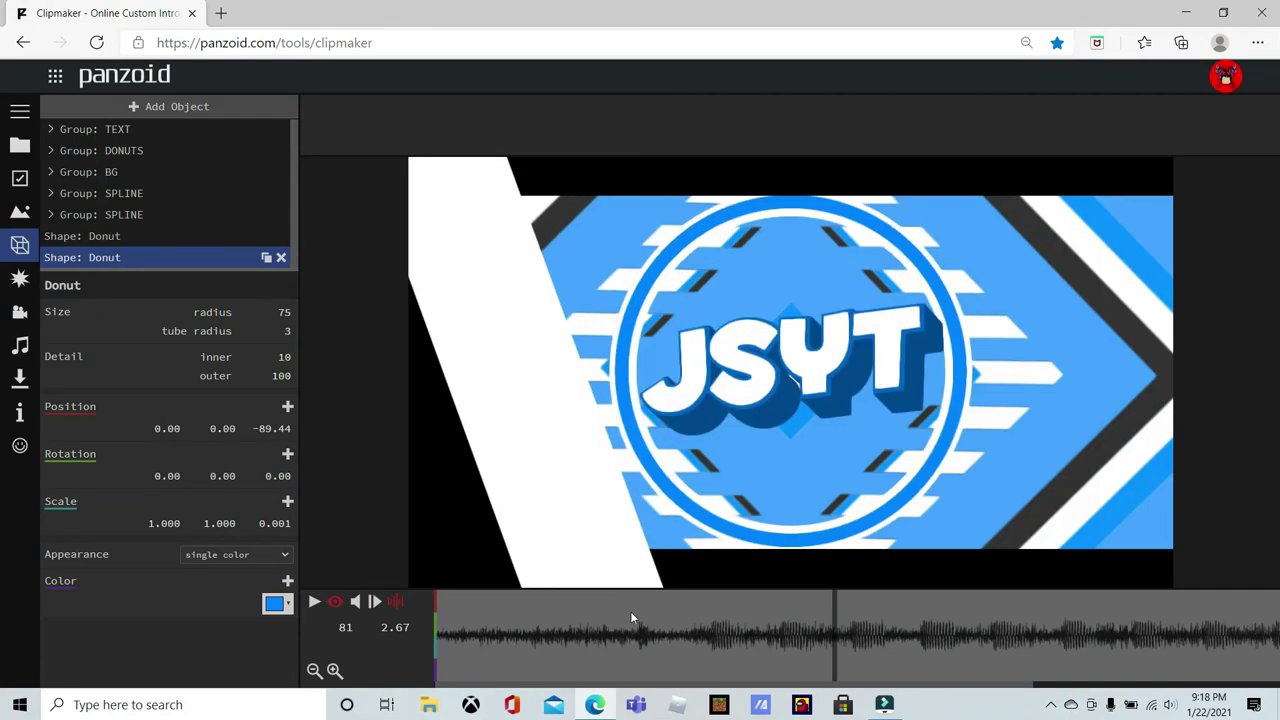
{"action": "left_click", "coordinate": [687, 619]}
{"action": "key", "text": "space"}
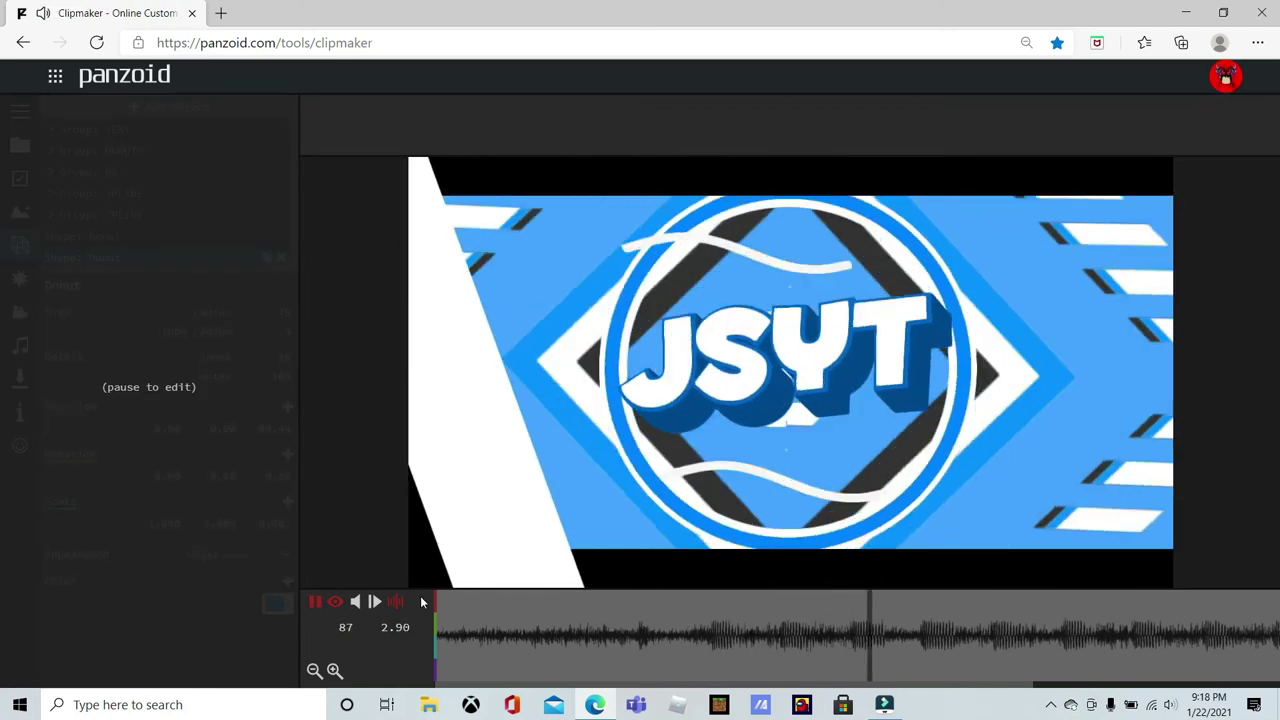
Add a new group, move both loose donuts into it, and select the group.
{"action": "key", "text": "space"}
{"action": "left_click", "coordinate": [335, 601]}
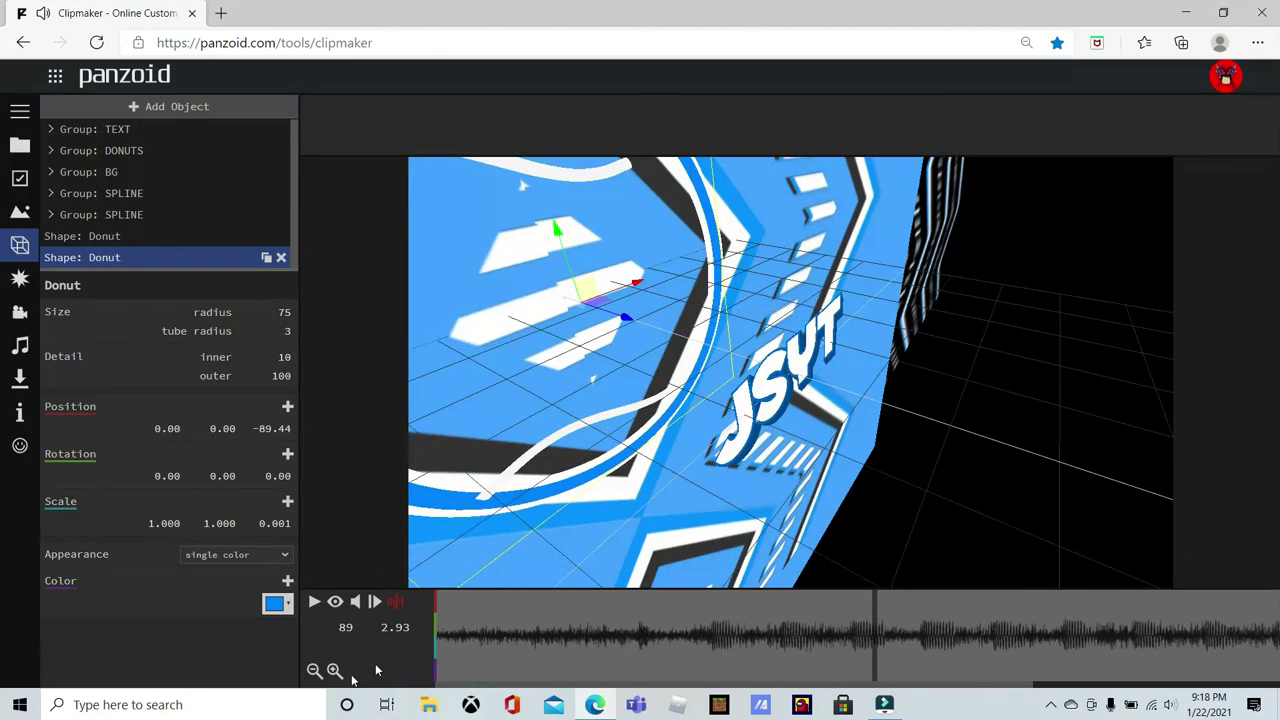
{"action": "left_click", "coordinate": [337, 603]}
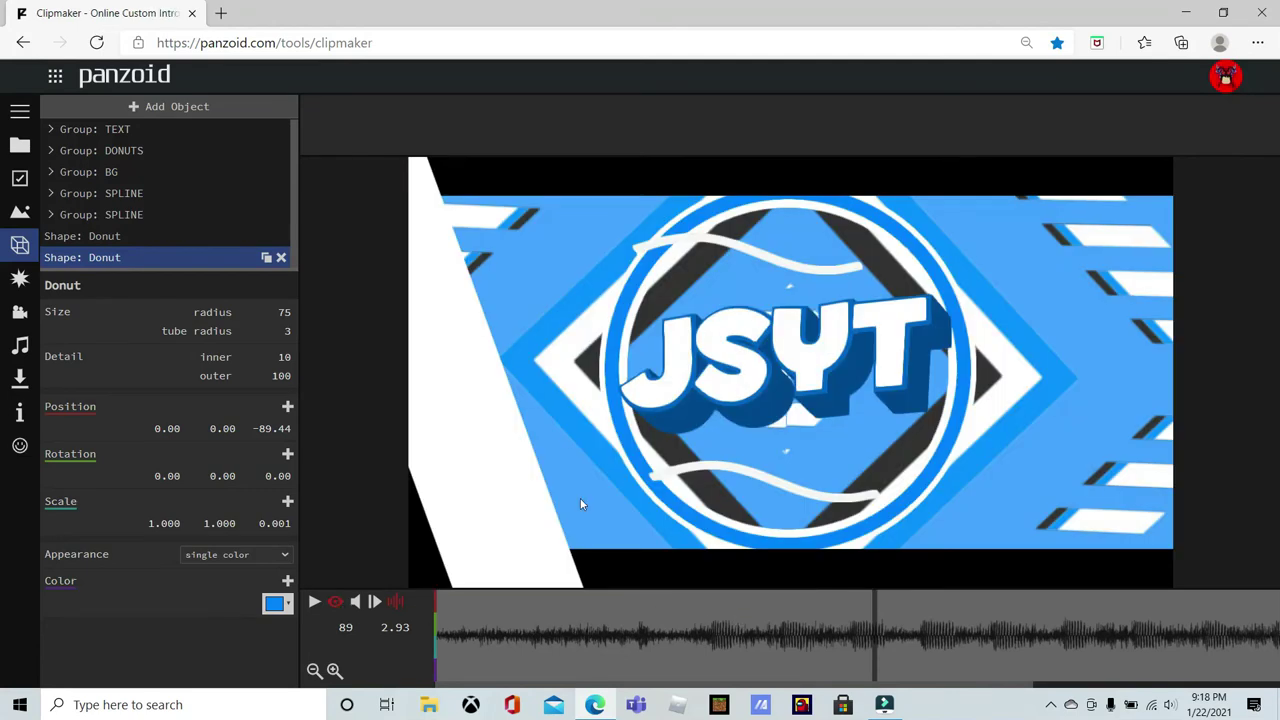
{"action": "left_click", "coordinate": [148, 111]}
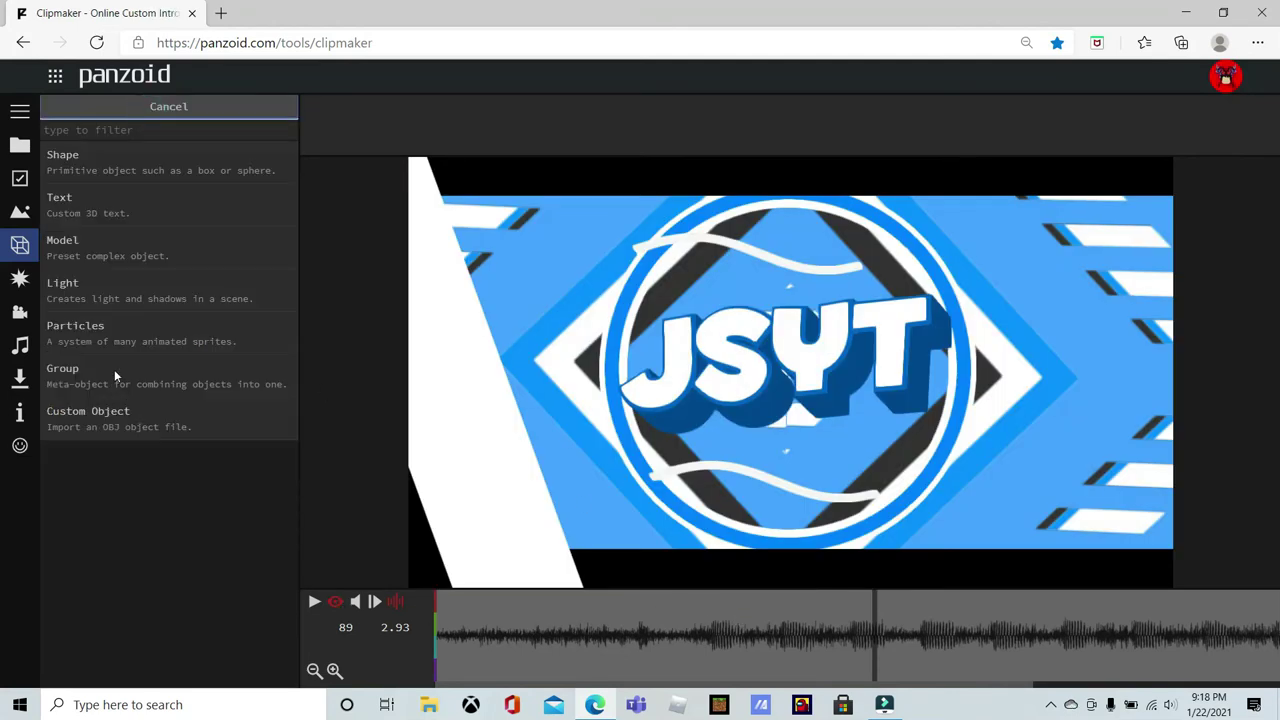
{"action": "key", "text": "Escape"}
{"action": "scroll", "coordinate": [126, 233], "scroll_direction": "down", "scroll_amount": 1}
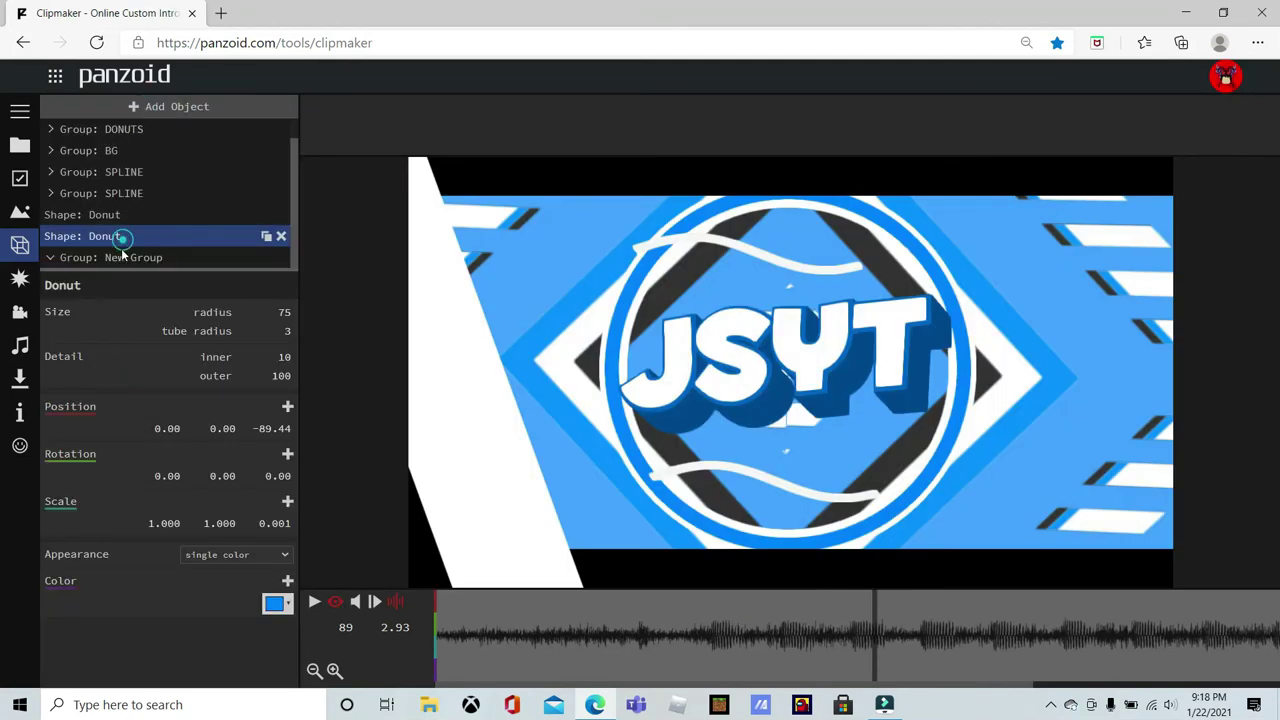
{"action": "left_click_drag", "start_coordinate": [123, 237], "coordinate": [142, 223]}
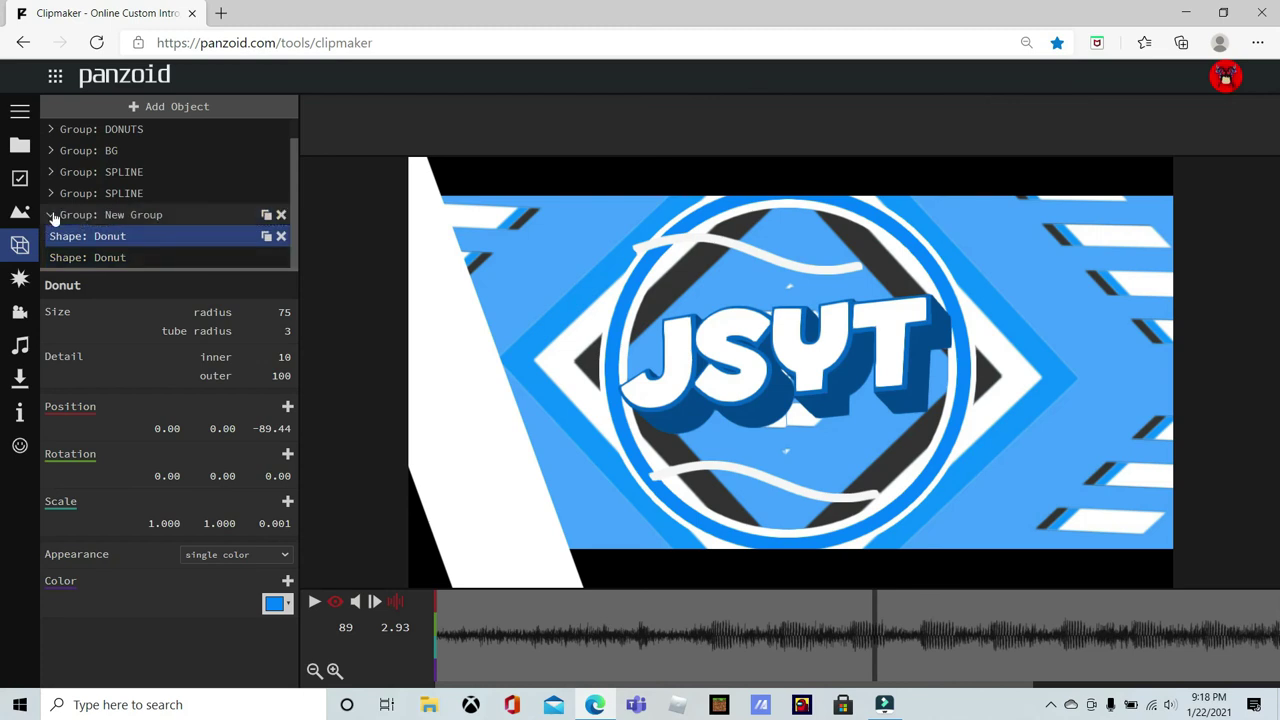
{"action": "left_click", "coordinate": [51, 212]}
{"action": "left_click", "coordinate": [95, 213]}
{"action": "left_click", "coordinate": [96, 236]}
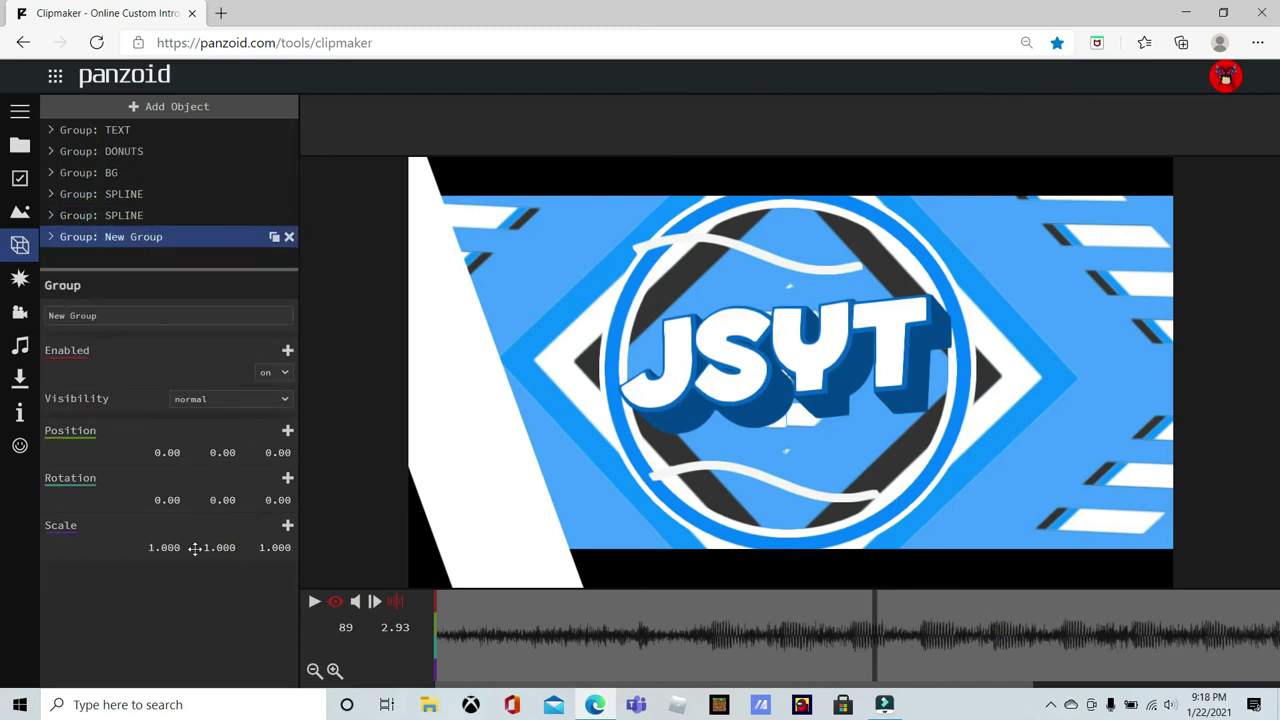
Try an X and Y scale of 2 on the new donut group.
{"action": "left_click_drag", "start_coordinate": [166, 545], "coordinate": [491, 503]}
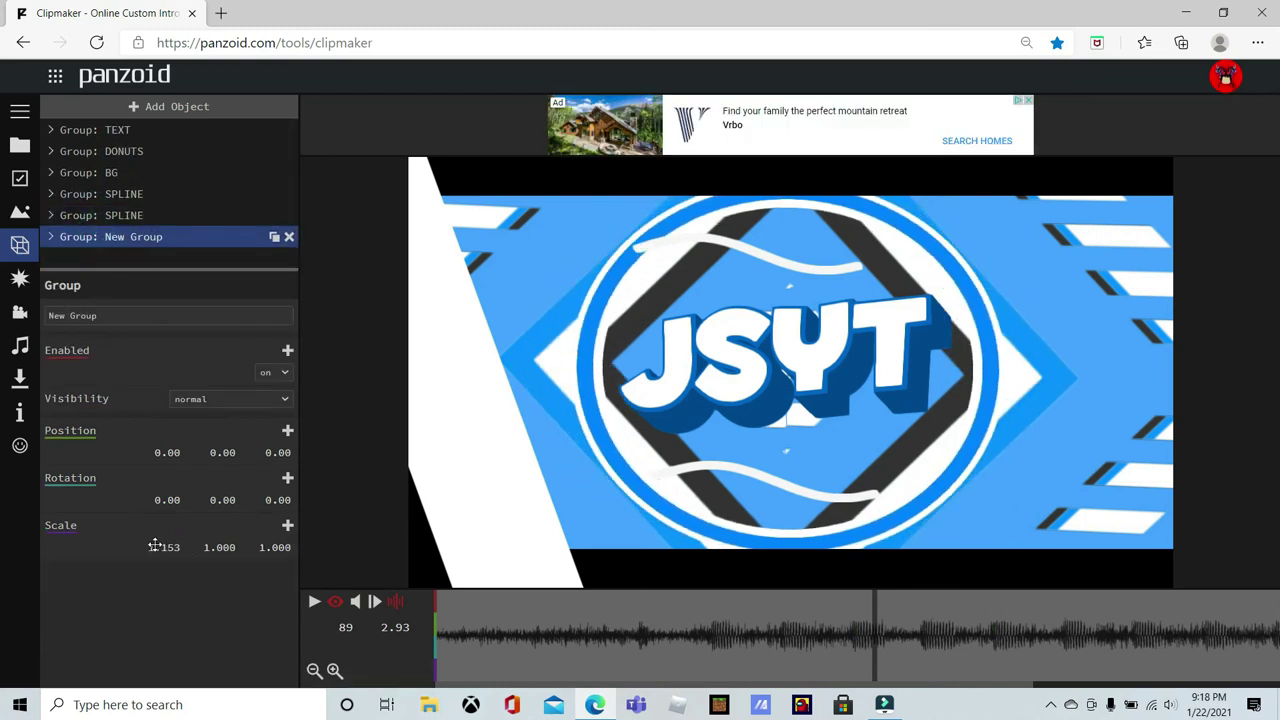
{"action": "type", "text": "1"}
{"action": "key", "text": "Return"}
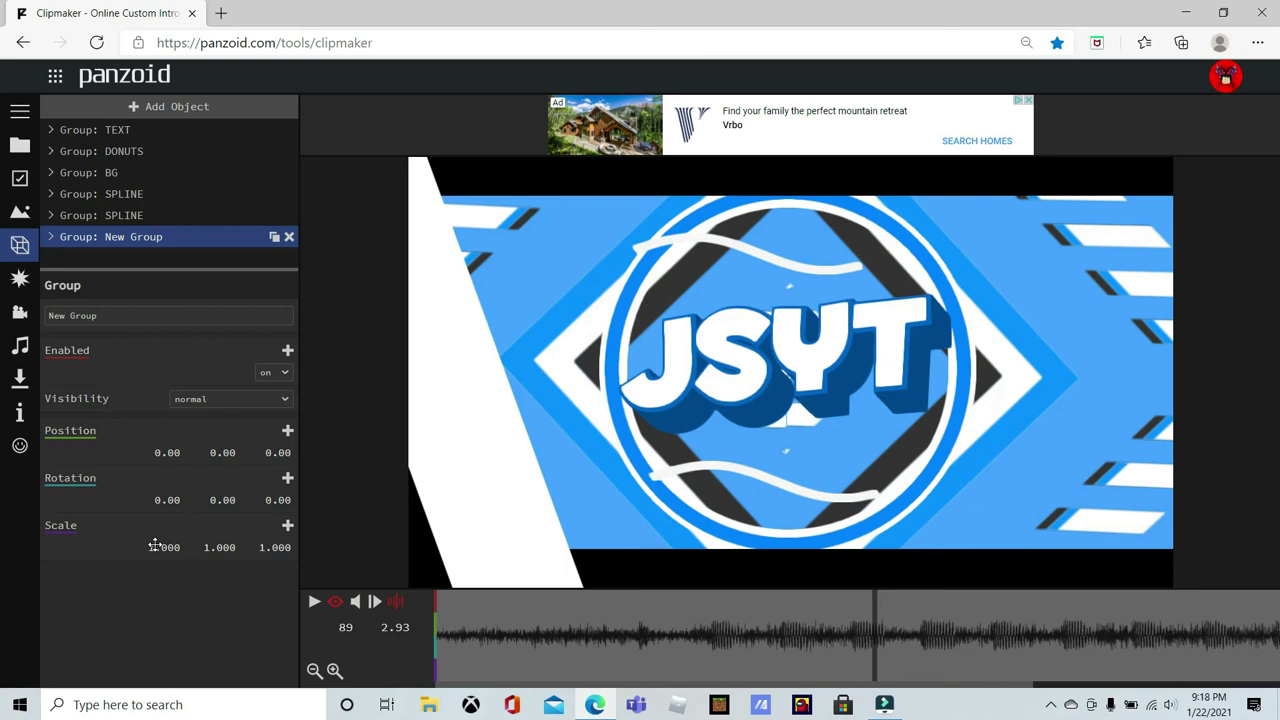
{"action": "type", "text": "2"}
{"action": "key", "text": "Return"}
{"action": "left_click", "coordinate": [229, 552]}
{"action": "type", "text": "2"}
{"action": "key", "text": "Return"}
Set the new donut group's X and Y scale to 3.
{"action": "left_click", "coordinate": [229, 553]}
{"action": "type", "text": "3"}
{"action": "key", "text": "Return"}
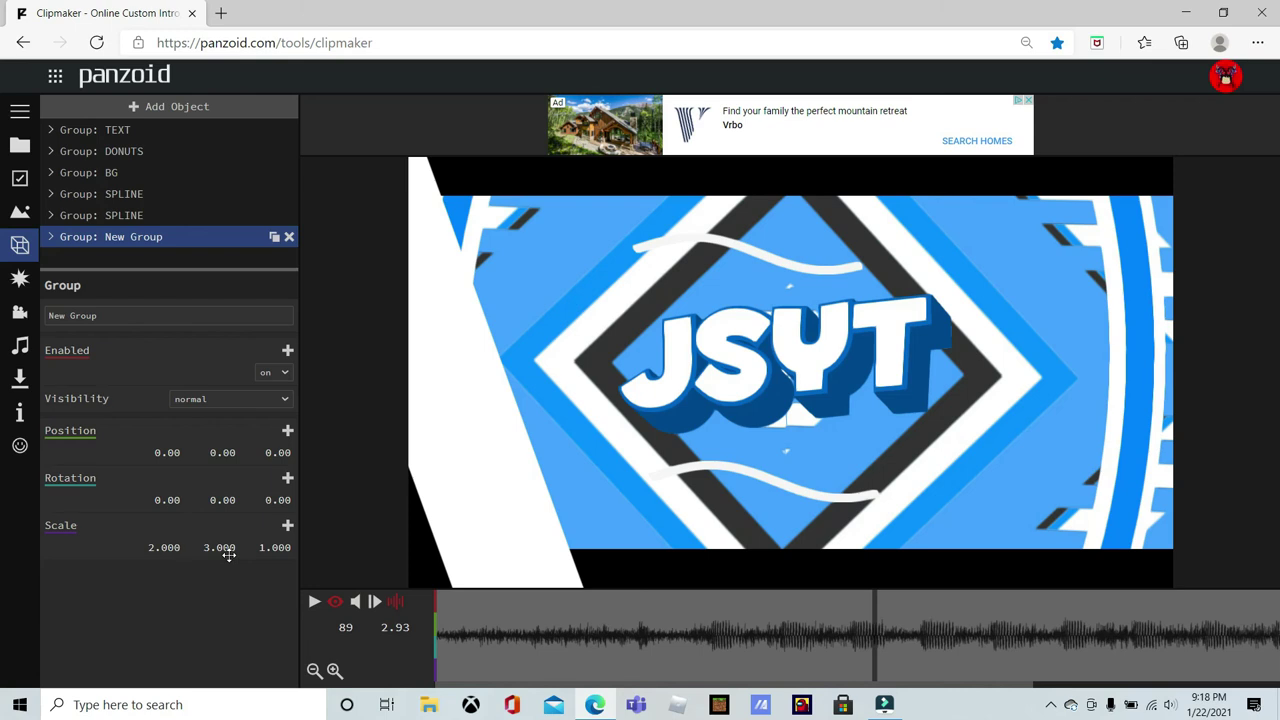
{"action": "left_click", "coordinate": [152, 548]}
{"action": "type", "text": "3"}
{"action": "key", "text": "Return"}
Add a scale keyframe to the new donut group at frame 127, keeping X and Y at 3.
{"action": "key", "text": "space"}
{"action": "left_click", "coordinate": [808, 630]}
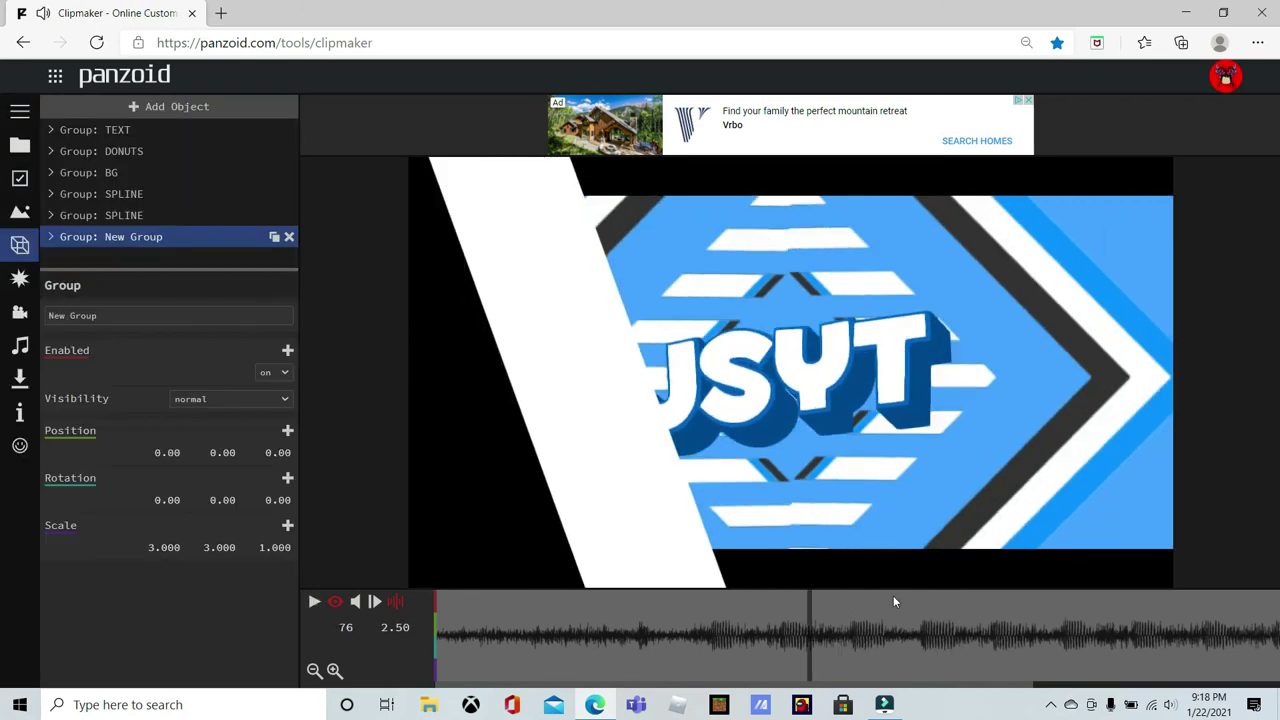
{"action": "key", "text": "space"}
{"action": "left_click_drag", "start_coordinate": [1015, 615], "coordinate": [1062, 653]}
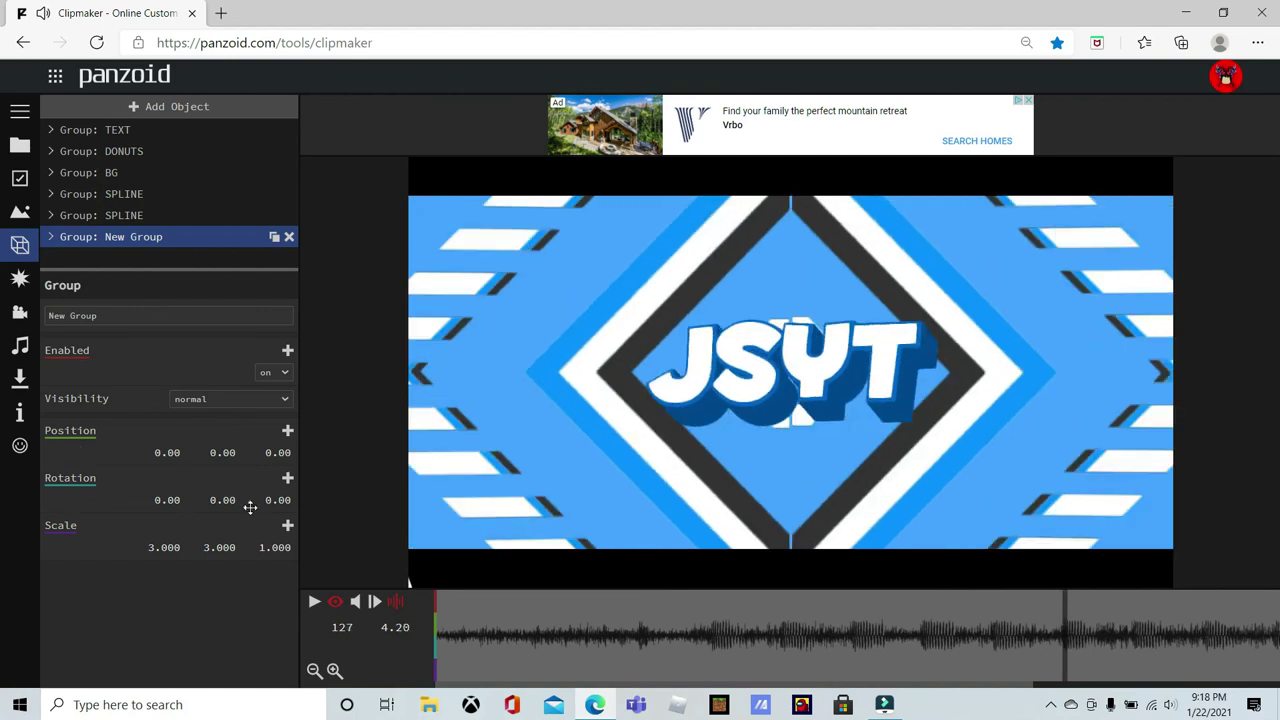
{"action": "left_click", "coordinate": [287, 526]}
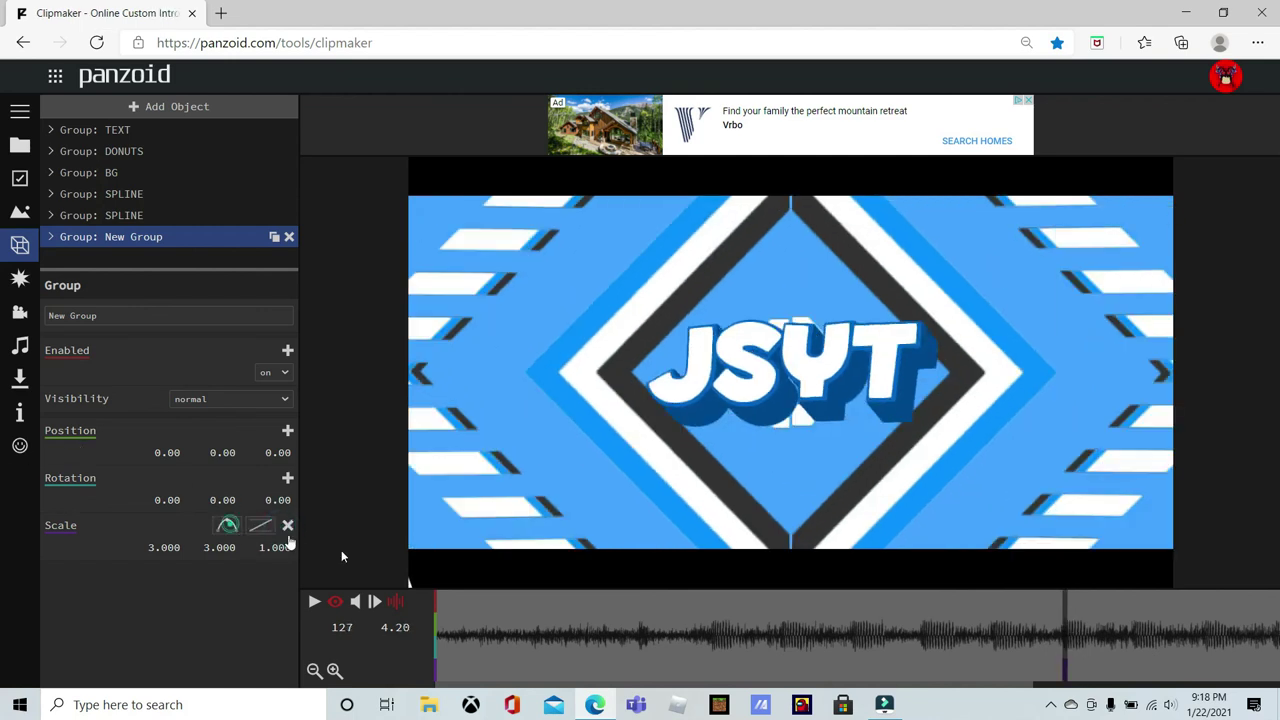
Add a scale keyframe at frame 113 and set the donut group's X and Y scale to 0.001 there and at the first frame.
{"action": "left_click", "coordinate": [436, 620]}
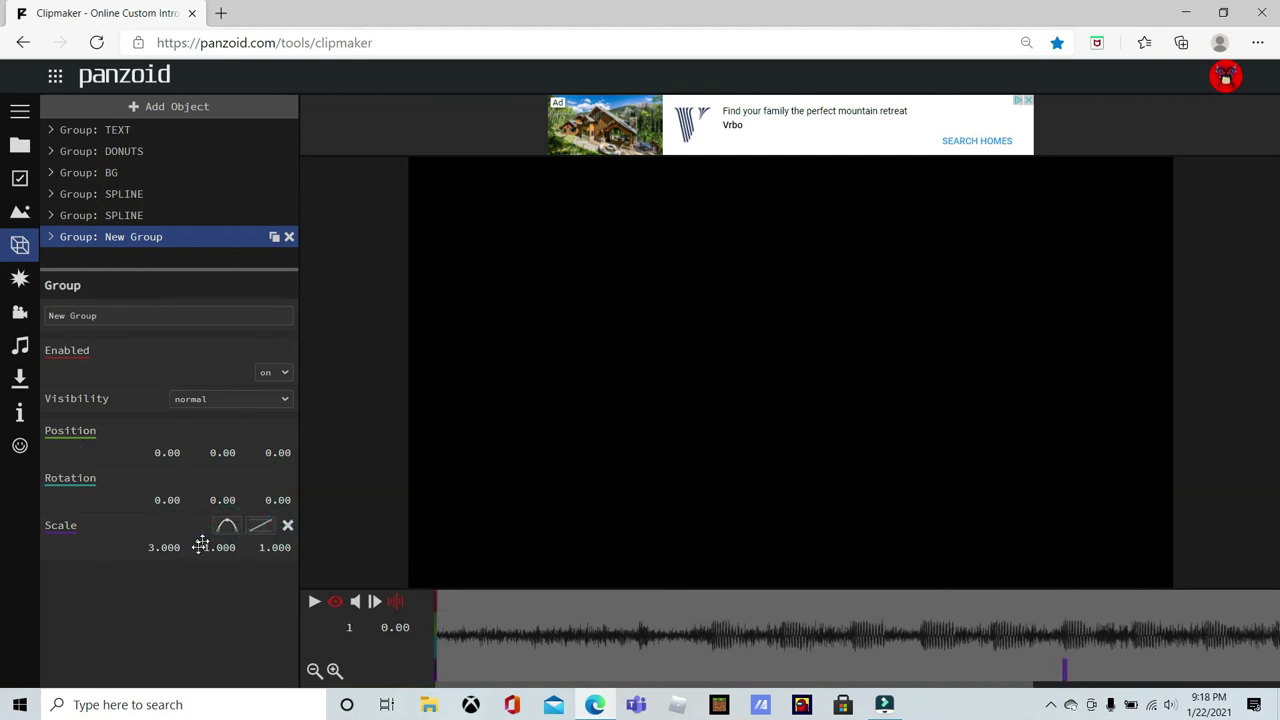
{"action": "left_click_drag", "start_coordinate": [920, 630], "coordinate": [996, 659]}
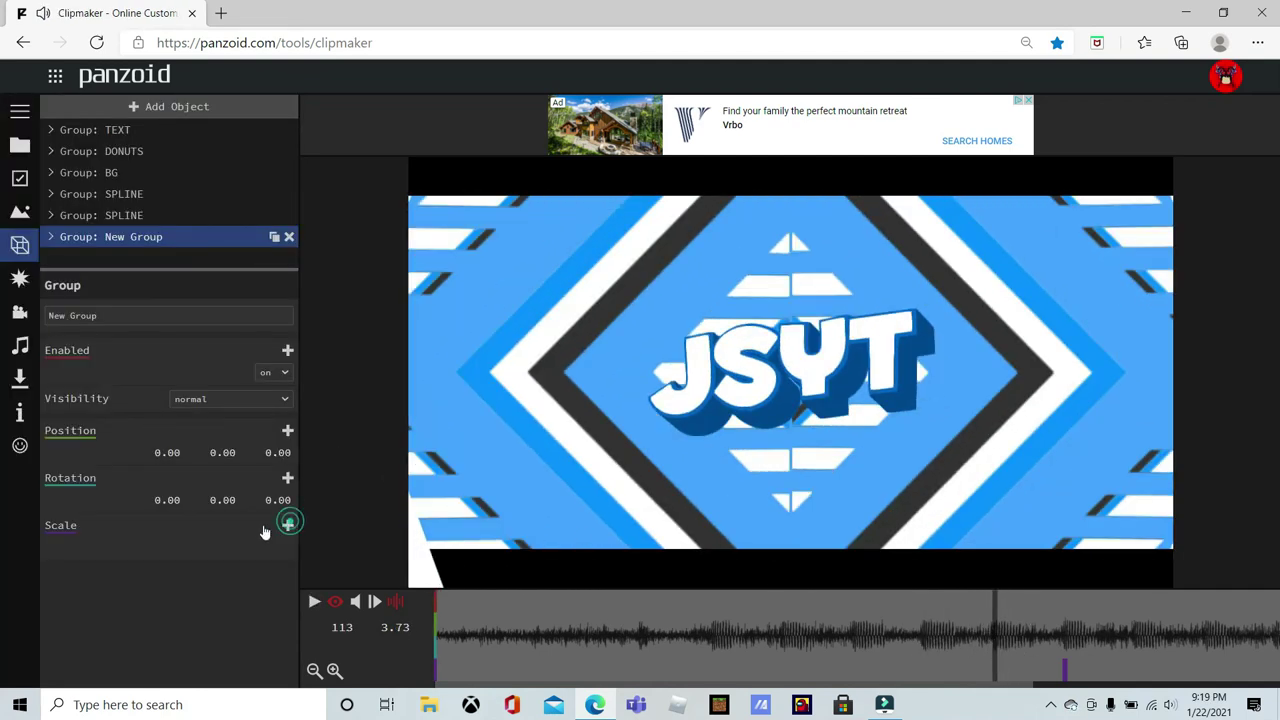
{"action": "double_click", "coordinate": [232, 547]}
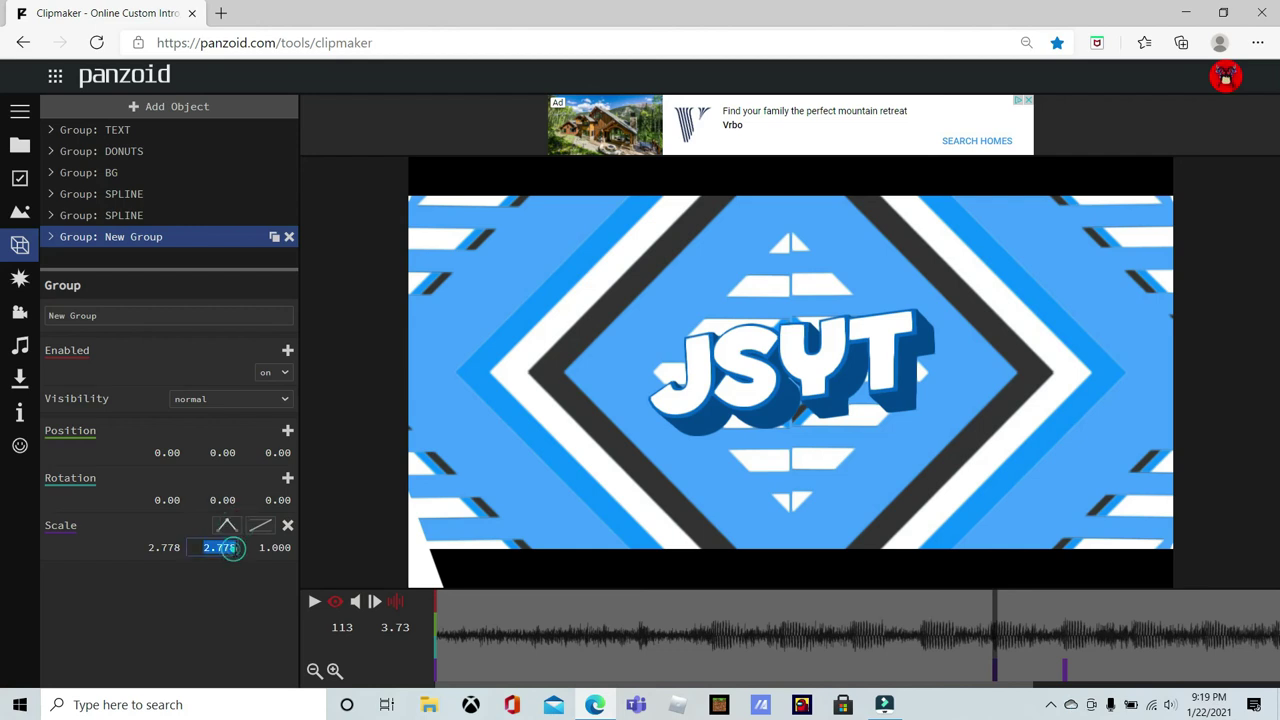
{"action": "type", "text": "1"}
{"action": "key", "text": "Return"}
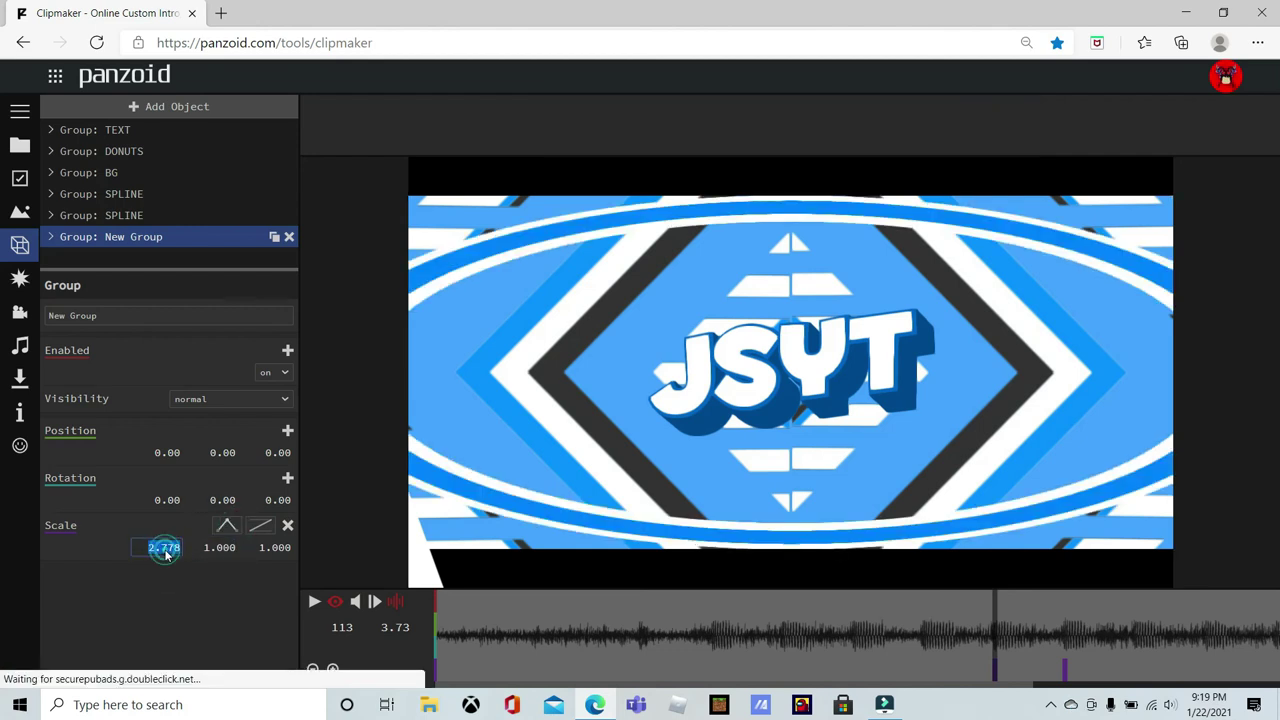
{"action": "type", "text": "1"}
{"action": "key", "text": "Return"}
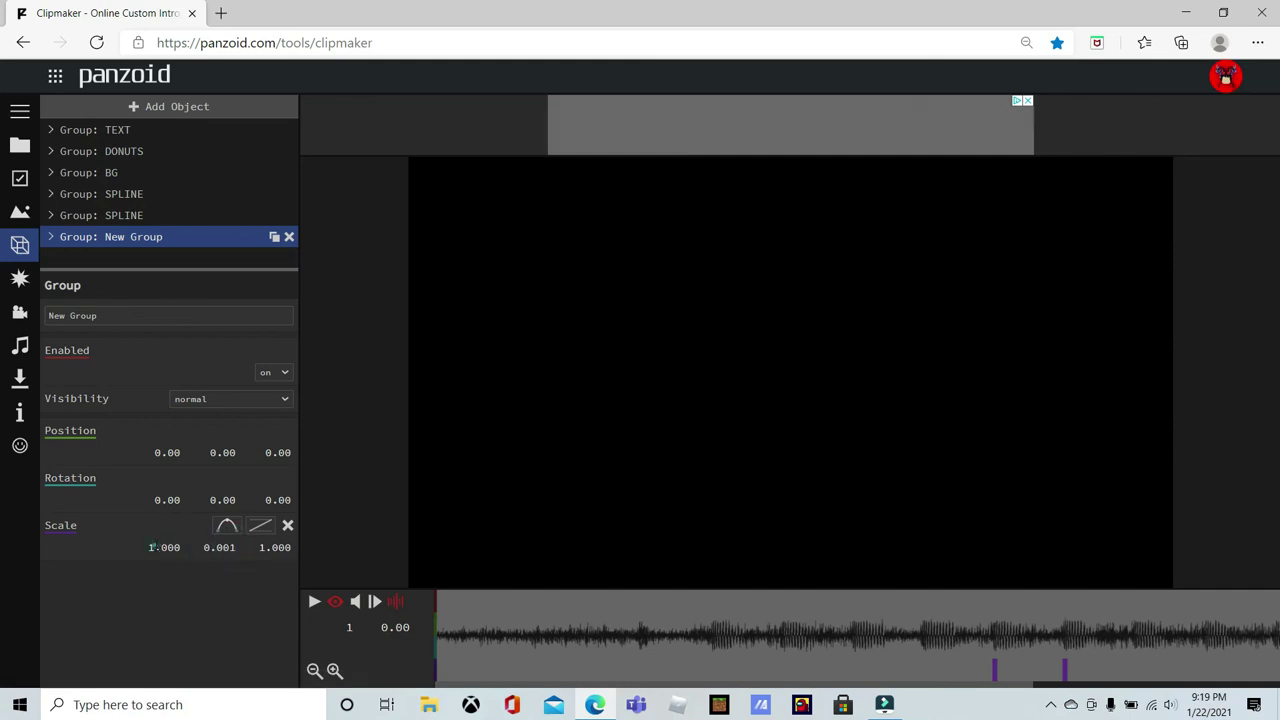
Play back the ring burst and give the scale keyframe at frame 127 an ease-out curve.
{"action": "key", "text": "space"}
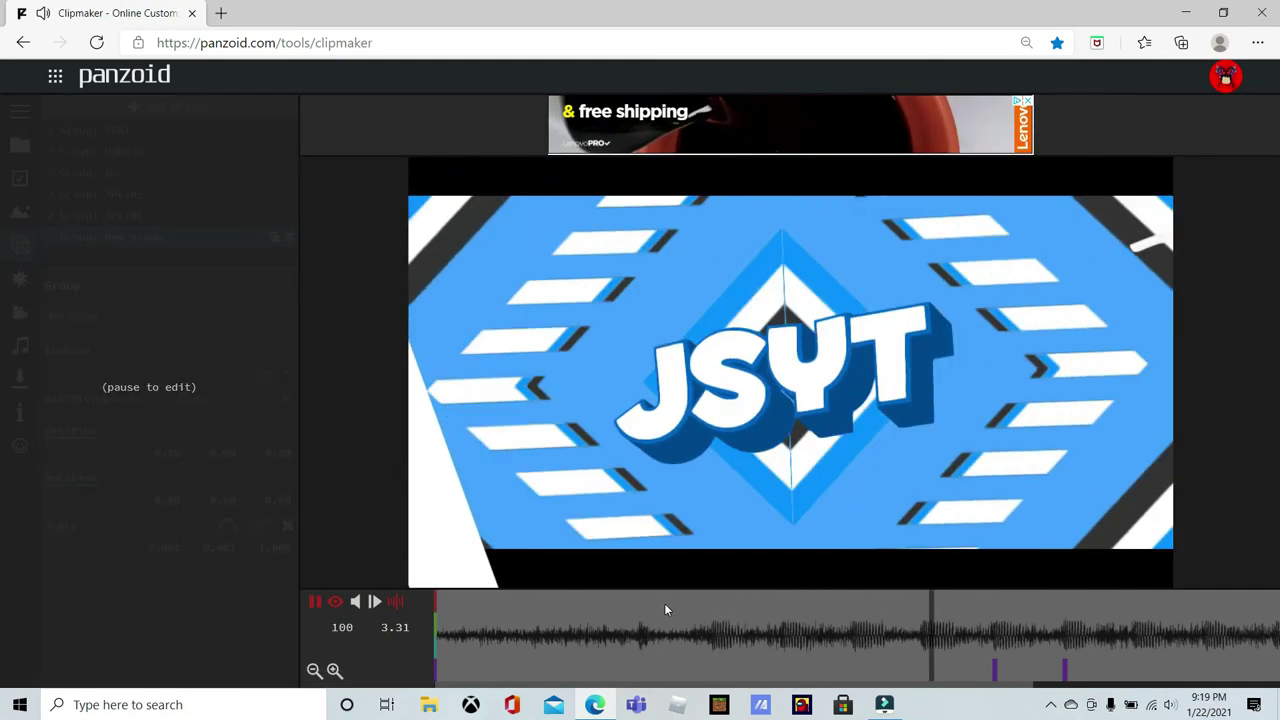
{"action": "left_click_drag", "start_coordinate": [1016, 653], "coordinate": [1065, 655]}
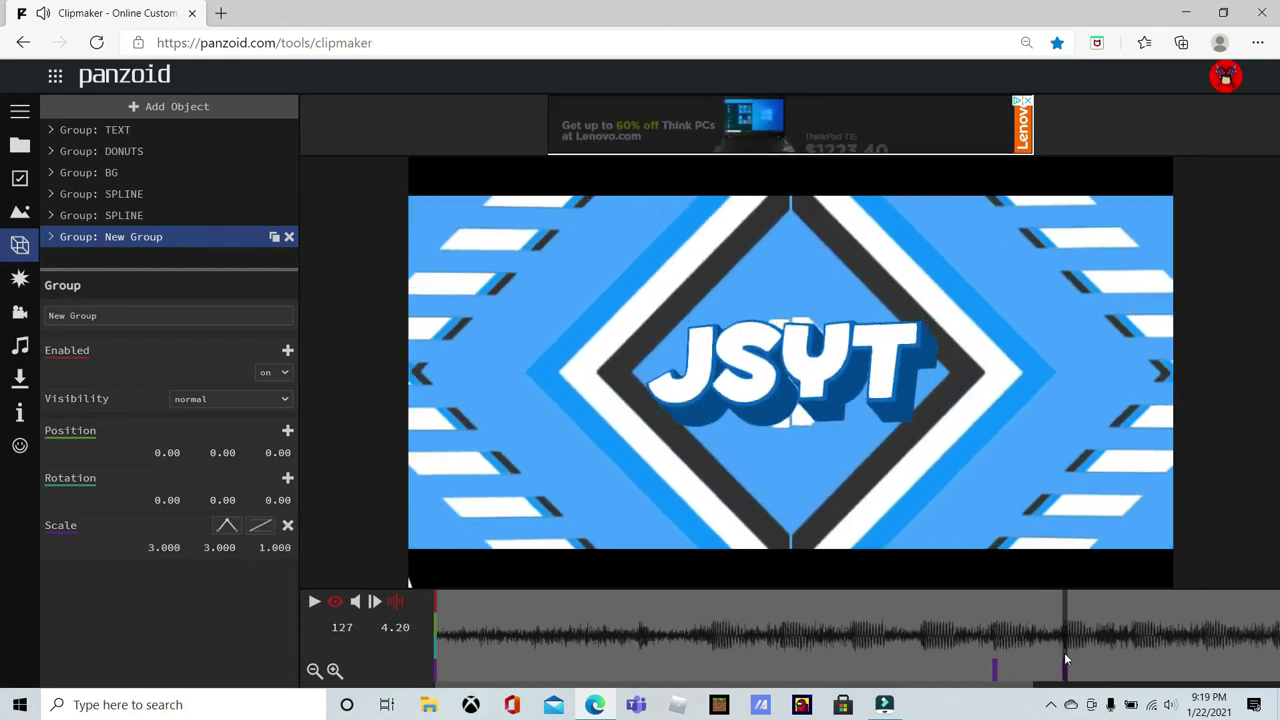
{"action": "left_click", "coordinate": [265, 537]}
{"action": "scroll", "coordinate": [300, 425], "scroll_direction": "down", "scroll_amount": 5}
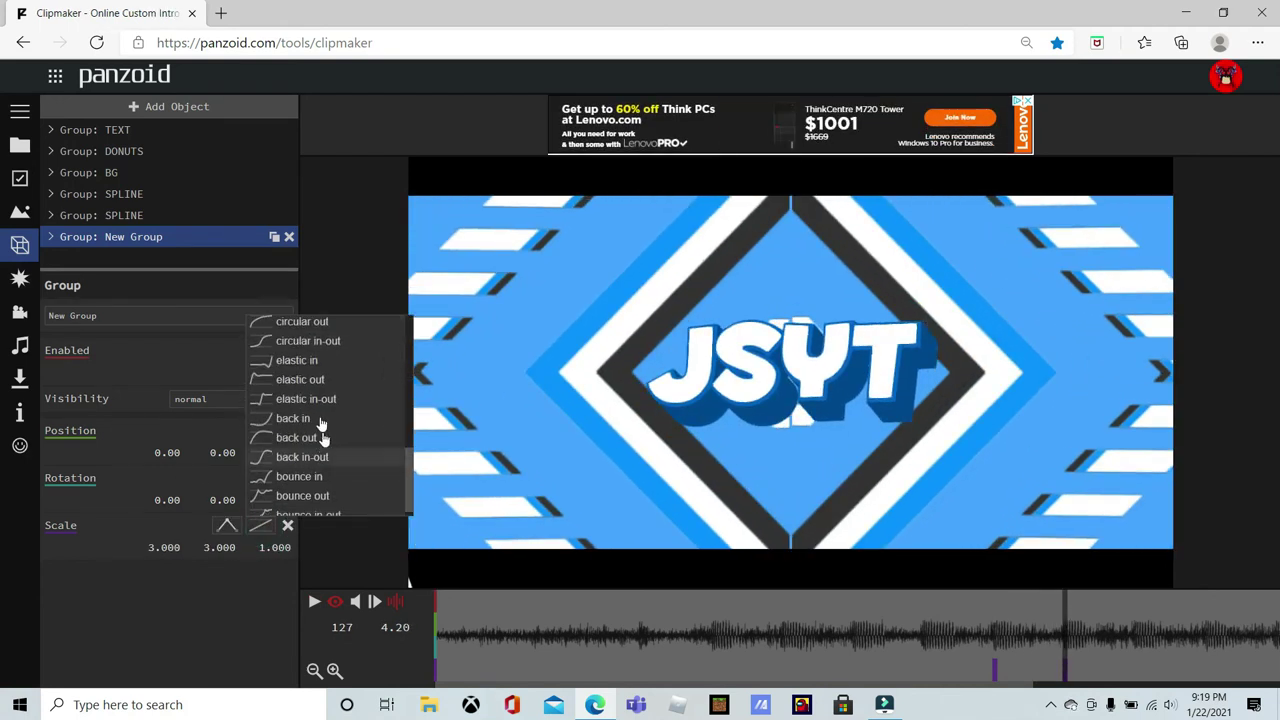
{"action": "left_click", "coordinate": [305, 341]}
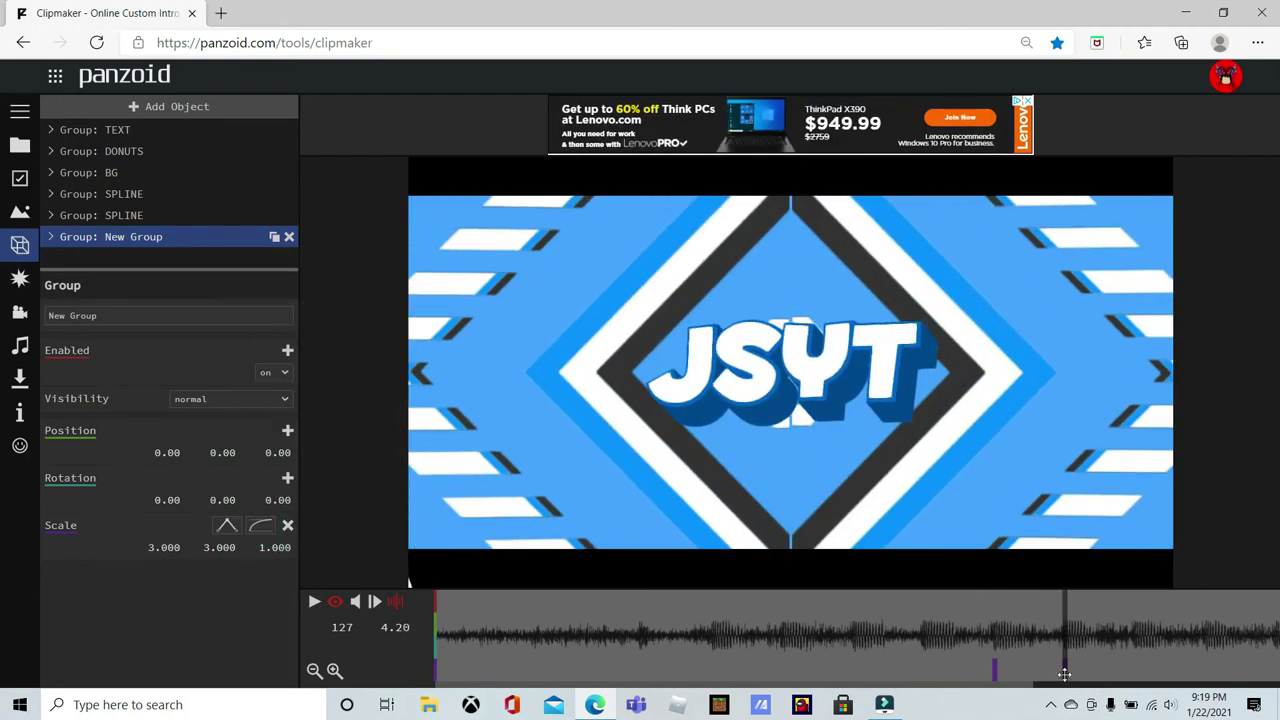
Move the scale keyframe at frame 127 to just before frame 160 and play the intro through the camera view.
{"action": "left_click_drag", "start_coordinate": [1065, 674], "coordinate": [1215, 671]}
{"action": "left_click_drag", "start_coordinate": [1075, 660], "coordinate": [910, 632]}
{"action": "key", "text": "space"}
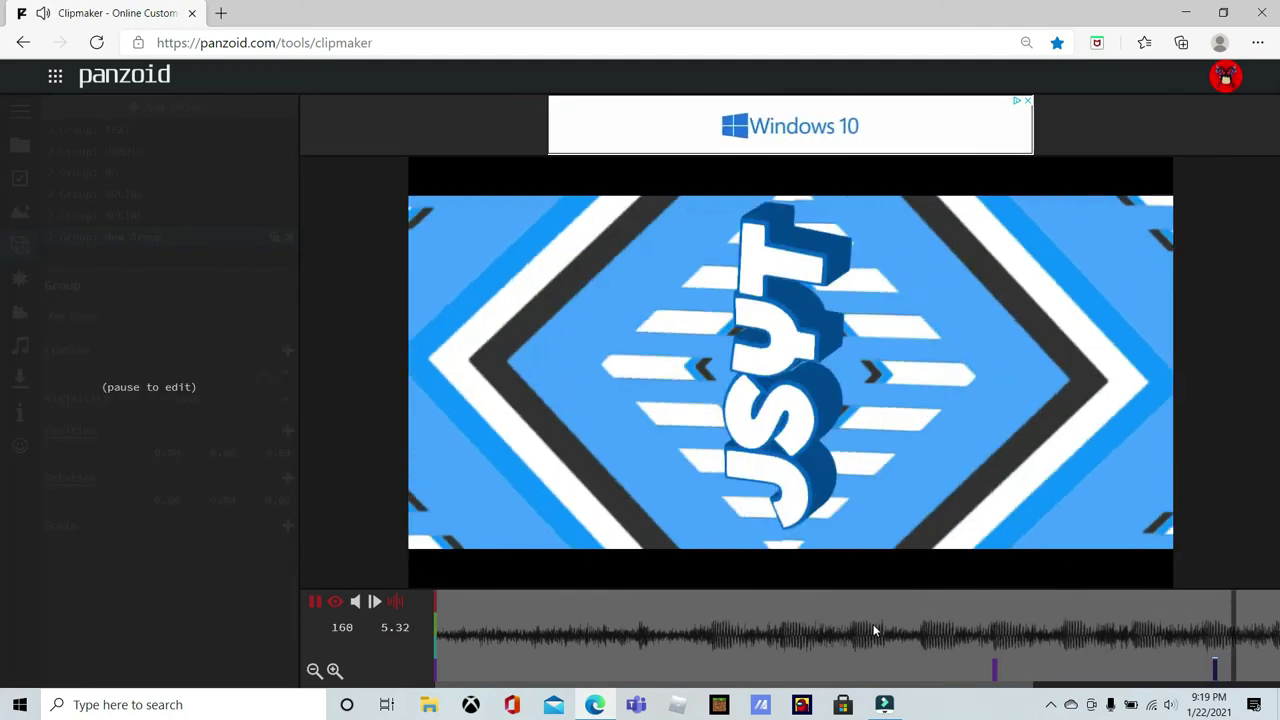
{"action": "key", "text": "space"}
{"action": "left_click", "coordinate": [642, 646]}
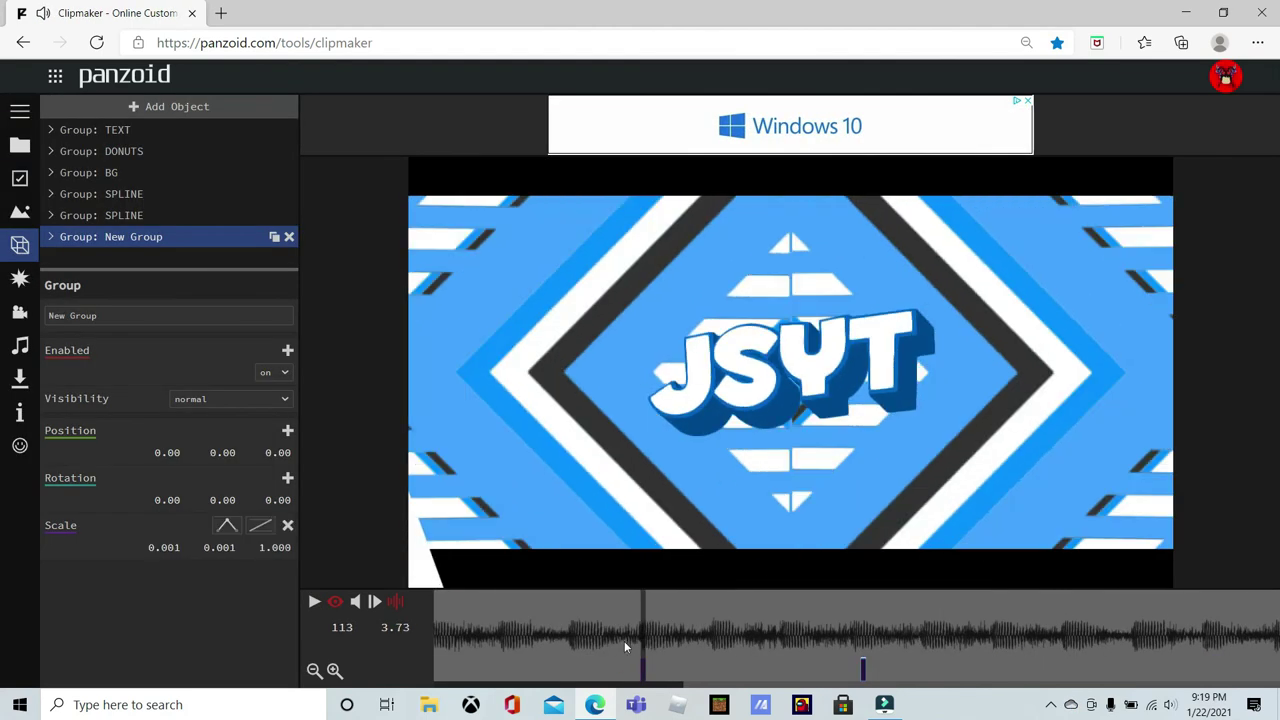
{"action": "left_click_drag", "start_coordinate": [625, 647], "coordinate": [89, 515]}
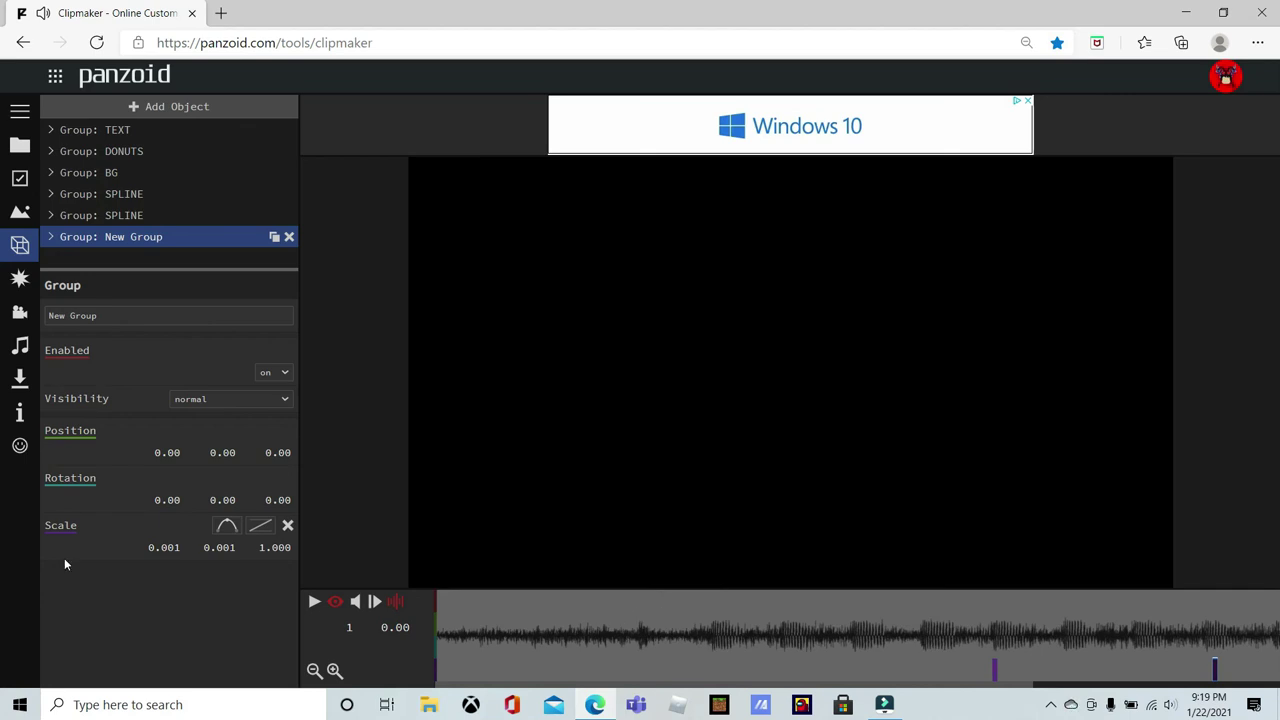
{"action": "key", "text": "space"}
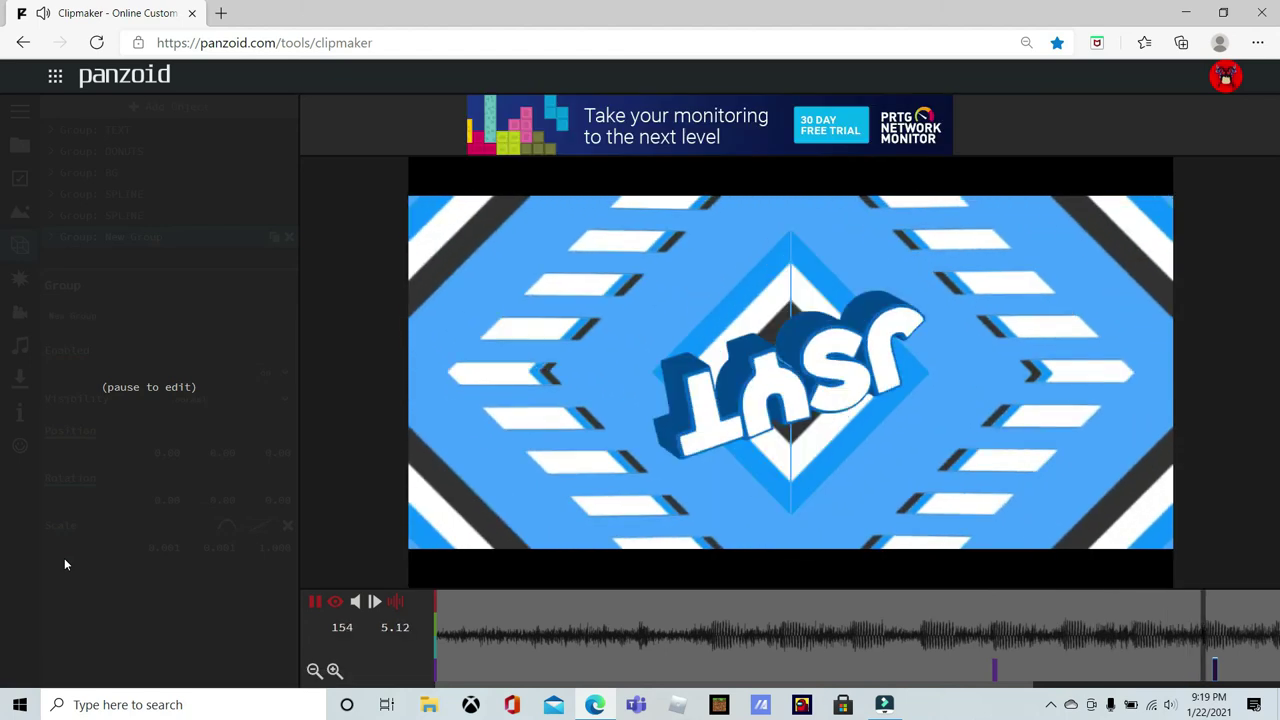
{"action": "key", "text": "space"}
Leave the camera view and play the intro in the free scene view to examine the moving elements.
{"action": "left_click", "coordinate": [355, 601]}
{"action": "key", "text": "space"}
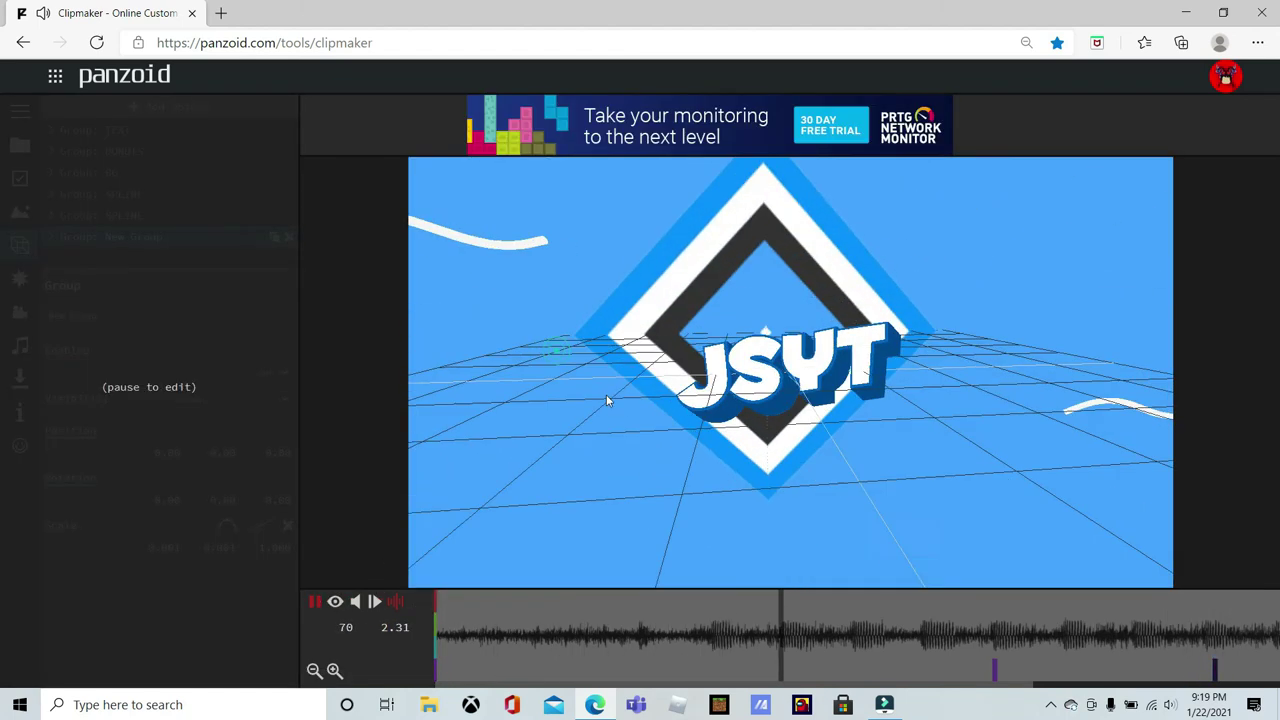
{"action": "key", "text": "space"}
{"action": "left_click", "coordinate": [355, 601]}
{"action": "key", "text": "space"}
{"action": "key", "text": "space"}
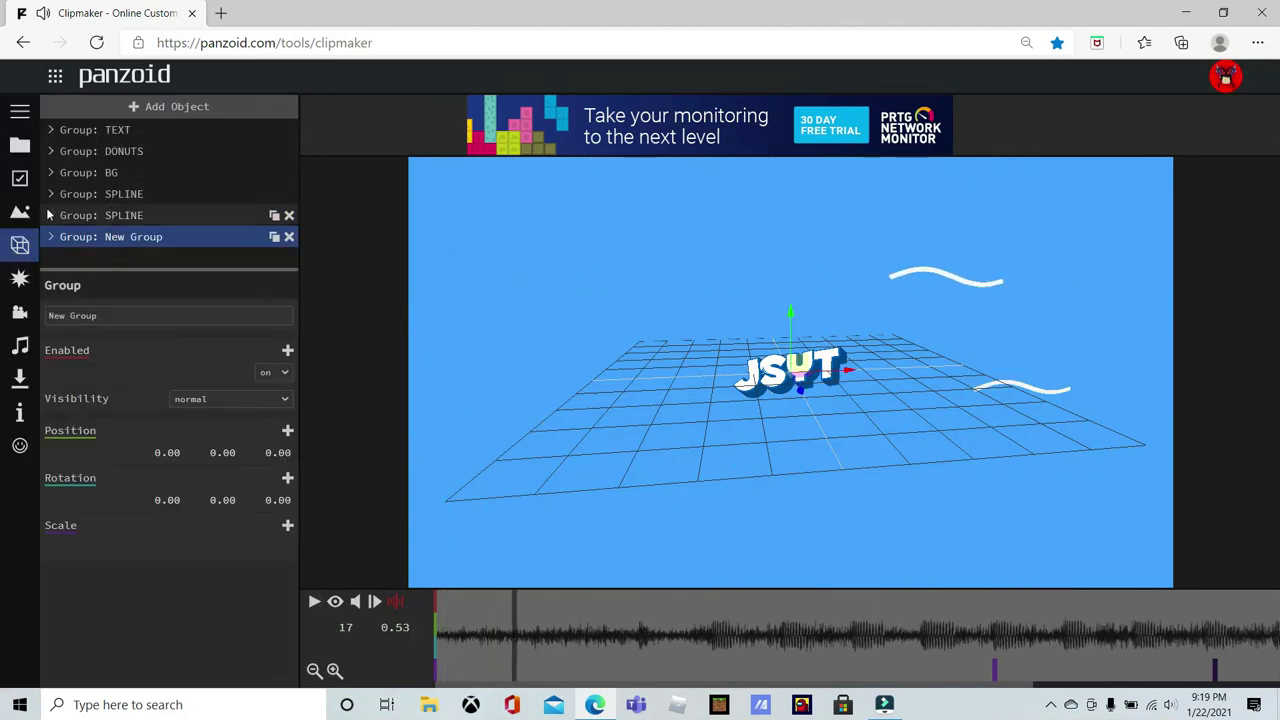
Select the first SPLINE group and check its position animation from the start in the free scene view.
{"action": "left_click", "coordinate": [82, 193]}
{"action": "left_click", "coordinate": [355, 601]}
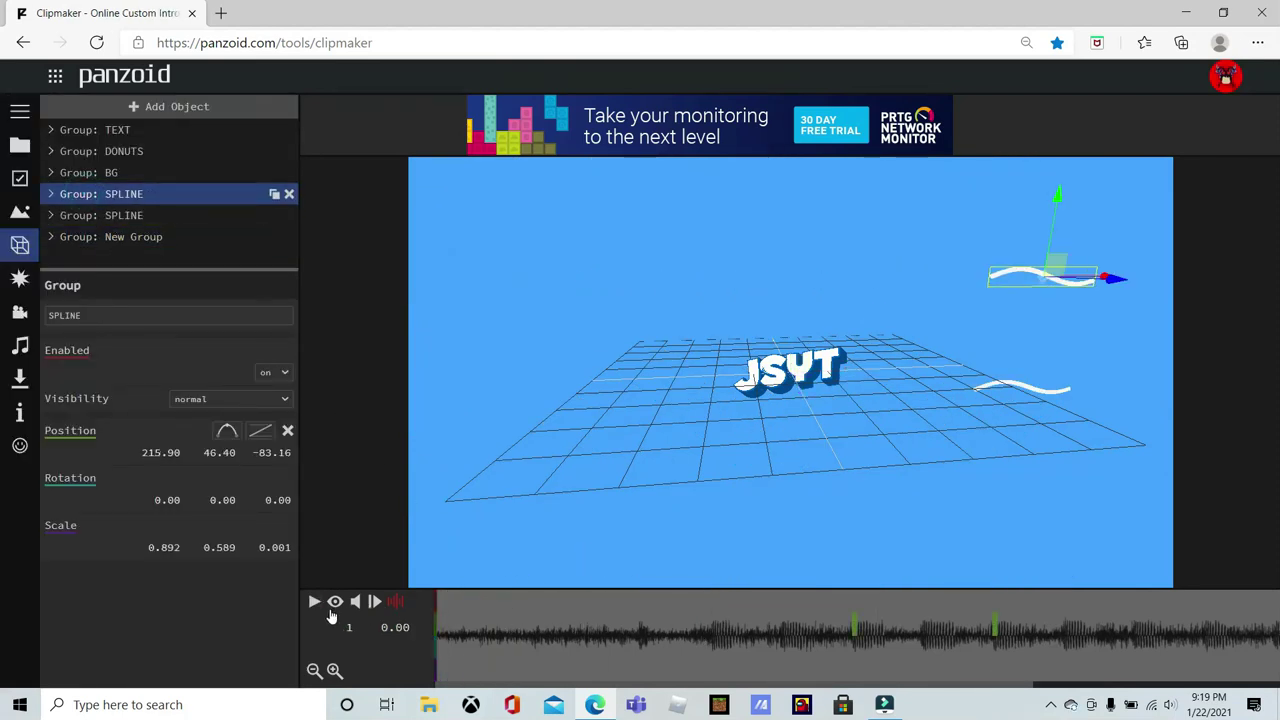
{"action": "key", "text": "space"}
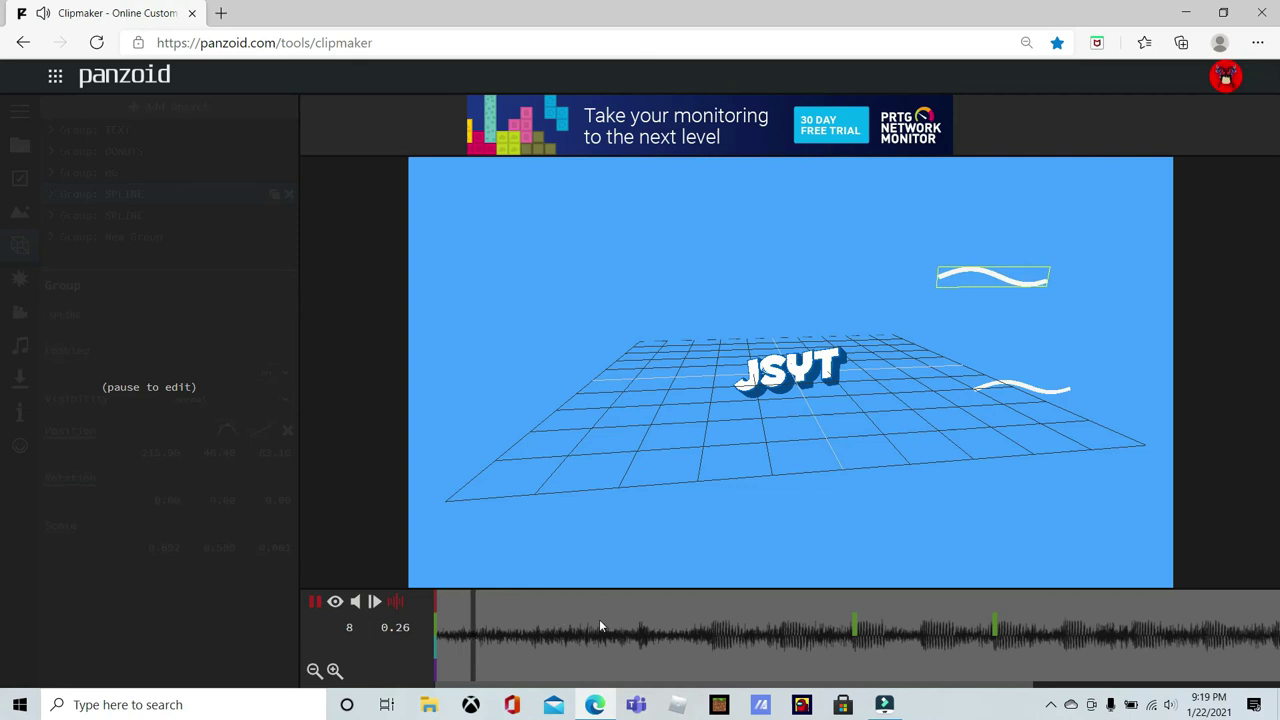
{"action": "key", "text": "space"}
{"action": "key", "text": "Home"}
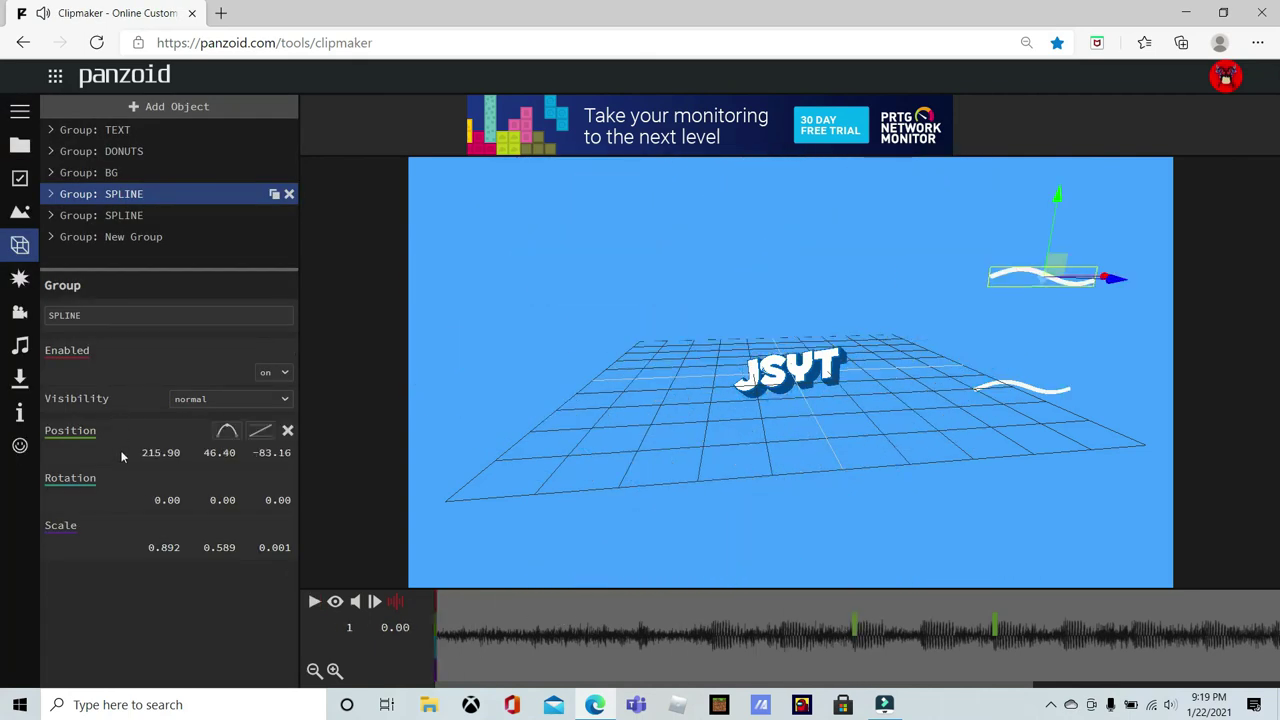
{"action": "double_click", "coordinate": [130, 456]}
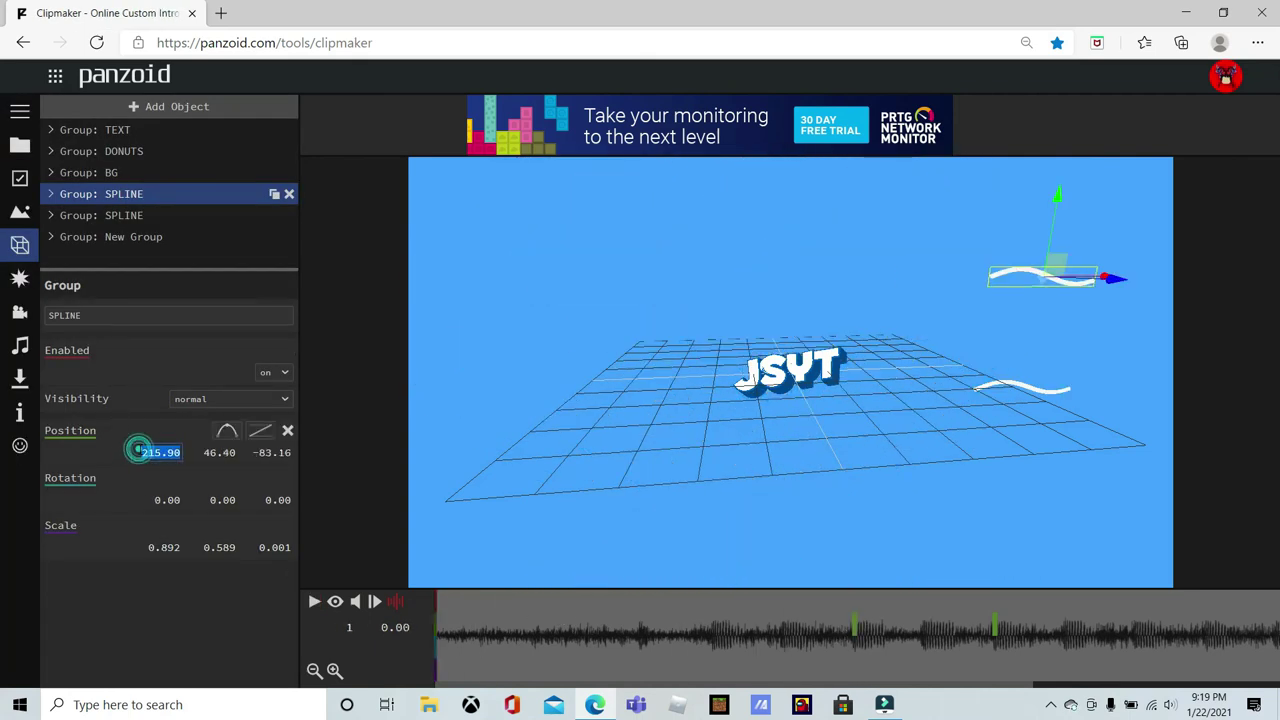
{"action": "key", "text": "space"}
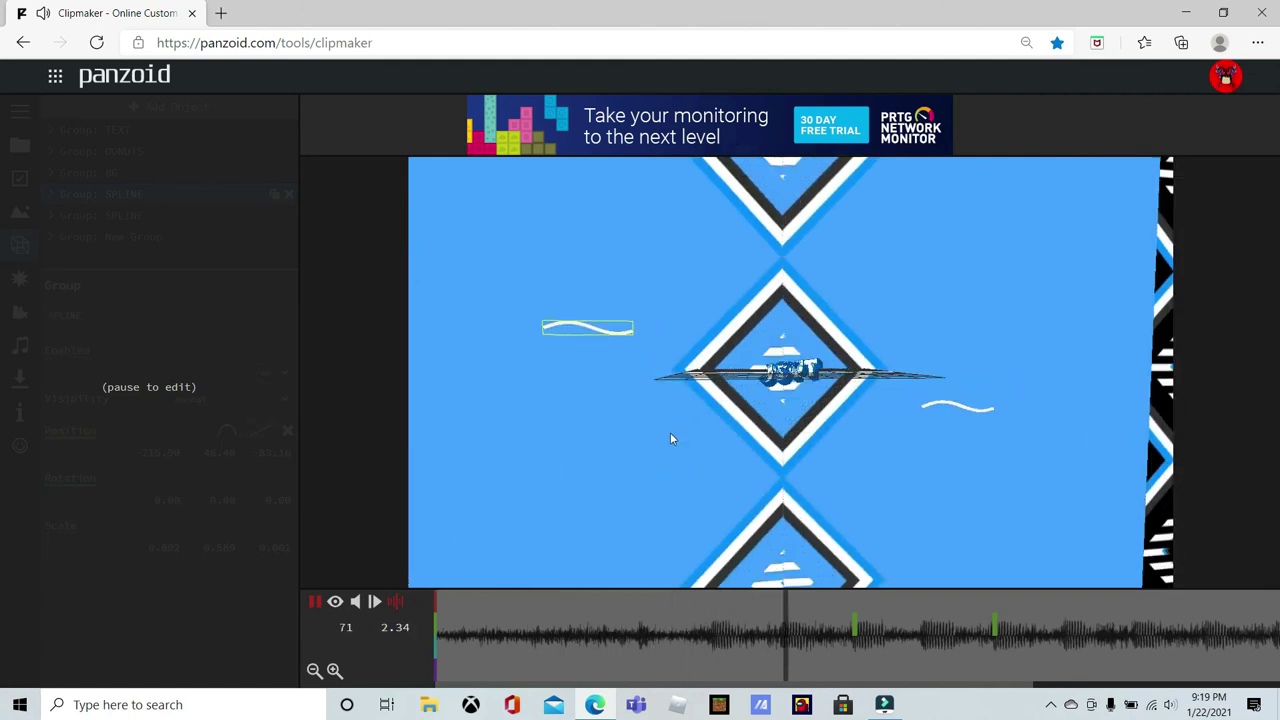
{"action": "left_click", "coordinate": [708, 615]}
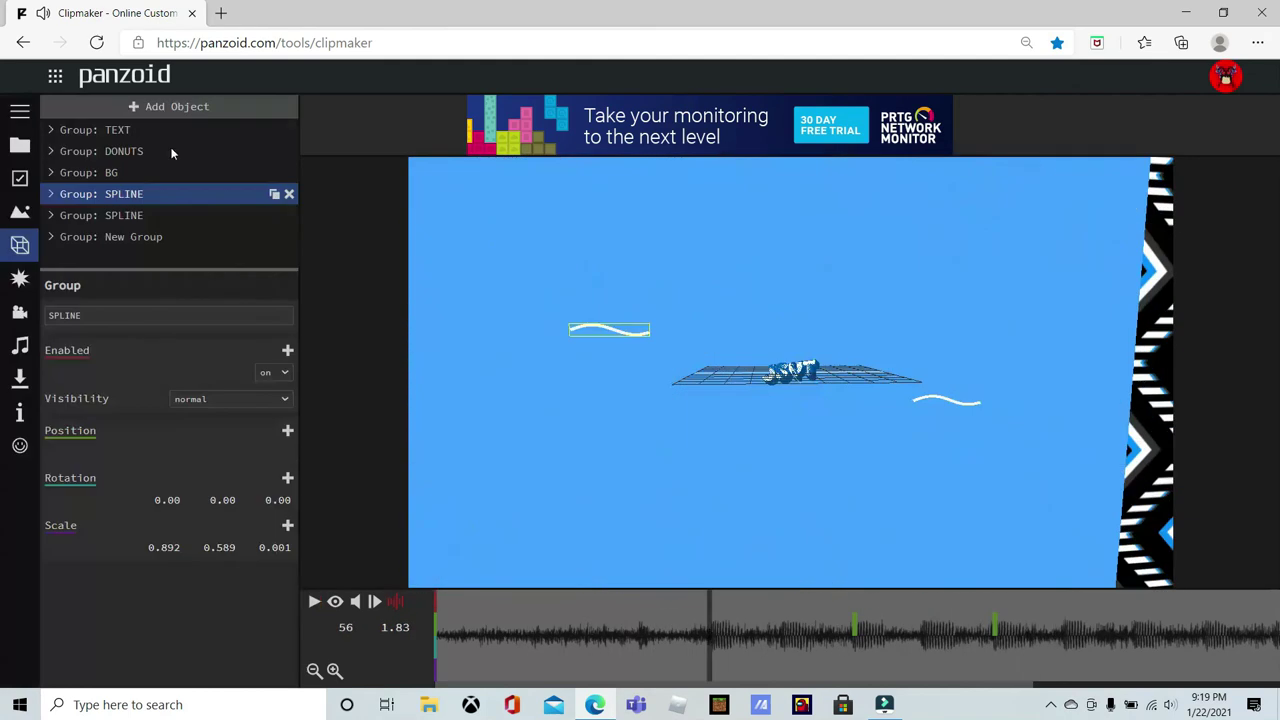
Add a new group and rename the existing New Group directly below the SPLINE groups as BURST.
{"action": "left_click", "coordinate": [138, 372]}
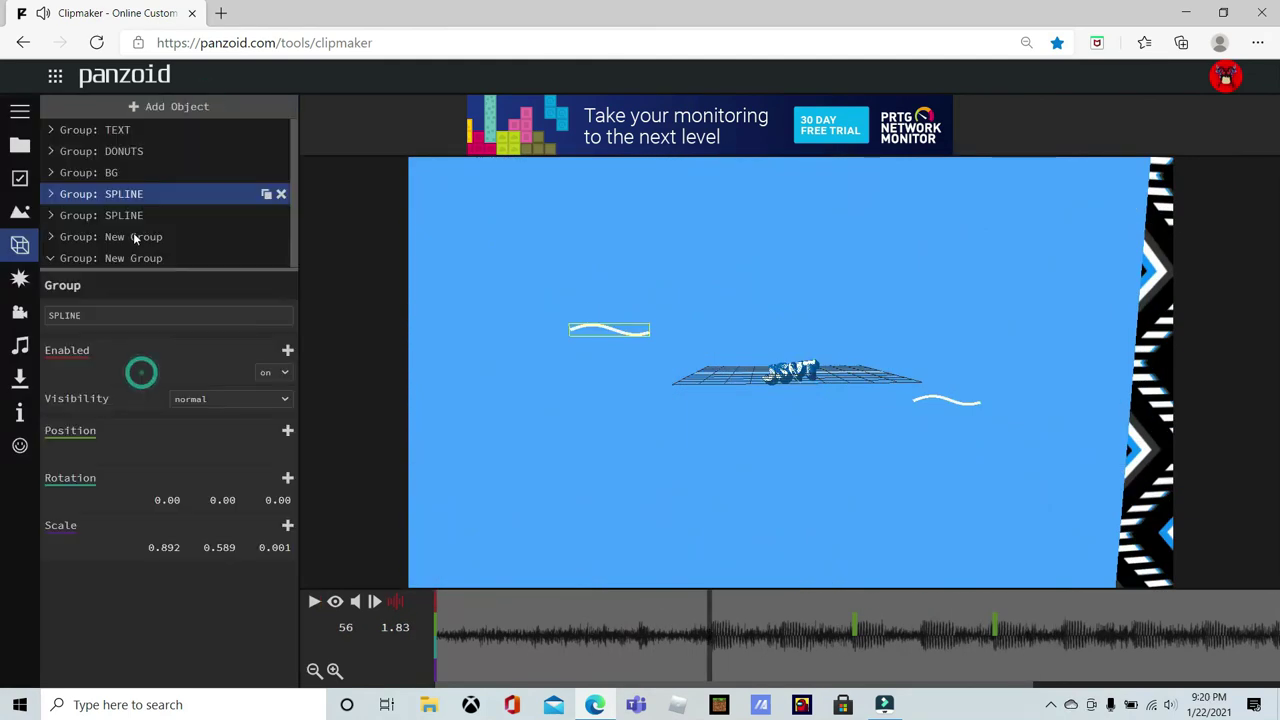
{"action": "left_click", "coordinate": [147, 243]}
{"action": "left_click", "coordinate": [130, 317]}
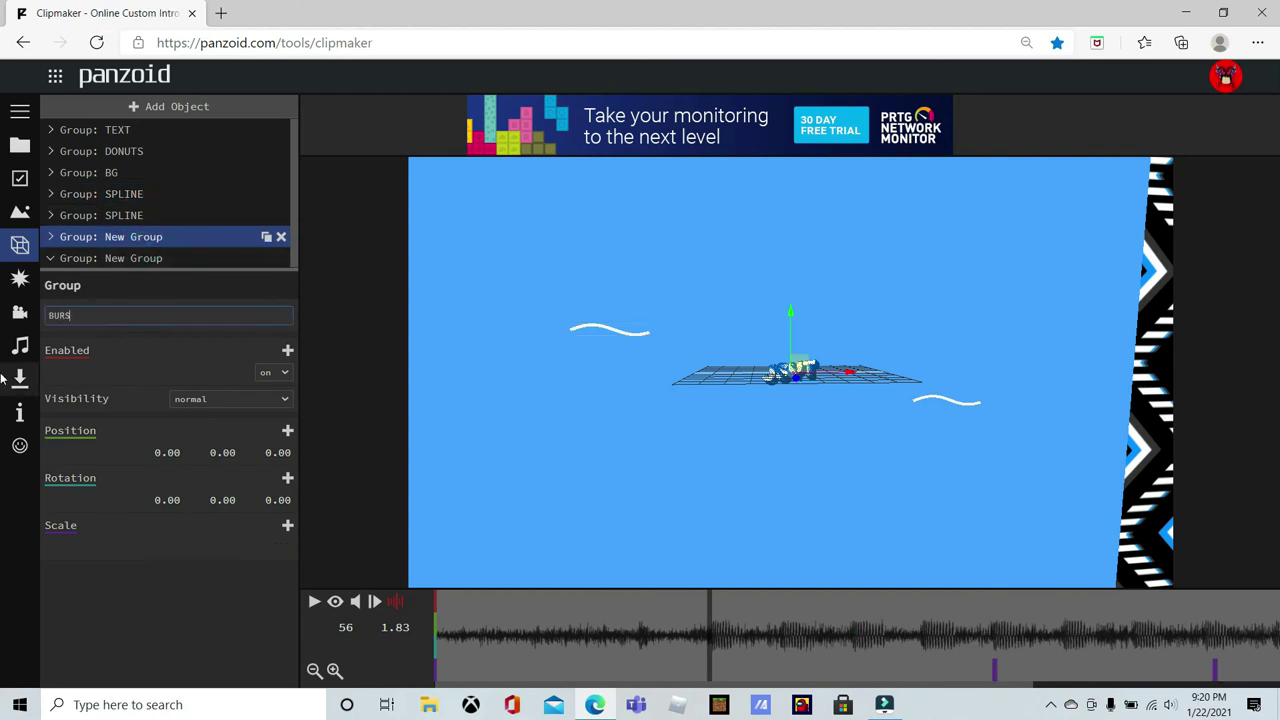
{"action": "type", "text": "BURST"}
{"action": "left_click", "coordinate": [138, 237]}
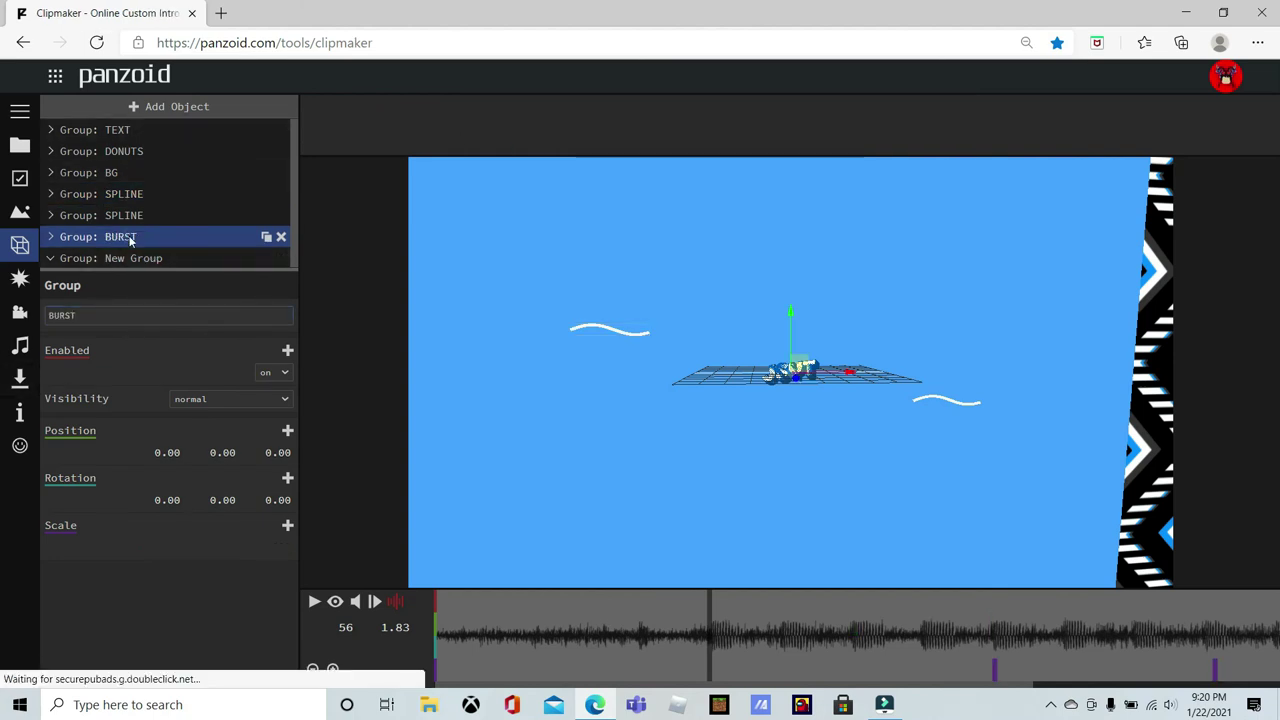
Nest the BURST, SPLINE, BG, DONUTS and TEXT groups inside the newly added group and rename that group ALL.
{"action": "left_click_drag", "start_coordinate": [138, 237], "coordinate": [135, 194]}
{"action": "mouse_move", "coordinate": [149, 151]}
{"action": "left_mouse_down"}
{"action": "mouse_move", "coordinate": [150, 173]}
{"action": "mouse_move", "coordinate": [148, 150]}
{"action": "left_mouse_up"}
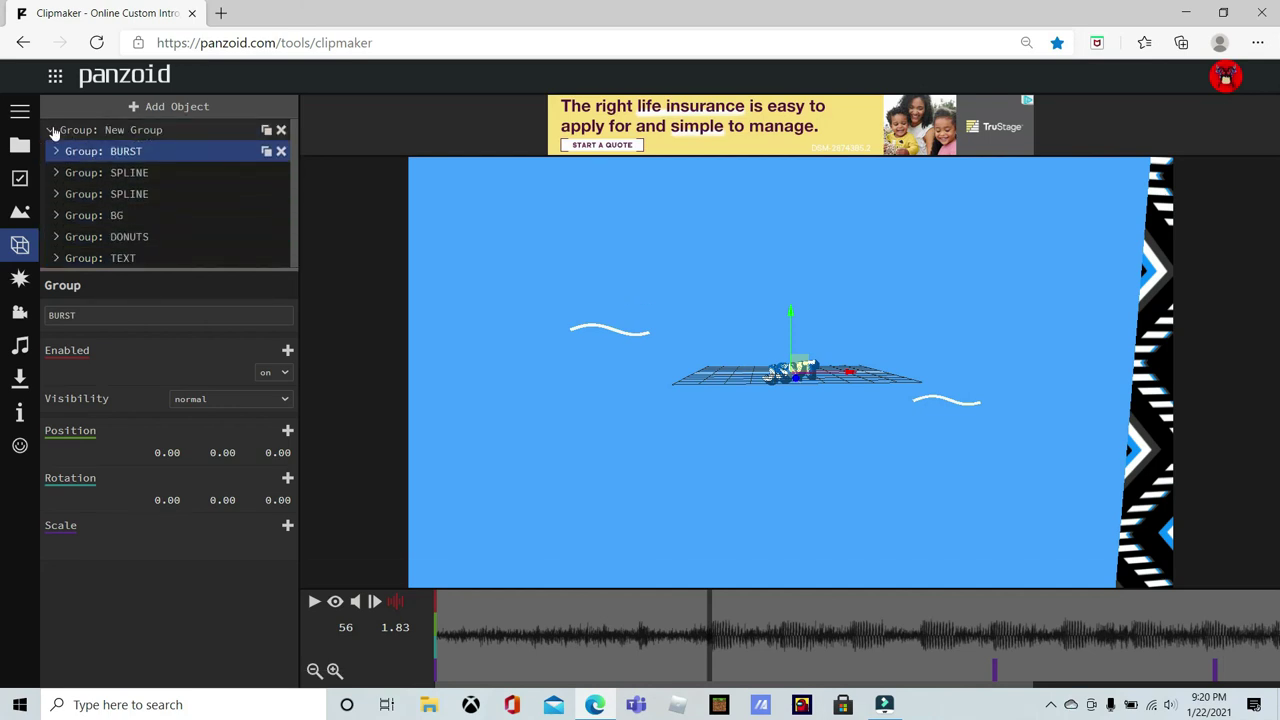
{"action": "left_click", "coordinate": [50, 130]}
{"action": "left_click", "coordinate": [115, 130]}
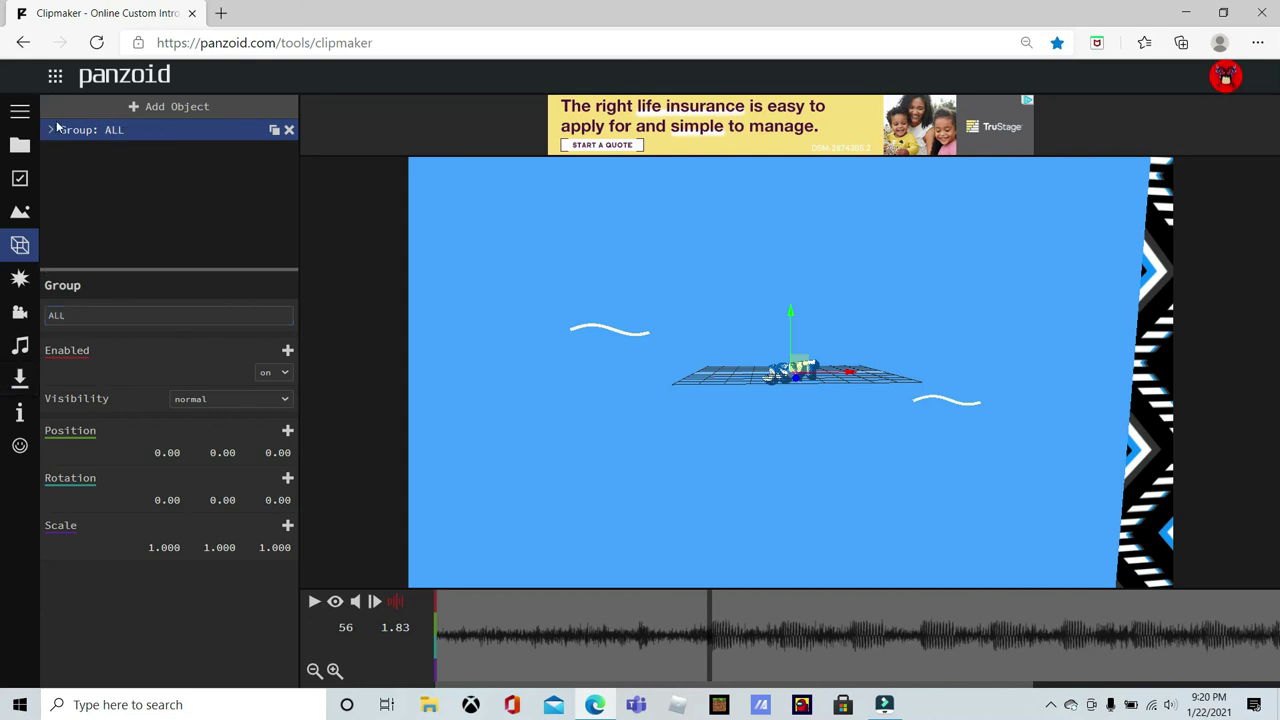
Select the TEXT group inside ALL and play the intro through the camera view to check its beats up to frame 85.
{"action": "left_click", "coordinate": [51, 129]}
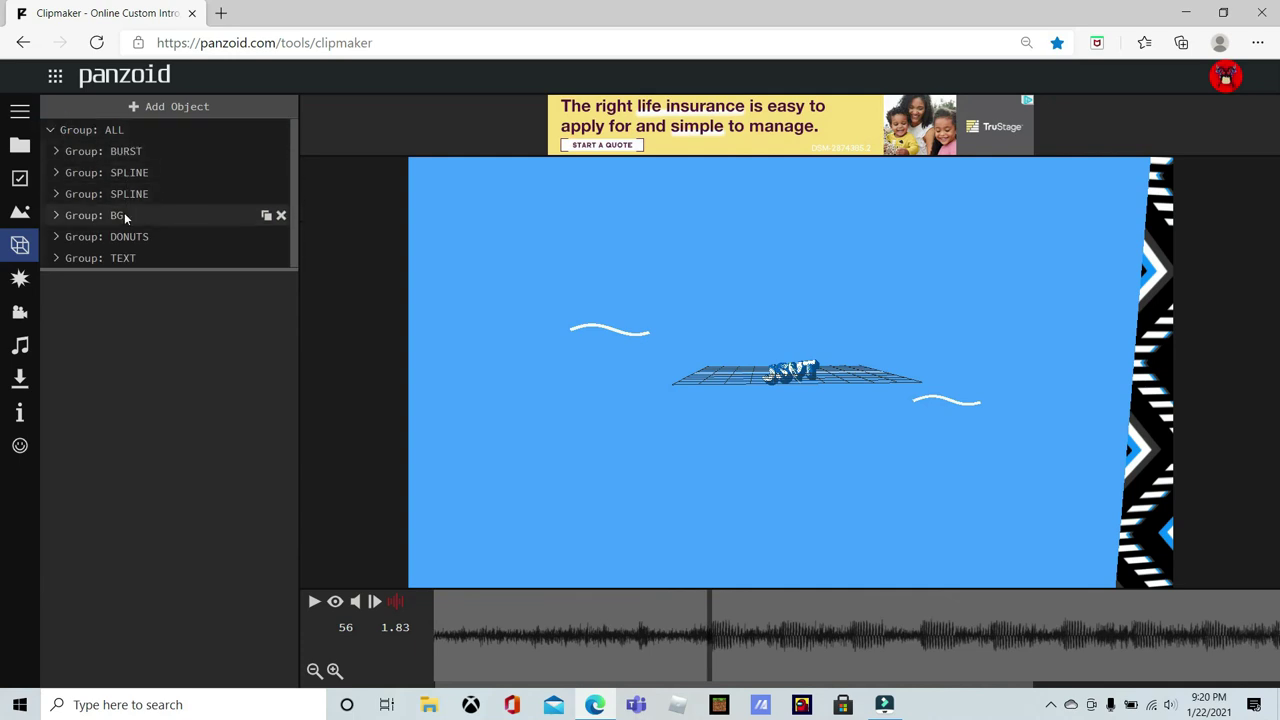
{"action": "left_click", "coordinate": [118, 252]}
{"action": "left_click", "coordinate": [920, 632]}
{"action": "left_click", "coordinate": [586, 606]}
{"action": "left_click", "coordinate": [314, 601]}
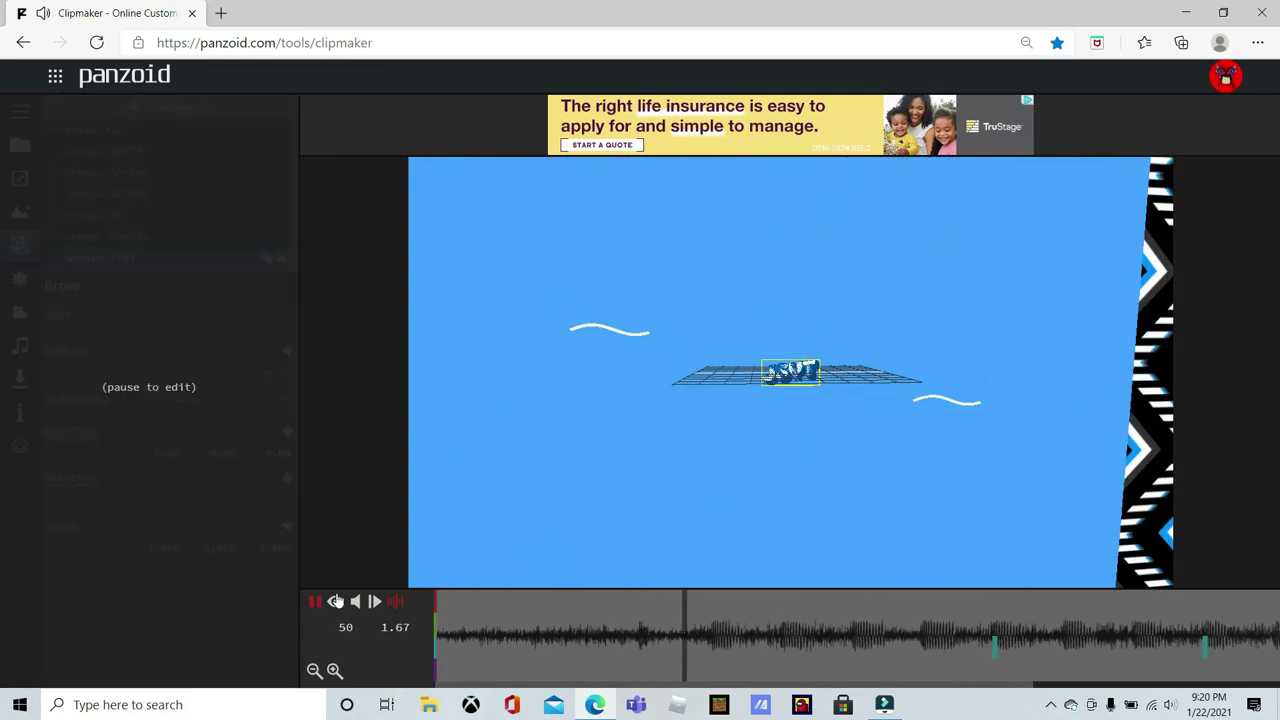
{"action": "left_click", "coordinate": [768, 610]}
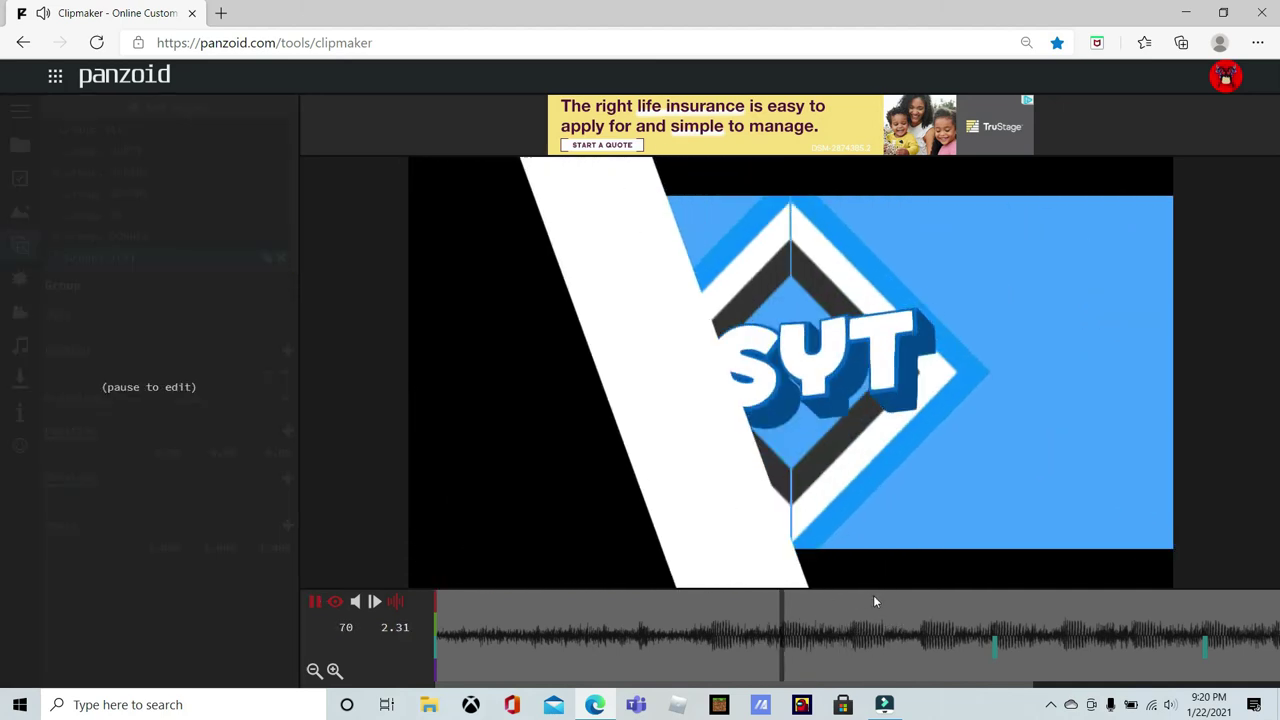
{"action": "left_click", "coordinate": [856, 642]}
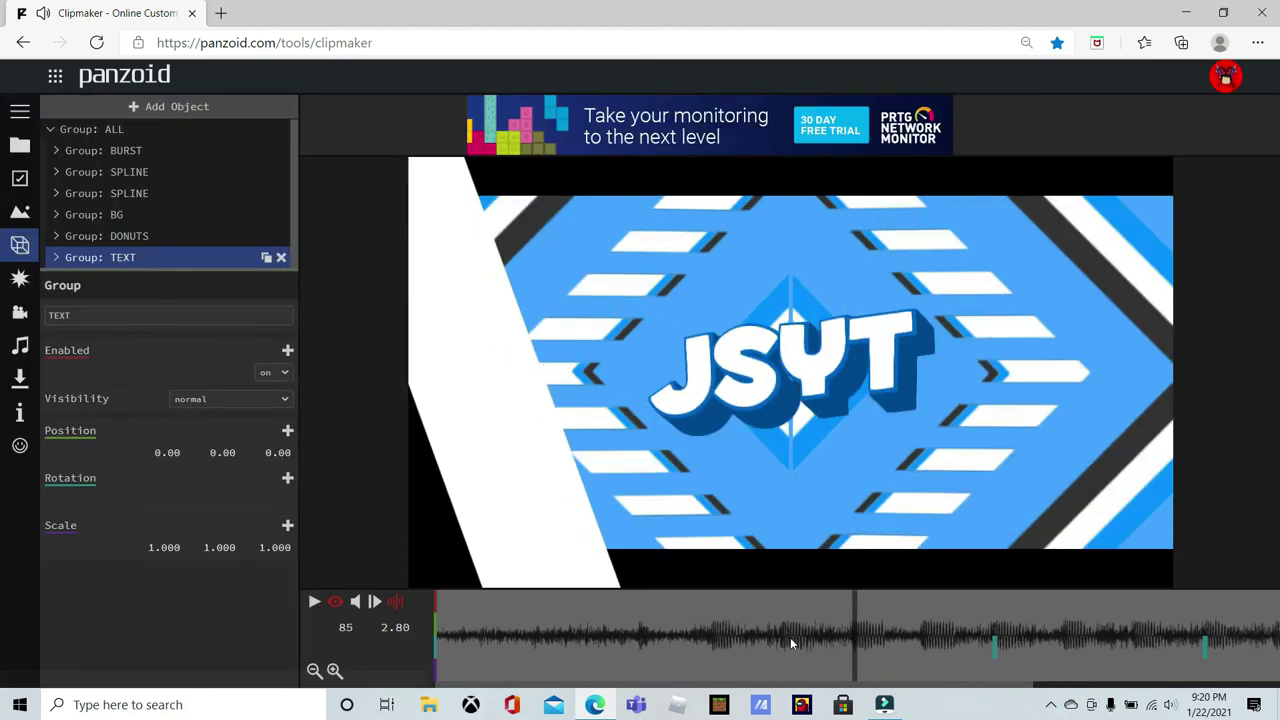
Add a scale keyframe to the TEXT group at frame 71.
{"action": "left_click", "coordinate": [790, 637]}
{"action": "left_click", "coordinate": [789, 615]}
{"action": "left_click", "coordinate": [767, 610]}
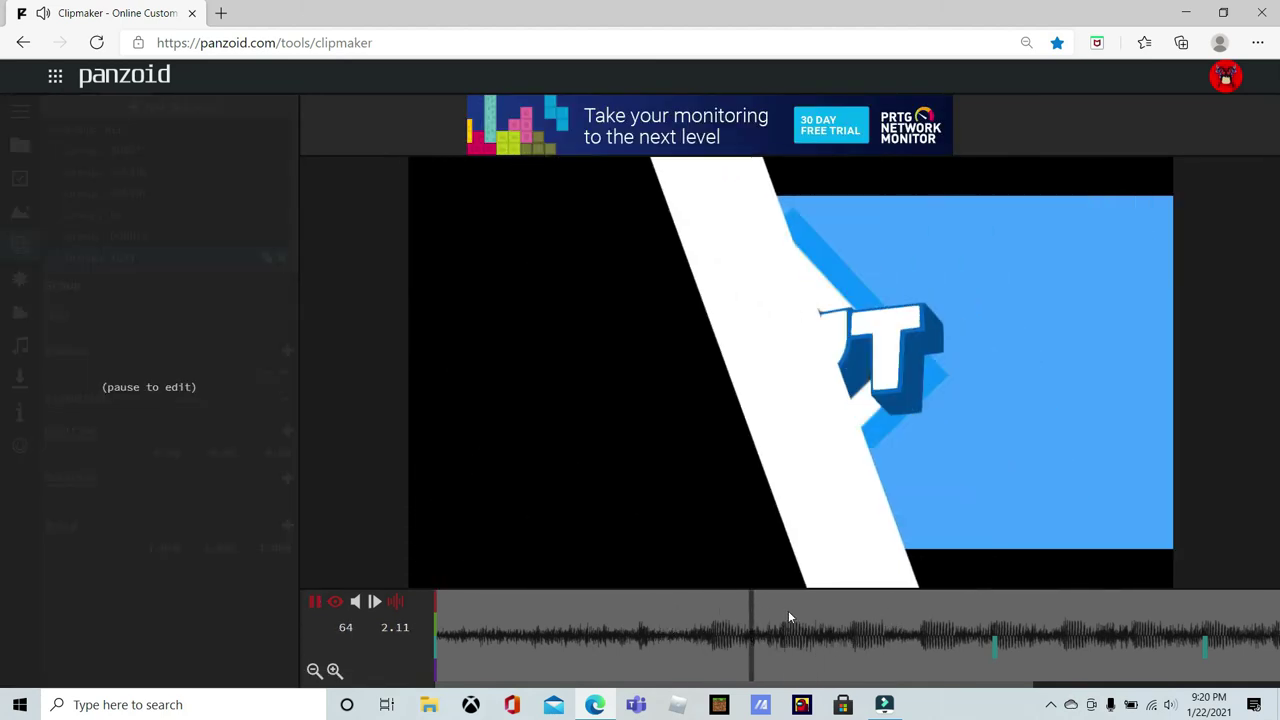
{"action": "left_click", "coordinate": [776, 633]}
{"action": "left_click", "coordinate": [786, 636]}
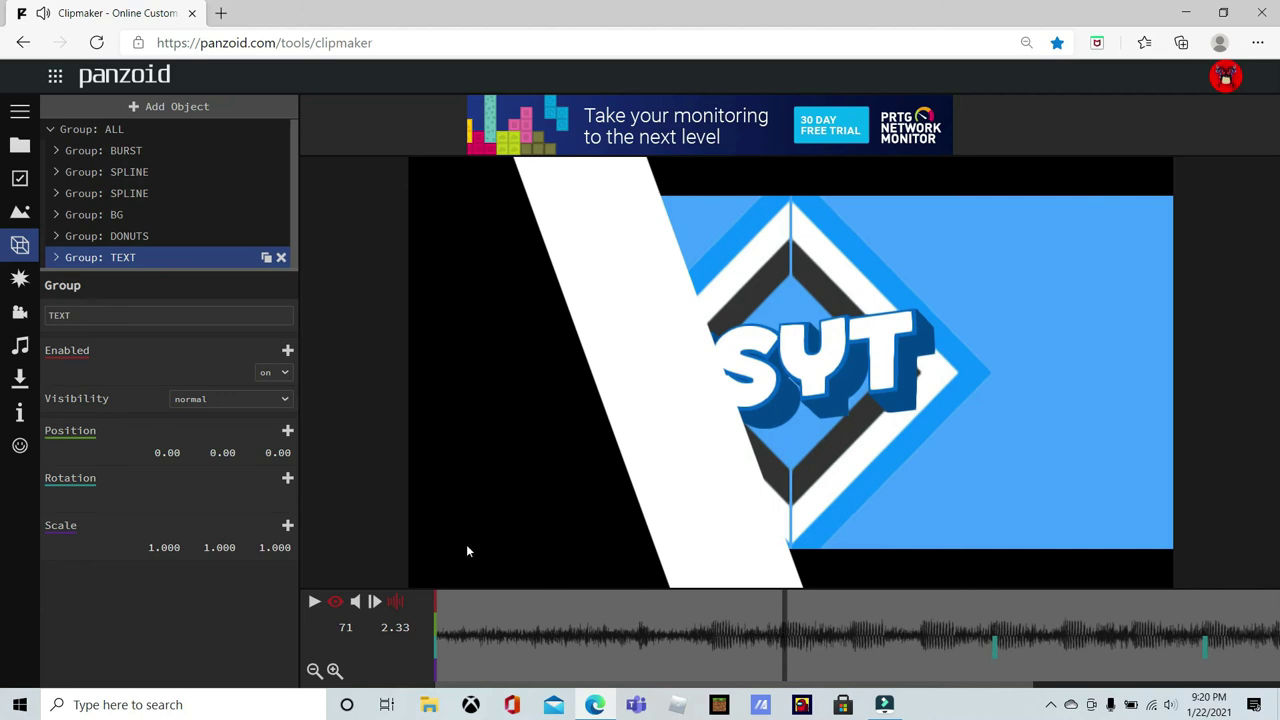
Play the section after frame 71 to find the next beat for the text's scale animation.
{"action": "left_click", "coordinate": [834, 594]}
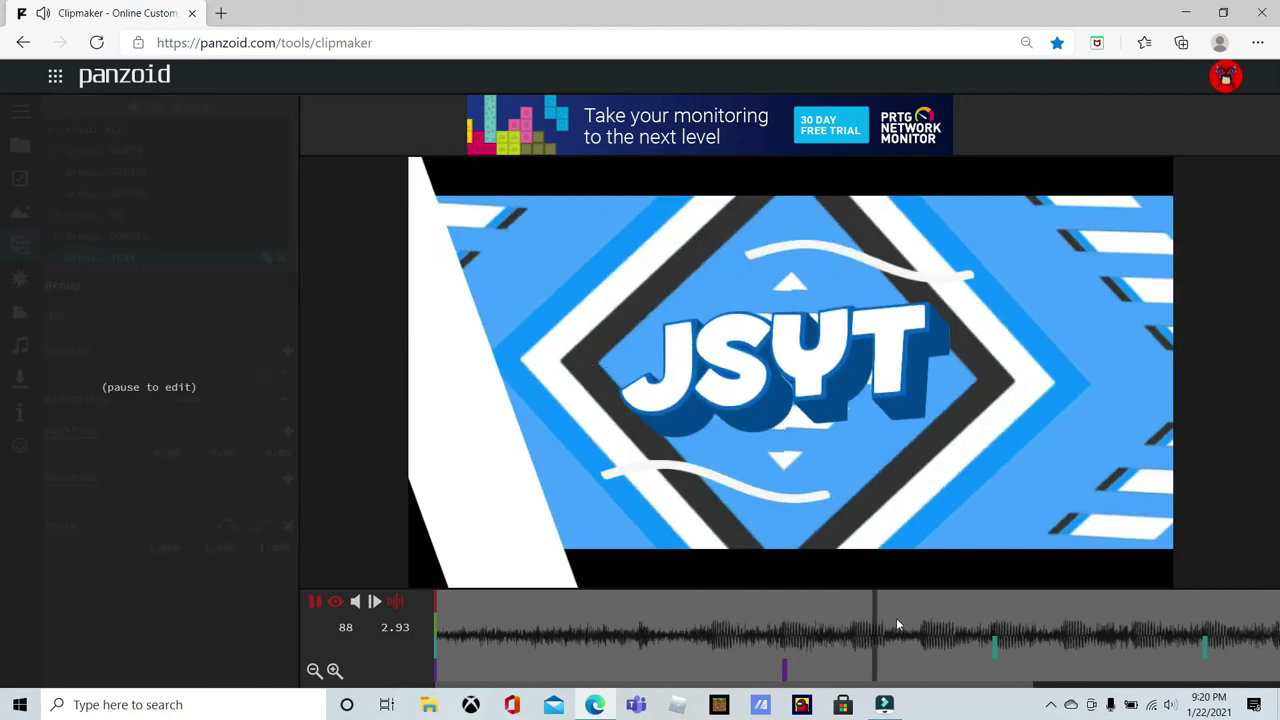
{"action": "left_click", "coordinate": [910, 628]}
{"action": "left_click", "coordinate": [720, 666]}
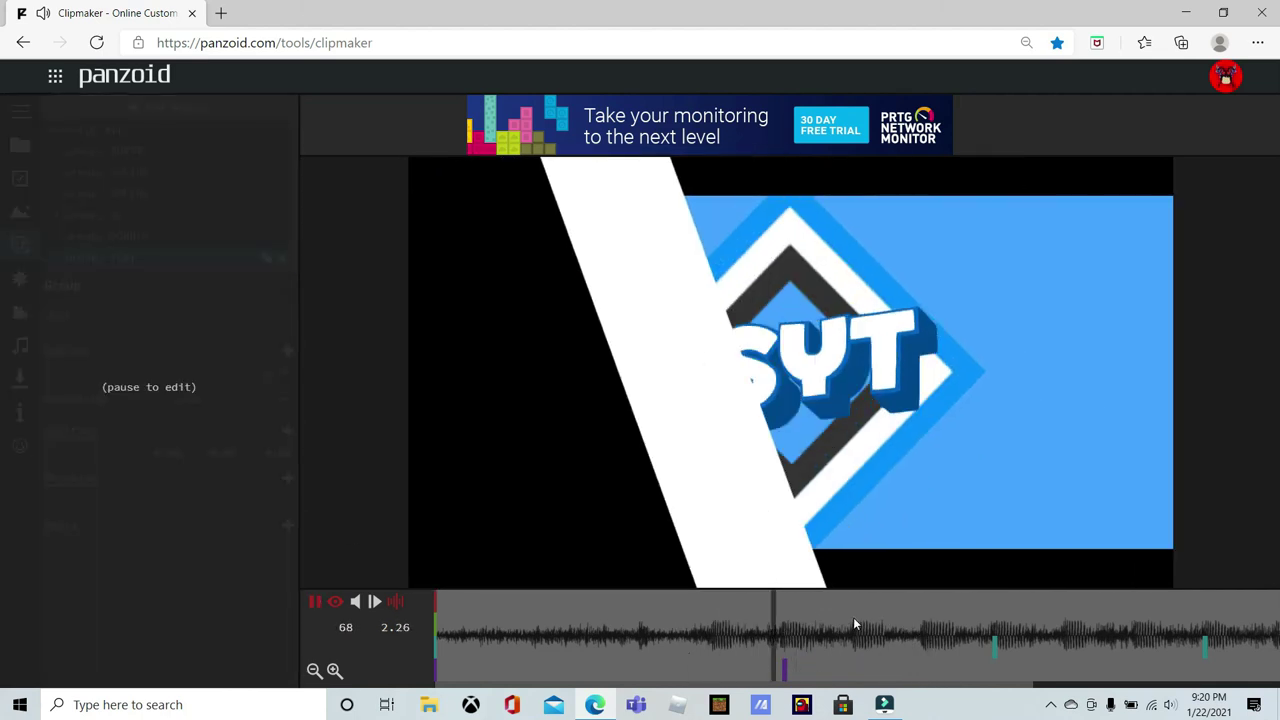
{"action": "left_click", "coordinate": [858, 676]}
{"action": "left_click", "coordinate": [776, 668]}
{"action": "left_click", "coordinate": [784, 666]}
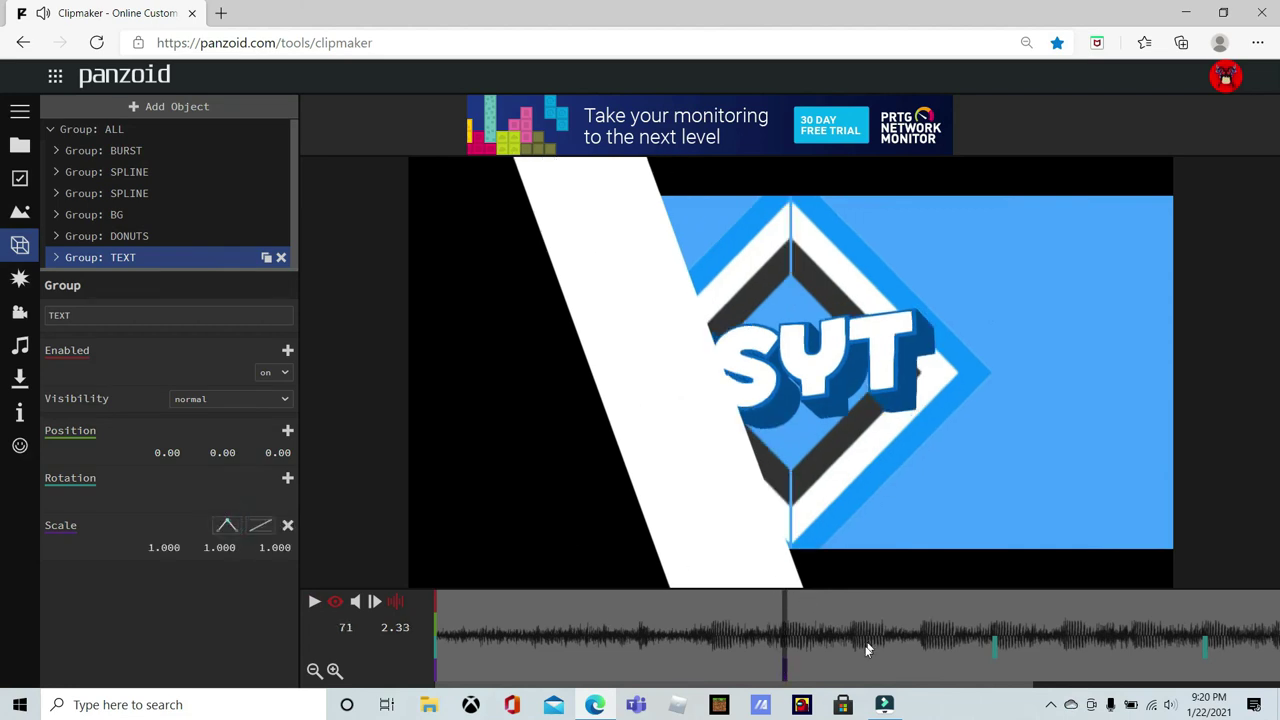
Keyframe the TEXT group's scale at frame 85 with an ease-in curve and a Y scale of 0.001.
{"action": "left_click", "coordinate": [856, 676]}
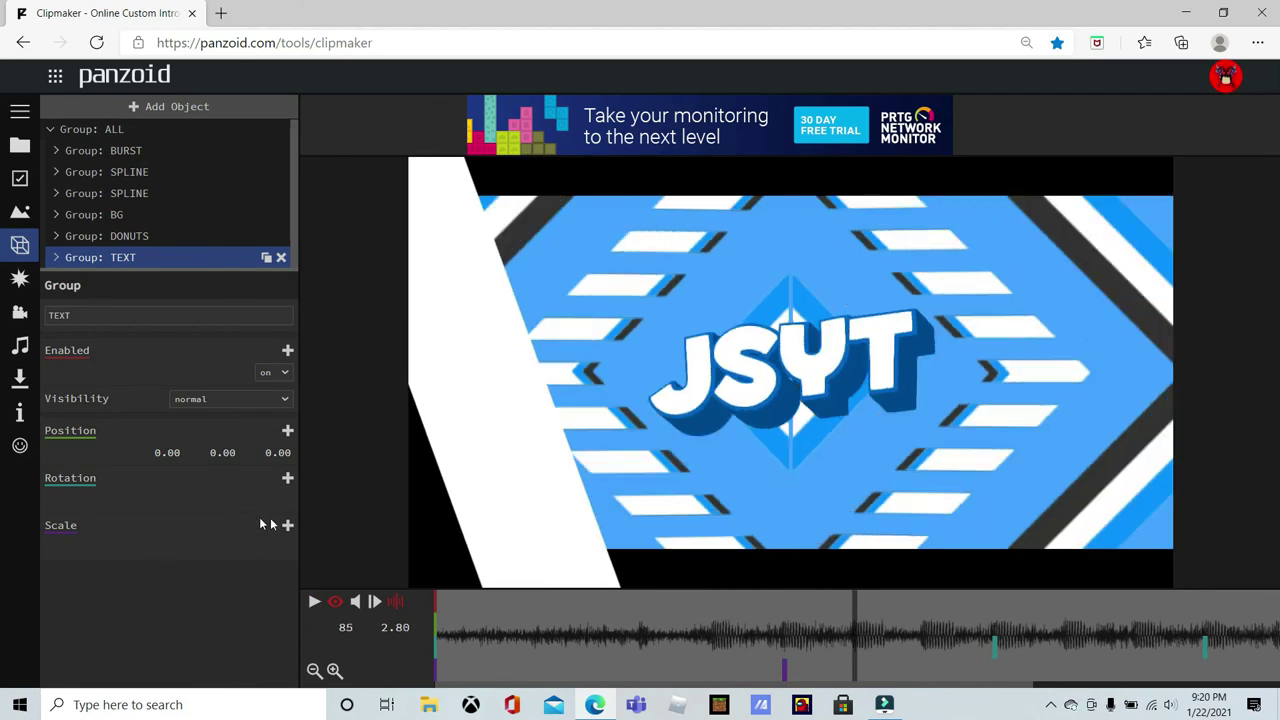
{"action": "left_click", "coordinate": [287, 527]}
{"action": "left_click", "coordinate": [259, 526]}
{"action": "scroll", "coordinate": [349, 471], "scroll_direction": "down", "scroll_amount": 5}
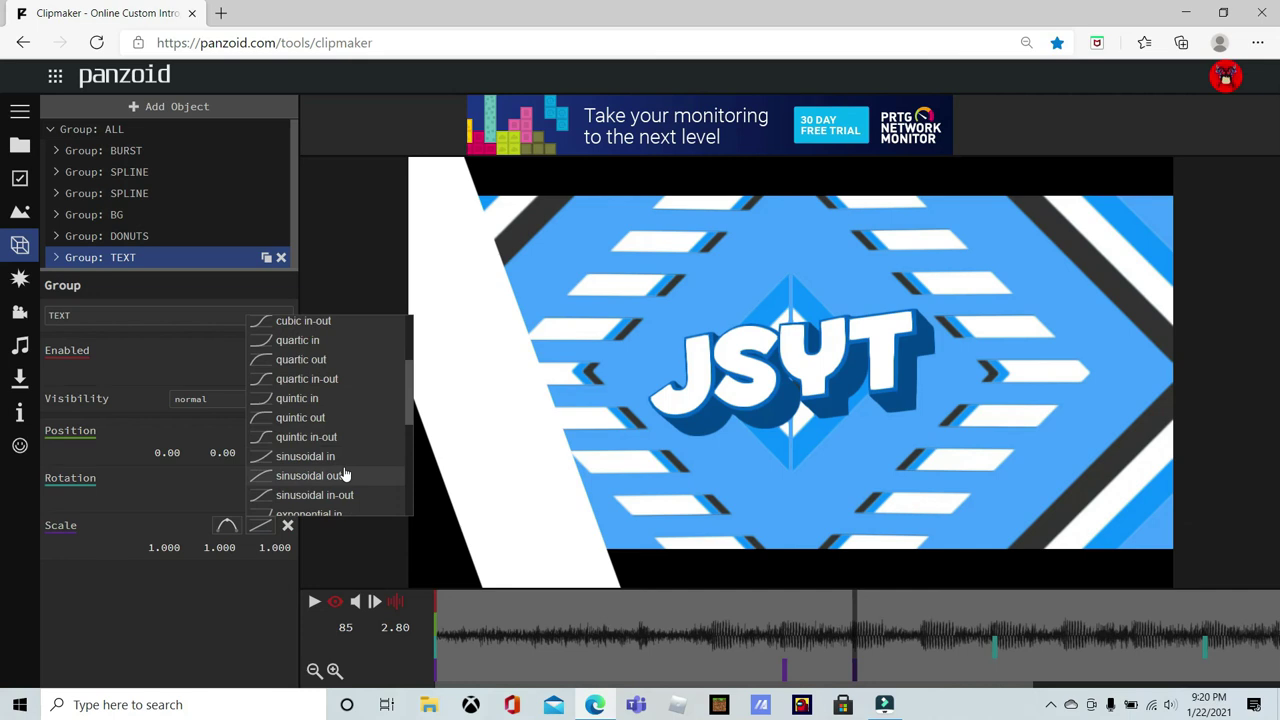
{"action": "scroll", "coordinate": [320, 366], "scroll_direction": "up", "scroll_amount": 1}
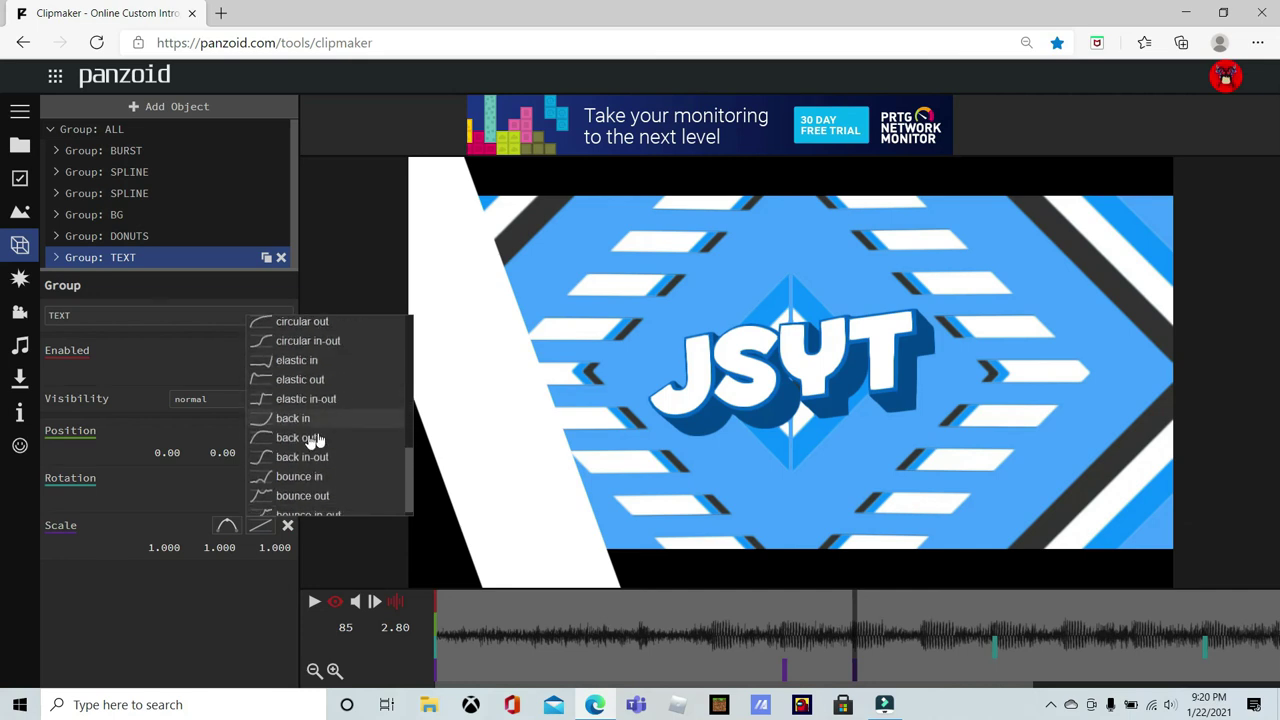
{"action": "scroll", "coordinate": [295, 355], "scroll_direction": "up", "scroll_amount": 1}
{"action": "left_click", "coordinate": [289, 366]}
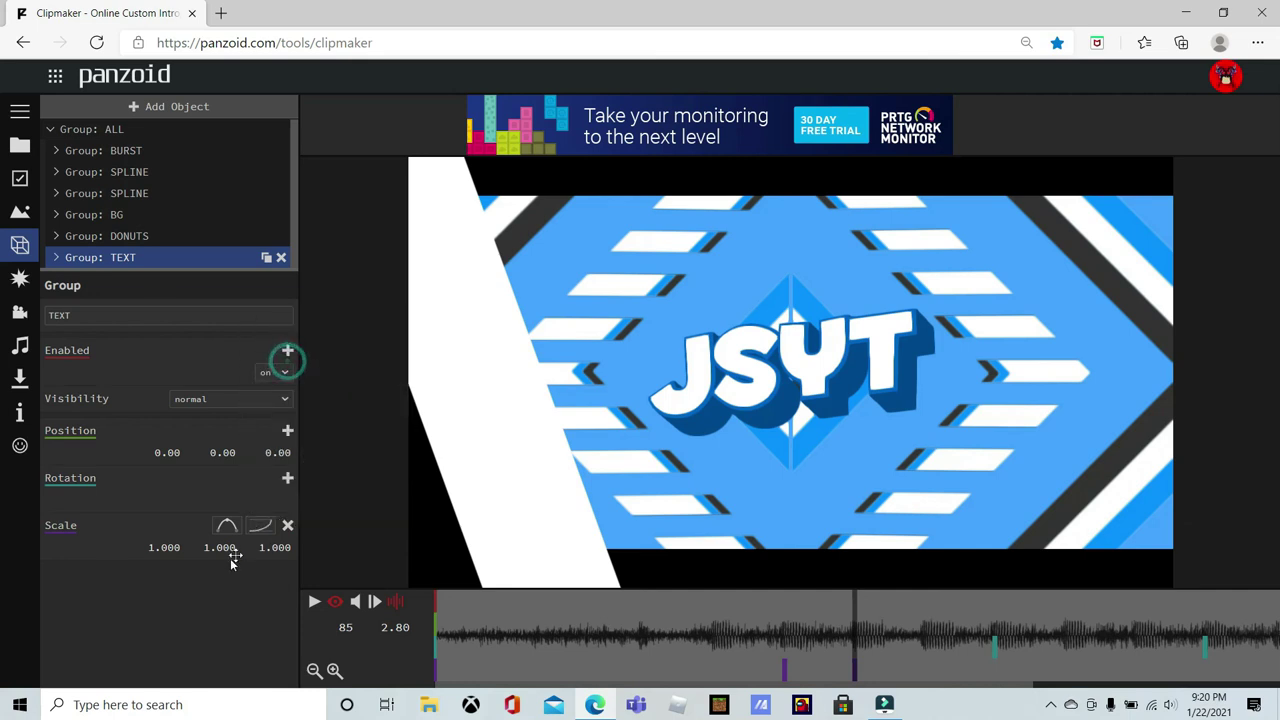
{"action": "type", "text": "0.001"}
{"action": "key", "text": "Return"}
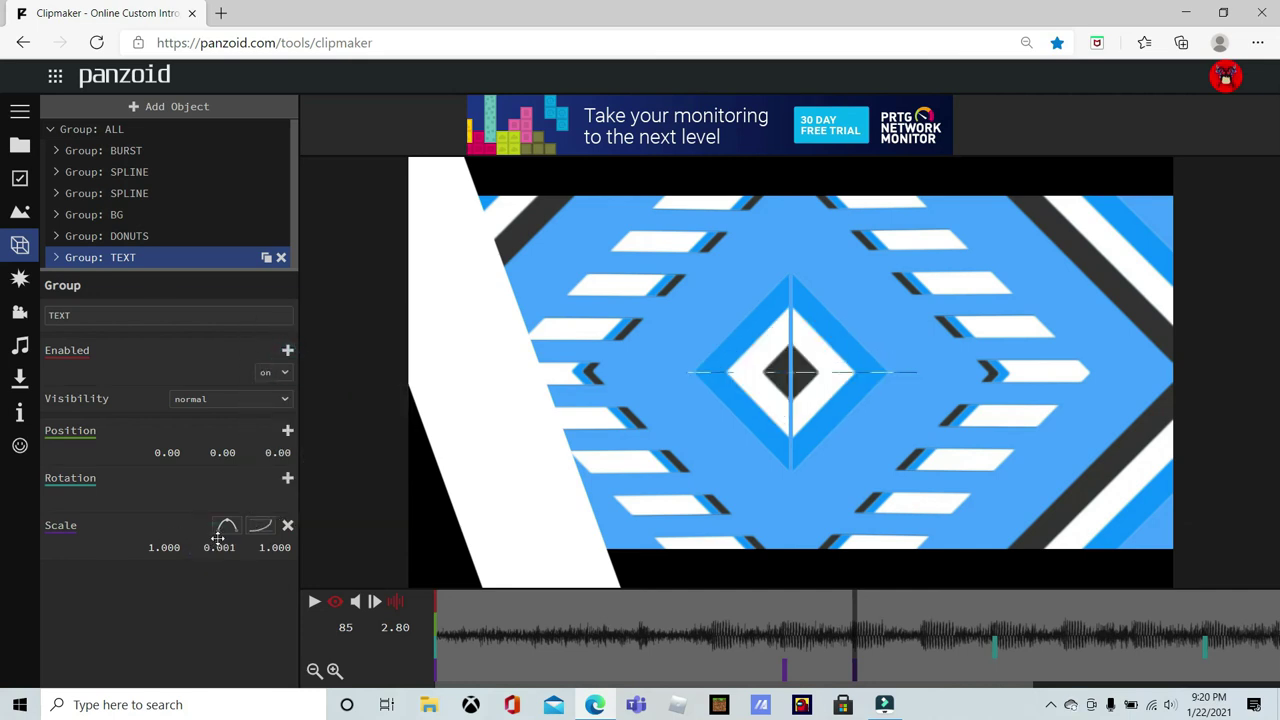
Play back the text's vertical squash from just before the frame 71 keyframe.
{"action": "left_click", "coordinate": [757, 631]}
{"action": "key", "text": "space"}
{"action": "left_click", "coordinate": [768, 634]}
{"action": "key", "text": "space"}
{"action": "left_click", "coordinate": [771, 632]}
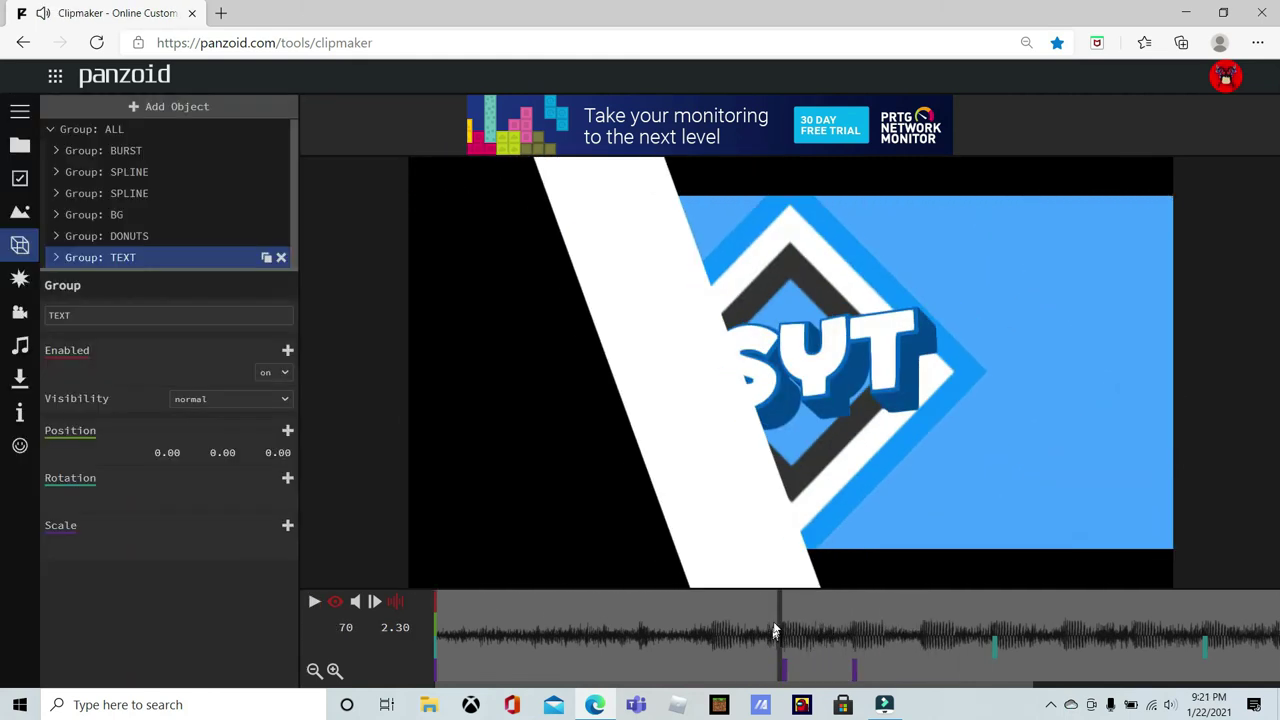
{"action": "key", "text": "space"}
Keyframe the TEXT group's scale at frame 113 with an ease-out curve and a Y scale of 1, and play it back.
{"action": "left_click", "coordinate": [926, 672]}
{"action": "key", "text": "Left"}
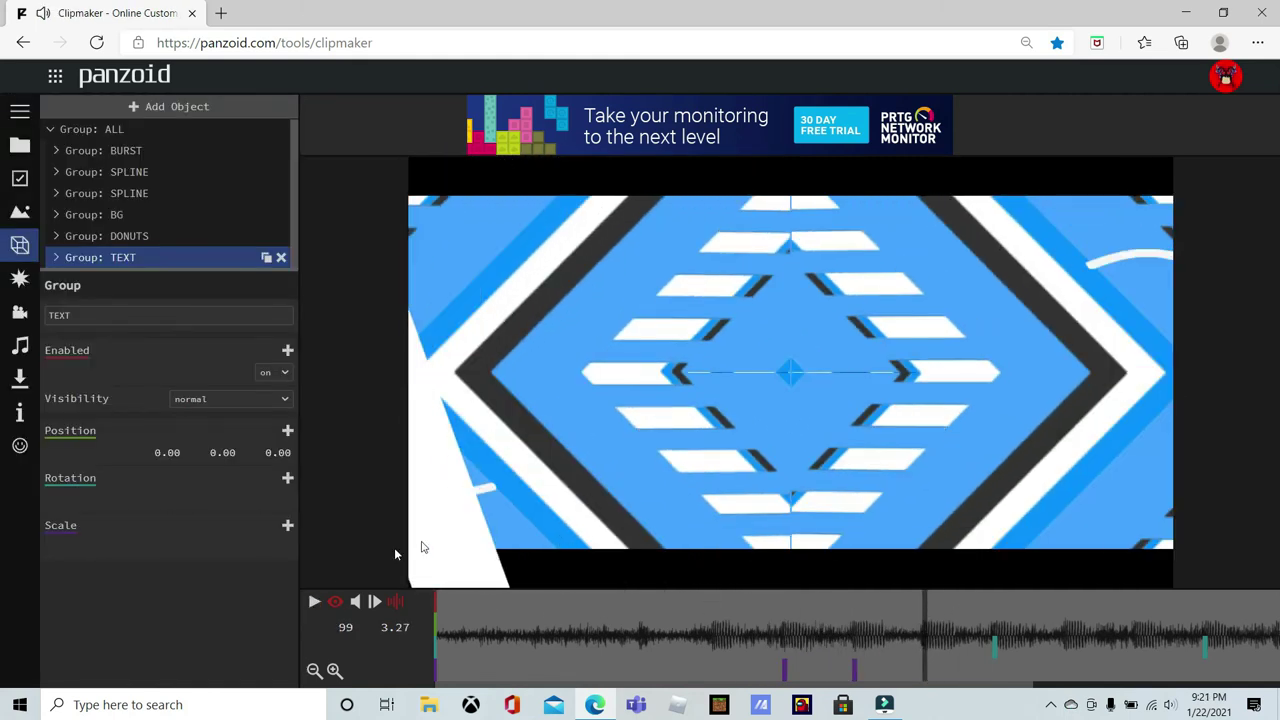
{"action": "left_click", "coordinate": [995, 630]}
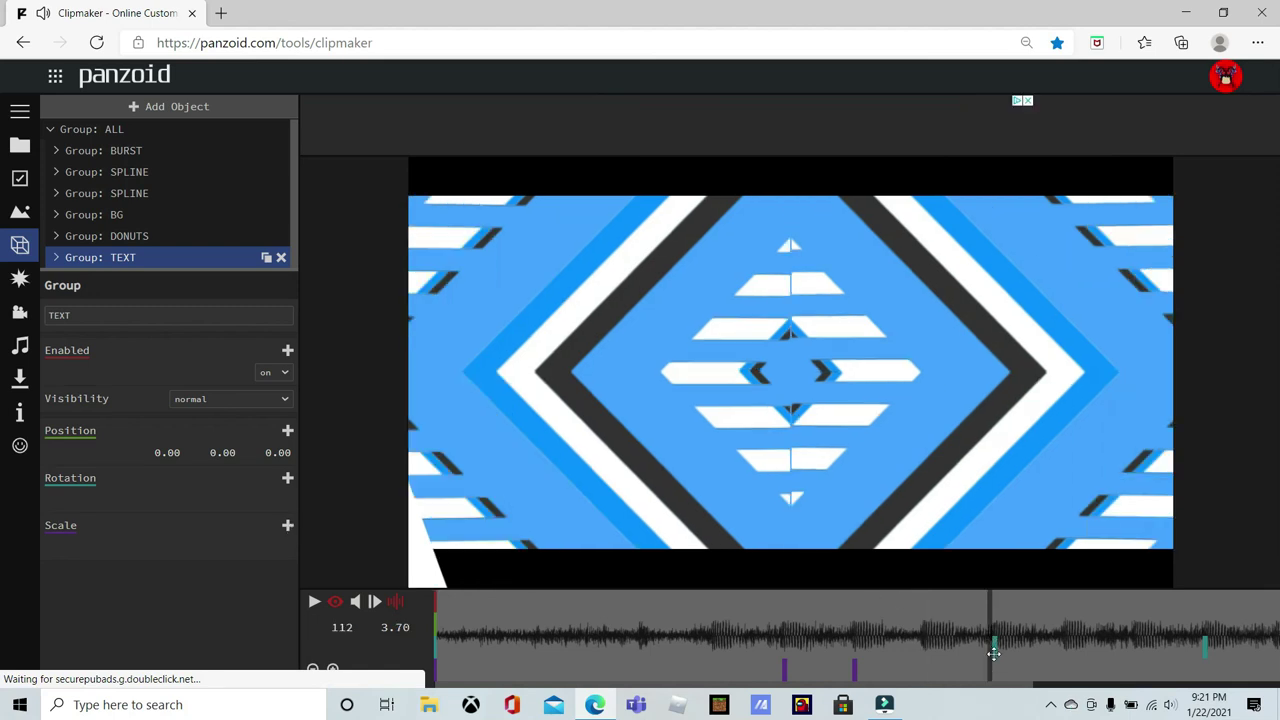
{"action": "left_click", "coordinate": [287, 478]}
{"action": "left_click", "coordinate": [286, 527]}
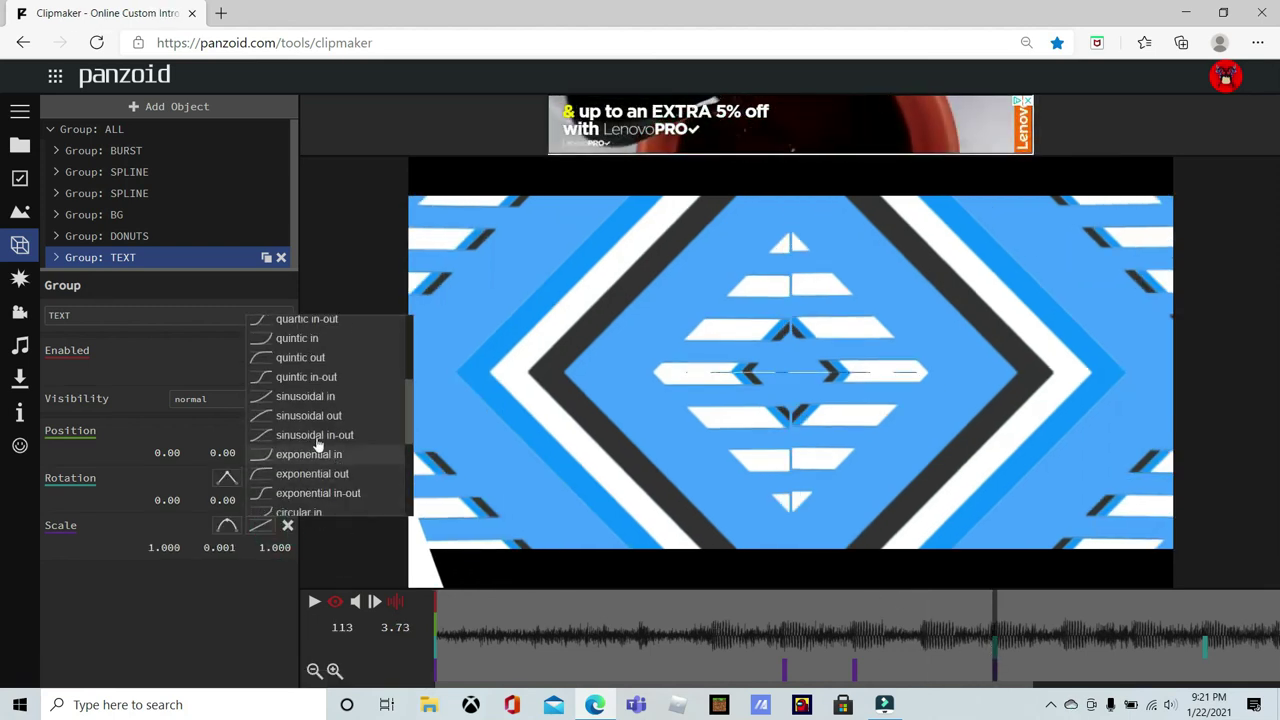
{"action": "scroll", "coordinate": [336, 460], "scroll_direction": "down", "scroll_amount": 2}
{"action": "left_click", "coordinate": [302, 402]}
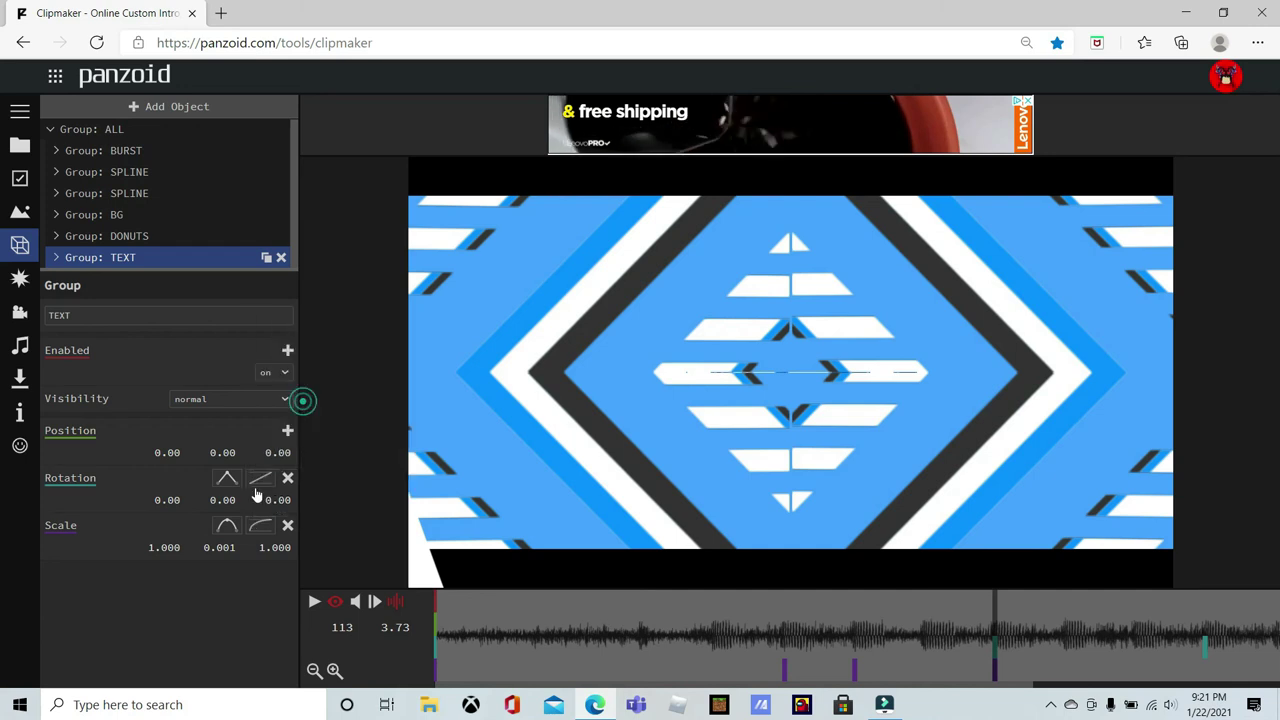
{"action": "left_click", "coordinate": [222, 542]}
{"action": "left_click", "coordinate": [162, 549]}
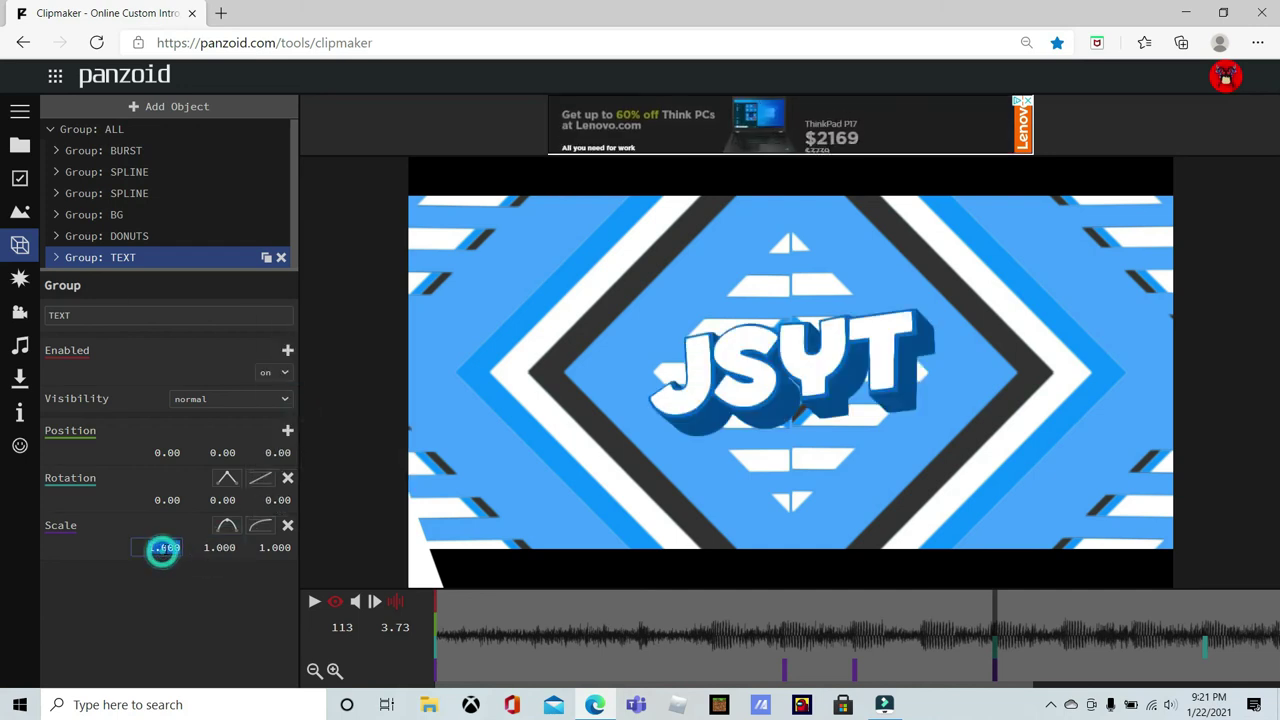
{"action": "left_click", "coordinate": [765, 645]}
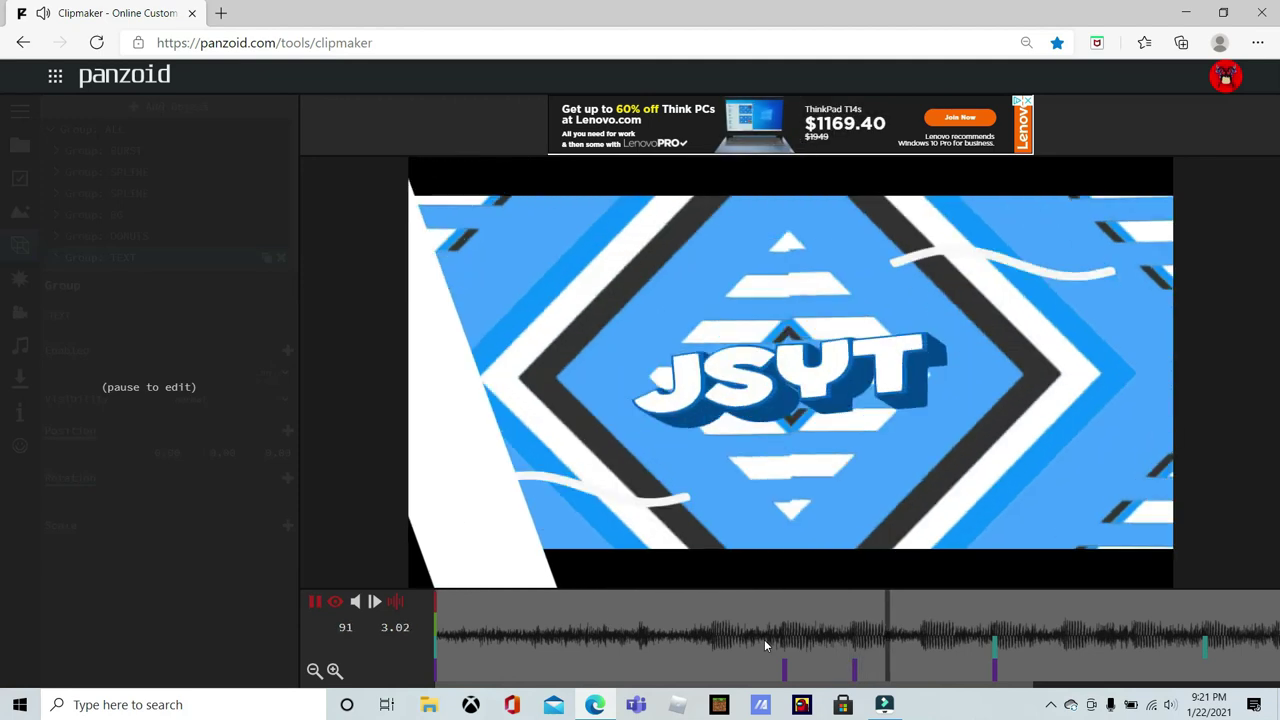
{"action": "key", "text": "space"}
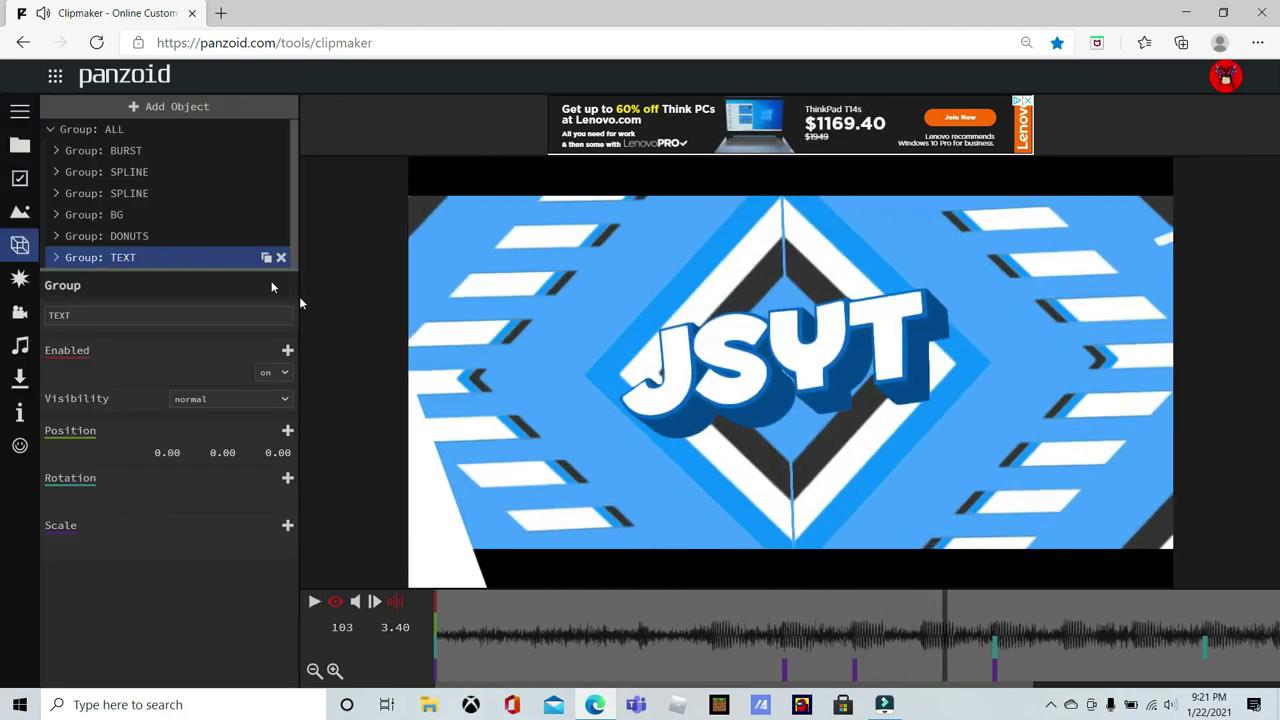
Expand the TEXT group and add a scale keyframe to its S-TEXT subgroup at frame 85.
{"action": "left_click", "coordinate": [57, 257]}
{"action": "left_click", "coordinate": [120, 257]}
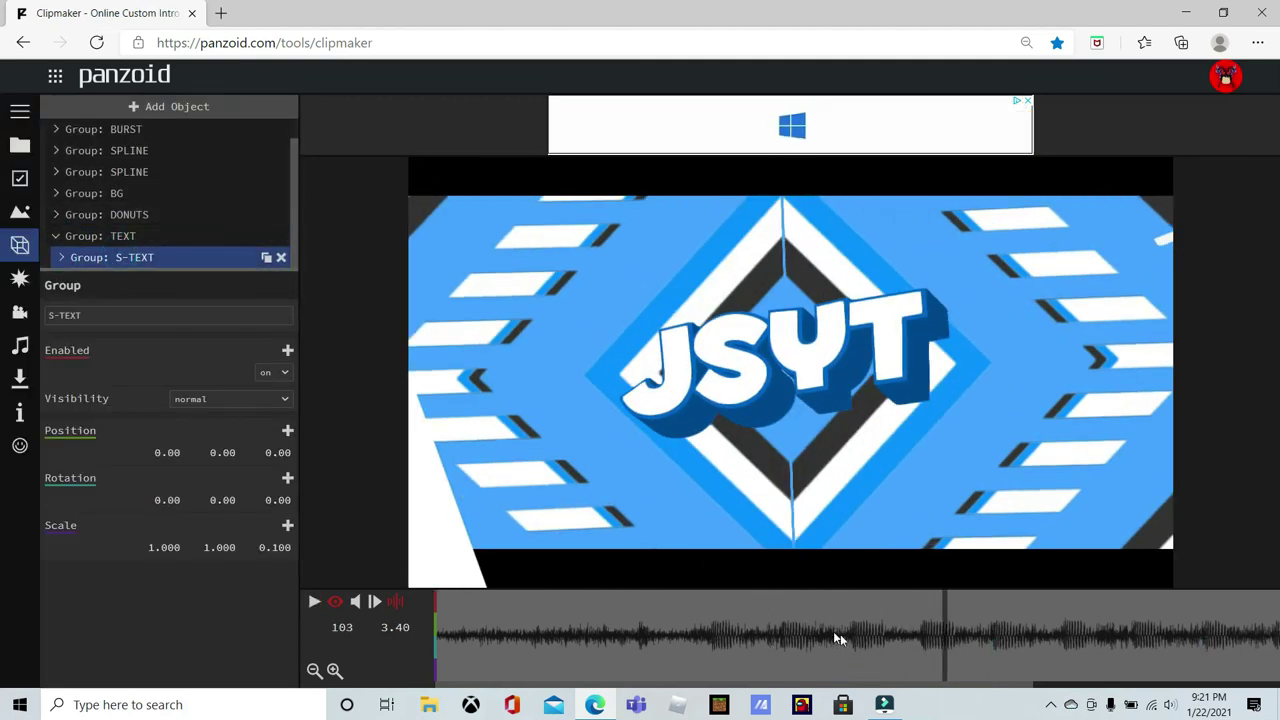
{"action": "left_click", "coordinate": [729, 634]}
{"action": "left_click", "coordinate": [209, 237]}
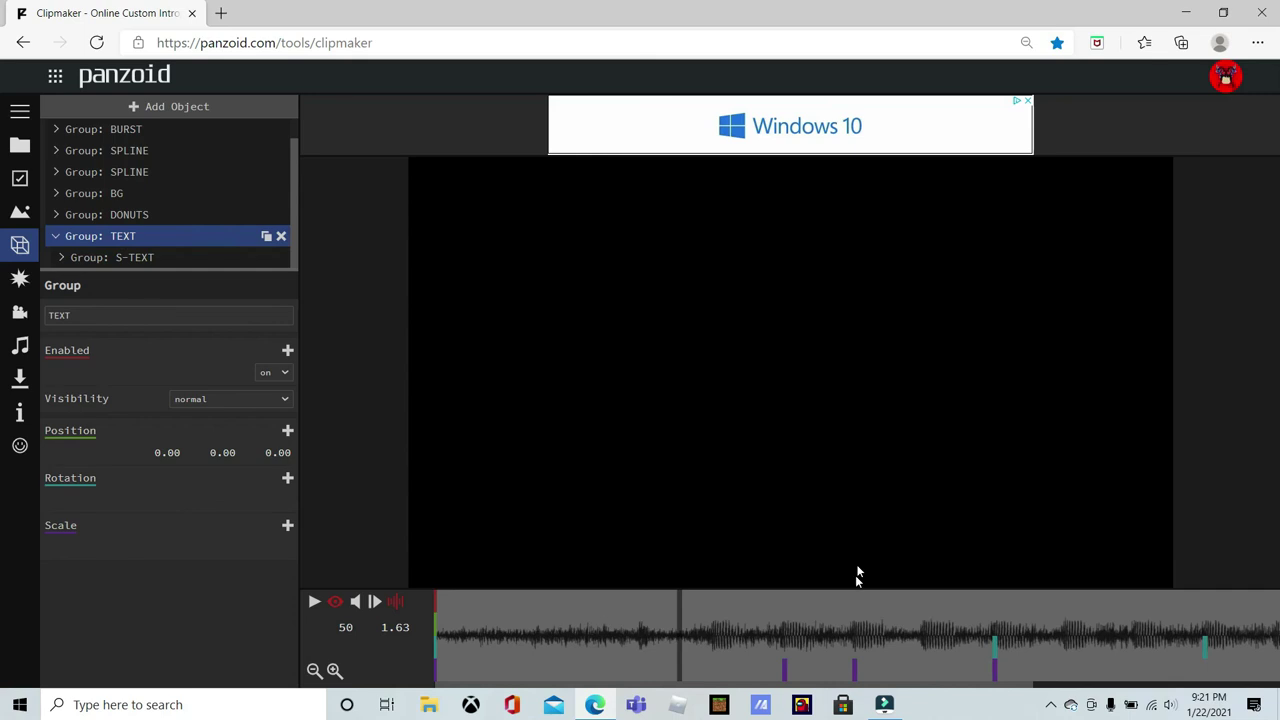
{"action": "left_click", "coordinate": [860, 678]}
{"action": "left_click", "coordinate": [855, 678]}
{"action": "left_click", "coordinate": [108, 256]}
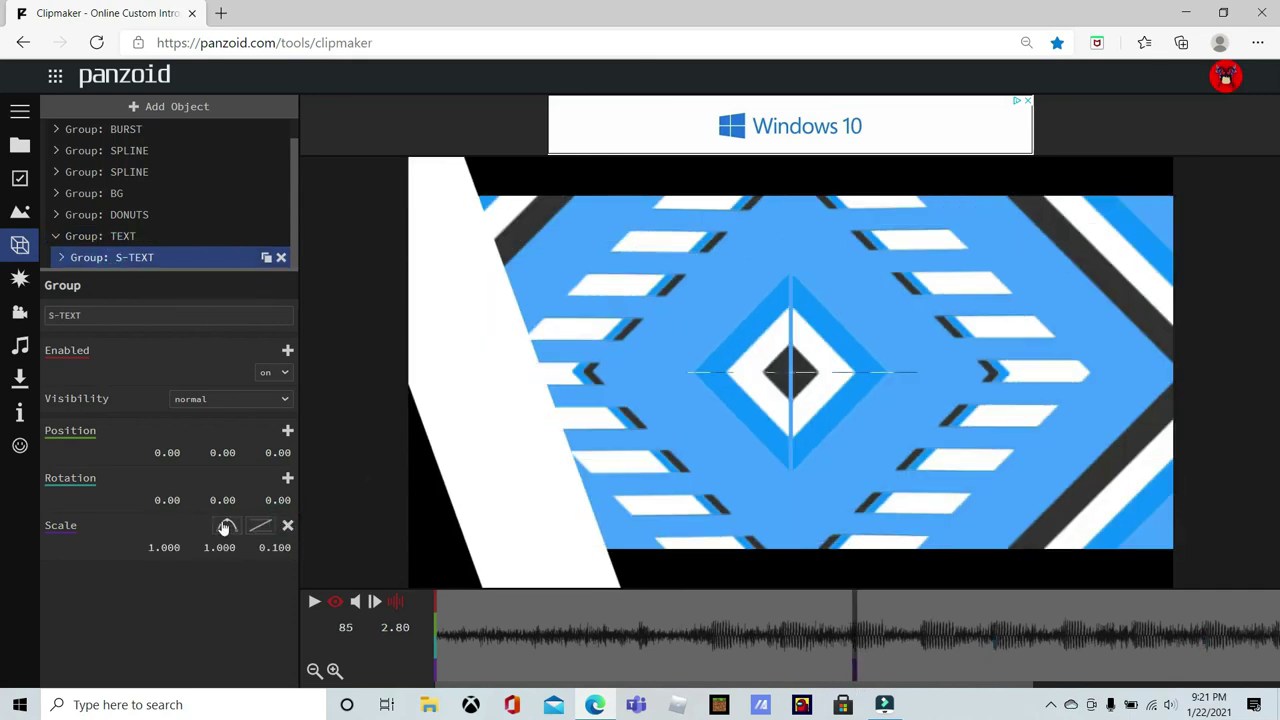
Keyframe the S-TEXT group's scale at frame 99 with a circular in curve and an X scale of 0.001.
{"action": "left_click", "coordinate": [140, 236]}
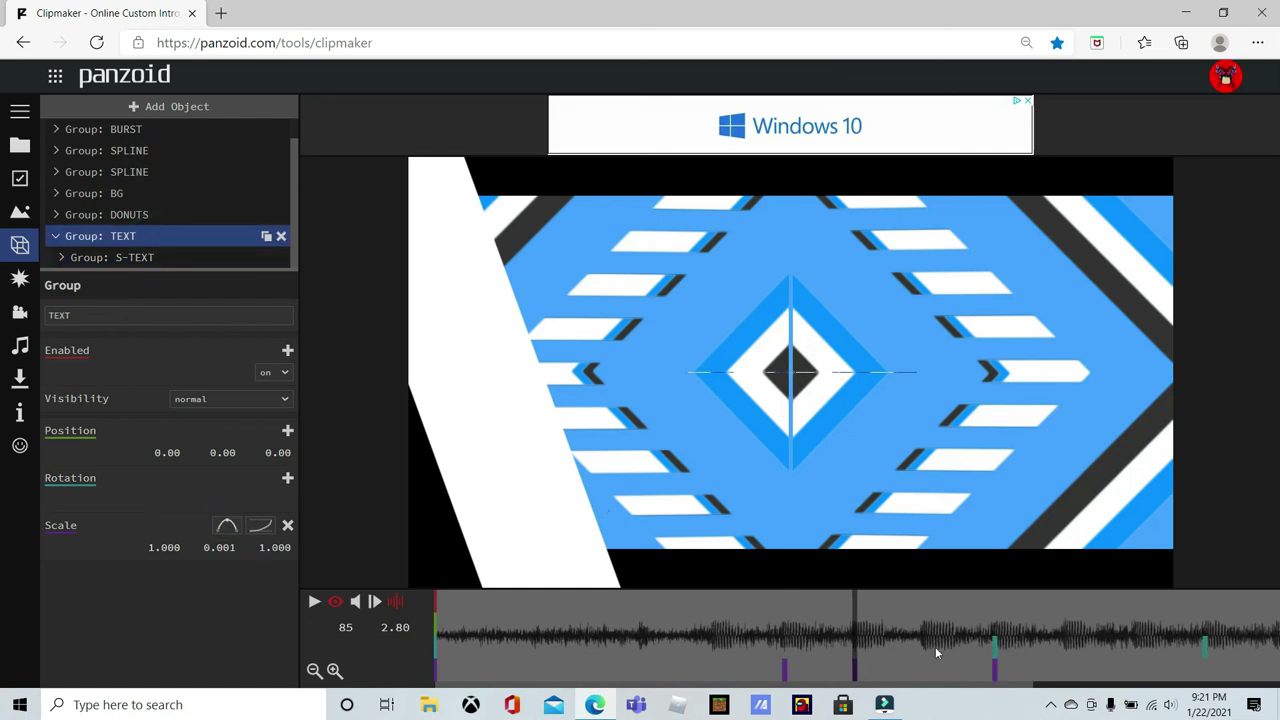
{"action": "left_click", "coordinate": [926, 650]}
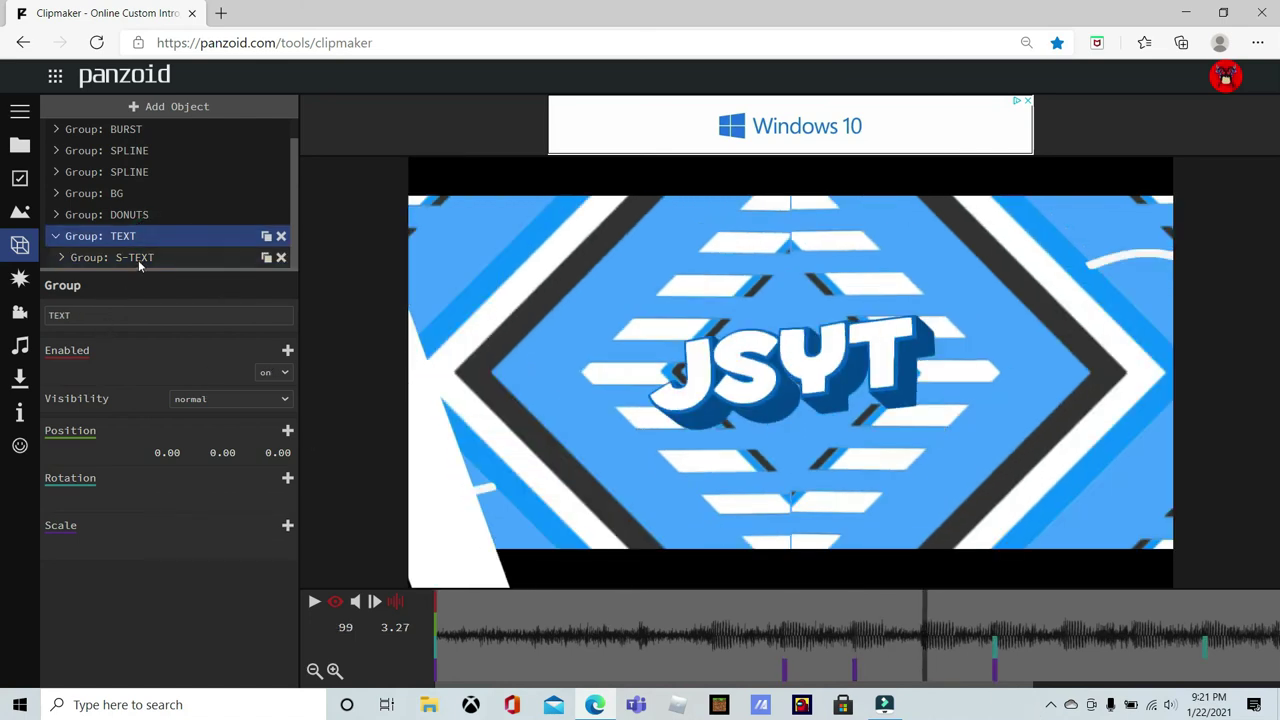
{"action": "left_click", "coordinate": [135, 258]}
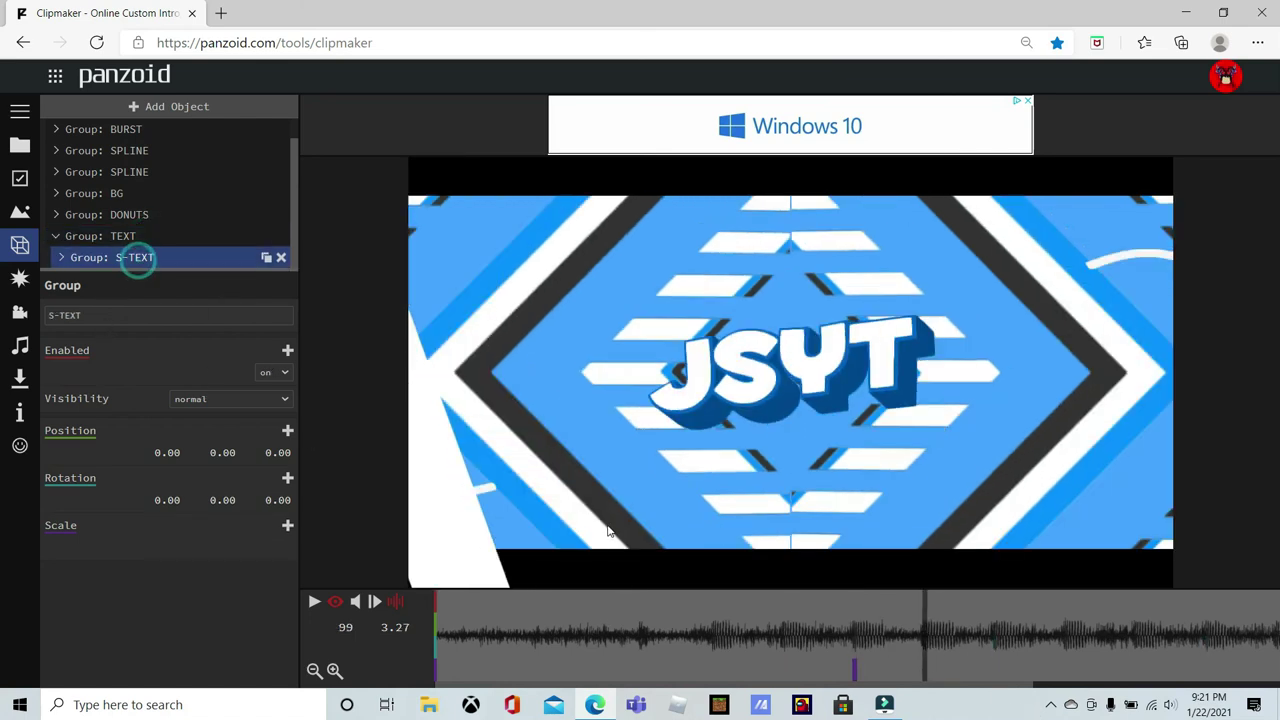
{"action": "left_click", "coordinate": [289, 526]}
{"action": "left_click", "coordinate": [260, 525]}
{"action": "scroll", "coordinate": [380, 445], "scroll_direction": "down", "scroll_amount": 5}
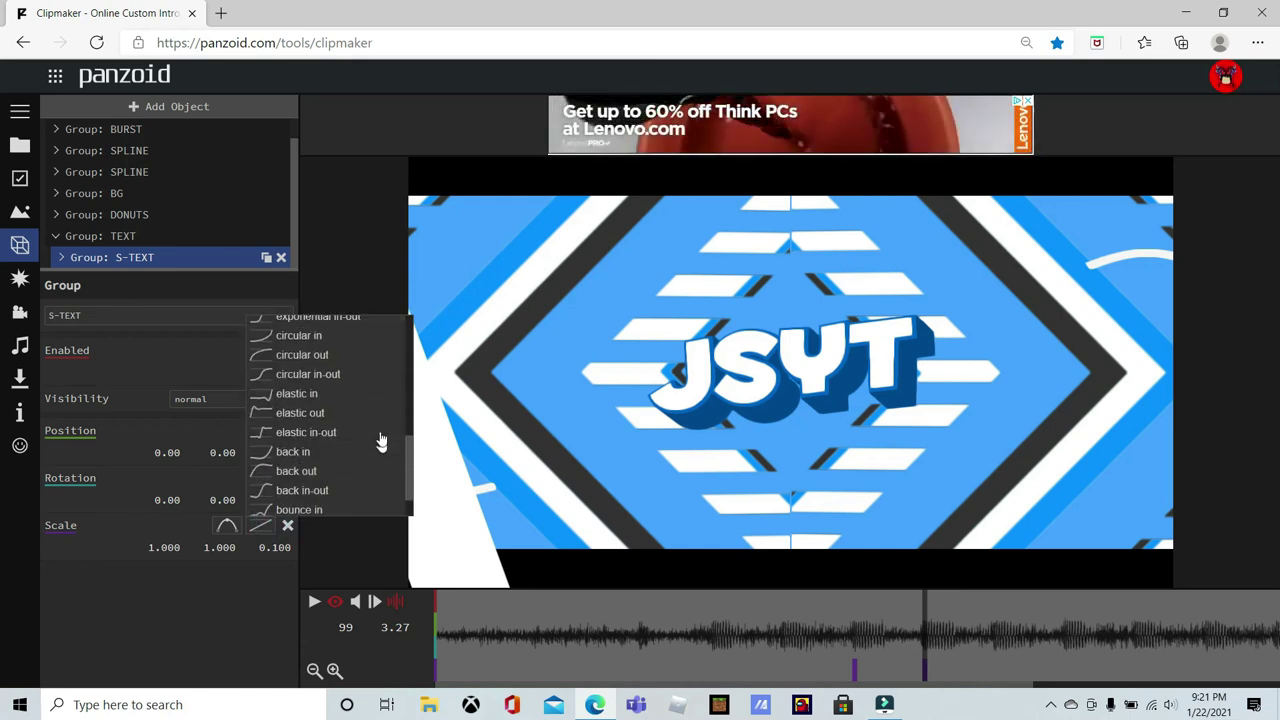
{"action": "scroll", "coordinate": [345, 400], "scroll_direction": "up", "scroll_amount": 3}
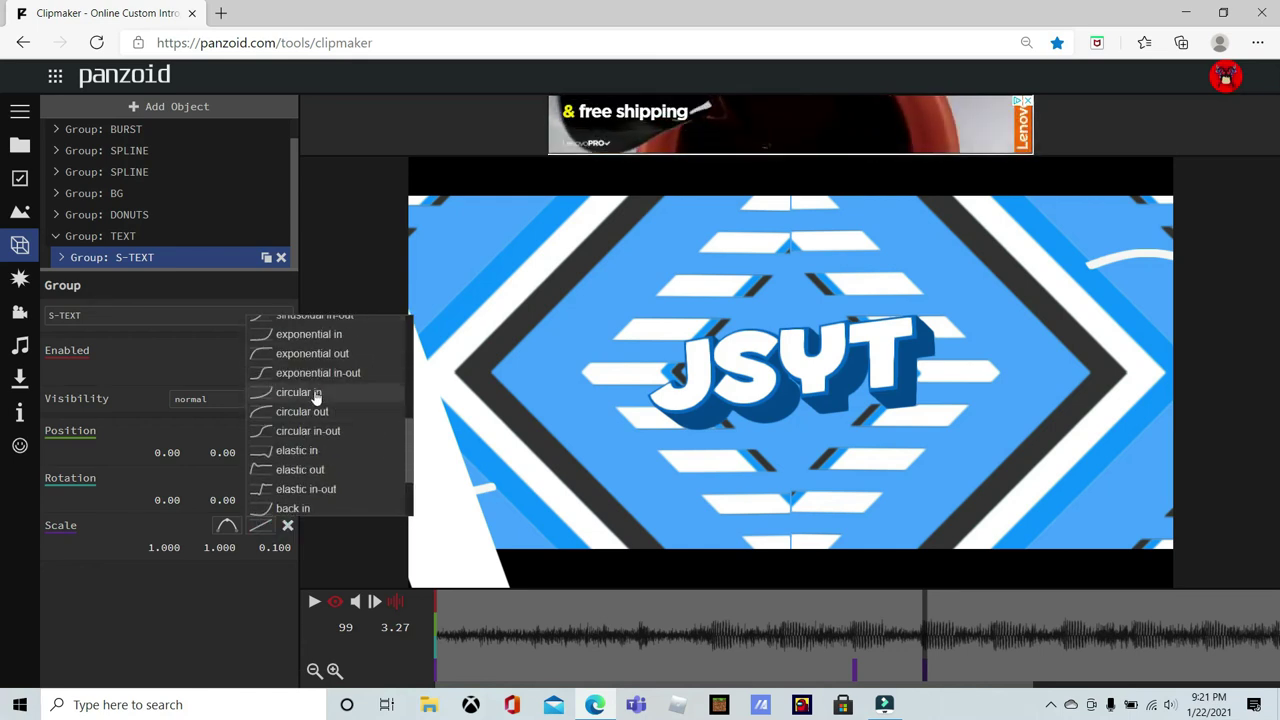
{"action": "left_click", "coordinate": [313, 393]}
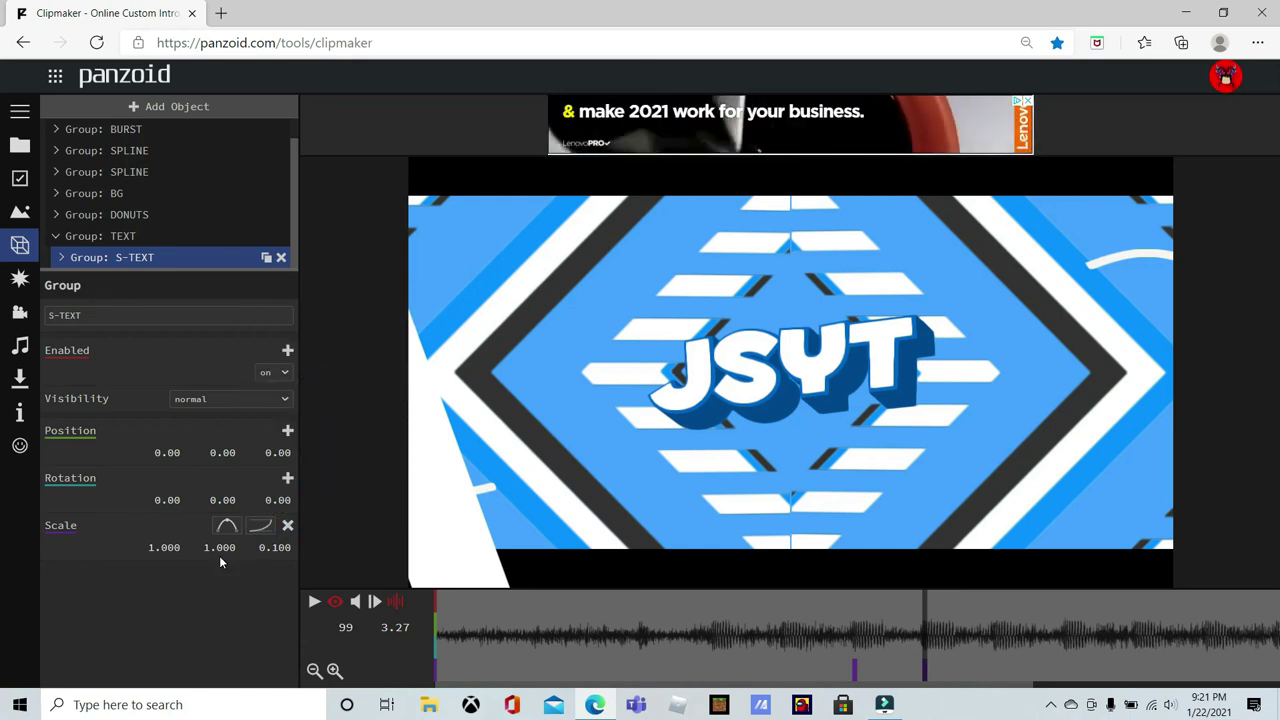
{"action": "left_click", "coordinate": [166, 547]}
{"action": "type", "text": "0"}
{"action": "key", "text": "Return"}
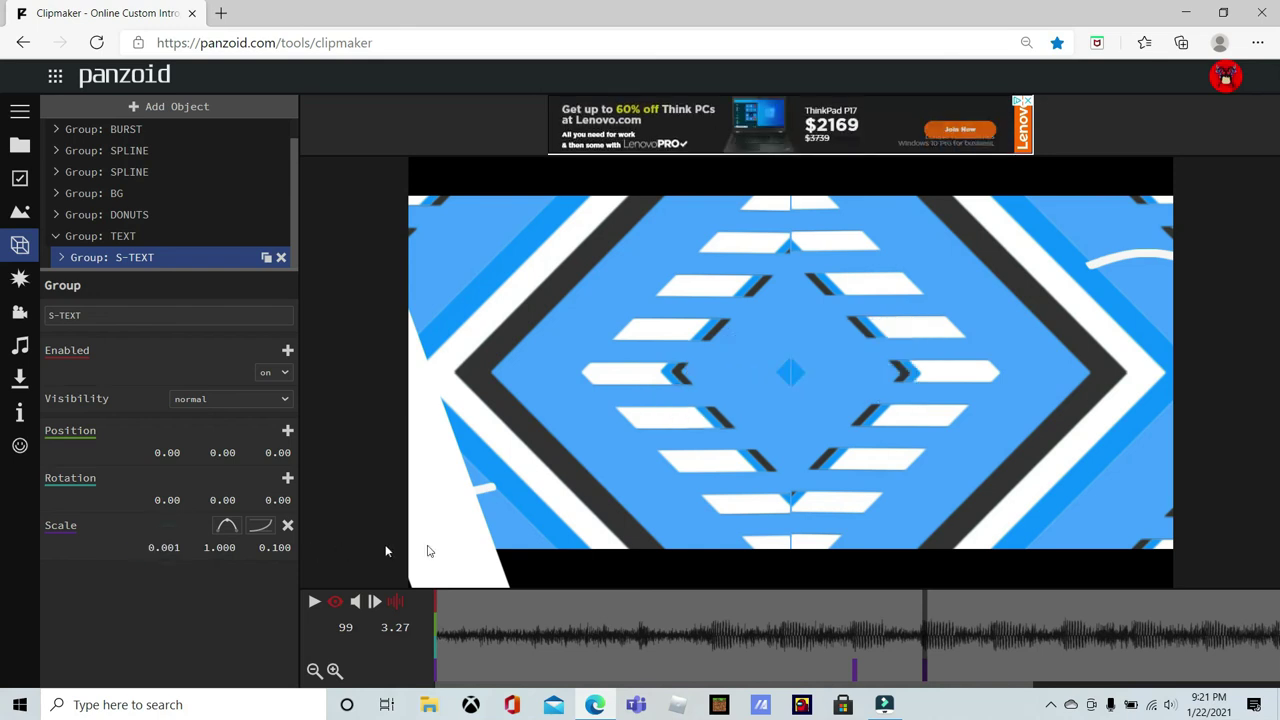
Play back the text's horizontal squash and scrub through the timeline to frame 113.
{"action": "left_click", "coordinate": [740, 629]}
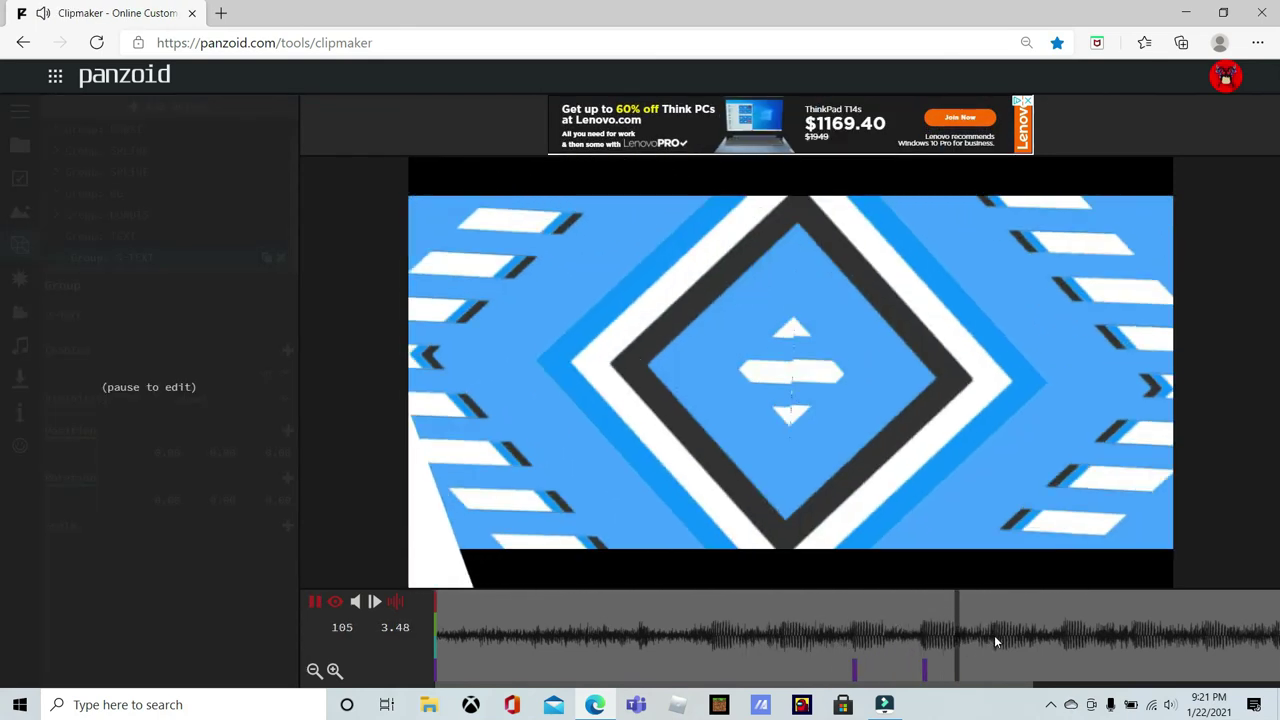
{"action": "left_click", "coordinate": [812, 648]}
{"action": "left_click_drag", "start_coordinate": [812, 648], "coordinate": [994, 663]}
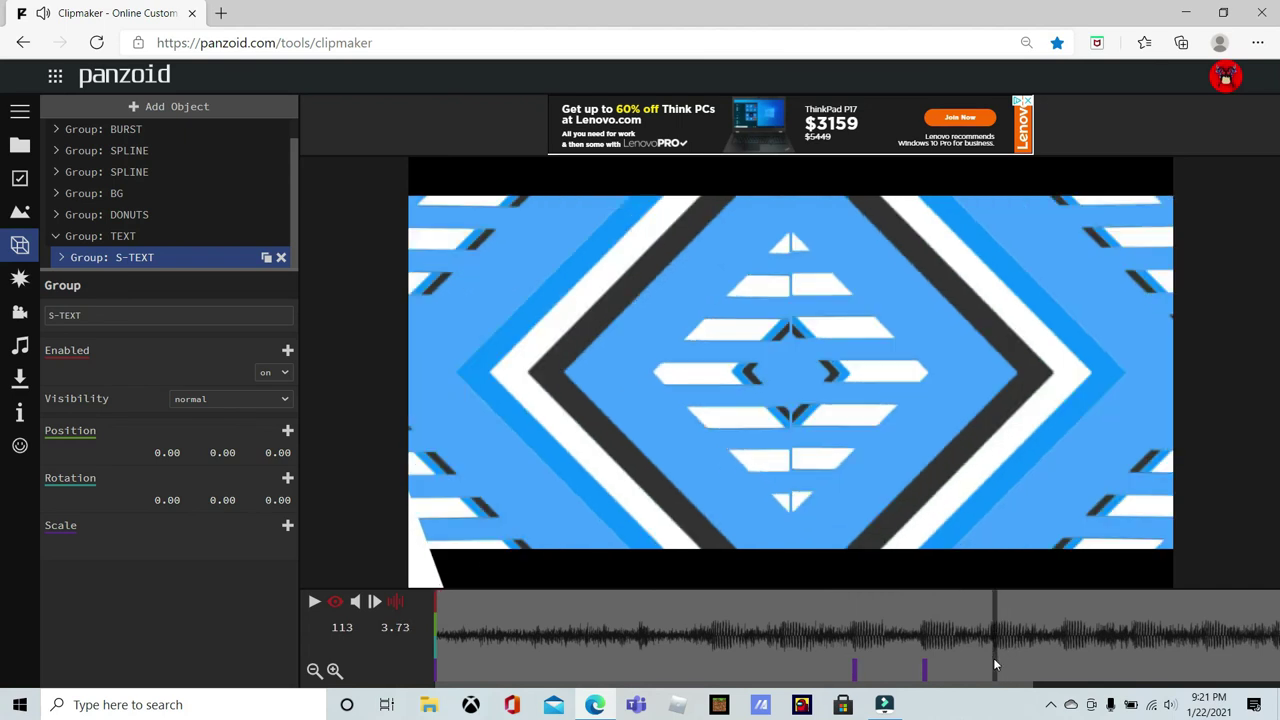
Keyframe the S-TEXT group's scale at frame 127 with an ease-out curve and an X scale of 1.
{"action": "left_click", "coordinate": [286, 525]}
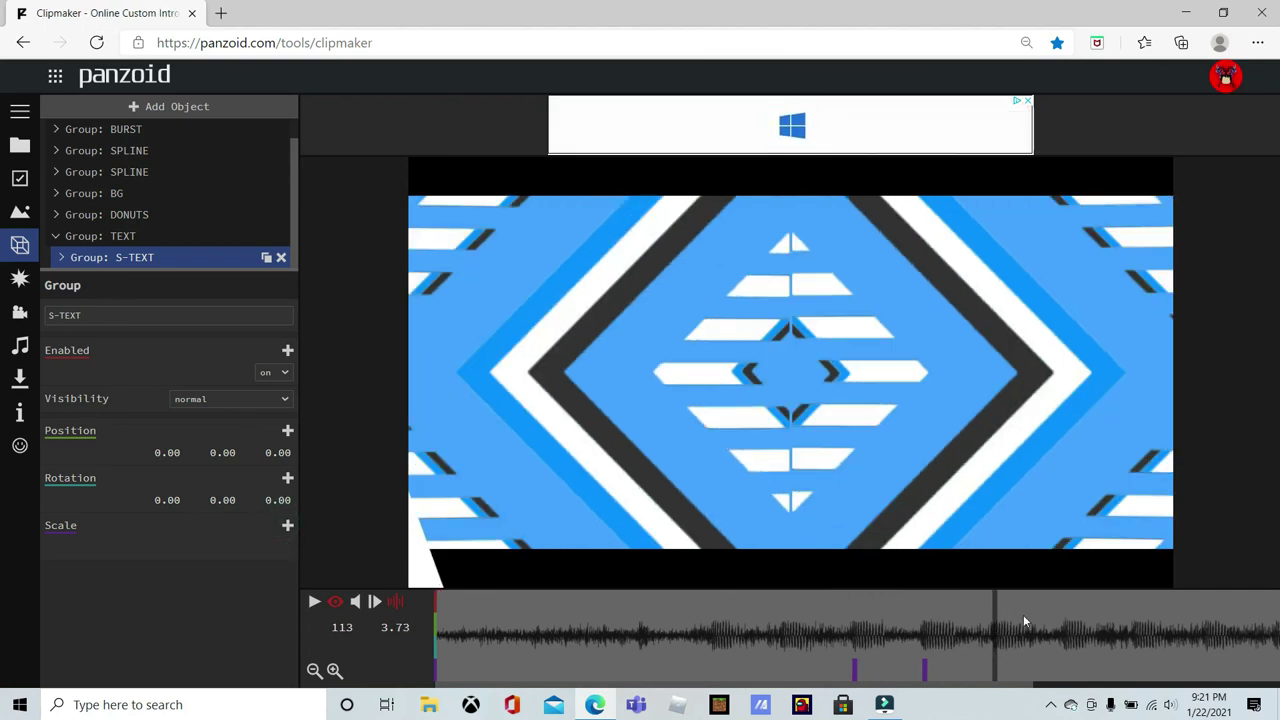
{"action": "left_click", "coordinate": [1071, 655]}
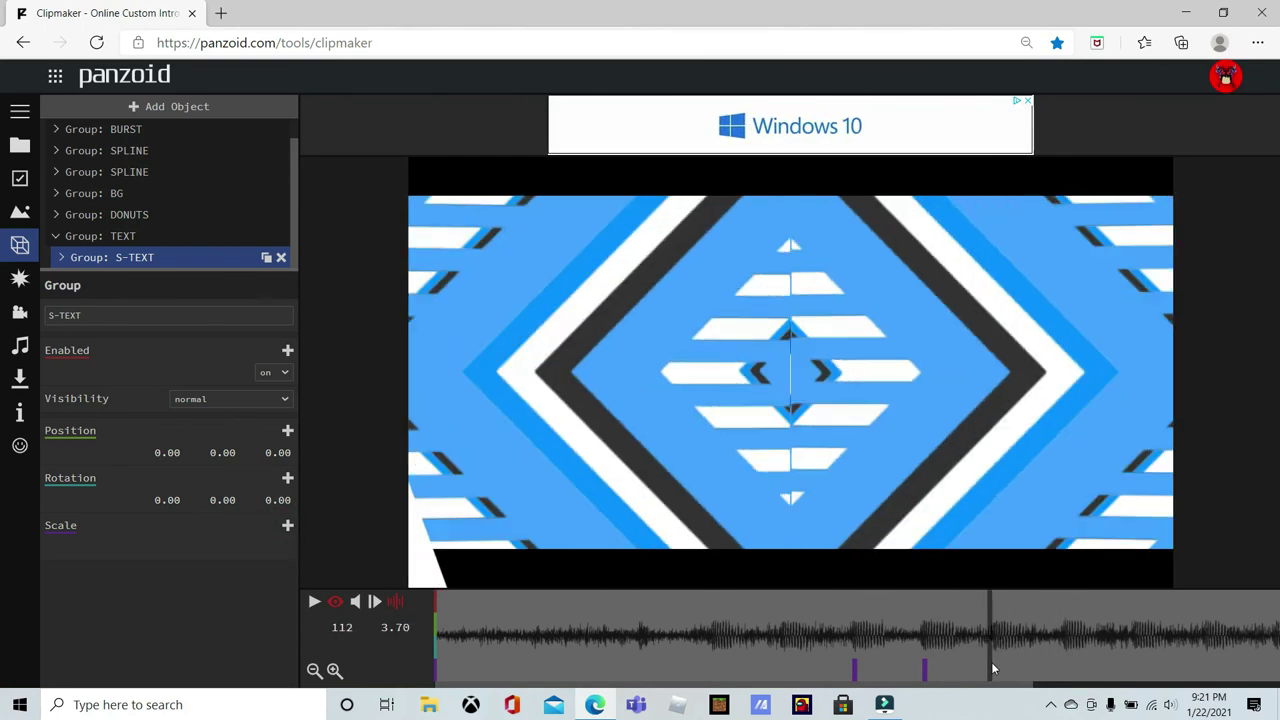
{"action": "left_click", "coordinate": [1063, 640]}
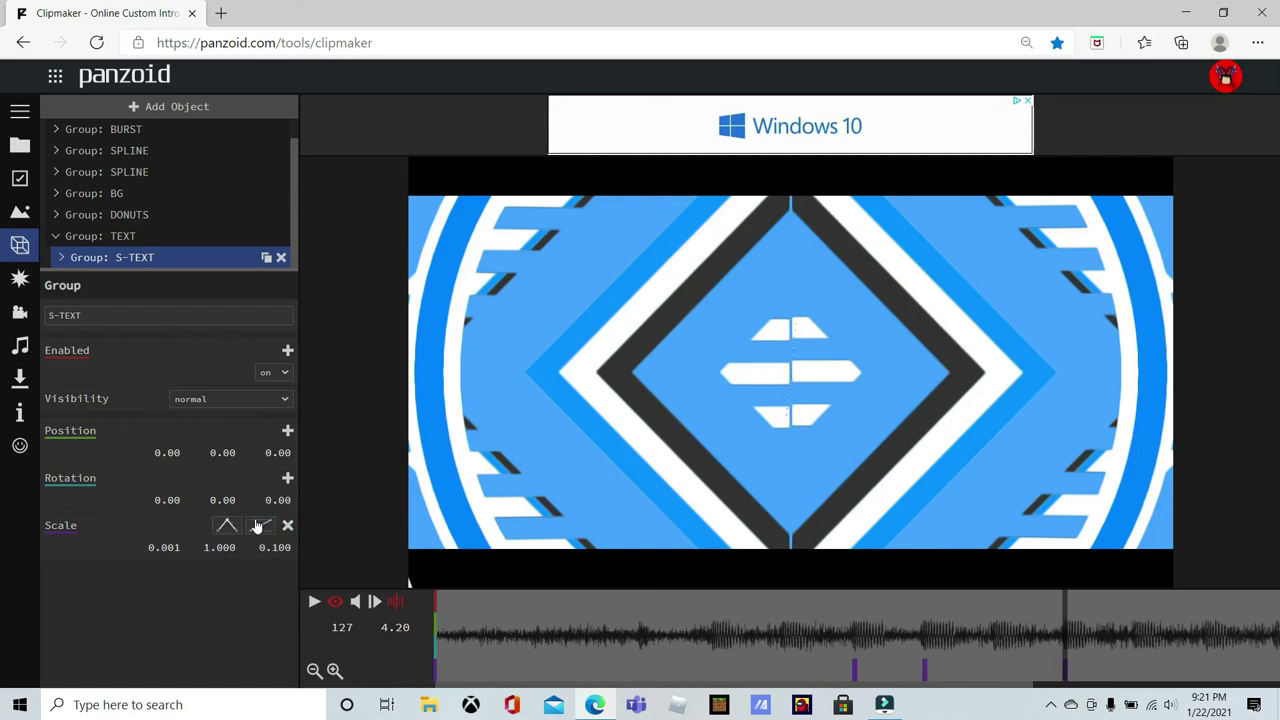
{"action": "left_click", "coordinate": [270, 518]}
{"action": "scroll", "coordinate": [329, 457], "scroll_direction": "down", "scroll_amount": 3}
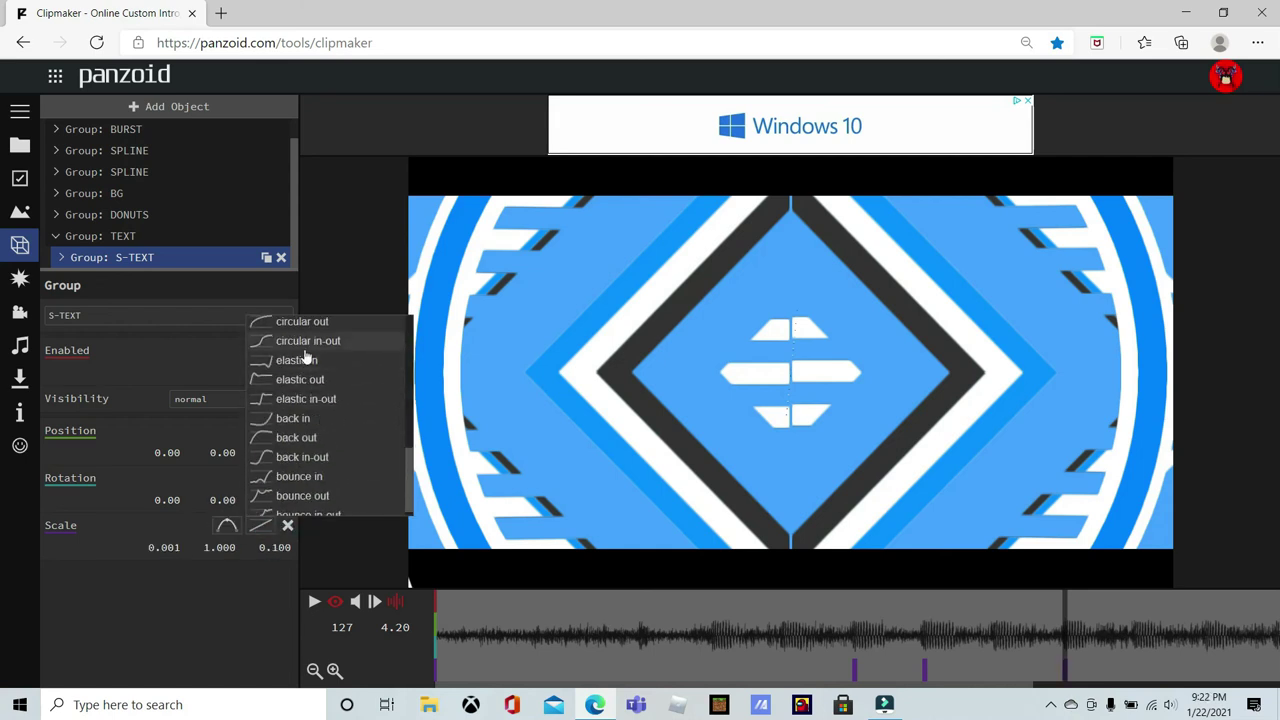
{"action": "left_click", "coordinate": [303, 356]}
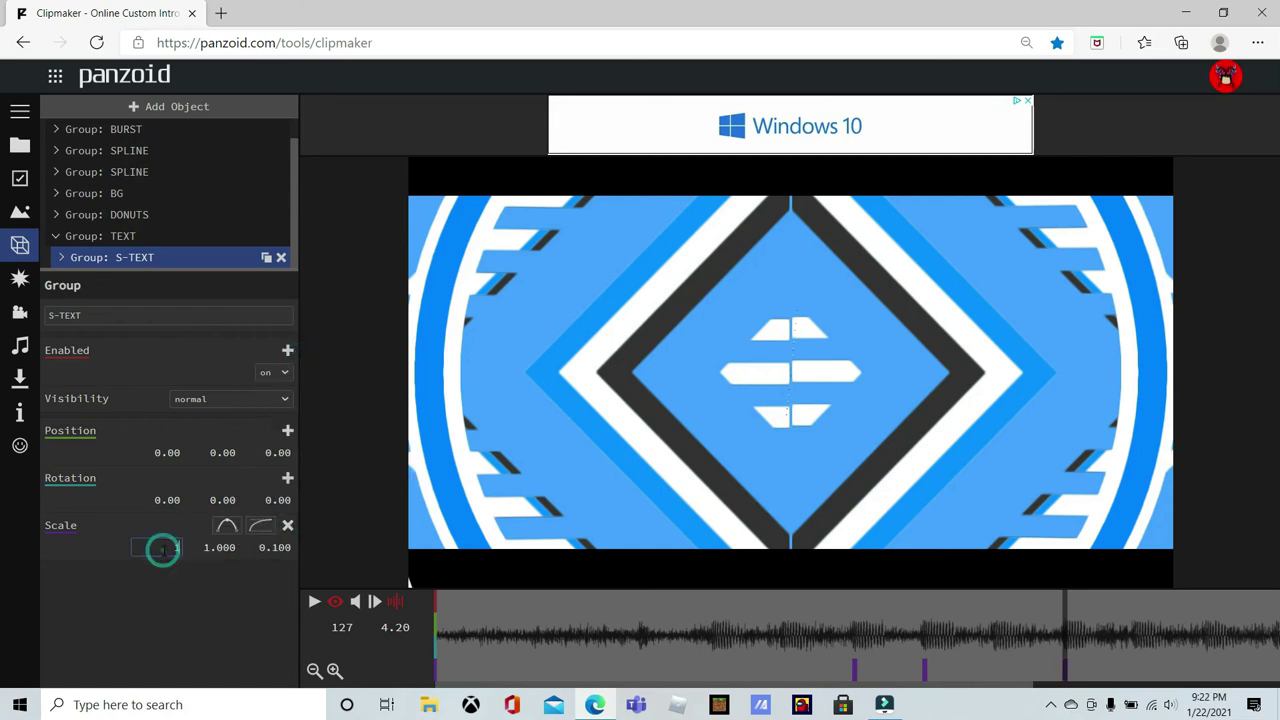
{"action": "left_click", "coordinate": [162, 549]}
{"action": "type", "text": "1"}
{"action": "key", "text": "Return"}
Play back the text's scale animation from several points and from the start of the clip to check its sync with the music.
{"action": "left_click", "coordinate": [745, 606]}
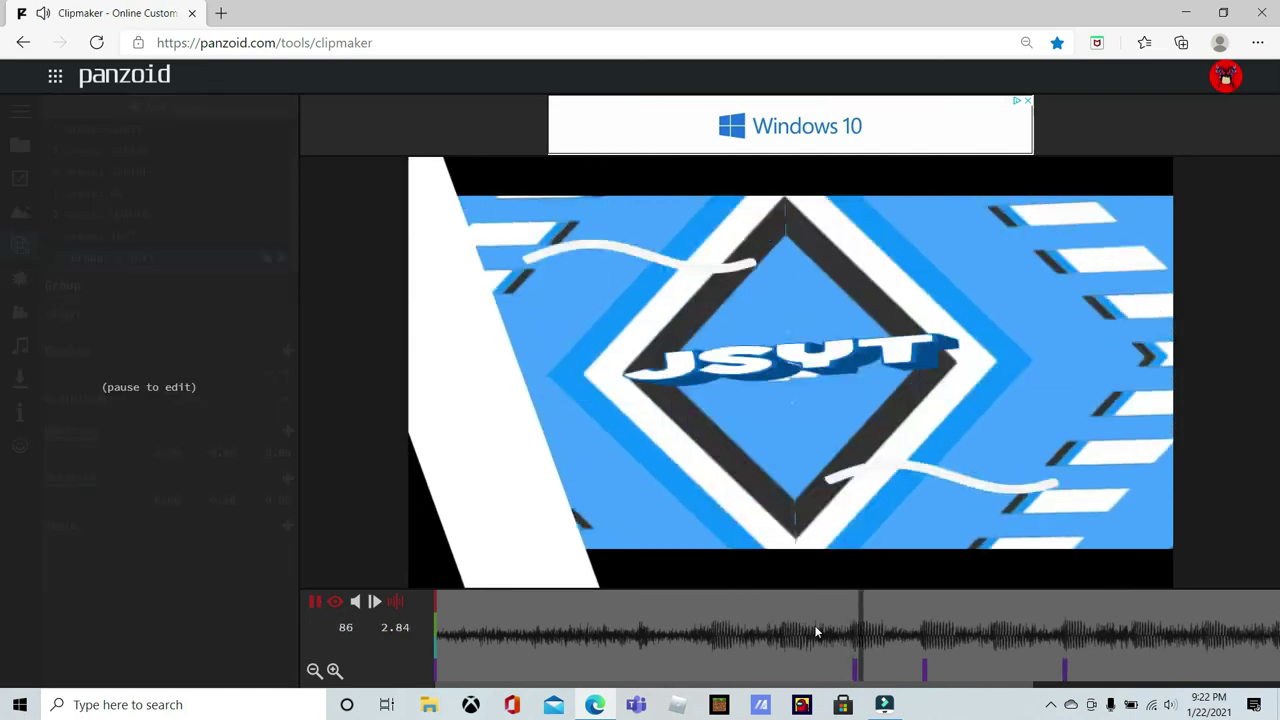
{"action": "left_click", "coordinate": [810, 626]}
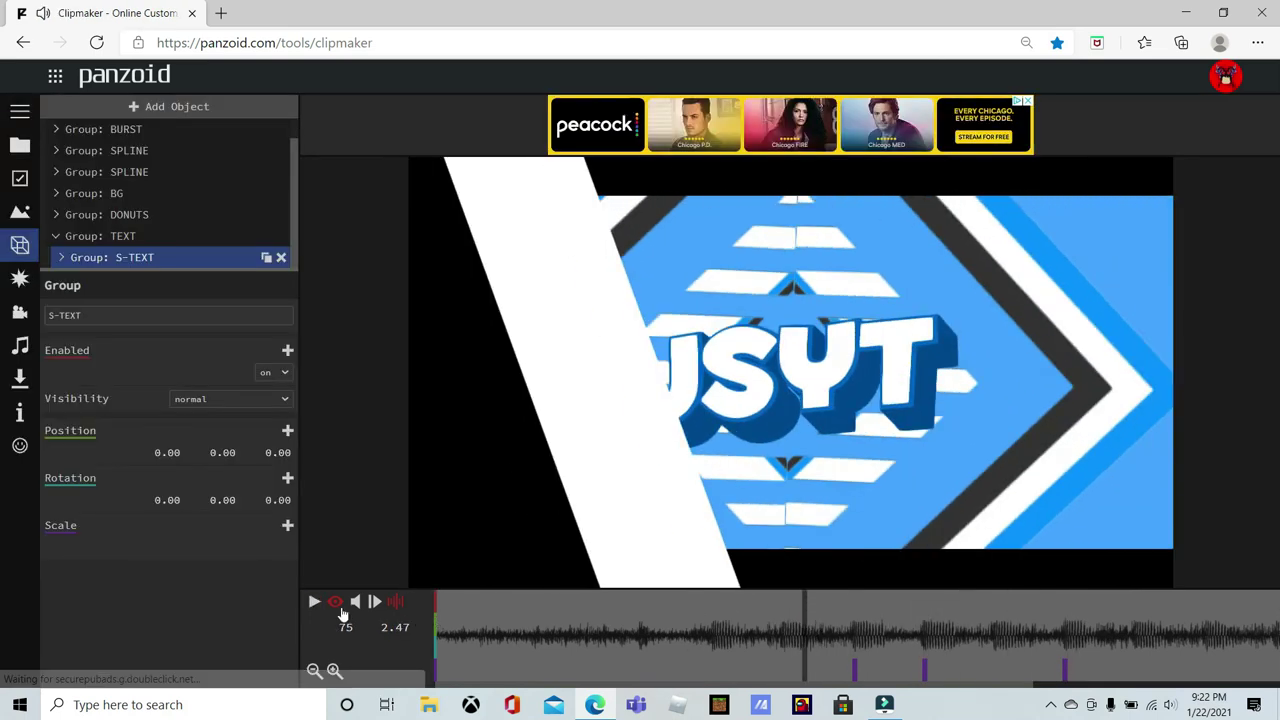
{"action": "left_click", "coordinate": [770, 642]}
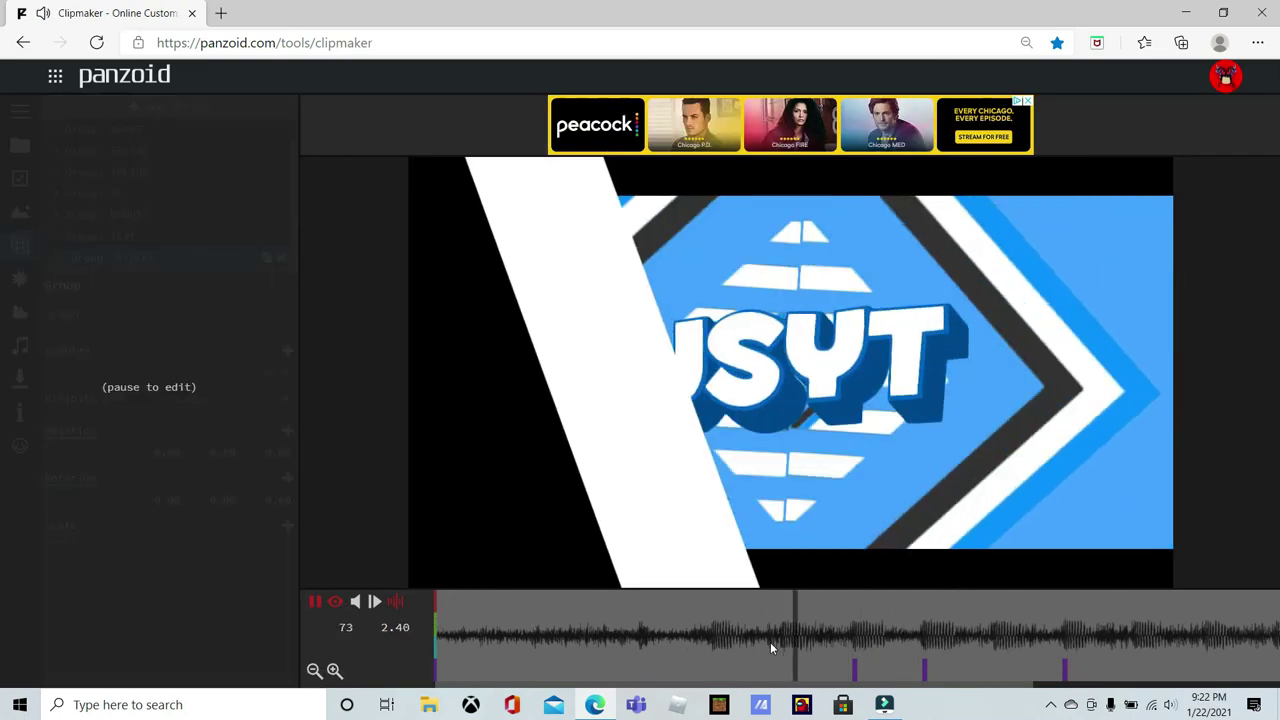
{"action": "left_click", "coordinate": [763, 643]}
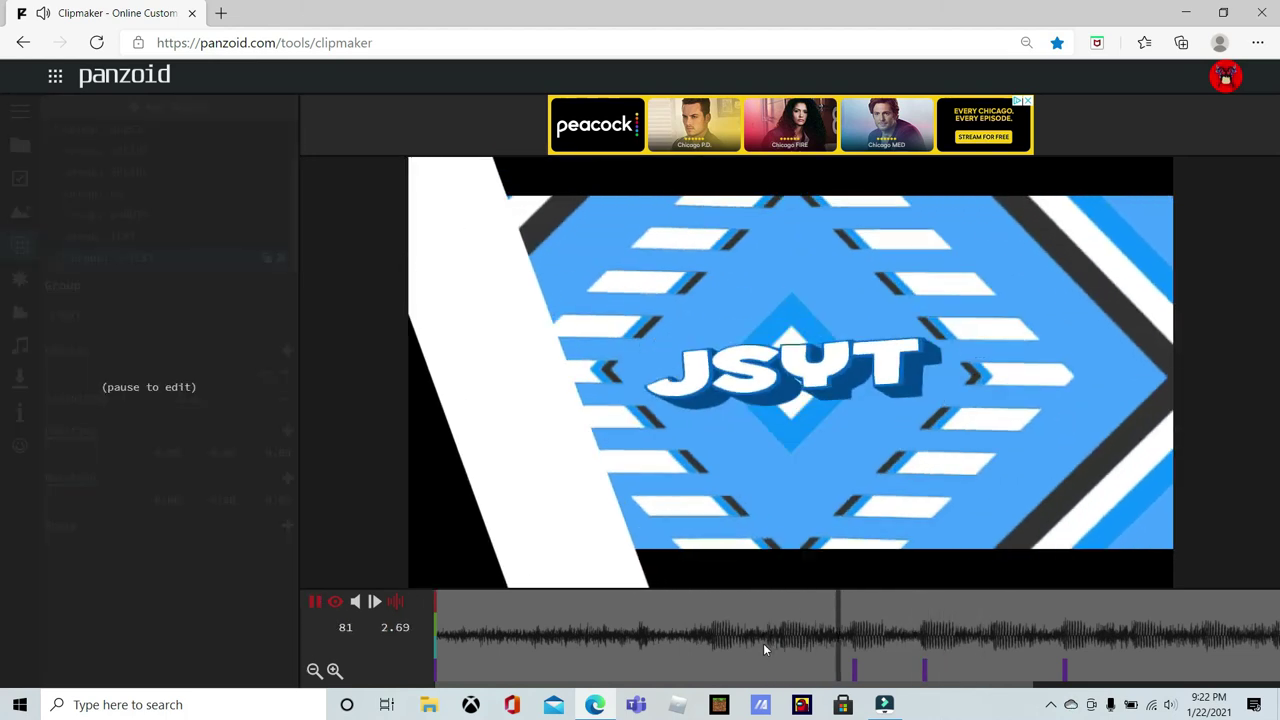
{"action": "left_click", "coordinate": [598, 640]}
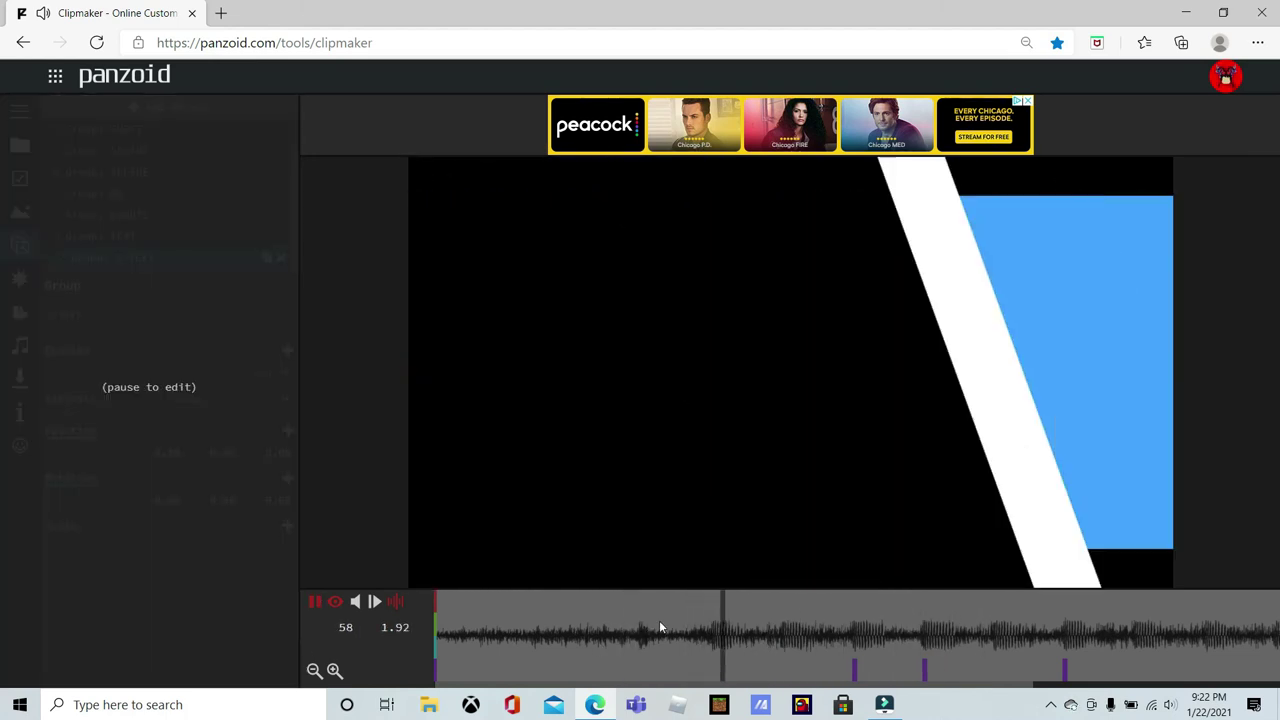
{"action": "left_click", "coordinate": [94, 536]}
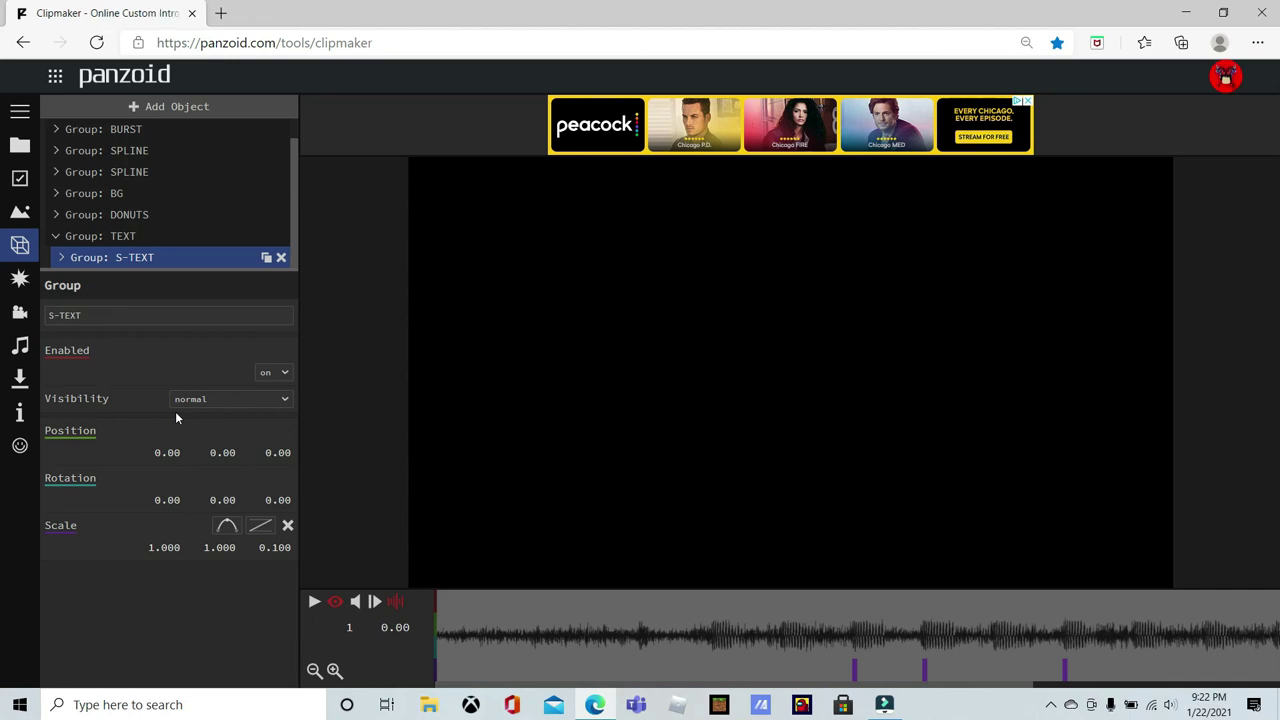
{"action": "key", "text": "space"}
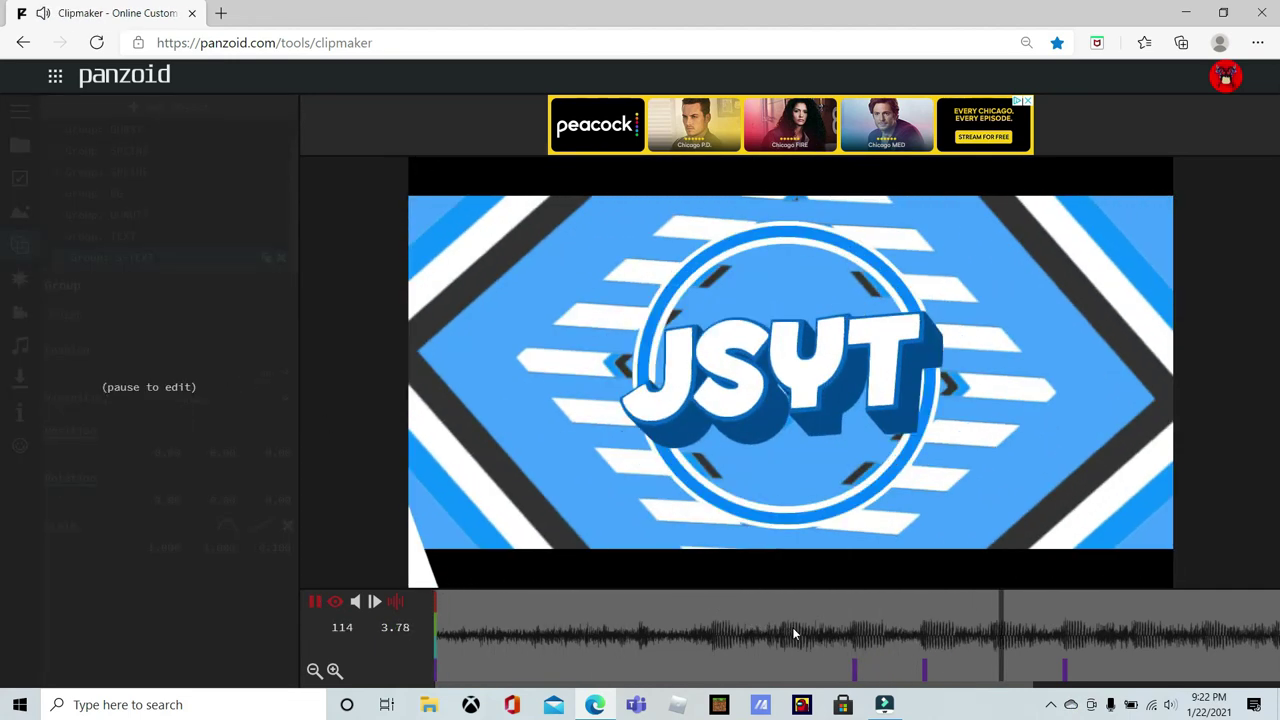
{"action": "left_click", "coordinate": [240, 640]}
Add a Radial Blur effect to the project's effects.
{"action": "left_click", "coordinate": [19, 278]}
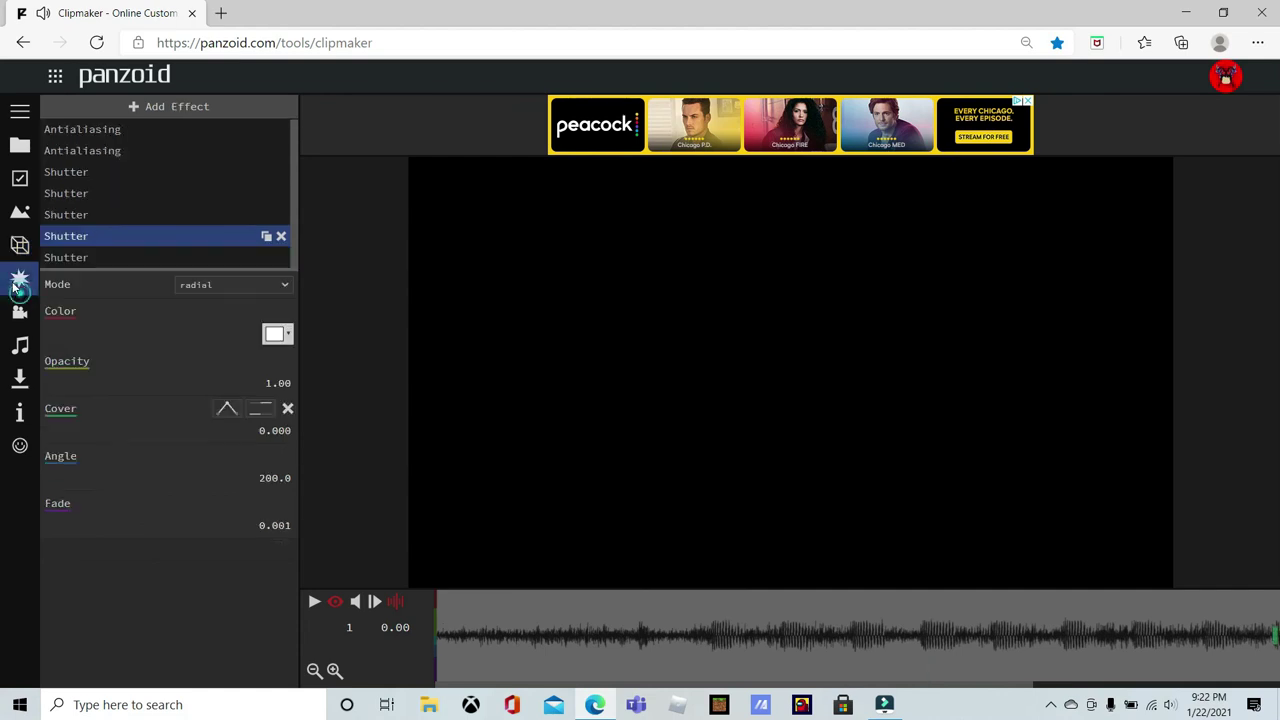
{"action": "left_click", "coordinate": [189, 105]}
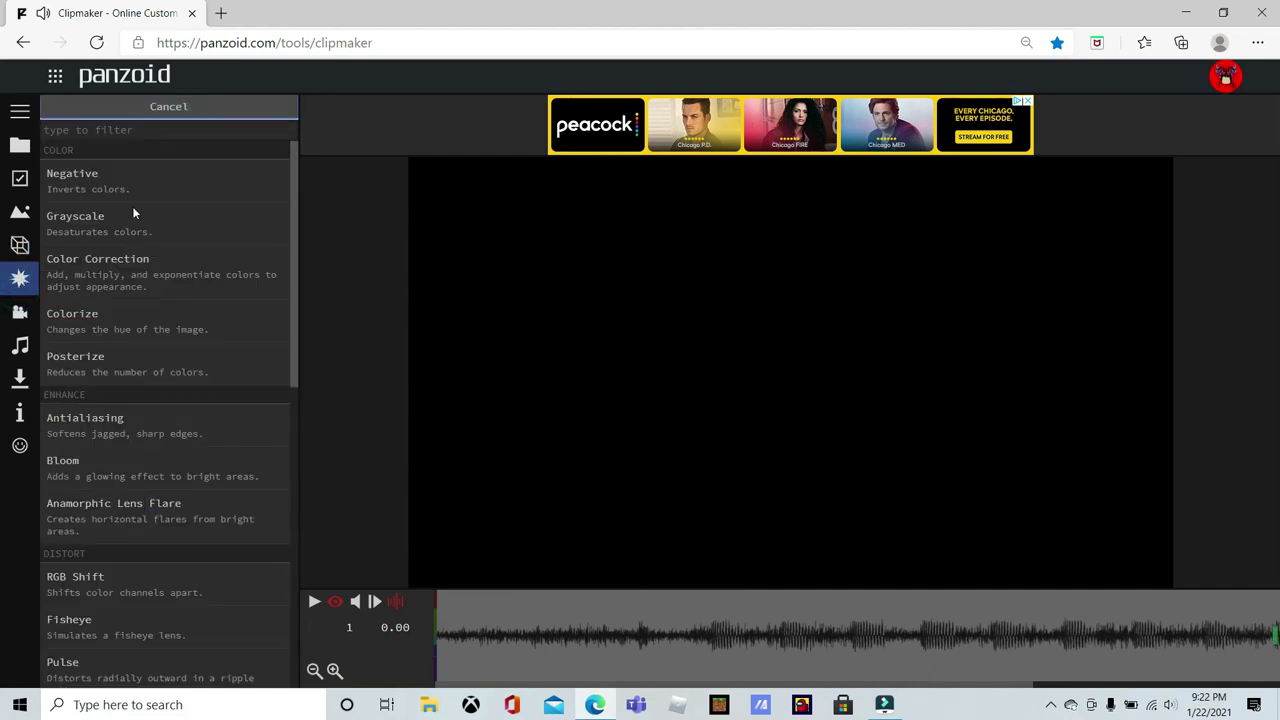
{"action": "scroll", "coordinate": [114, 167], "scroll_direction": "down", "scroll_amount": 7}
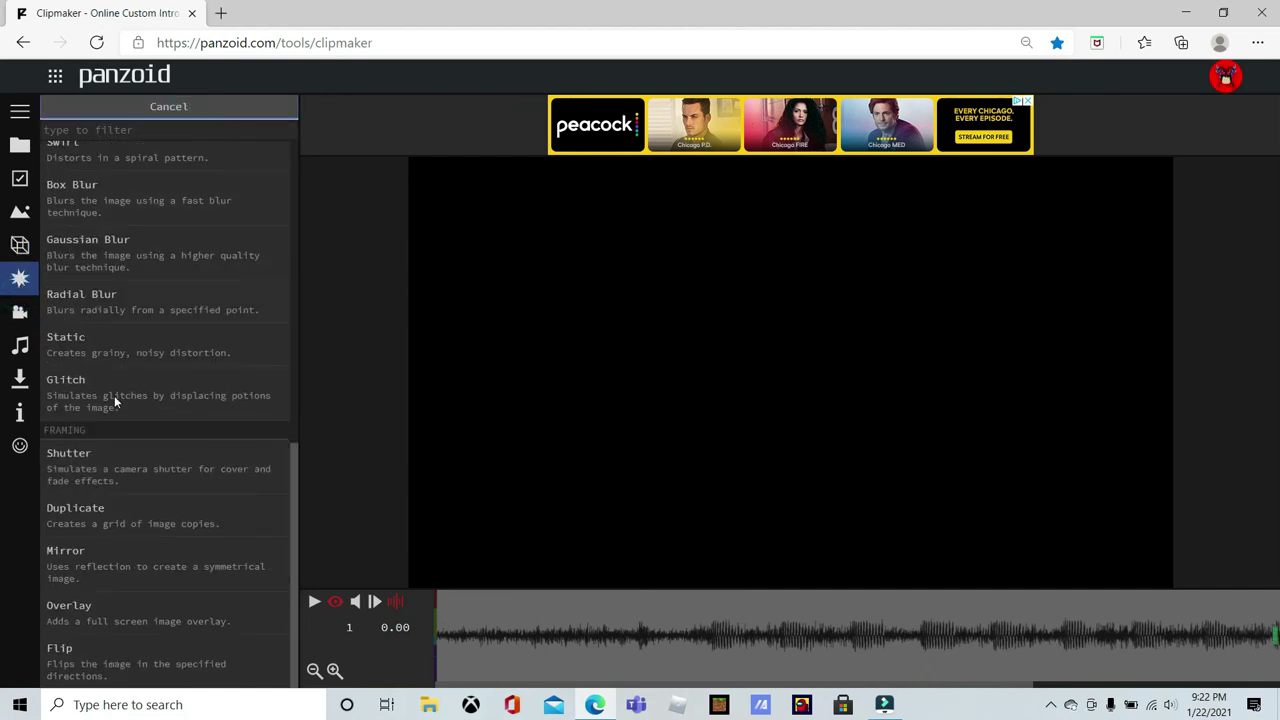
{"action": "scroll", "coordinate": [135, 217], "scroll_direction": "up", "scroll_amount": 4}
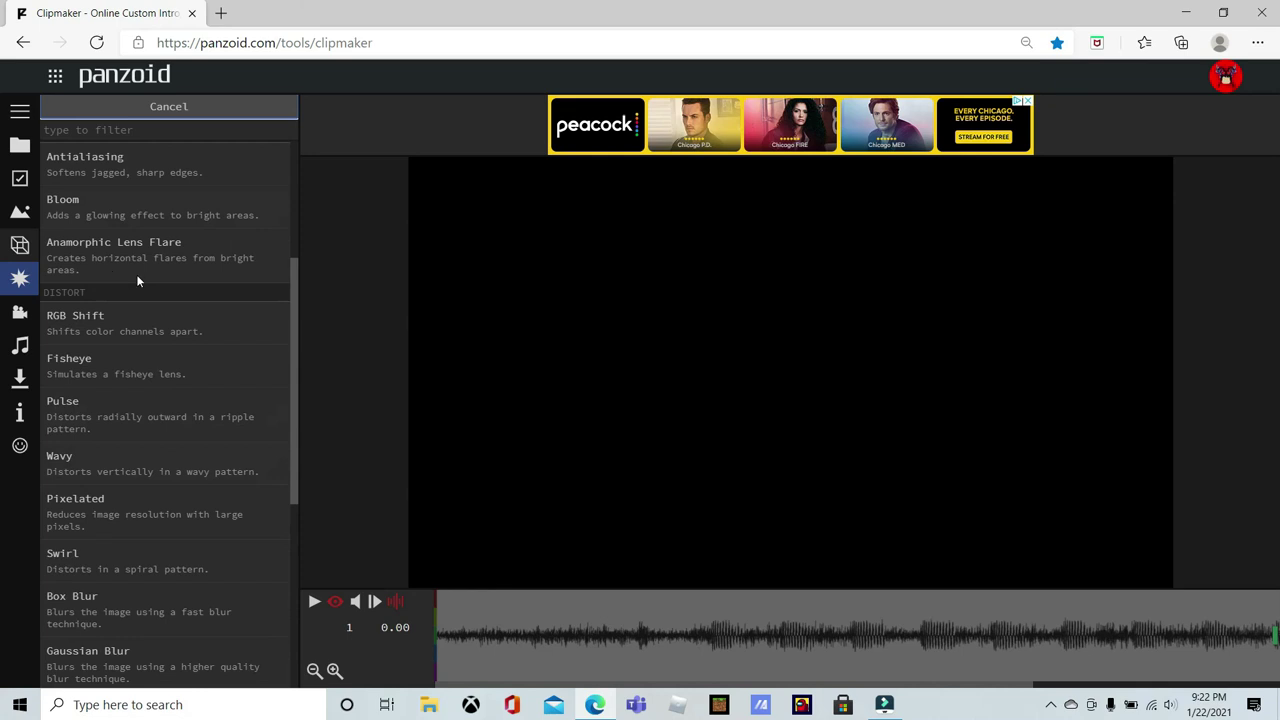
{"action": "scroll", "coordinate": [130, 413], "scroll_direction": "down", "scroll_amount": 2}
{"action": "scroll", "coordinate": [150, 560], "scroll_direction": "down", "scroll_amount": 2}
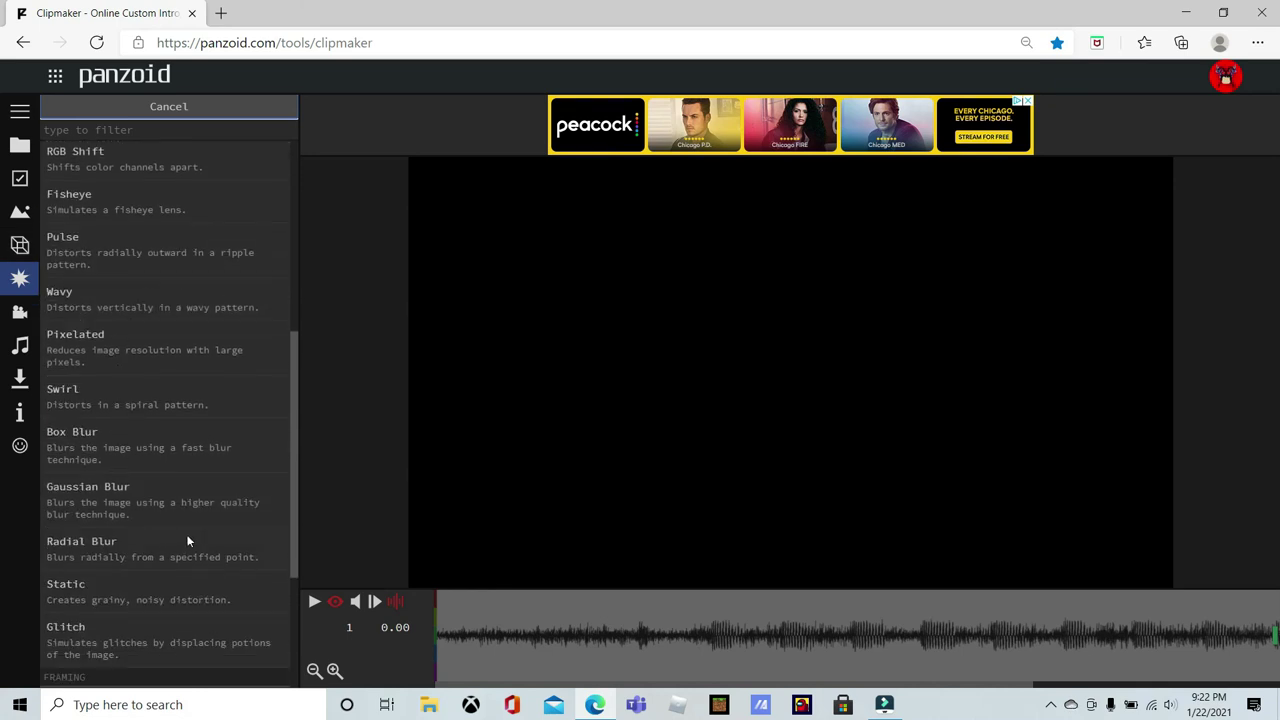
{"action": "left_click", "coordinate": [186, 538]}
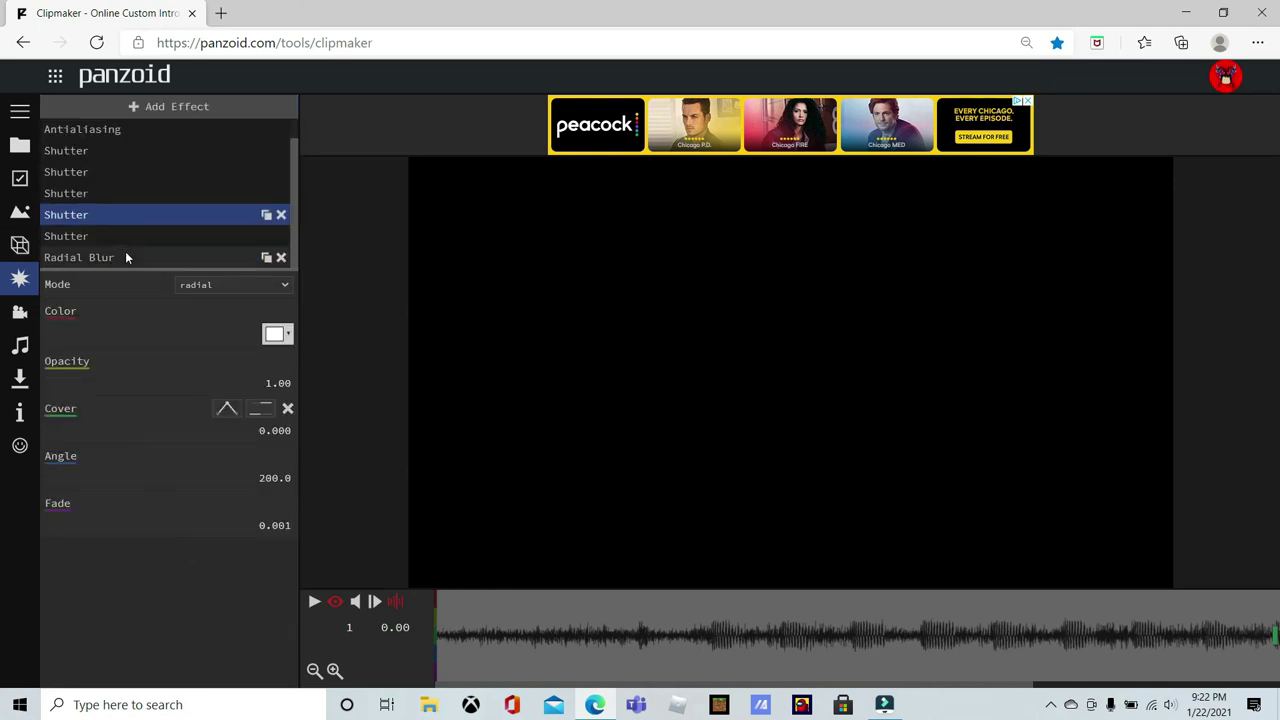
Set the Radial Blur's density to 0 and move the effect above all the Shutter effects, directly below Antialiasing.
{"action": "left_click", "coordinate": [125, 253]}
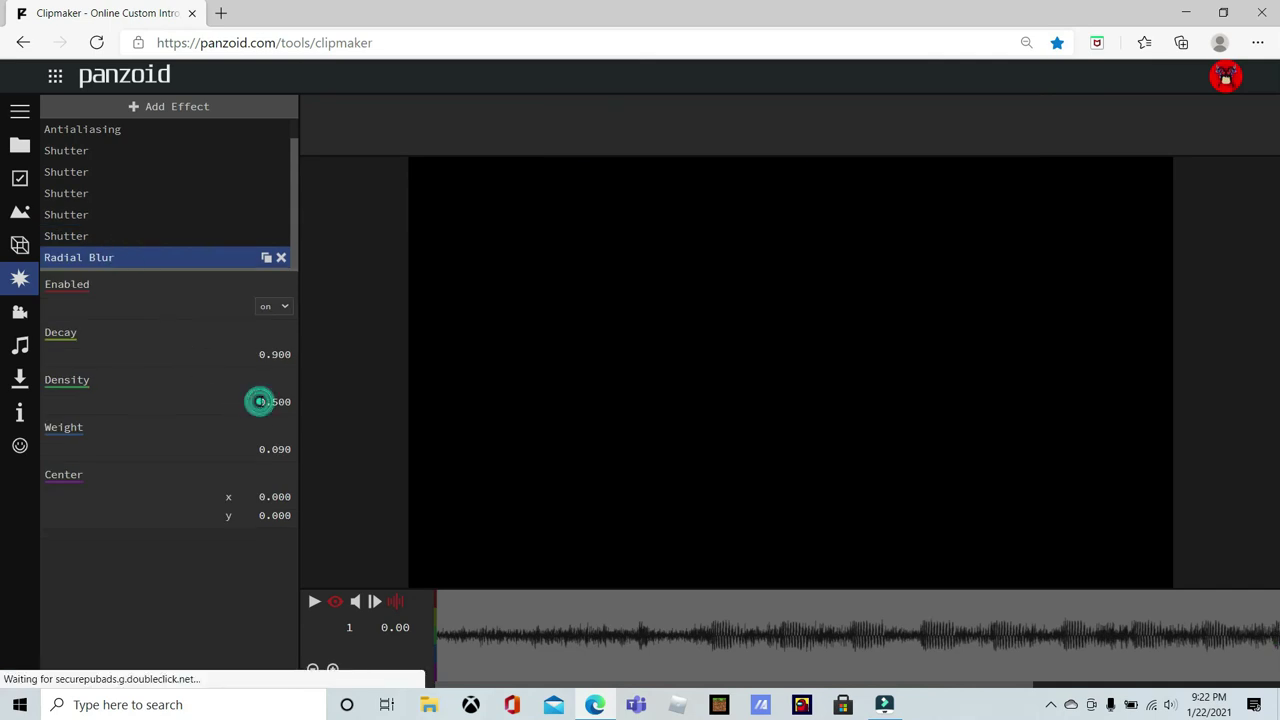
{"action": "key", "text": "space"}
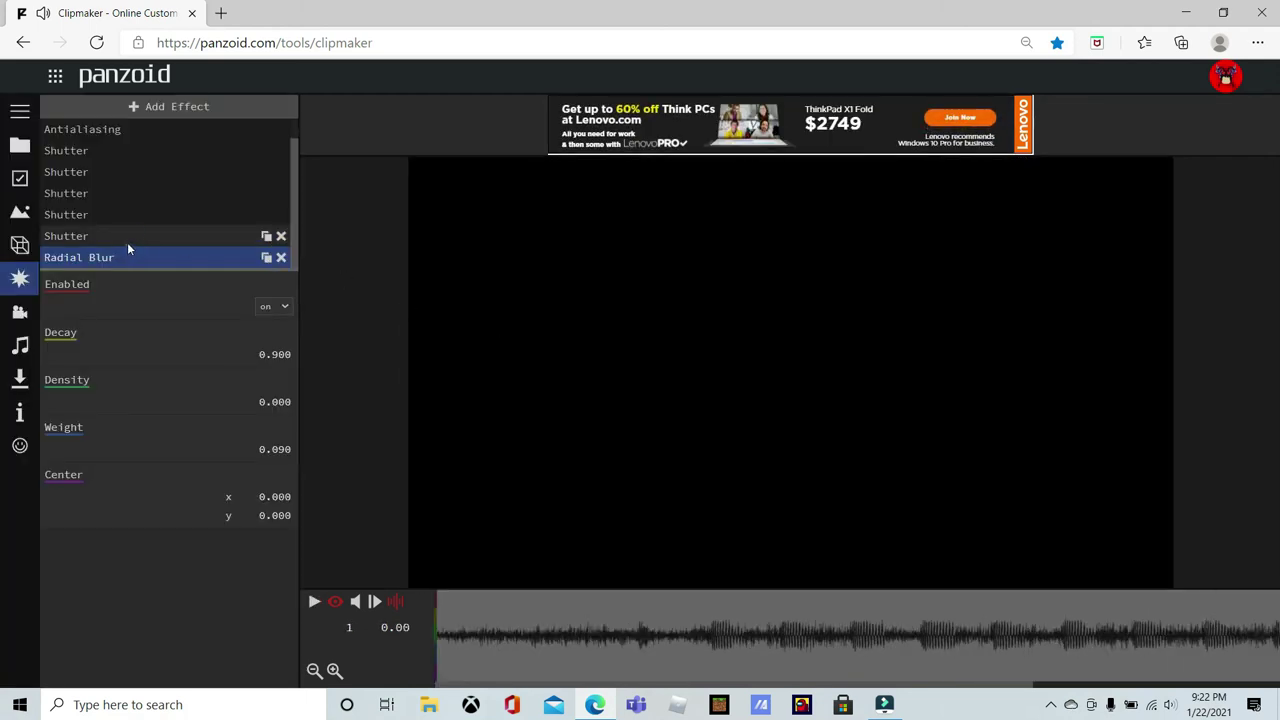
{"action": "left_click_drag", "start_coordinate": [121, 218], "coordinate": [138, 148]}
{"action": "key", "text": "space"}
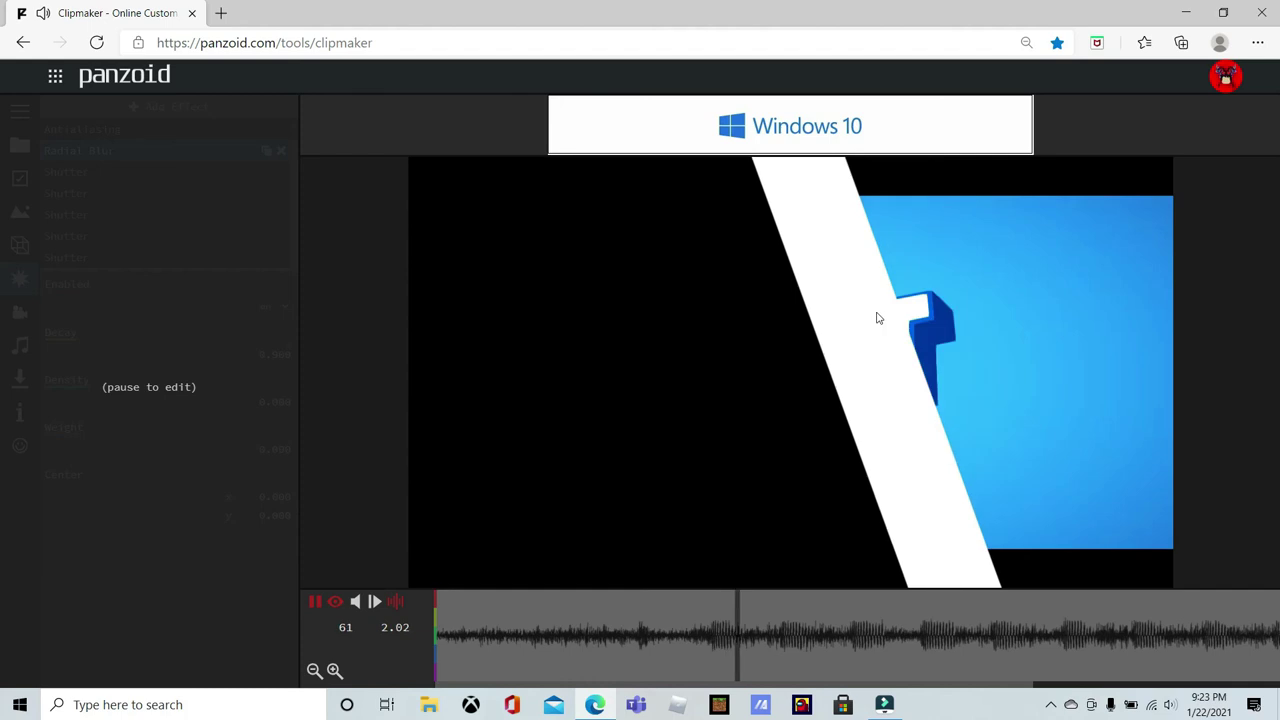
{"action": "left_click", "coordinate": [314, 601]}
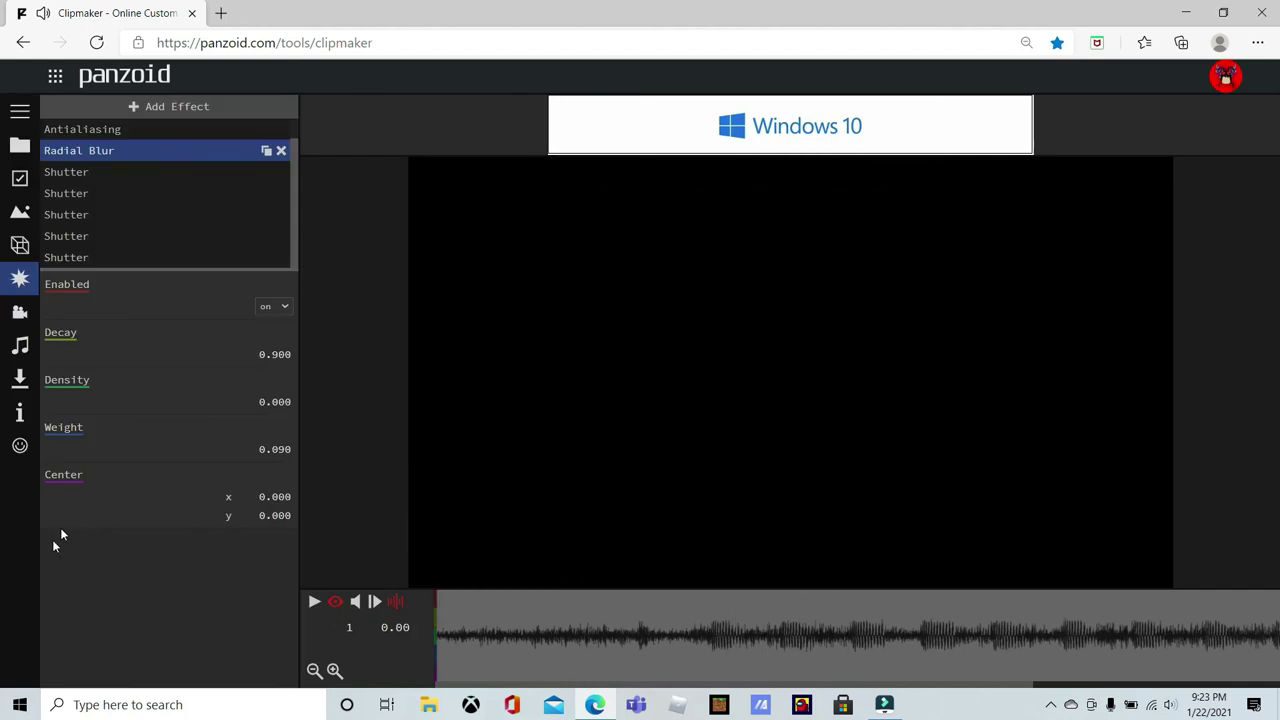
Open the video download settings and set the render mode to good quality.
{"action": "left_click", "coordinate": [8, 346]}
{"action": "left_click", "coordinate": [20, 383]}
{"action": "left_click", "coordinate": [240, 135]}
{"action": "left_click", "coordinate": [8, 106]}
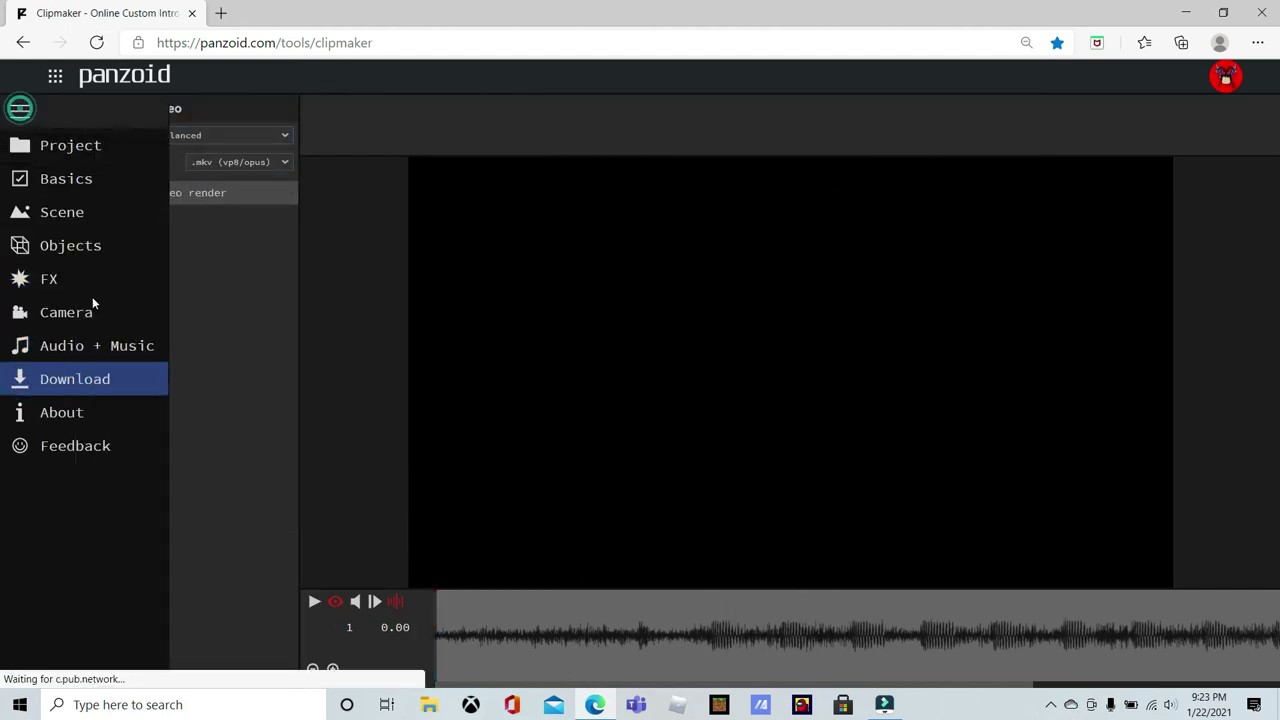
{"action": "left_click", "coordinate": [94, 383]}
{"action": "left_click", "coordinate": [204, 134]}
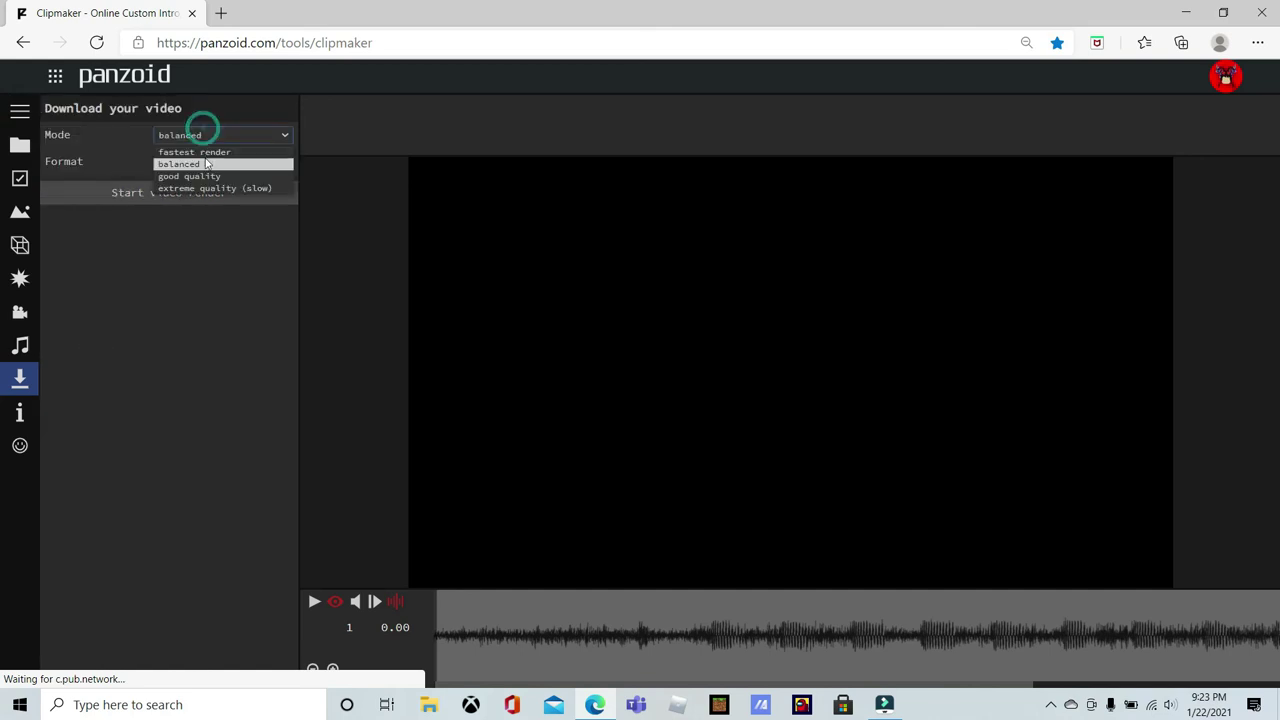
{"action": "left_click", "coordinate": [205, 176]}
{"action": "left_click", "coordinate": [228, 134]}
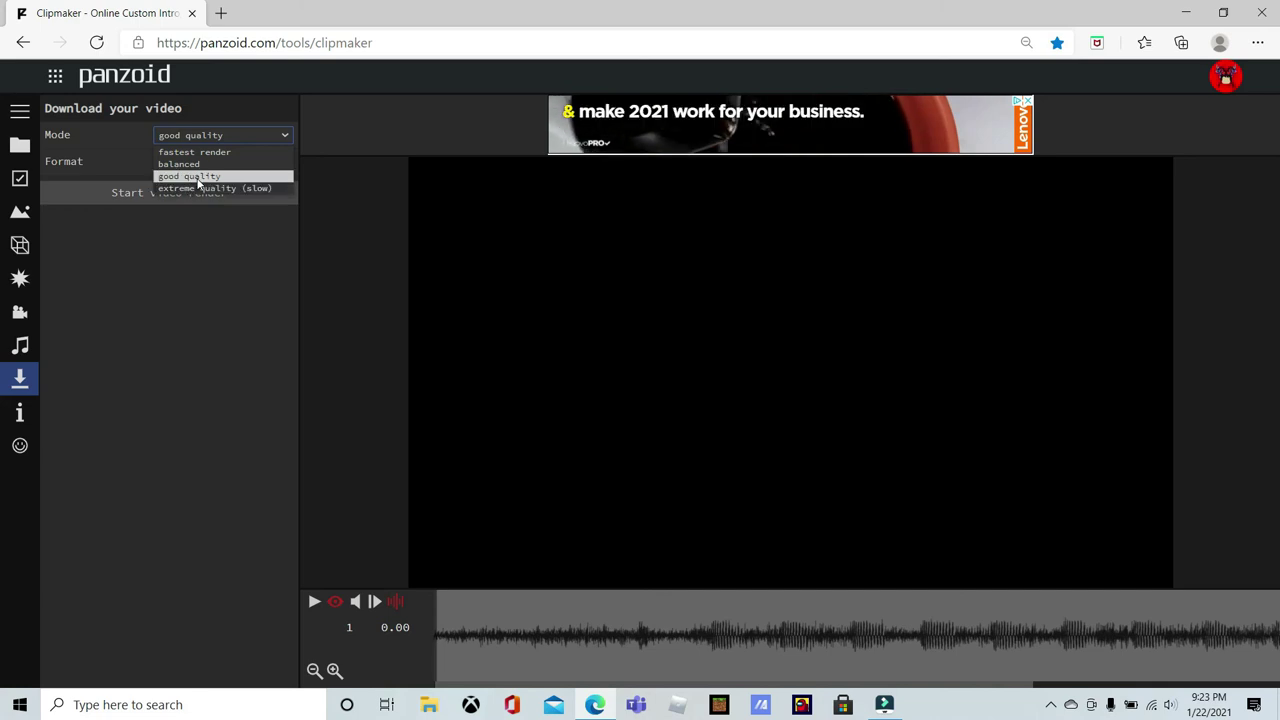
{"action": "left_click", "coordinate": [200, 176]}
{"action": "left_click", "coordinate": [239, 135]}
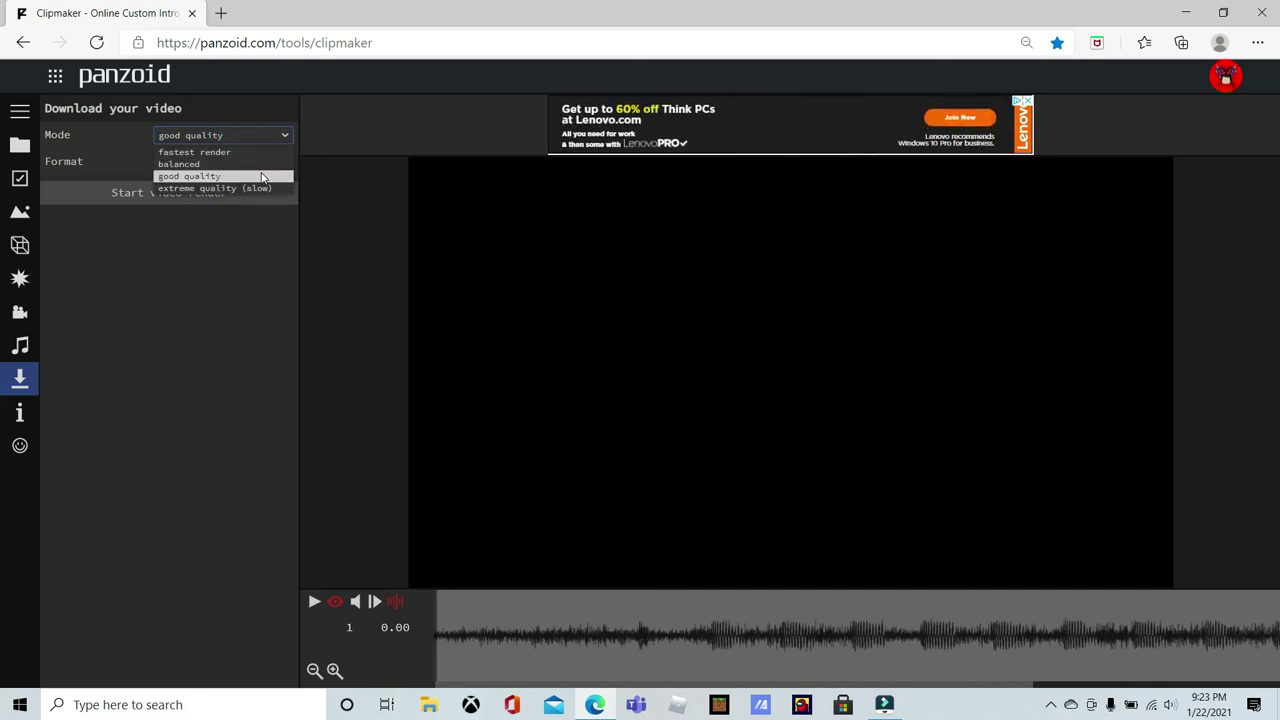
Review the render mode options, keep good quality selected, and set the video format to .mkv (vp8/opus).
{"action": "left_click", "coordinate": [316, 135]}
{"action": "left_click", "coordinate": [285, 135]}
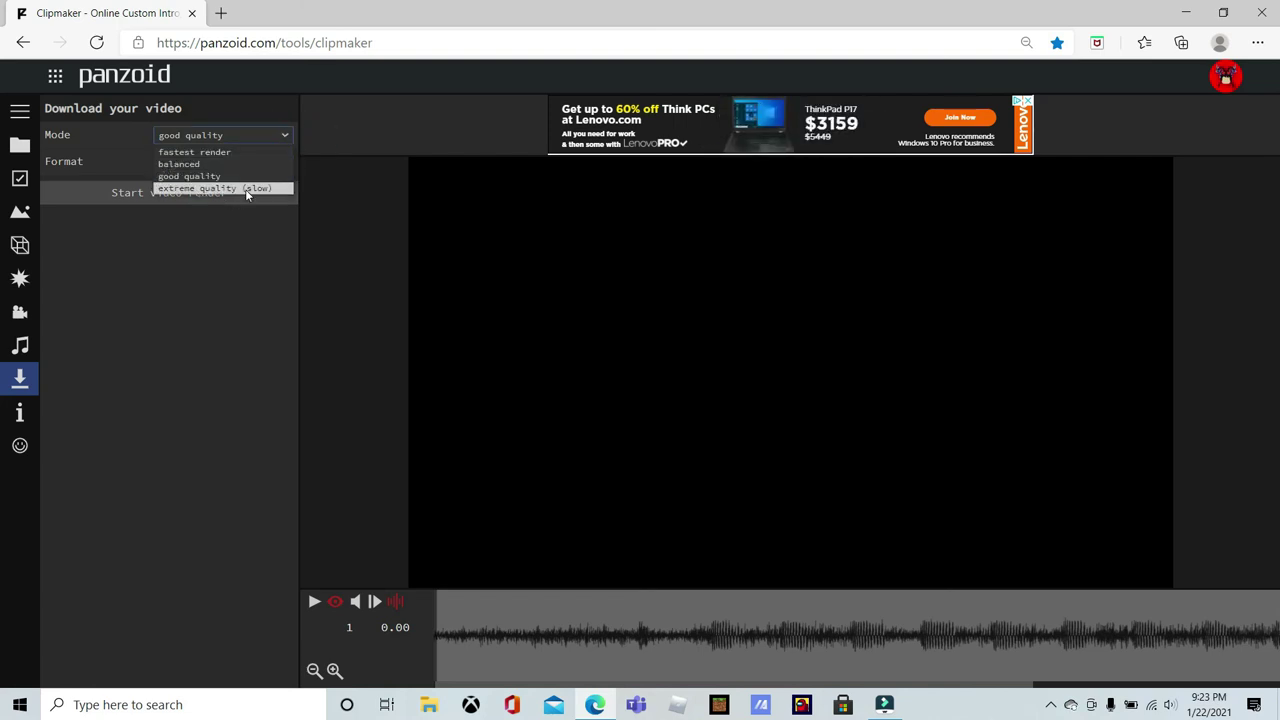
{"action": "left_click", "coordinate": [255, 135]}
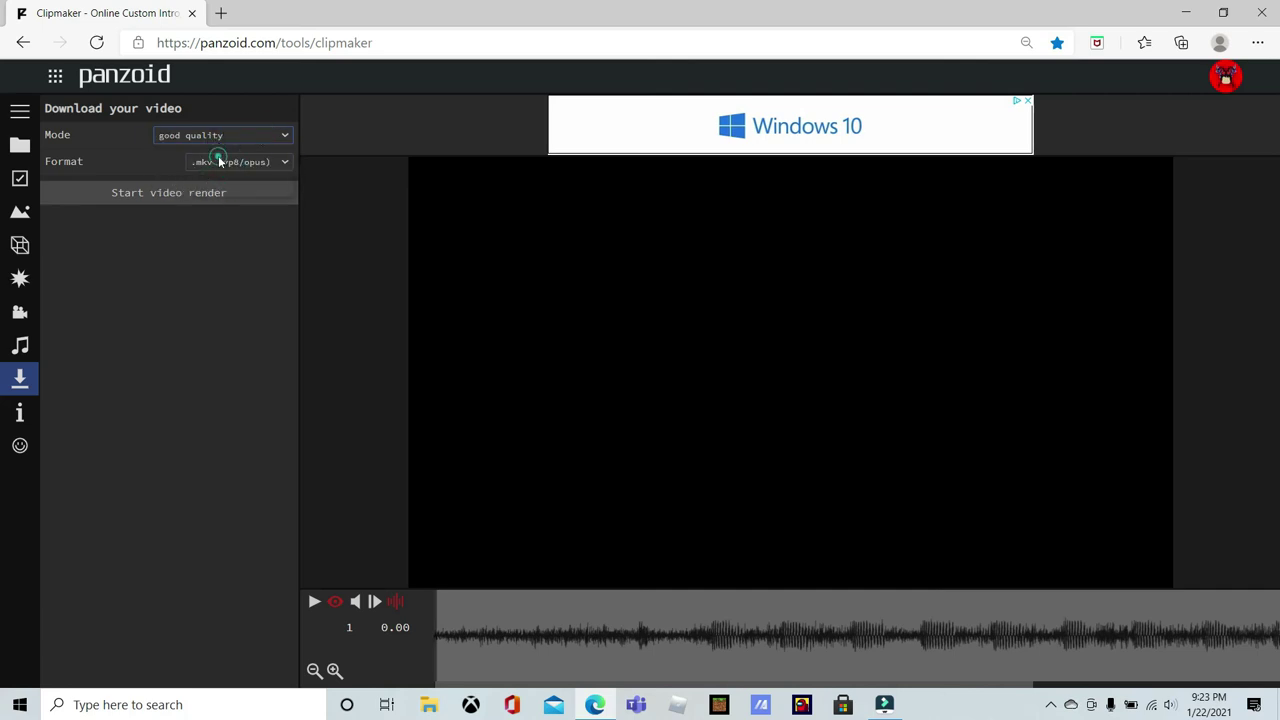
{"action": "left_click", "coordinate": [219, 161]}
{"action": "left_click", "coordinate": [218, 179]}
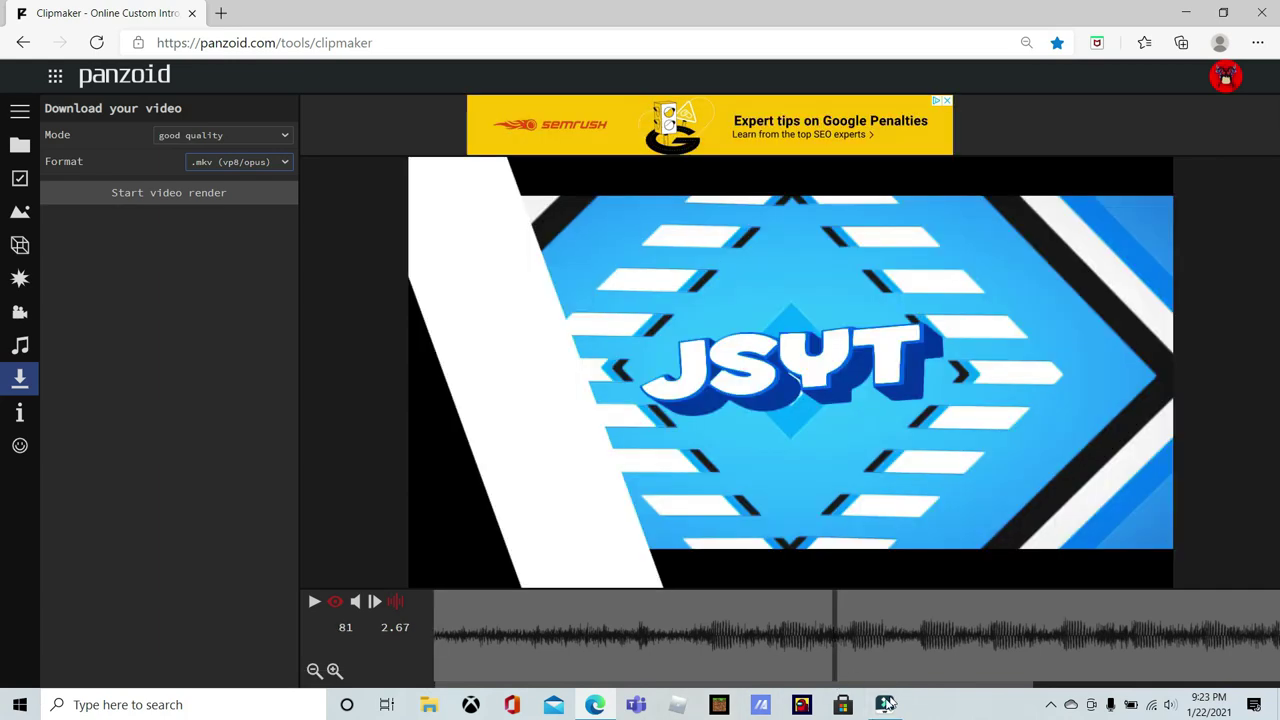
Look briefly at the Filmora window, return to Clipmaker and start the video render.
{"action": "left_click", "coordinate": [884, 704]}
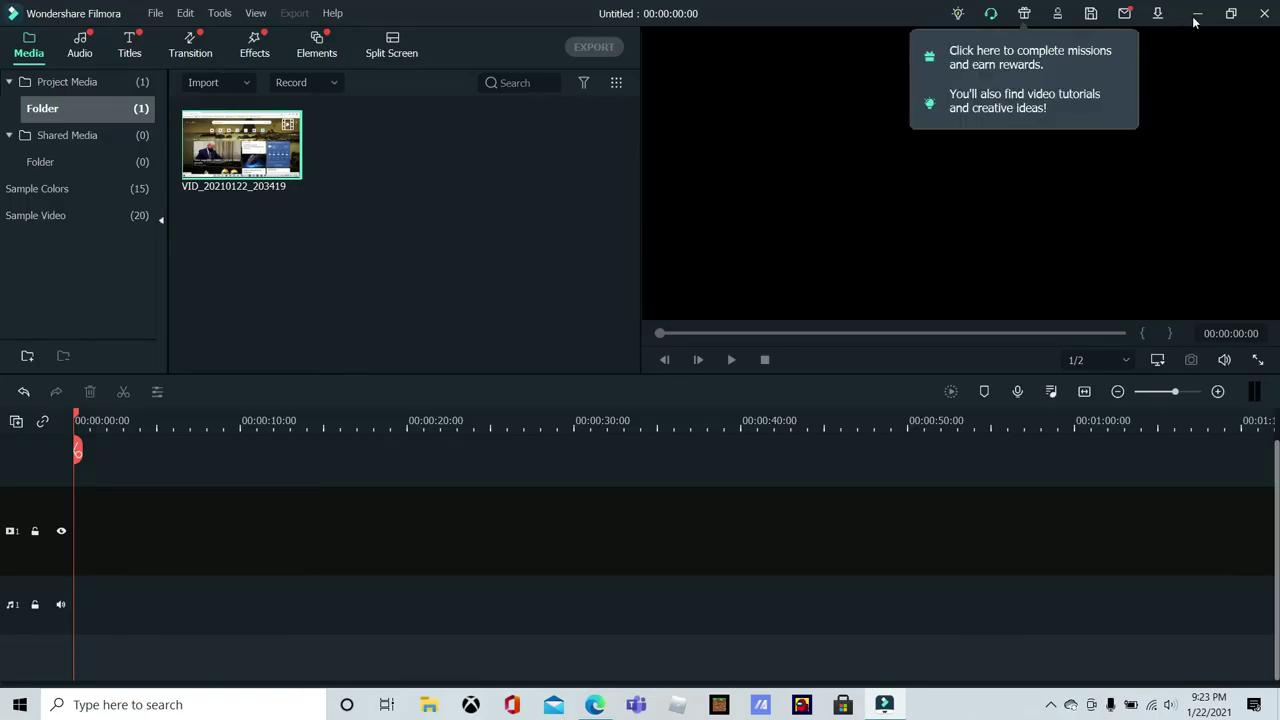
{"action": "left_click", "coordinate": [1197, 15]}
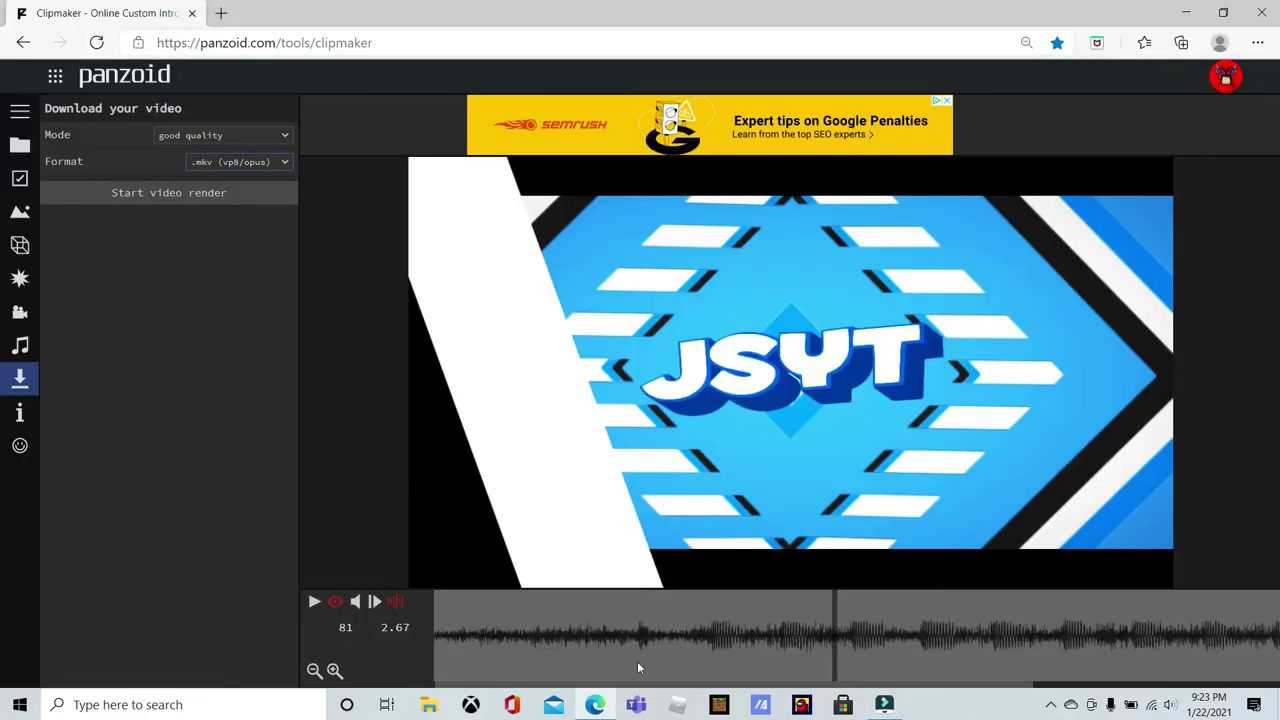
{"action": "left_click", "coordinate": [178, 193]}
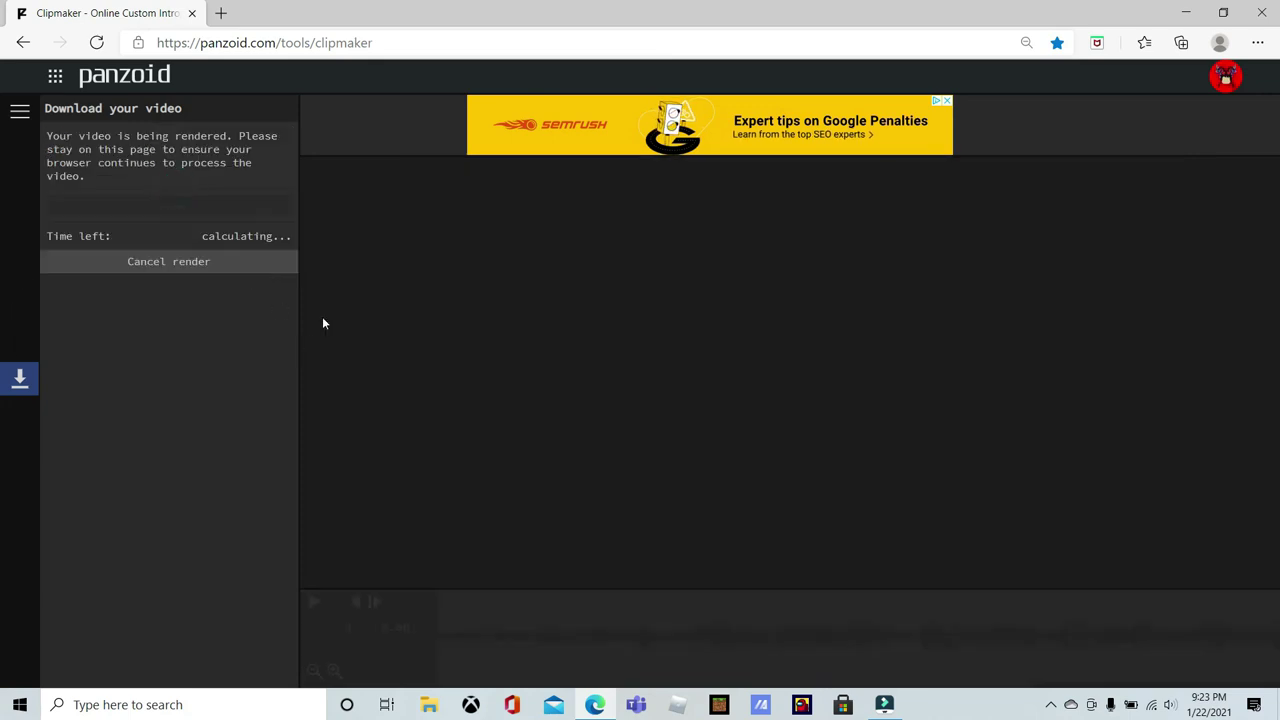